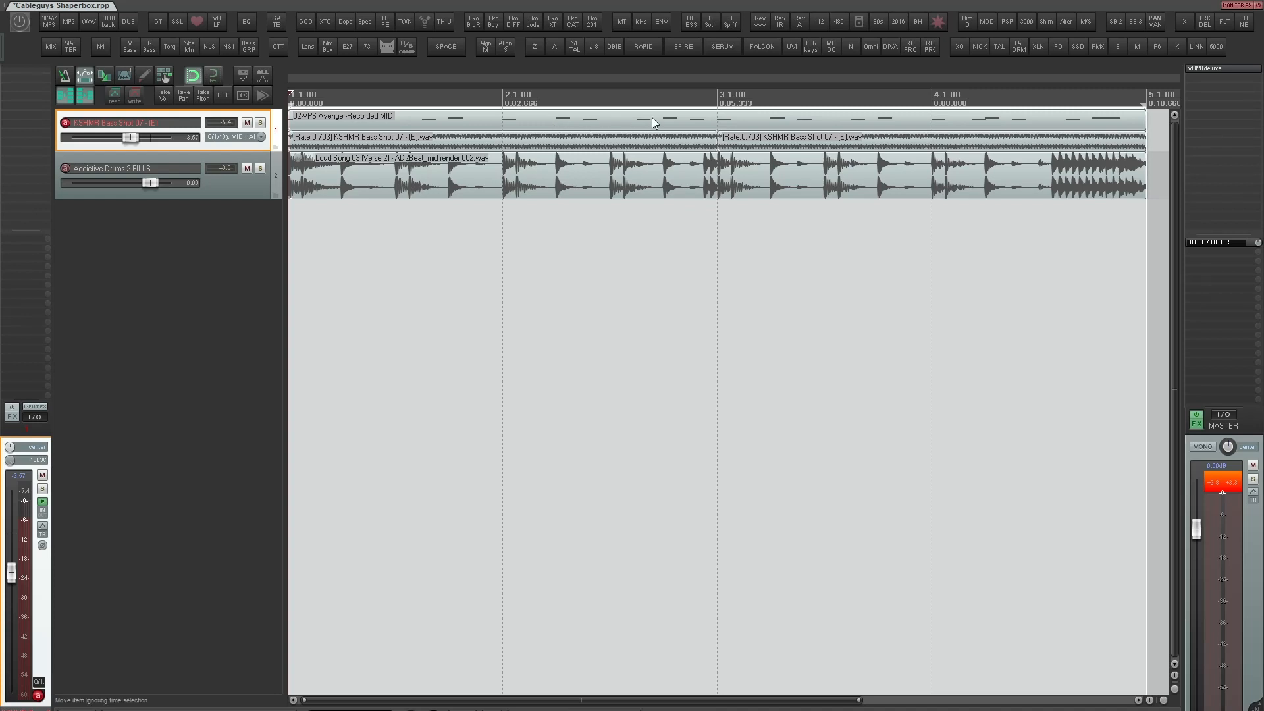
Audition the bass track alone, the drum track alone, and both tracks together
key("space")
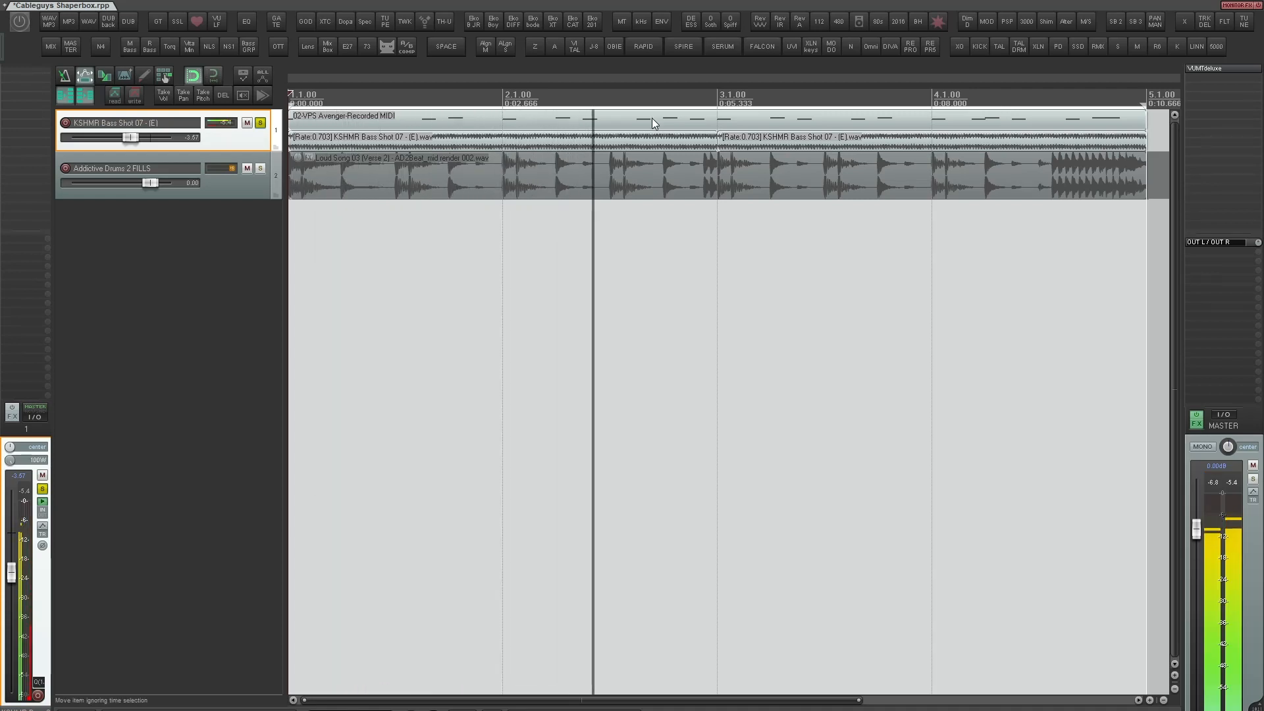
key("space")
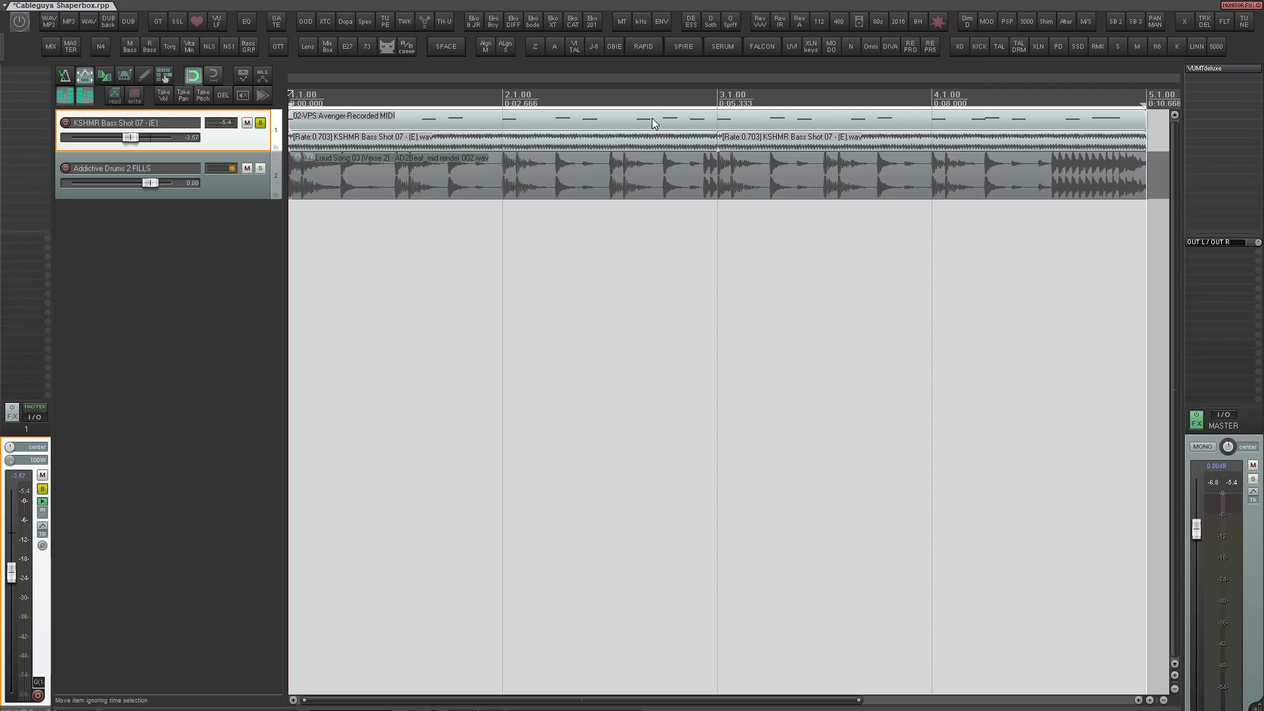
key("Down")
key("space")
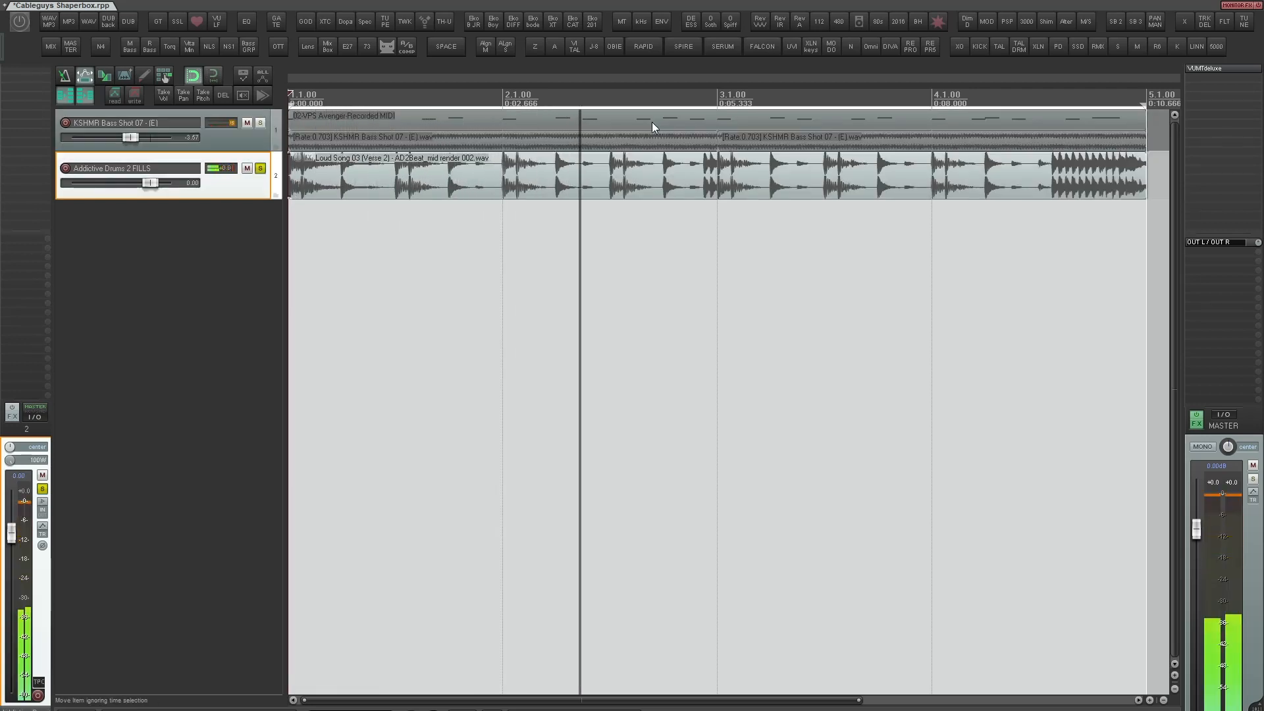
key("F6")
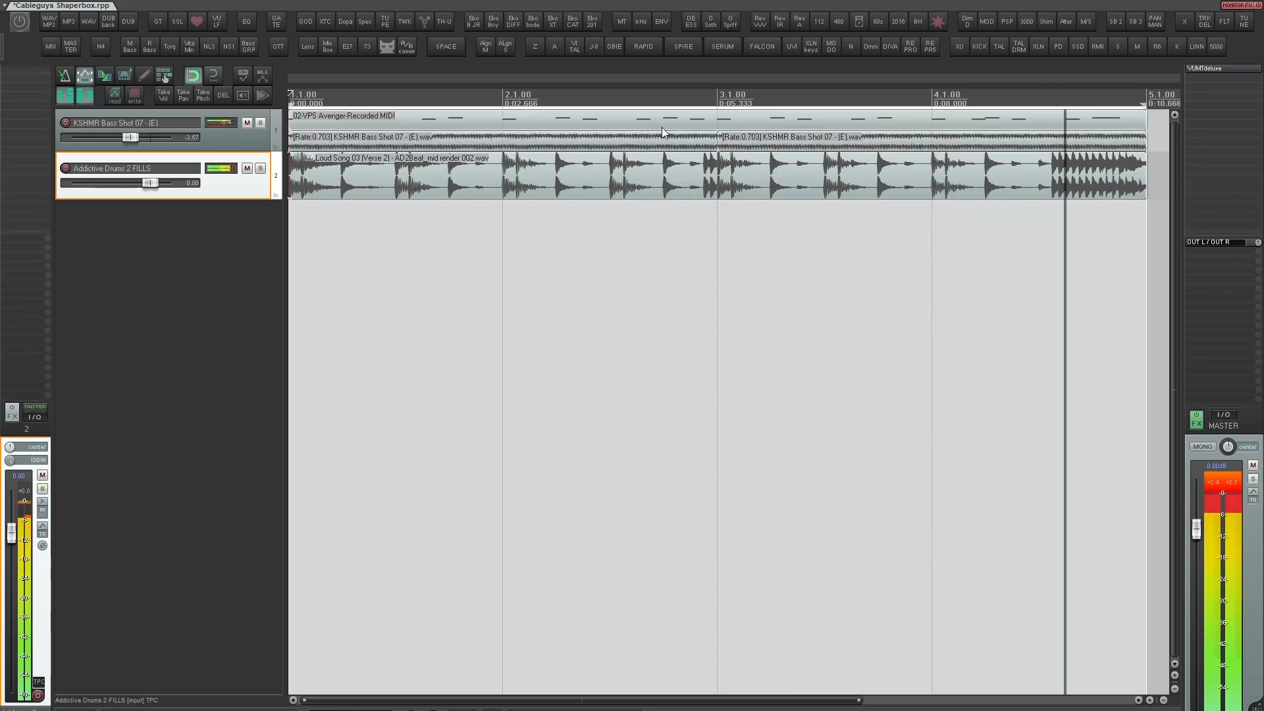
key("space")
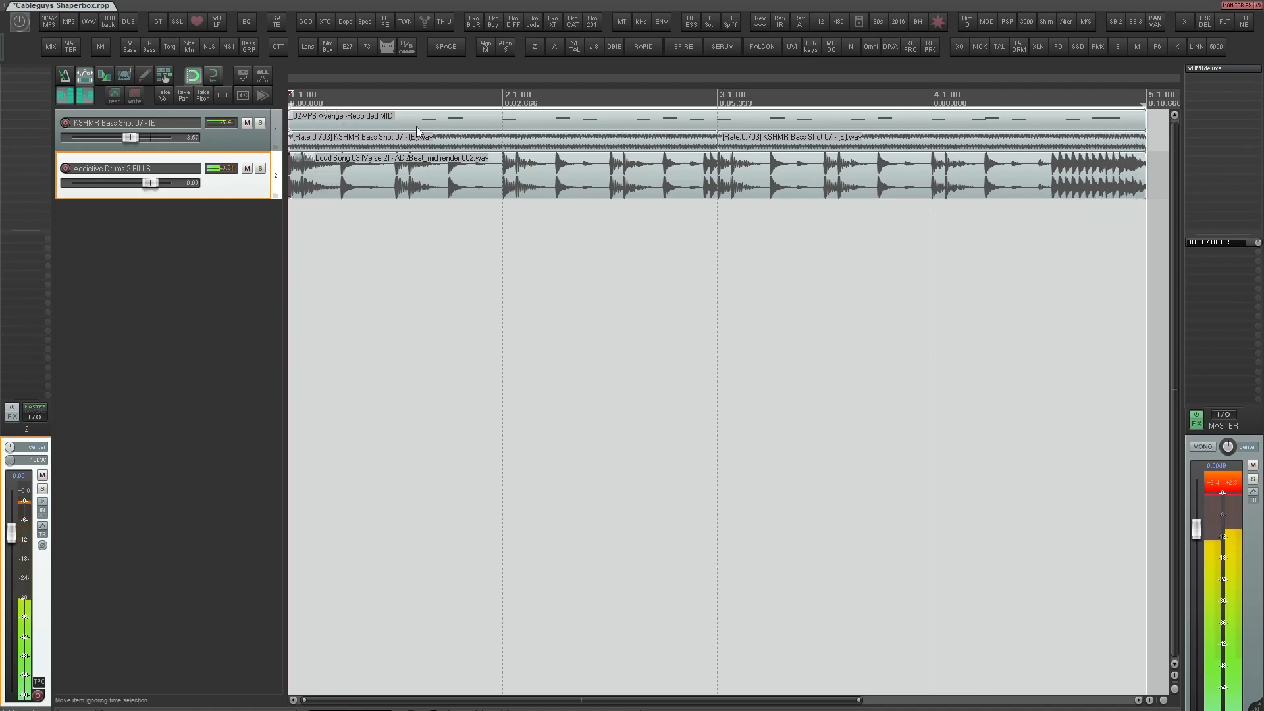
Insert ShaperBox 3 on the KSHMR Bass Shot 07 track and open its audio trigger setup
left_click(178, 120)
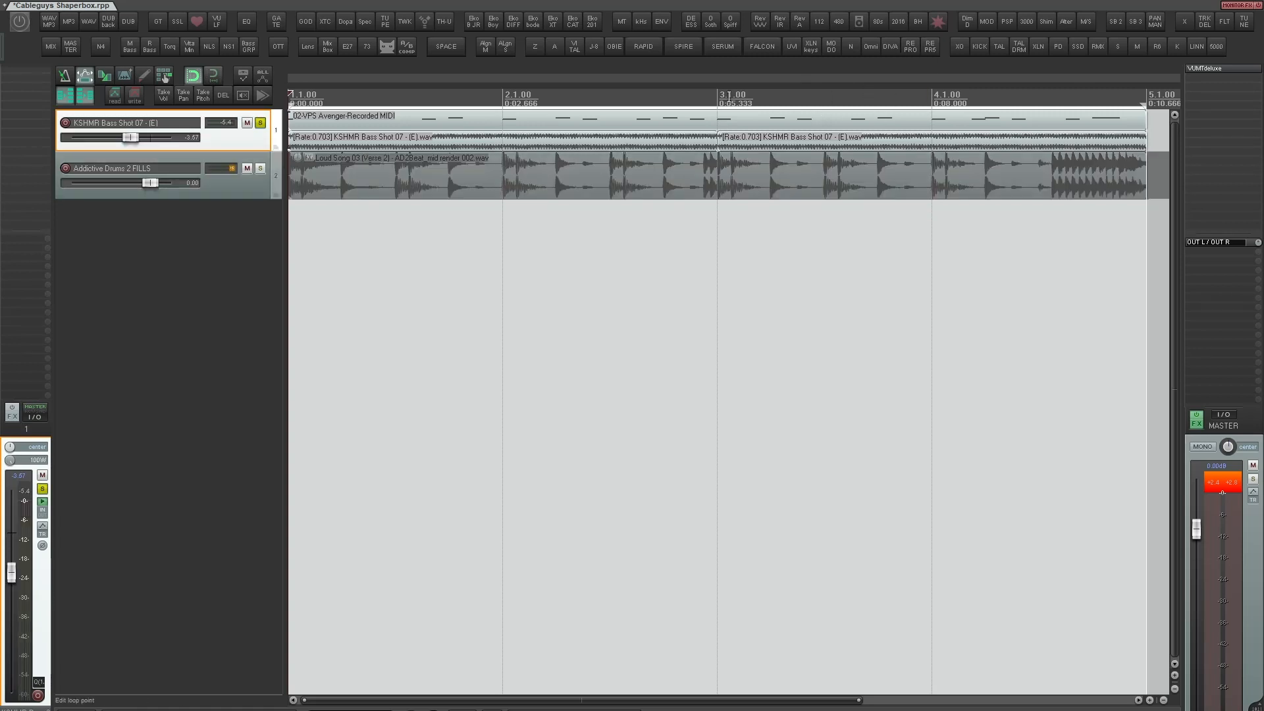
left_click(1134, 22)
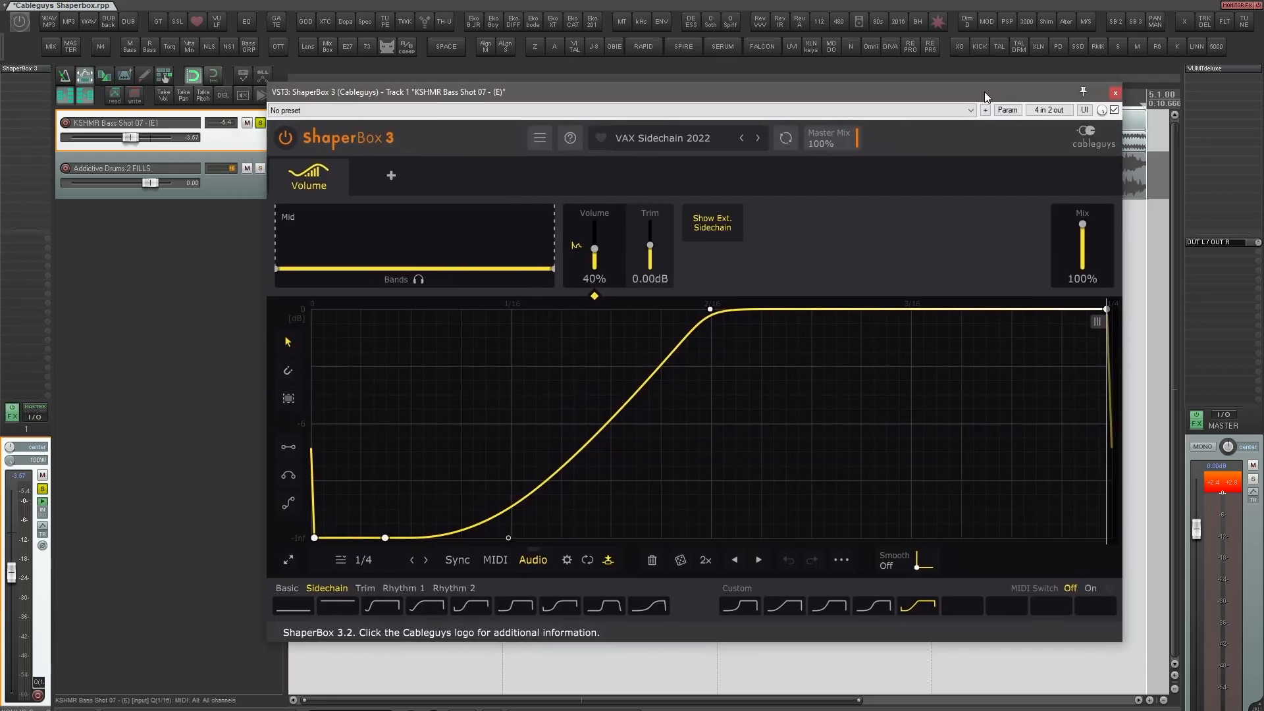
left_click_drag(985, 92, 997, 83)
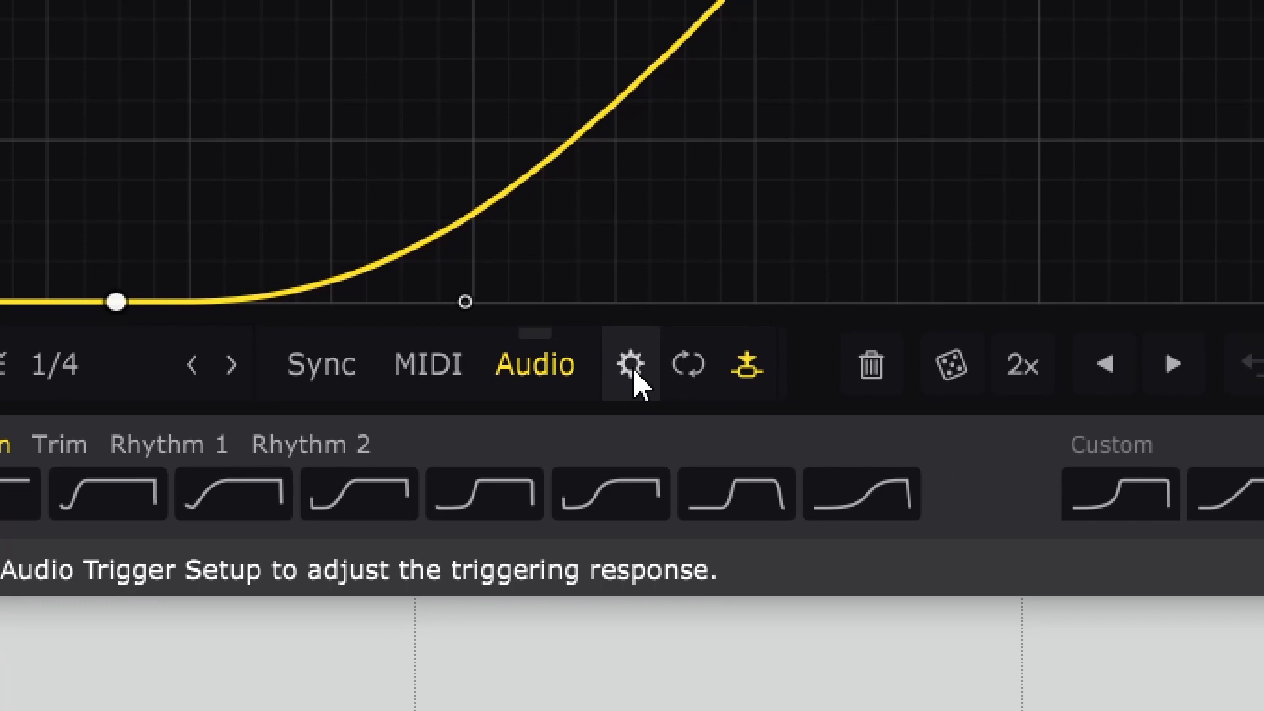
left_click(632, 366)
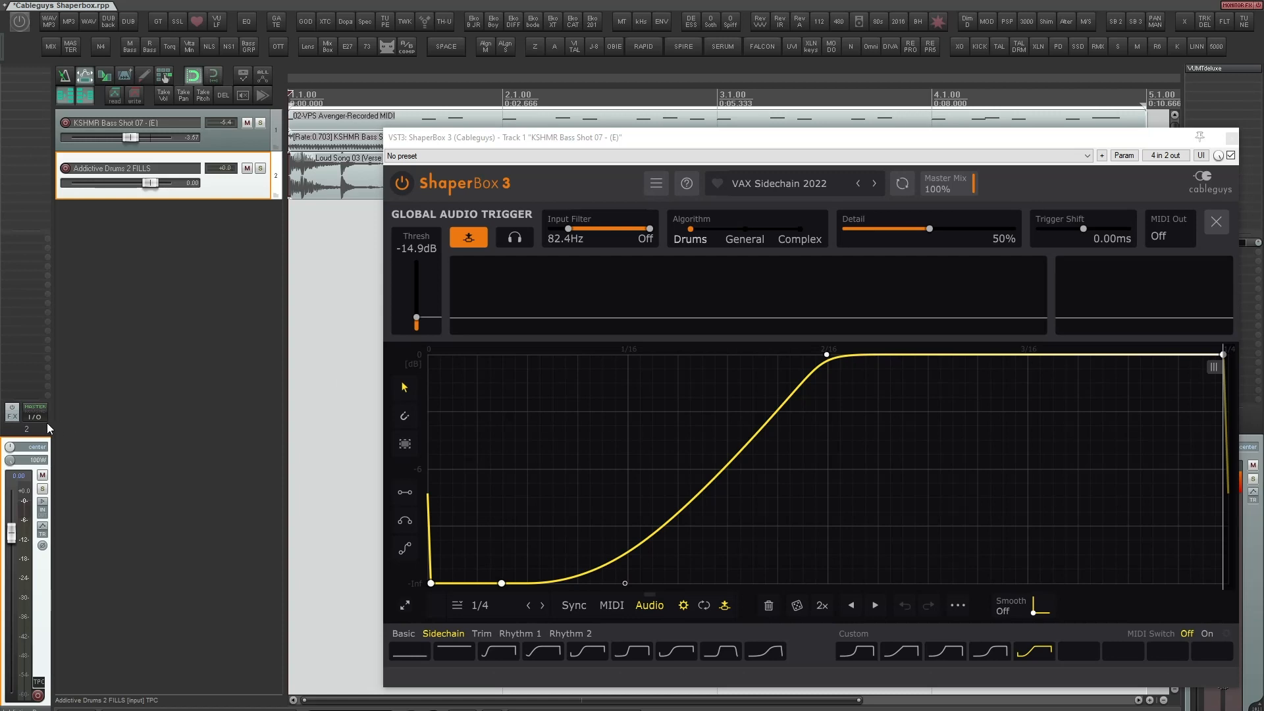
Send the Addictive Drums 2 FILLS track's audio 1/2, Pre-Fader (Post-FX), to channels 3/4 of the bass track
left_click_drag(502, 401, 521, 401)
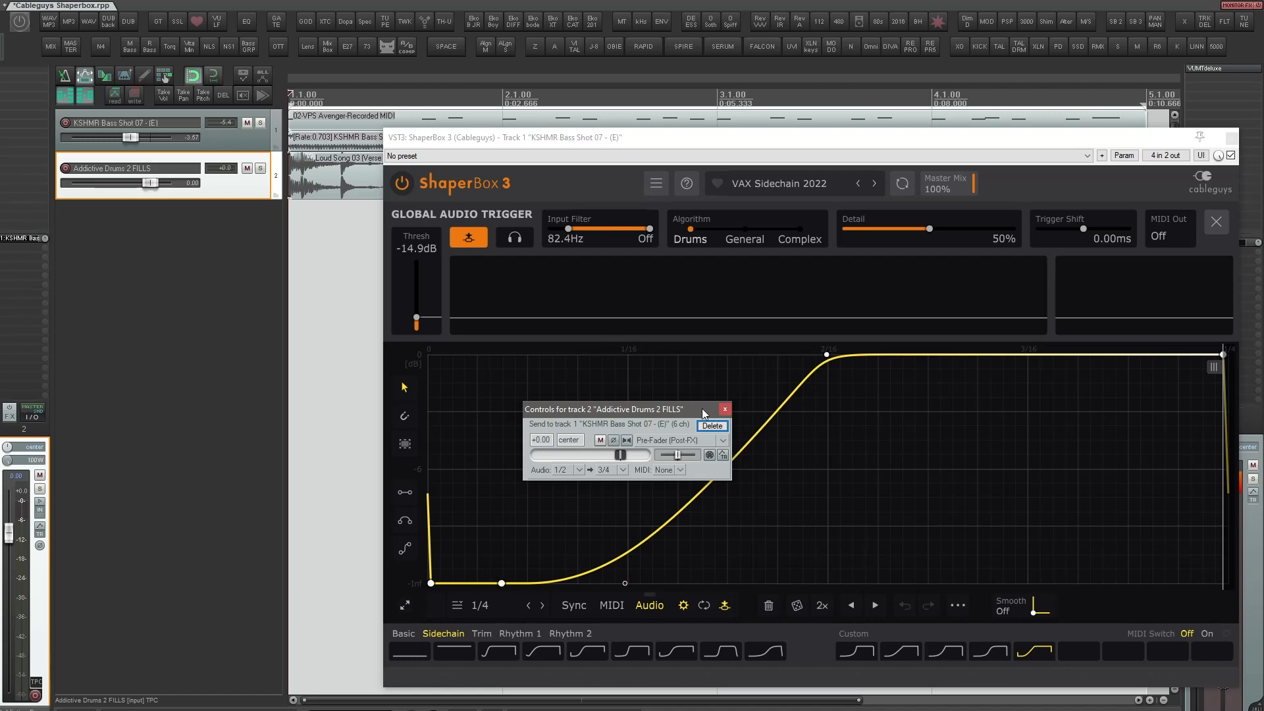
left_click(725, 409)
Monitor the trigger signal during playback, filter out its frequencies above 115 Hz, and set the threshold to -11.9 dB
left_click(516, 238)
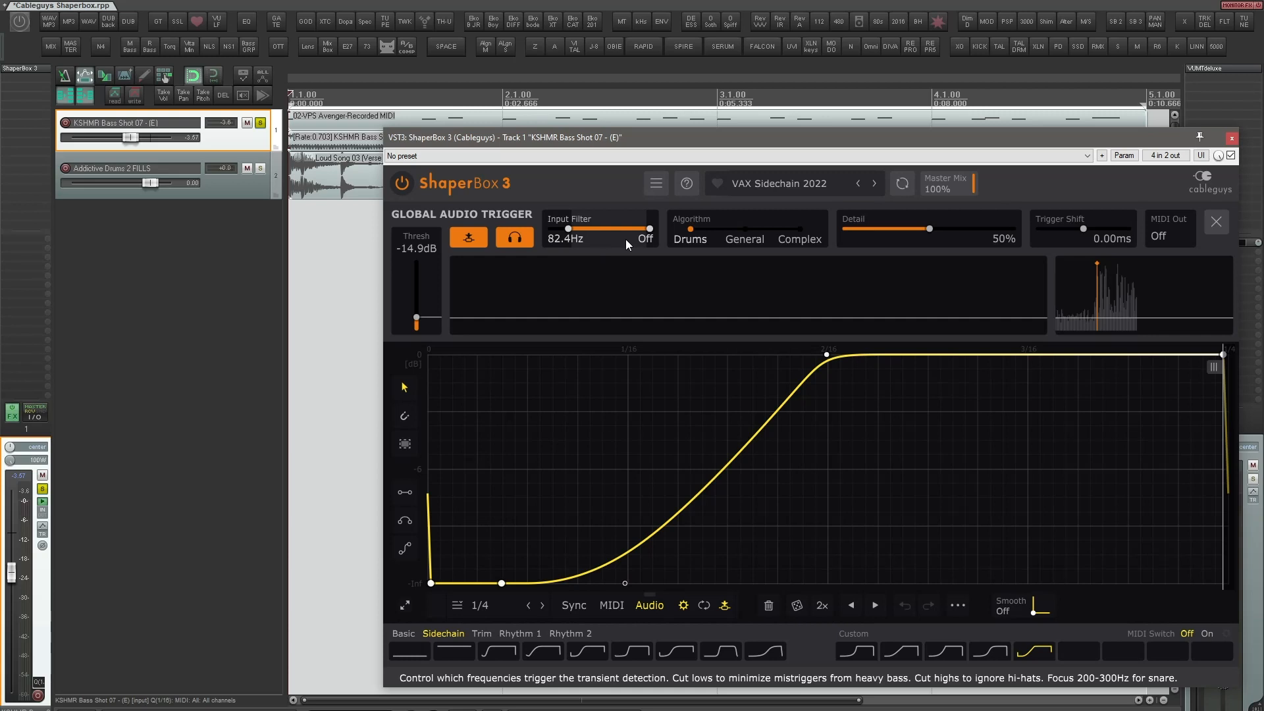
key("space")
mouse_move(607, 228)
left_mouse_down()
mouse_move(561, 229)
mouse_move(584, 229)
left_mouse_up()
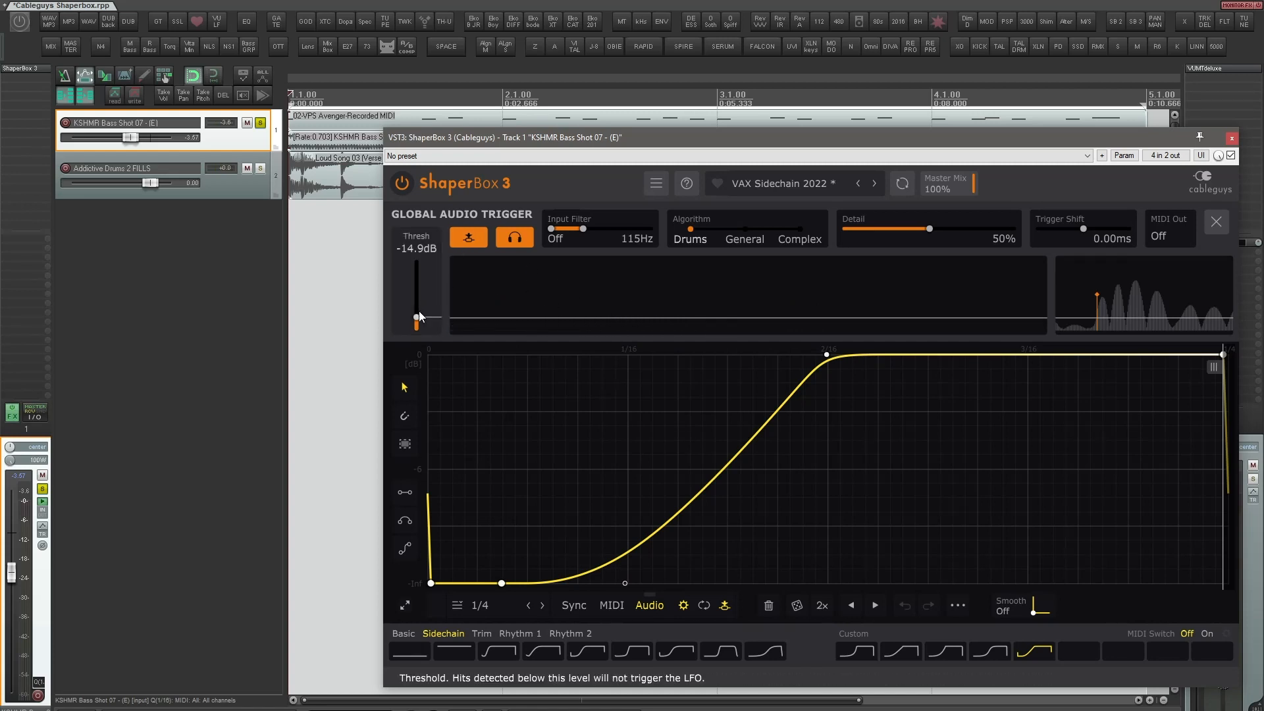
left_click_drag(446, 320, 445, 315)
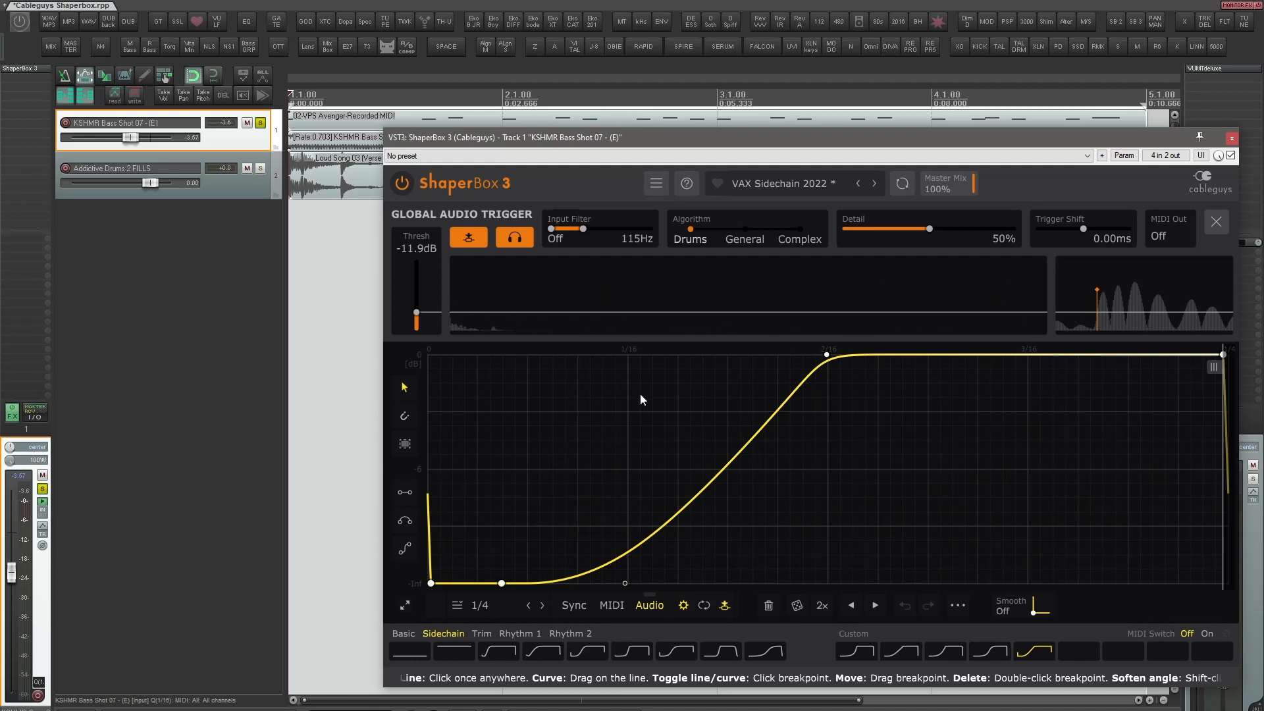
left_click(526, 237)
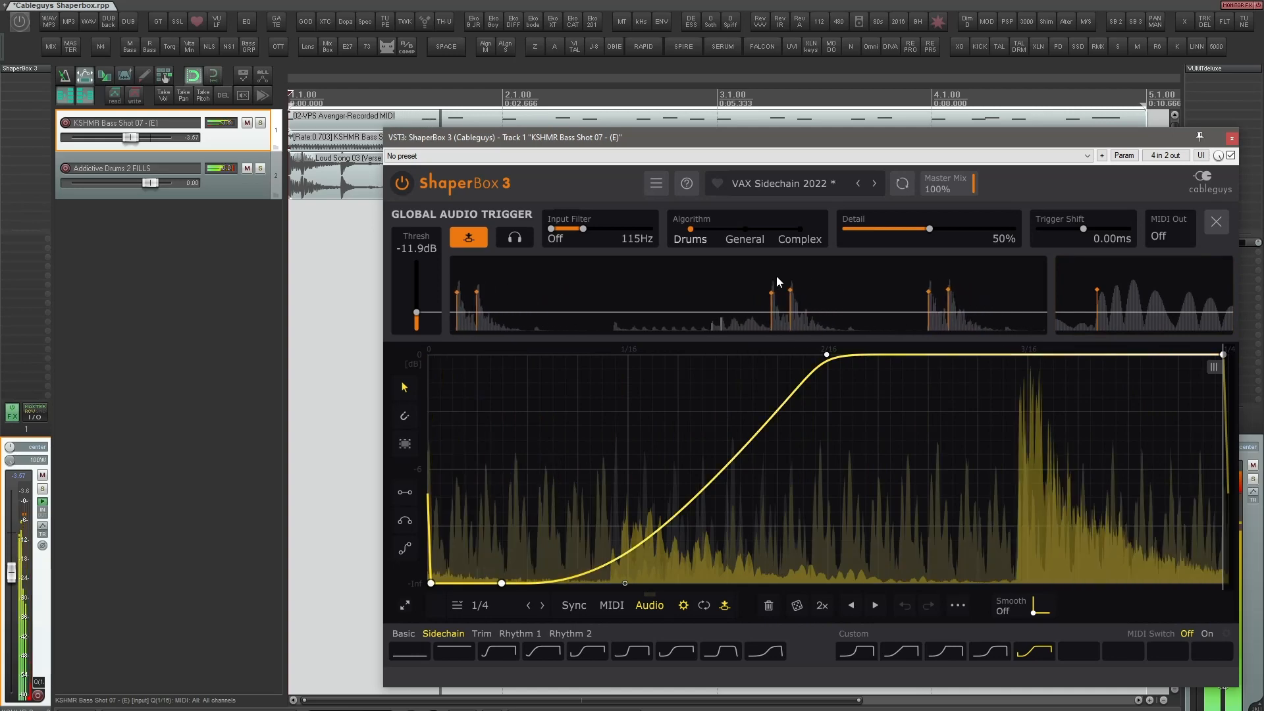
key("space")
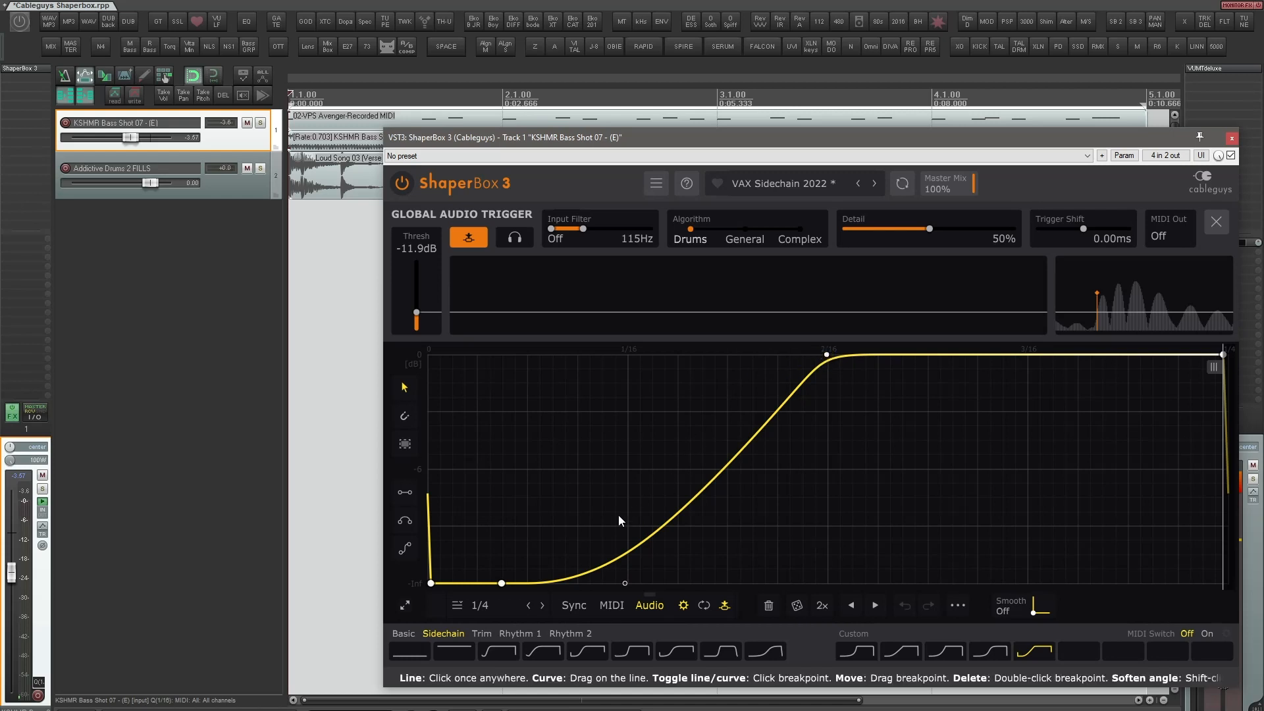
Shorten and steepen the ducking curve during playback, moving its full-volume breakpoint to about 1.02/16 (170 ms)
left_click_drag(827, 356, 683, 354)
key("space")
left_click_drag(625, 583, 566, 583)
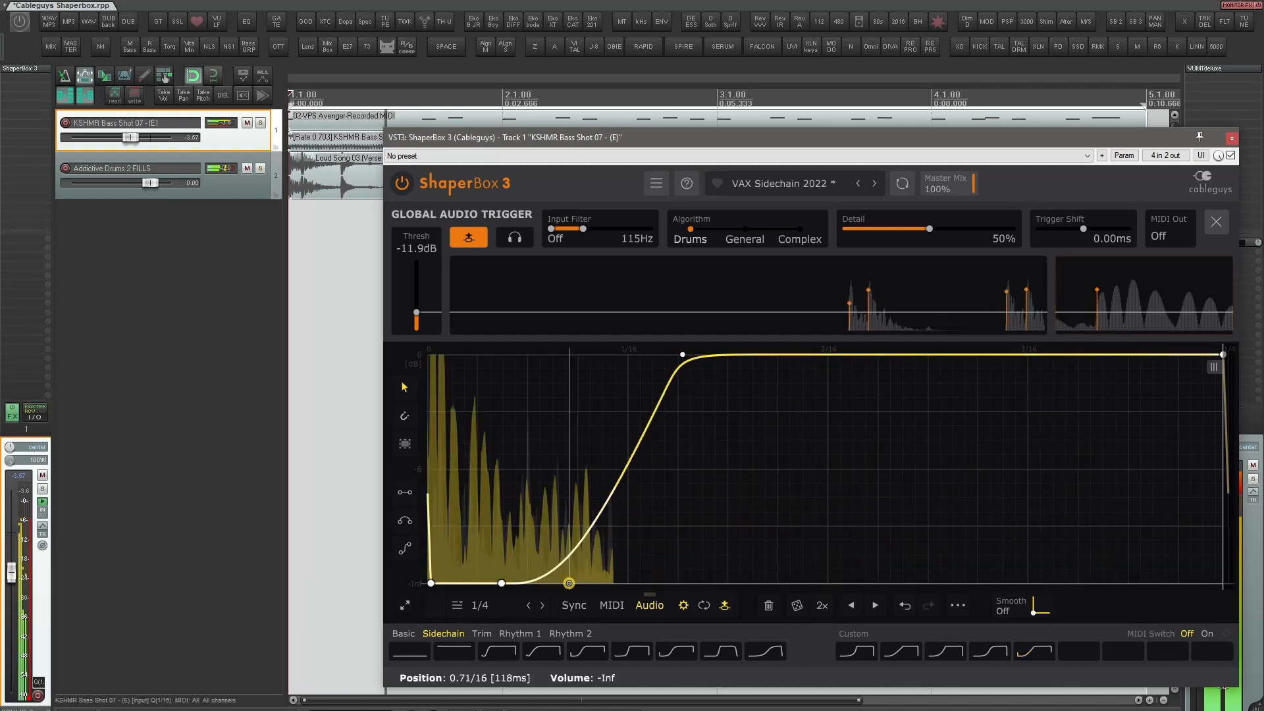
left_click_drag(683, 354, 629, 354)
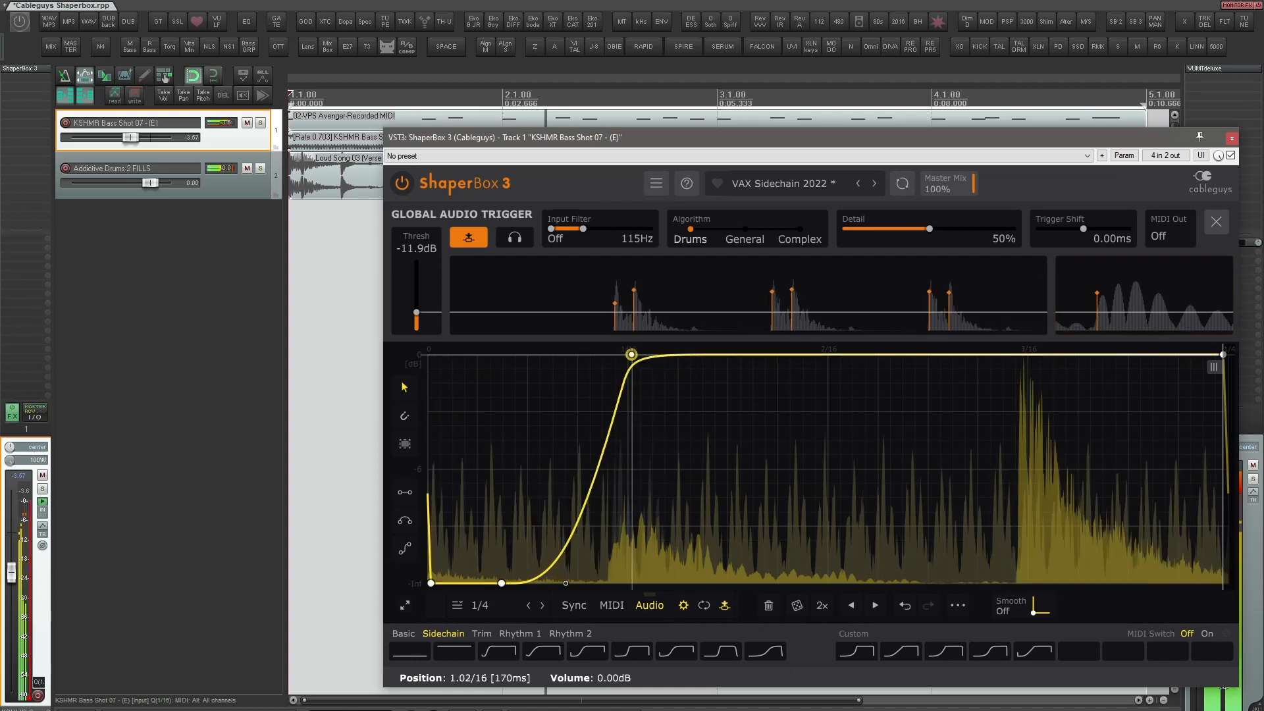
left_click_drag(566, 583, 592, 583)
key("space")
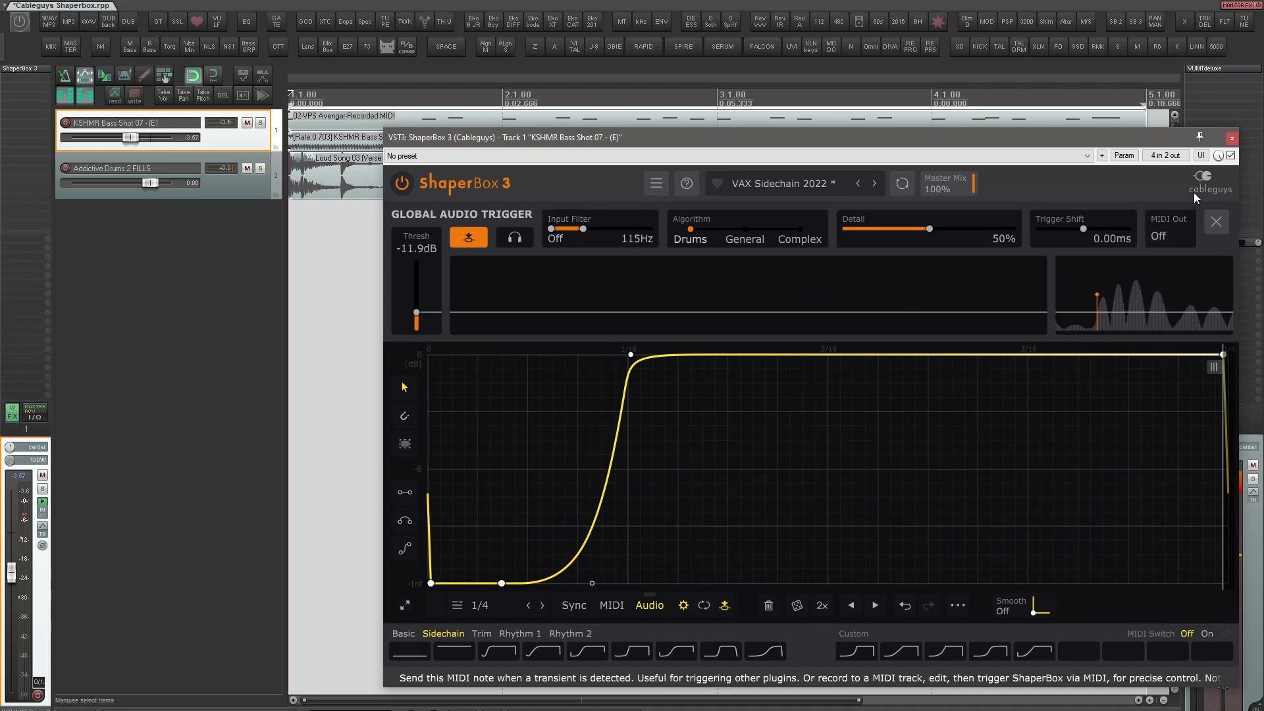
Close the global audio trigger settings and store the current volume curve in the last custom wave slot
left_click(1216, 224)
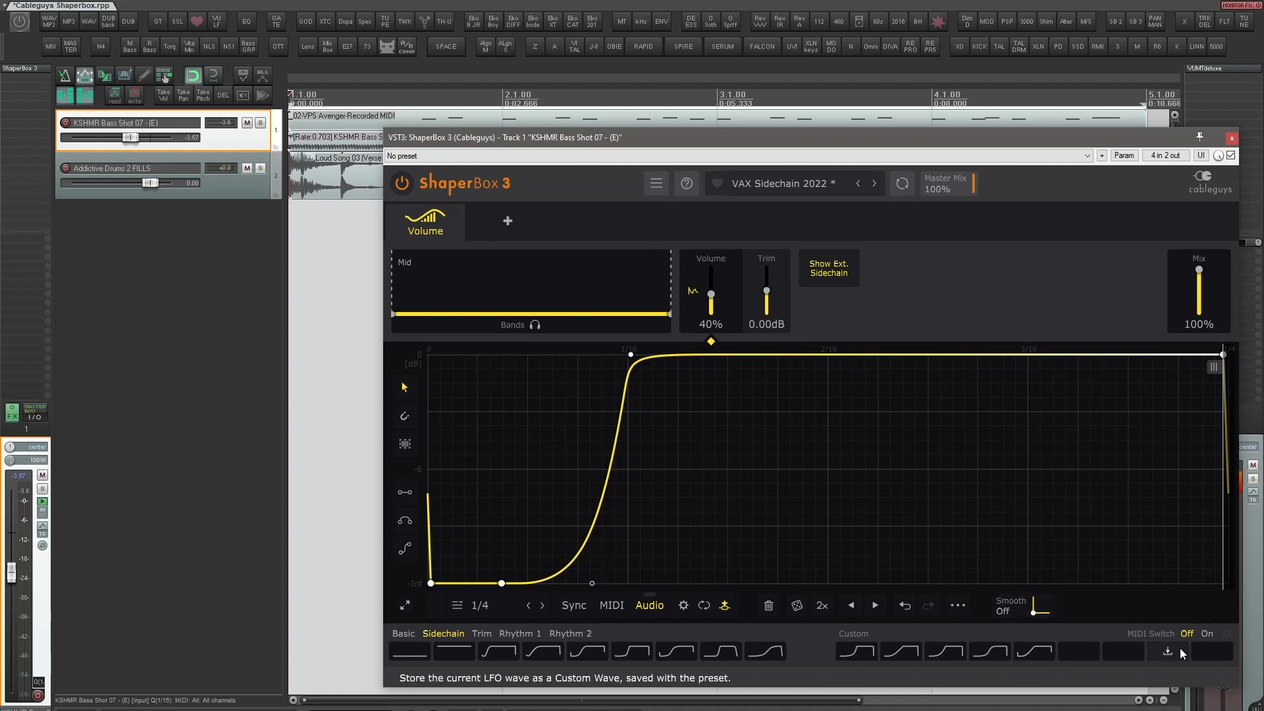
left_click(1214, 651)
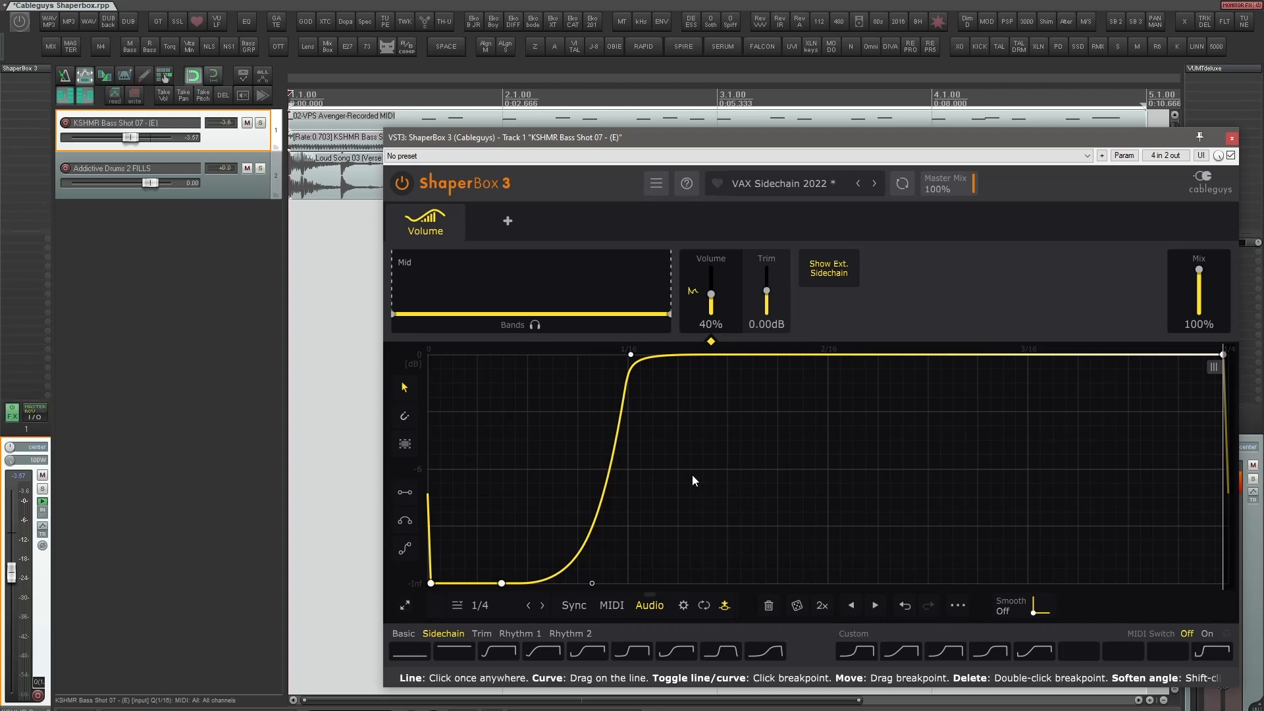
Split the volume shaper into Mid and High bands with the crossover at 280 Hz, checking it in playback
left_click_drag(669, 281, 527, 285)
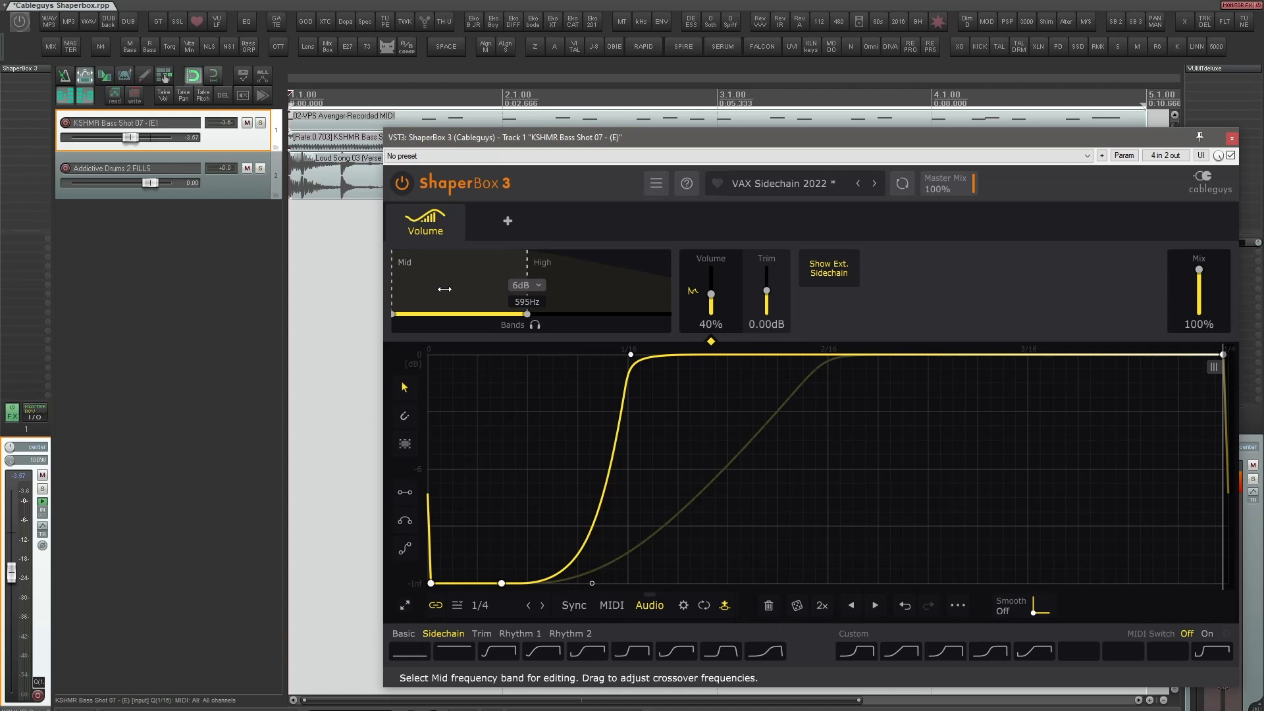
key("space")
left_click_drag(527, 264, 496, 263)
key("space")
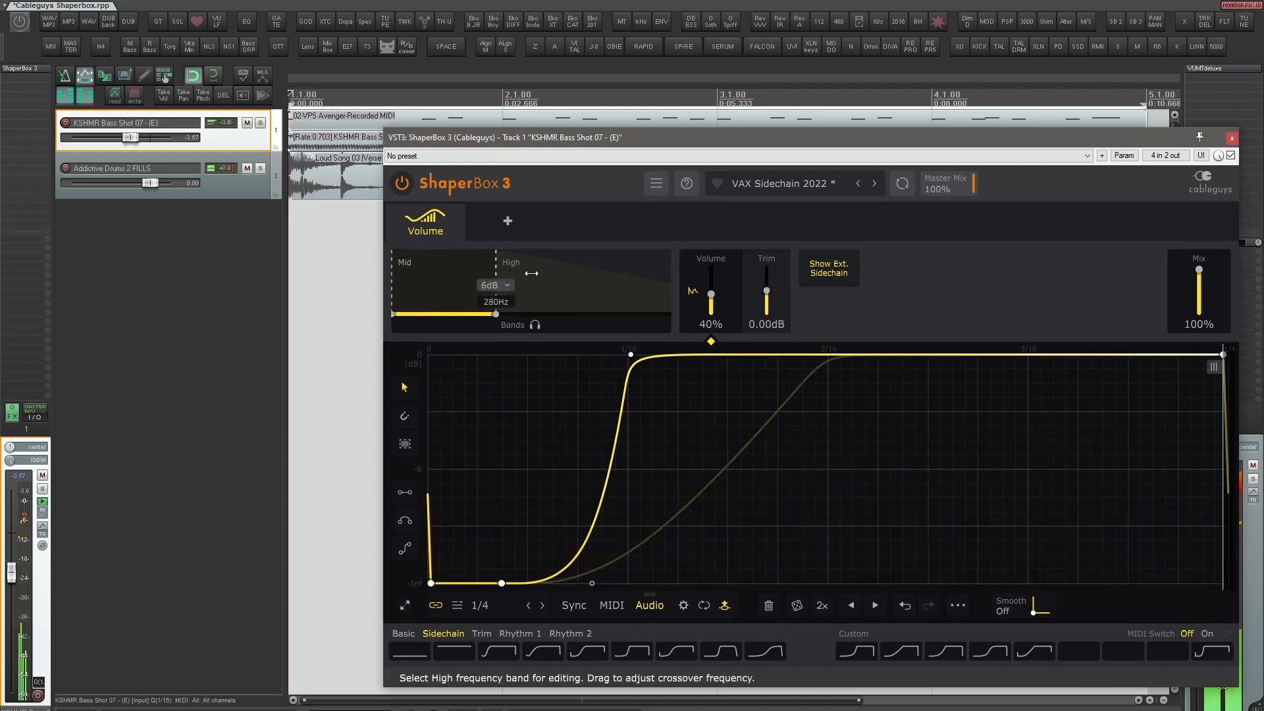
Load the custom wave stored in the last slot into the High band
left_click(547, 273)
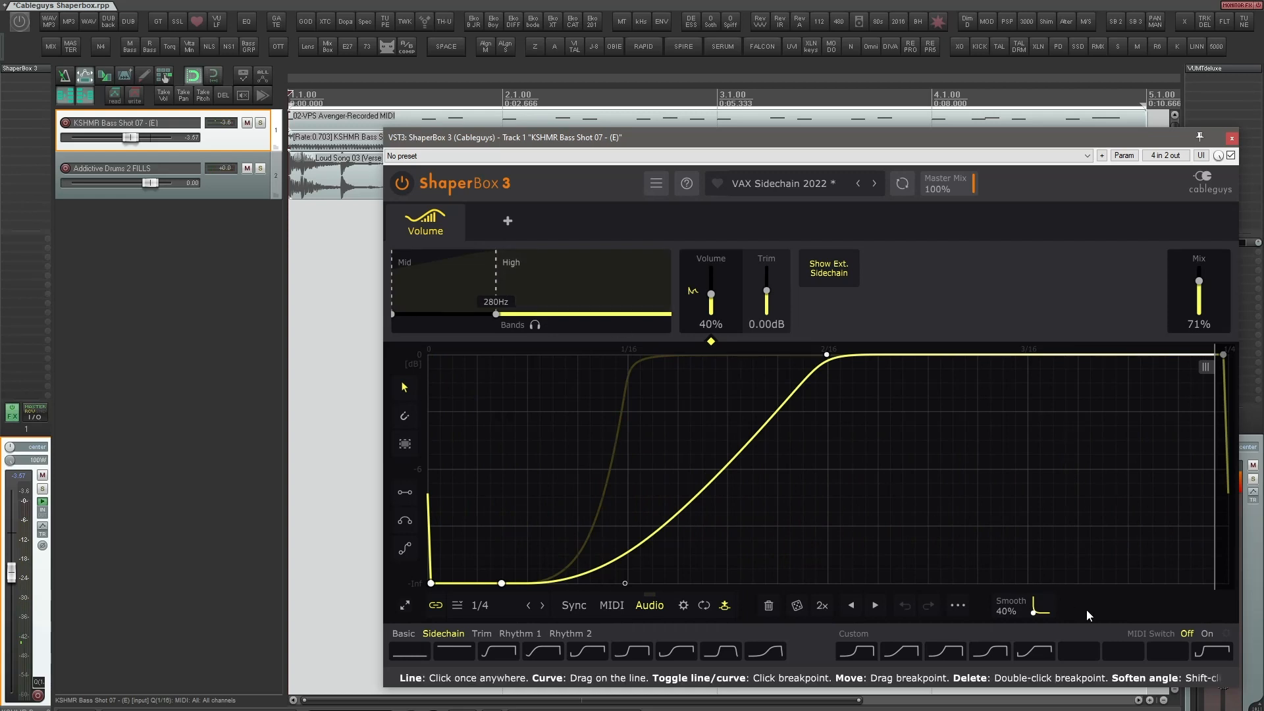
mouse_move(1214, 652)
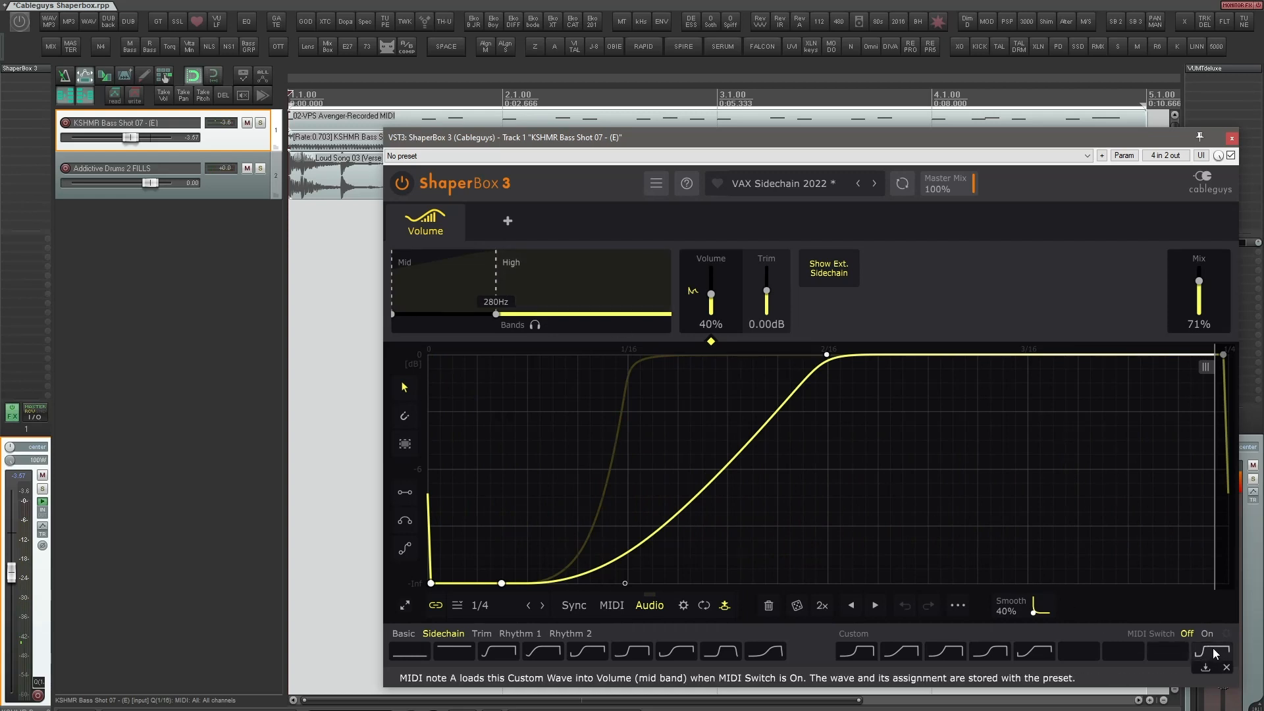
left_click(1214, 652)
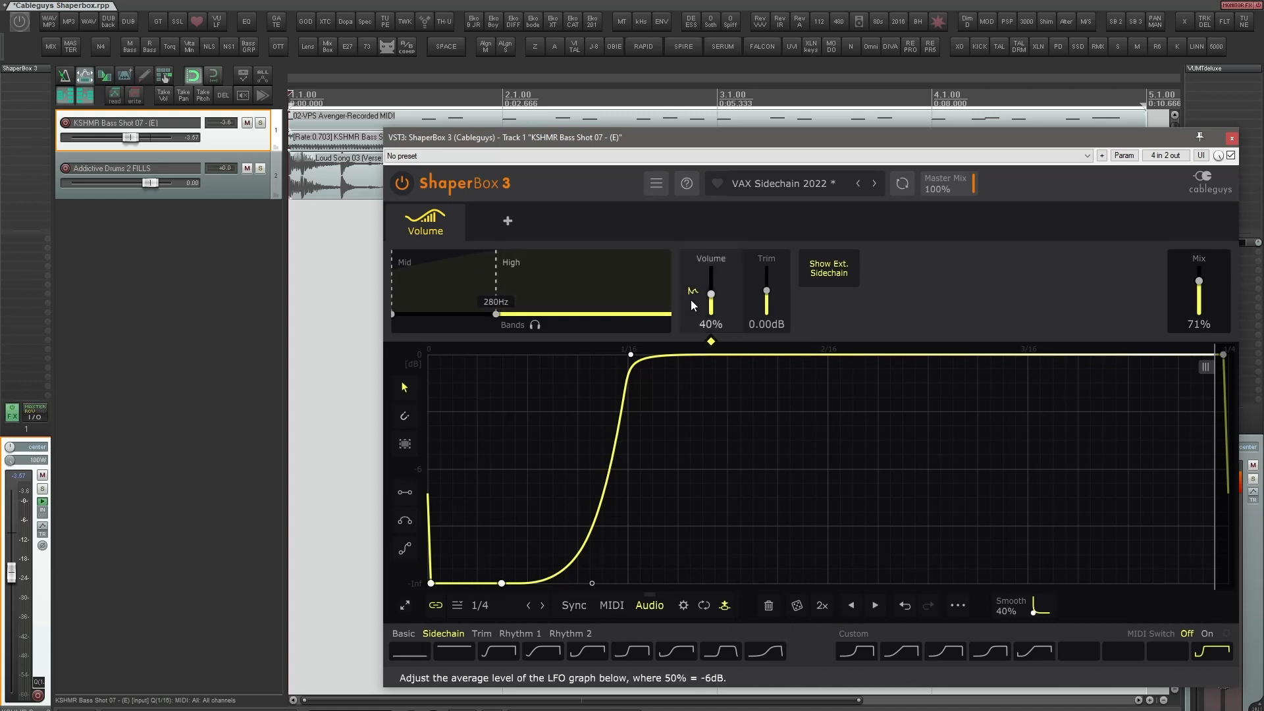
Set the High band's mix to 9% during playback, and return to editing the Mid band
key("space")
left_click_drag(1199, 281, 1199, 308)
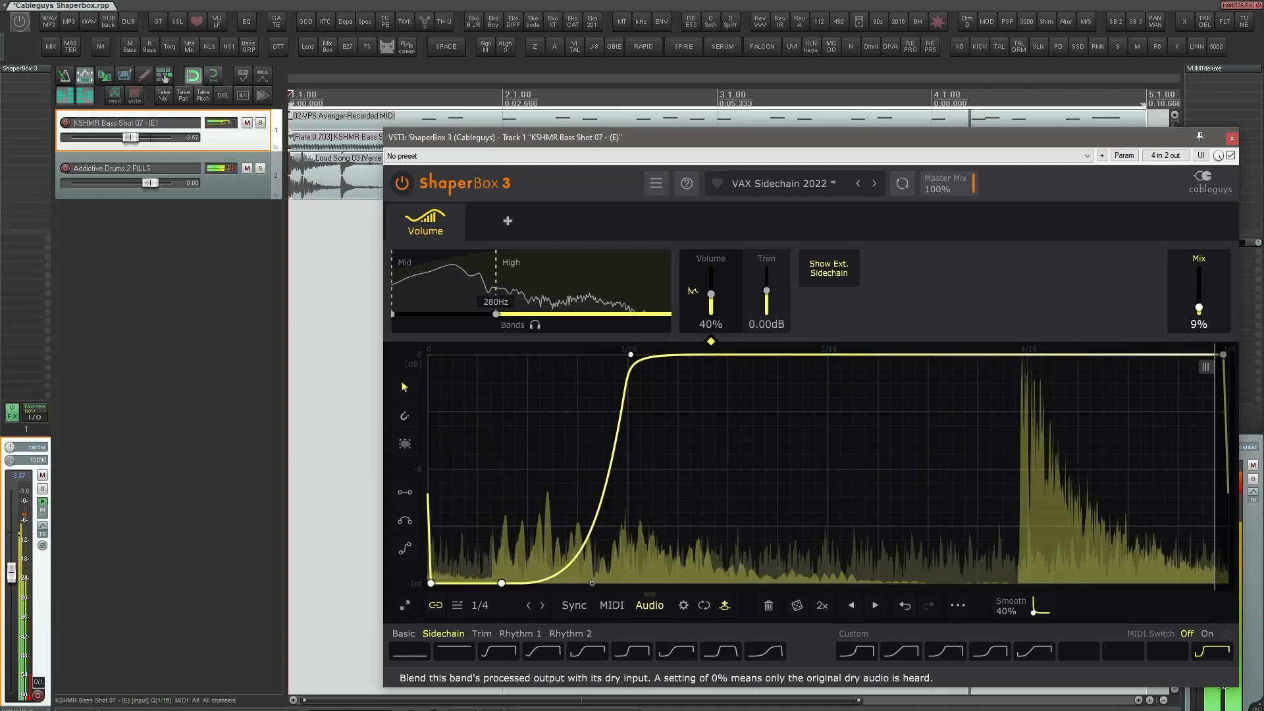
key("space")
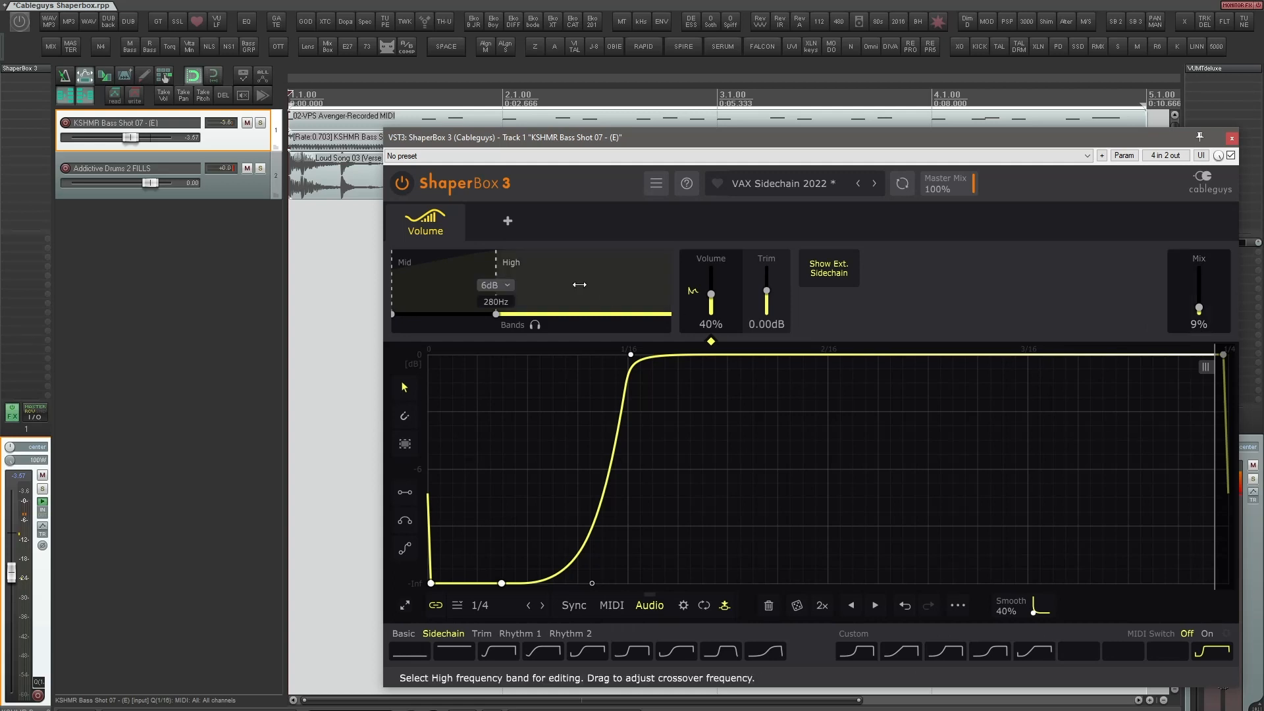
left_click(446, 271)
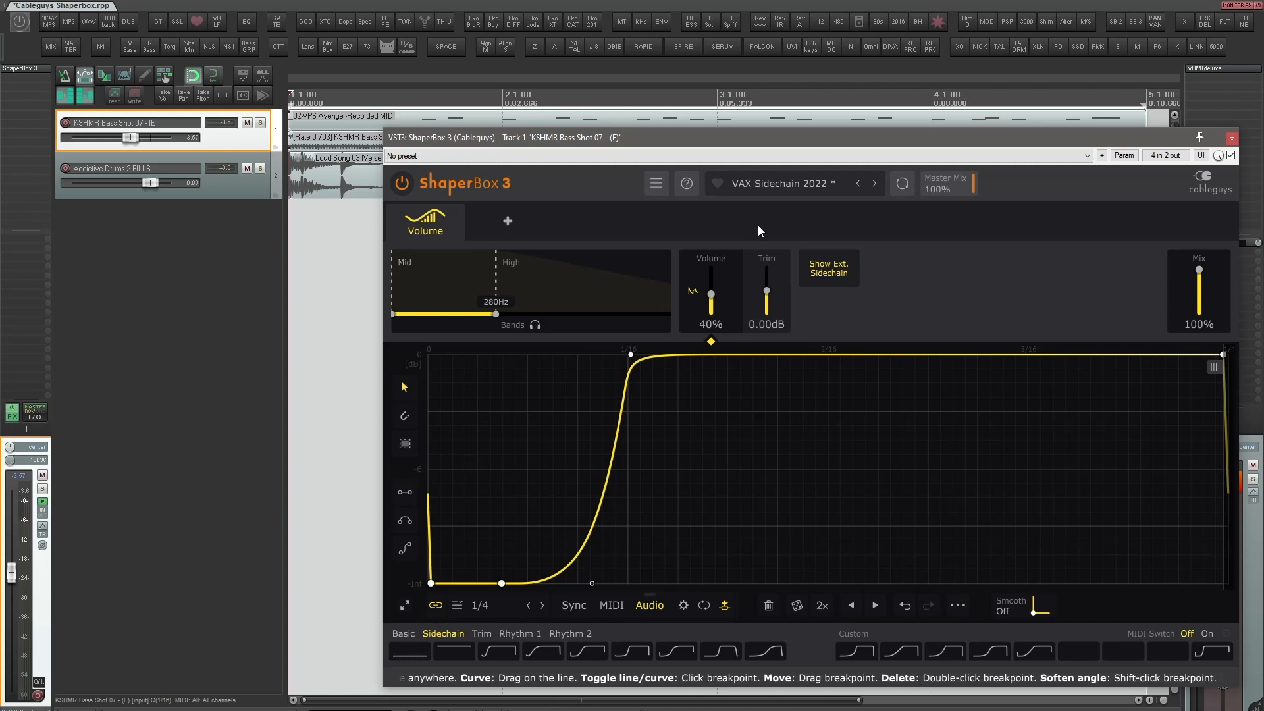
Browse the preset library's Showcase, All and My Presets collections and its Chop & Gate category
left_click(781, 184)
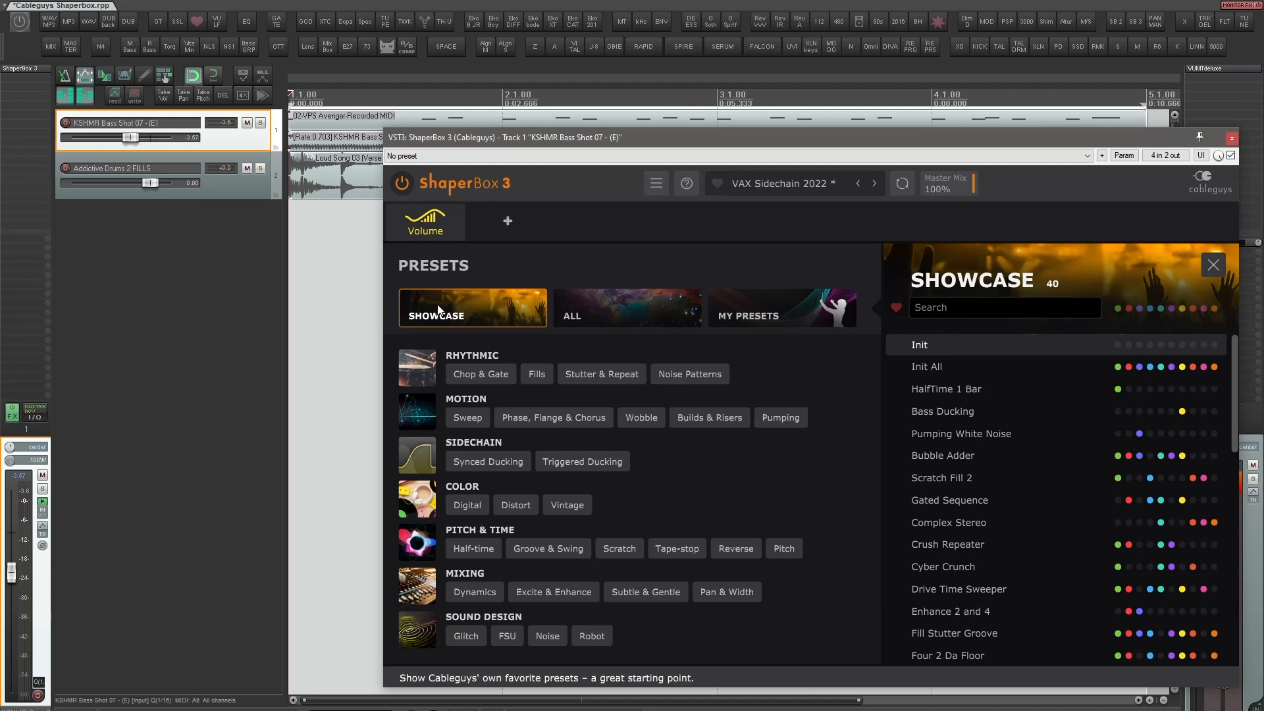
left_click(624, 307)
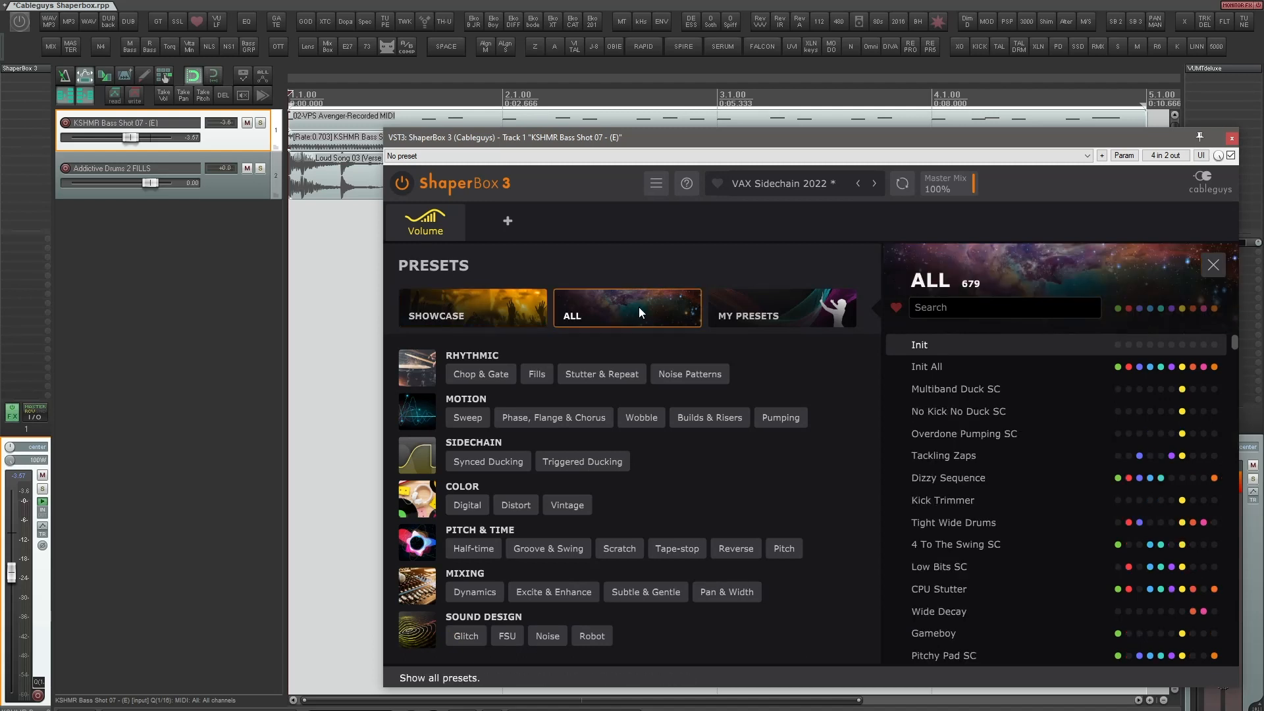
left_click(746, 310)
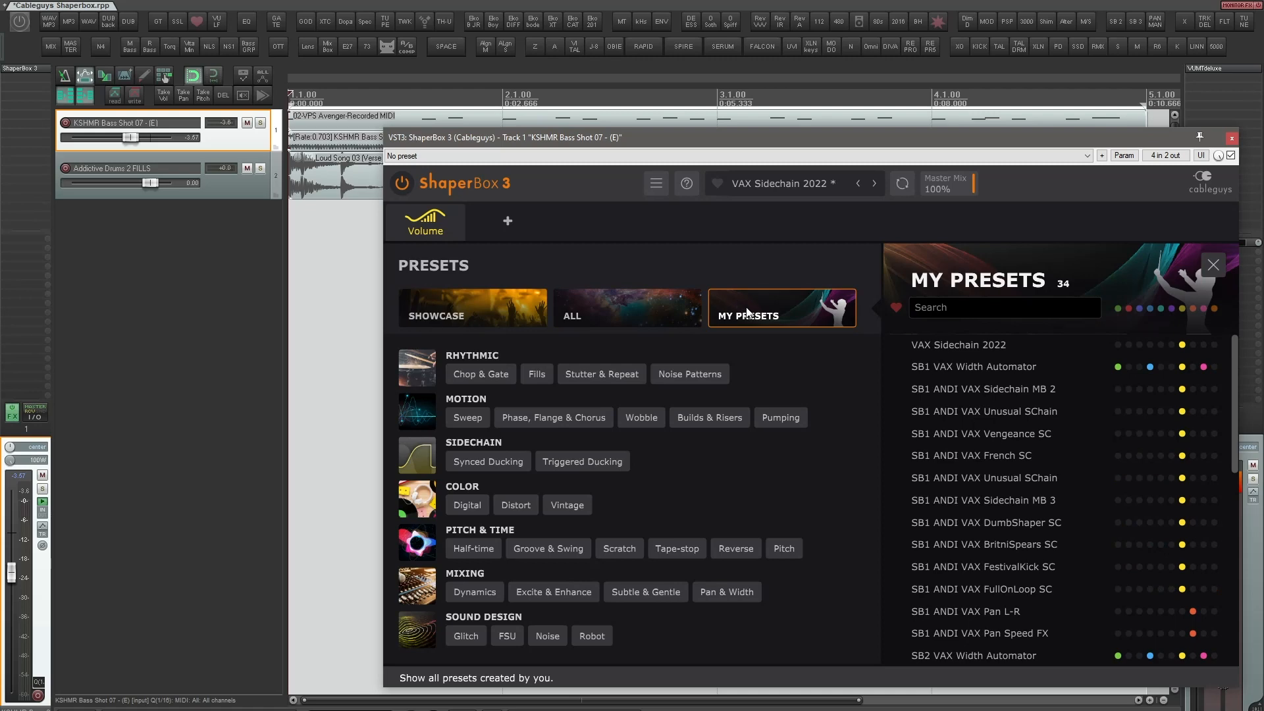
left_click(472, 312)
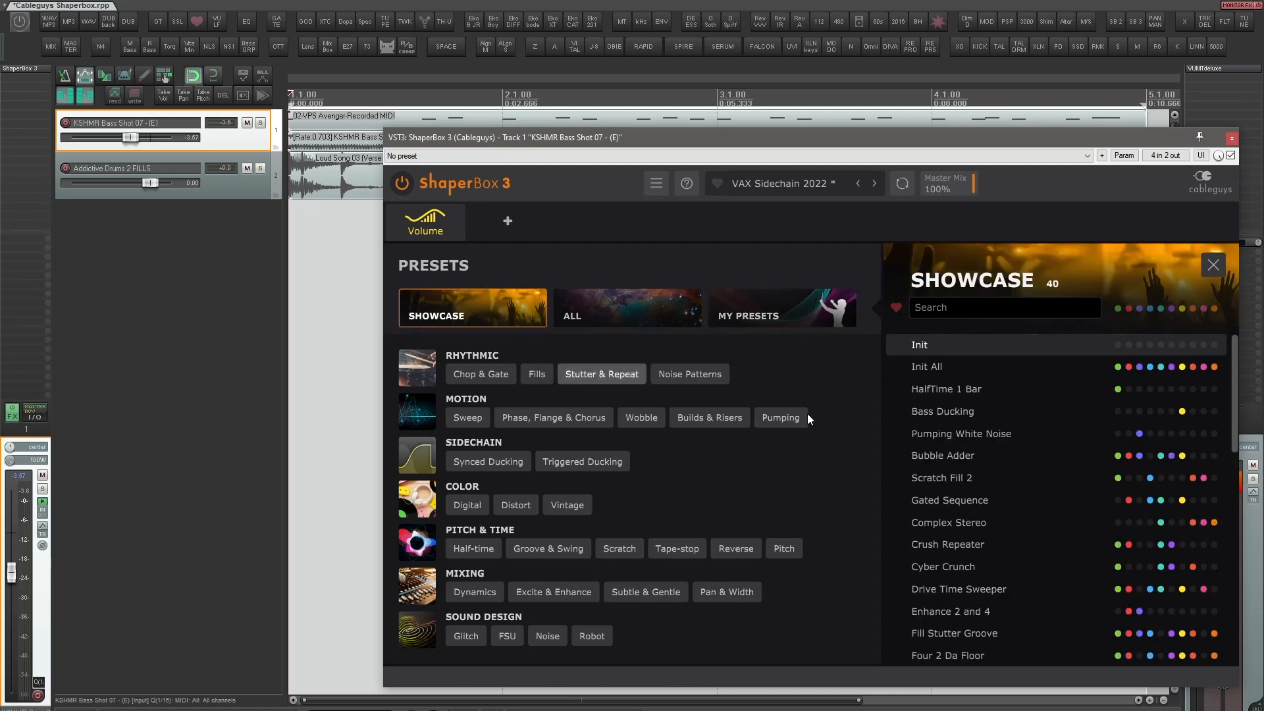
left_click_drag(1235, 362, 1229, 336)
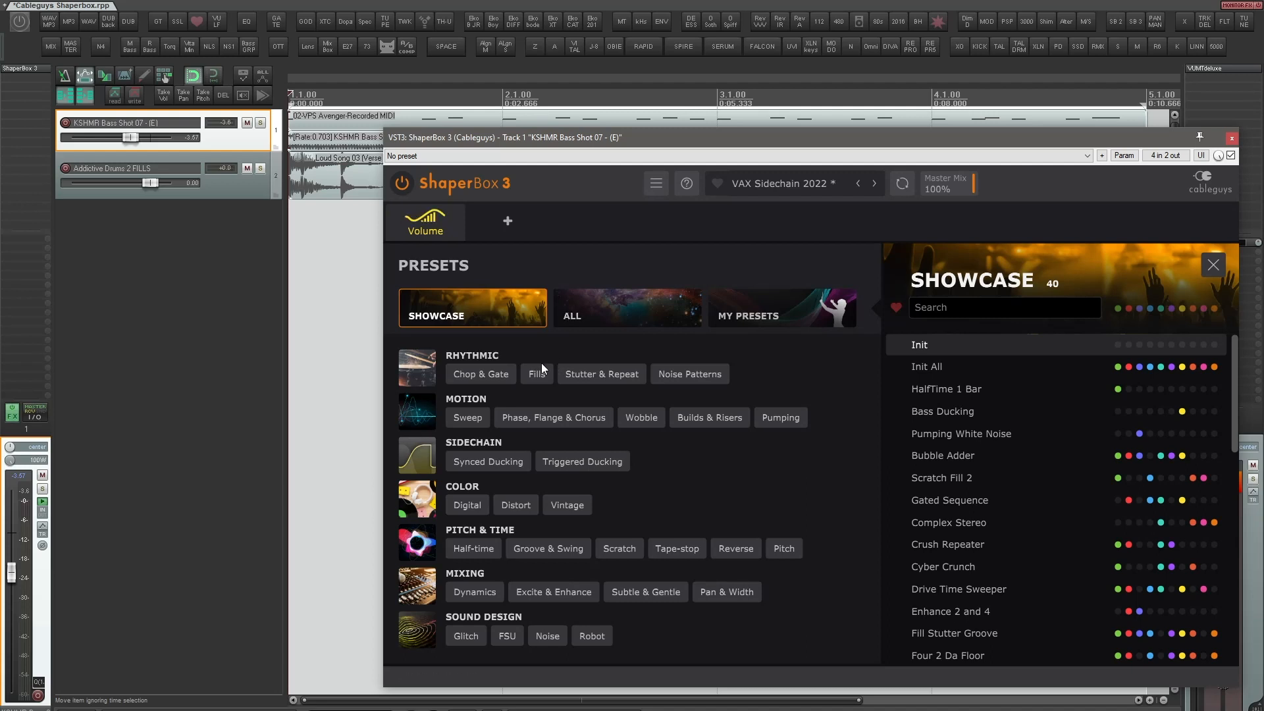
left_click(501, 373)
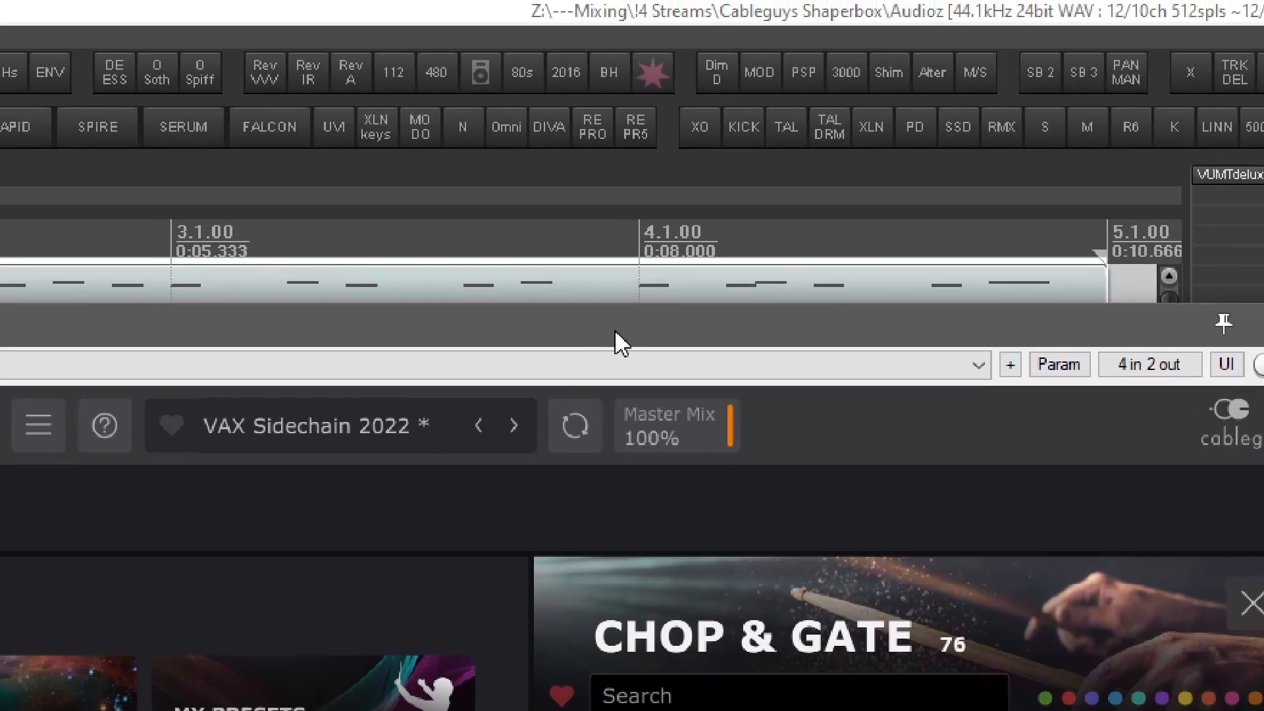
left_click_drag(584, 203, 583, 280)
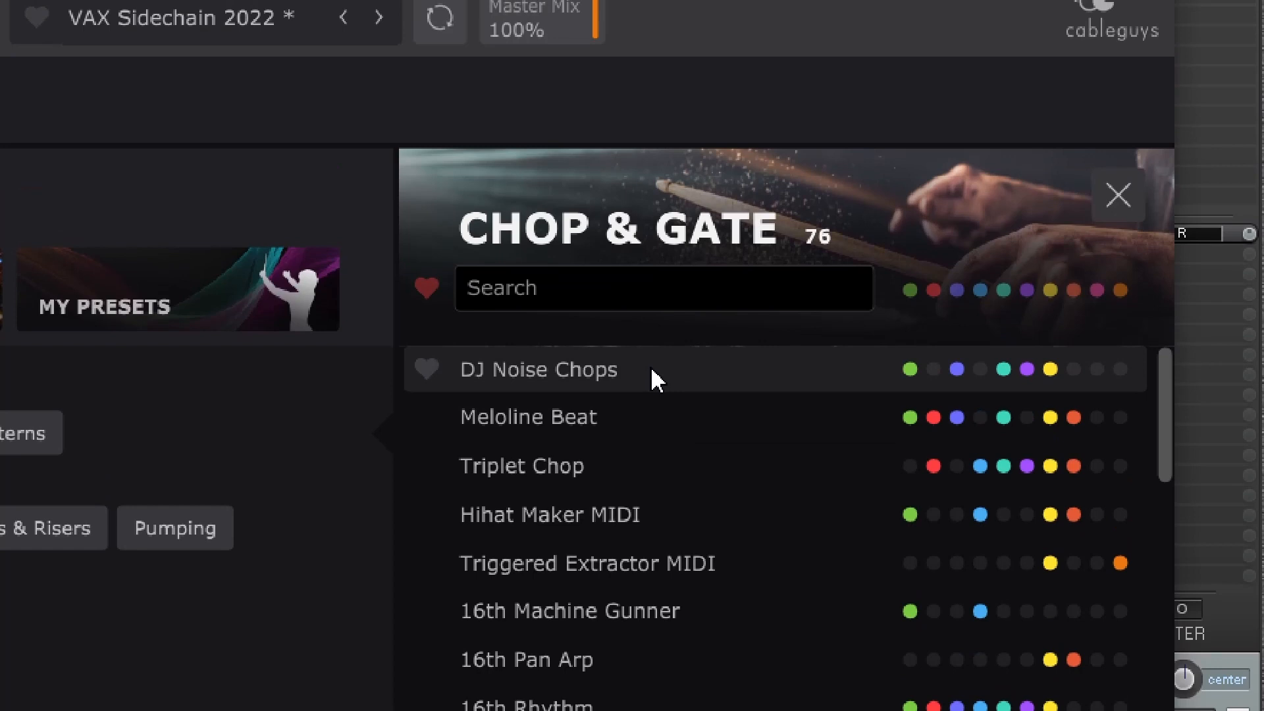
Load the DJ Noise Chops and Meloline Beat presets in turn, playing Meloline Beat with the bass track unsoloed and its volume at 0.00 dB
left_click(650, 366)
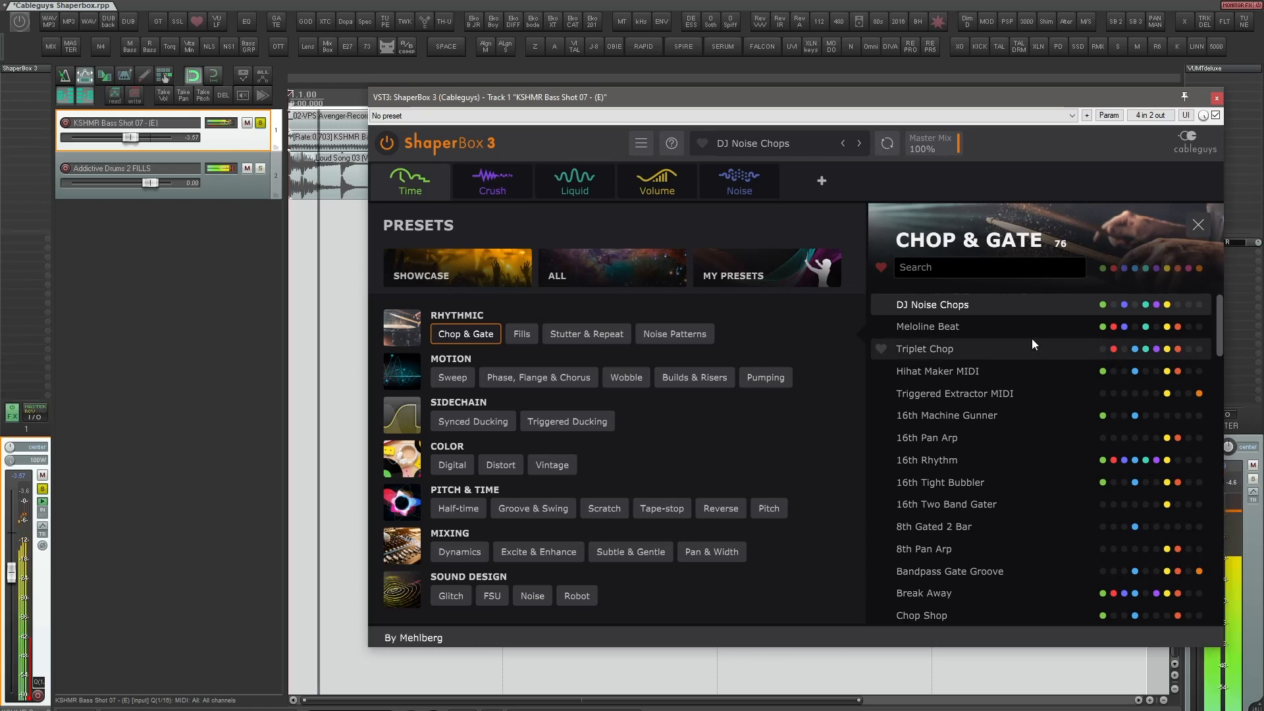
left_click(990, 331)
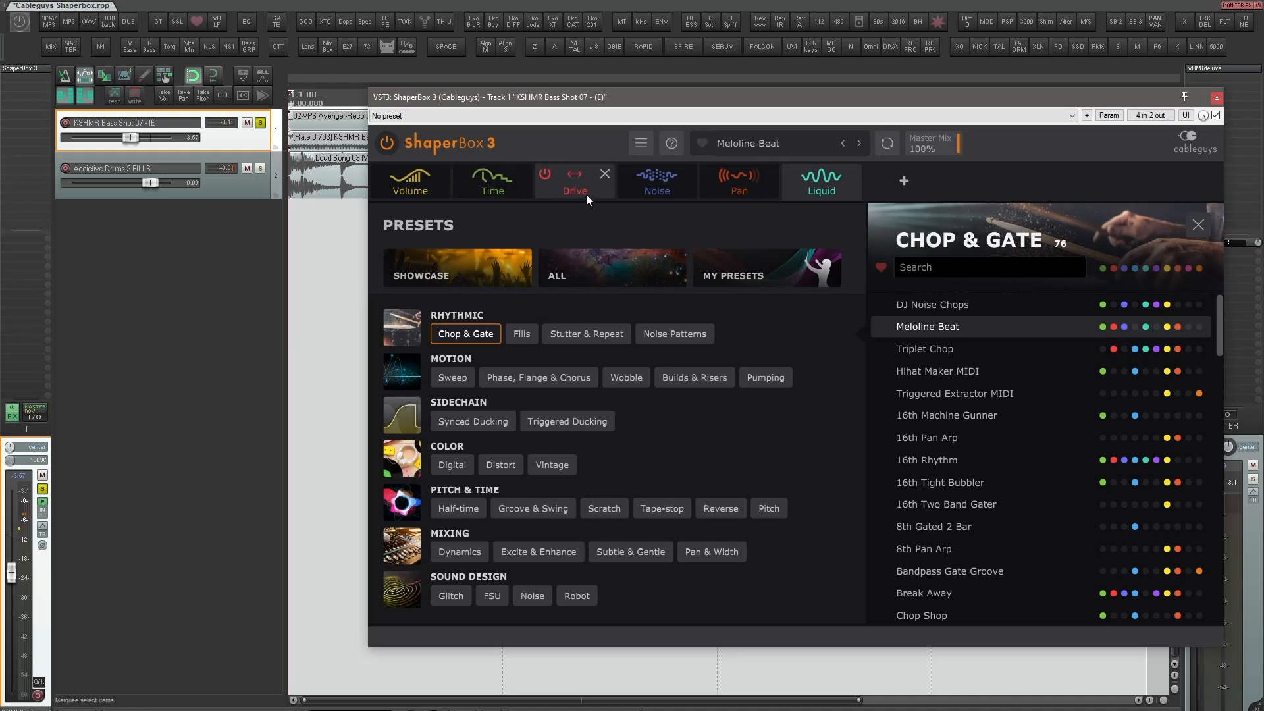
left_click(259, 122)
key("space")
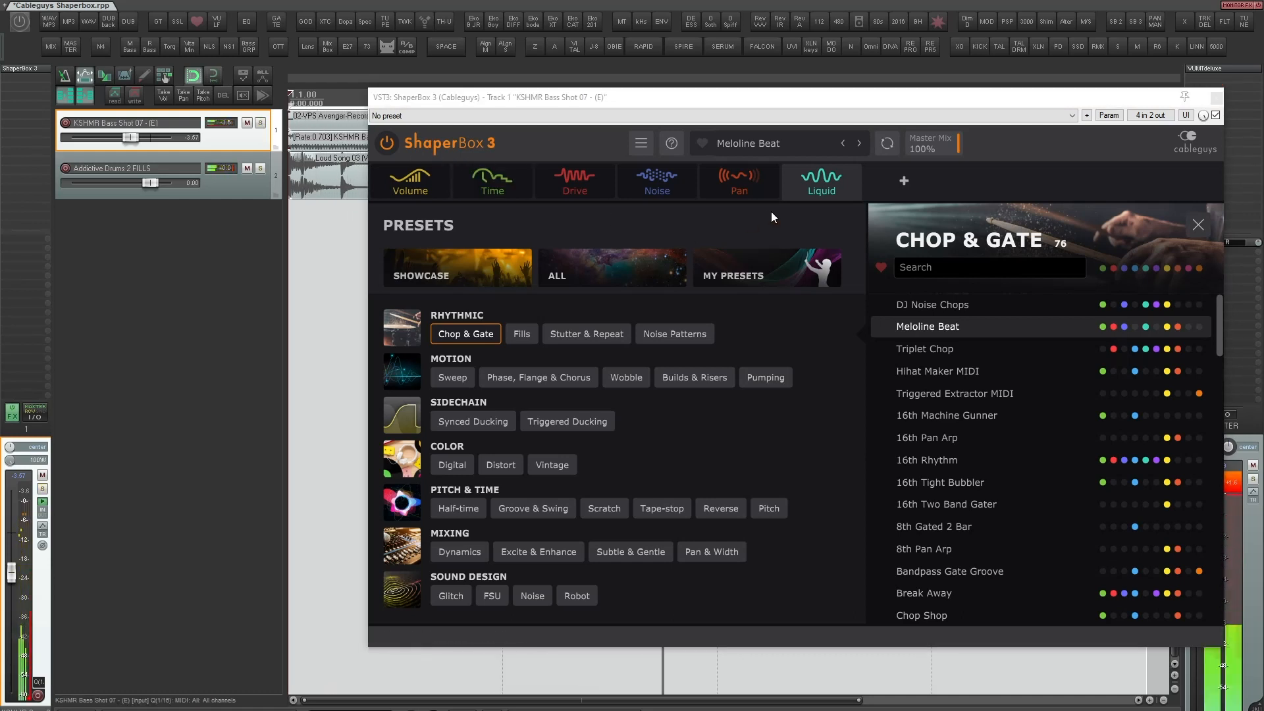
double_click(128, 138)
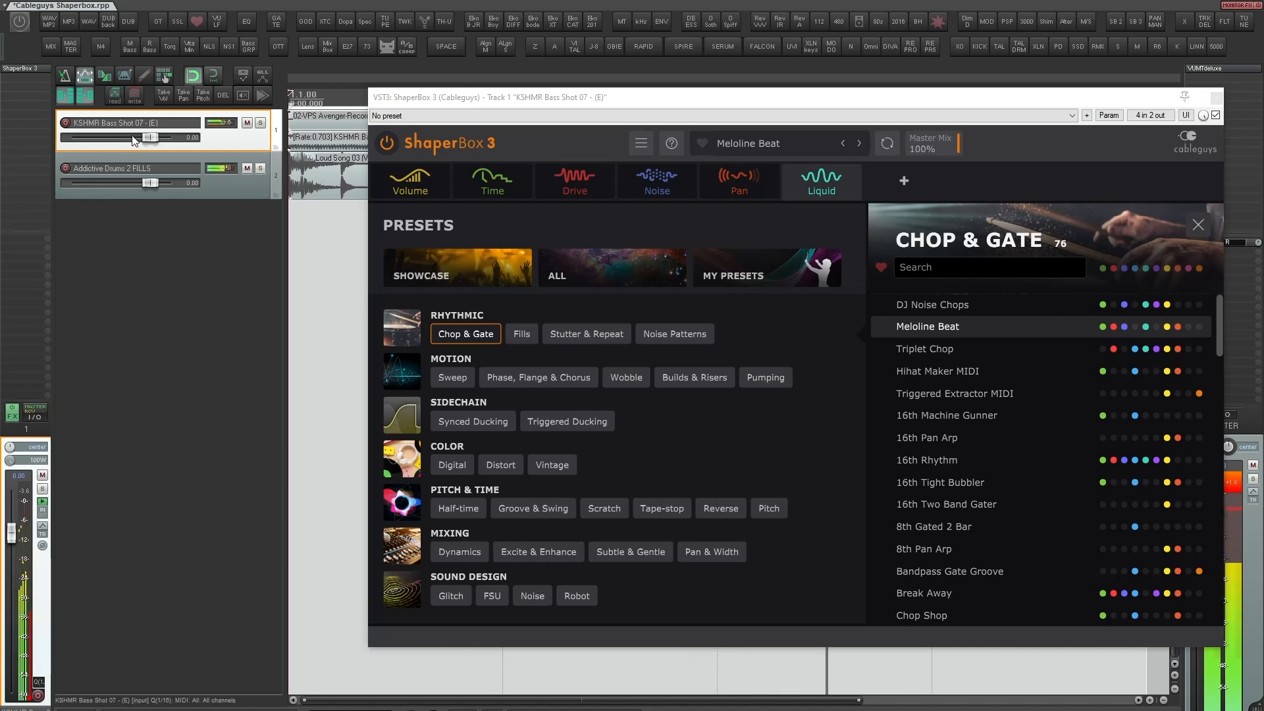
Load the Triggered Extractor MIDI preset, uncover the timeline behind the plugin and make the bass track taller
left_click(991, 394)
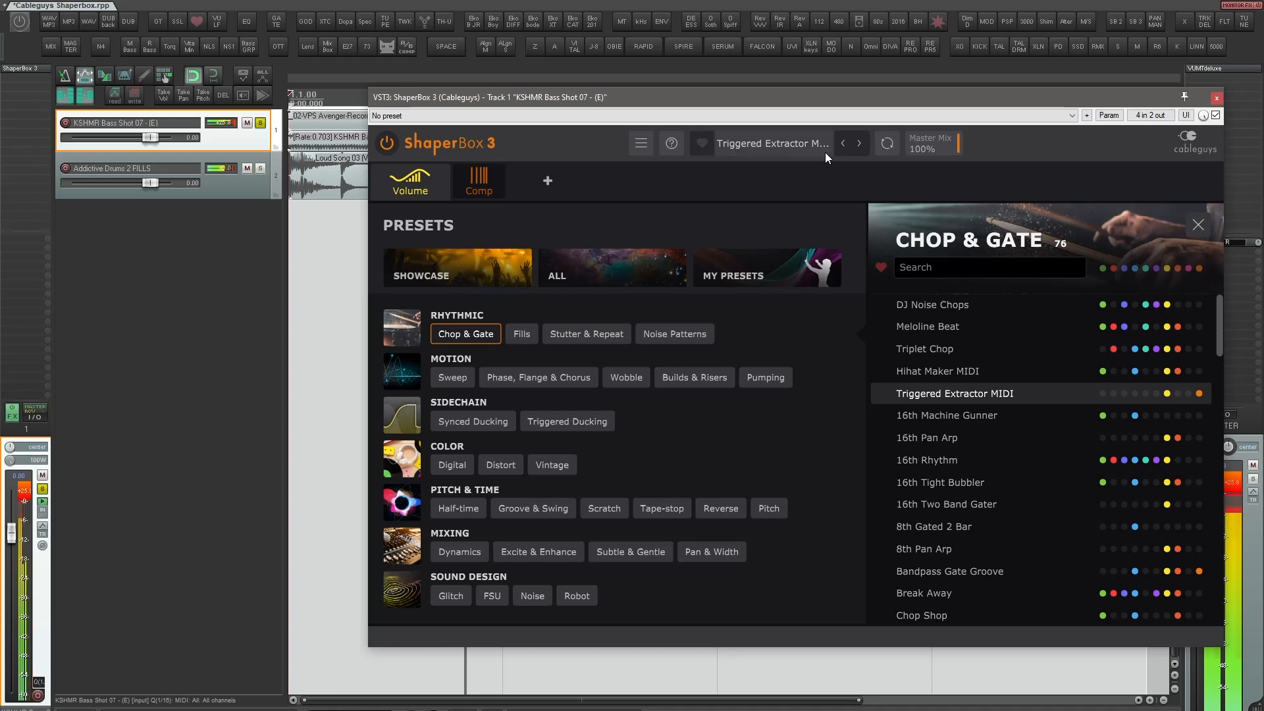
left_click_drag(767, 98, 750, 163)
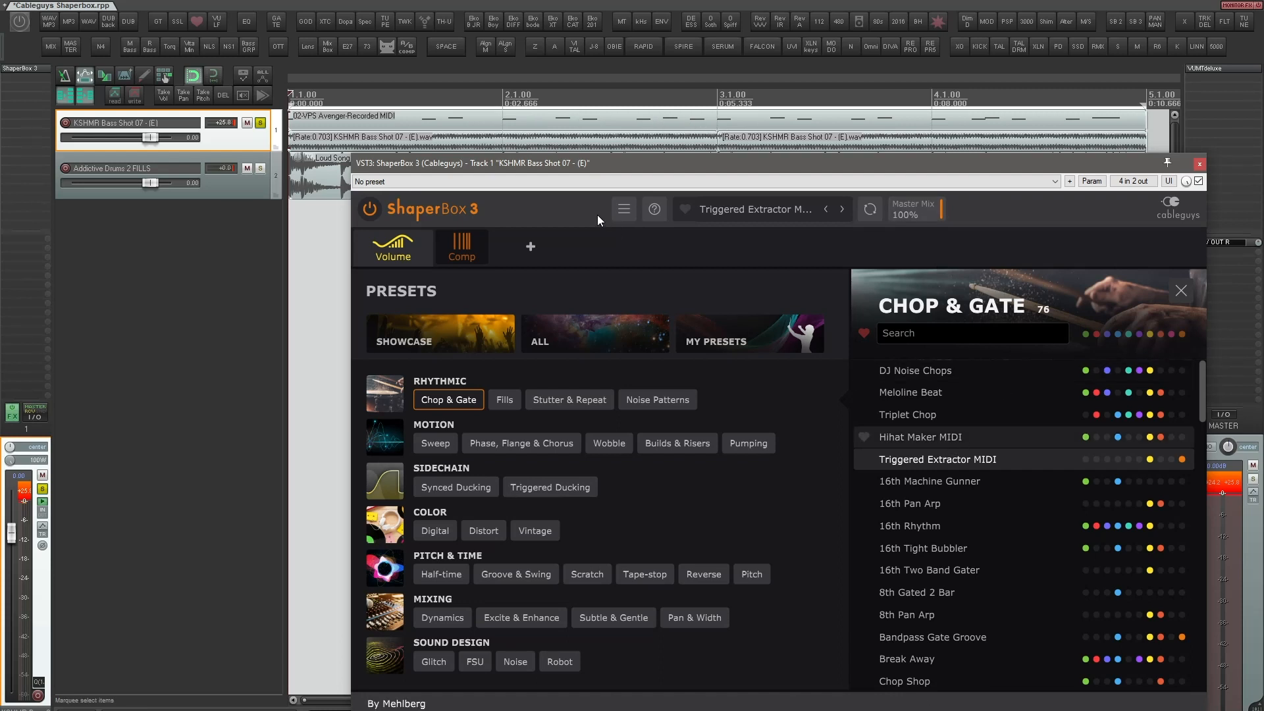
left_click_drag(251, 150, 251, 197)
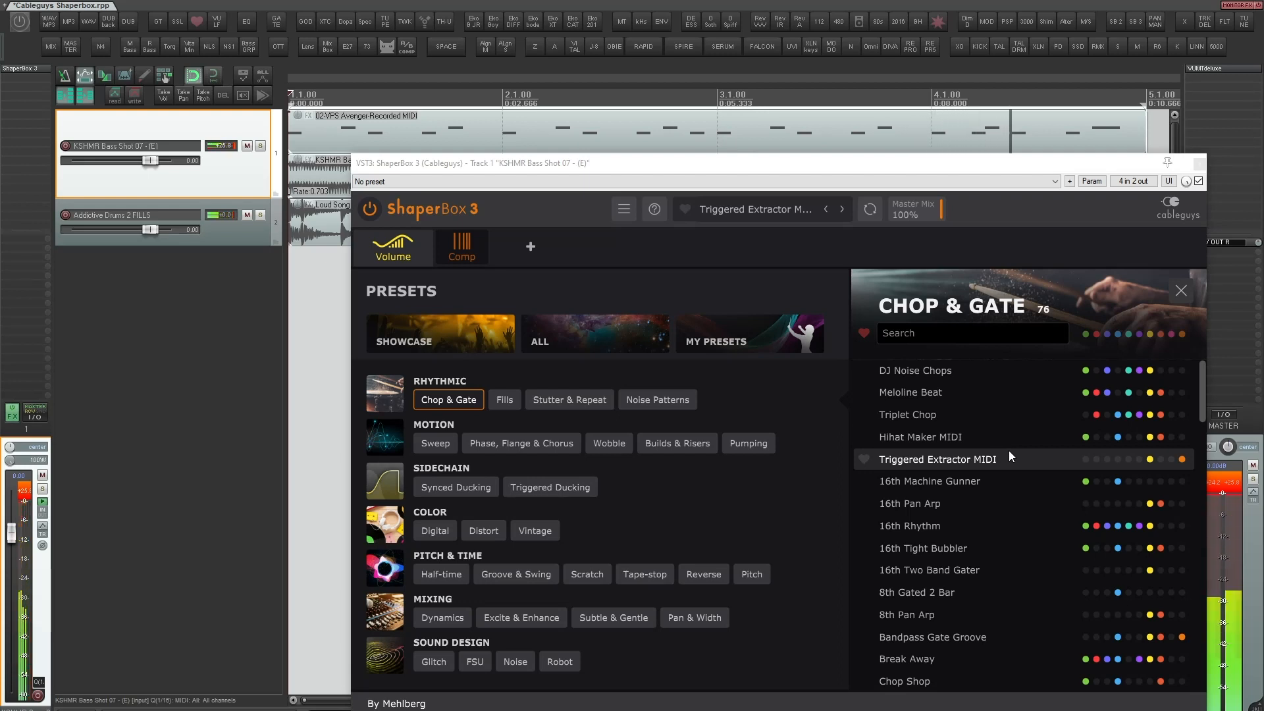
Try time-stretching the bass track's MIDI clip to end at bar 3, at rate 2.000, and undo the stretch
left_click_drag(1146, 132, 717, 138, "alt")
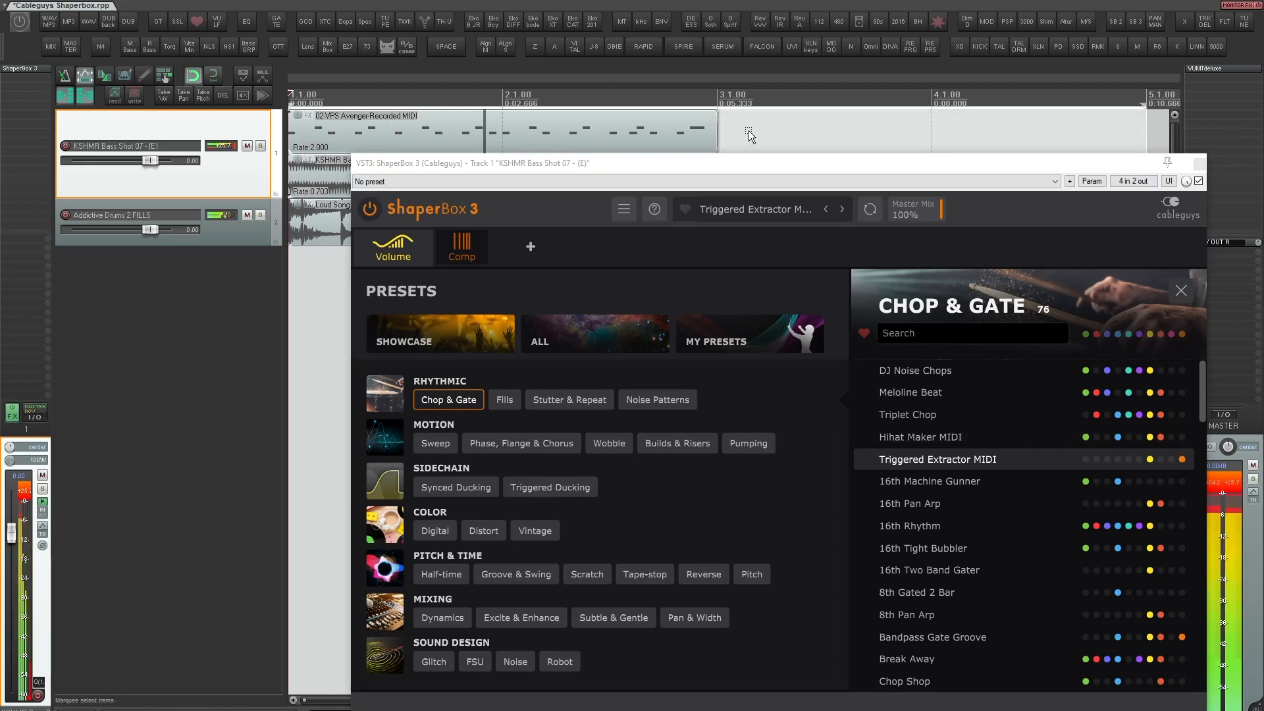
key("space")
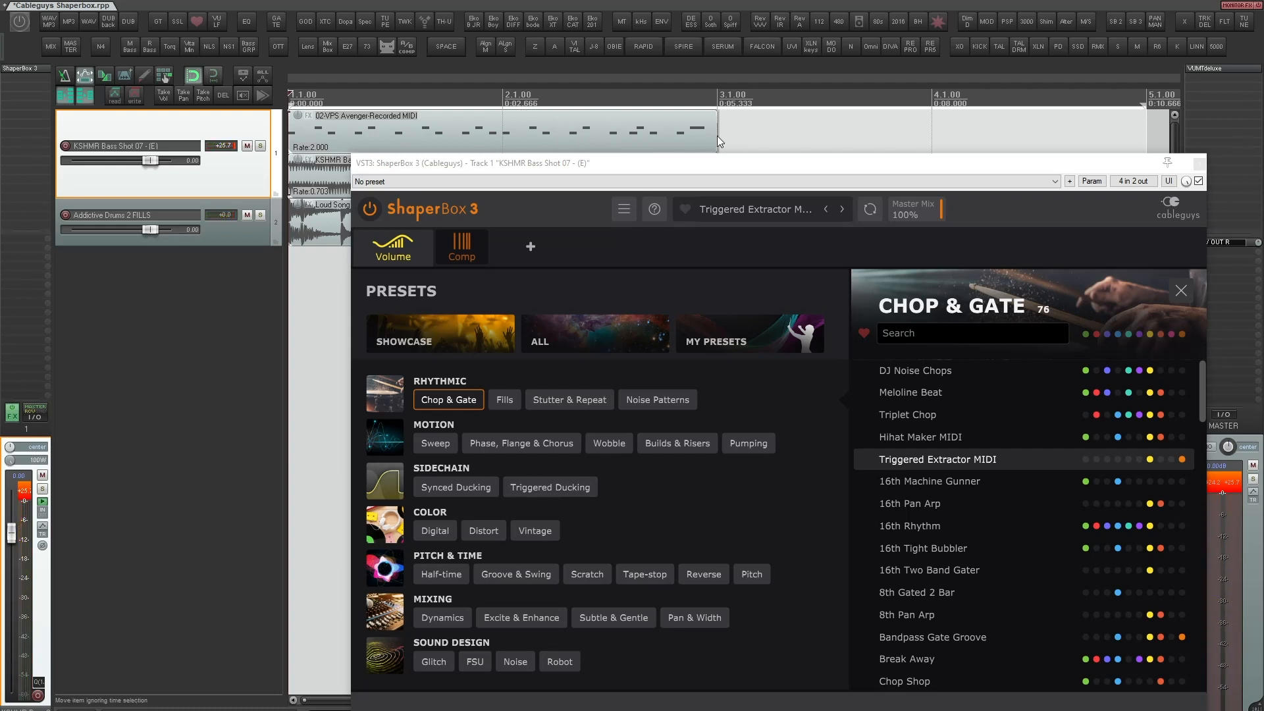
key("ctrl+z")
Load the 16th Machine Gunner preset and audition it in playback
left_click(962, 483)
key("space")
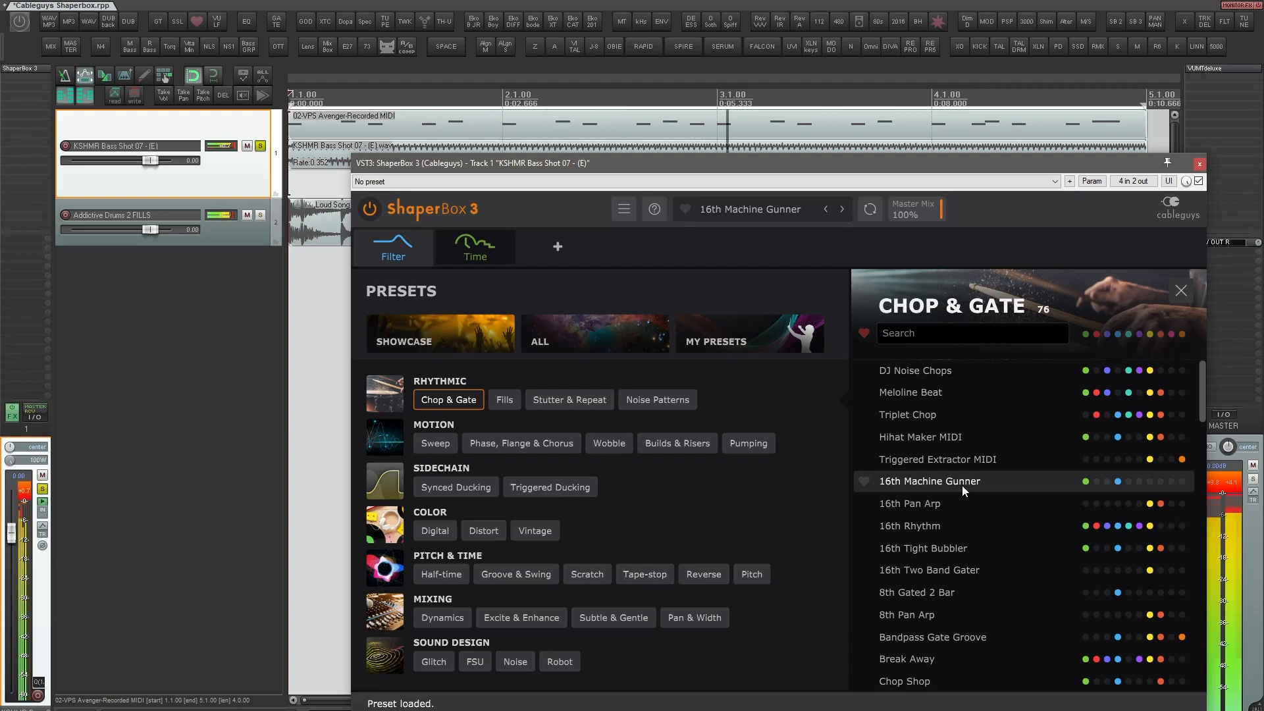
key("space")
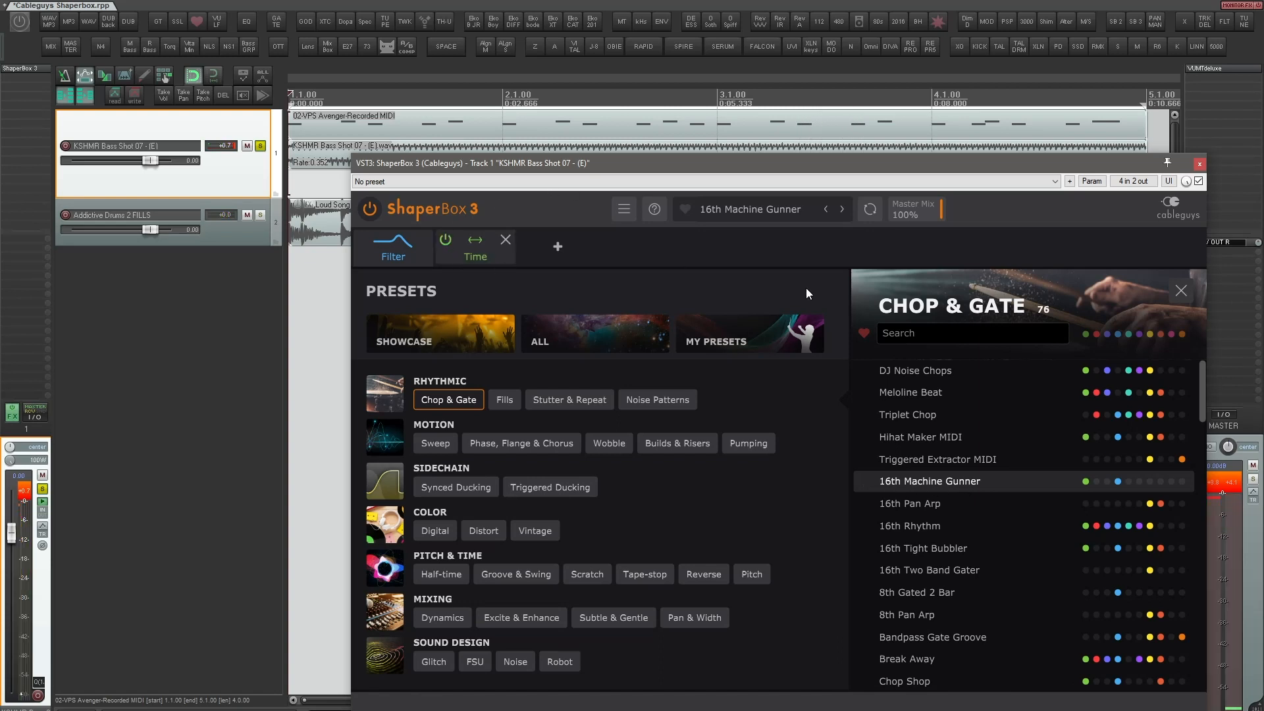
Close the preset library to show the Filter shaper's editor, and look through the available shapers and tools
left_click(1182, 292)
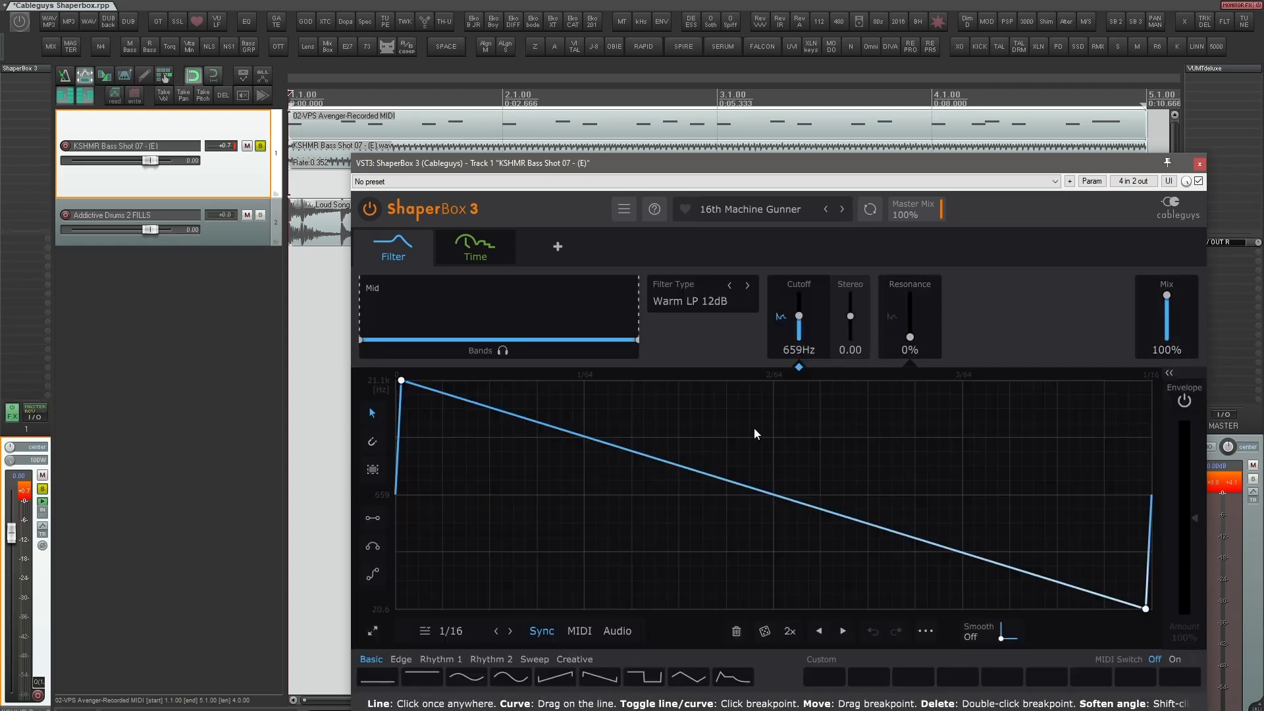
left_click_drag(496, 164, 438, 120)
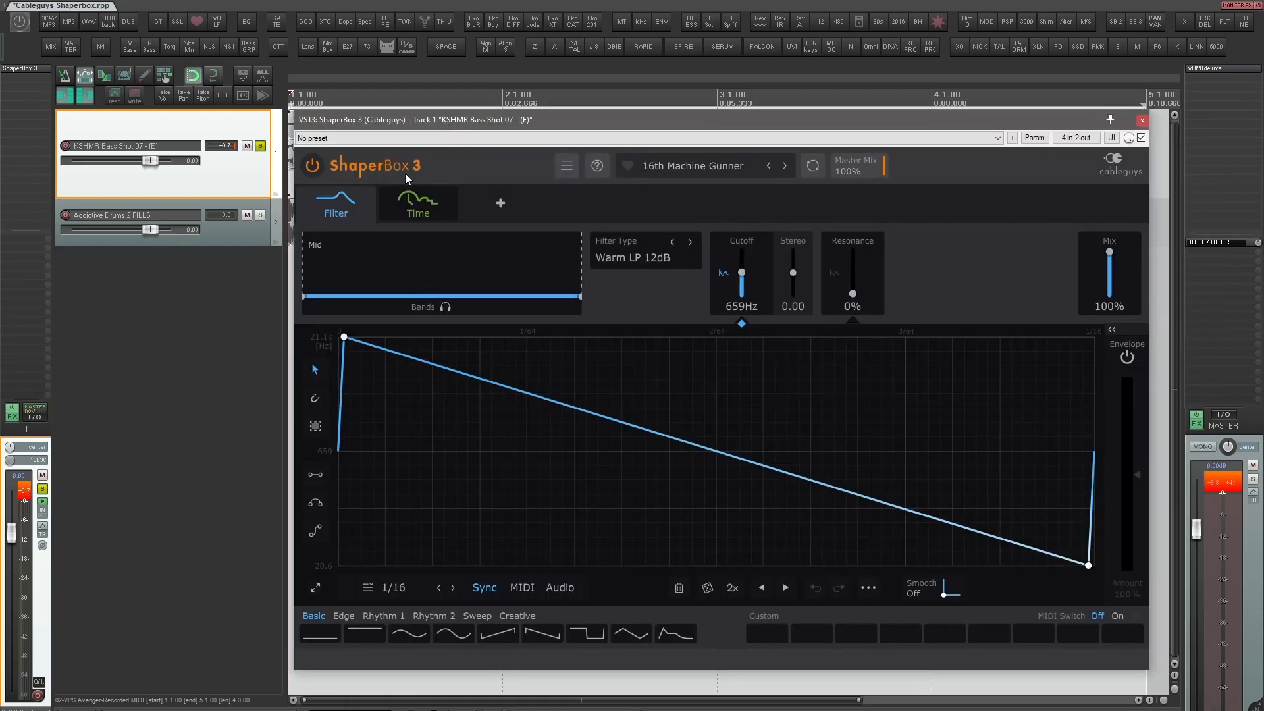
left_click(503, 203)
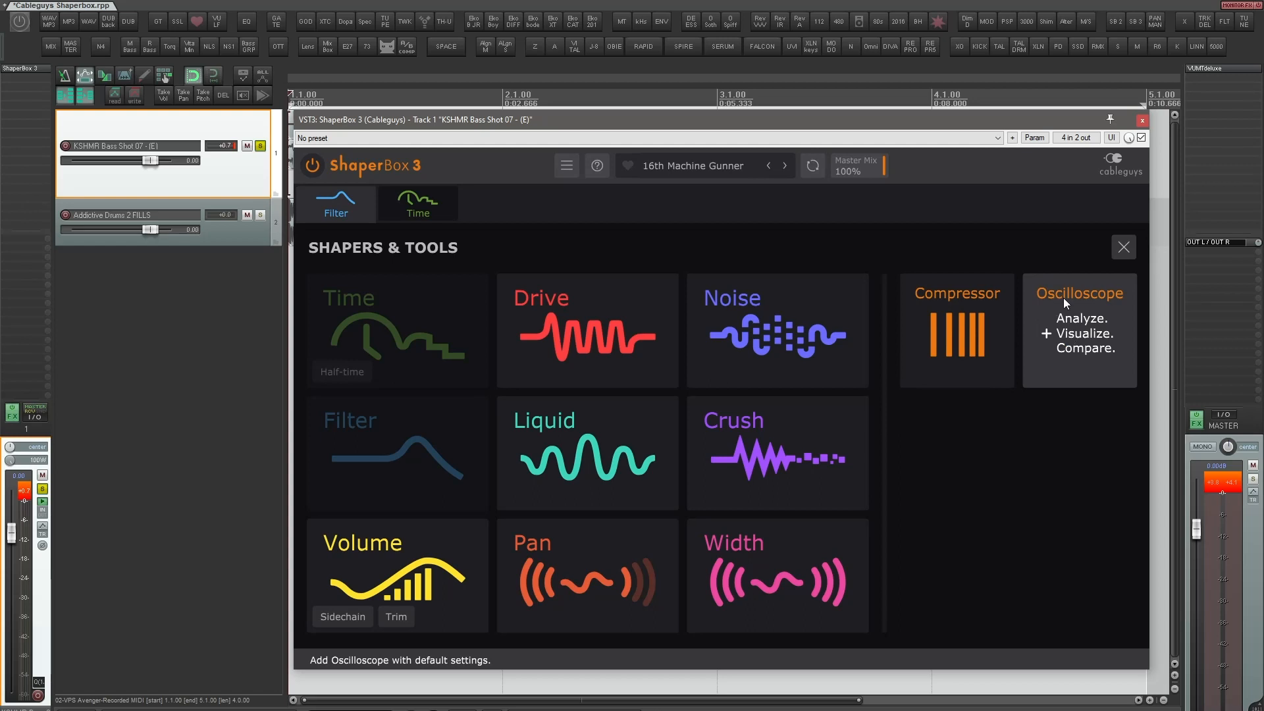
left_click(1123, 248)
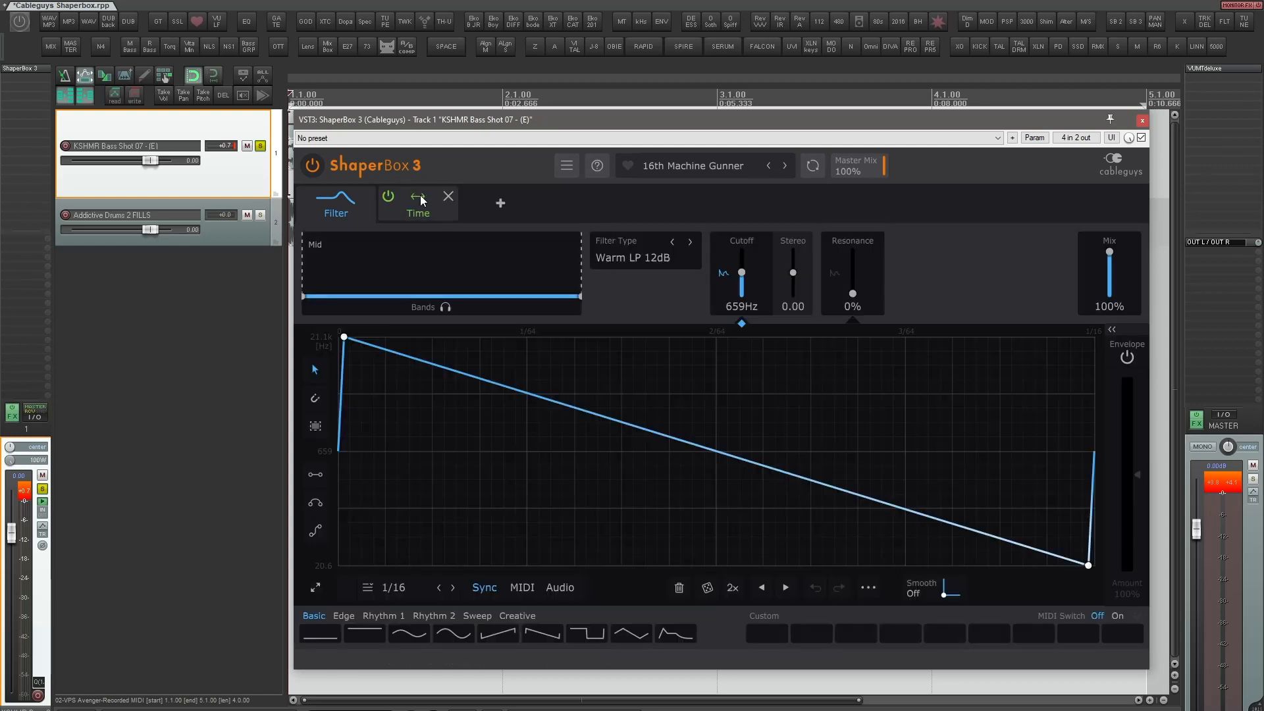
Examine the Time shaper's curve while listening to it in playback
left_click(402, 210)
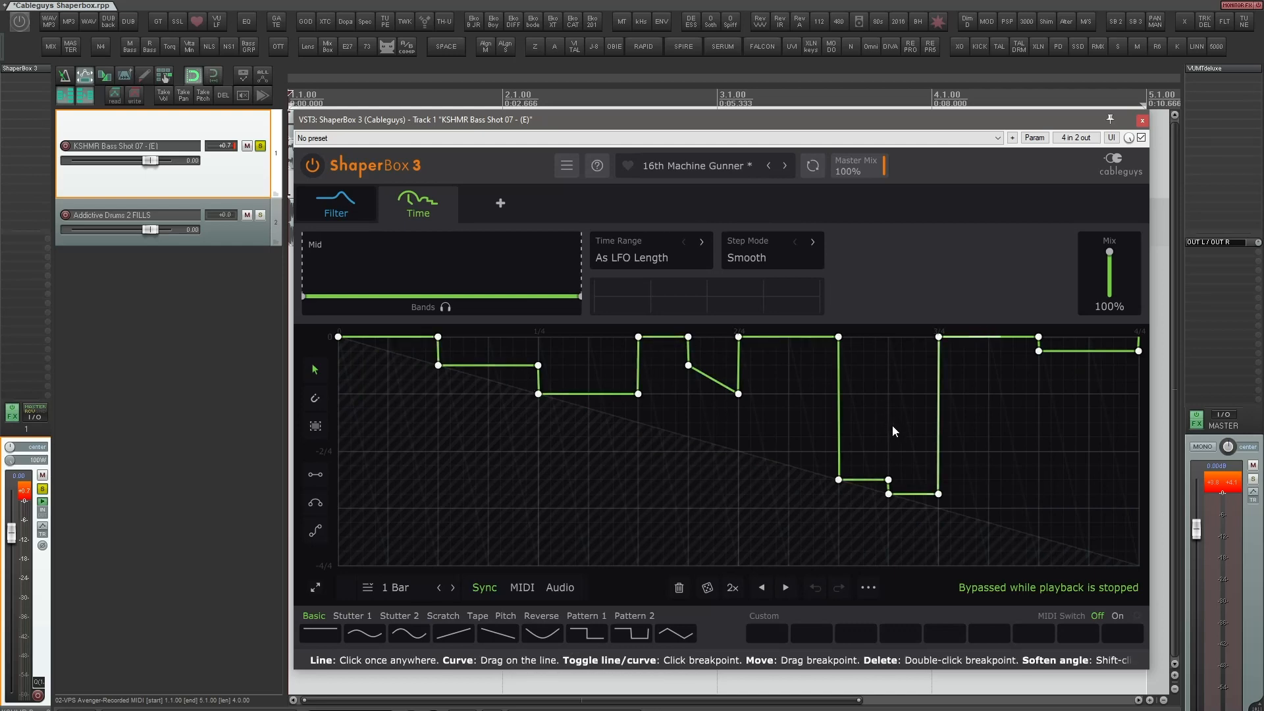
key("space")
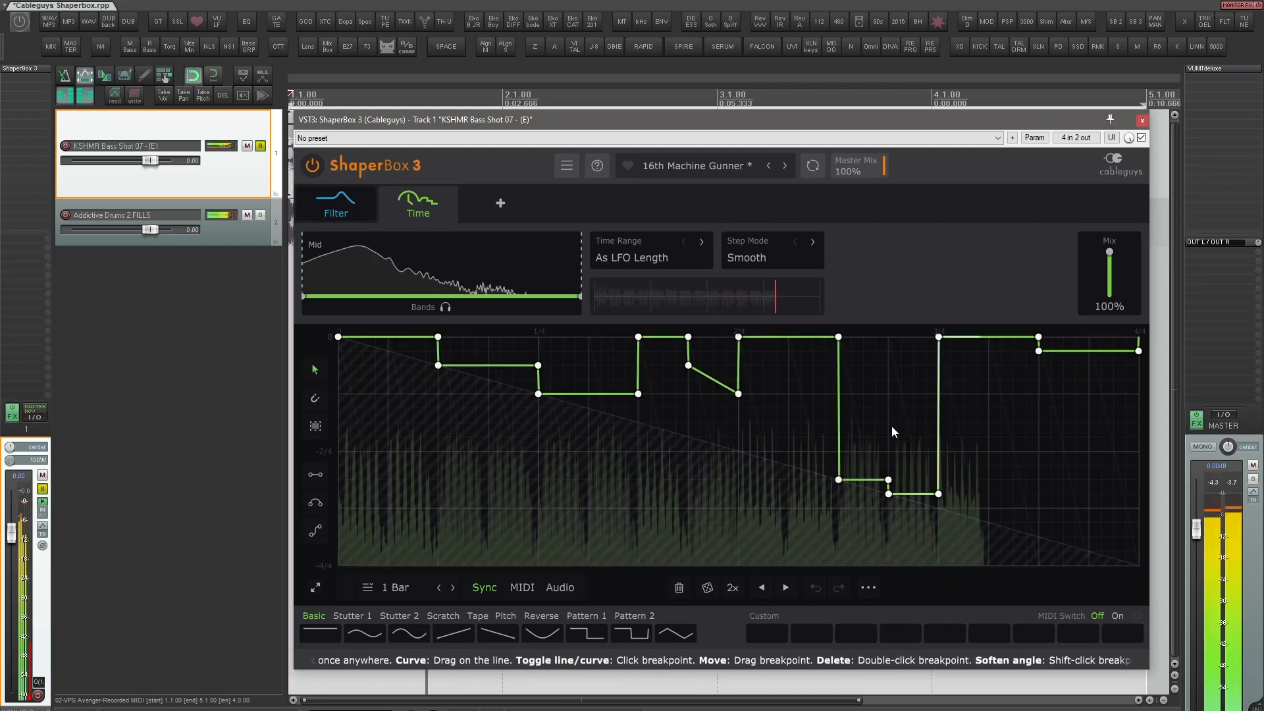
key("space")
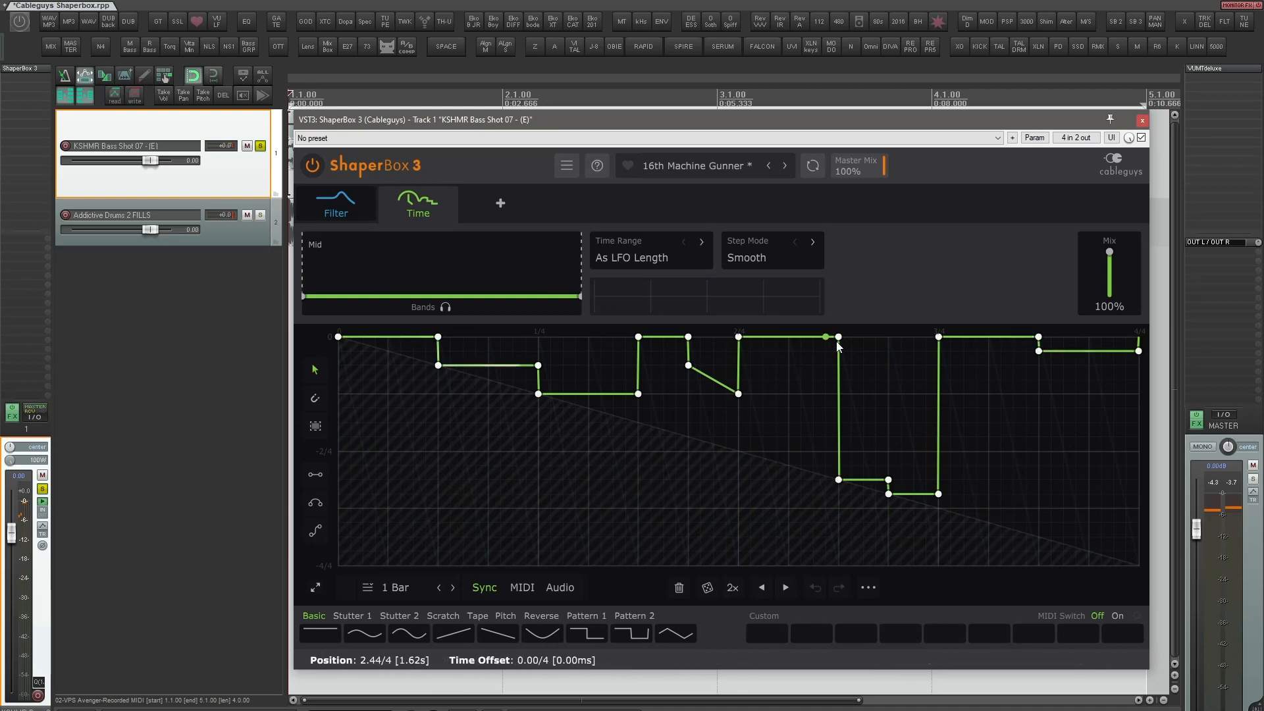
Reshape the Time curve, pulling the breakpoint before the deepest dip into a slope, and bending and lowering the flat segment after 1/4
left_click_drag(838, 337, 808, 491)
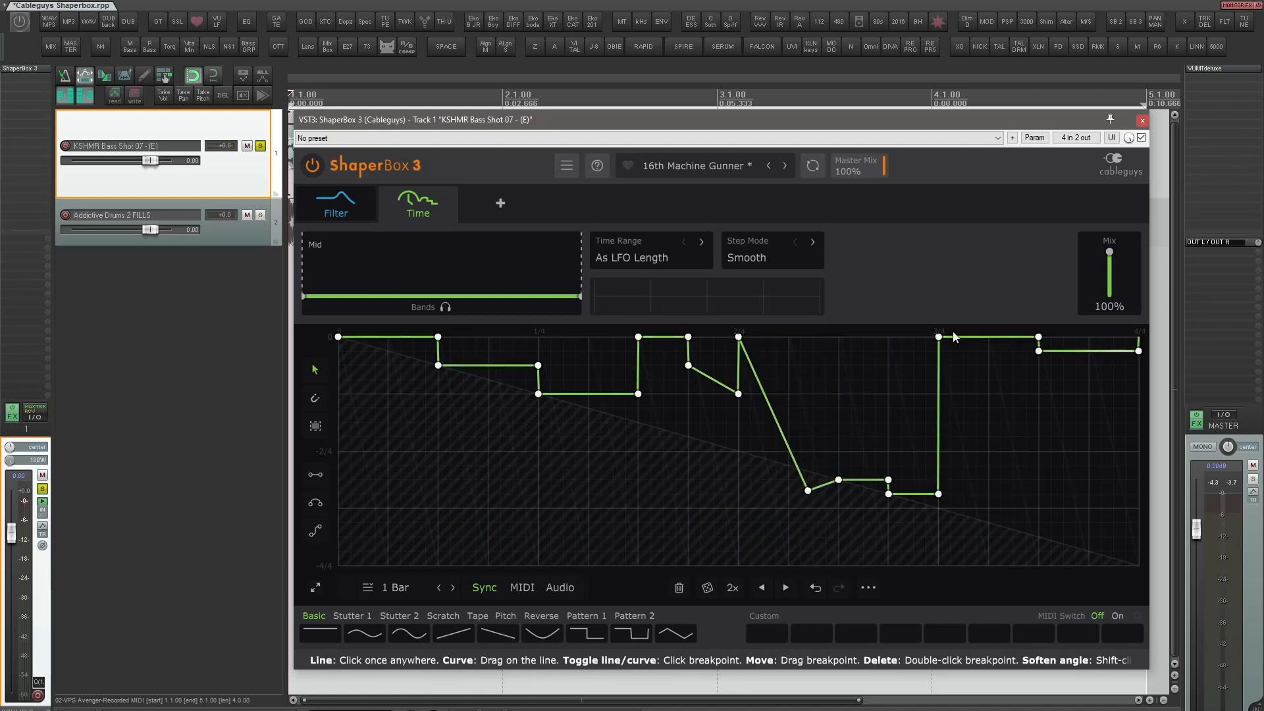
key("space")
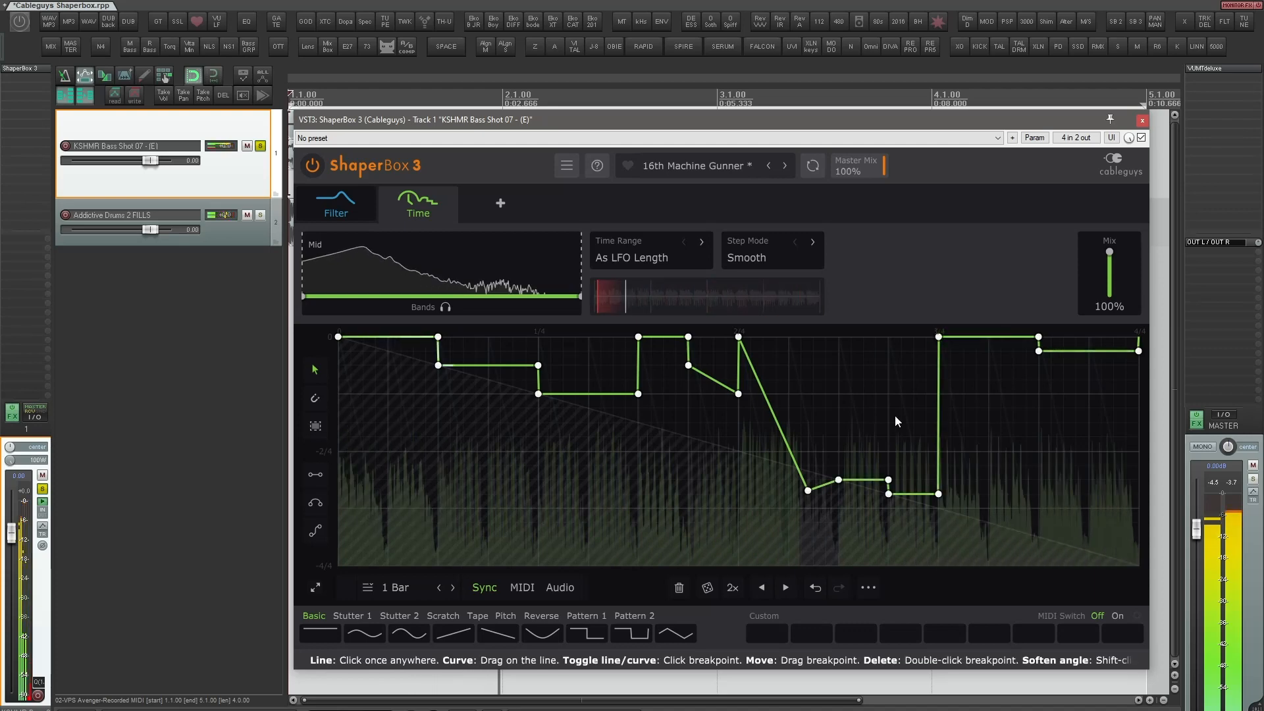
left_click_drag(808, 491, 806, 461)
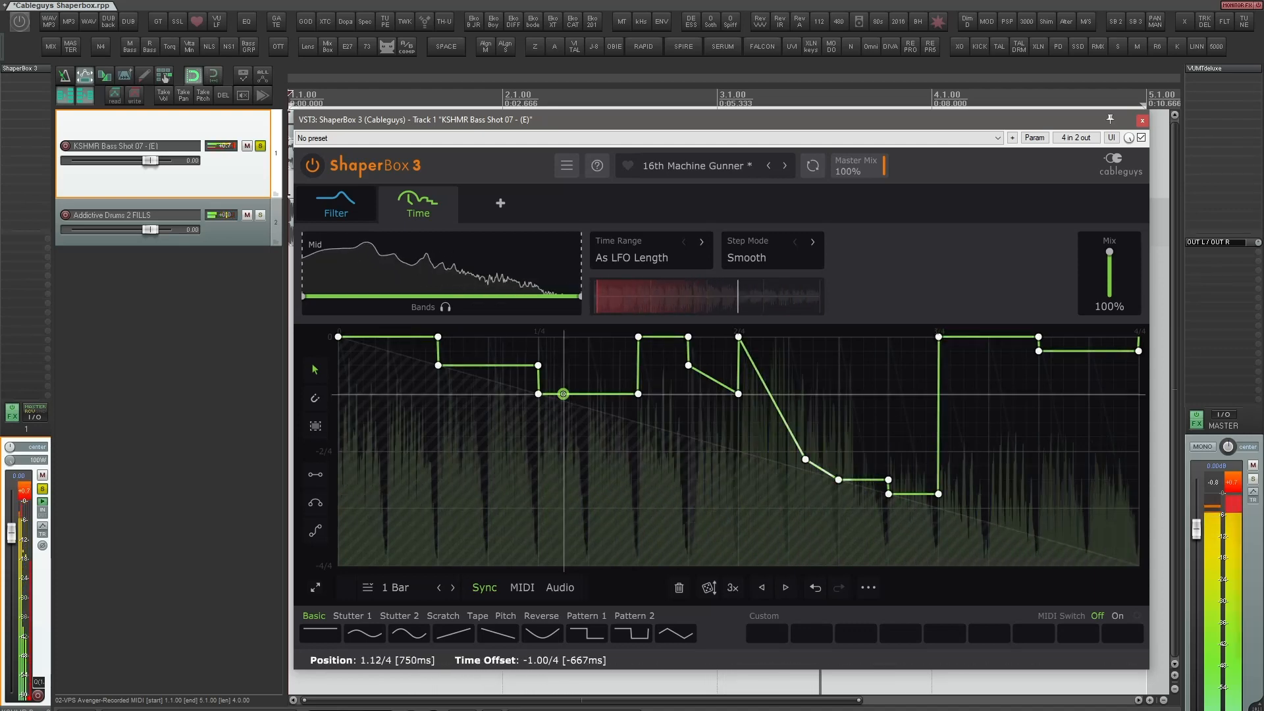
left_click_drag(564, 395, 565, 455)
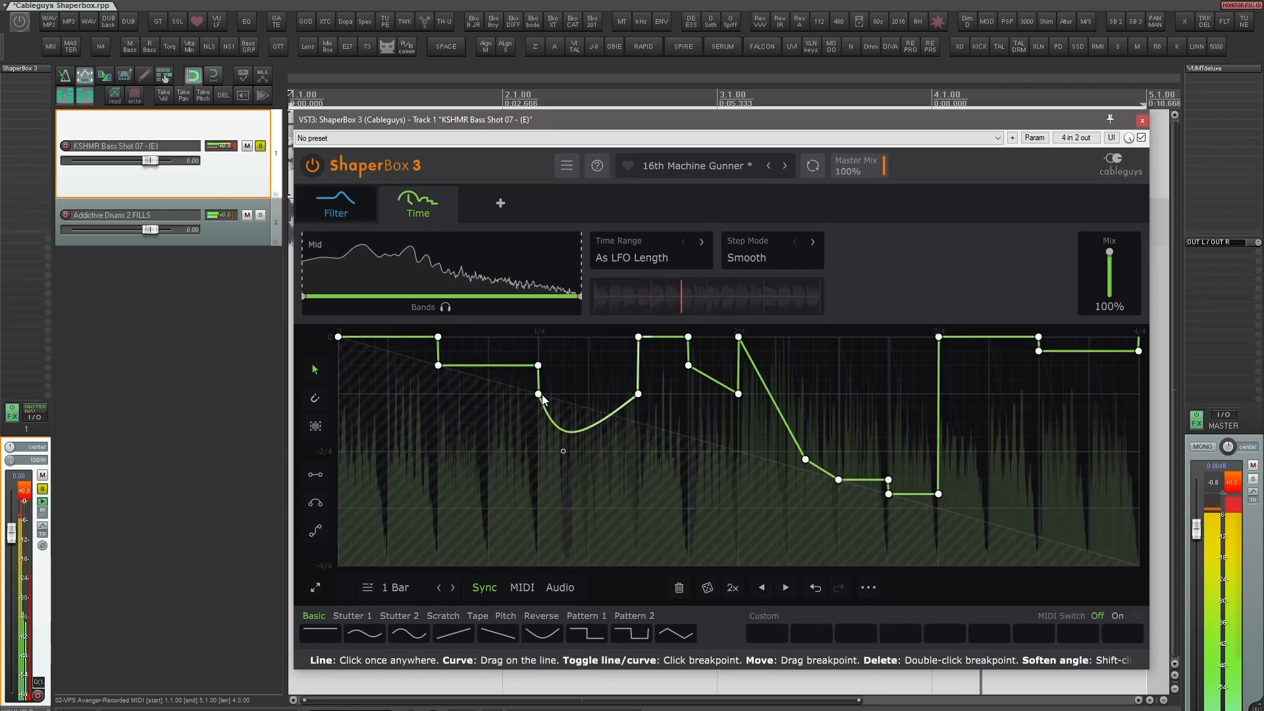
left_click_drag(522, 388, 649, 448)
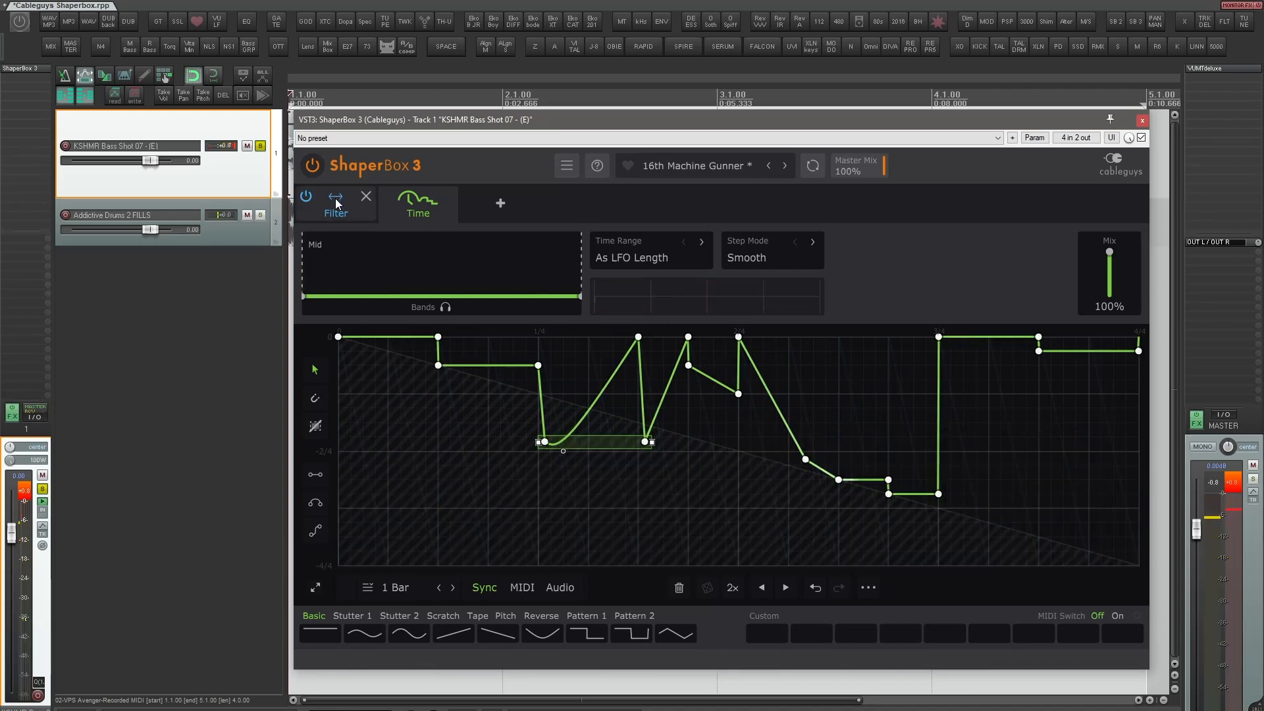
Change the Filter shaper's type to Clean LP 24dB during playback
left_click(336, 204)
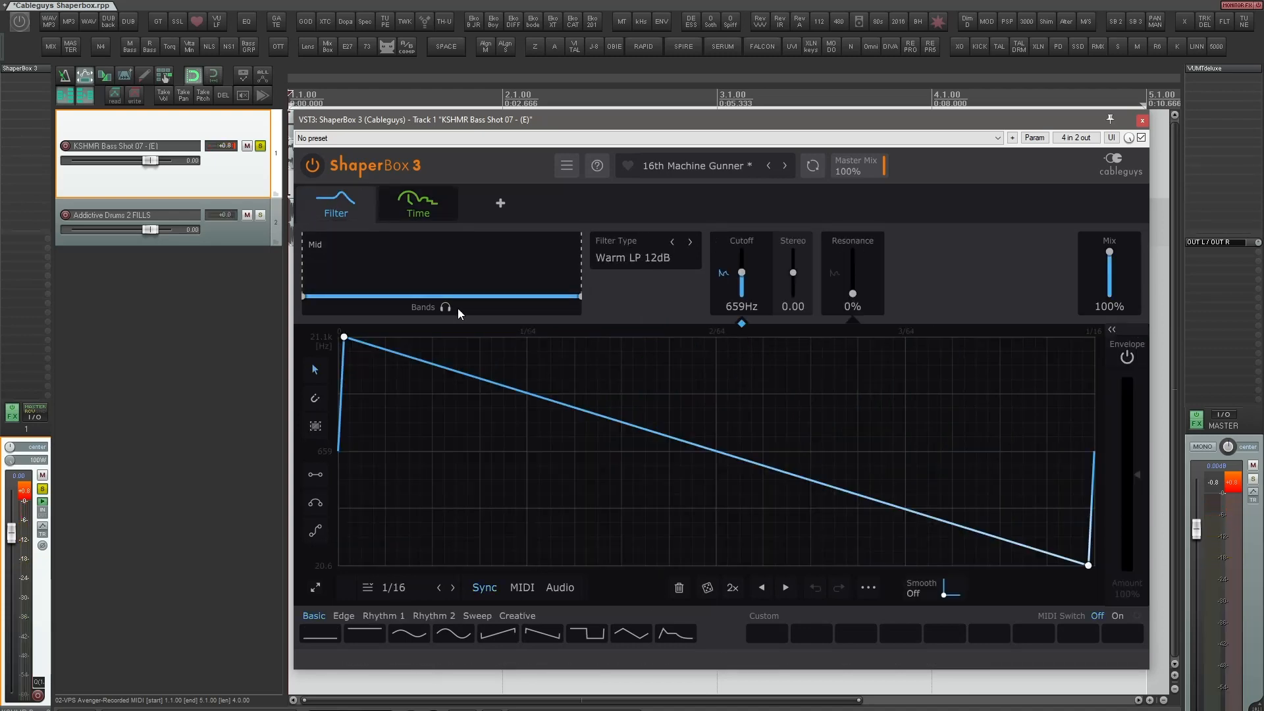
left_click(633, 260)
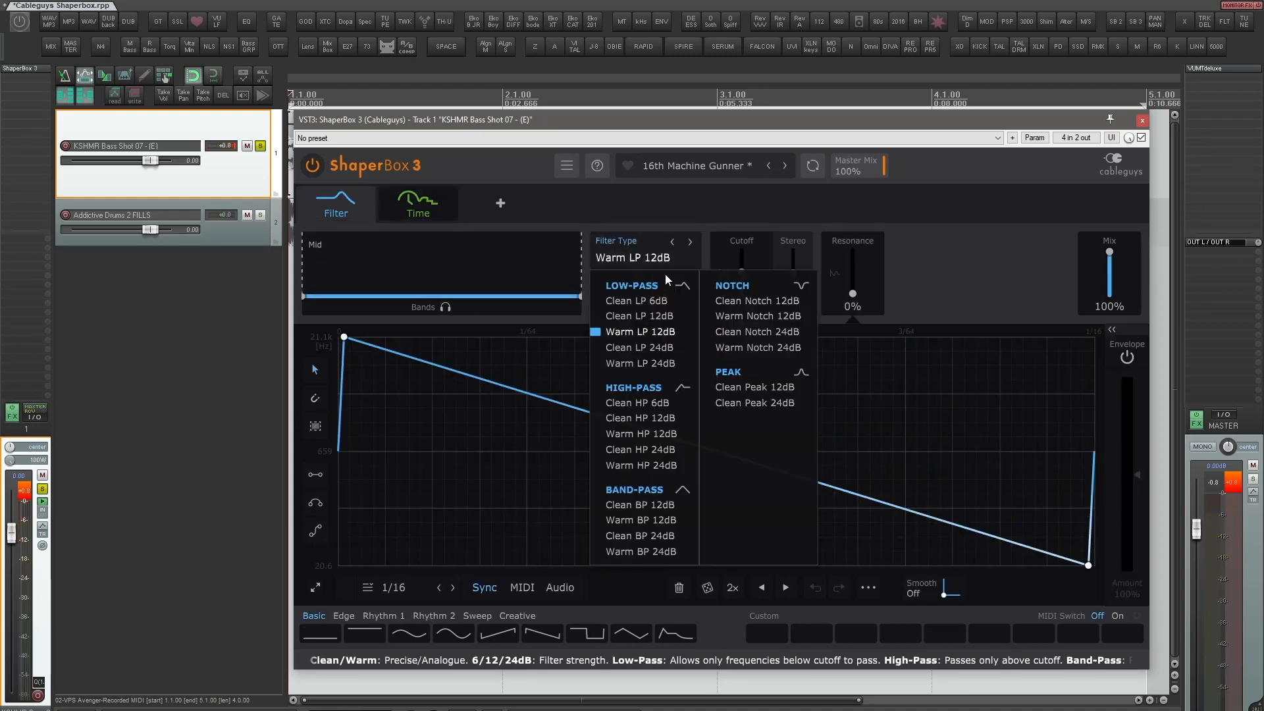
left_click(646, 328)
key("space")
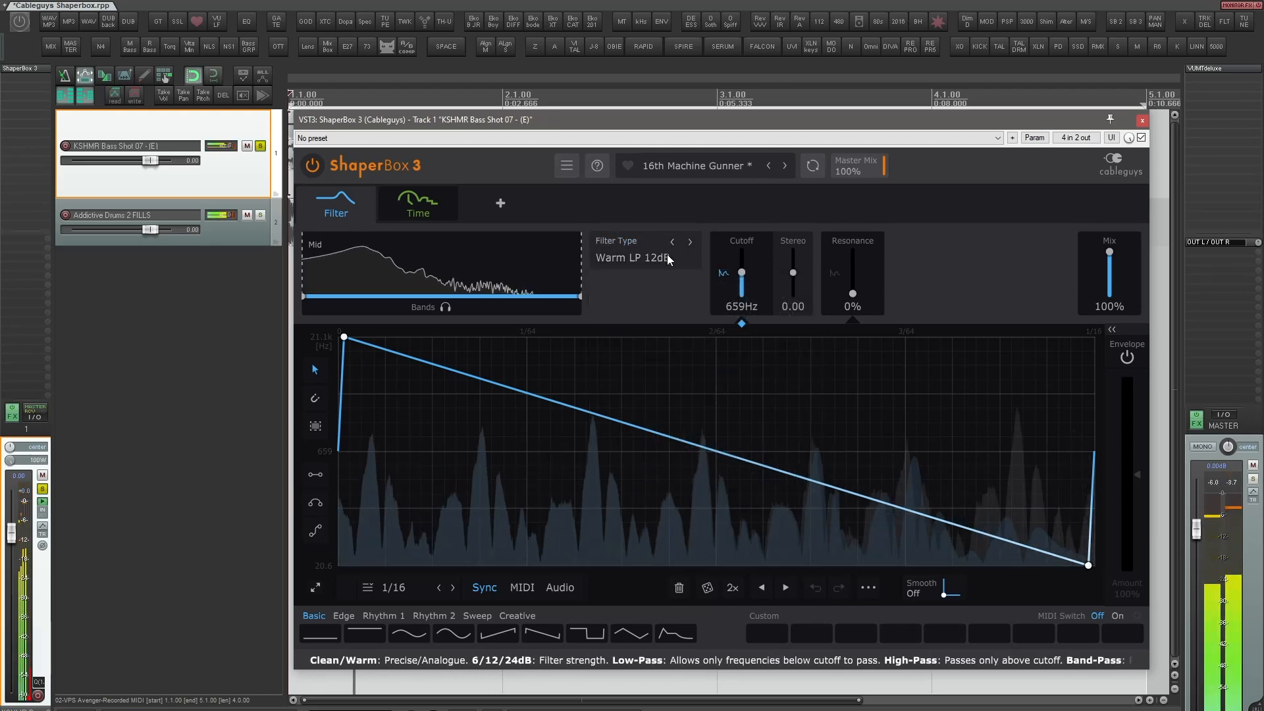
left_click(691, 242)
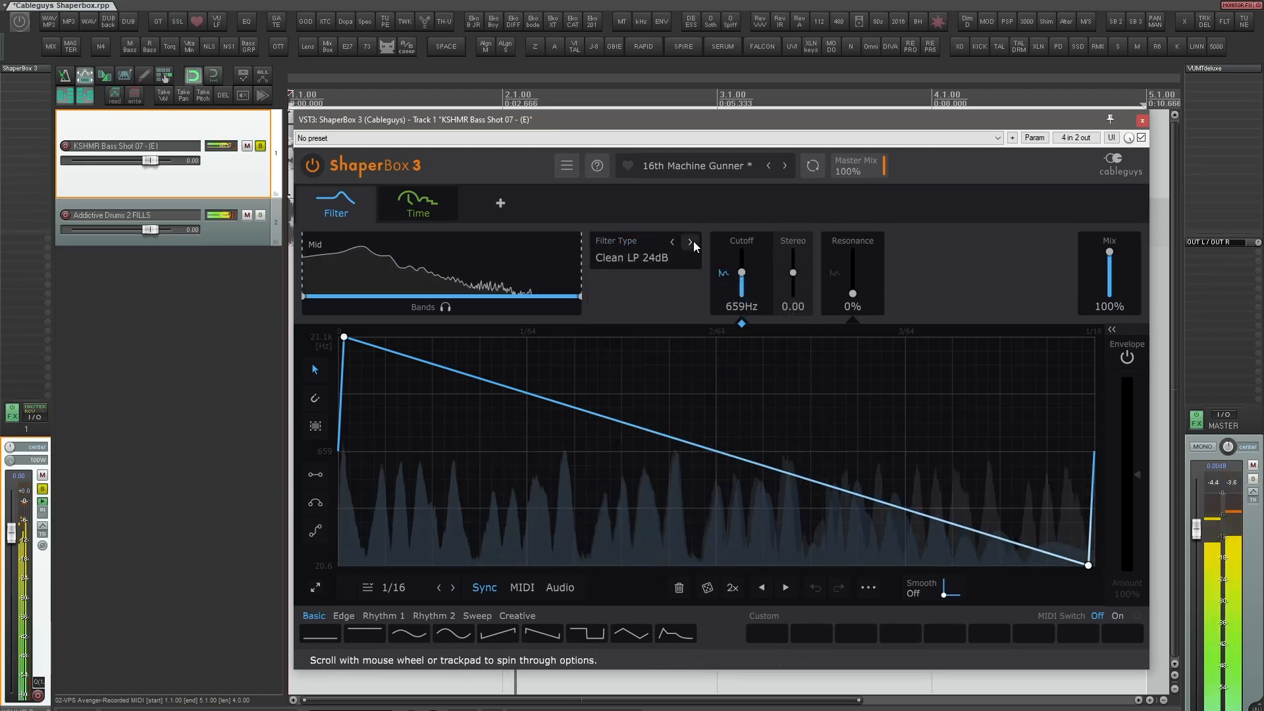
Set the filter's cutoff to 171 Hz and its resonance to 62% while listening
left_click_drag(743, 271, 743, 270)
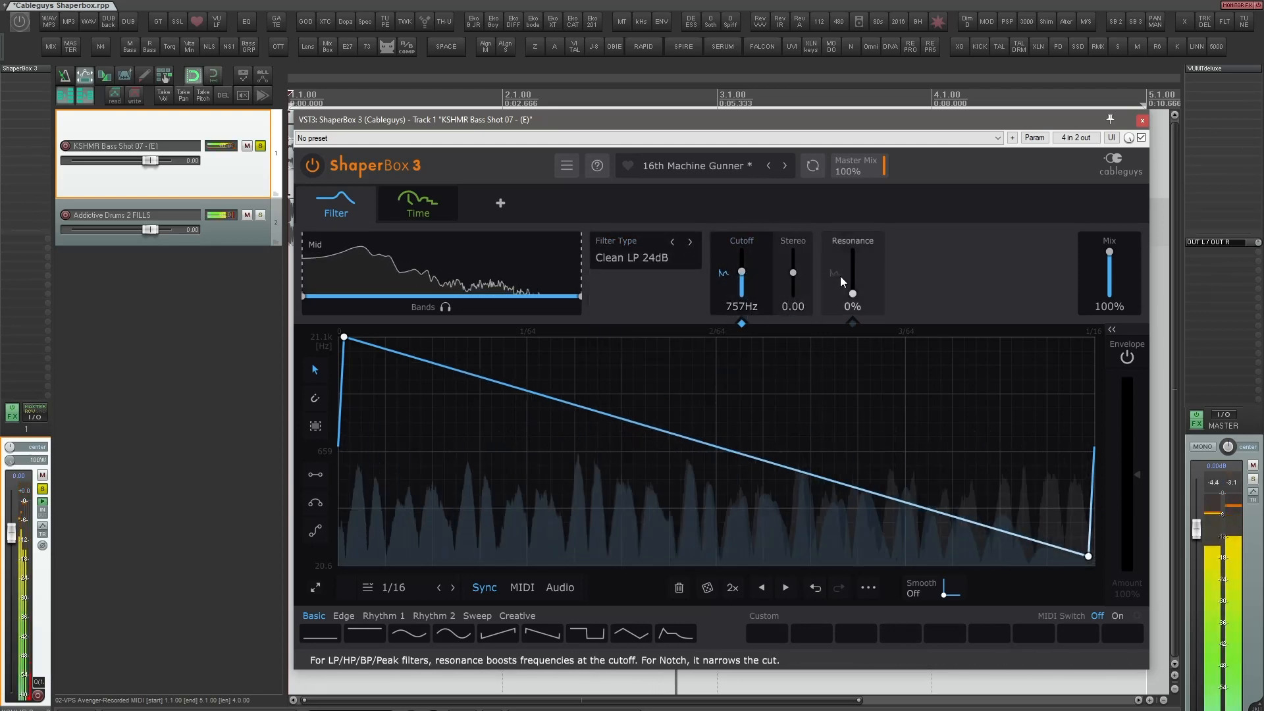
left_click_drag(853, 294, 853, 267)
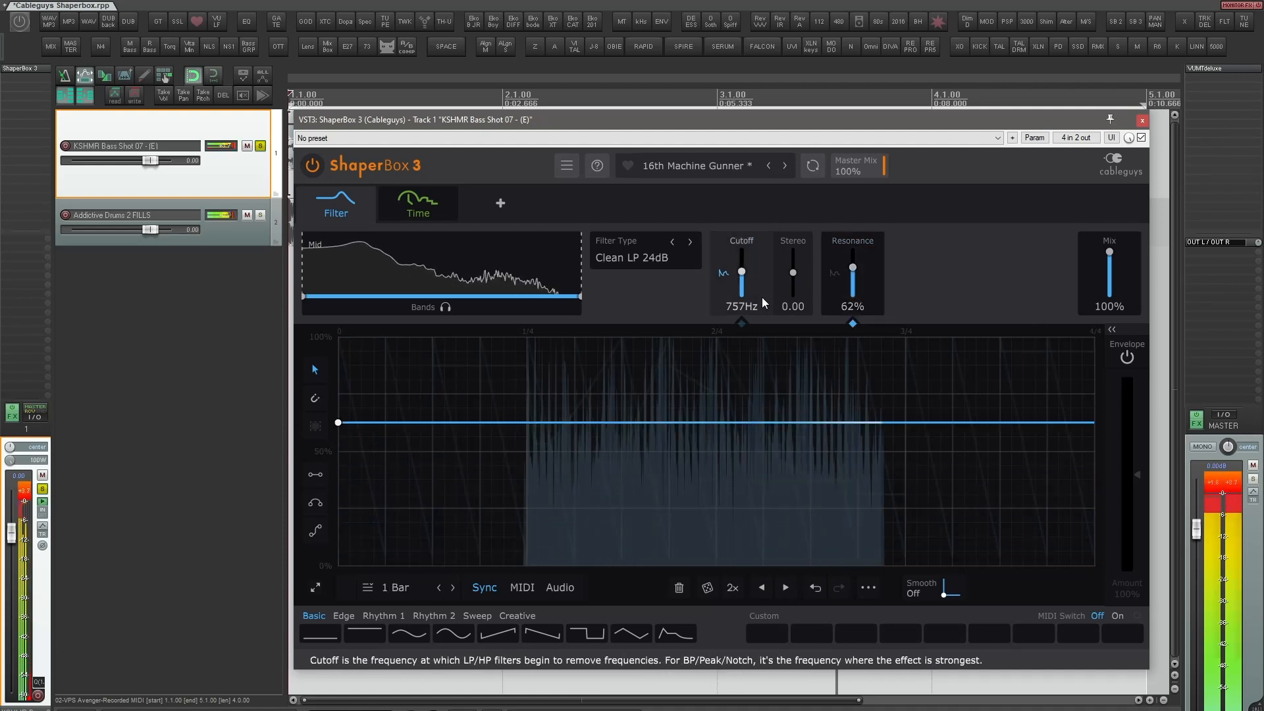
left_click_drag(742, 272, 743, 268)
Switch off the Time shaper and return to editing the Filter shaper
left_click(424, 213)
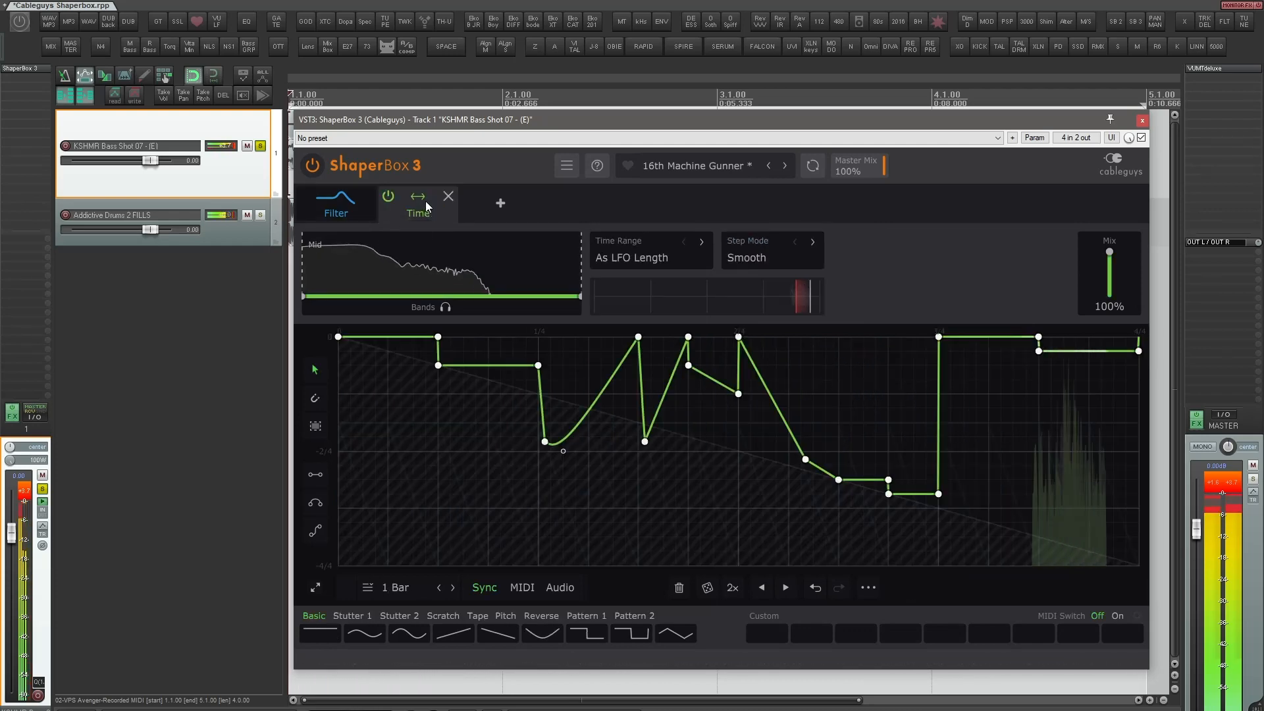
left_click(389, 197)
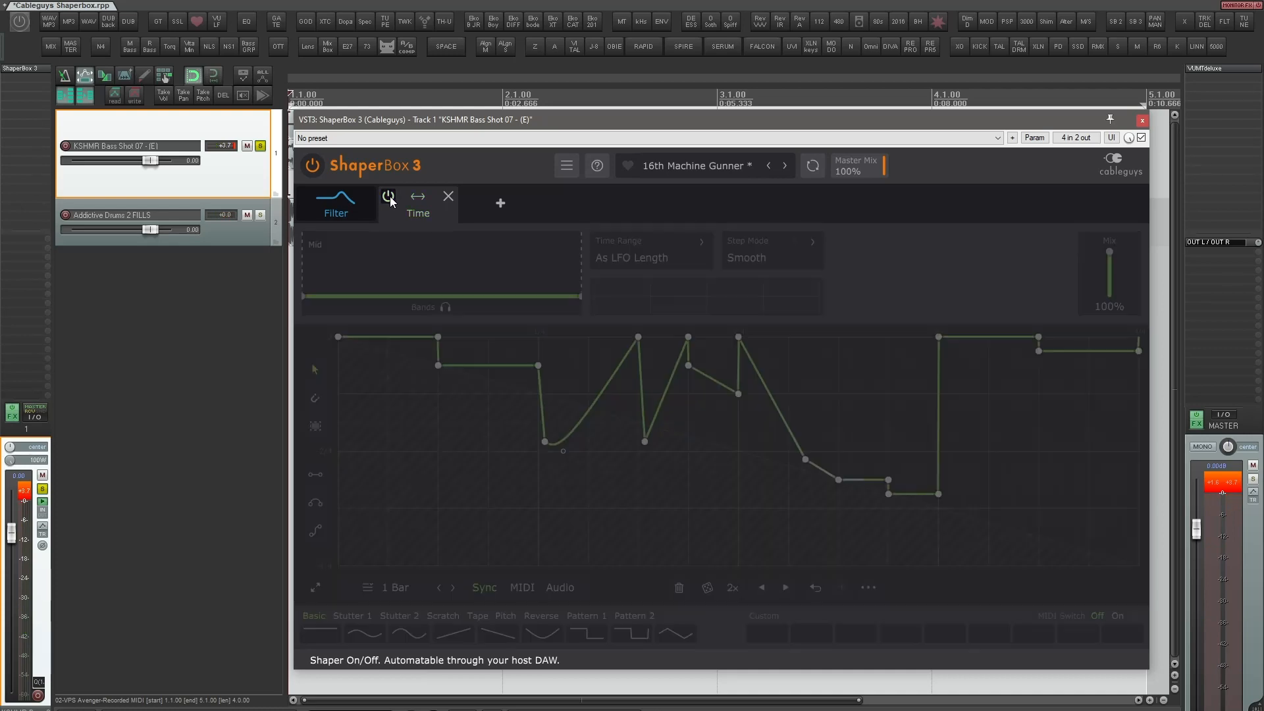
left_click(353, 211)
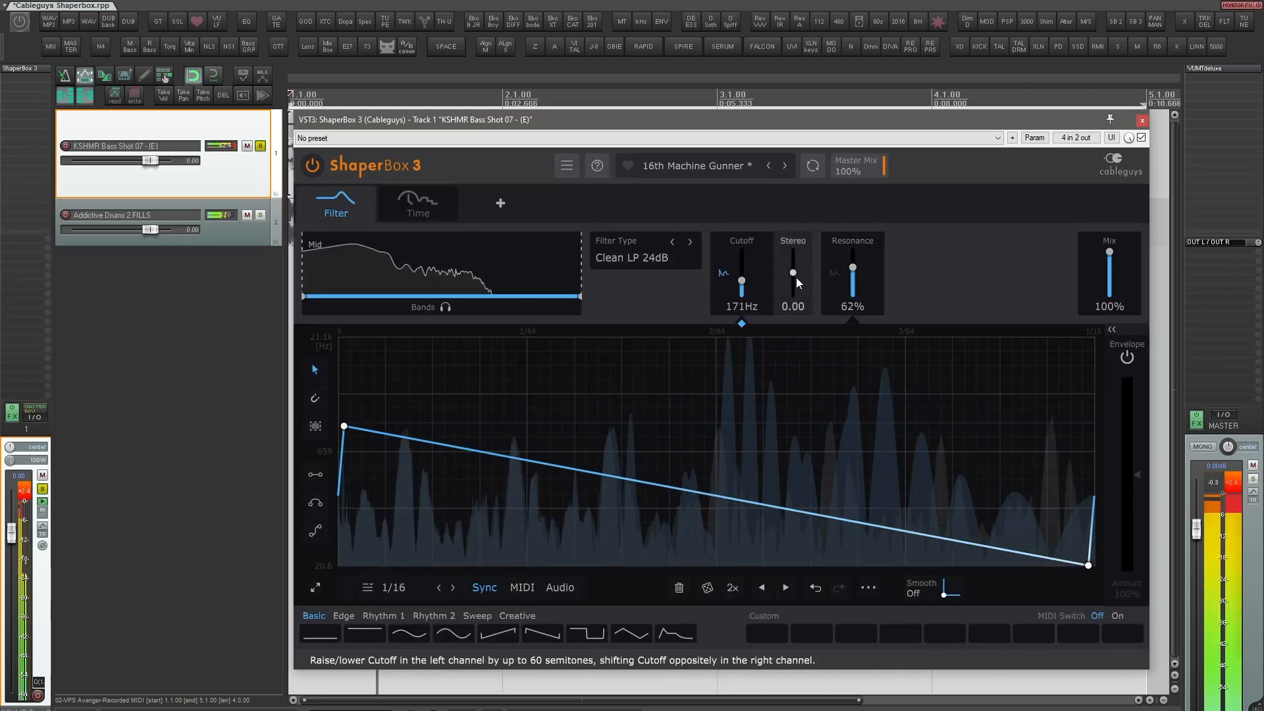
Set the filter's stereo offset to 7.35 and resonance to 35%, and check the cutoff curve in playback
left_click_drag(793, 273, 853, 277)
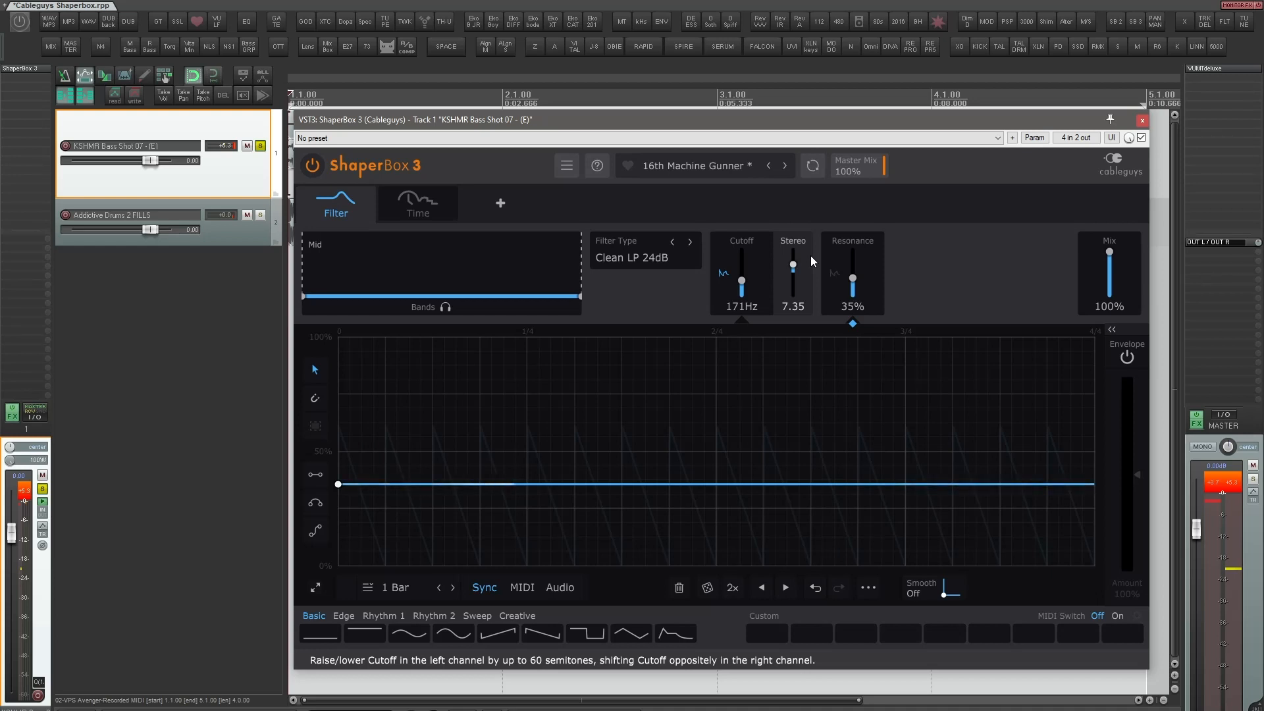
key("space")
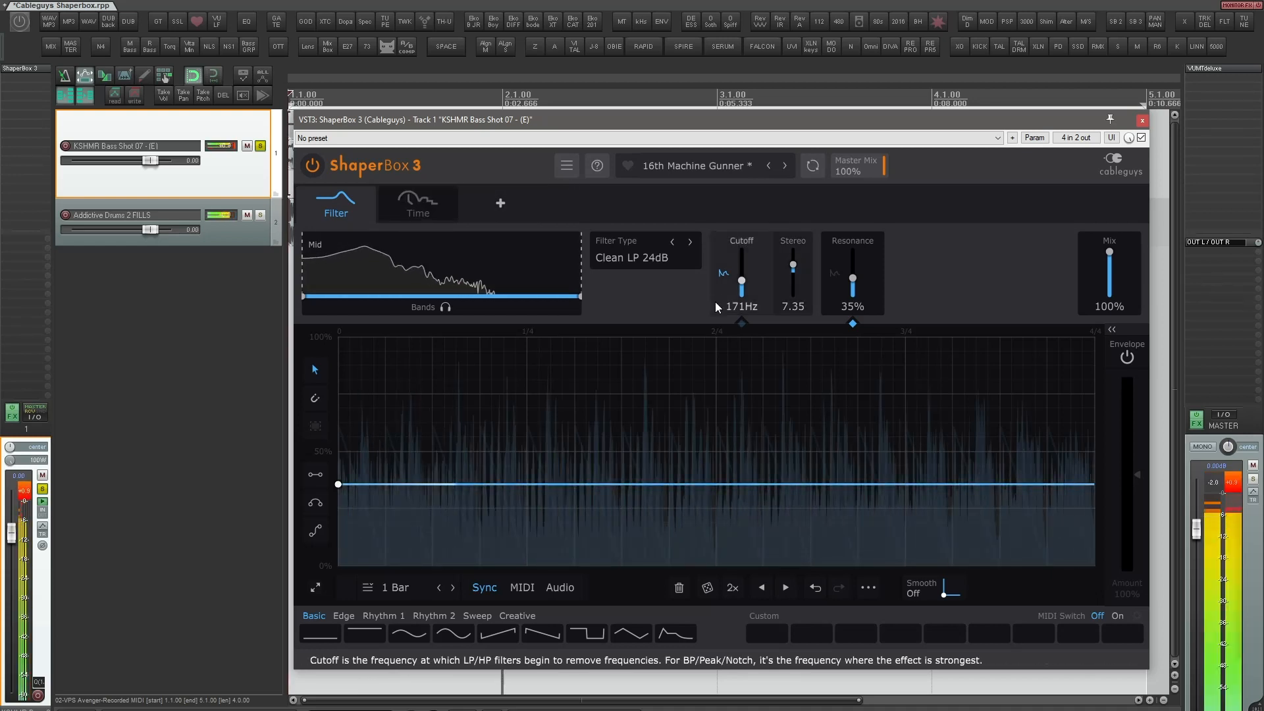
left_click(742, 242)
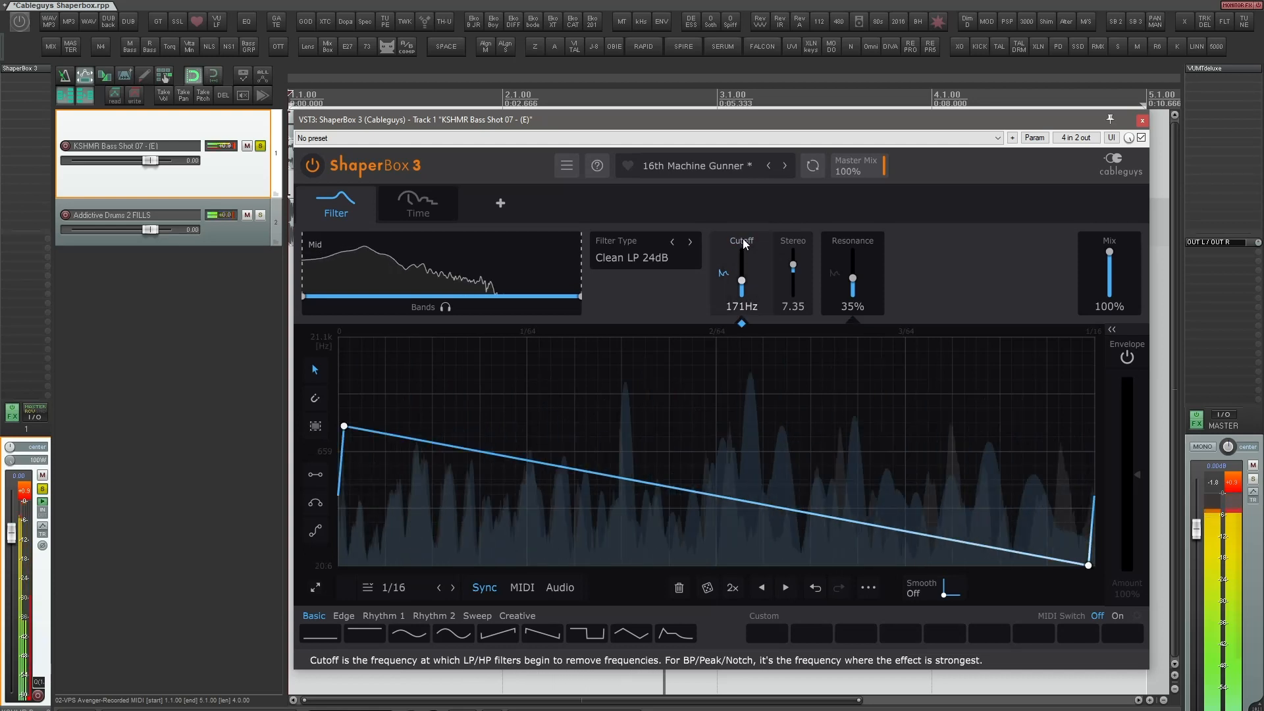
Reset the filter cutoff curve to the Ramp down shape and move its first point down to the curve's start for a 192 Hz cutoff
key("space")
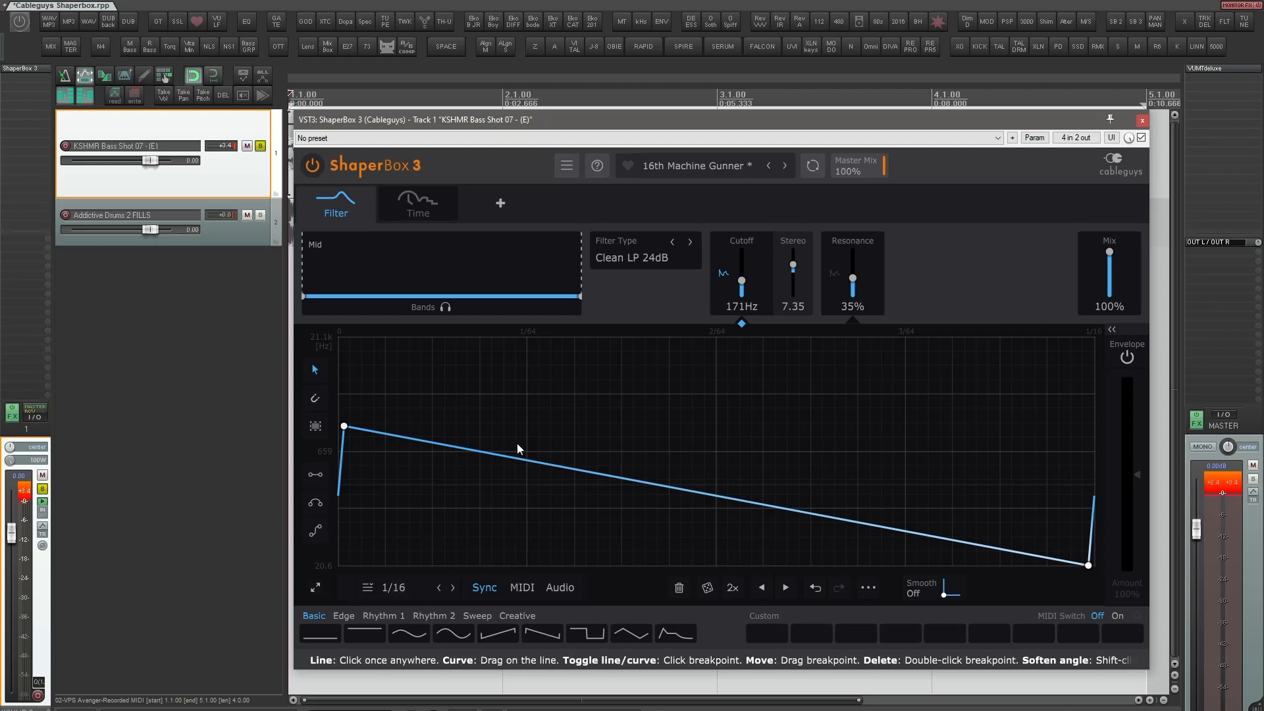
key("space")
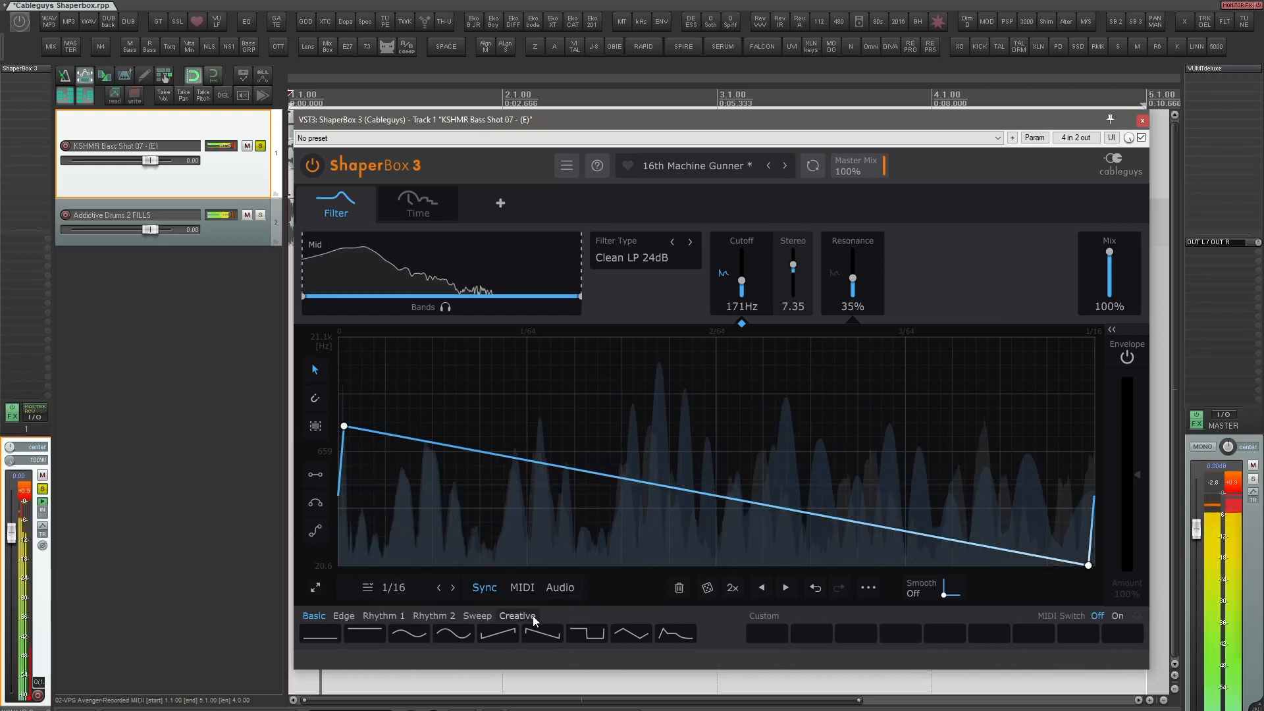
left_click(504, 637)
left_click(540, 631)
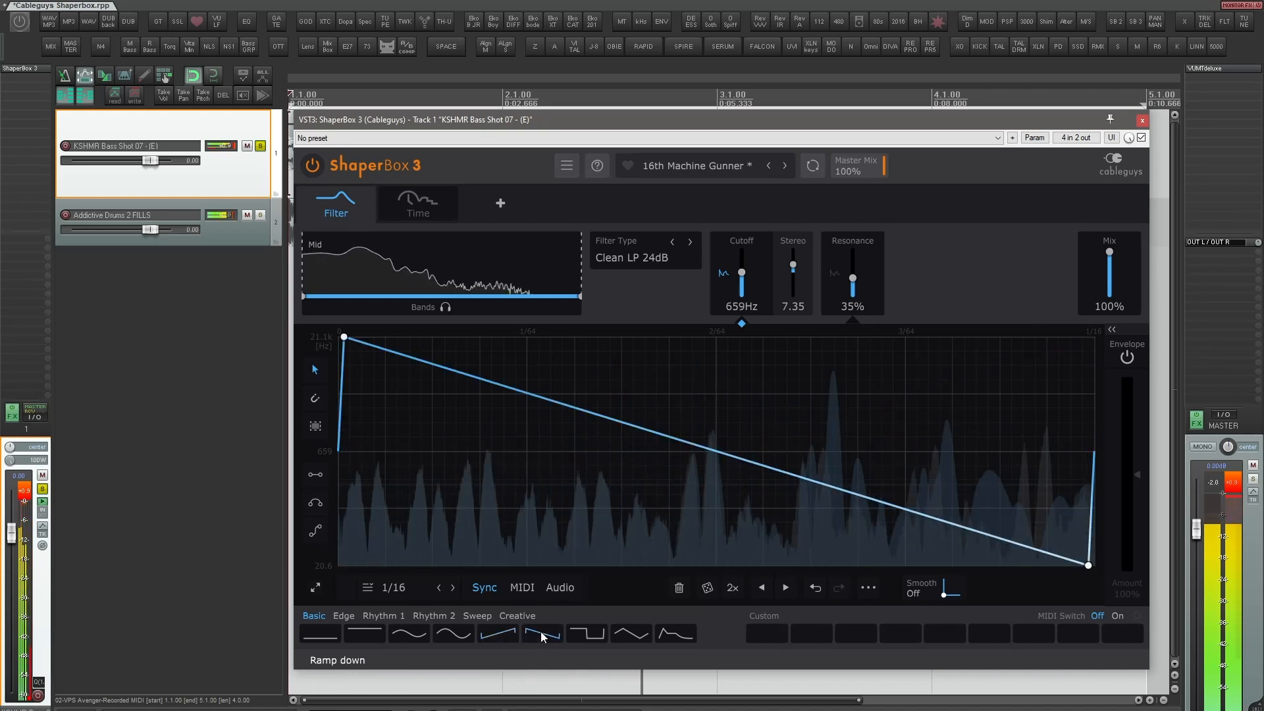
left_click_drag(344, 337, 339, 418)
key("space")
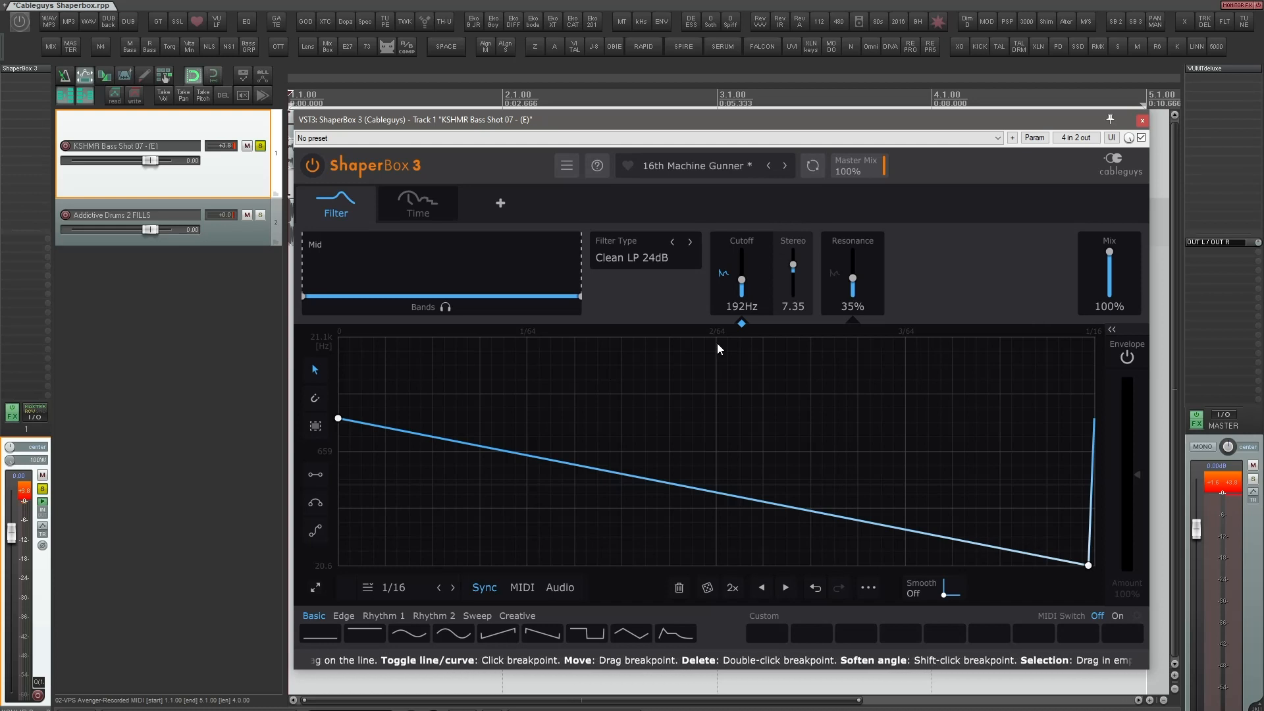
Unsolo the bass track, listen to it with the drums, and close its ShaperBox window
key("space")
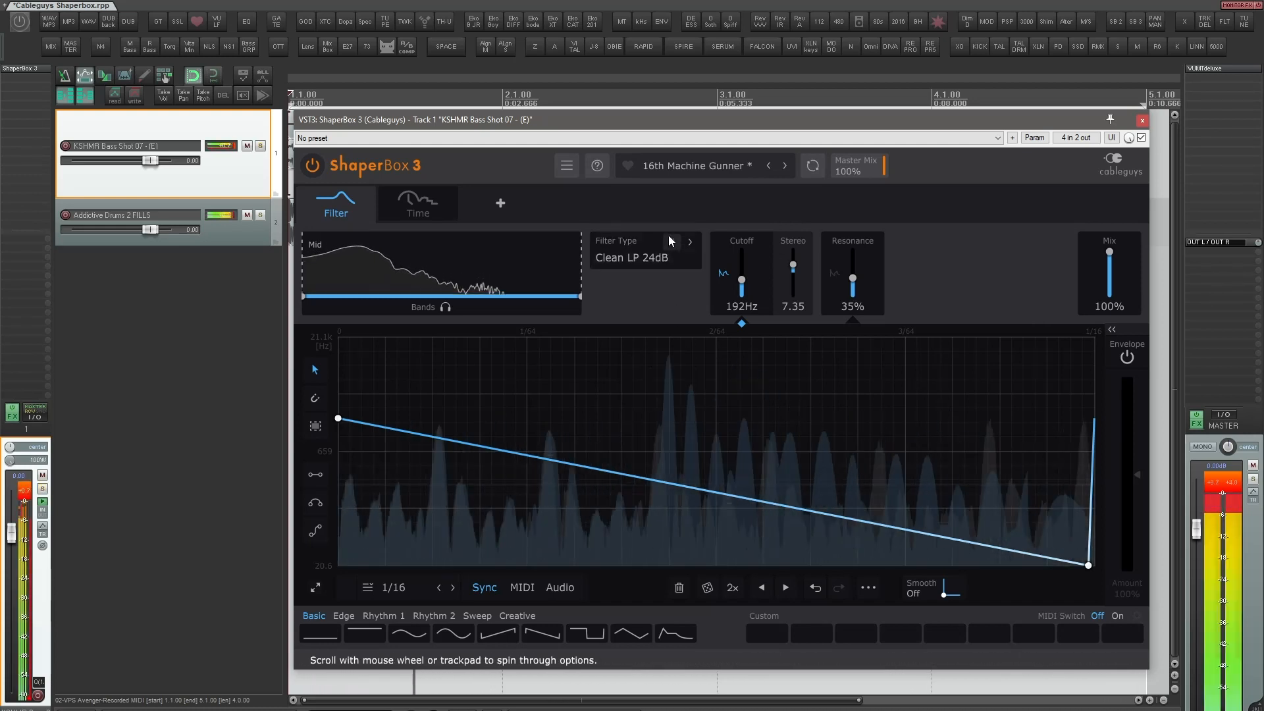
key("space")
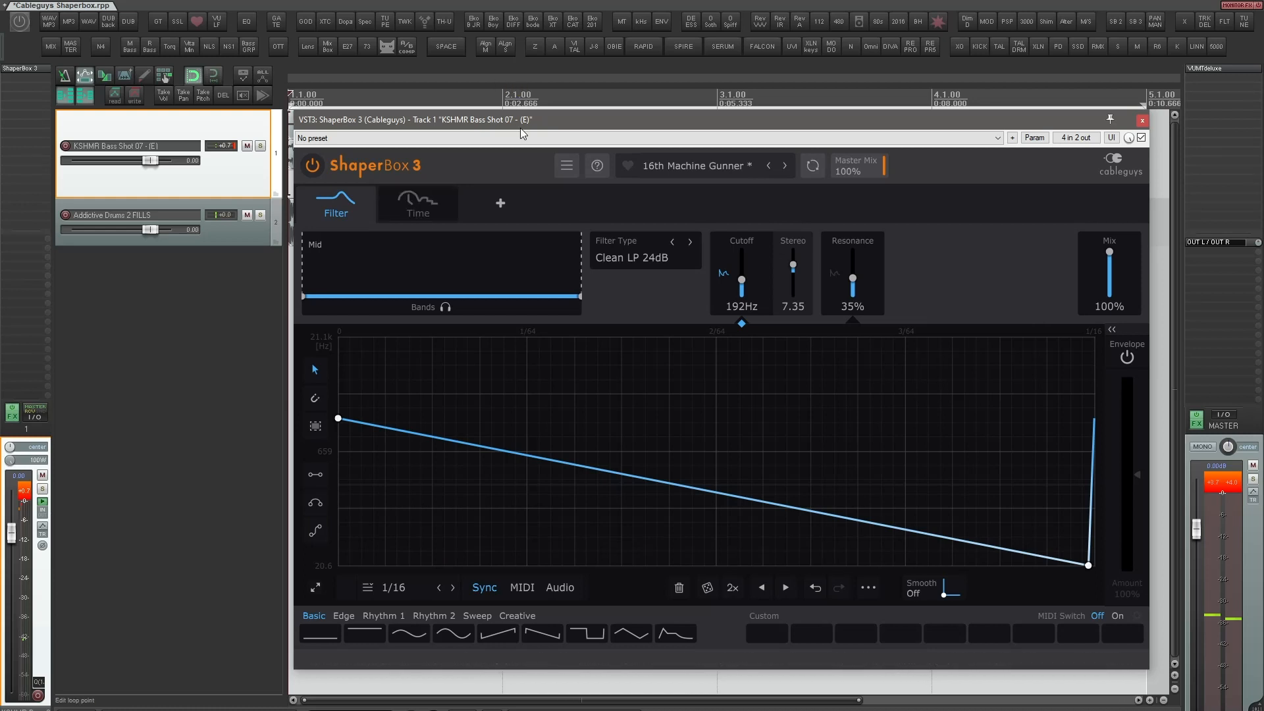
mouse_move(524, 119)
left_mouse_down()
mouse_move(523, 148)
mouse_move(525, 131)
left_mouse_up()
key("Escape")
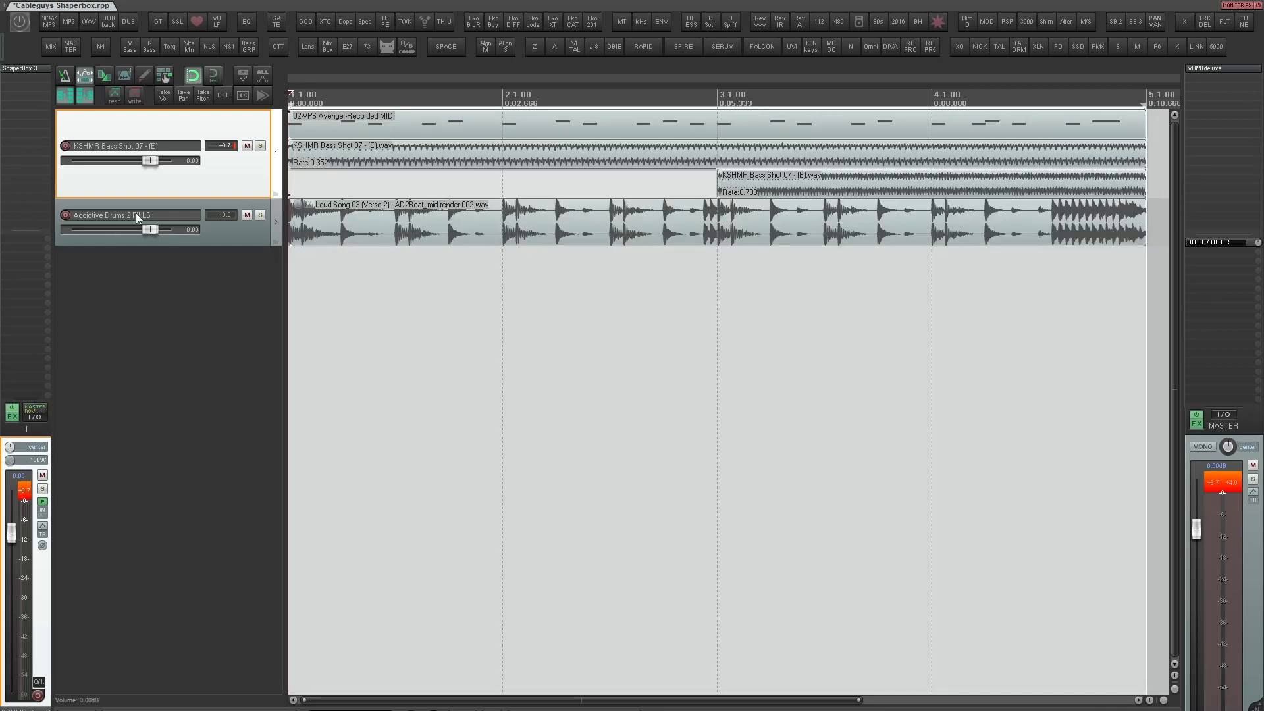
Open ShaperBox on the soloed Addictive Drums 2 FILLS track, compare the oscilloscope's channel views in playback, and leave it on Split
left_click(180, 208)
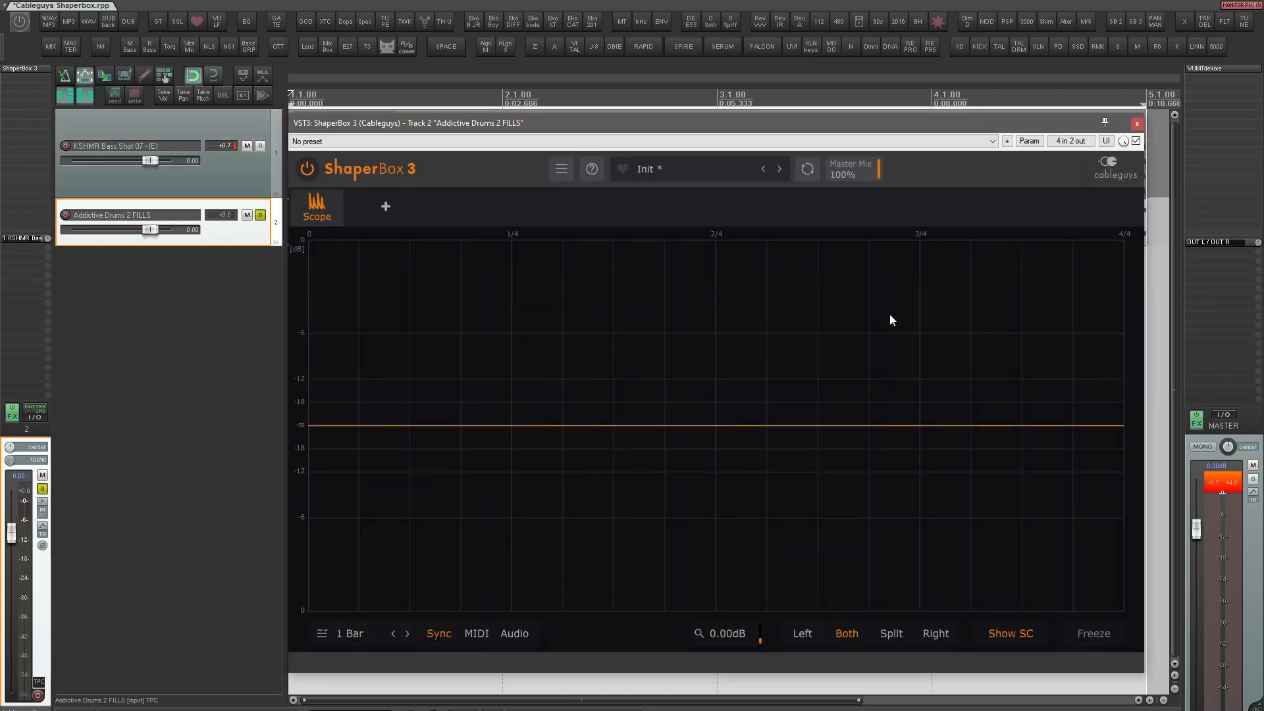
key("space")
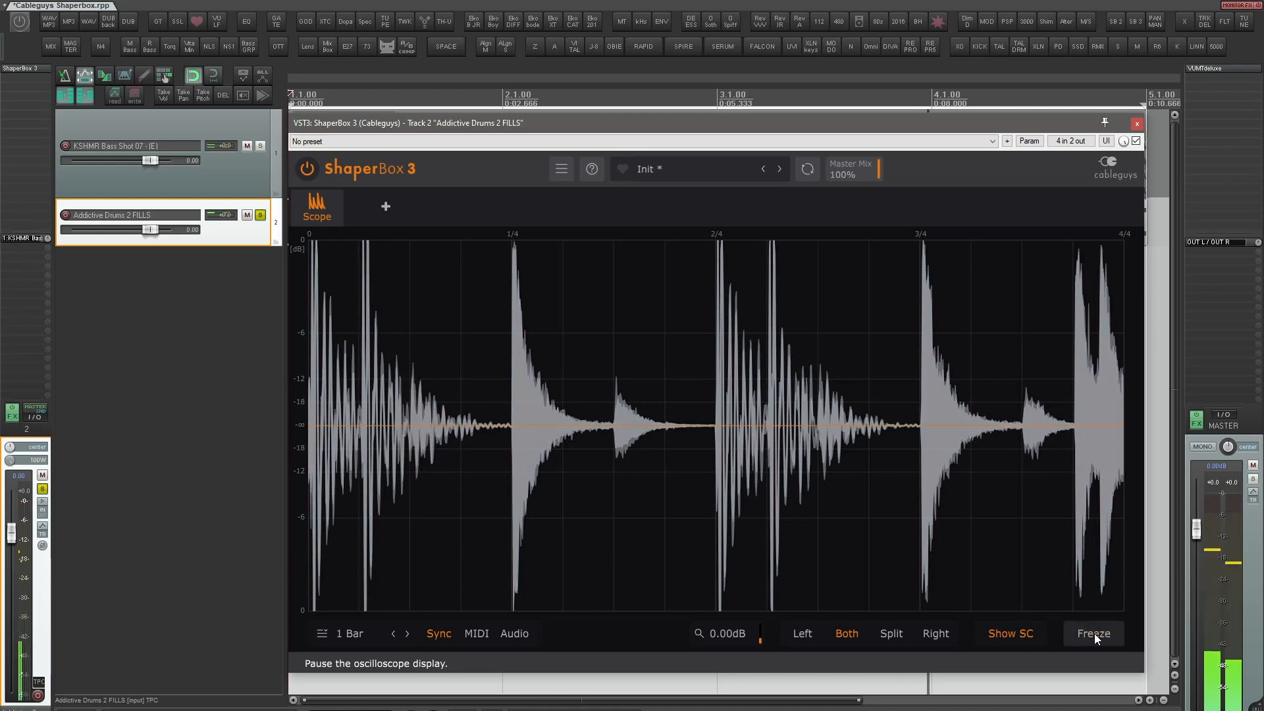
left_click(891, 632)
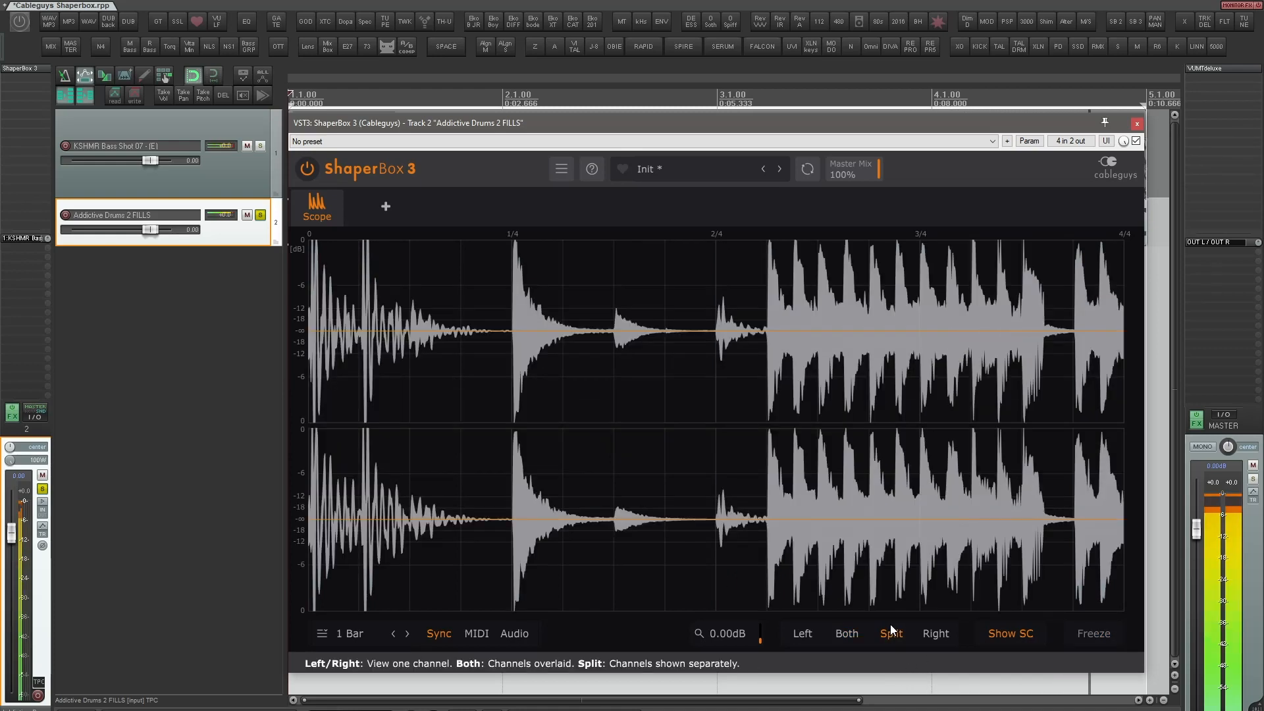
left_click(916, 636)
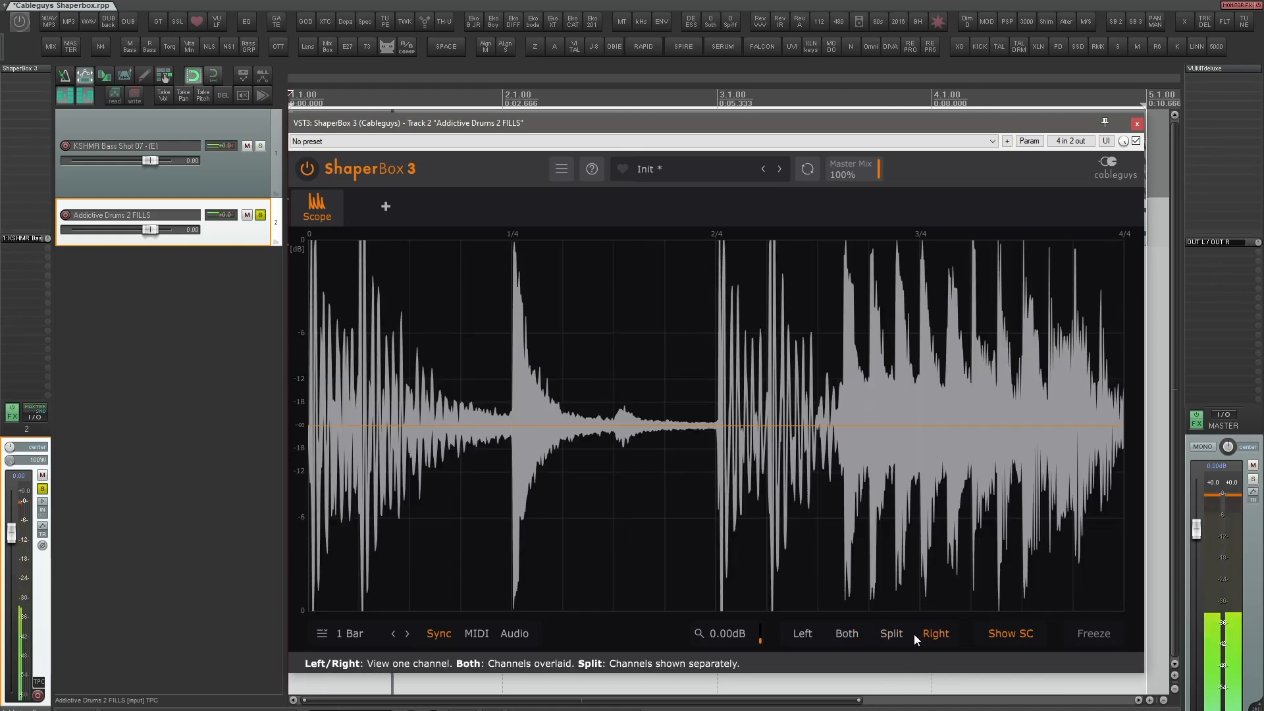
left_click(883, 636)
left_click(854, 636)
left_click(896, 634)
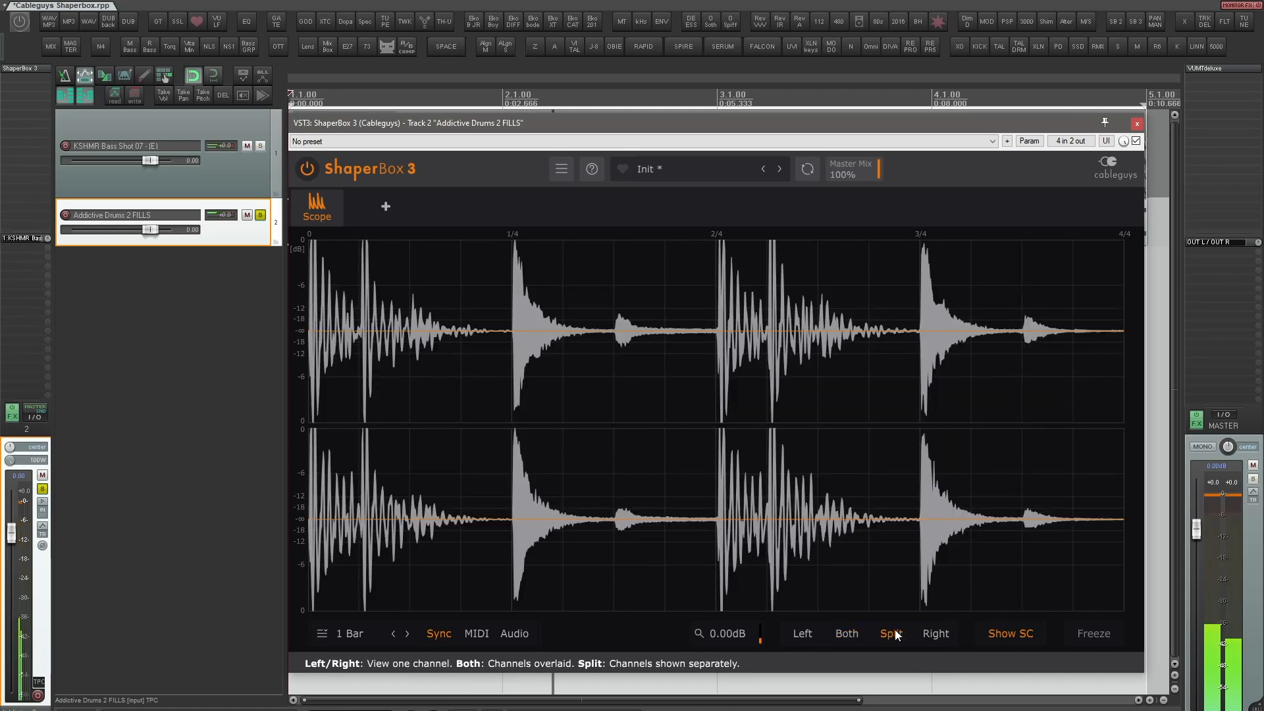
key("space")
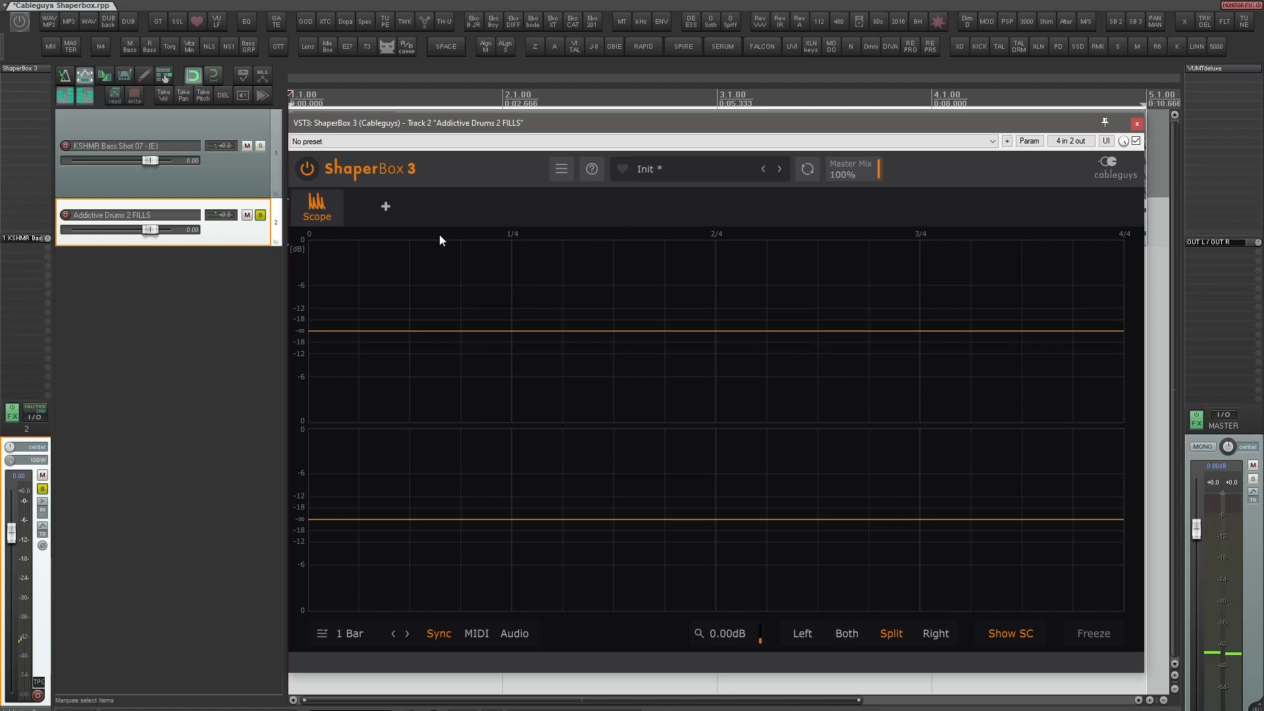
Add the Compressor tool to the drum track's ShaperBox
left_click(384, 207)
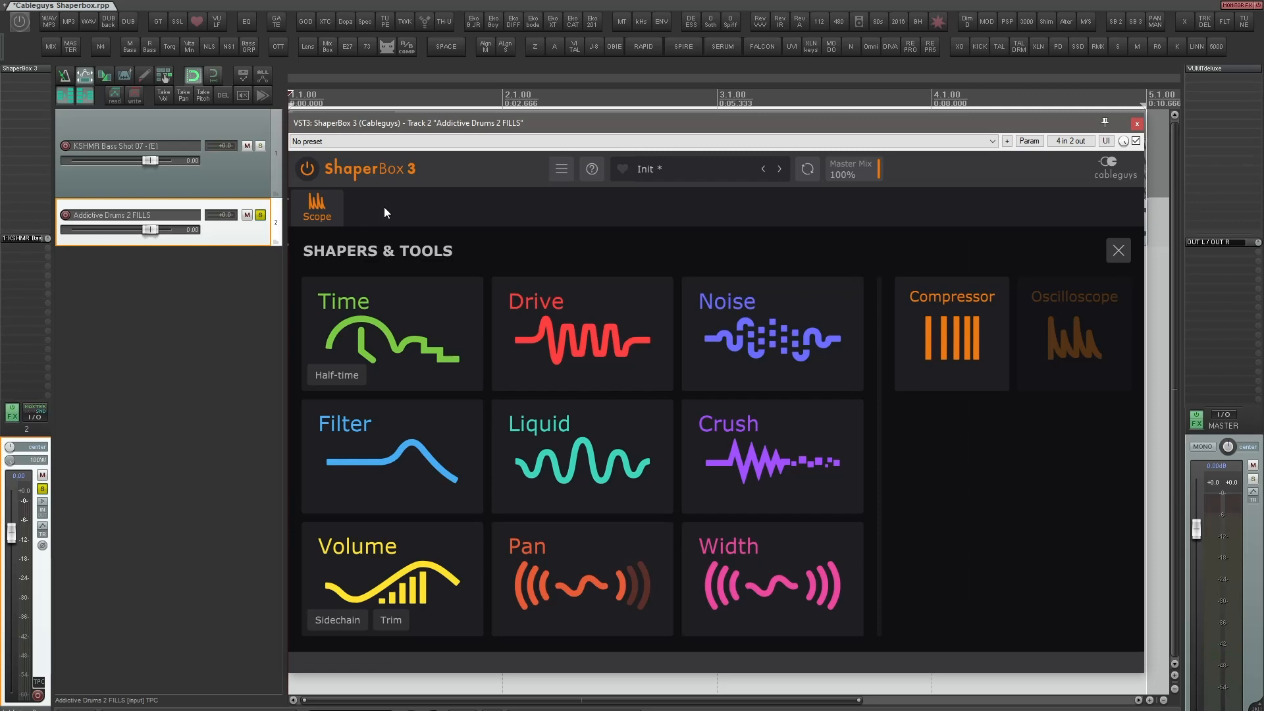
left_click(951, 322)
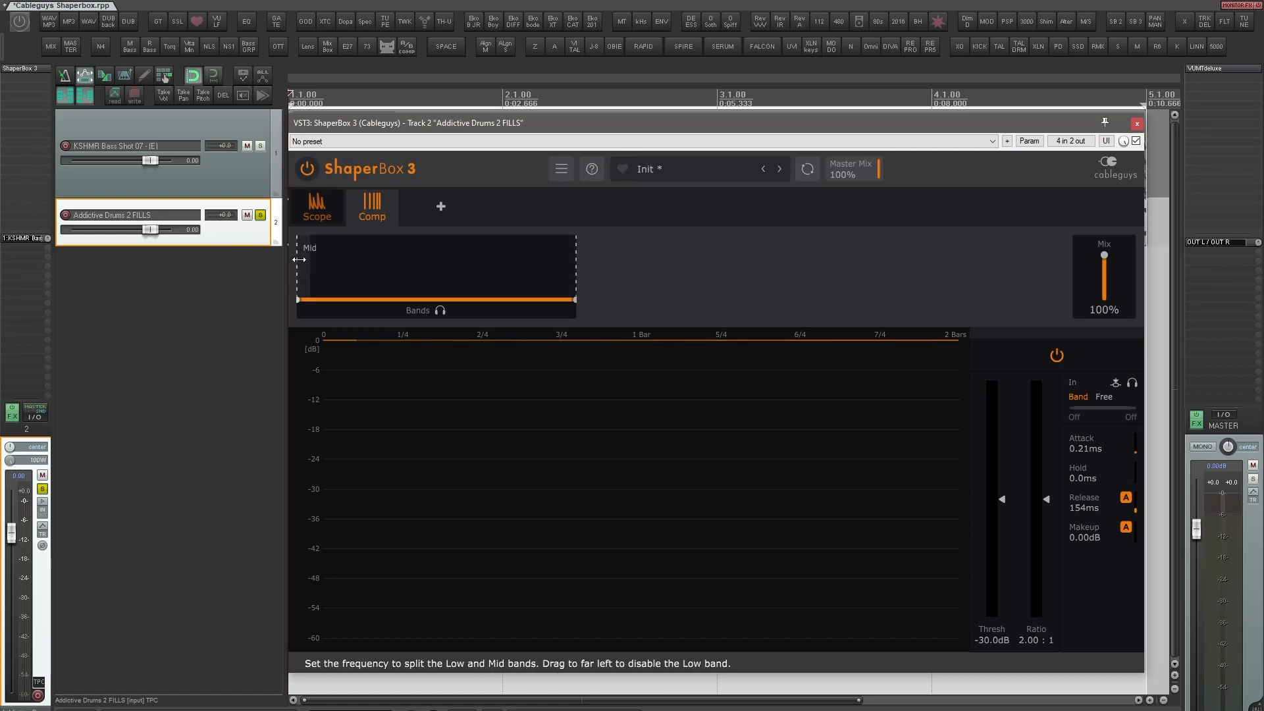
Split the compressor into Low, Mid and High bands at 91.2 Hz and 4.05 kHz, and remove both splits
left_click_drag(300, 258, 356, 263)
left_click_drag(571, 272, 510, 273)
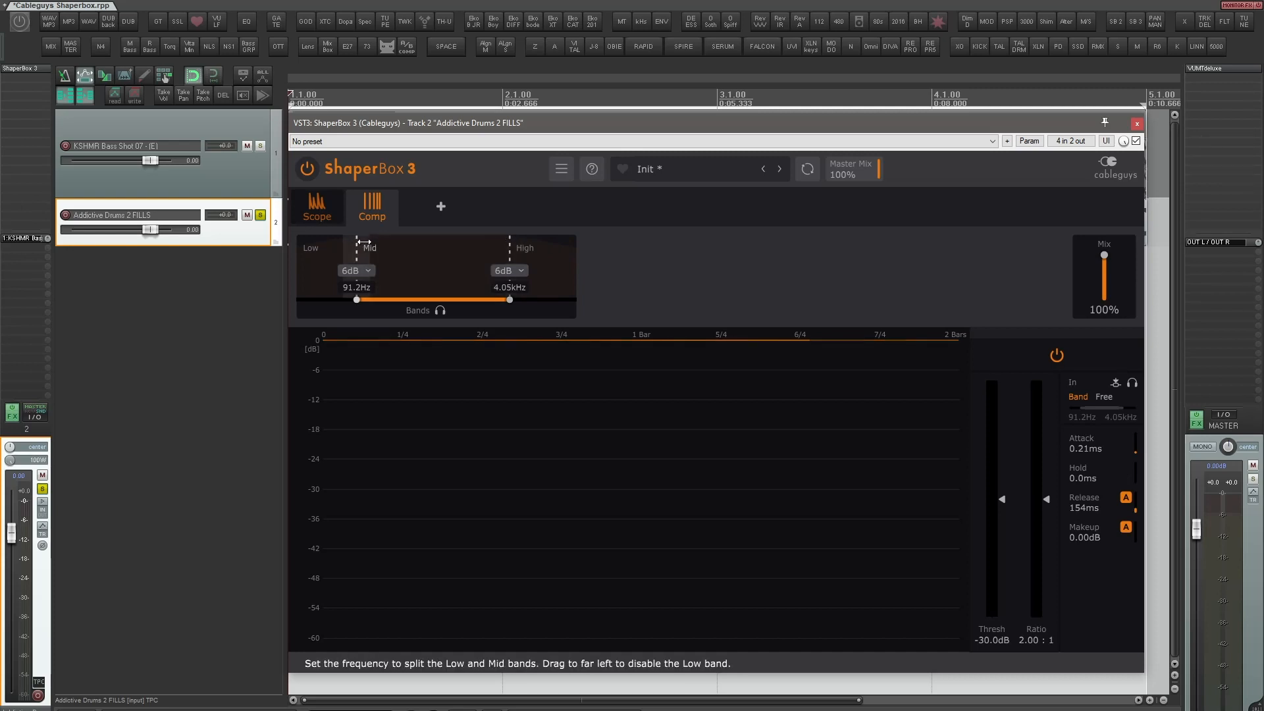
left_click_drag(355, 243, 298, 240)
left_click_drag(510, 249, 578, 248)
During playback, set the compressor's threshold to -20.7 dB, ratio to 2.67:1, attack to 62.9 ms and release to 50.0 ms without automatic release
key("space")
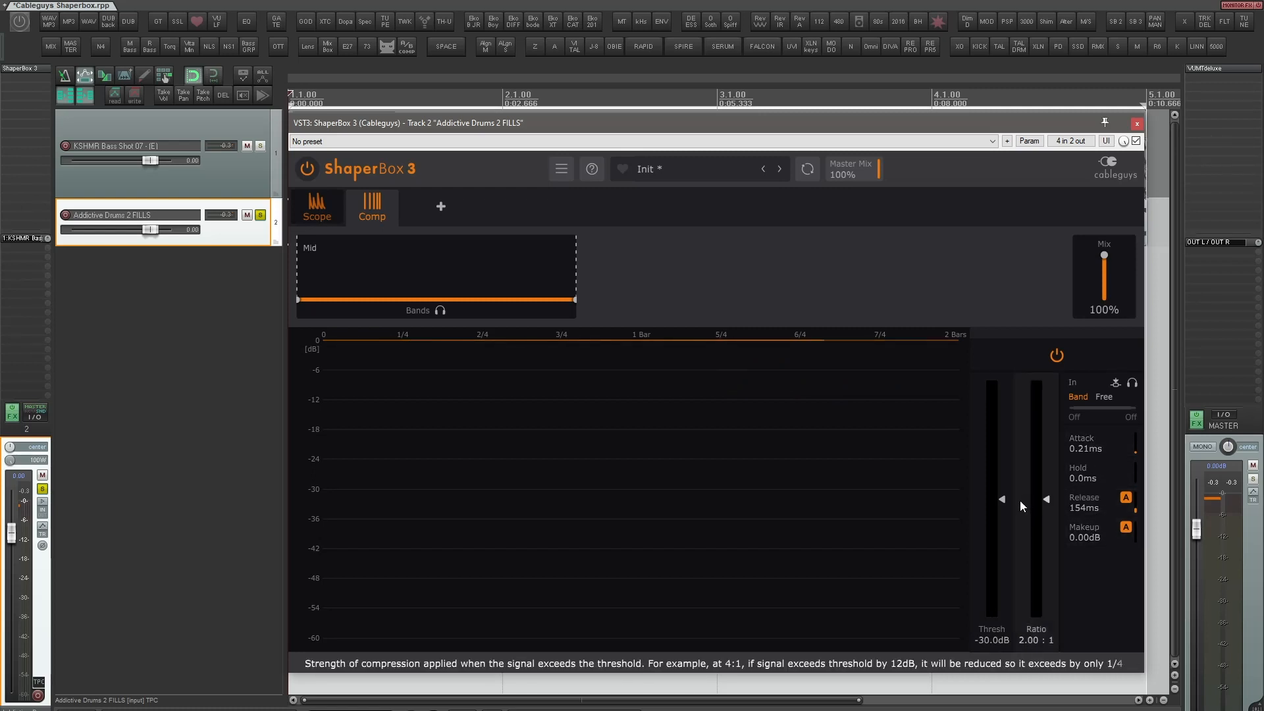
left_click_drag(1005, 498, 1004, 462)
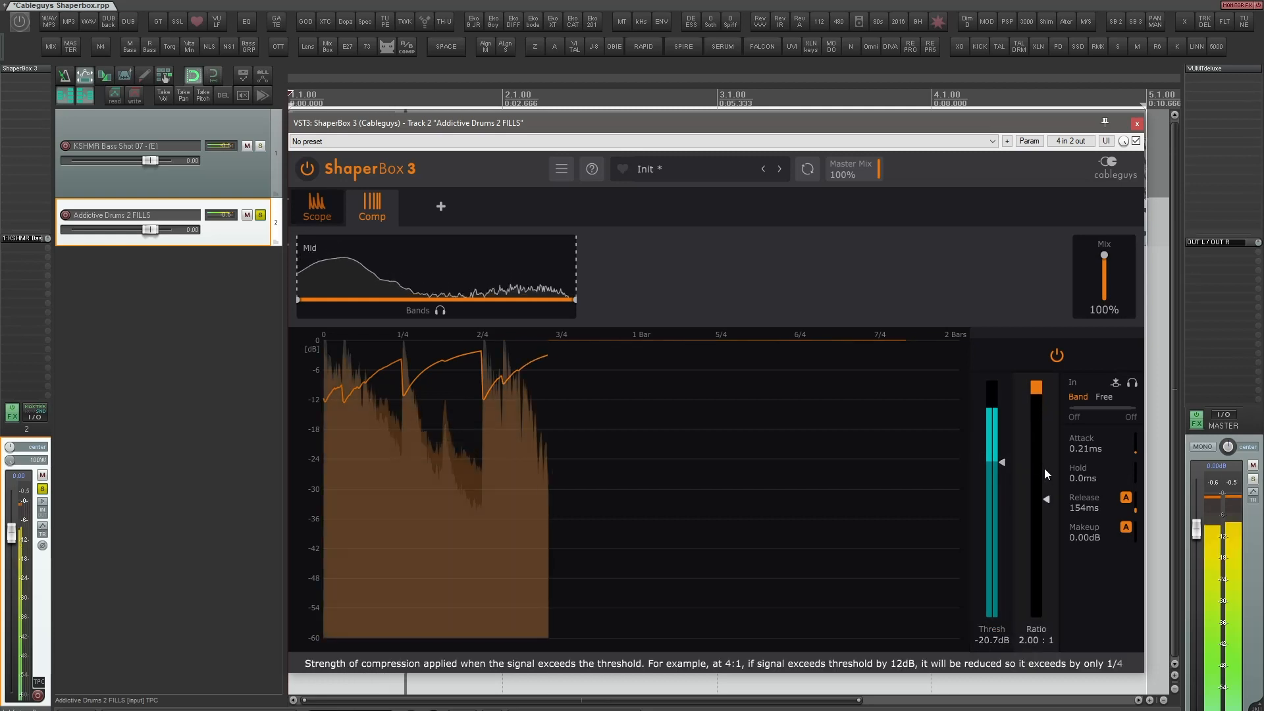
left_click_drag(1049, 500, 1046, 528)
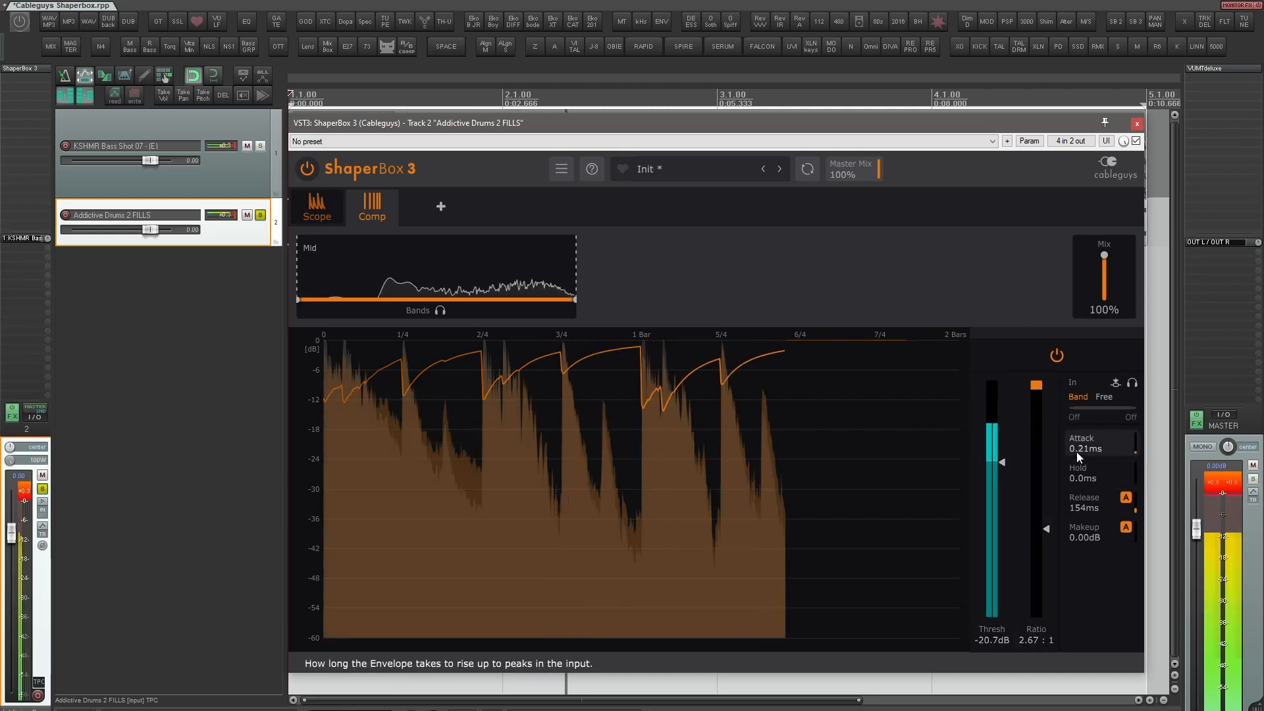
left_click_drag(1077, 450, 1078, 356)
left_click_drag(1084, 446, 1108, 535)
left_click(1125, 498)
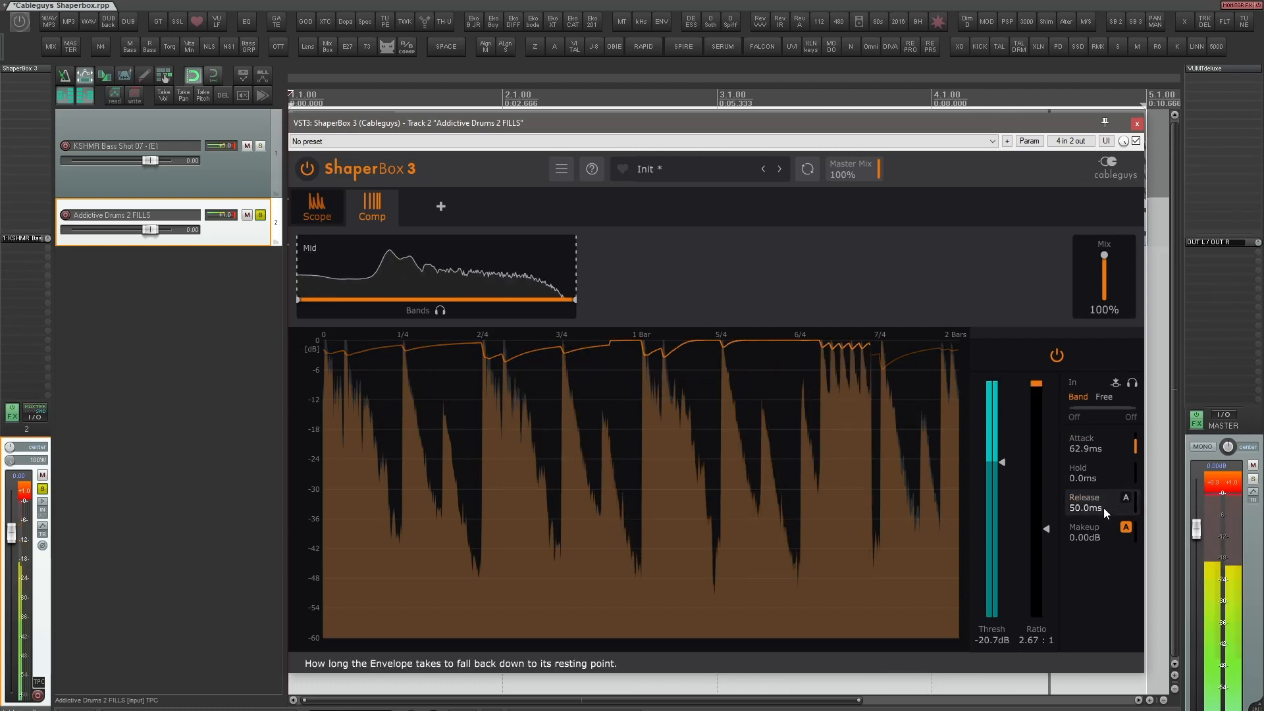
Set the threshold to -37.5 dB, ratio to 100:1 and makeup to 10.6 dB with Auto Makeup on, and compare against the bypassed compressor
mouse_move(991, 464)
left_mouse_down()
mouse_move(991, 542)
mouse_move(991, 451)
mouse_move(991, 526)
mouse_move(991, 480)
left_mouse_up()
left_click_drag(1047, 530, 1047, 619)
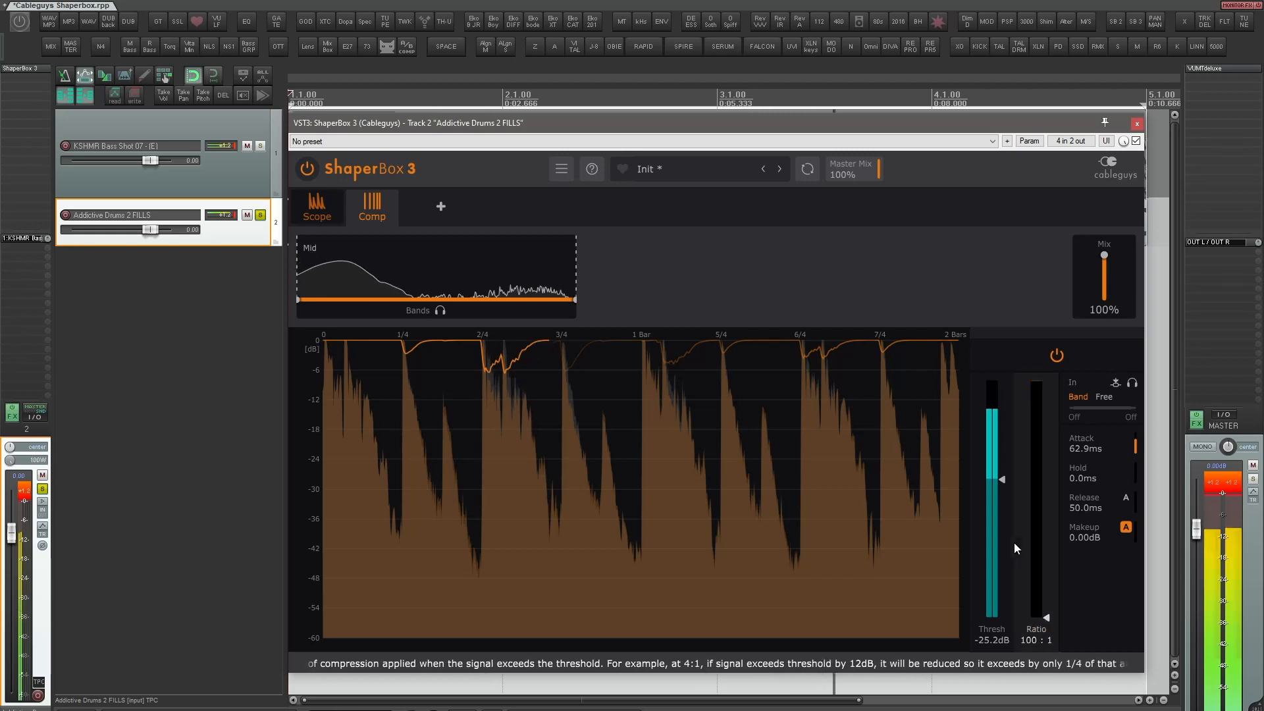
left_click_drag(1001, 481, 1002, 529)
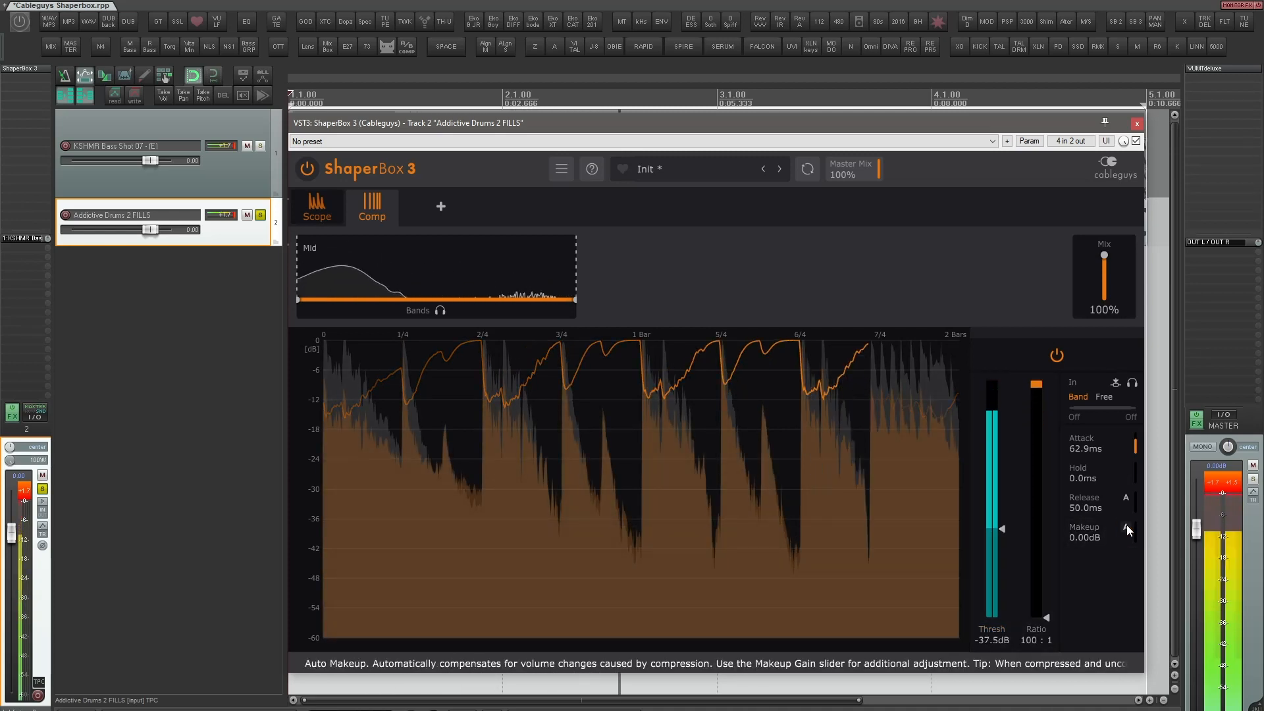
left_click(1126, 527)
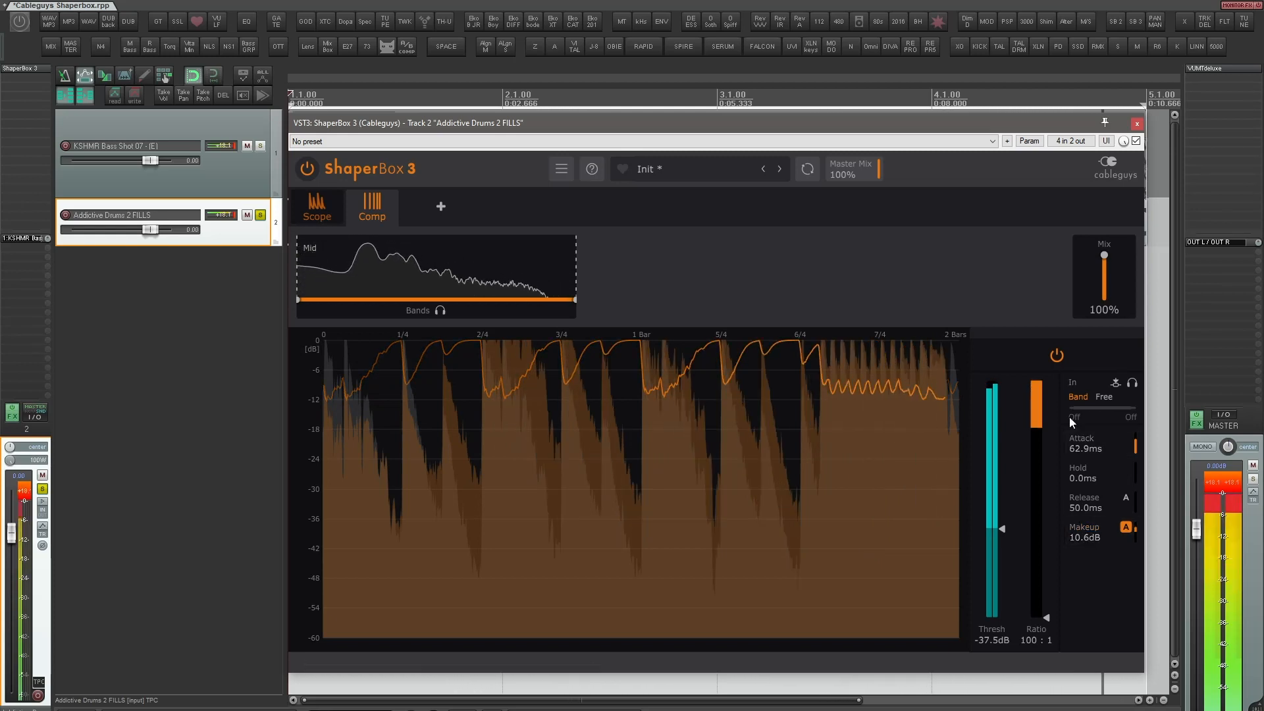
left_click(1058, 356)
left_click(1058, 356)
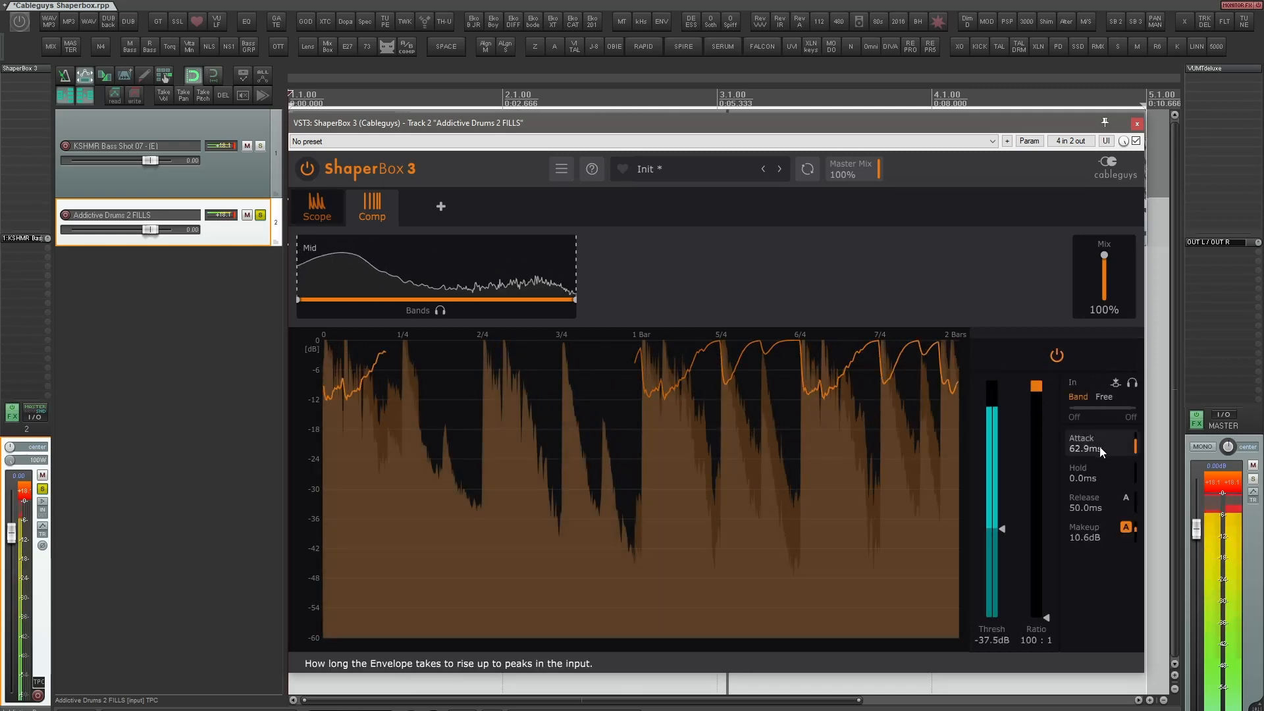
Set the compressor's attack to 0.010 ms, makeup to 1.20 dB and mix to 47%, listening to the result
left_click_drag(1099, 447, 1104, 575)
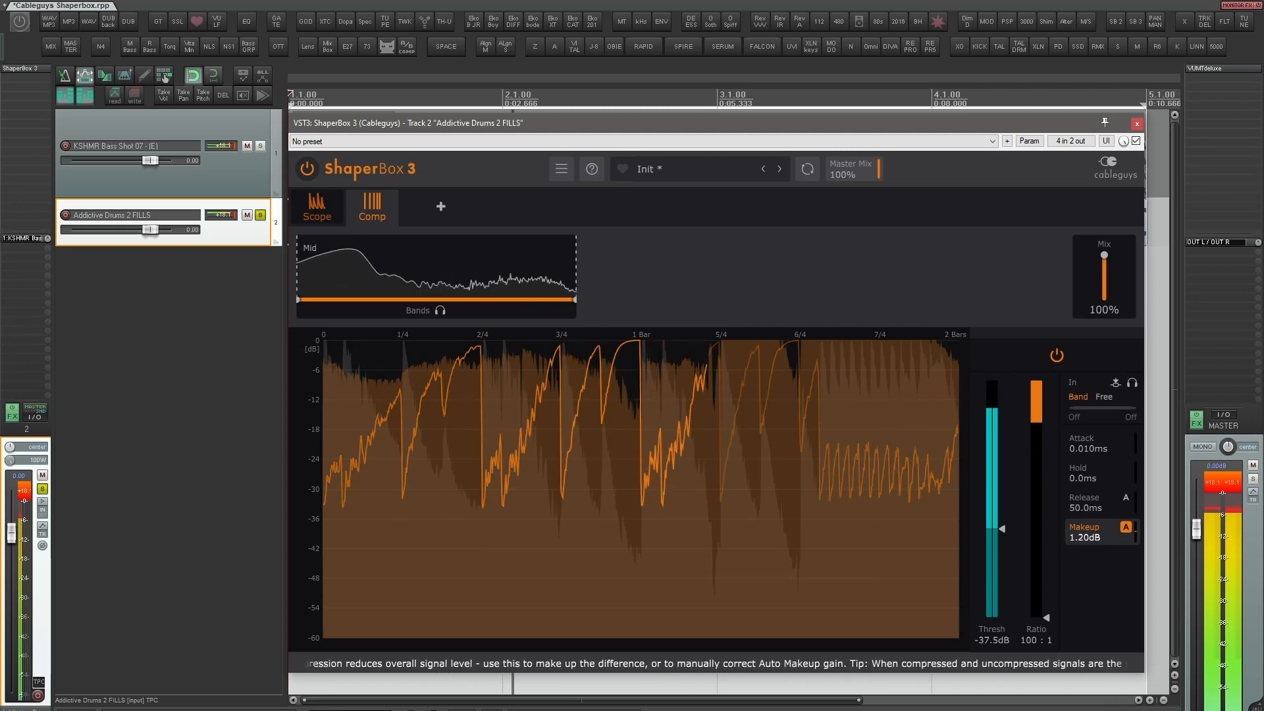
key("space")
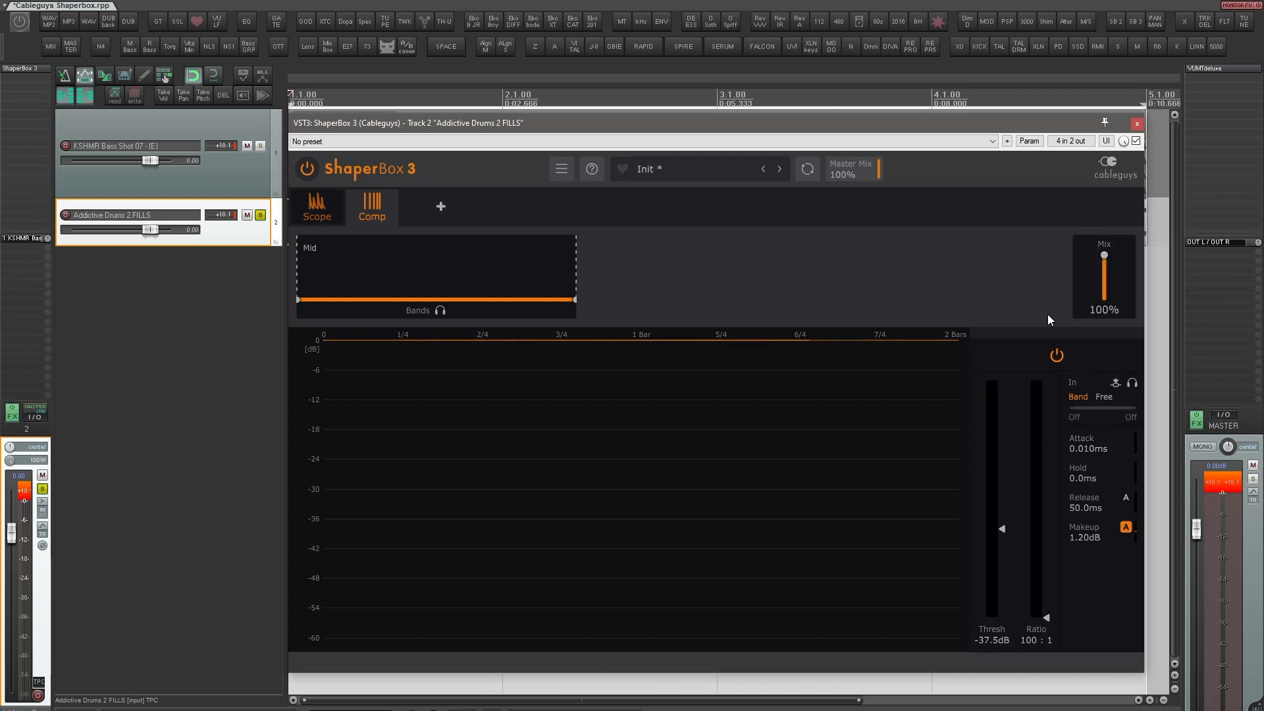
mouse_move(1113, 254)
left_mouse_down()
mouse_move(1113, 289)
mouse_move(1105, 277)
left_mouse_up()
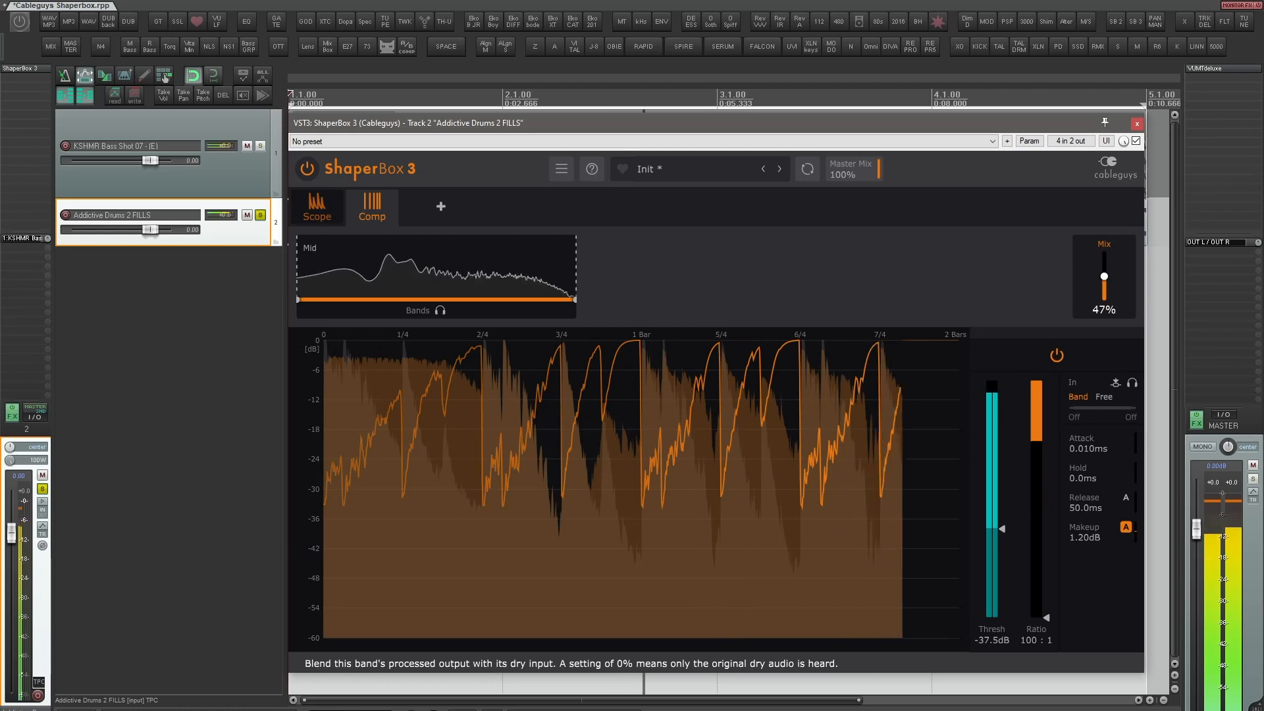
key("space")
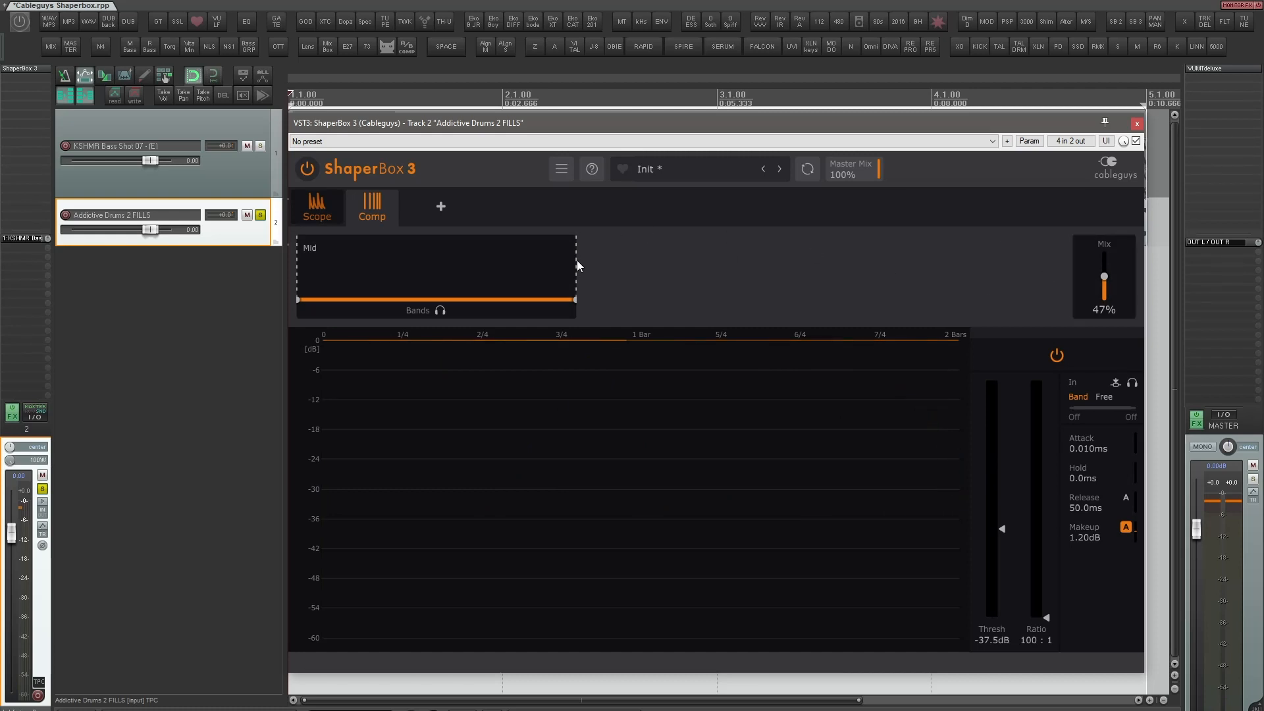
Split off a High band at 396 Hz, solo it, and set its ratio to 100:1 and threshold to -42.3 dB in playback
left_click_drag(575, 259, 414, 266)
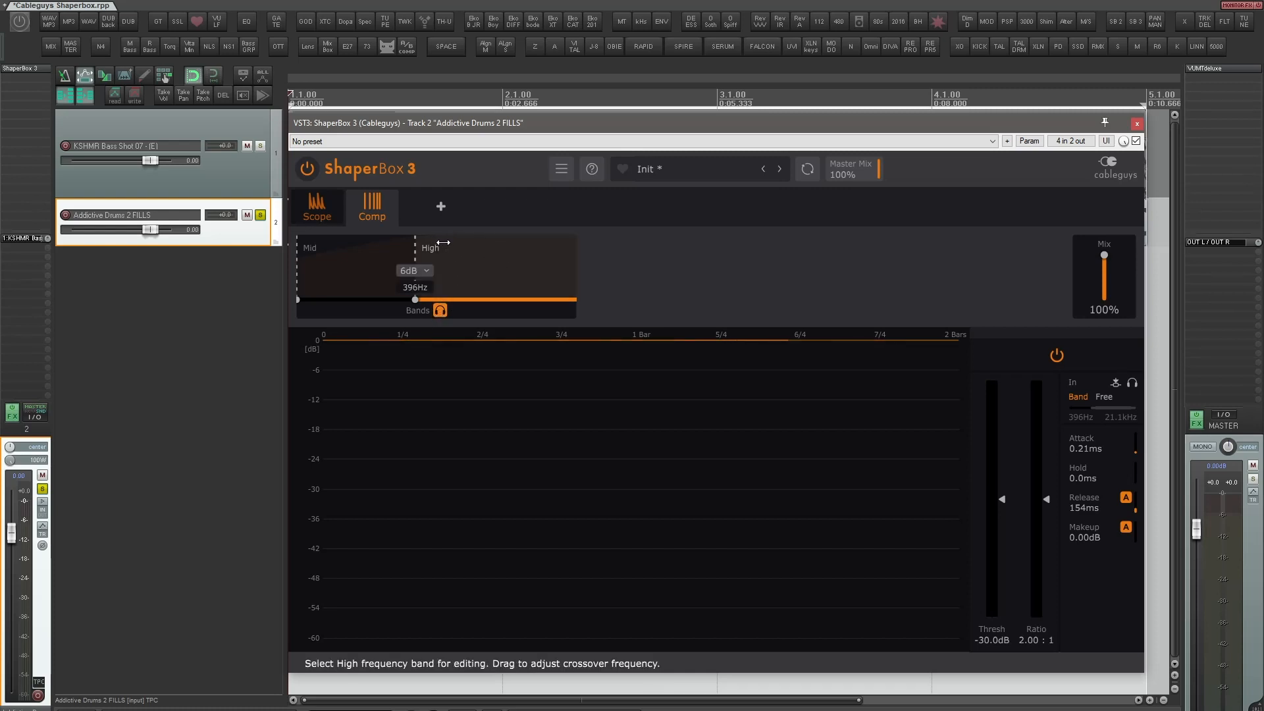
key("space")
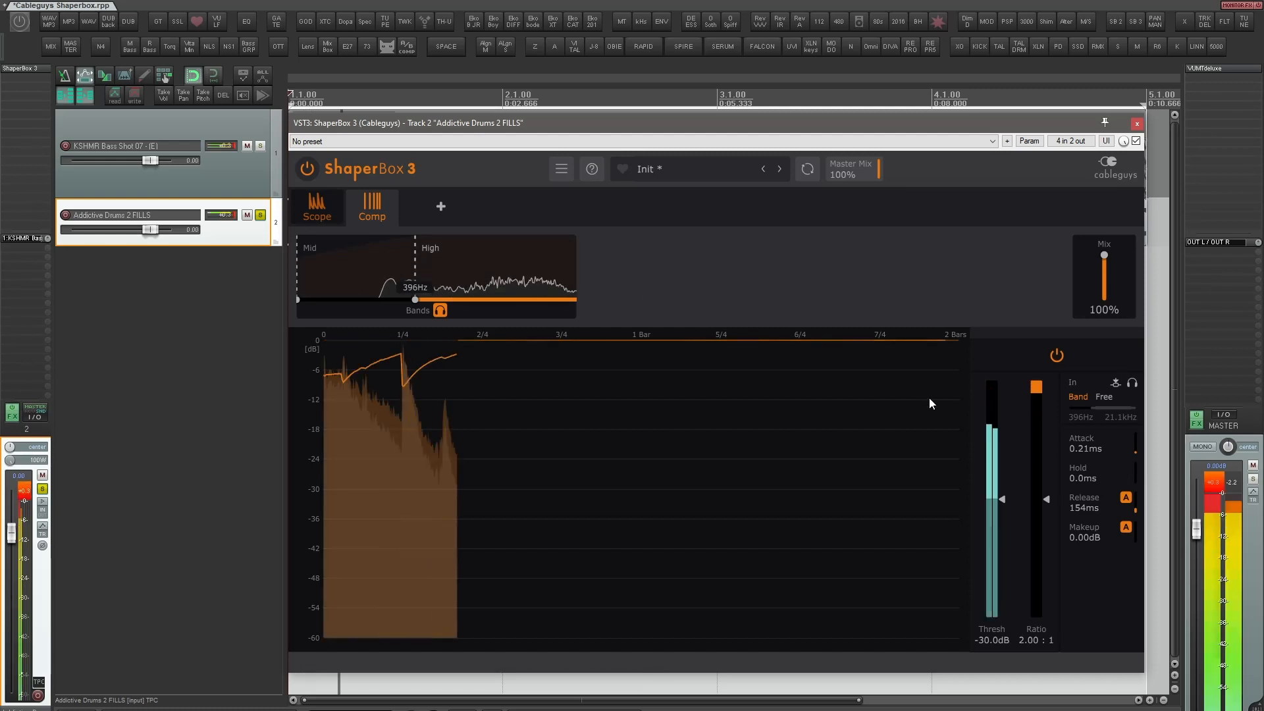
left_click_drag(1048, 498, 1048, 619)
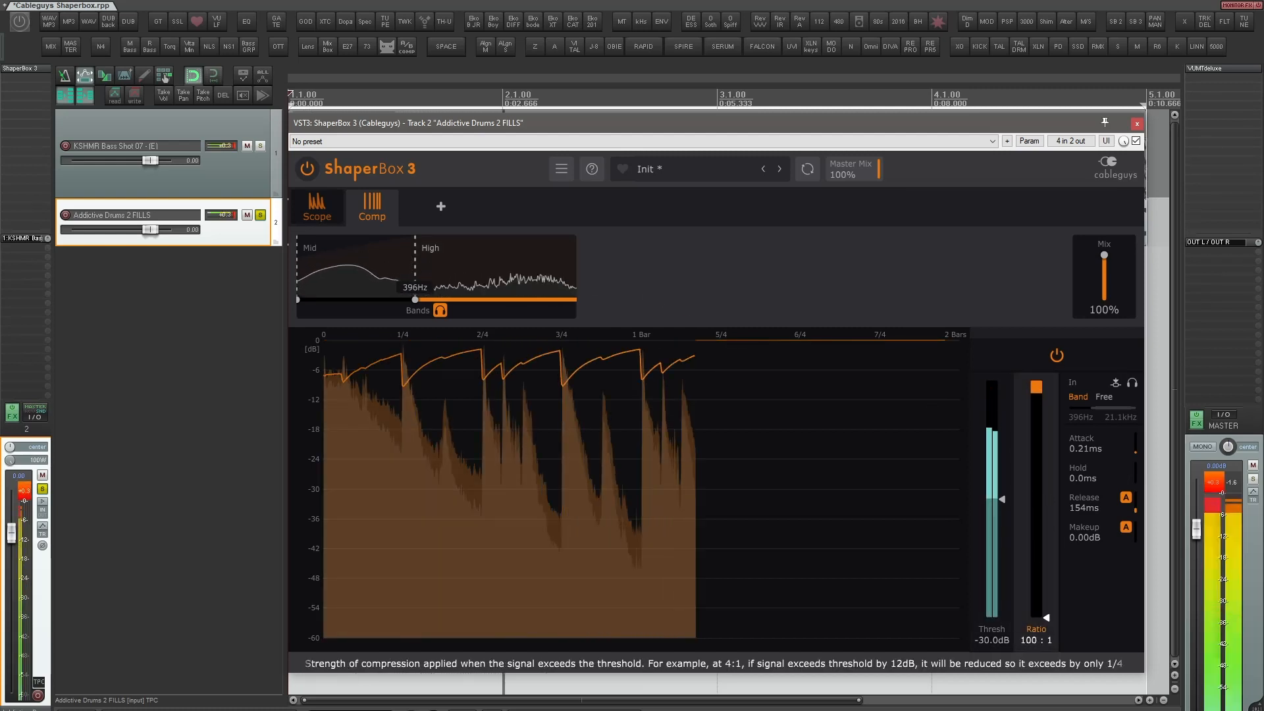
left_click_drag(1004, 511, 1005, 559)
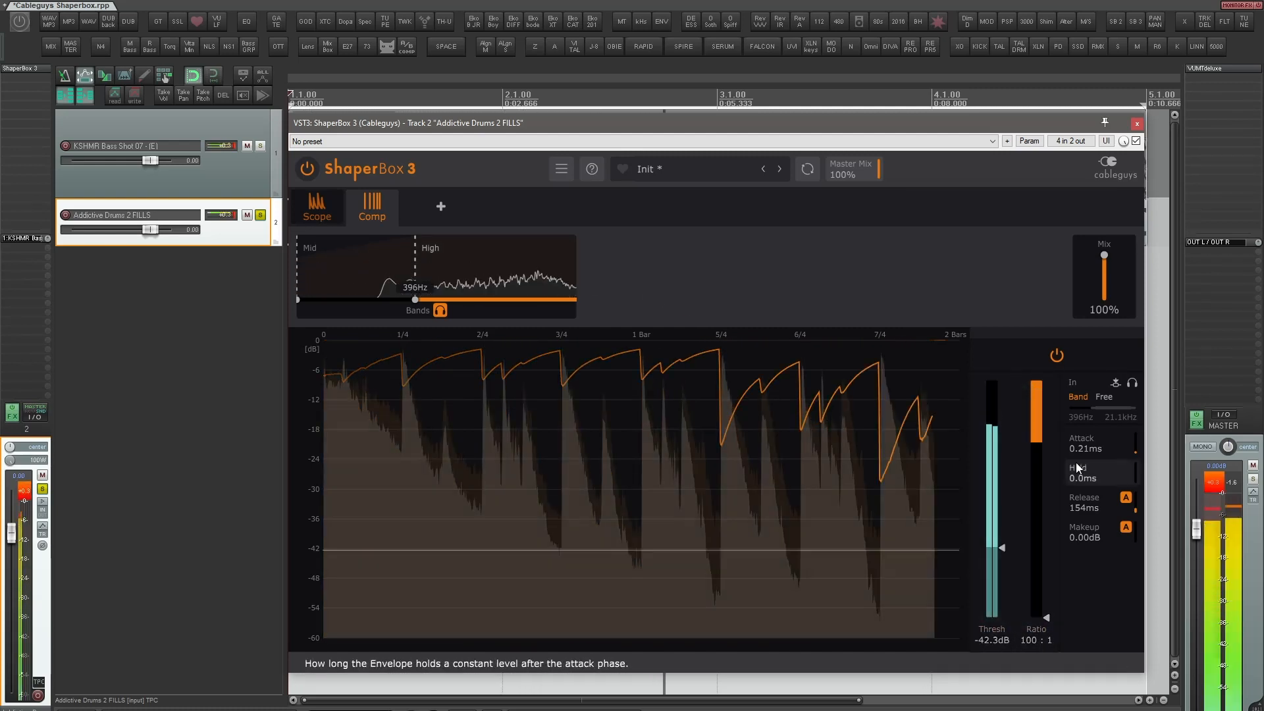
Turn off the High band's automatic release and set its attack to 38.0 ms, release to 50.0 ms and threshold to -56.1 dB
left_click(1127, 497)
left_click_drag(1114, 452, 1115, 399)
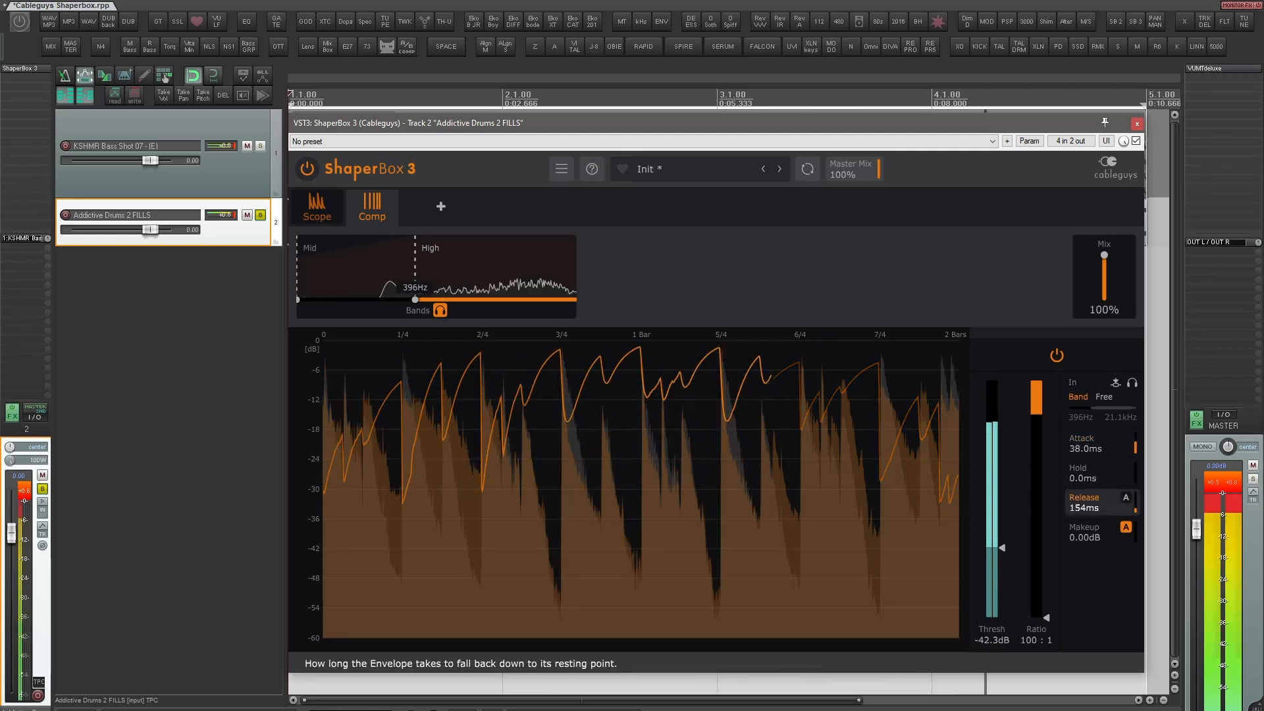
left_click_drag(1112, 504, 1112, 527)
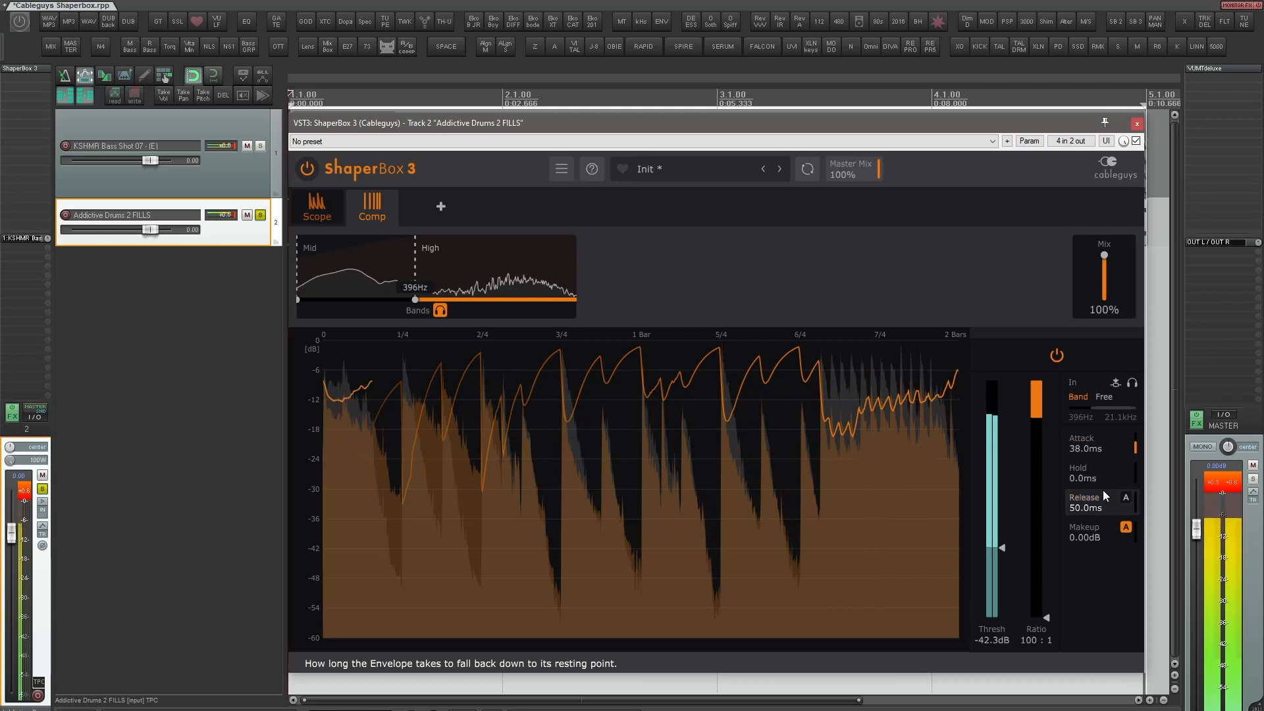
left_click_drag(1001, 548, 1001, 601)
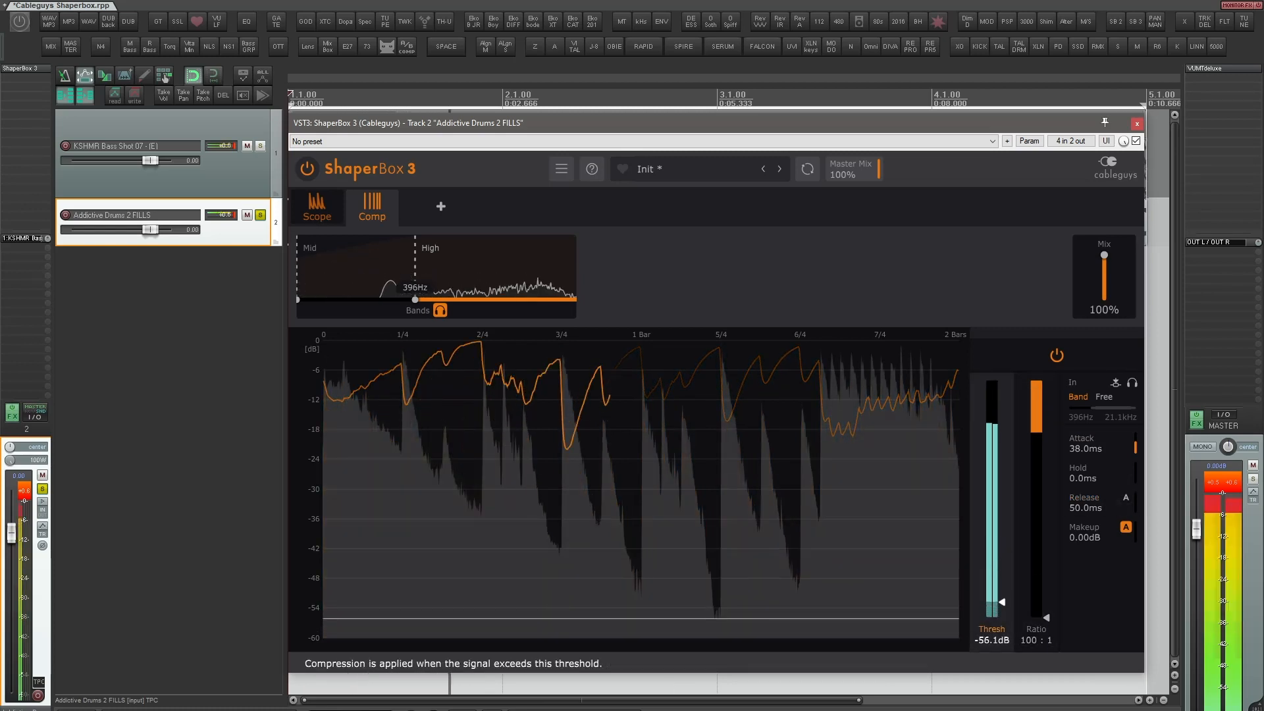
Steepen the Mid/High band split to 24 dB and lower its crossover frequency to 126 Hz while listening to the drums
key("space")
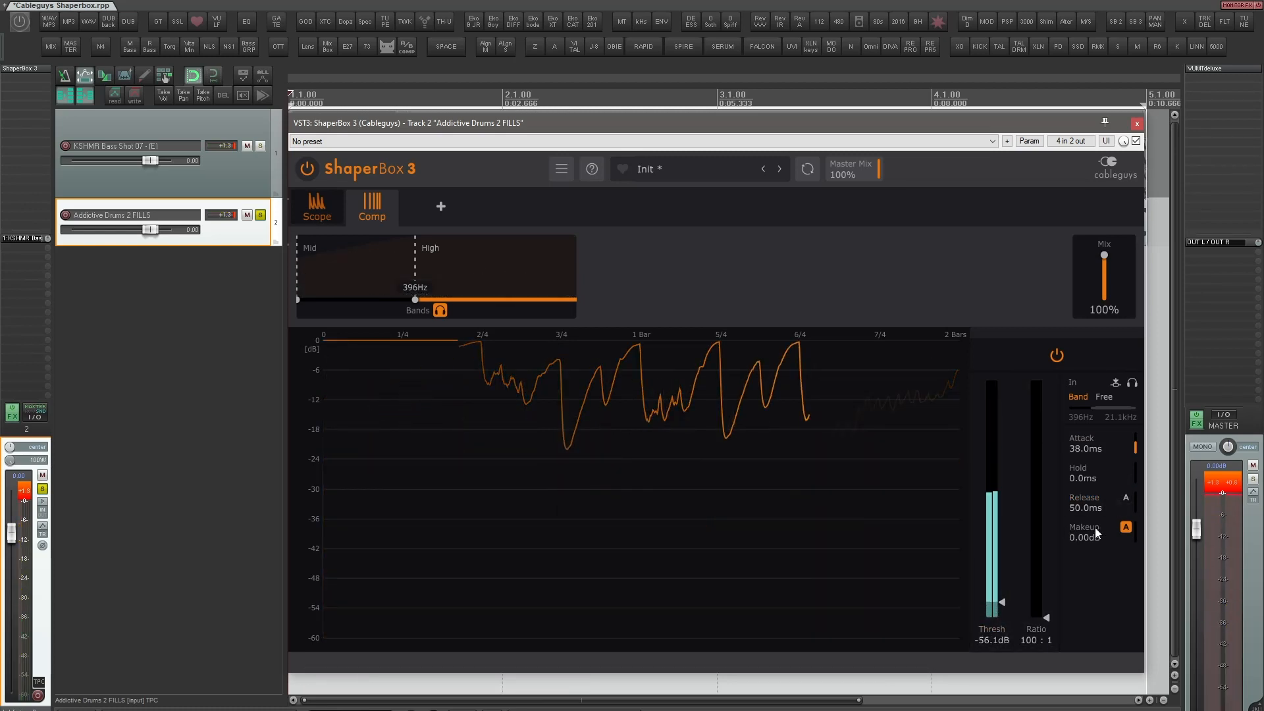
key("space")
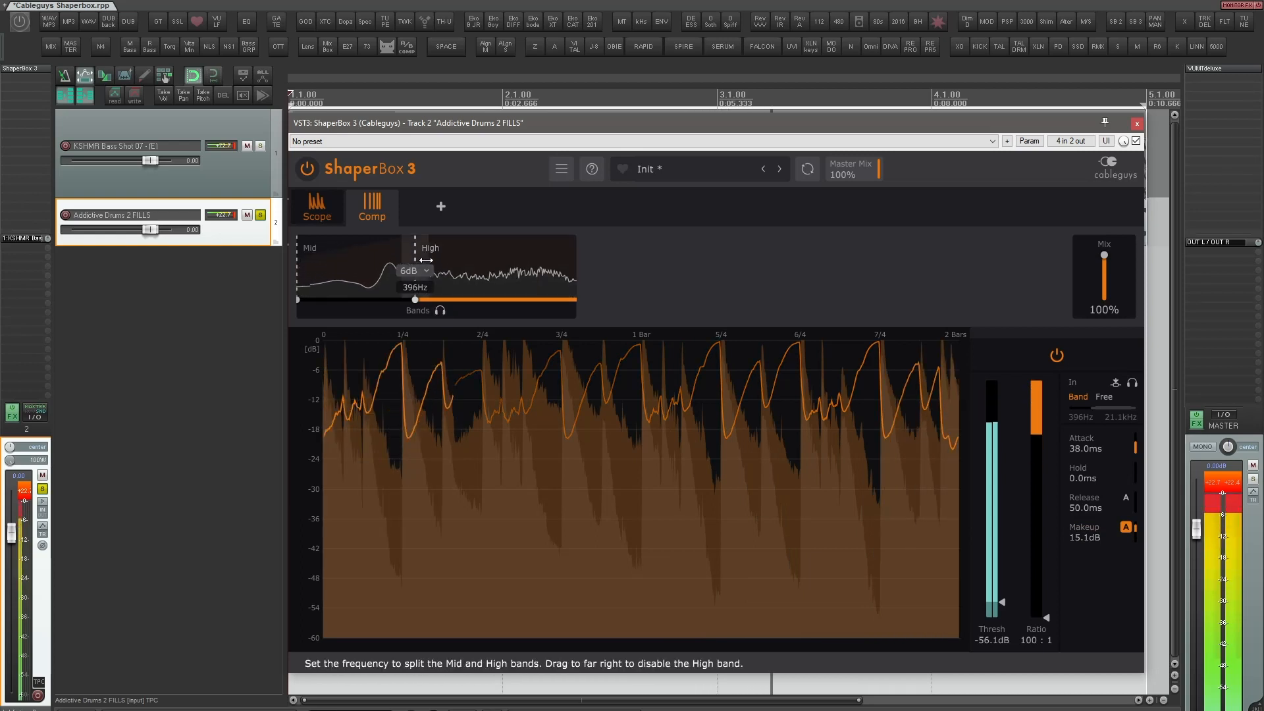
left_click_drag(419, 258, 390, 258)
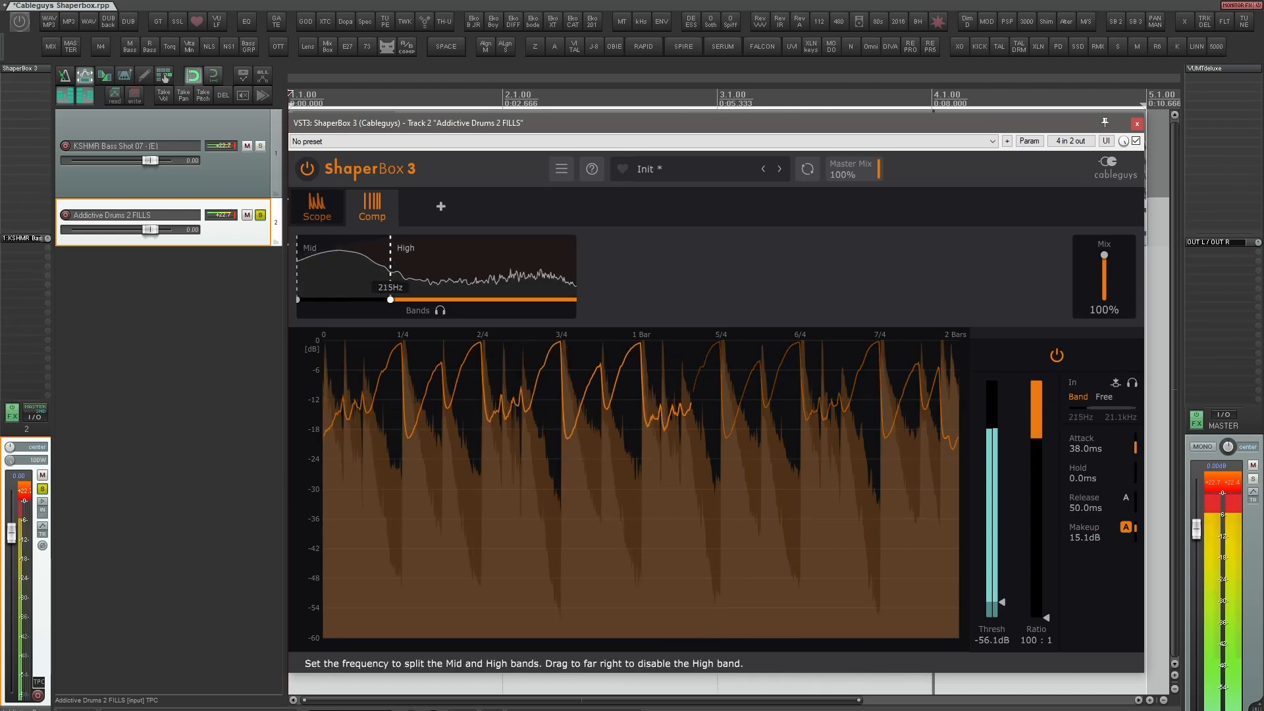
left_click(394, 270)
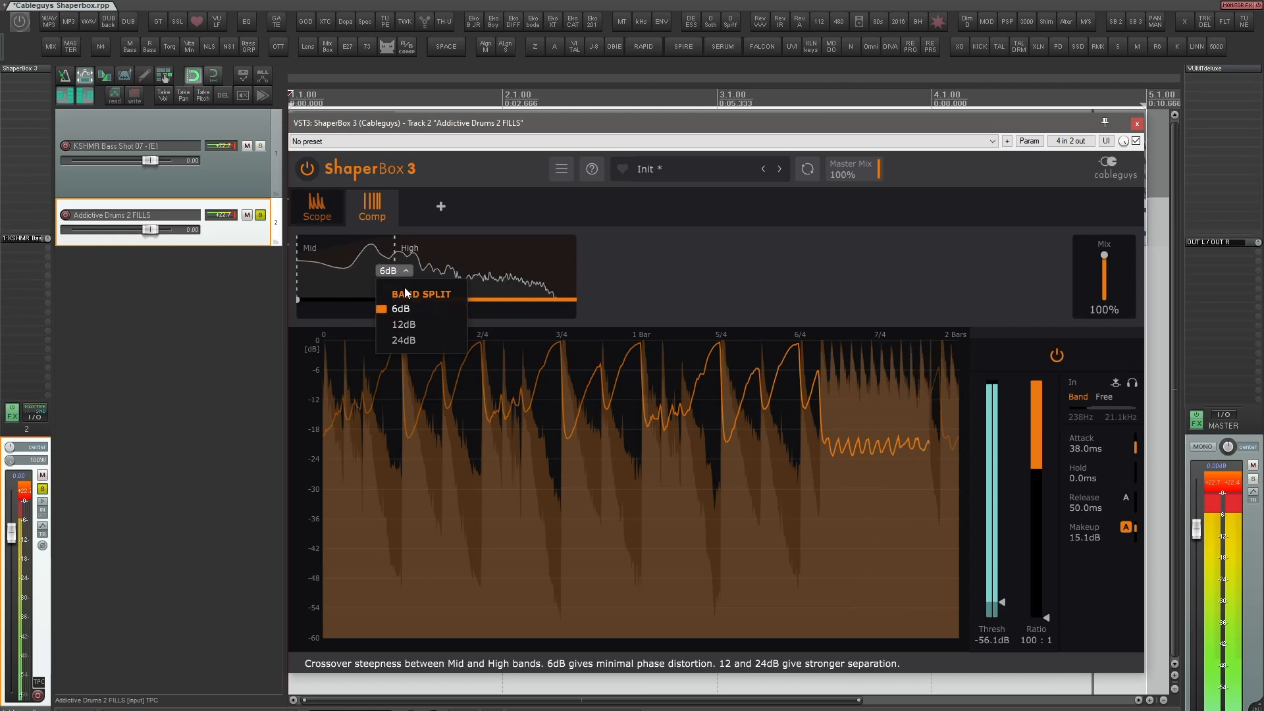
left_click(410, 335)
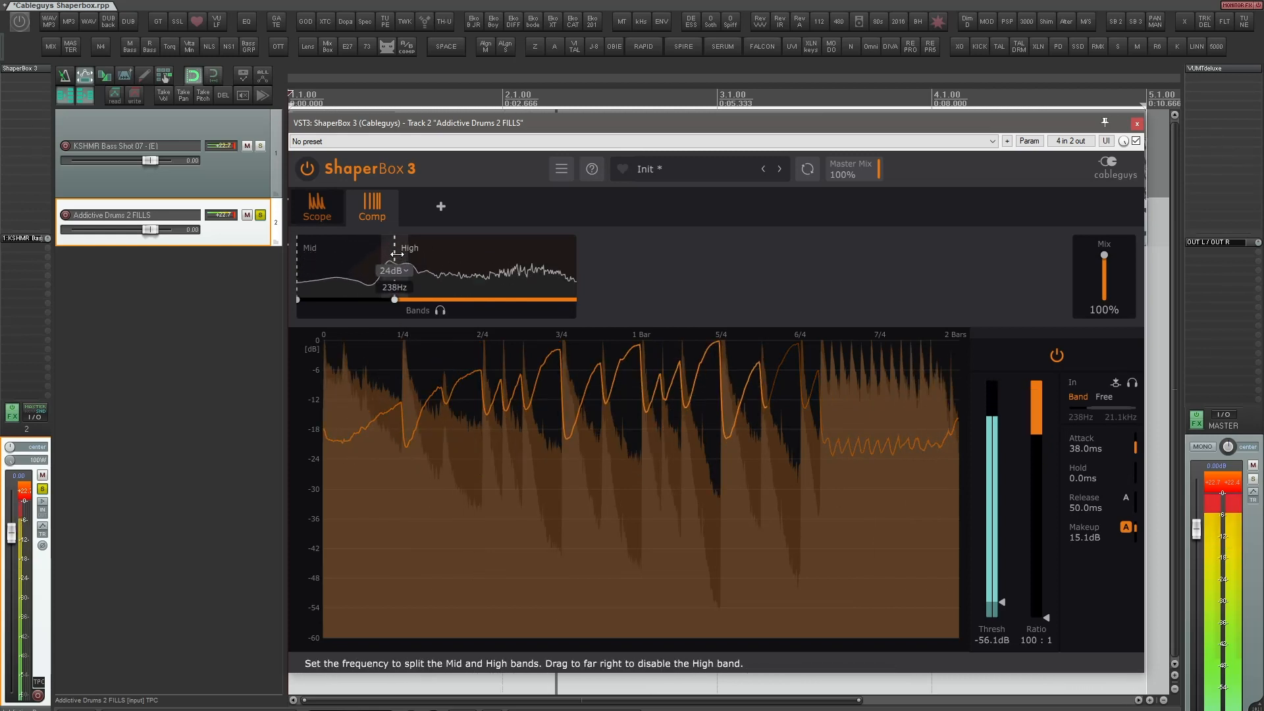
left_click_drag(395, 267, 368, 267)
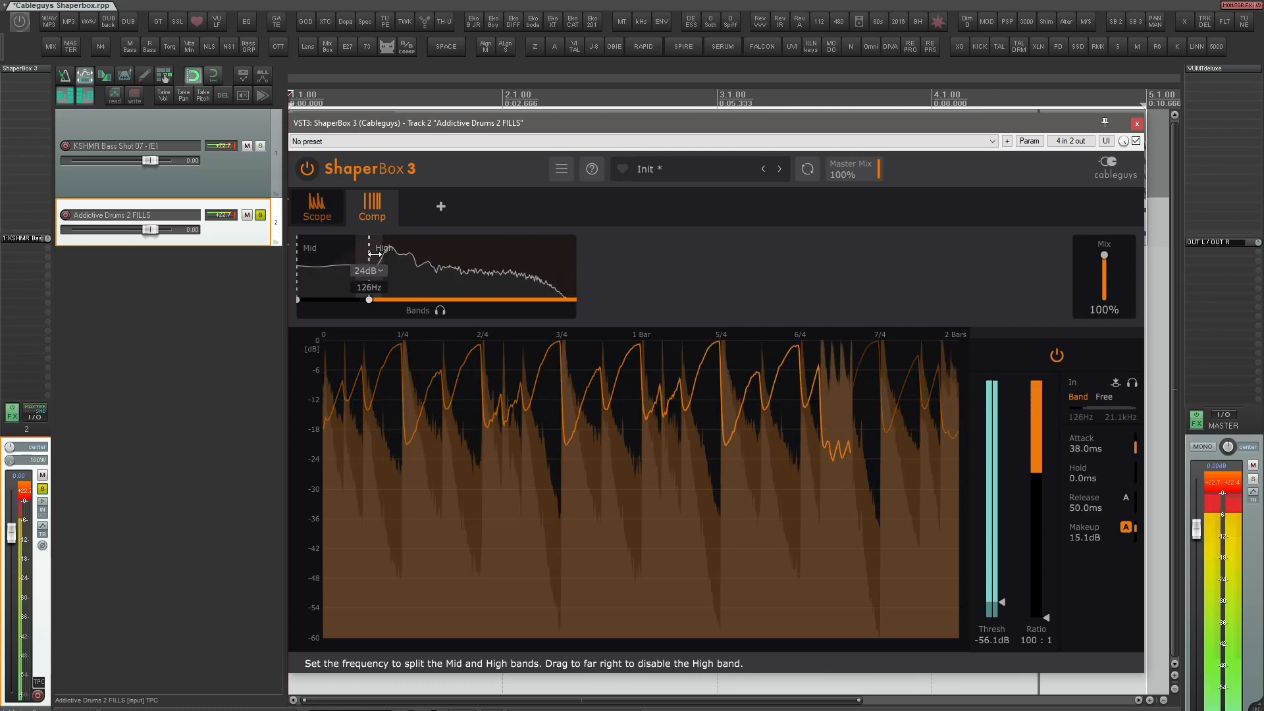
key("space")
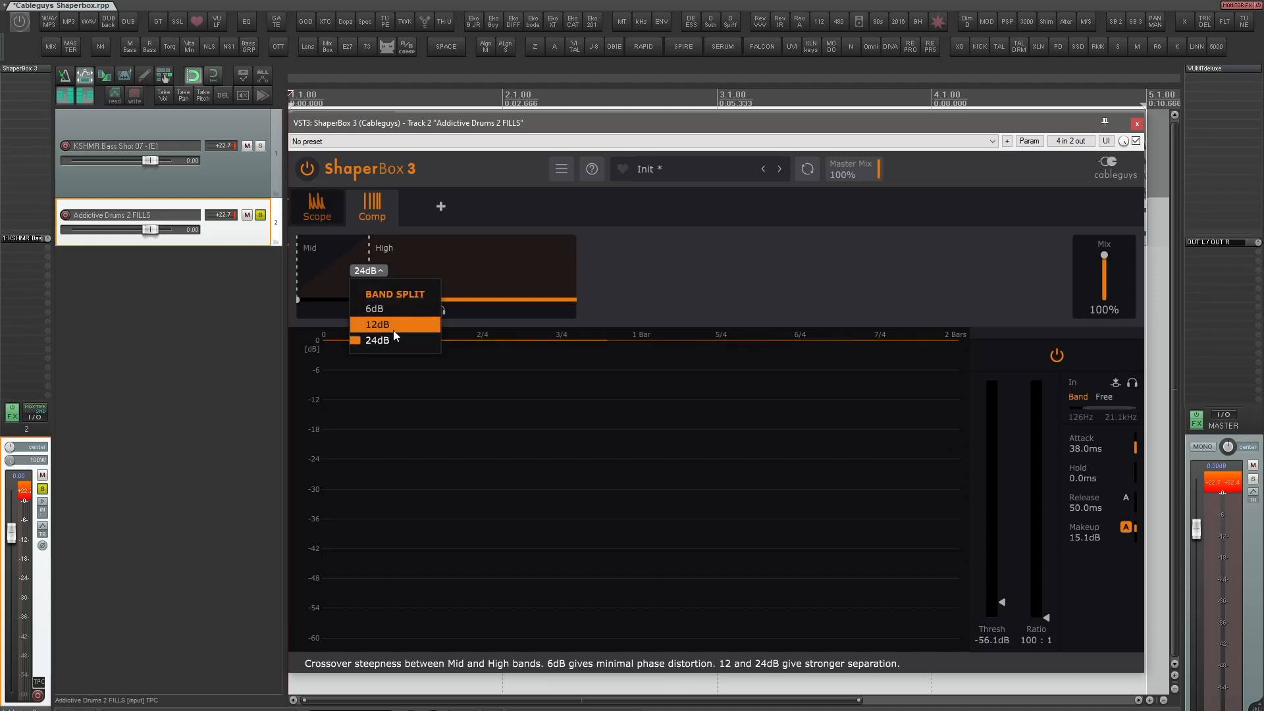
left_click(466, 214)
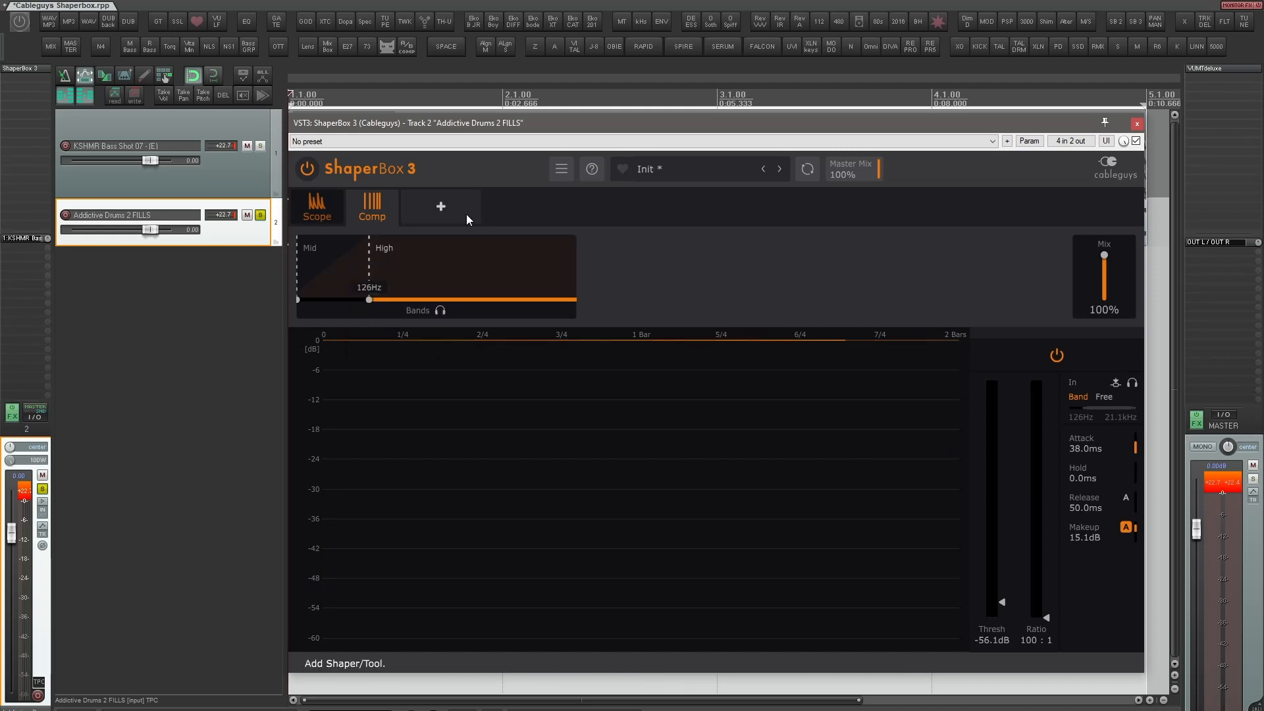
Add a Noise shaper to the drums, enable Noise Only, and play the Soda Stream noise type
left_click(445, 207)
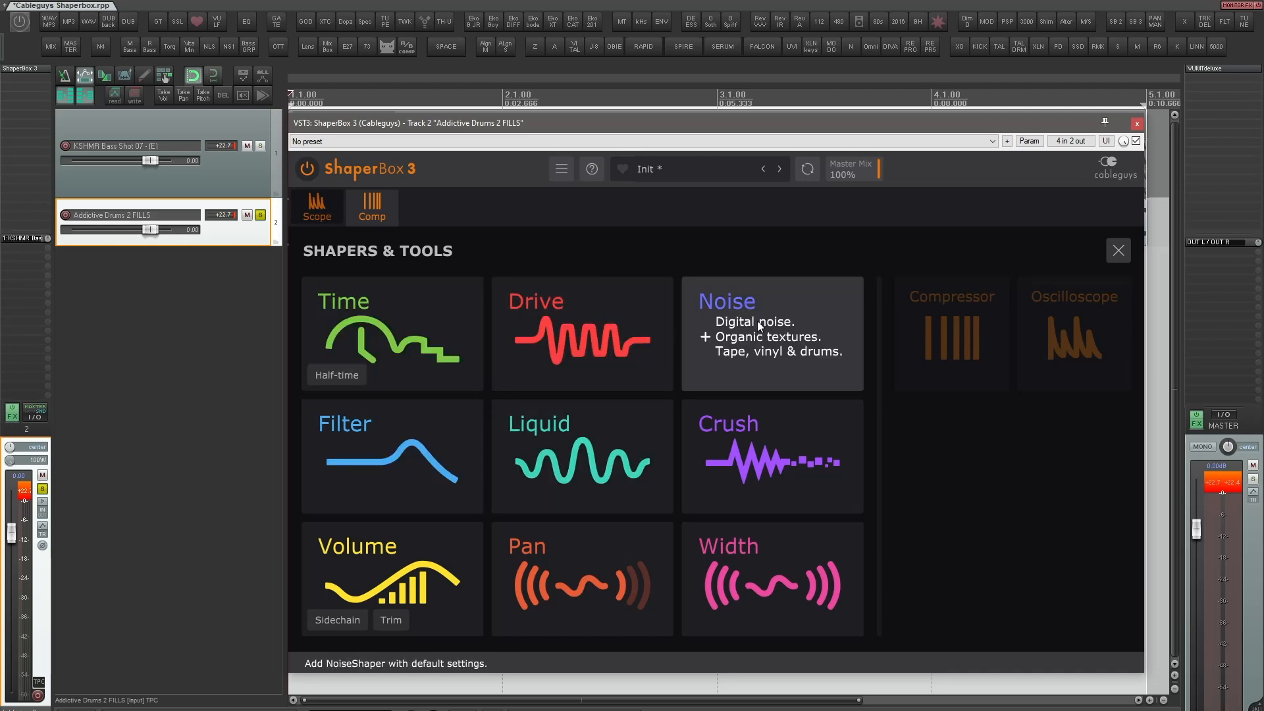
left_click(758, 352)
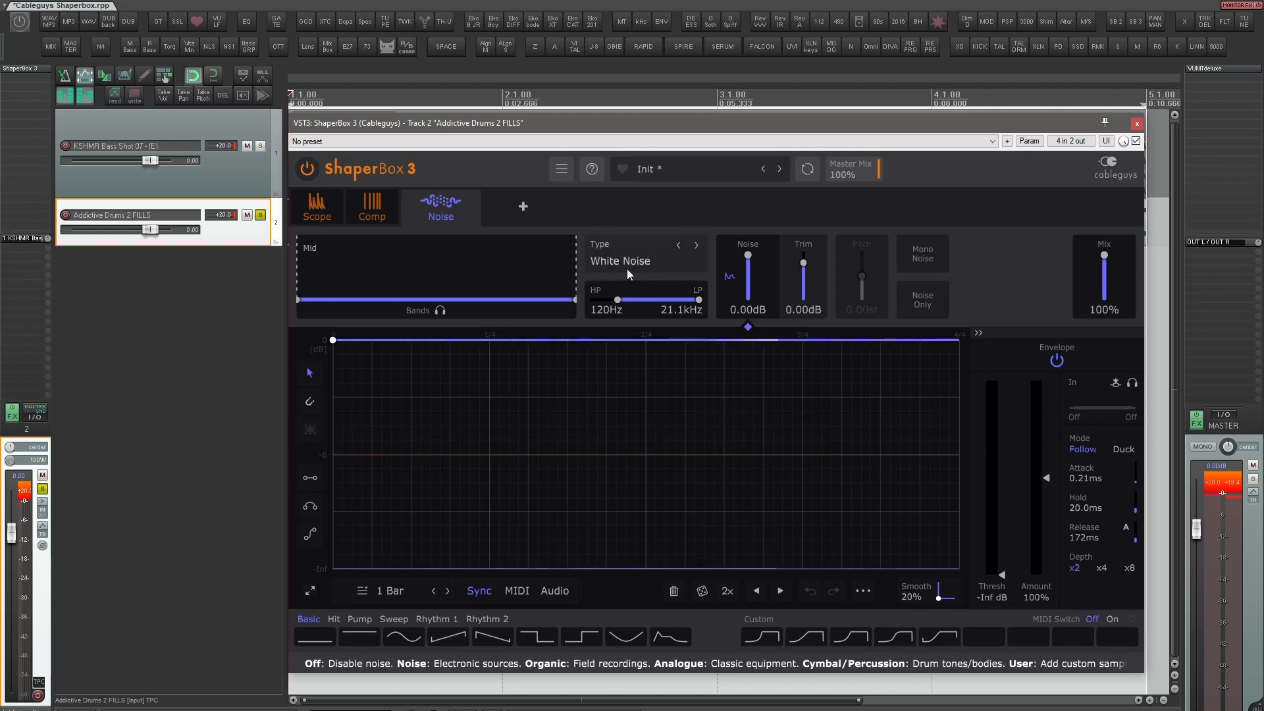
left_click(931, 309)
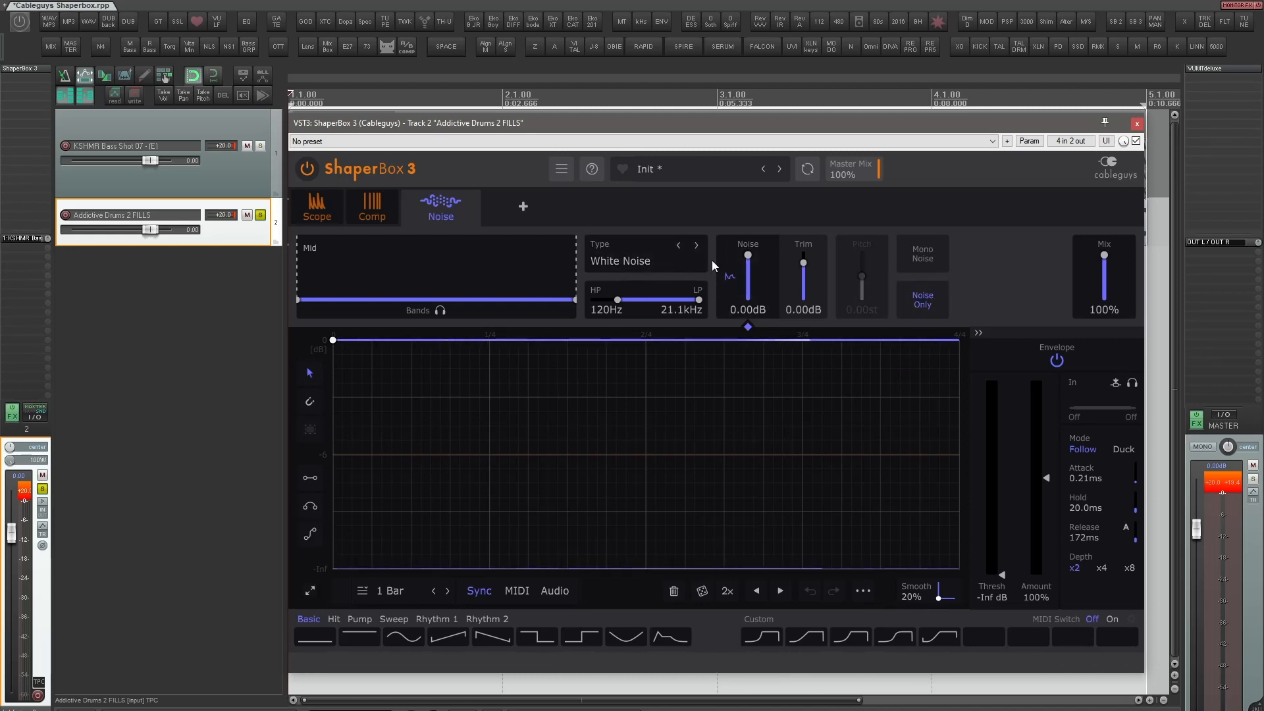
left_click(657, 264)
left_click(770, 230)
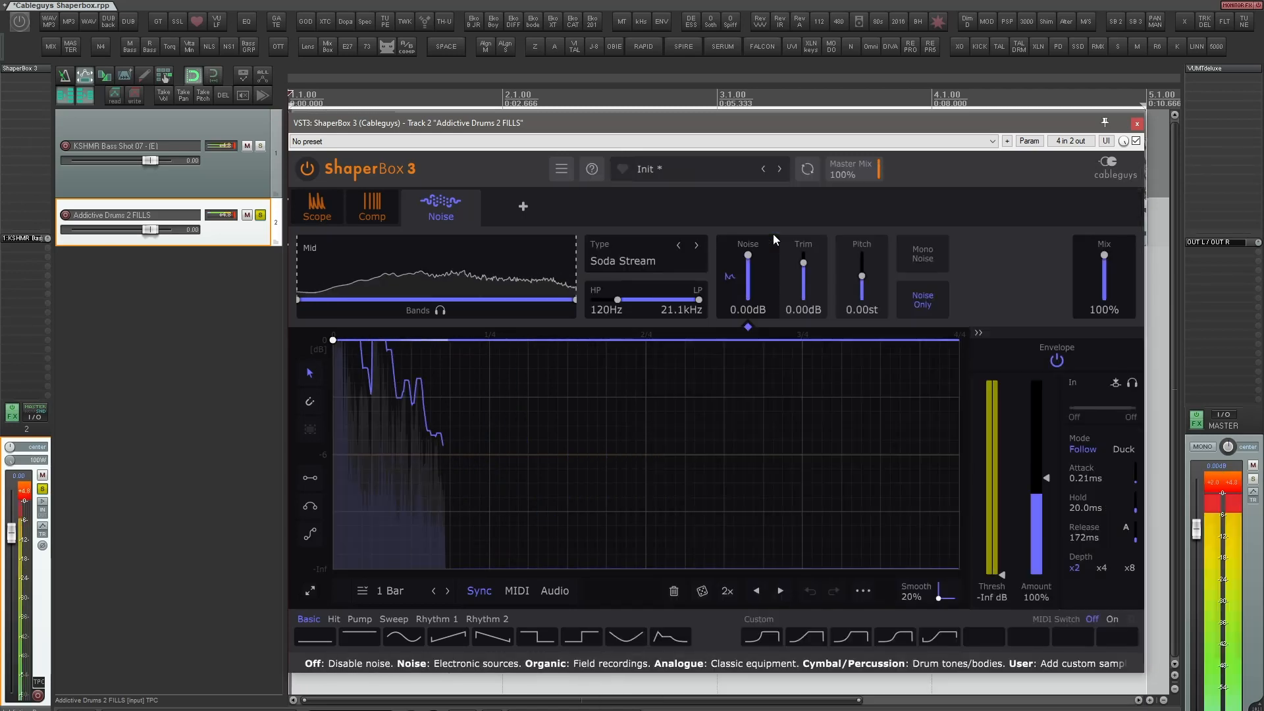
Audition Frying Eggs and Pouring Rice, lower the noise pitch to -16.32 st, and choose the Ball Meets Jar noise type
left_click(696, 246)
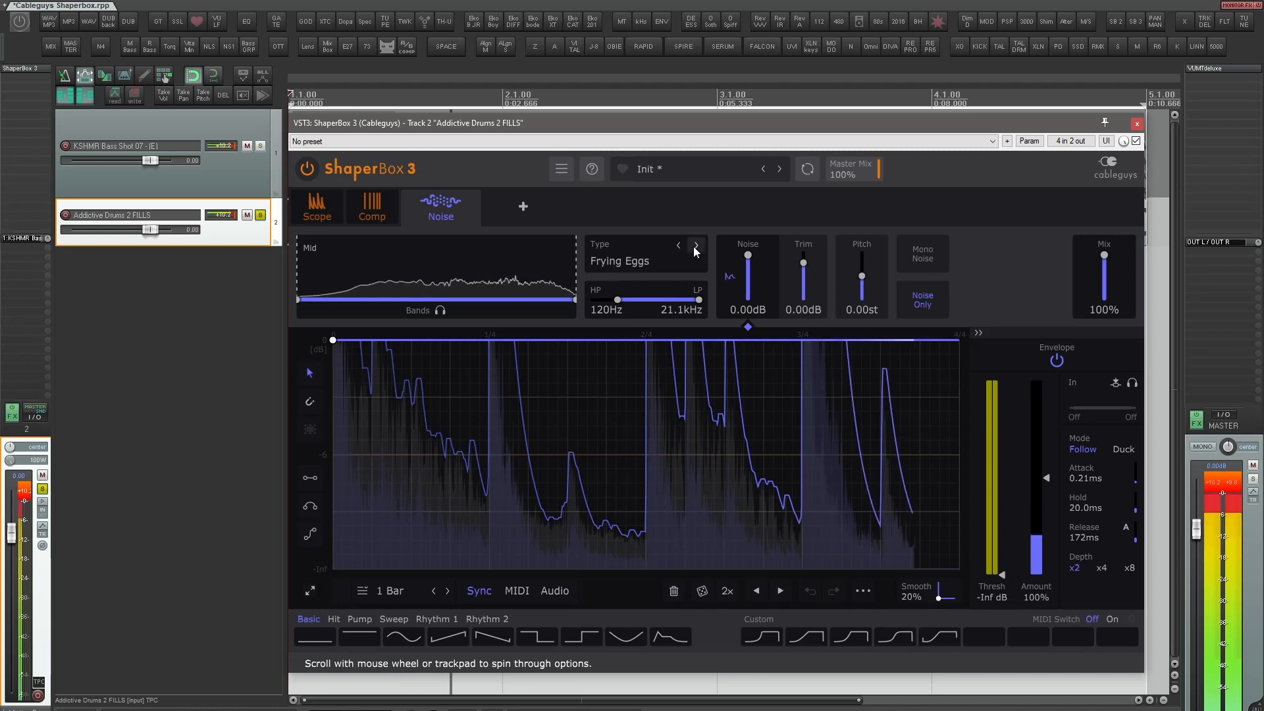
left_click(695, 247)
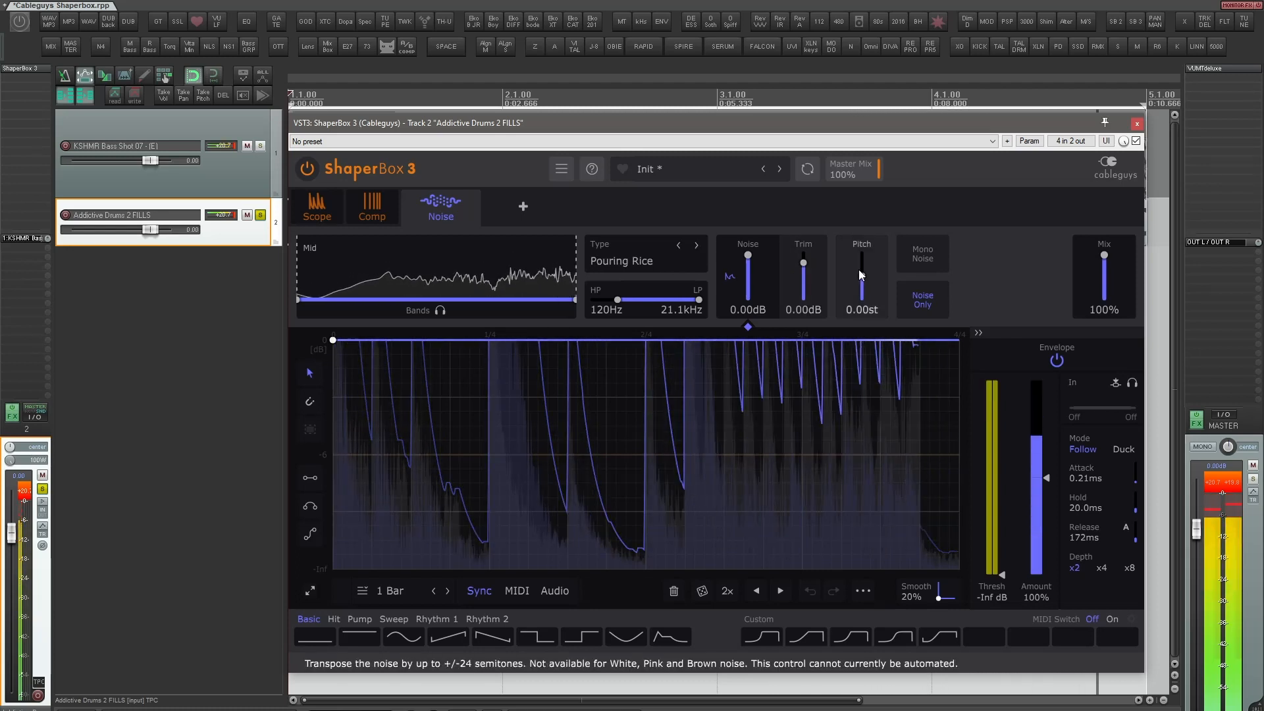
left_click_drag(862, 276, 862, 287)
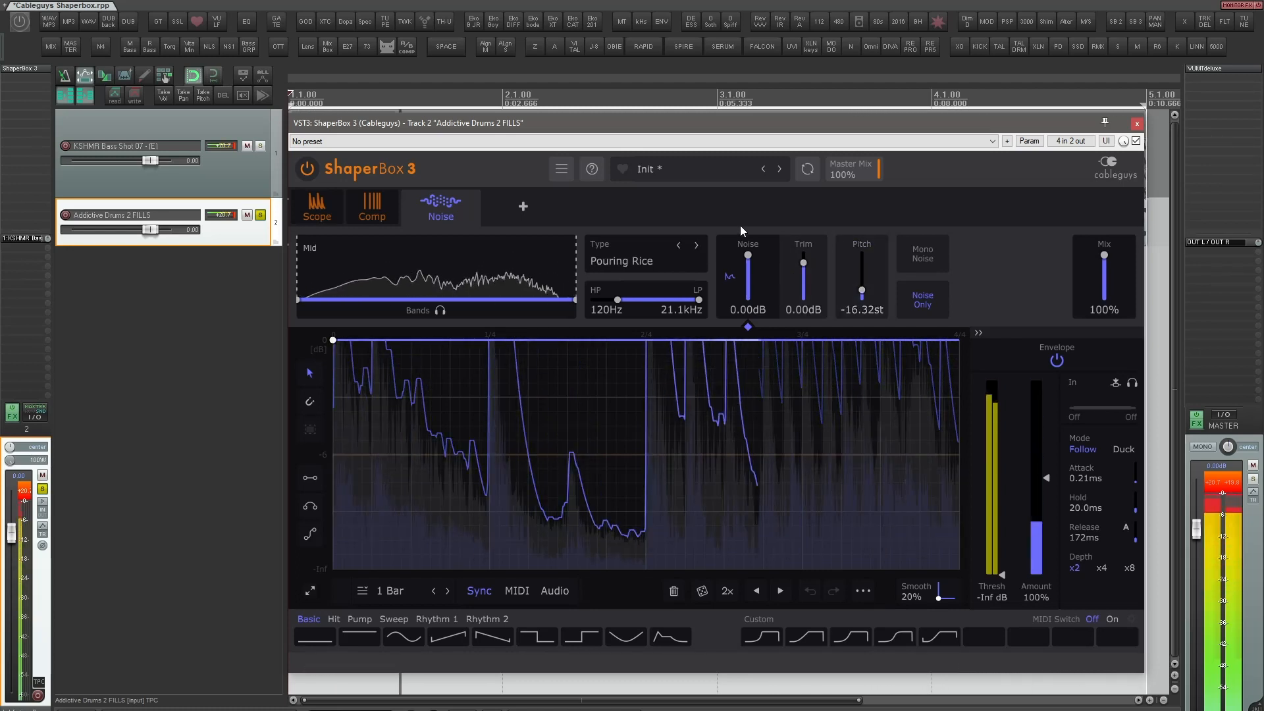
left_click(682, 247)
scroll(682, 246, "up", 2)
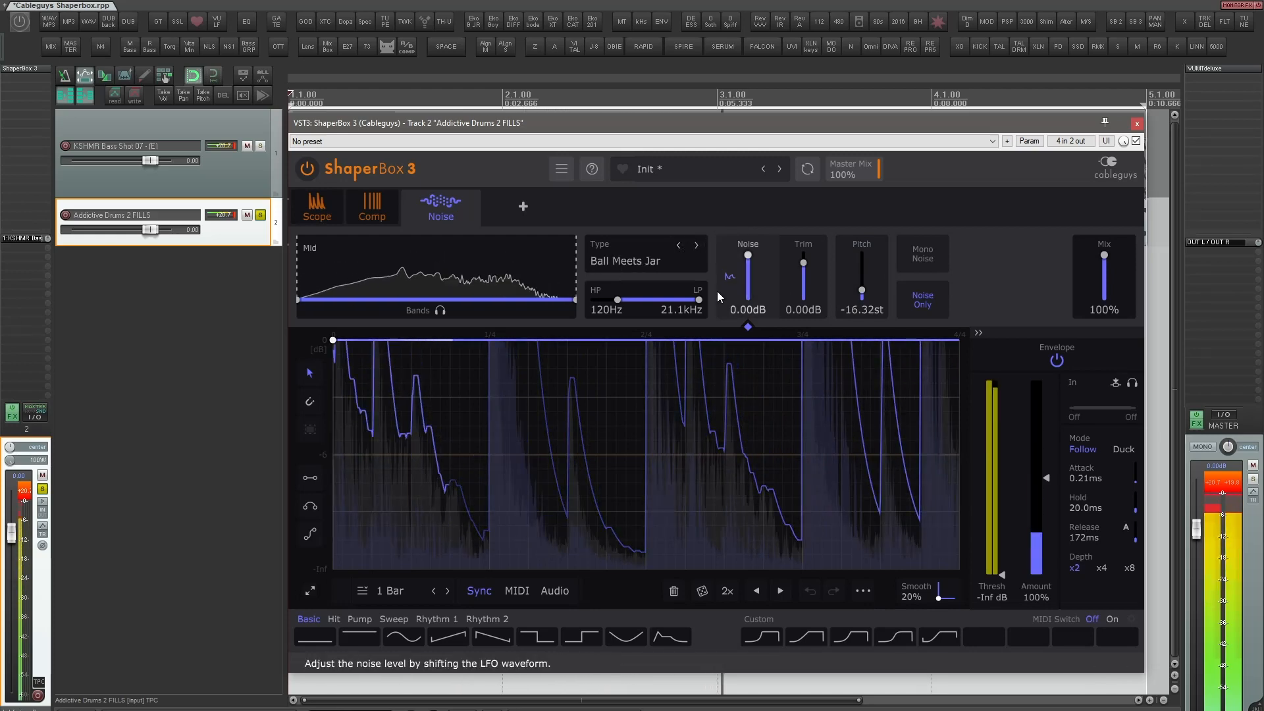
Filter the noise to 189 Hz high-pass and 7.32 kHz low-pass, and set its pitch to -0.24 st with Noise Only off
left_click_drag(622, 306, 684, 299)
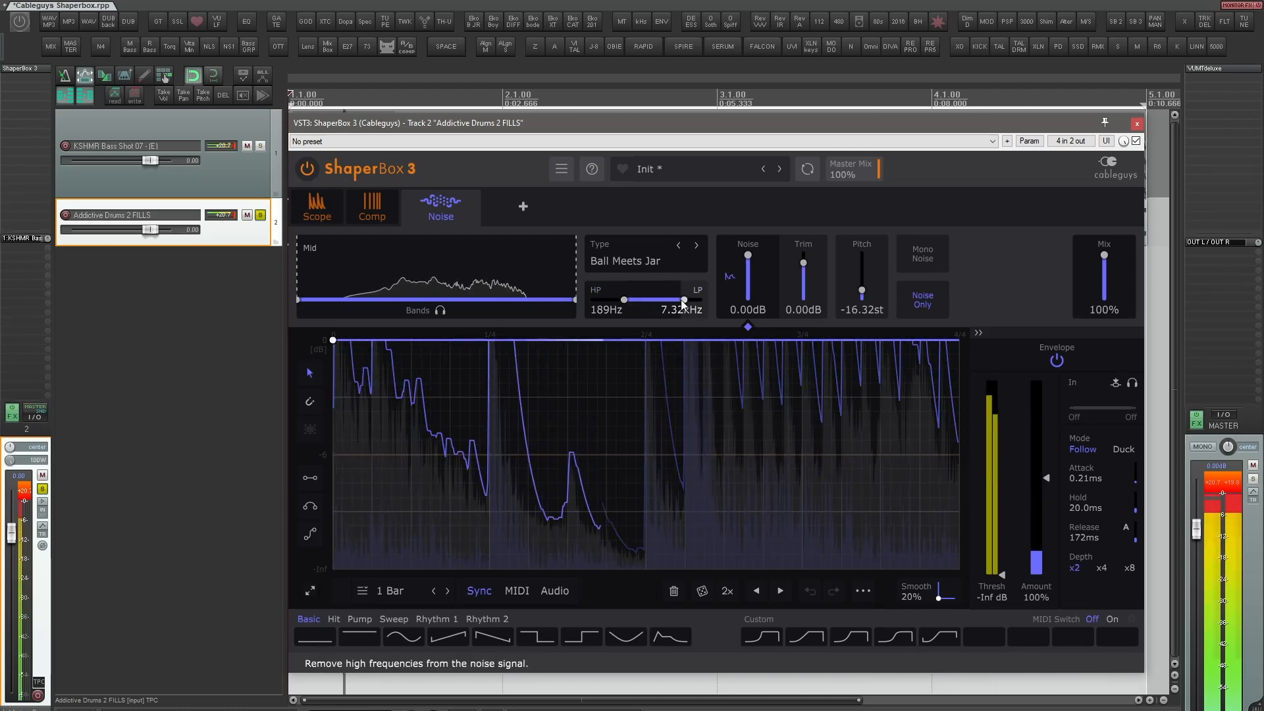
left_click(926, 298)
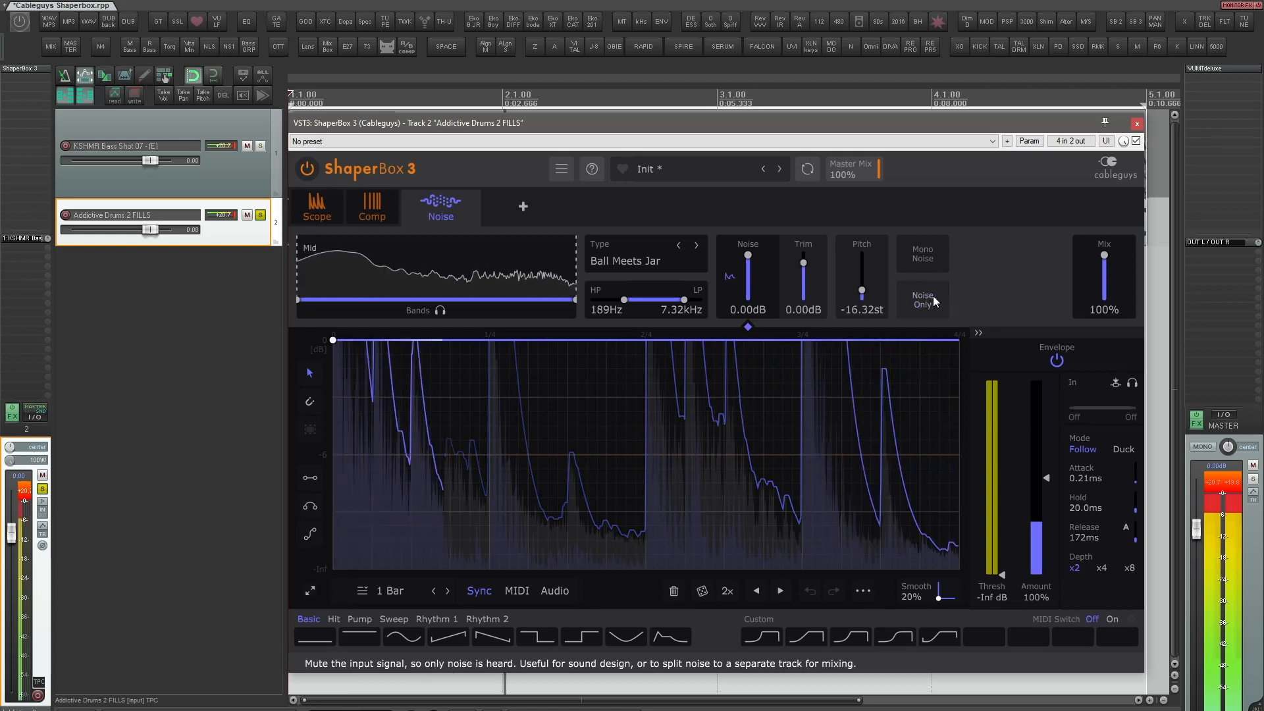
mouse_move(862, 290)
left_mouse_down()
mouse_move(862, 264)
mouse_move(862, 297)
mouse_move(862, 276)
left_mouse_up()
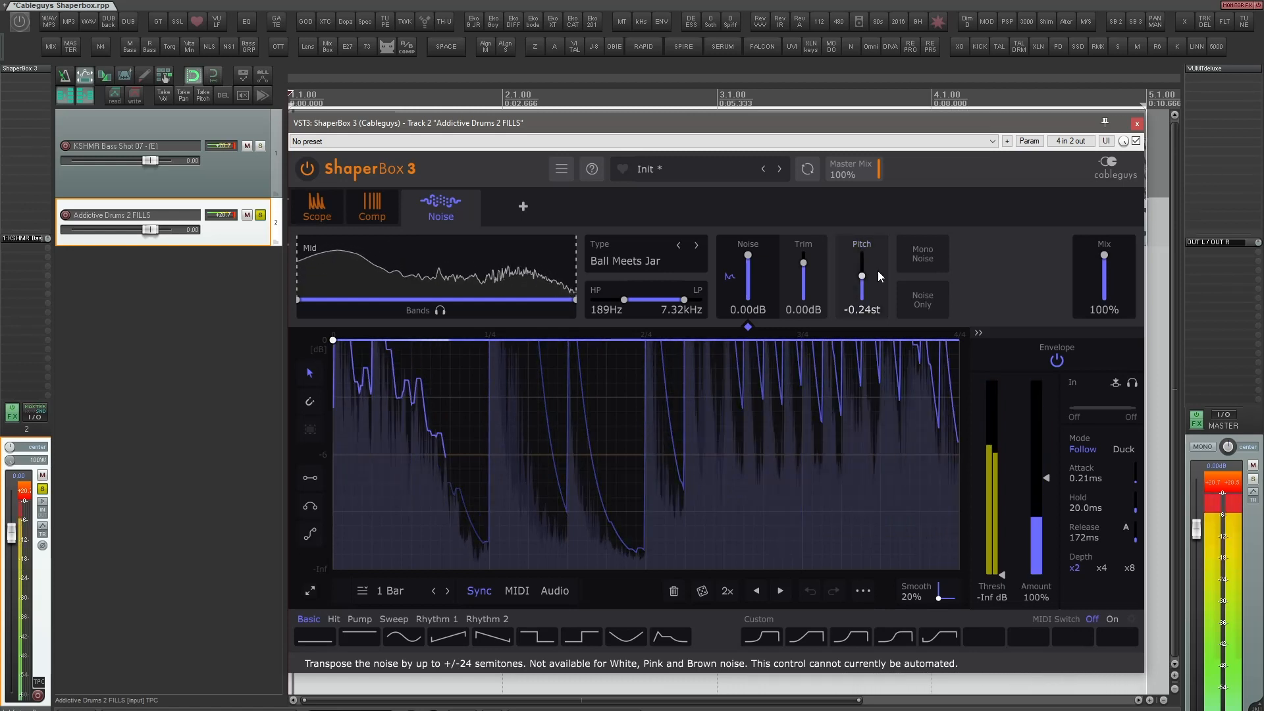
key("space")
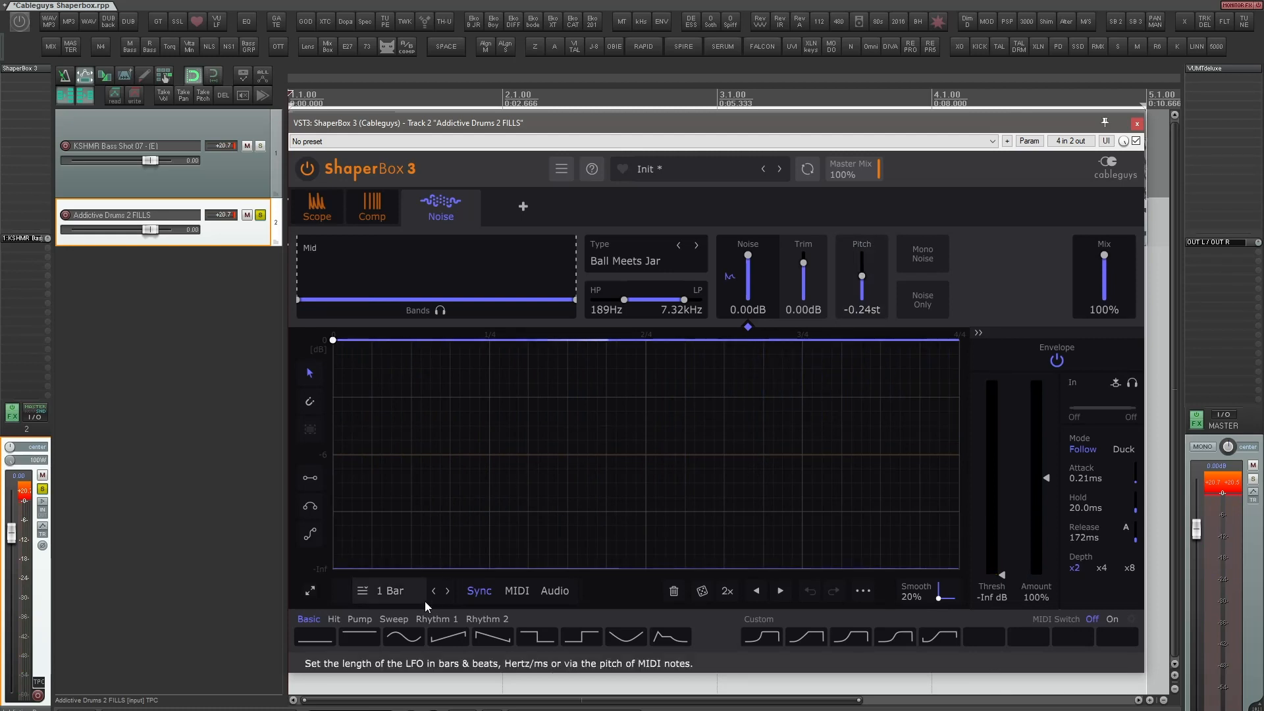
Audition several Rhythm 1 waveforms on the noise level with and without the drums, and apply the last waveform of the set
left_click(437, 619)
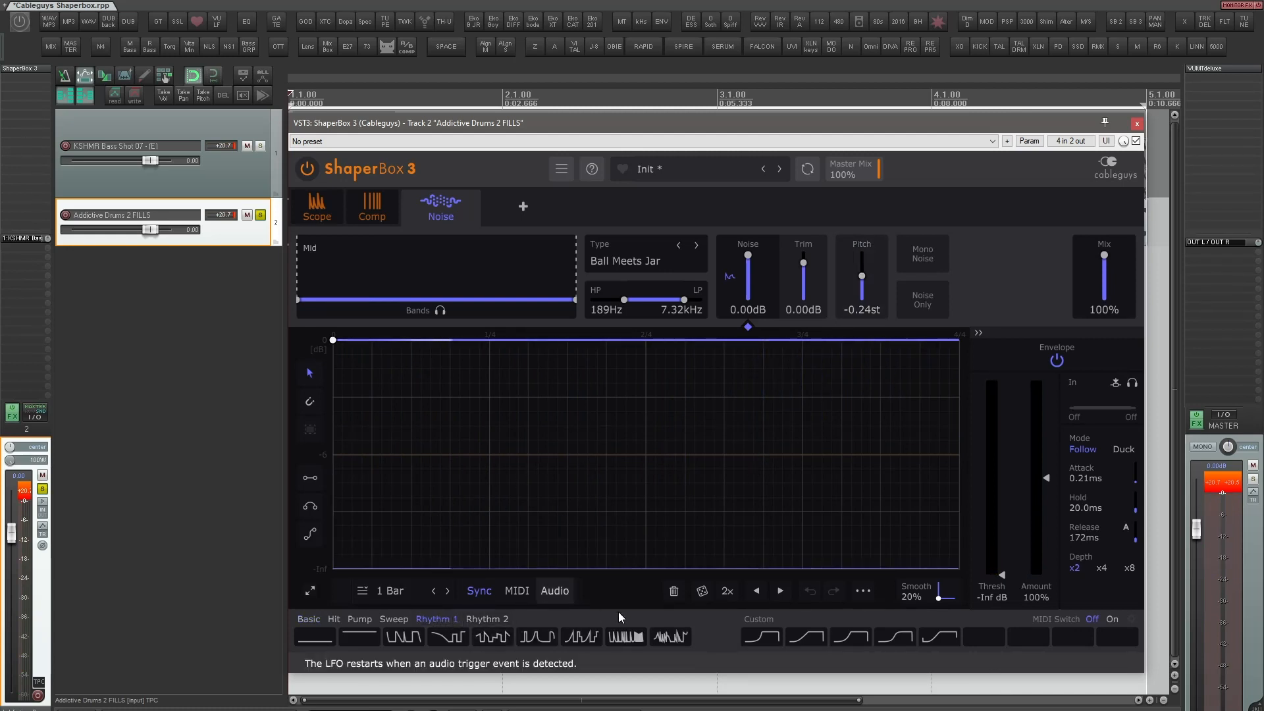
key("space")
left_click(634, 639)
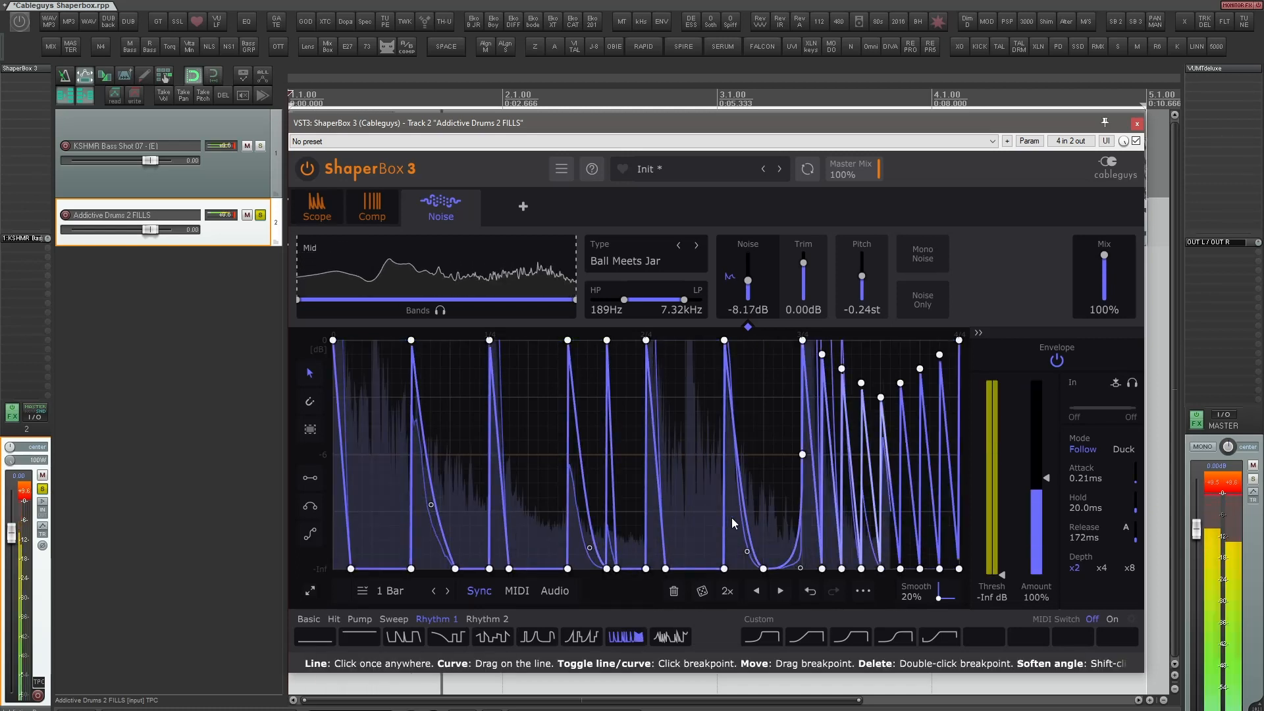
left_click(921, 299)
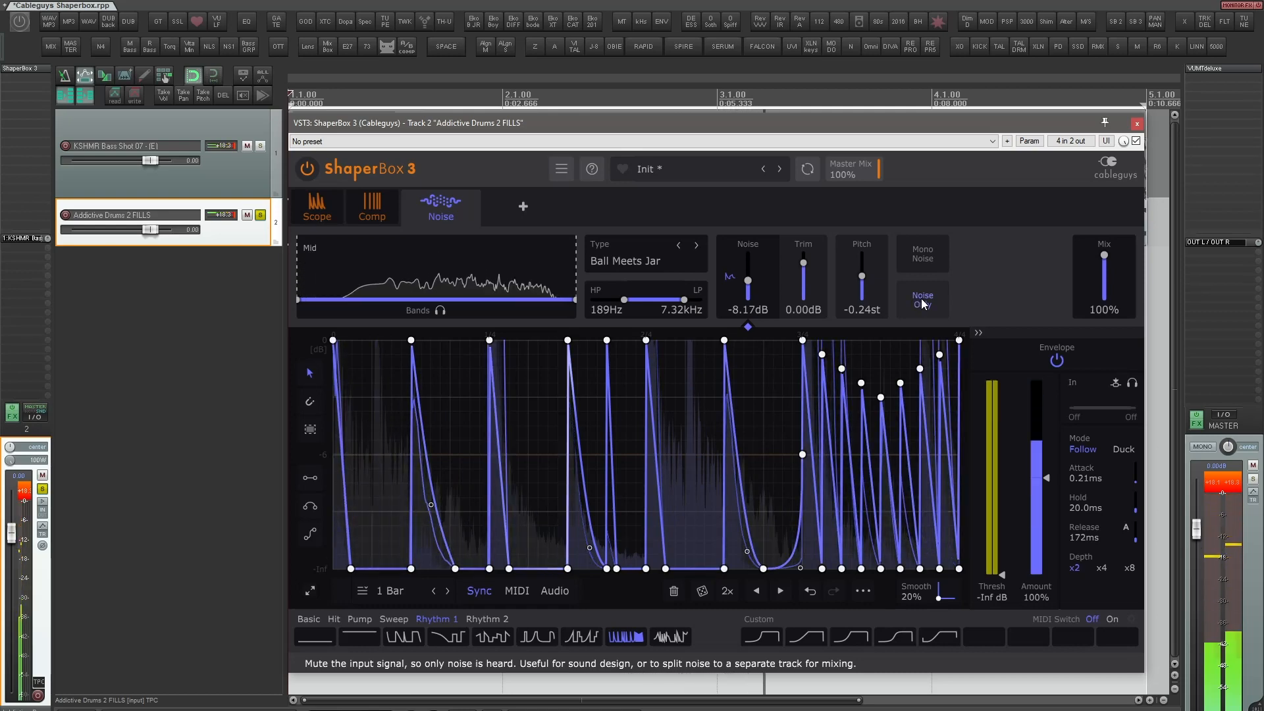
left_click(589, 635)
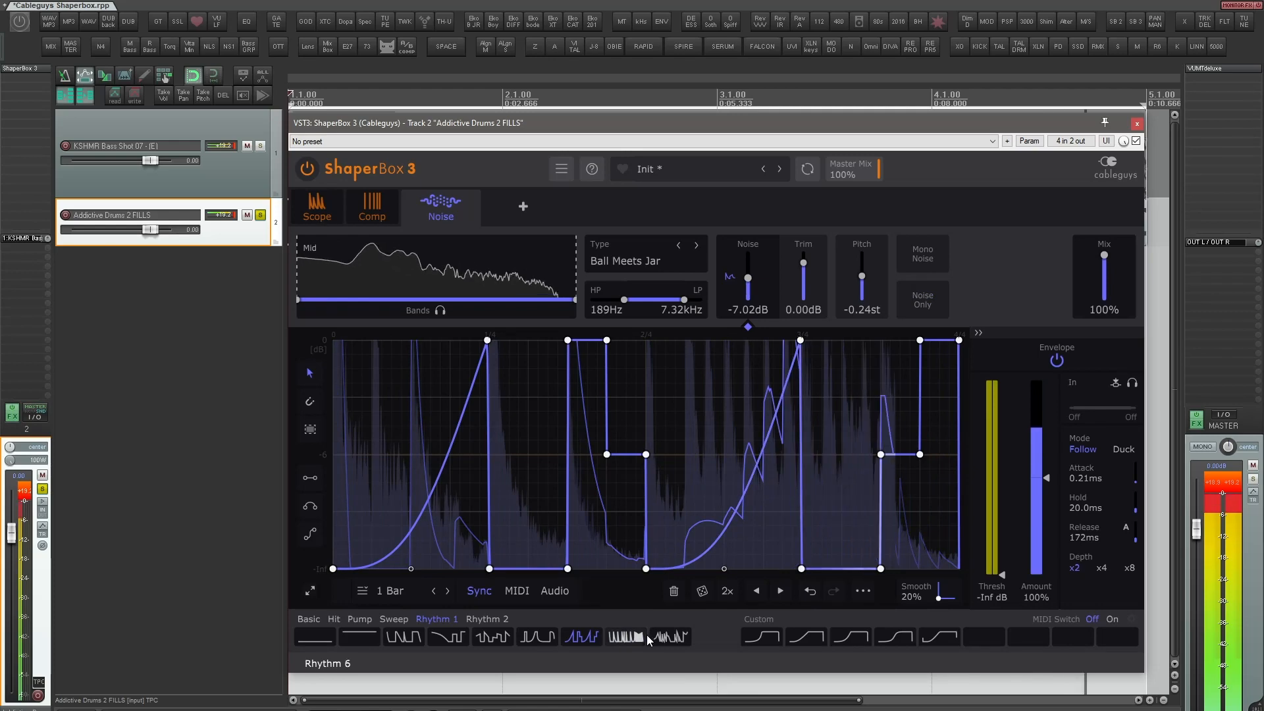
left_click(671, 637)
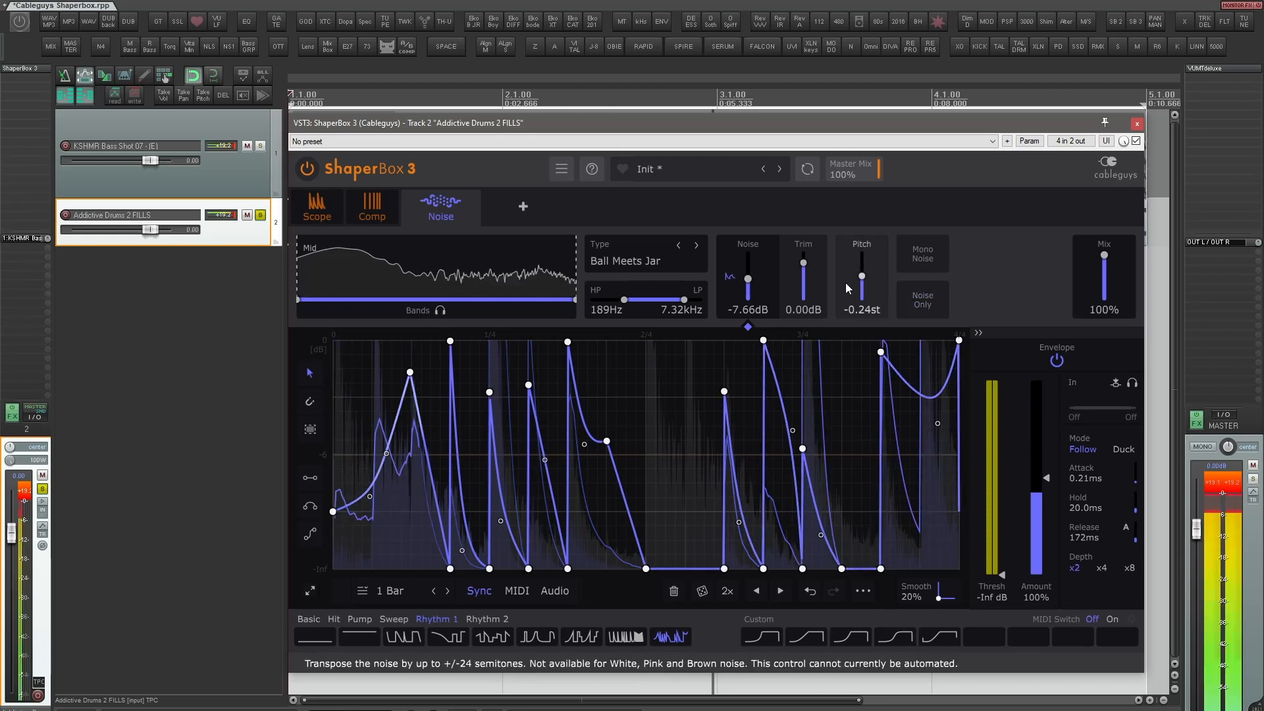
Switch the noise to Ice Palace at +10.80 st, and add a narrow peak between 2/4 and 3/4 in its waveform
left_click(677, 245)
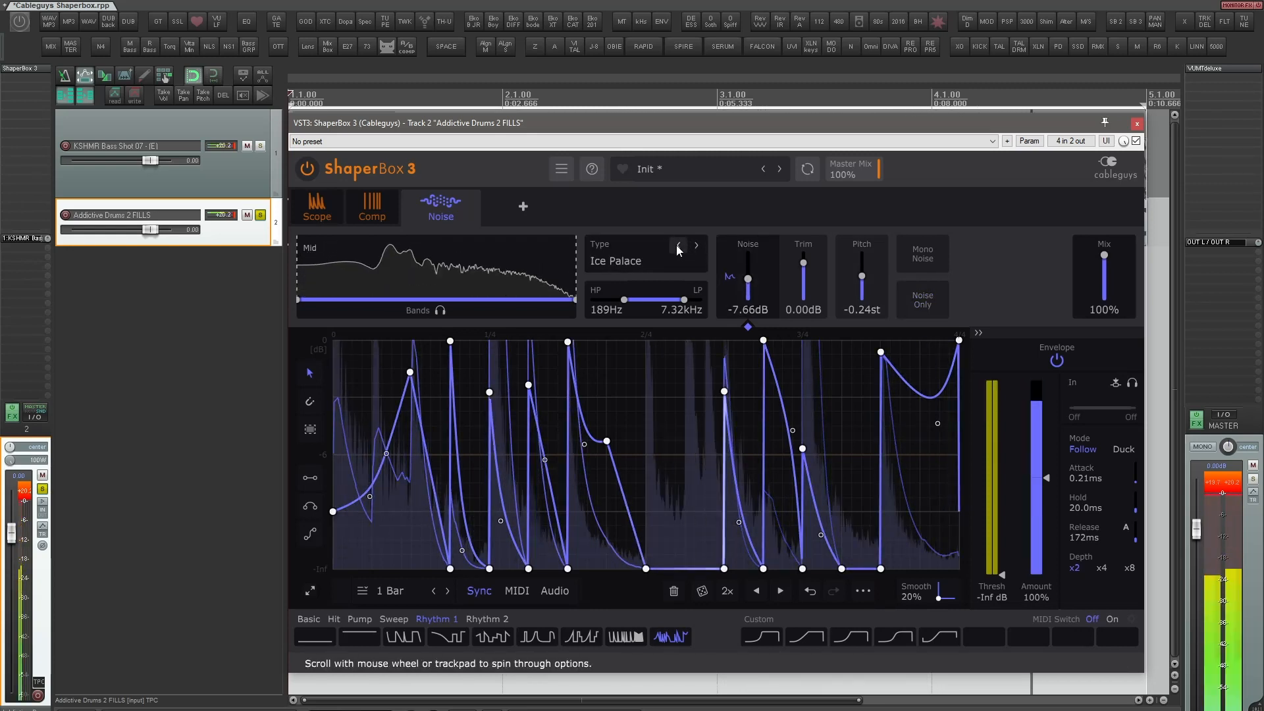
left_click_drag(863, 271, 856, 274)
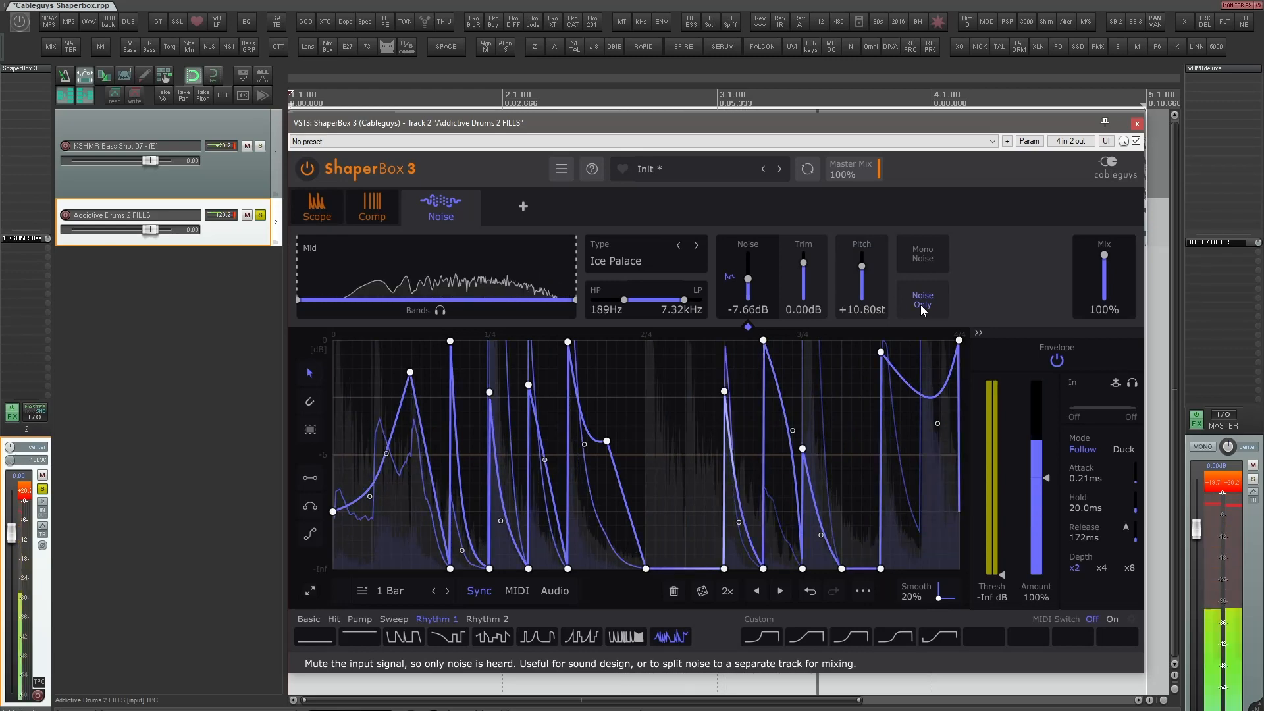
left_click(690, 355)
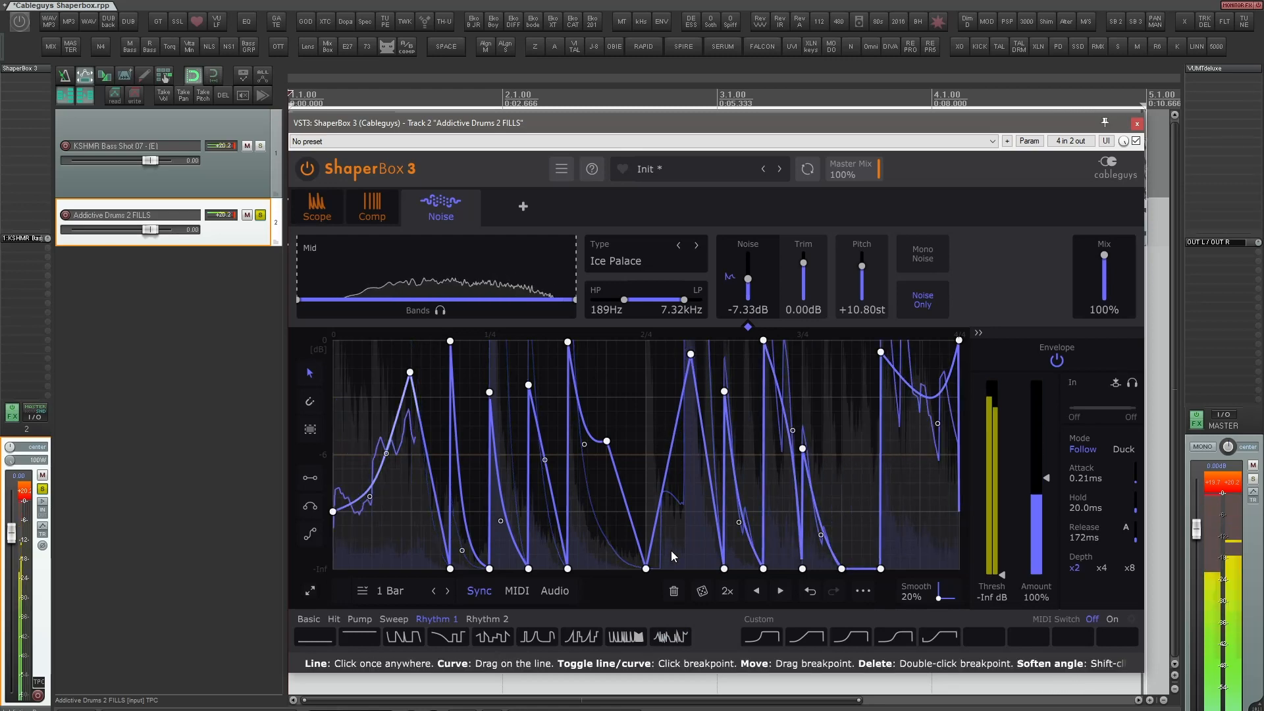
left_click_drag(673, 565, 708, 568)
left_click(708, 555)
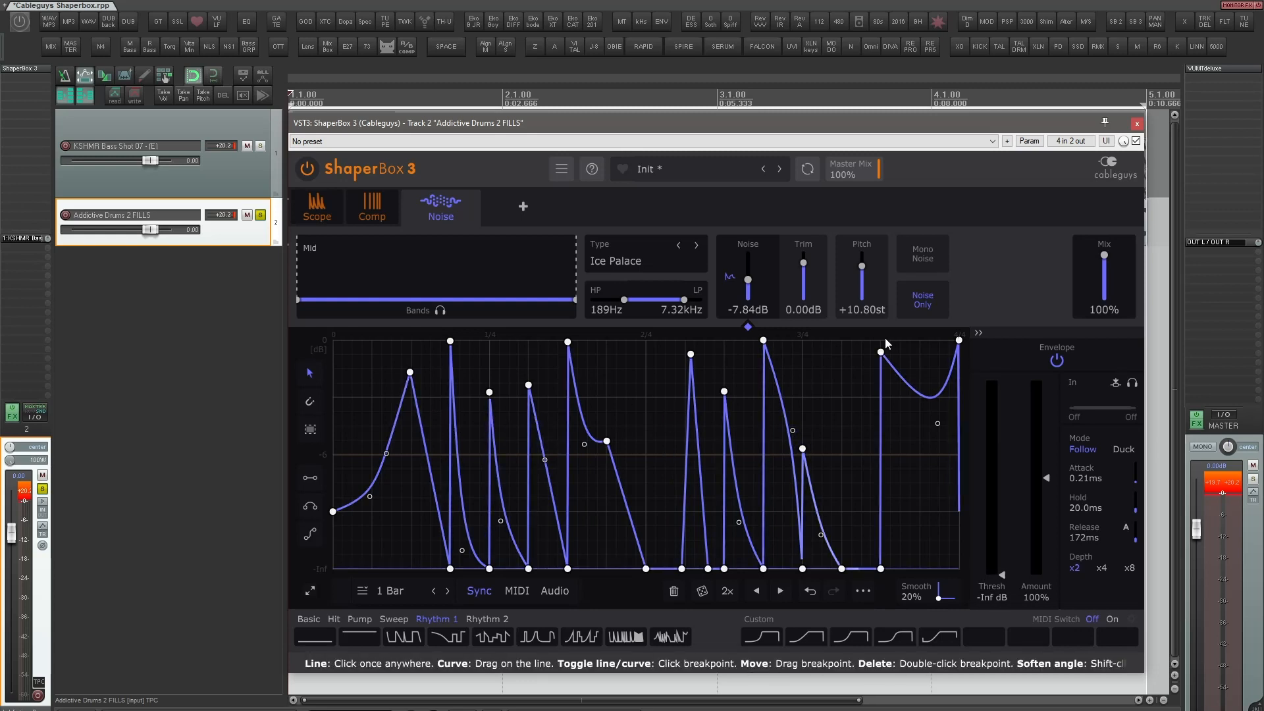
Bring the drums back by turning off Noise Only, and set the Noise shaper's mix to 46% during playback
left_click(930, 301)
key("space")
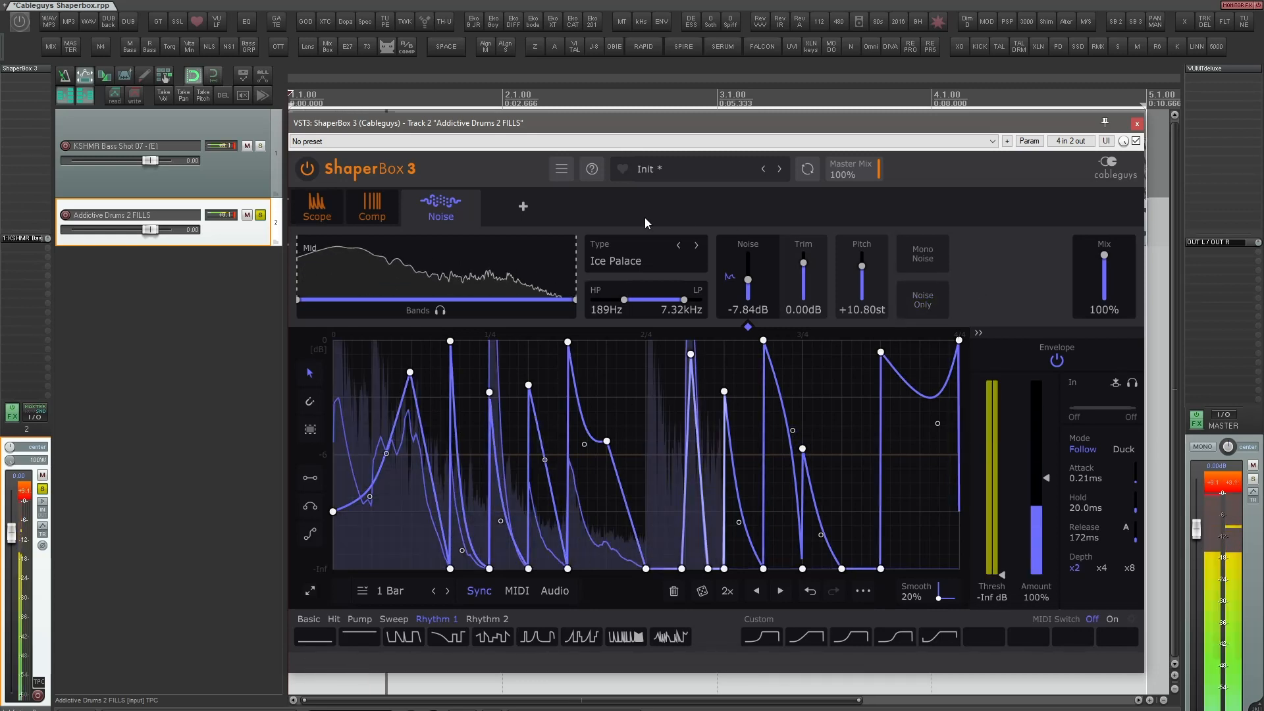
mouse_move(1104, 254)
left_mouse_down()
mouse_move(1104, 296)
mouse_move(1104, 278)
left_mouse_up()
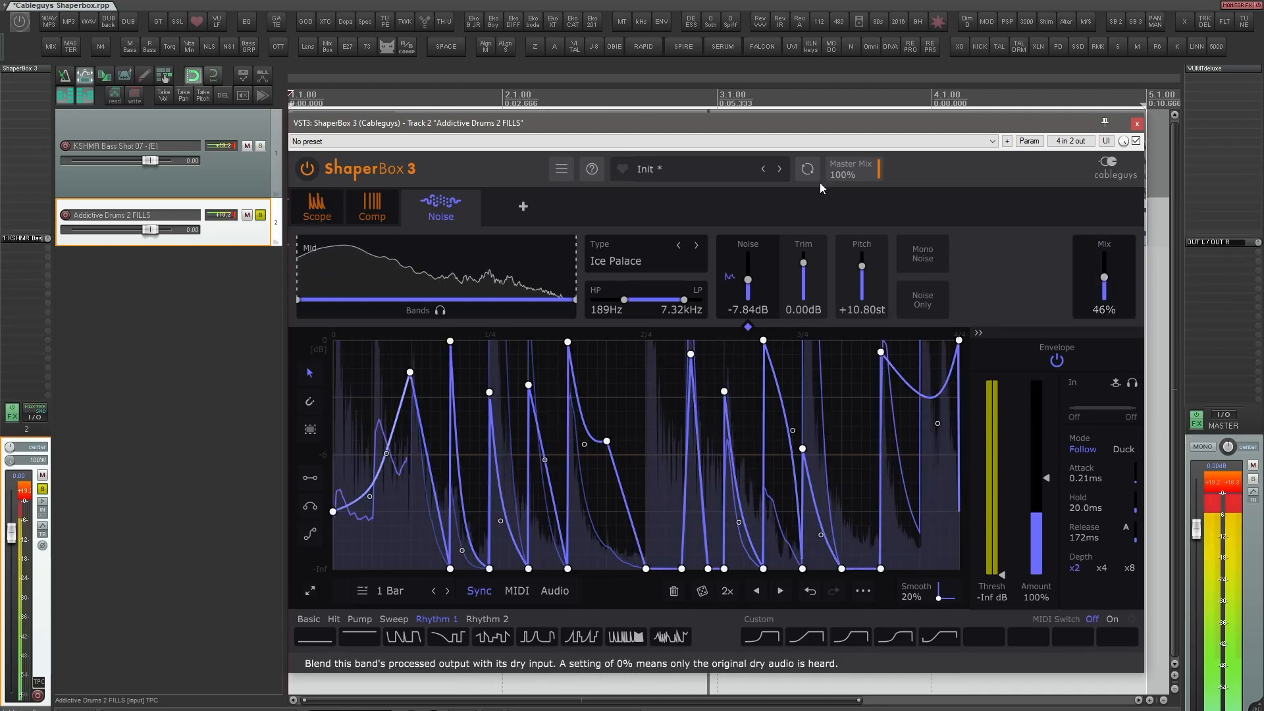
Add a Drive shaper and set its Drive amount to 29% with the Soft Clip style while listening to the drums
left_click(525, 207)
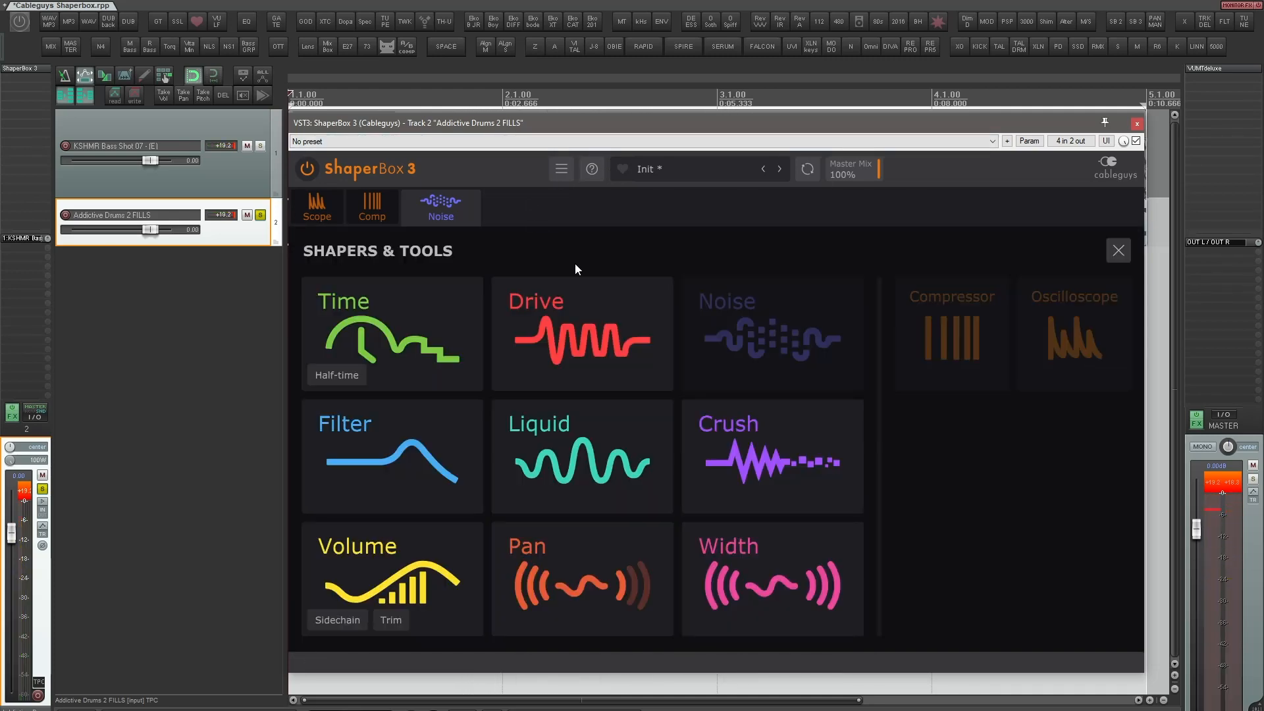
left_click(584, 323)
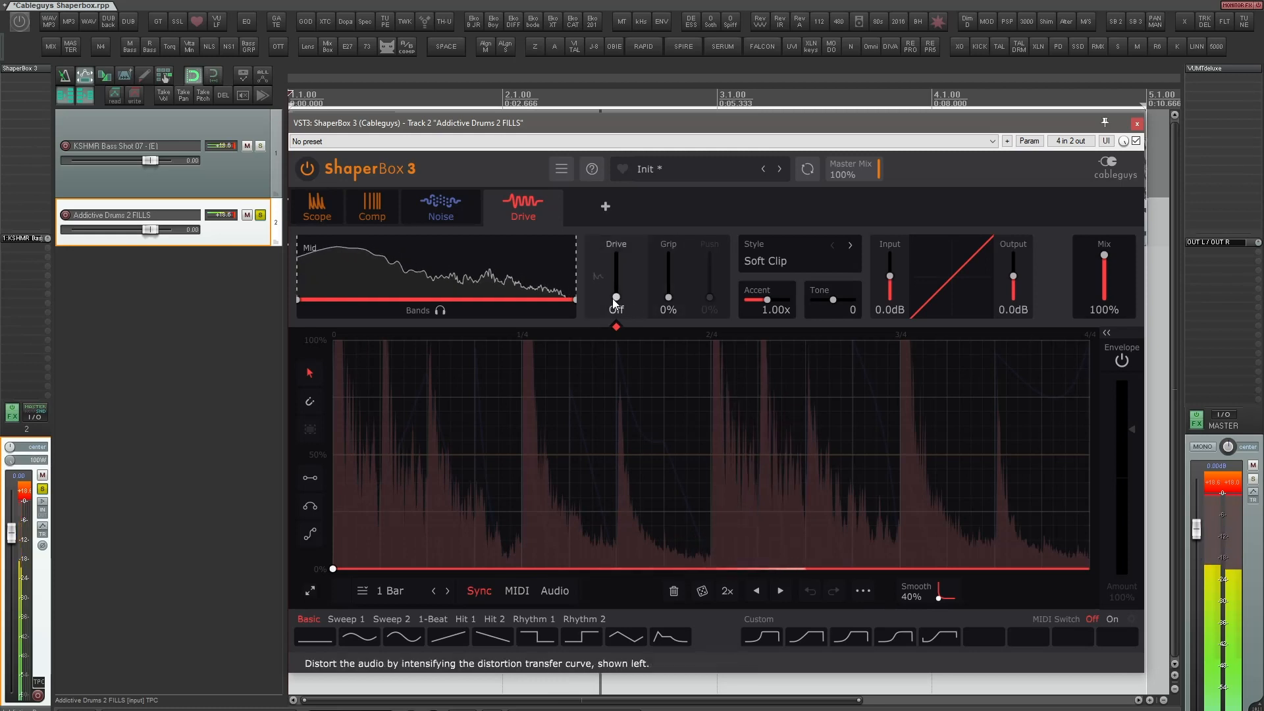
mouse_move(614, 297)
left_mouse_down()
mouse_move(615, 261)
mouse_move(616, 284)
left_mouse_up()
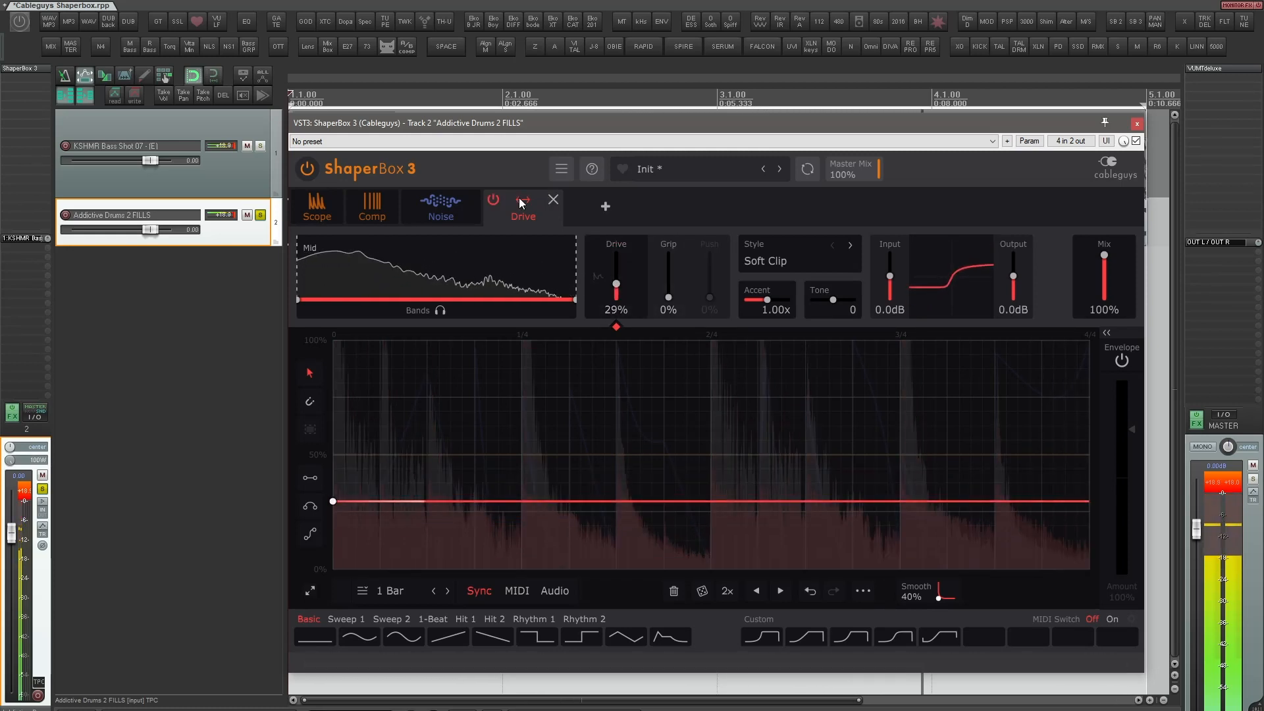
key("space")
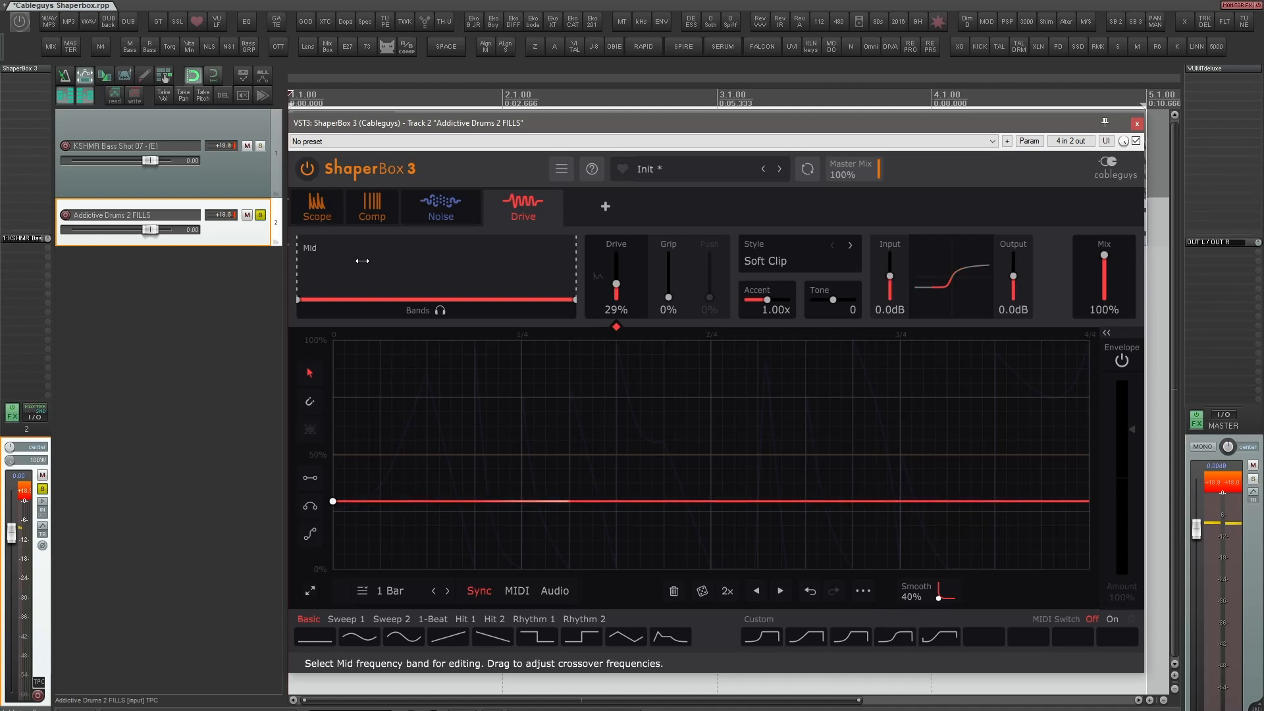
Split the Drive shaper into three bands with crossovers at 280 Hz and 2.11 kHz, soloing the mid band briefly while listening
left_click_drag(345, 270, 385, 271)
key("space")
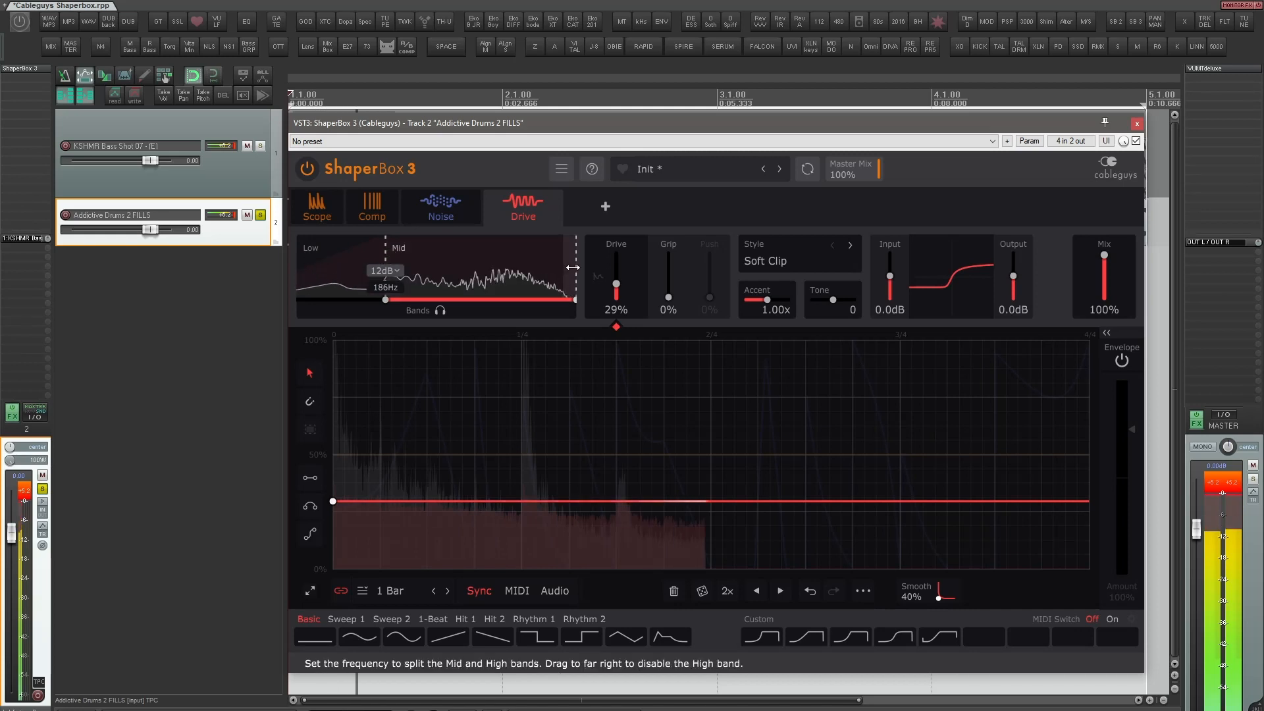
left_click(440, 310)
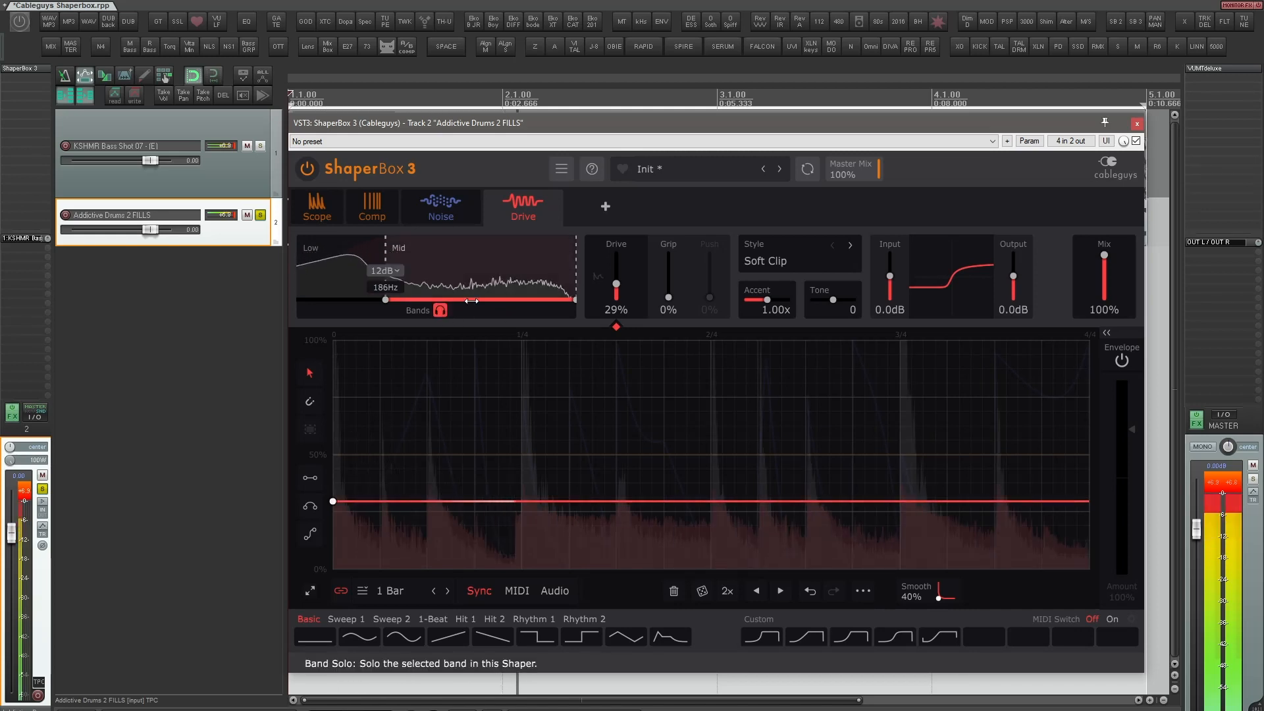
left_click_drag(540, 277, 484, 277)
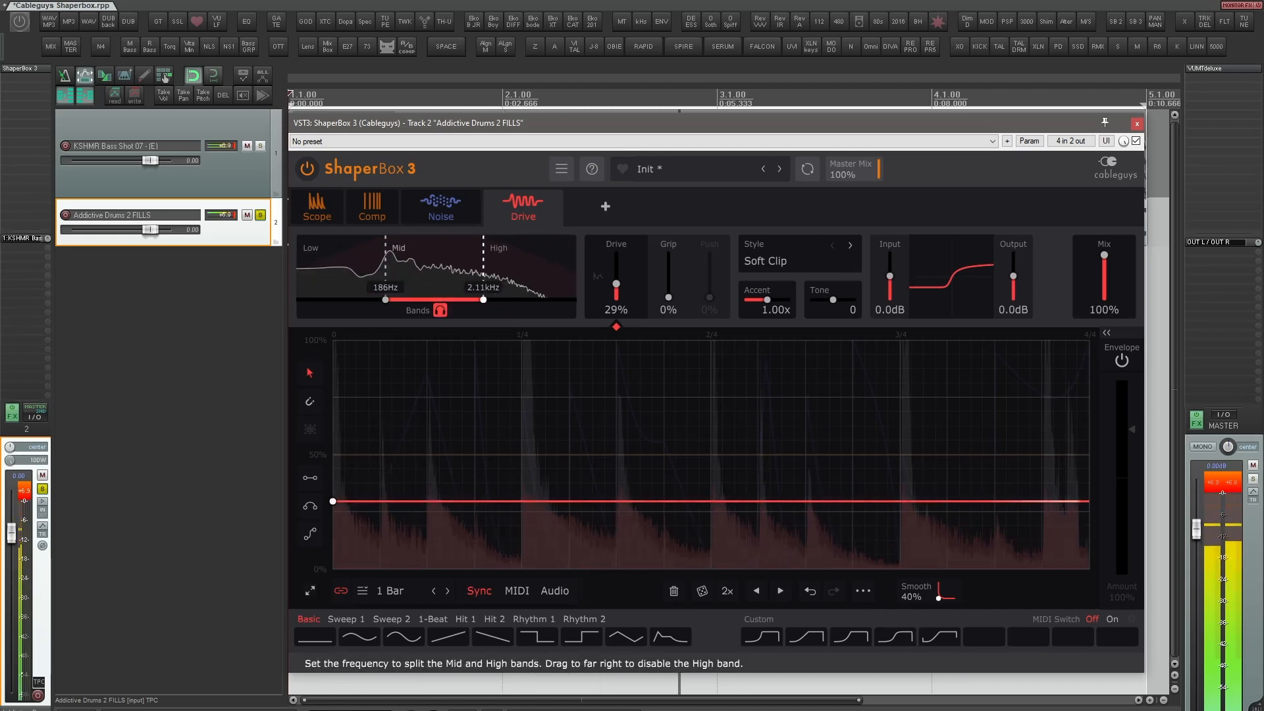
left_click(440, 310)
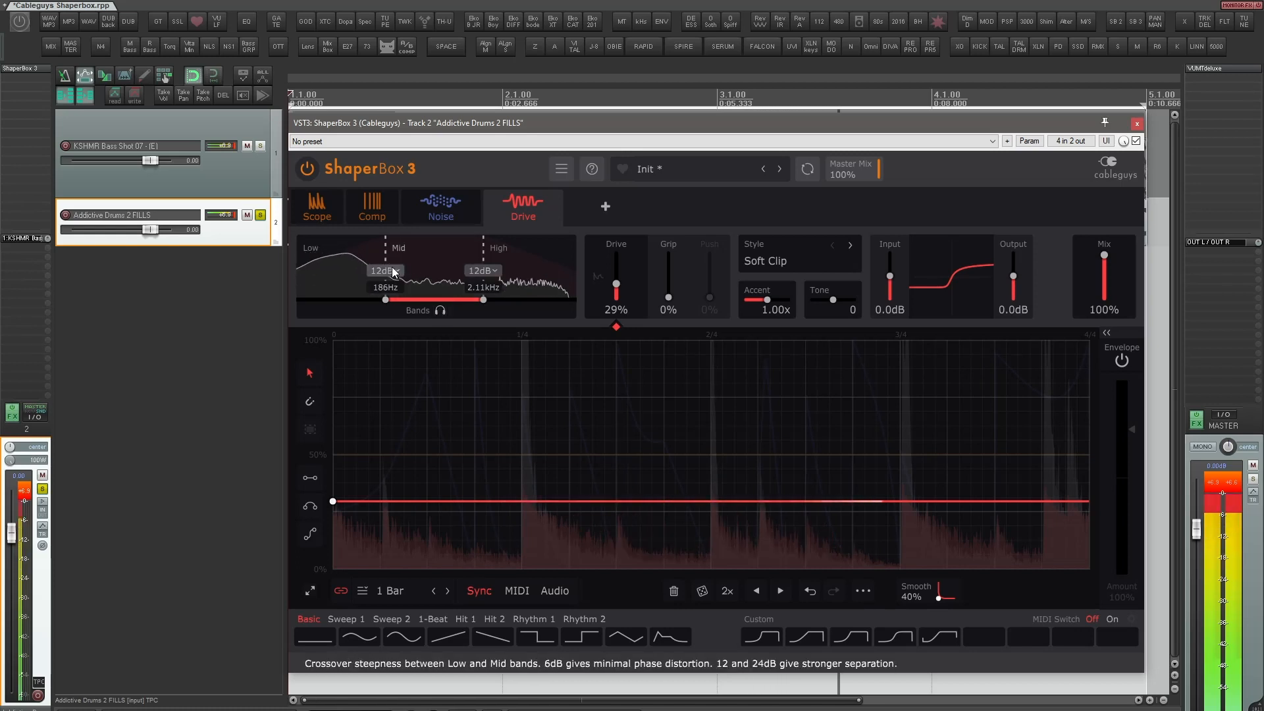
left_click_drag(385, 299, 408, 299)
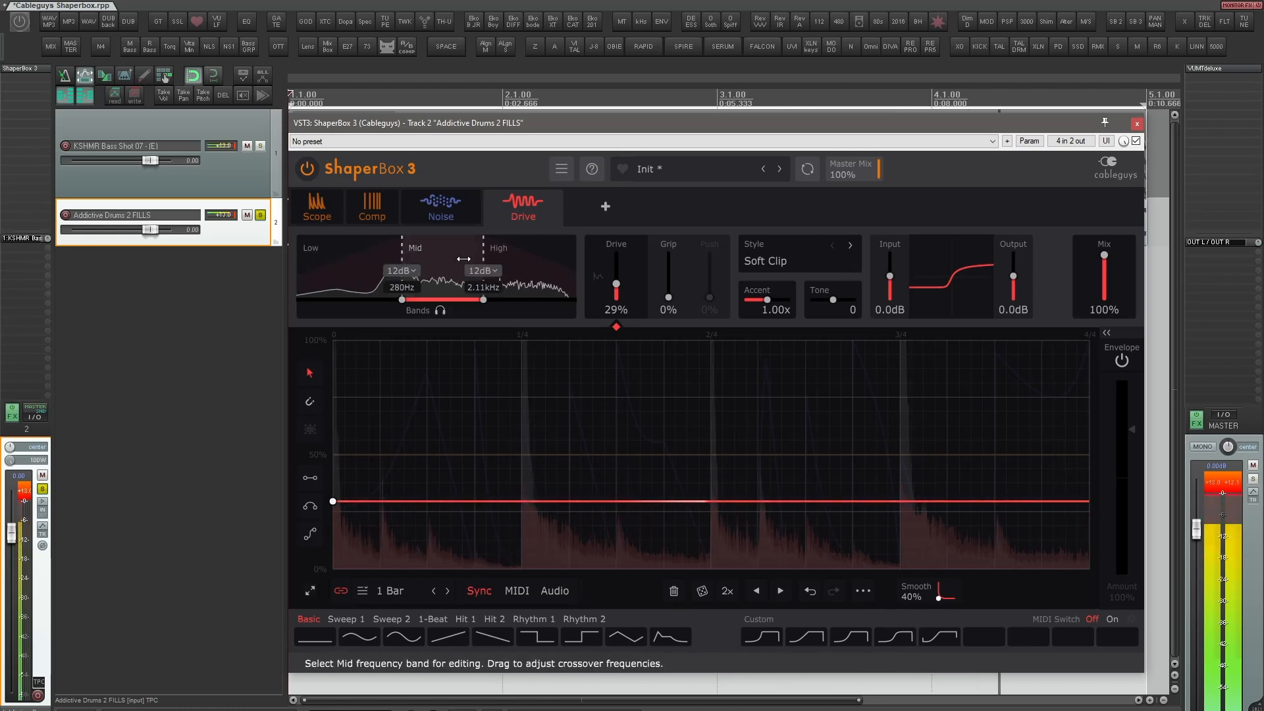
Set the mid band's Accent to 1.76x and Tone to -74, and compare the drums with ShaperBox bypassed and active
left_click_drag(761, 298, 836, 303)
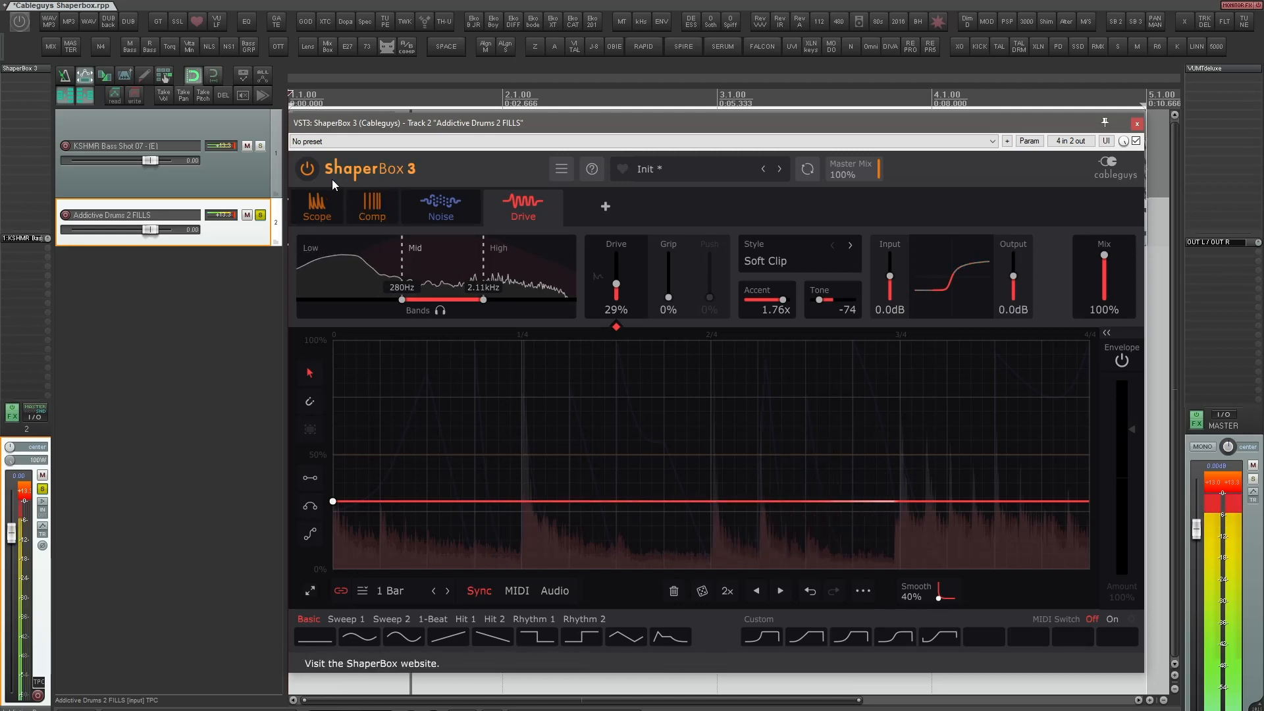
key("space")
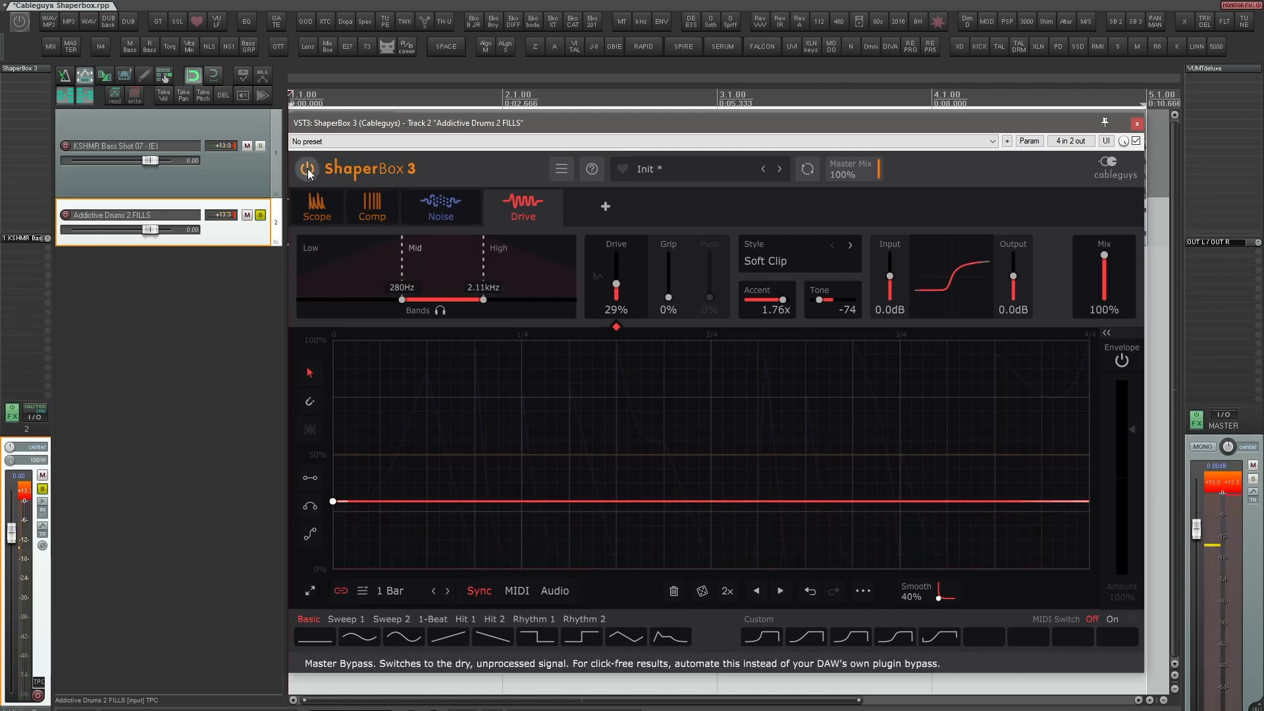
left_click(306, 172)
key("space")
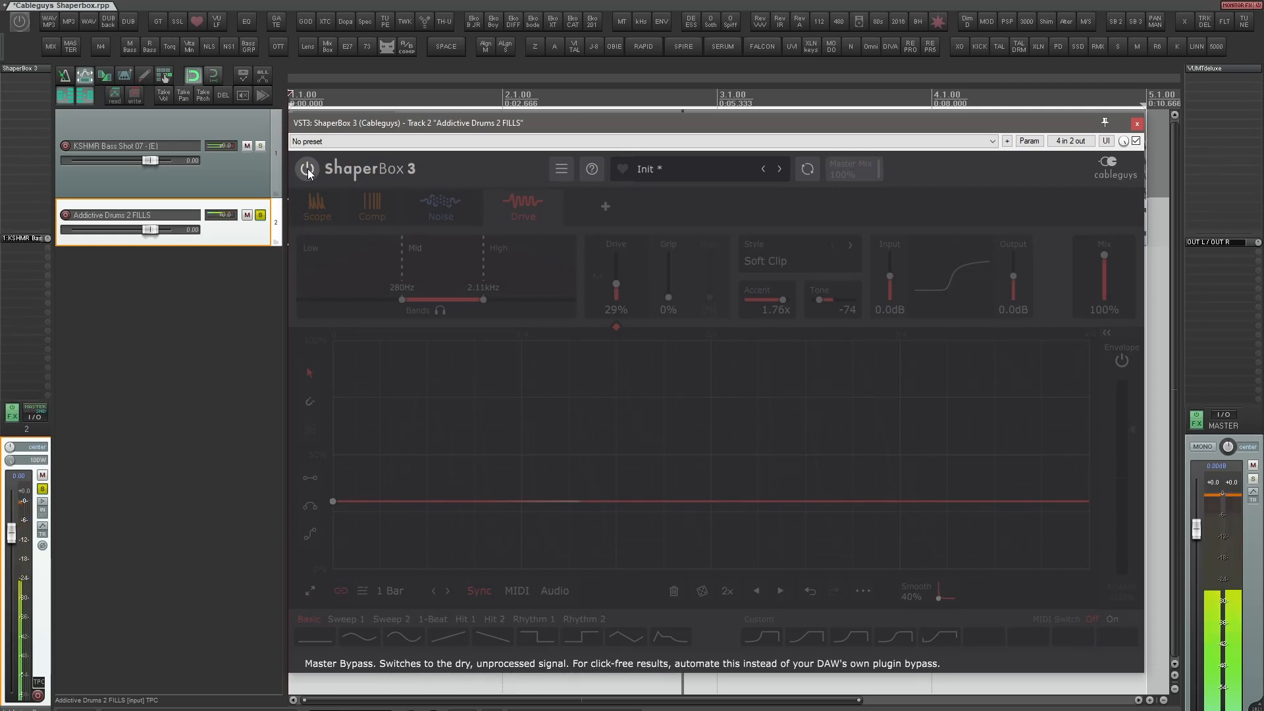
left_click(308, 173)
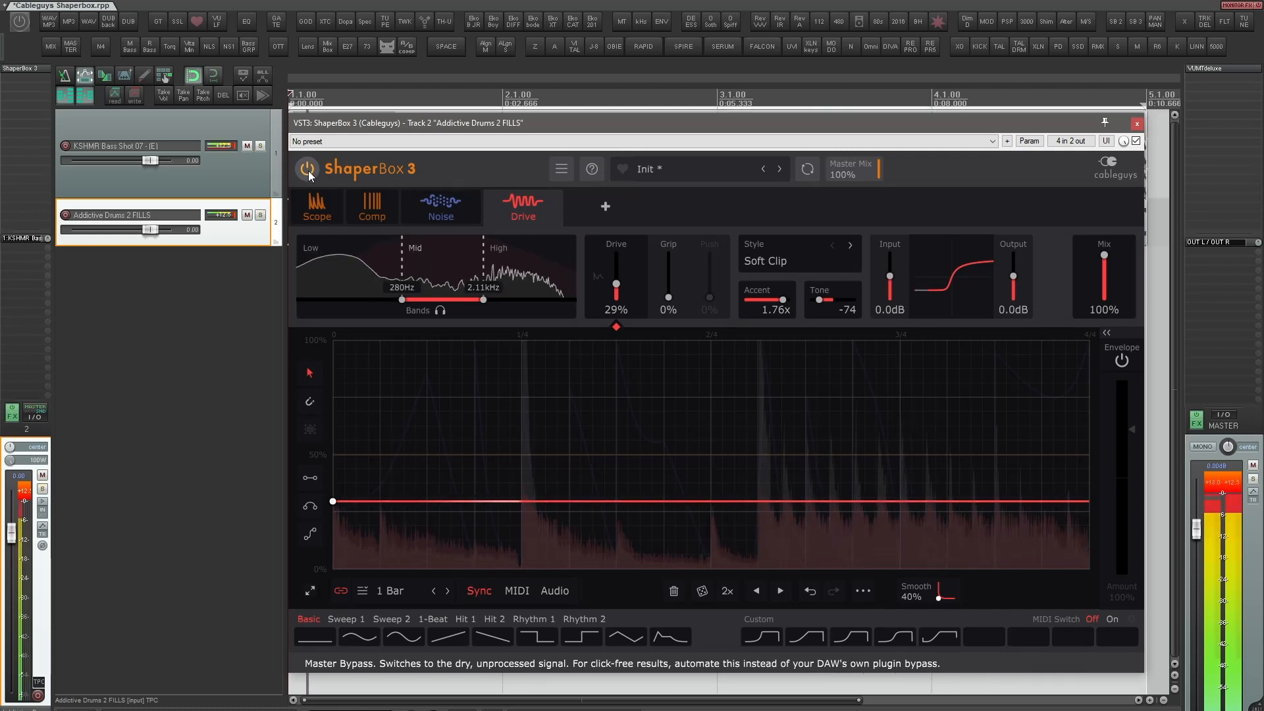
Compare the bass and drums together in the mixer with ShaperBox 3 bypassed and active on both tracks
left_click(246, 185)
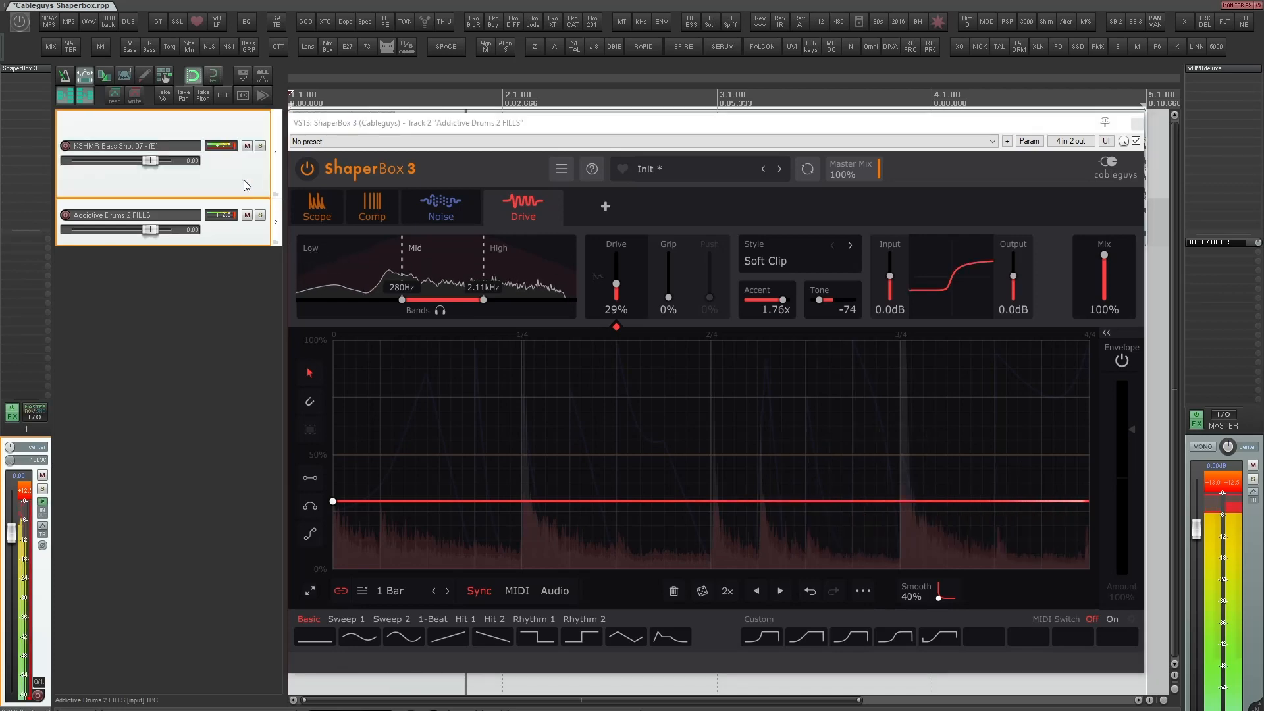
key("ctrl+m")
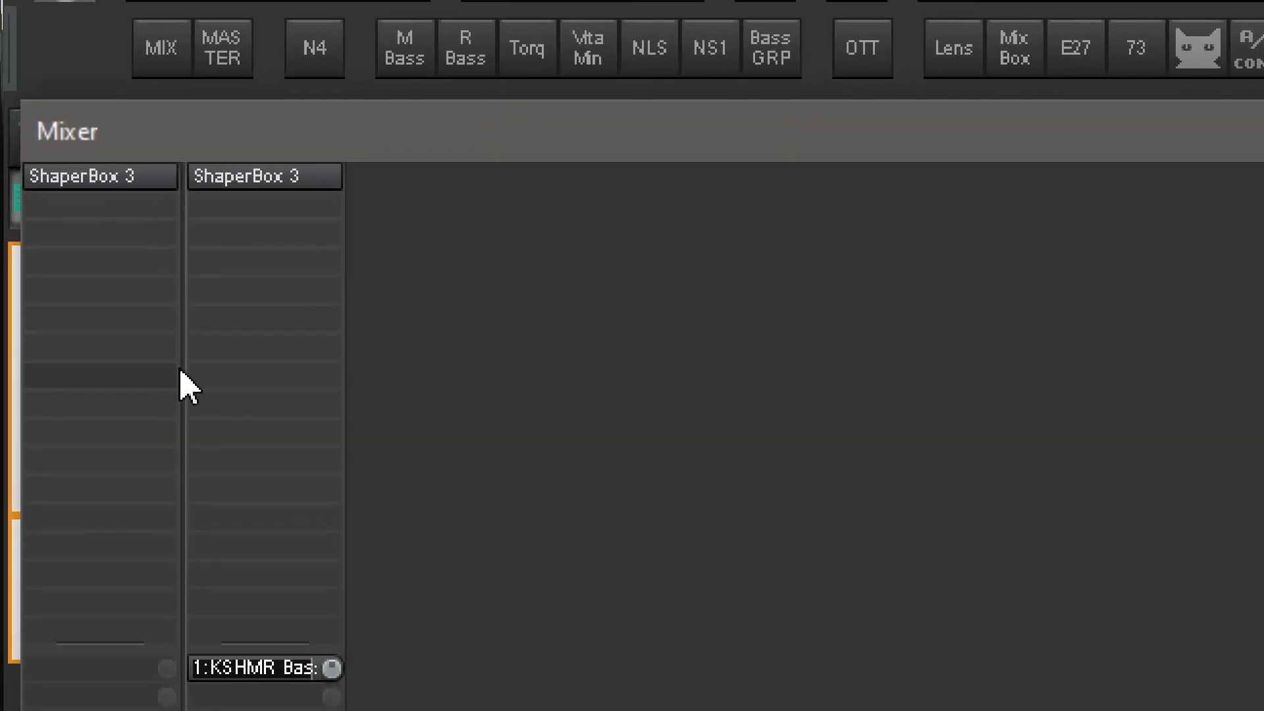
key("b")
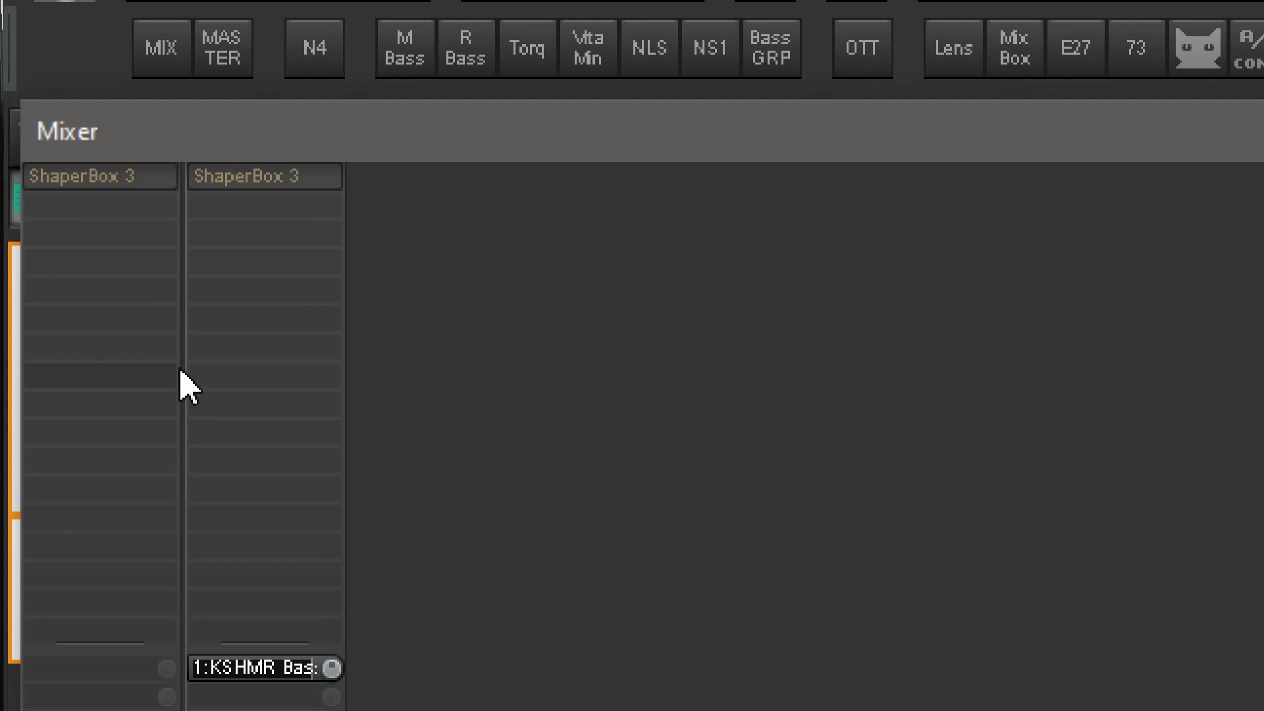
key("b")
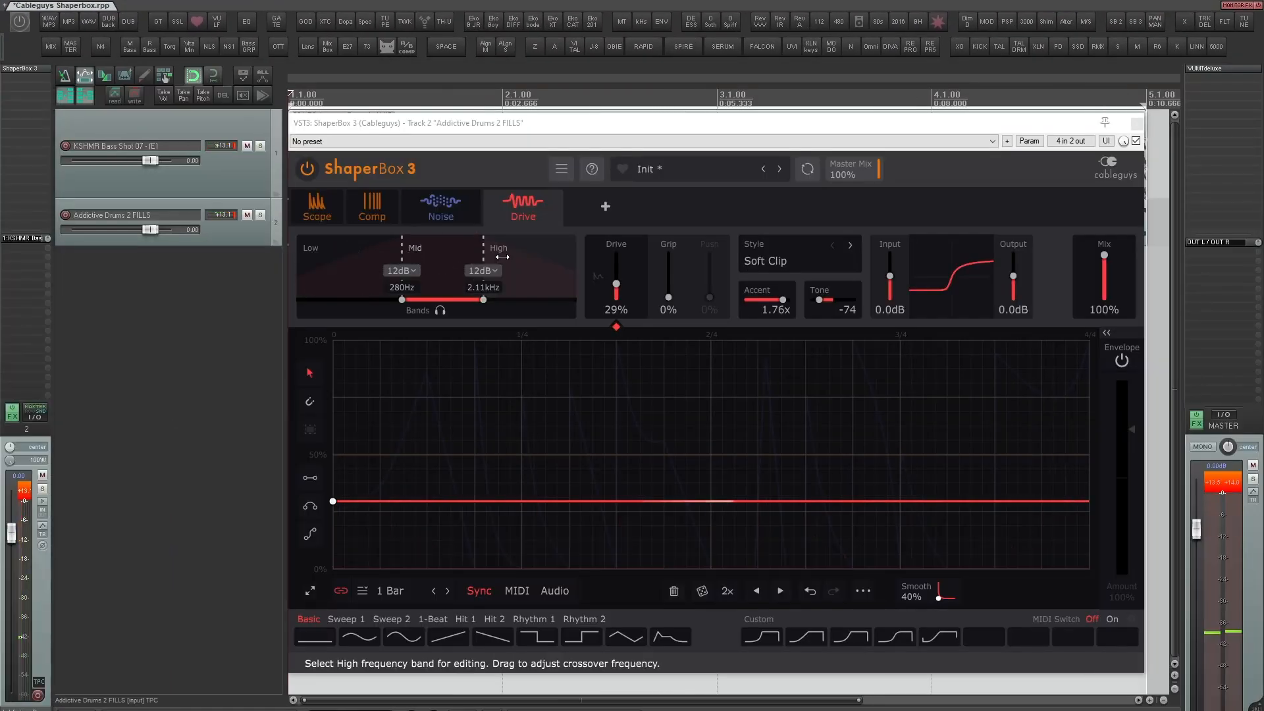
mouse_move(527, 221)
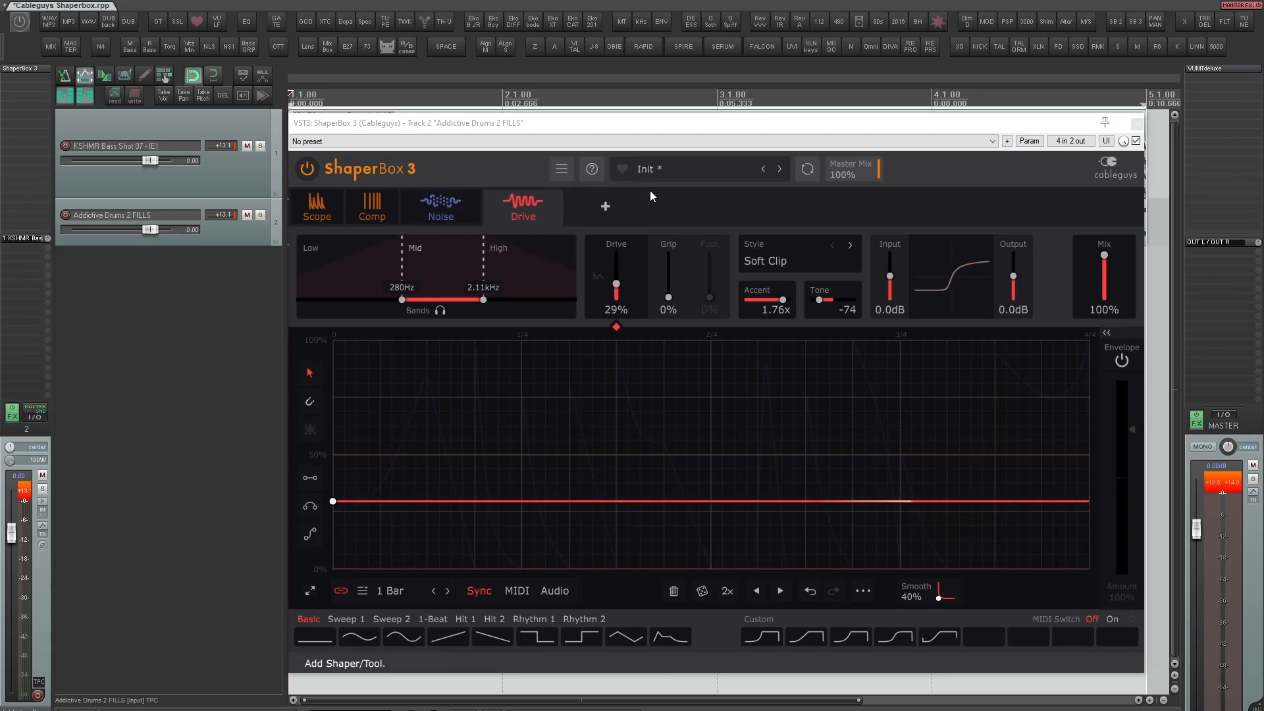
left_click(697, 171)
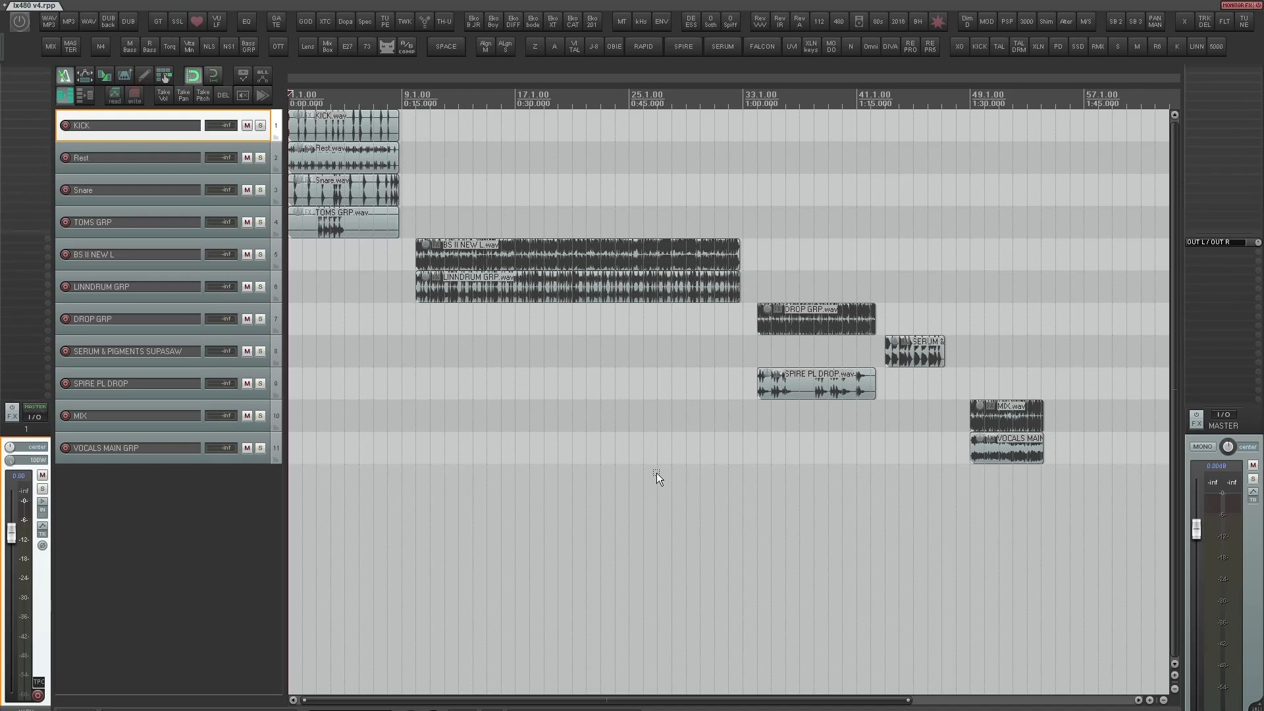
Play the opening section with the KICK, Rest, Snare and TOMS GRP tracks without any reverb
scroll(695, 217, "up", 5)
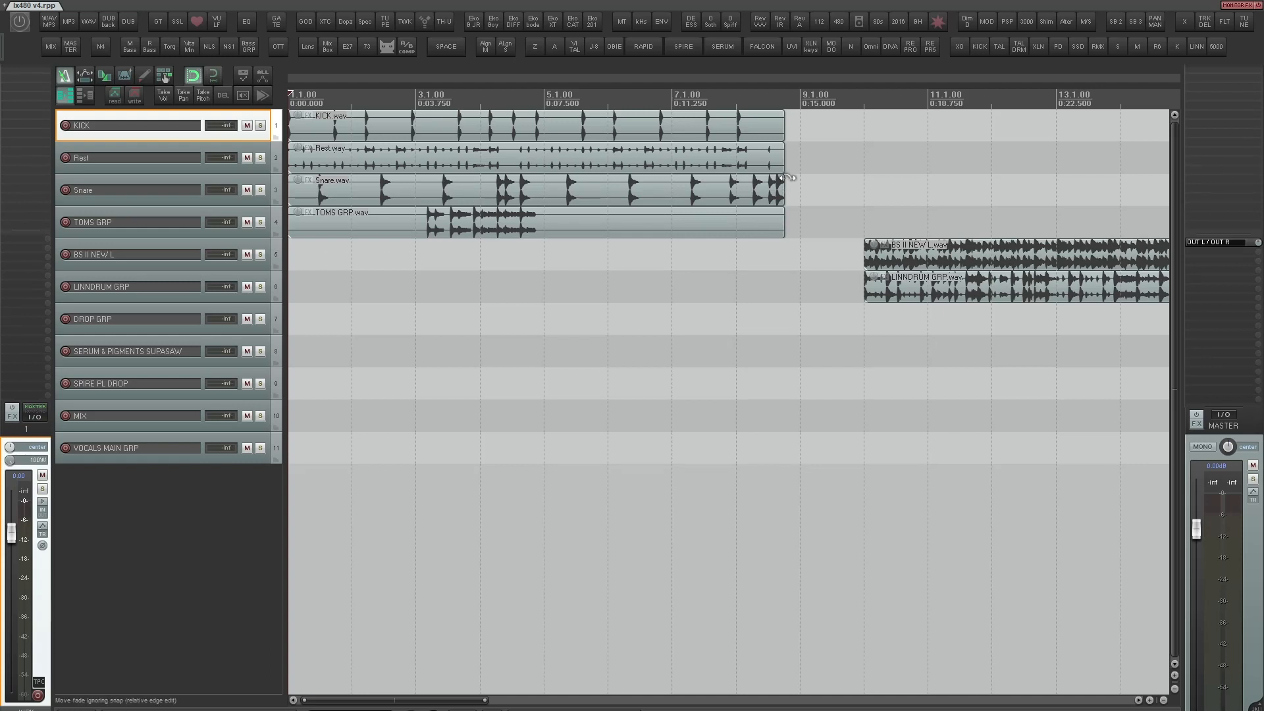
key("space")
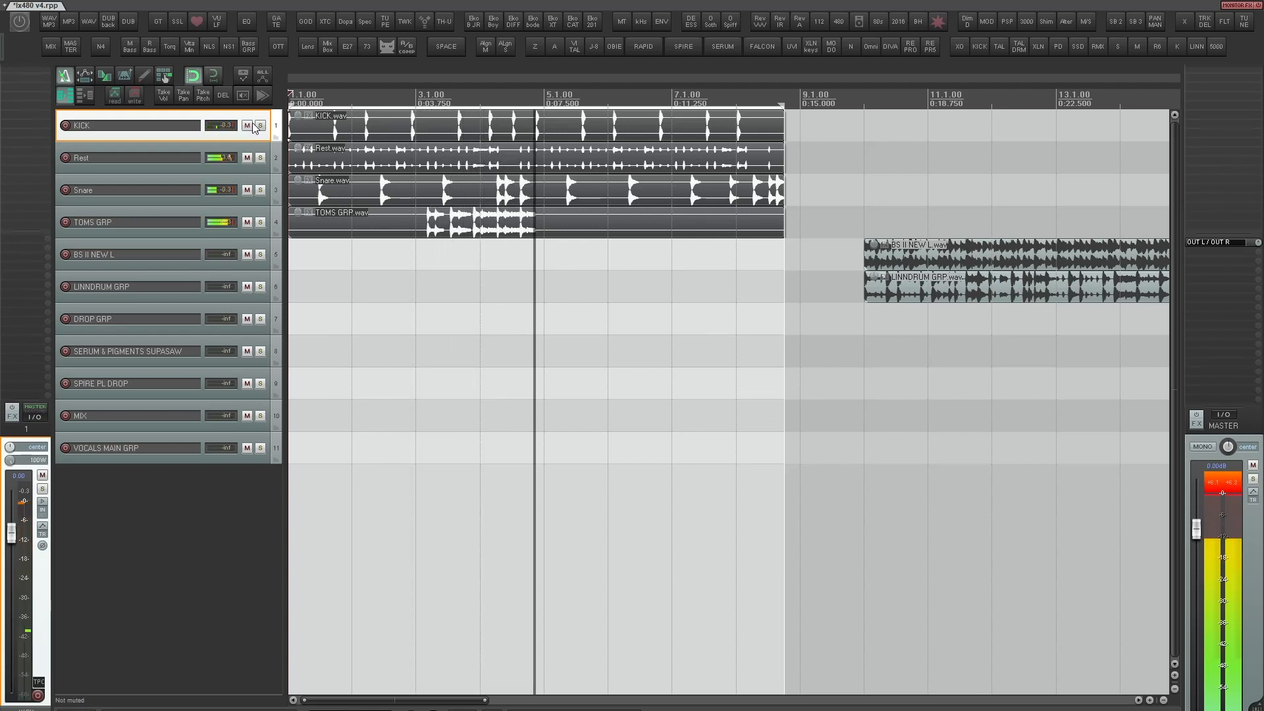
key("space")
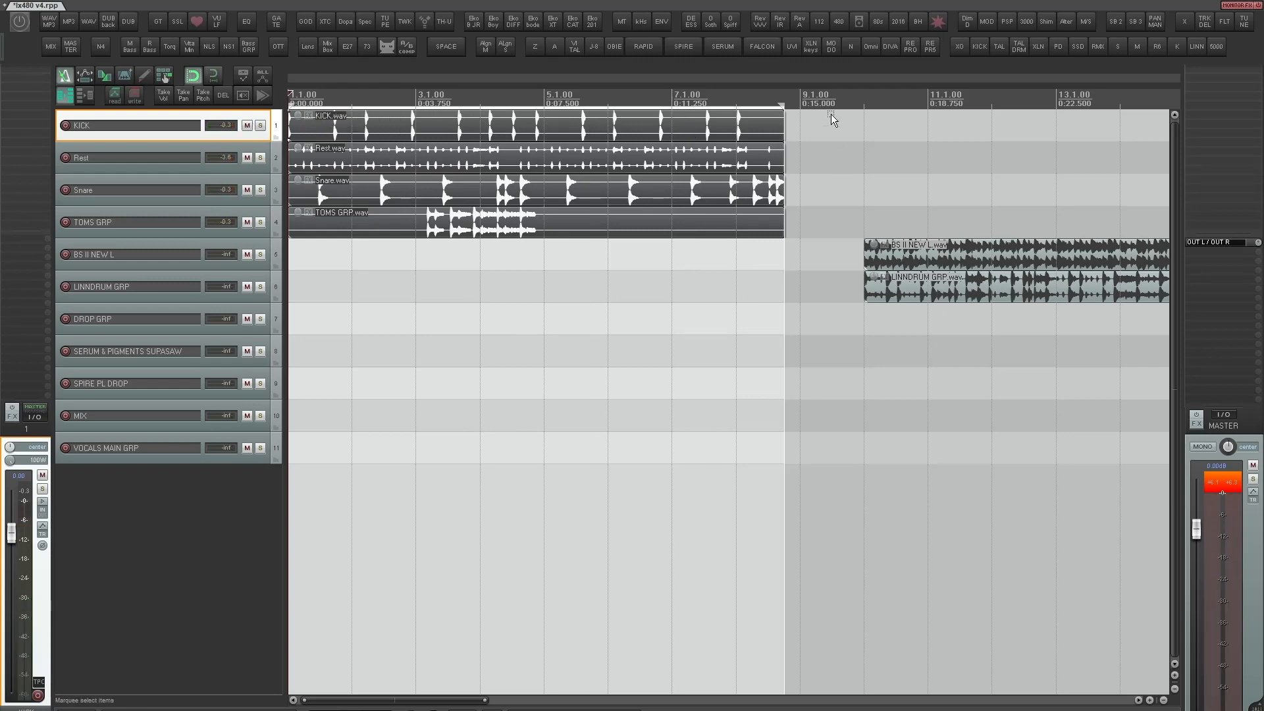
Add the LX480 v4 reverb to the KICK track, load Kick NonLin 01 from the !VAX Drums 80s presets, and audition it soloed
left_click(838, 22)
left_click_drag(209, 9, 779, 117)
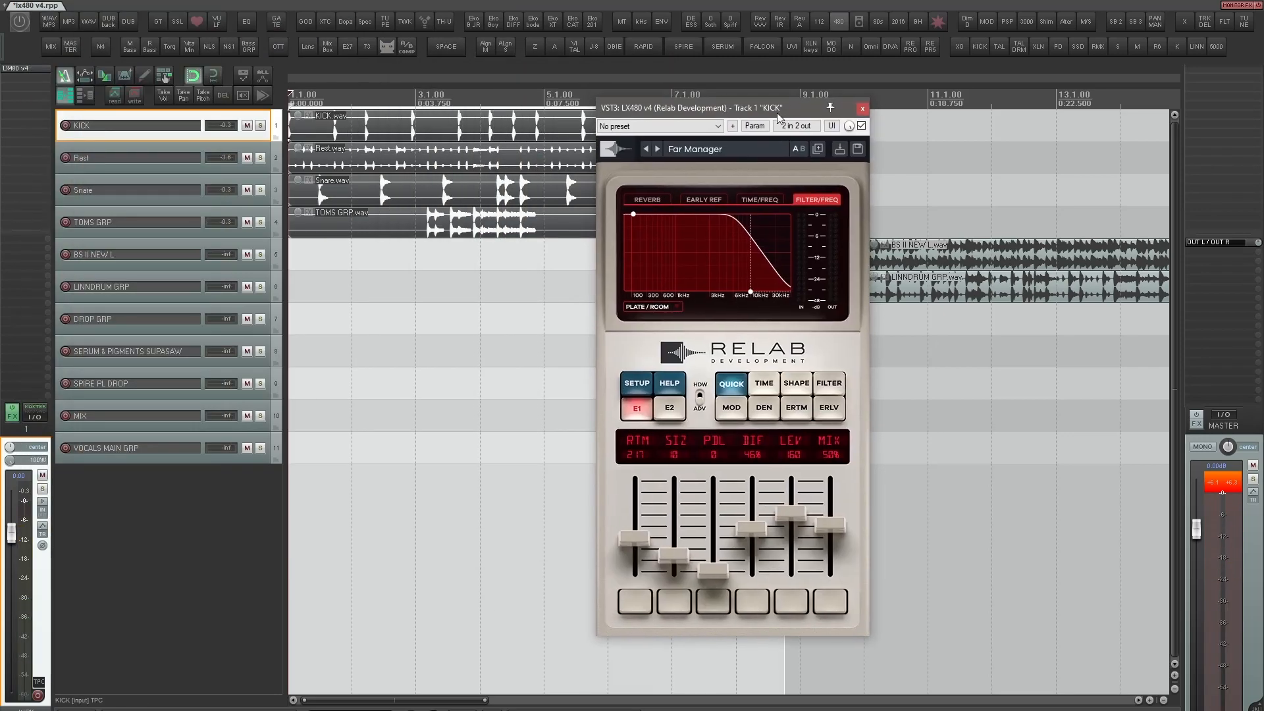
left_click(716, 151)
mouse_move(702, 183)
mouse_move(781, 182)
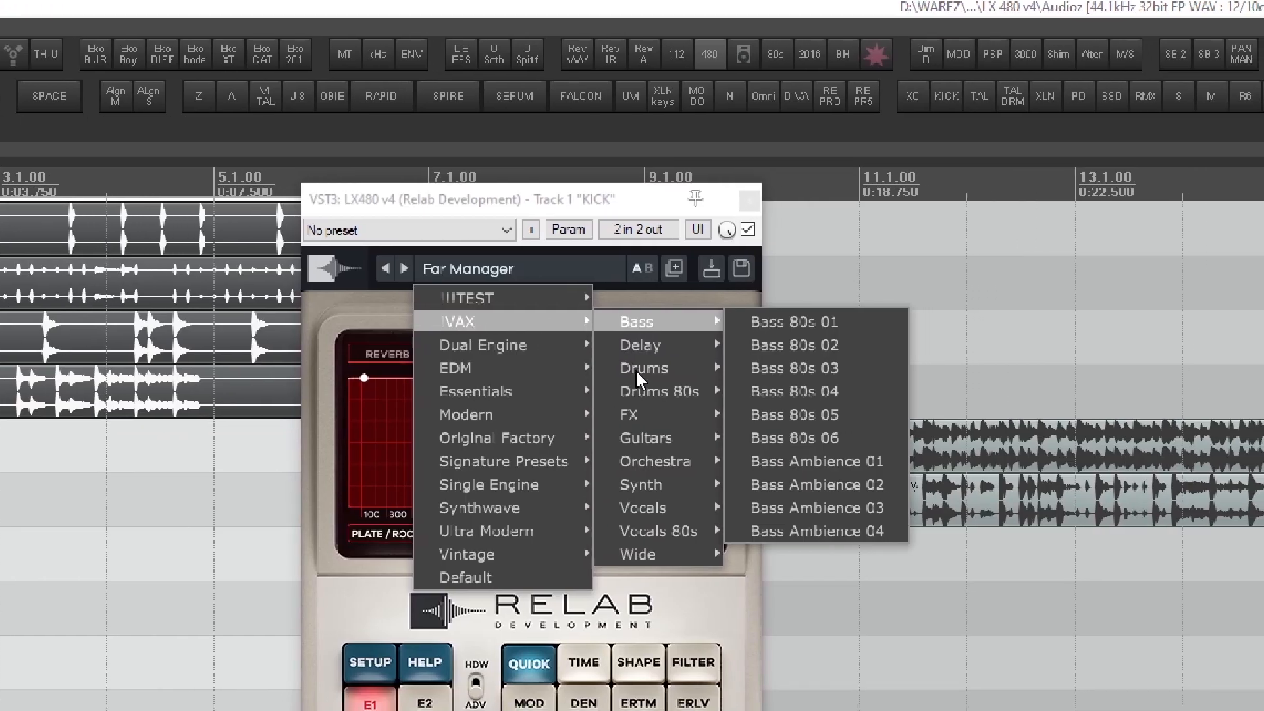
mouse_move(684, 378)
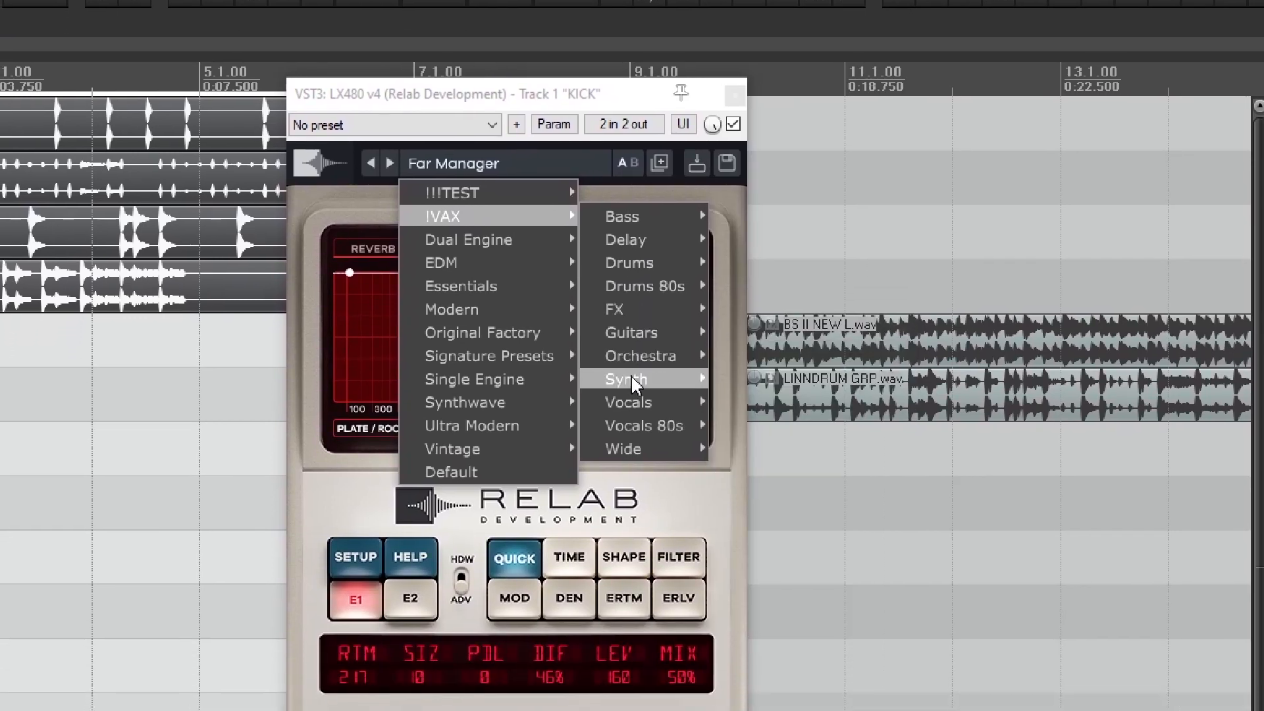
mouse_move(630, 420)
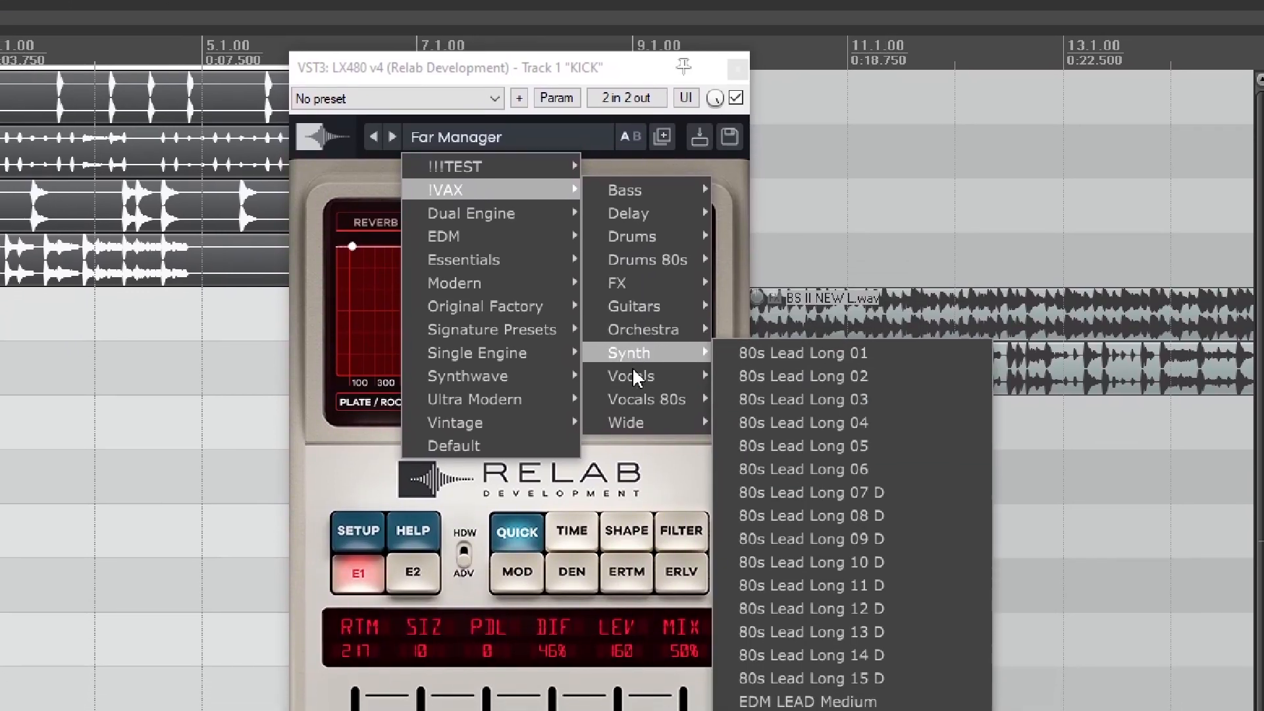
mouse_move(655, 256)
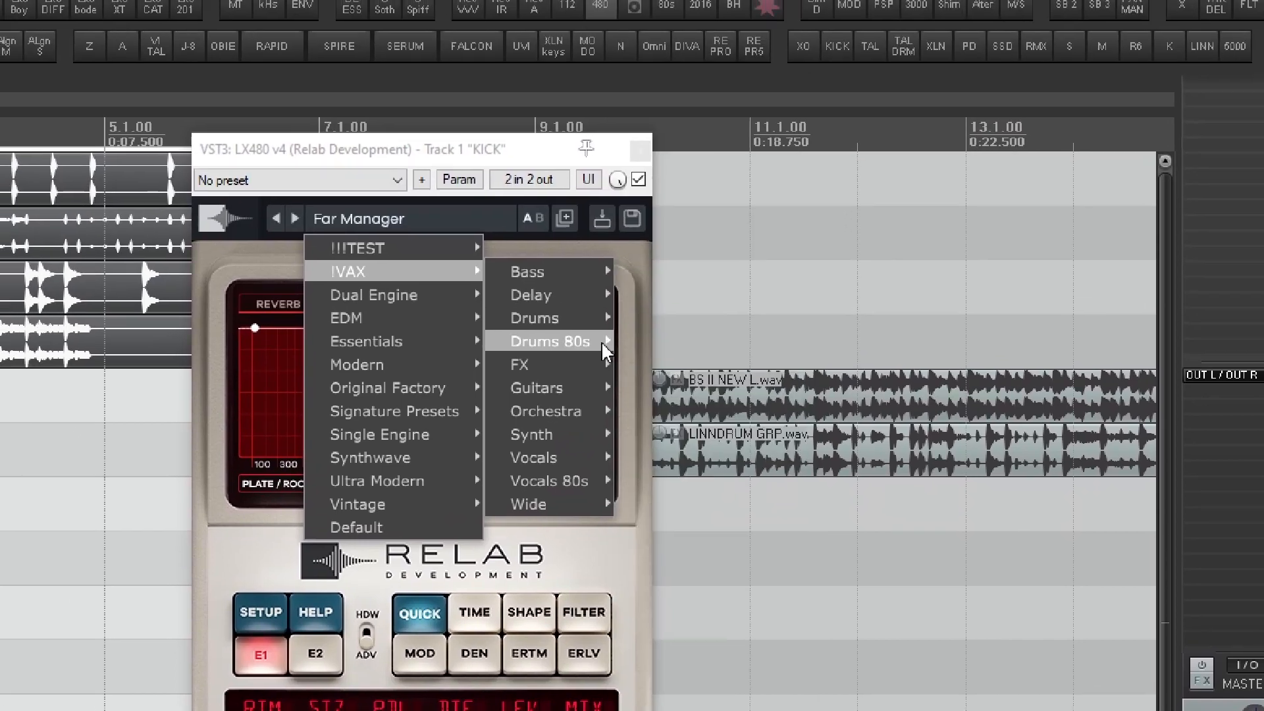
mouse_move(539, 9)
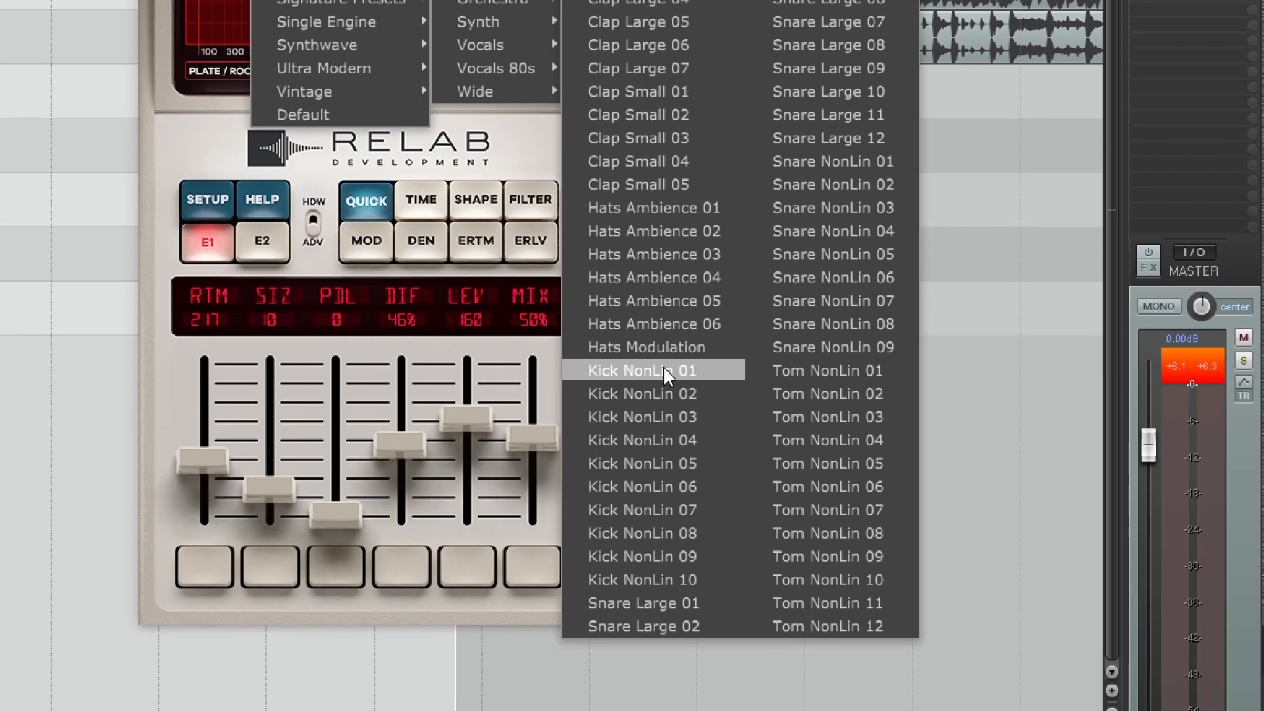
left_click(664, 370)
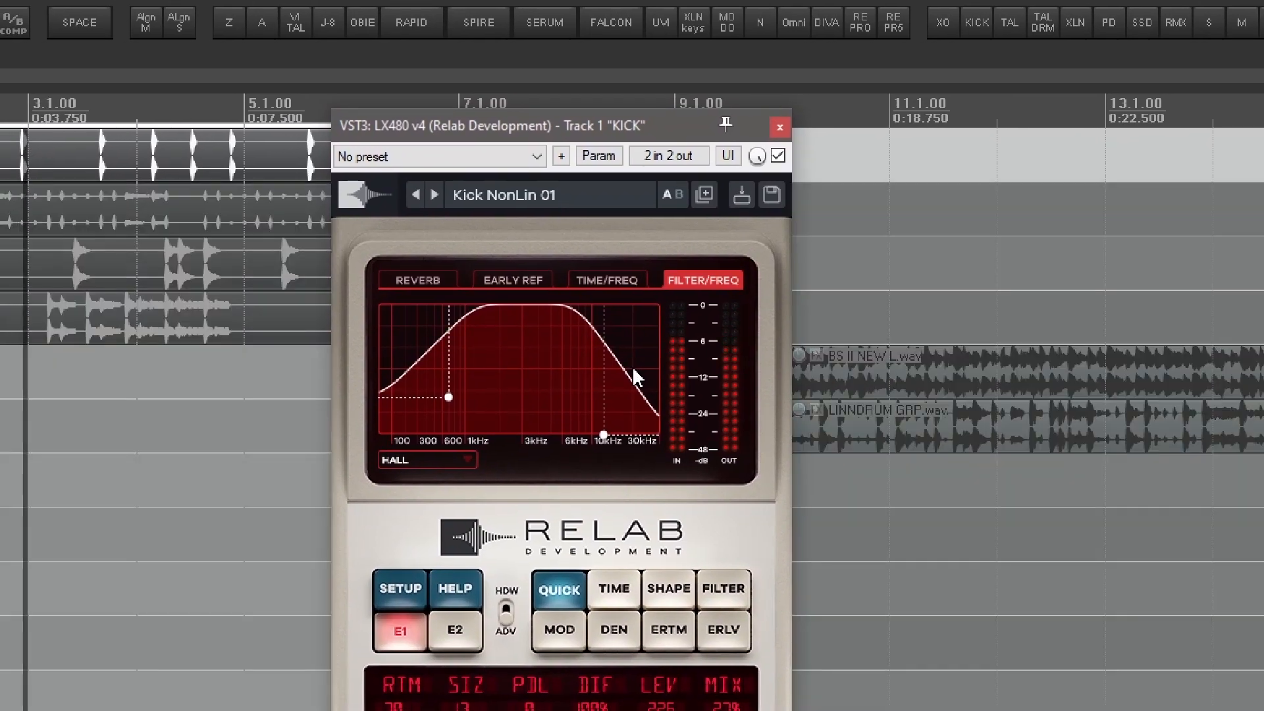
key("space")
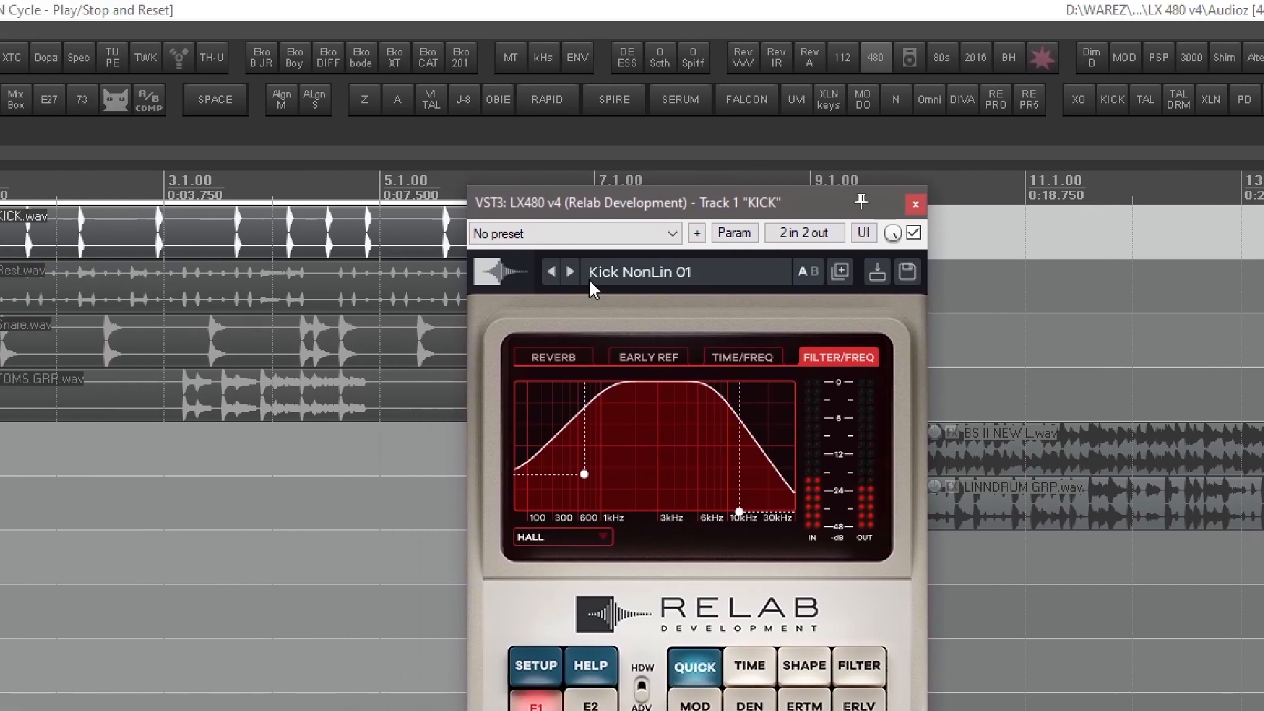
Step through the kick reverb presets to Kick NonLin 04 and unsolo the kick to hear them with the full drums
left_click(572, 279)
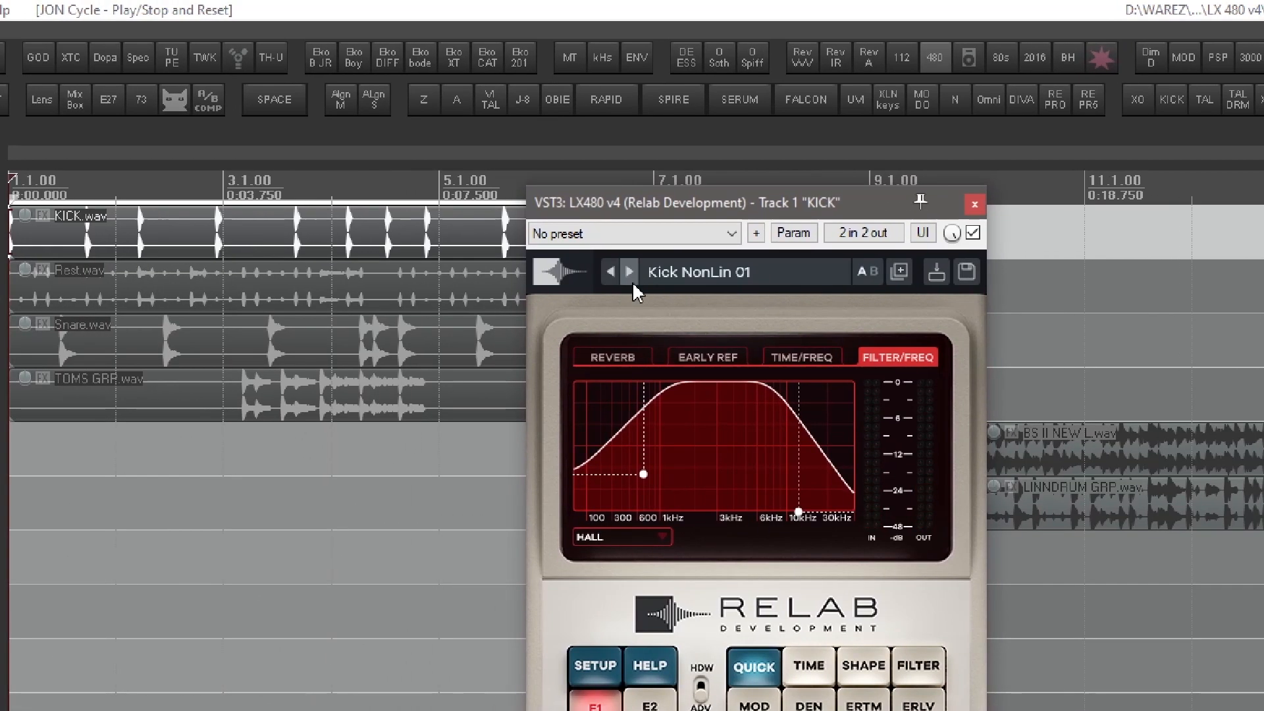
key("F6")
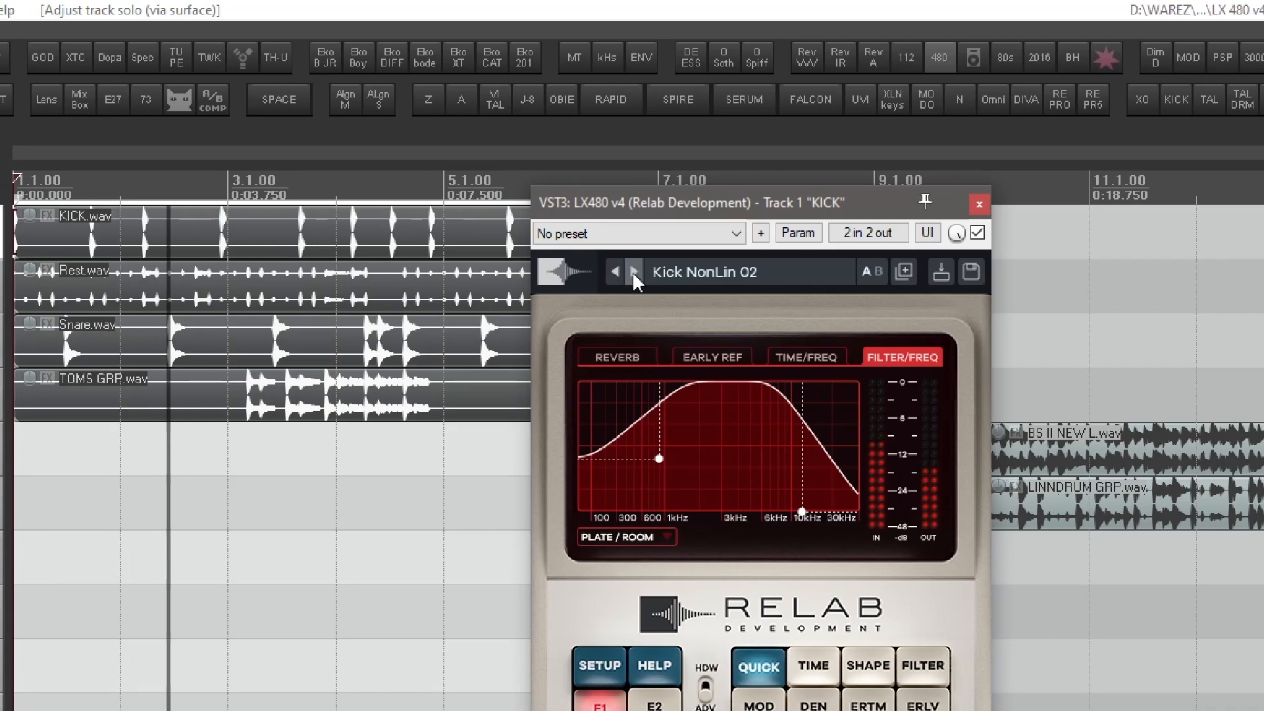
left_click(633, 273)
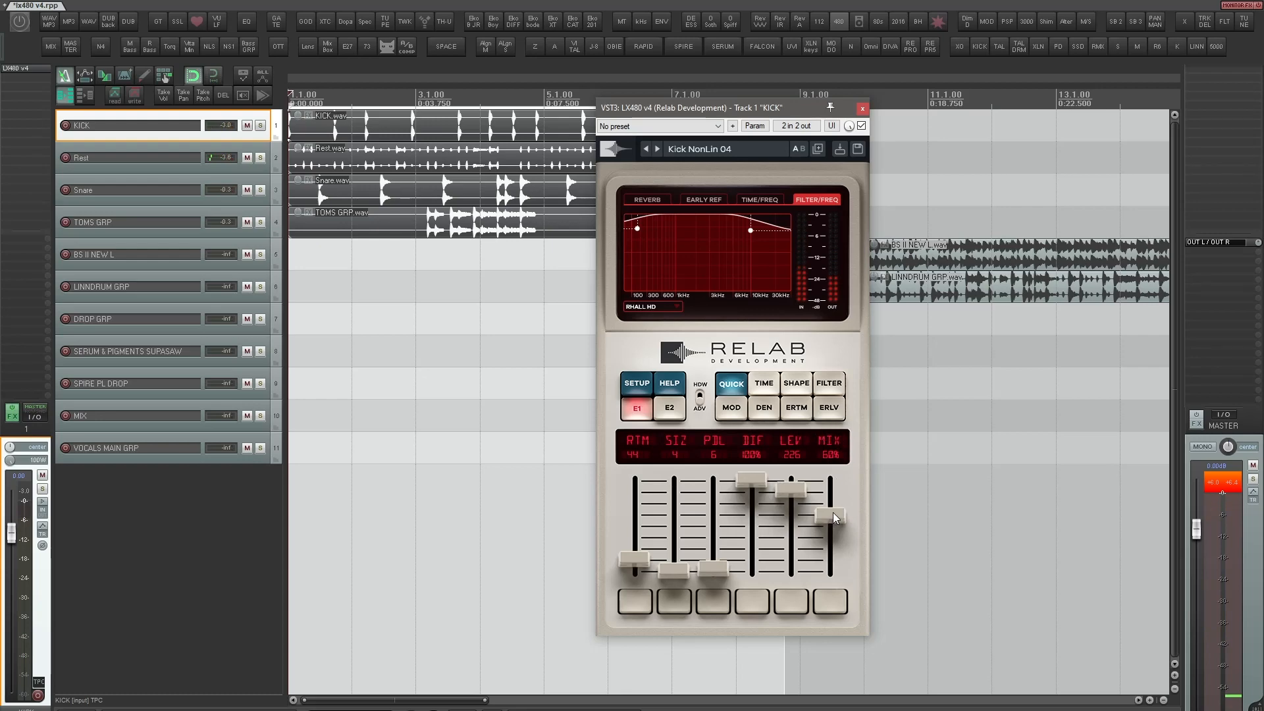
Set the kick reverb's MIX to 30% and lock that parameter against preset changes
left_click_drag(833, 513, 836, 540)
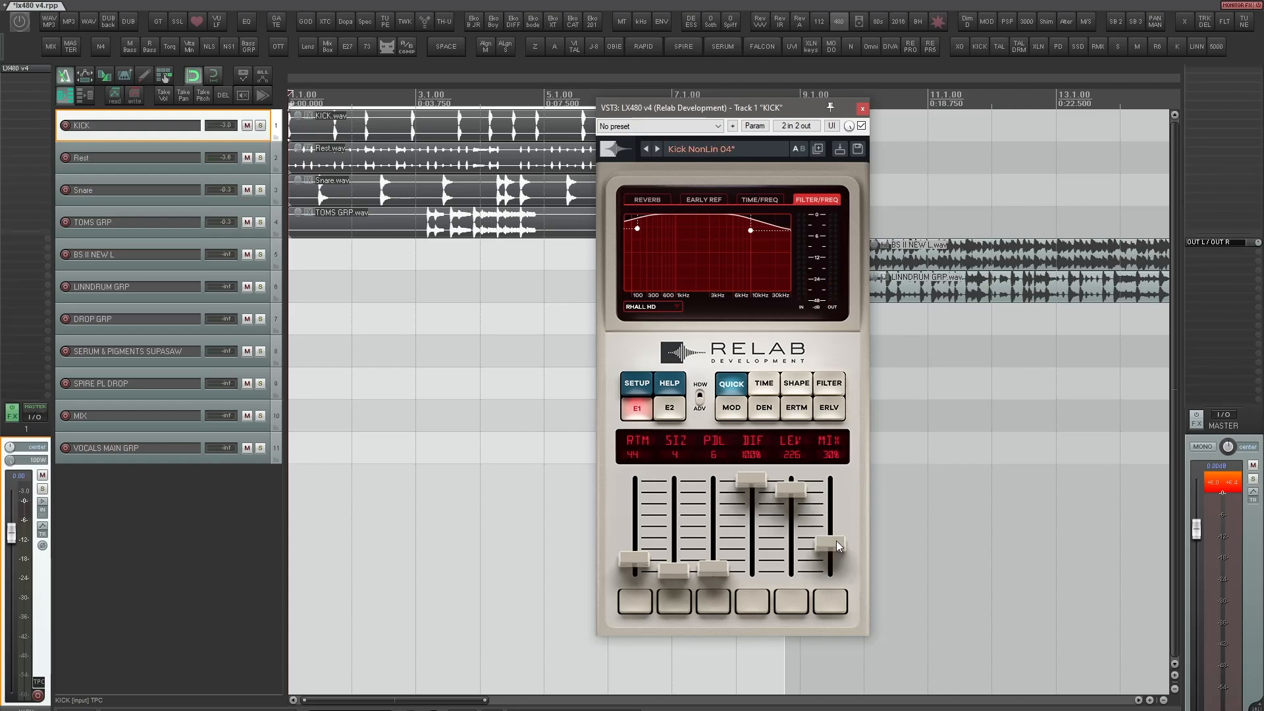
right_click(828, 544)
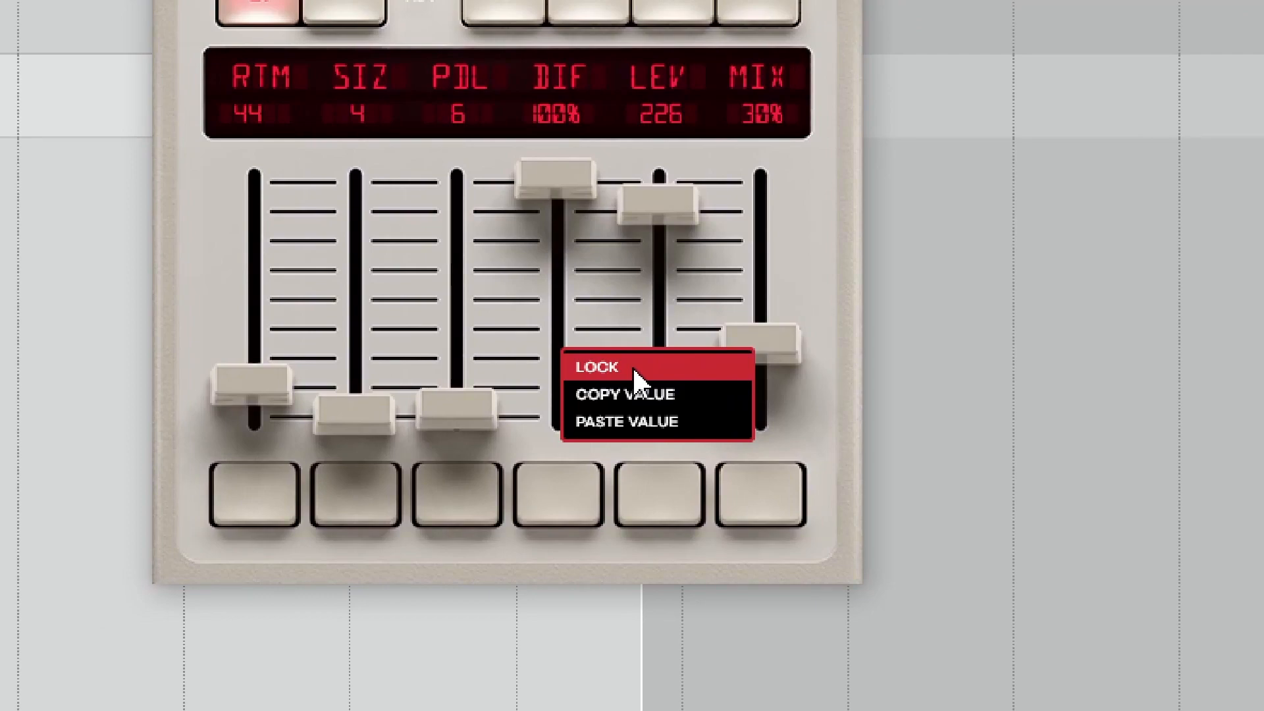
left_click(633, 367)
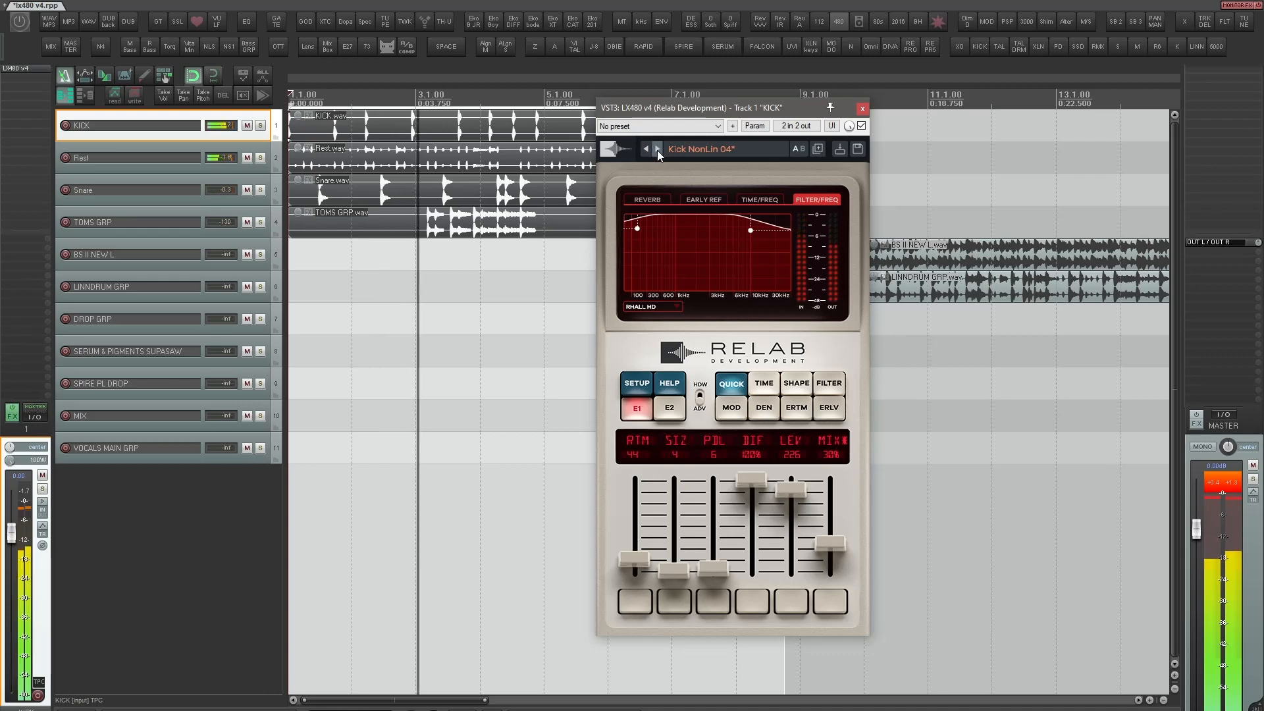
Advance the kick reverb through Kick NonLin 05 to Kick NonLin 06 while the drums play, and stop playback
left_click(657, 150)
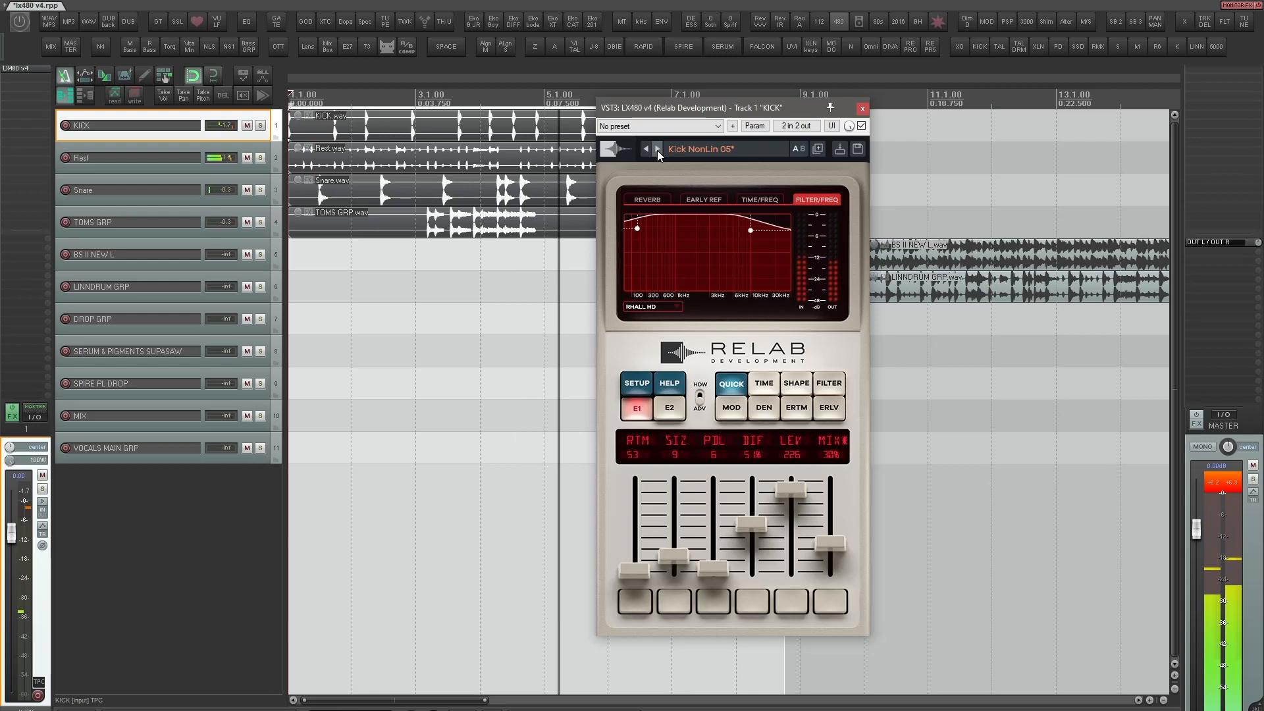
left_click(657, 150)
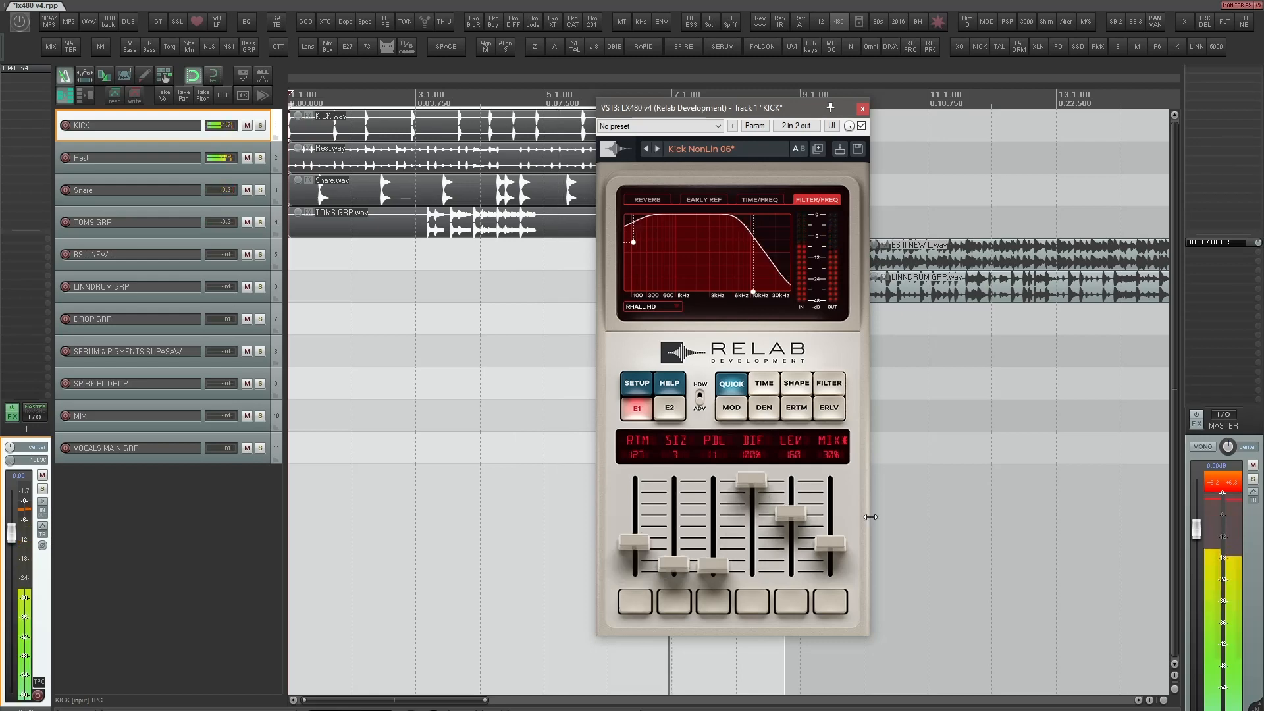
key("space")
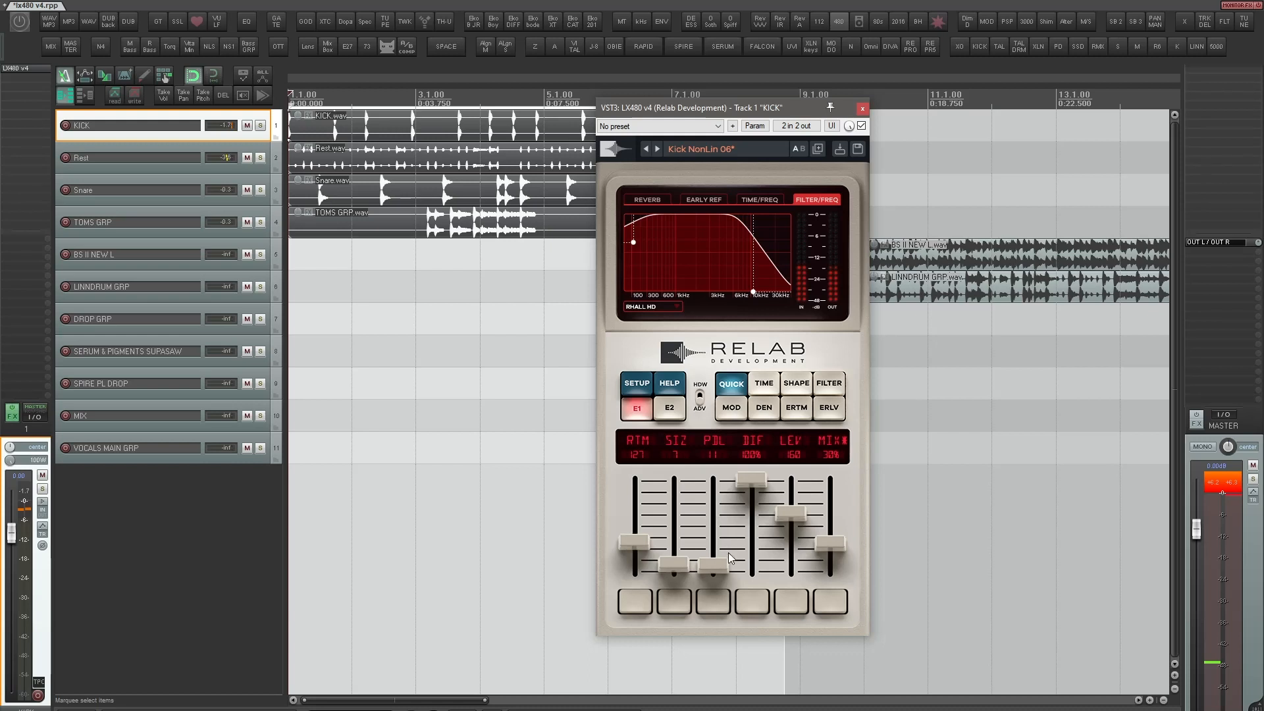
Play the drums and set the kick reverb's PDL to 8 and DIF to 60%
key("space")
left_click_drag(720, 564, 722, 599)
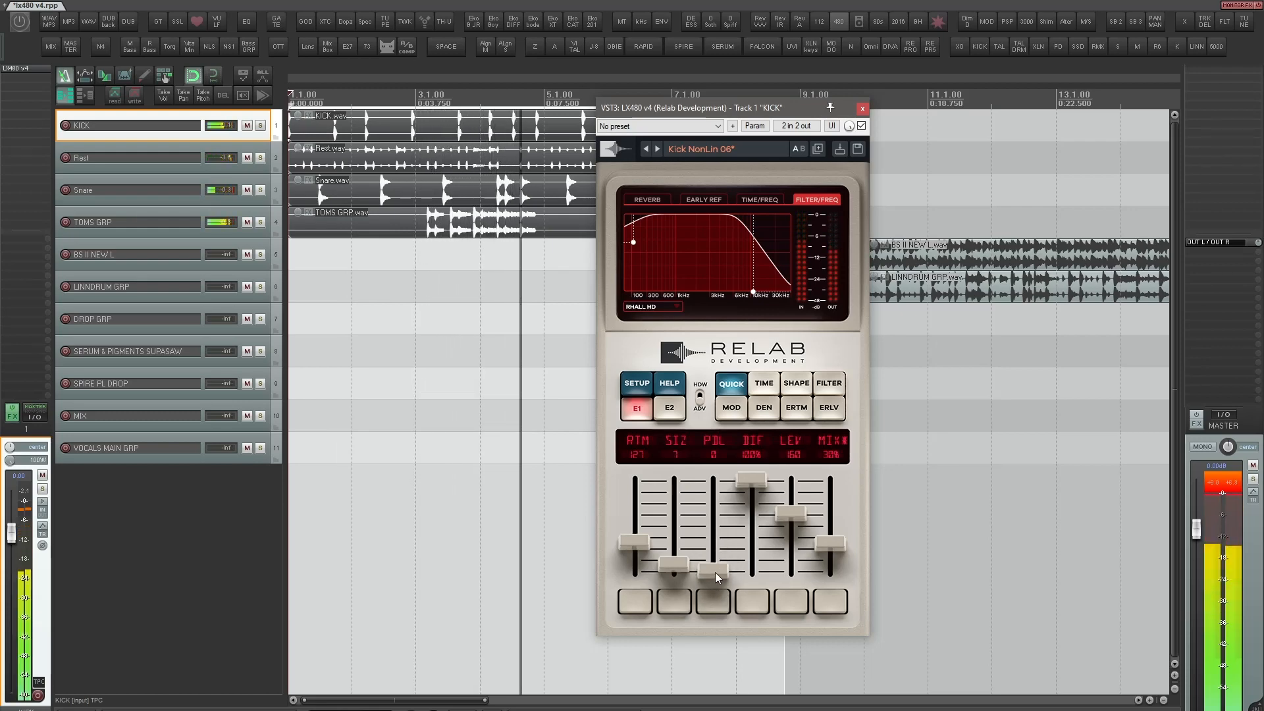
left_click_drag(715, 571, 714, 568)
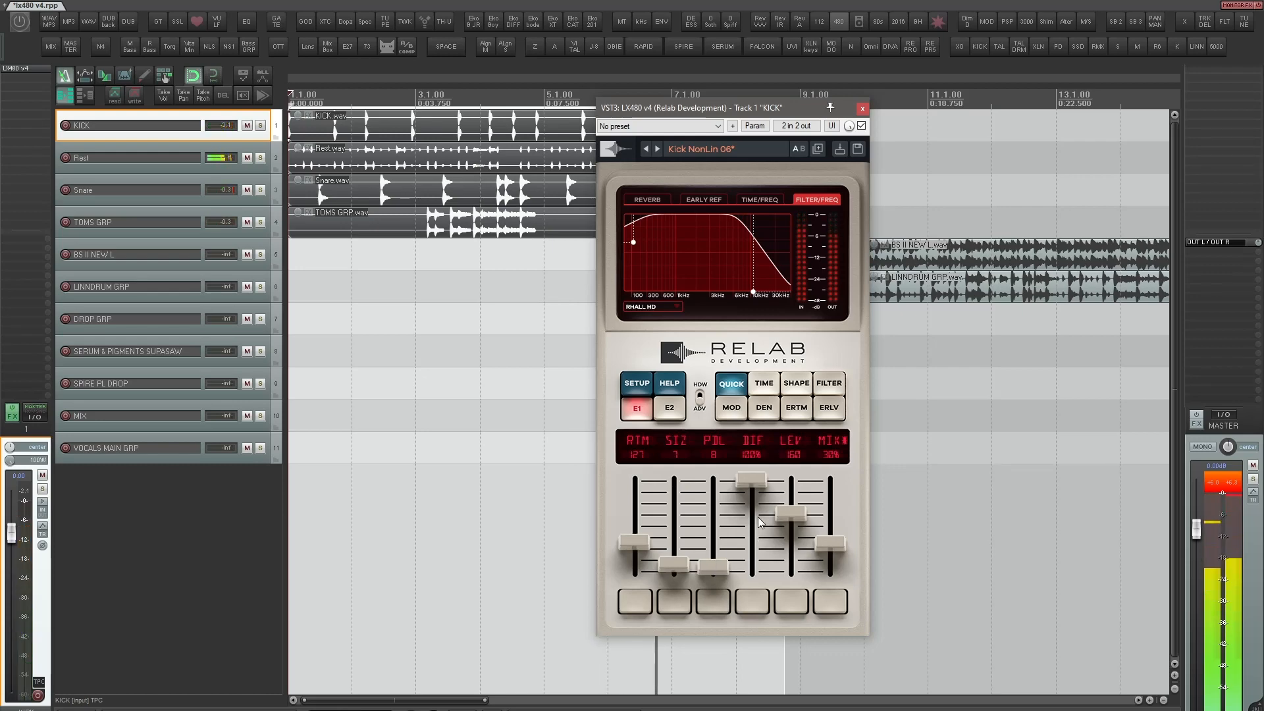
left_click_drag(745, 488, 759, 523)
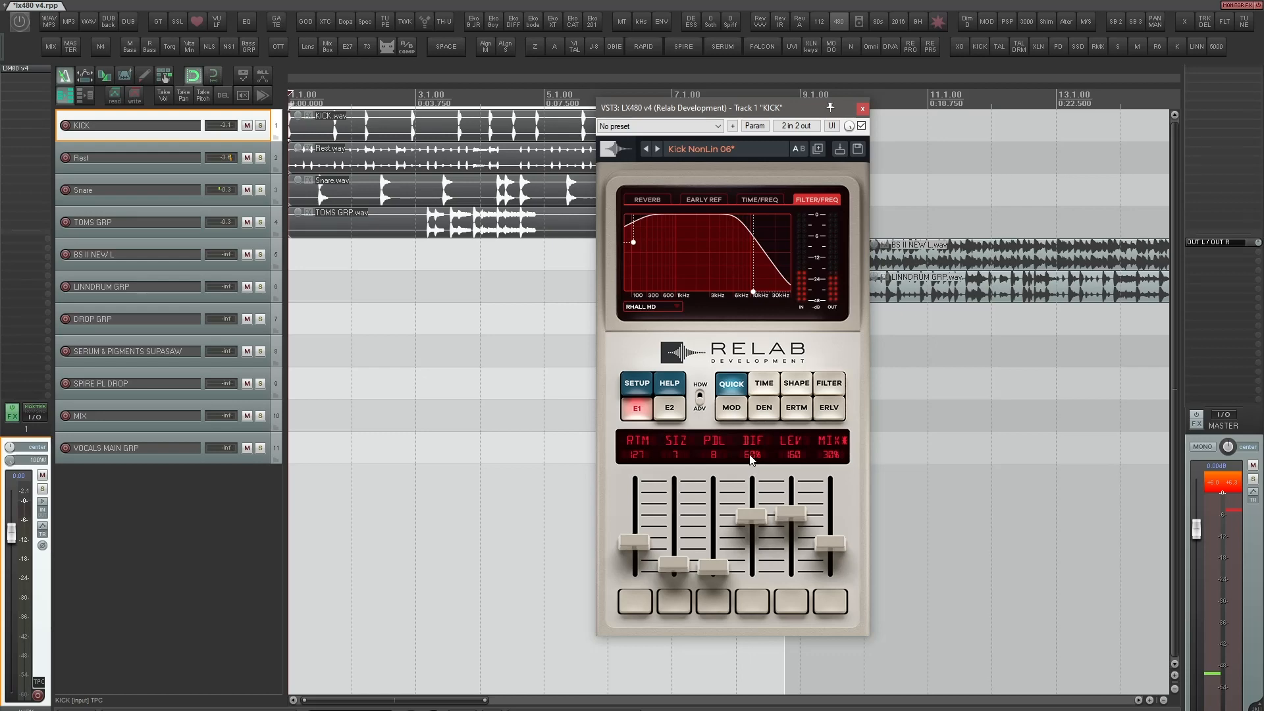
Lower the kick reverb's high-frequency cut to about 3.4 kHz during playback, raise its low-frequency filter point slightly, and close the plug-in window
key("space")
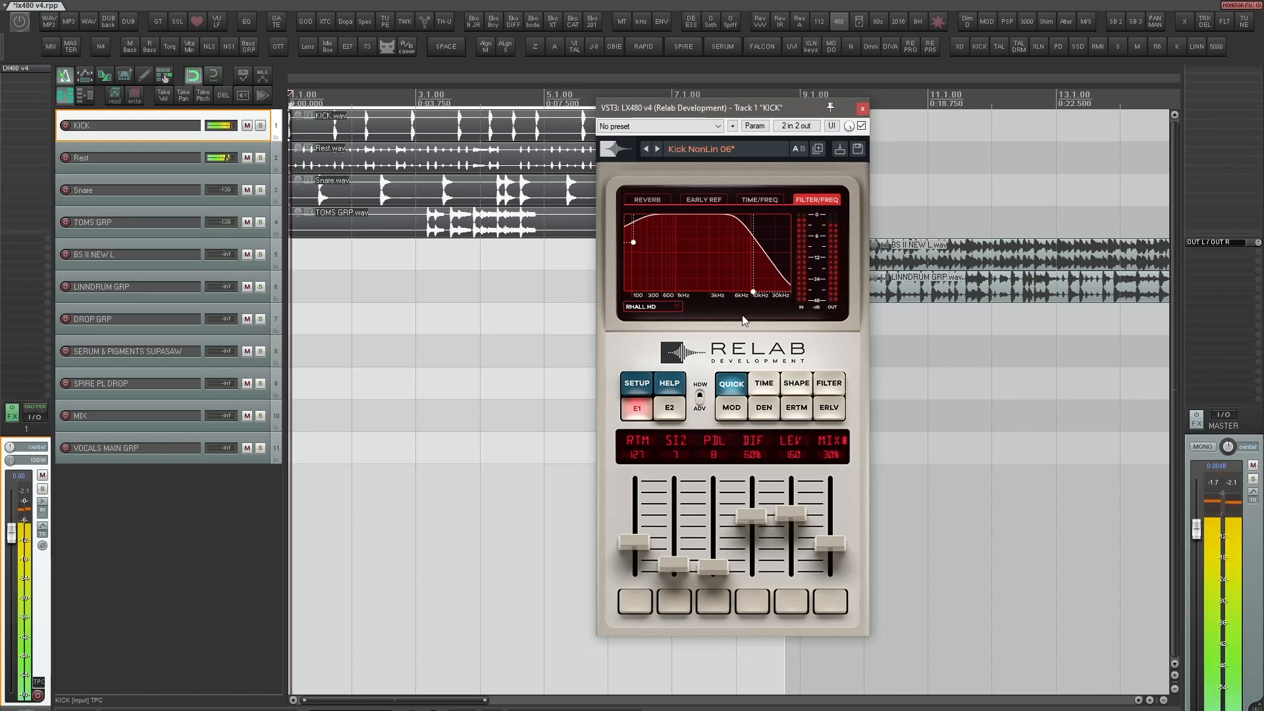
left_click_drag(752, 293, 697, 294)
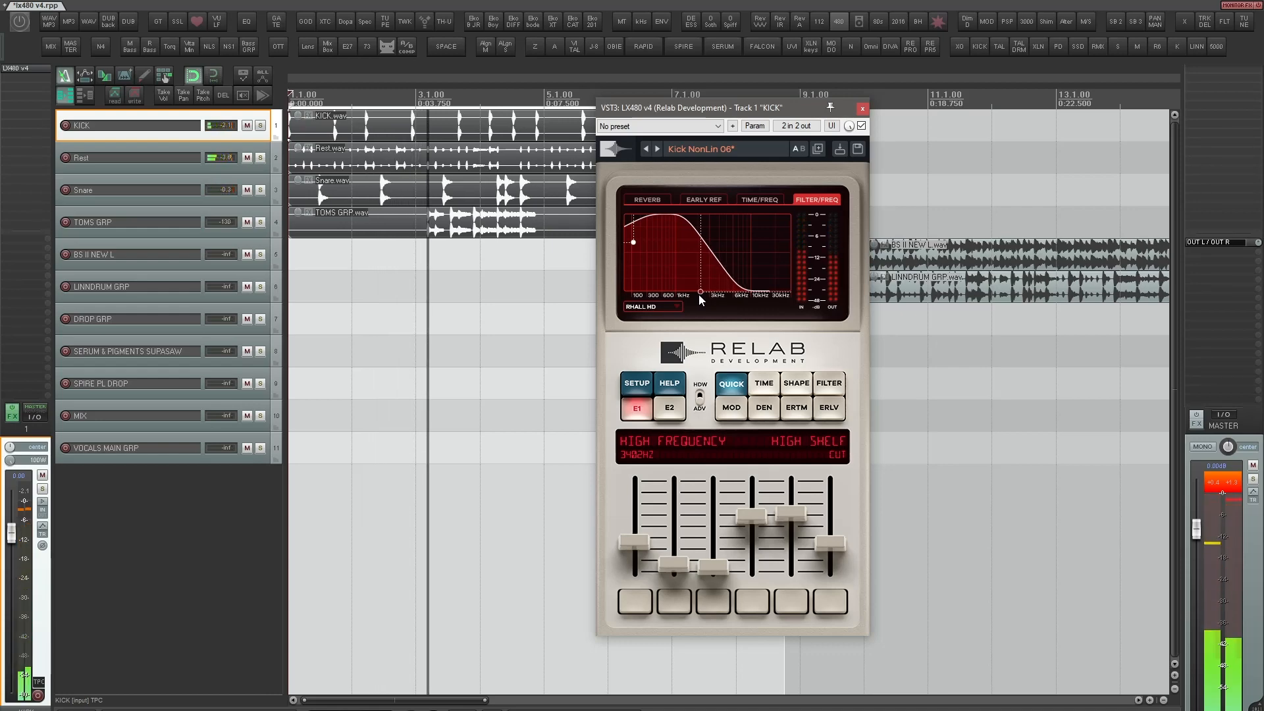
left_click_drag(698, 294, 701, 303)
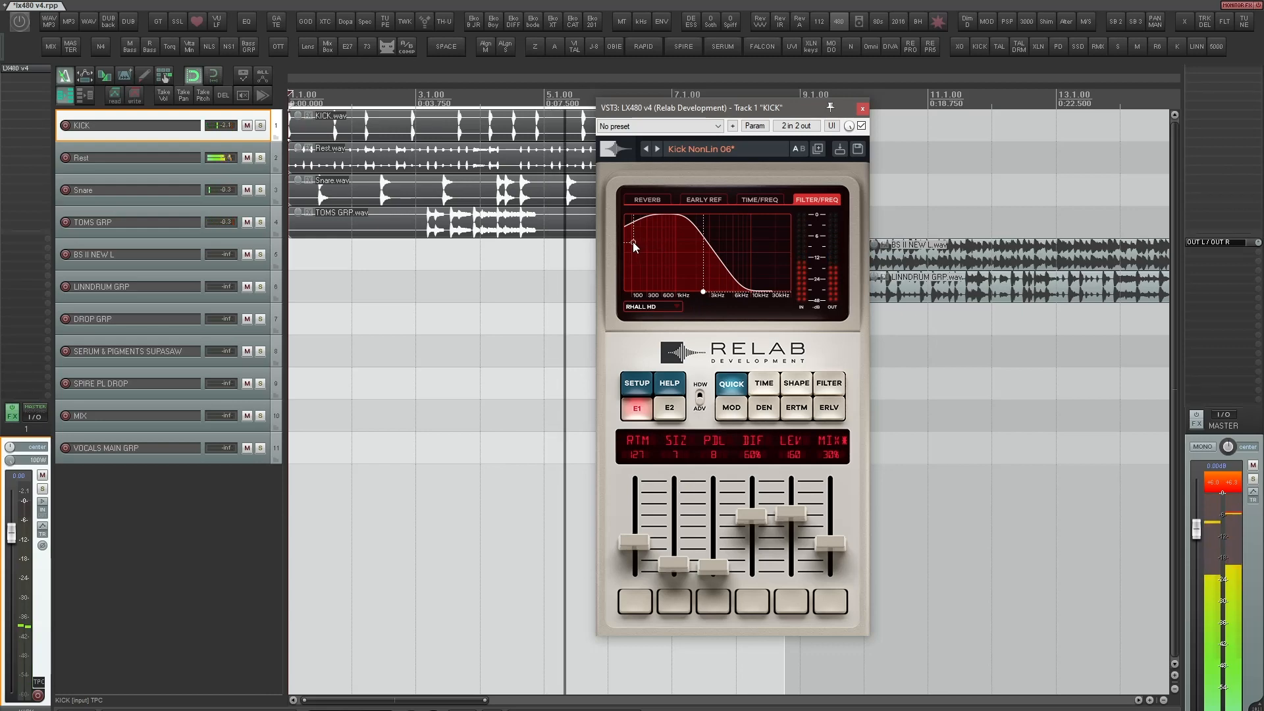
mouse_move(633, 243)
left_mouse_down()
mouse_move(674, 286)
mouse_move(638, 239)
left_mouse_up()
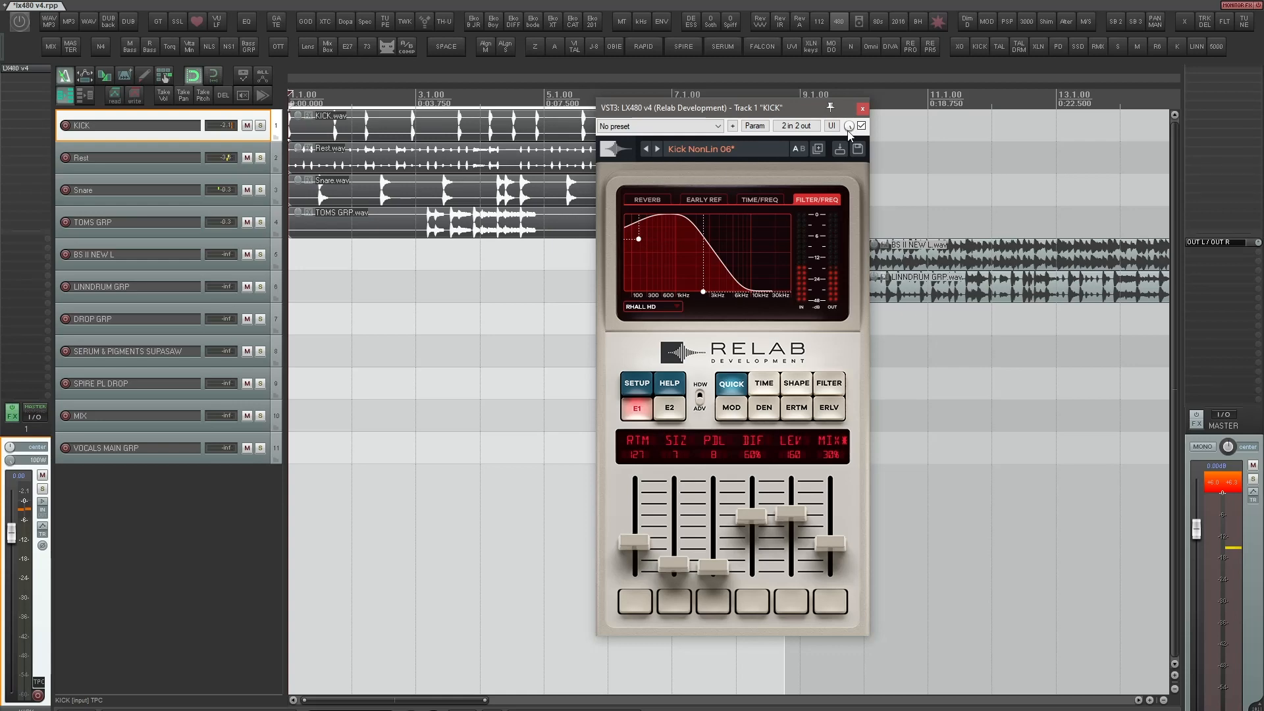
left_click(862, 109)
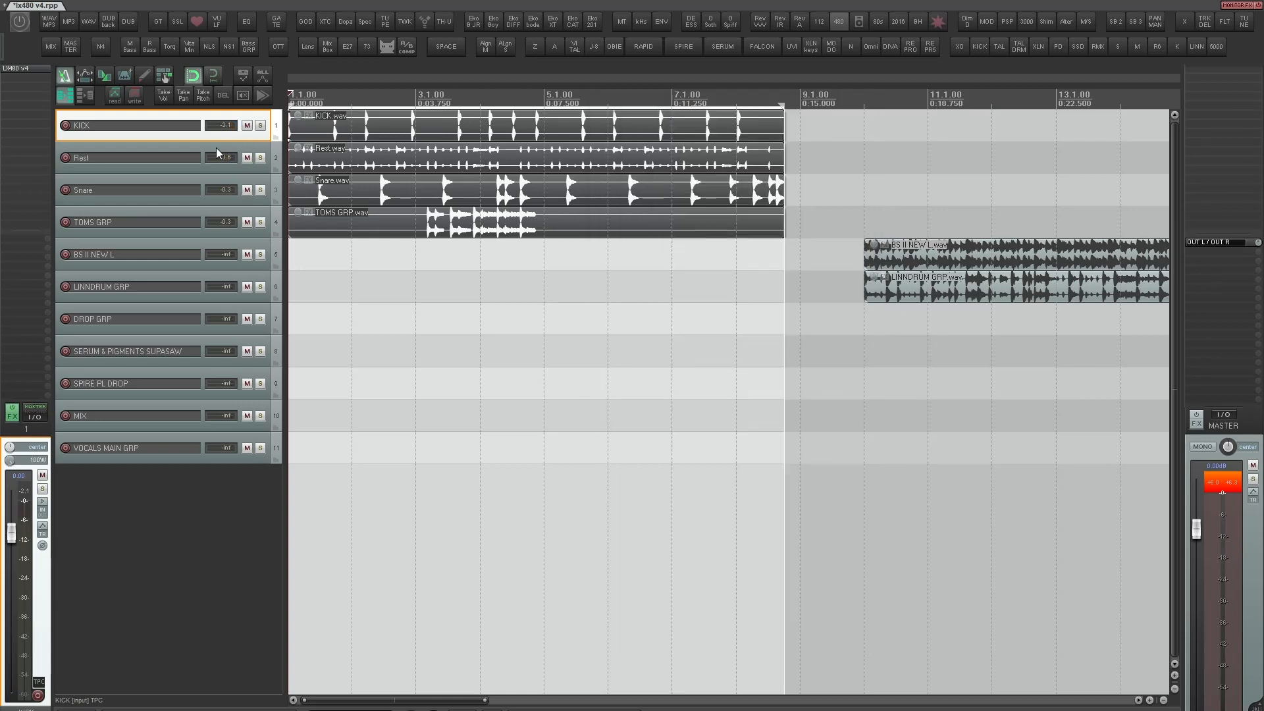
Add the LX480 v4 reverb to the Snare track, load Snare NonLin 01 from the !VAX Drums 80s presets, and play the drums
left_click(156, 192)
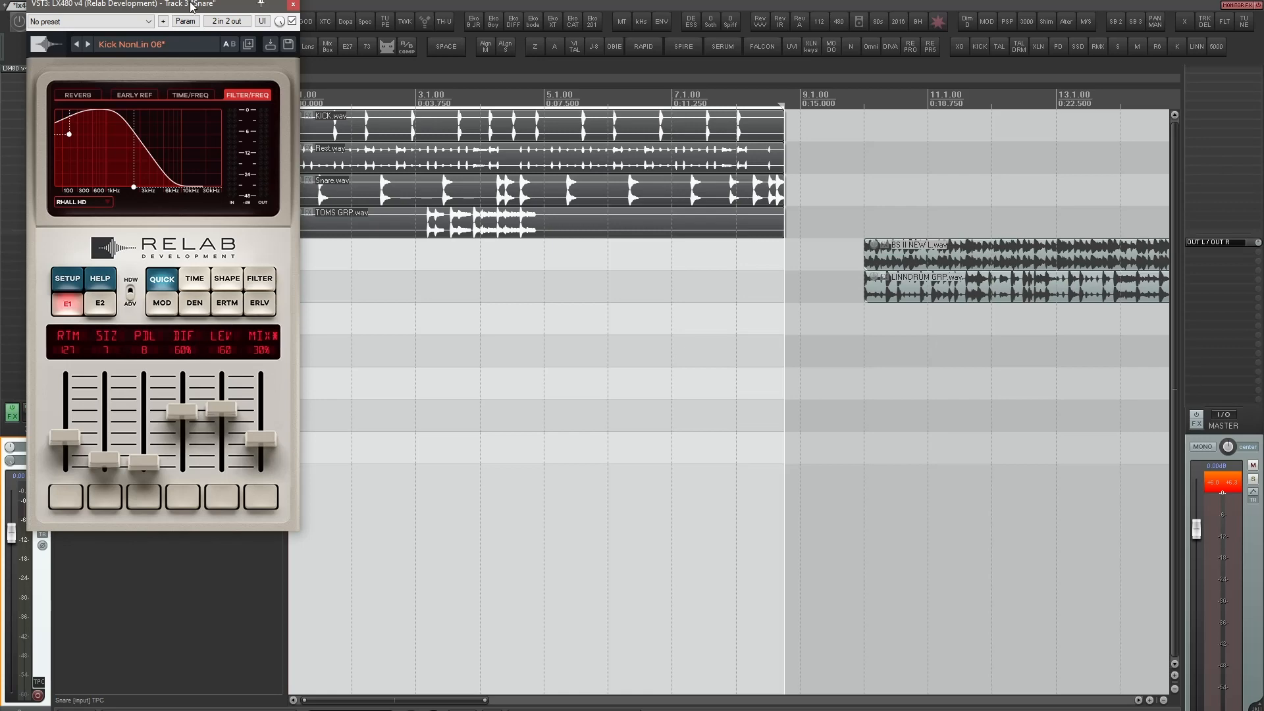
left_click_drag(191, 5, 646, 94)
left_click(617, 133)
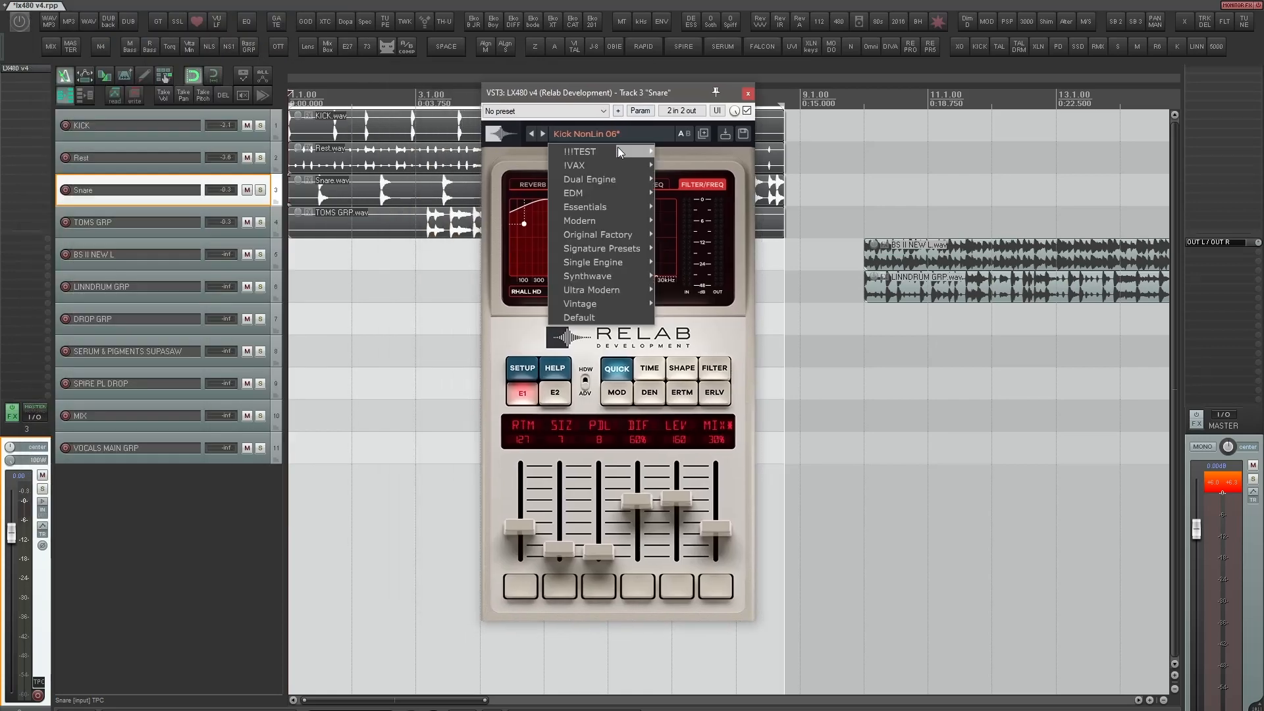
mouse_move(621, 165)
mouse_move(687, 208)
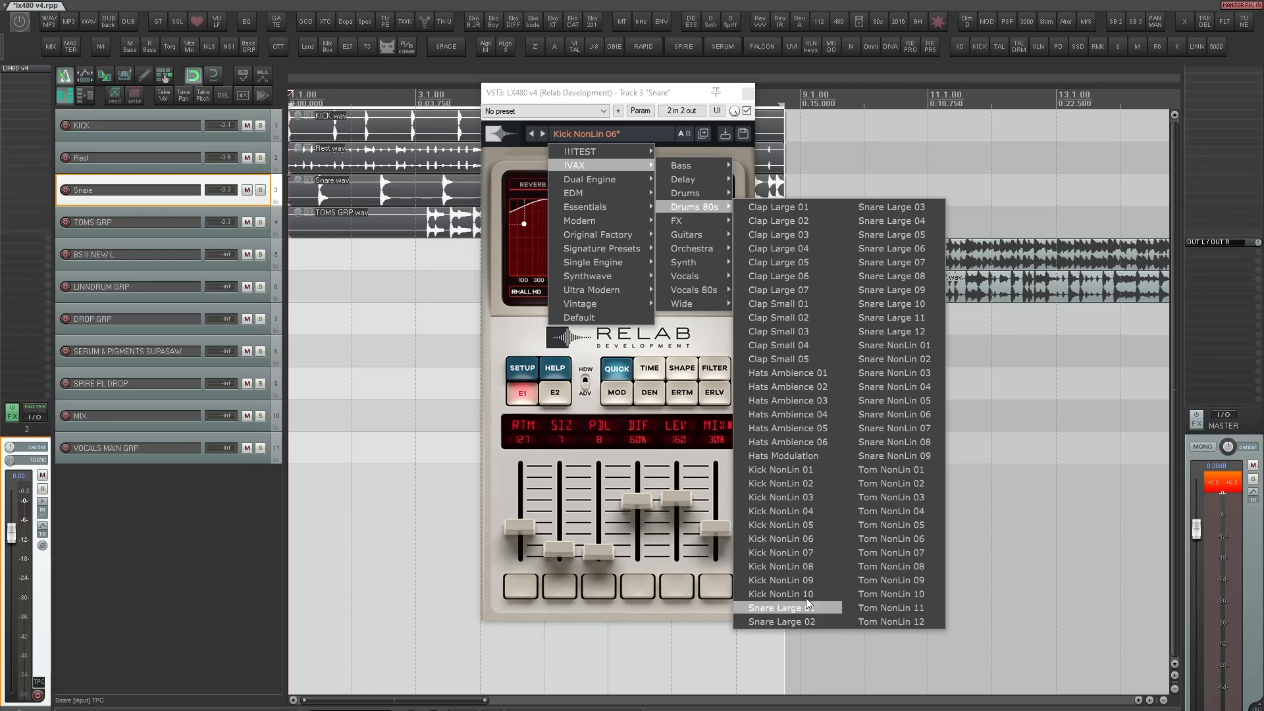
left_click(905, 348)
key("space")
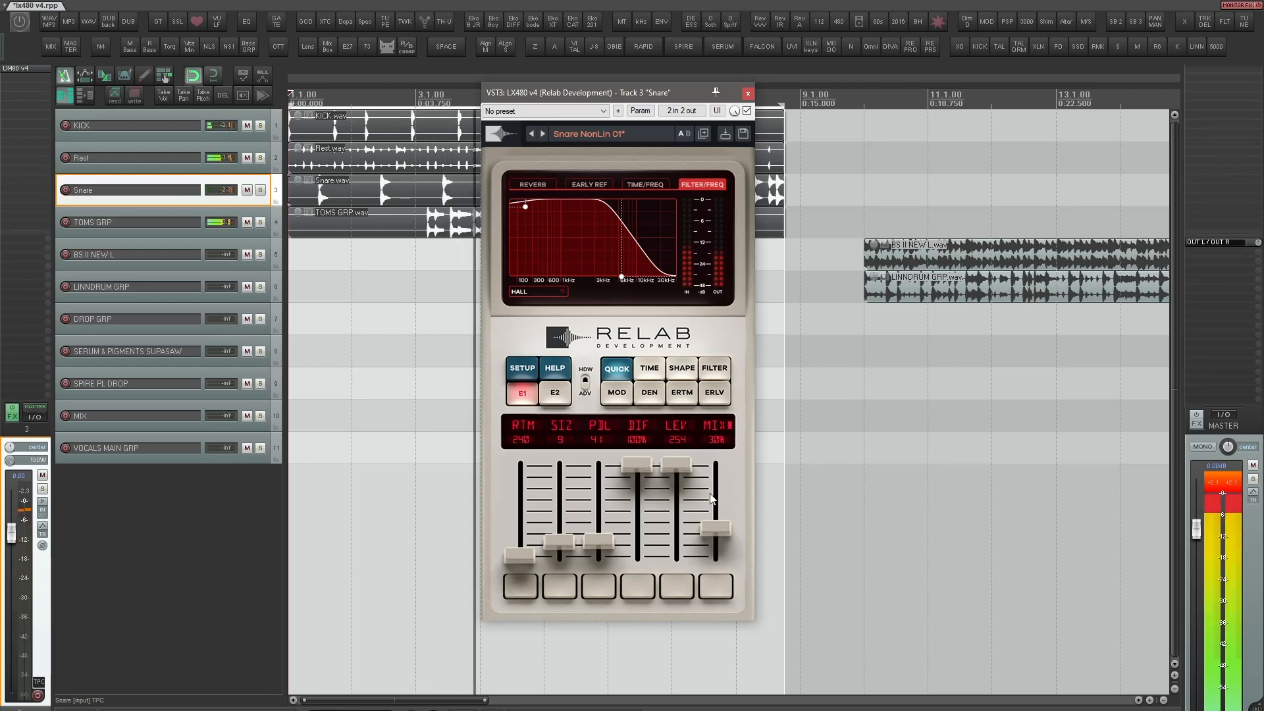
Solo the snare and compare its sound with the reverb bypassed and active
left_click(261, 190)
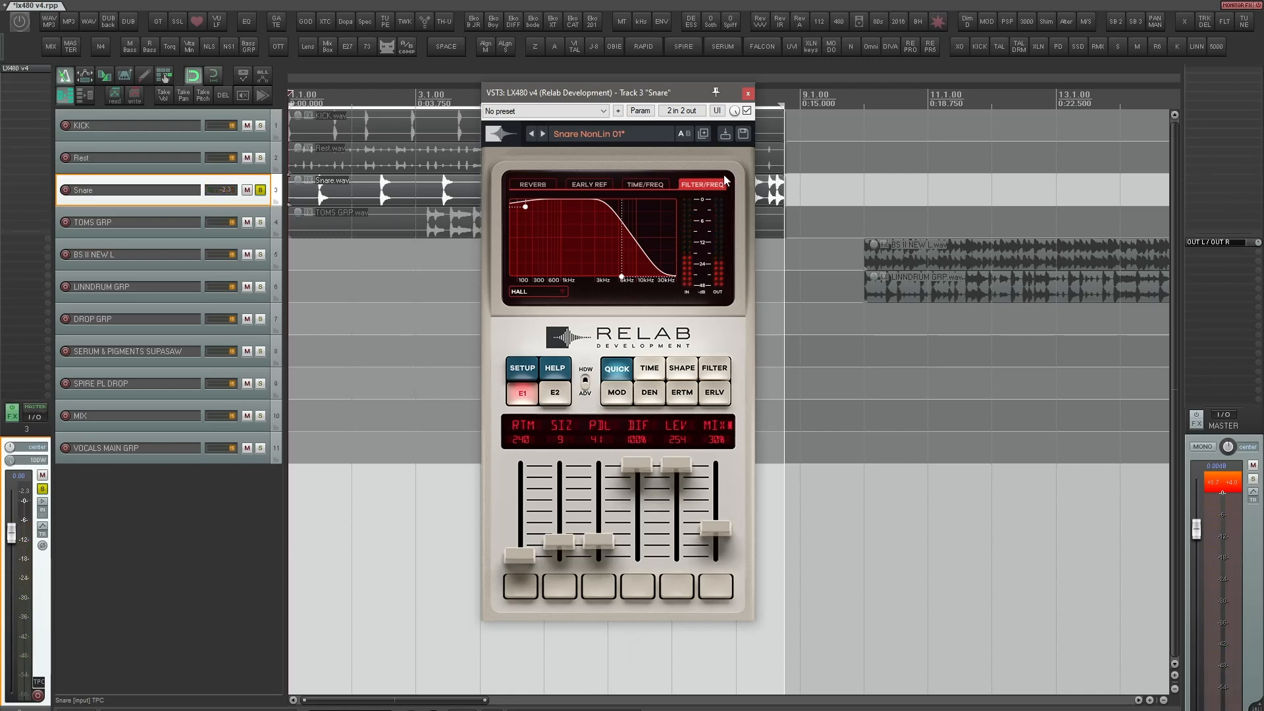
left_click(747, 111)
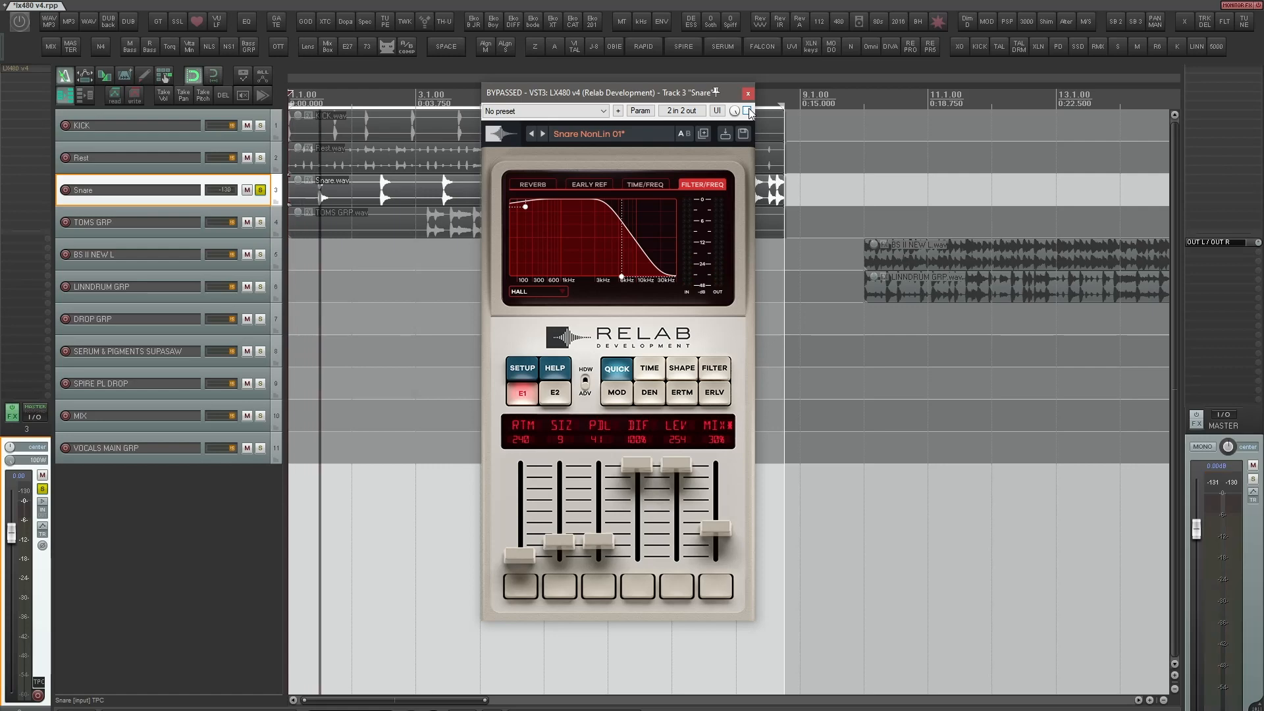
left_click(747, 111)
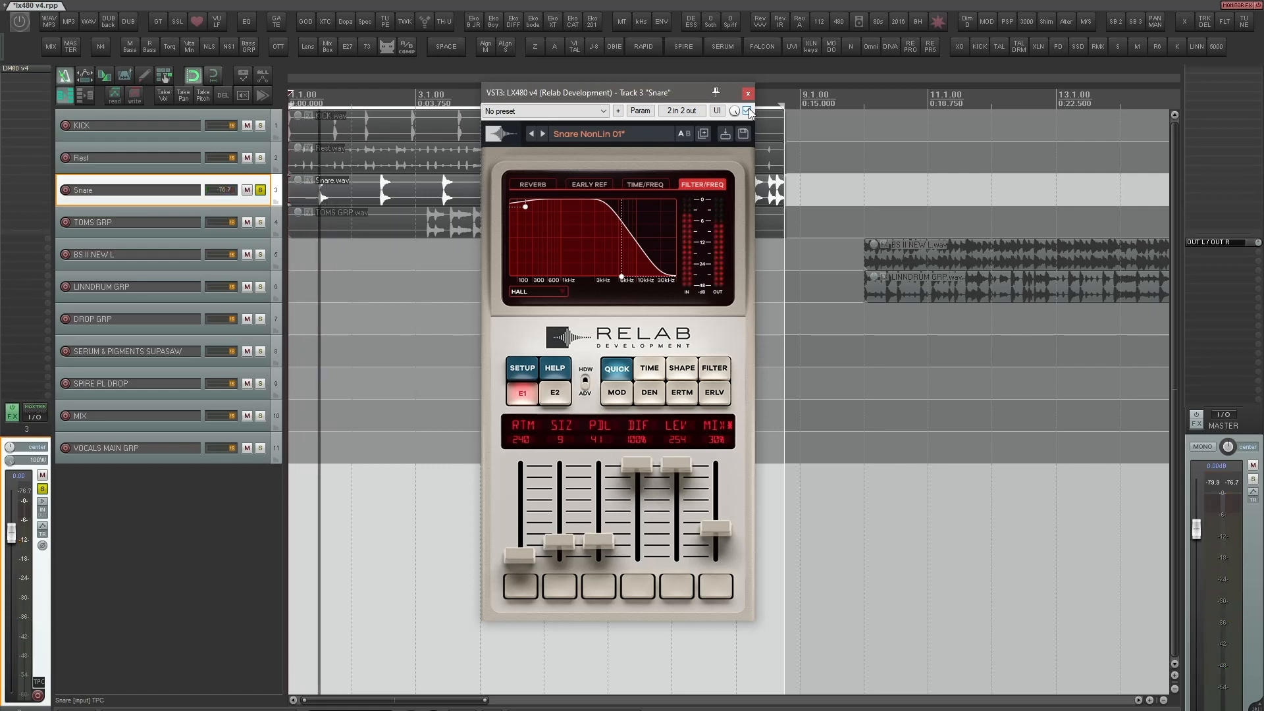
key("space")
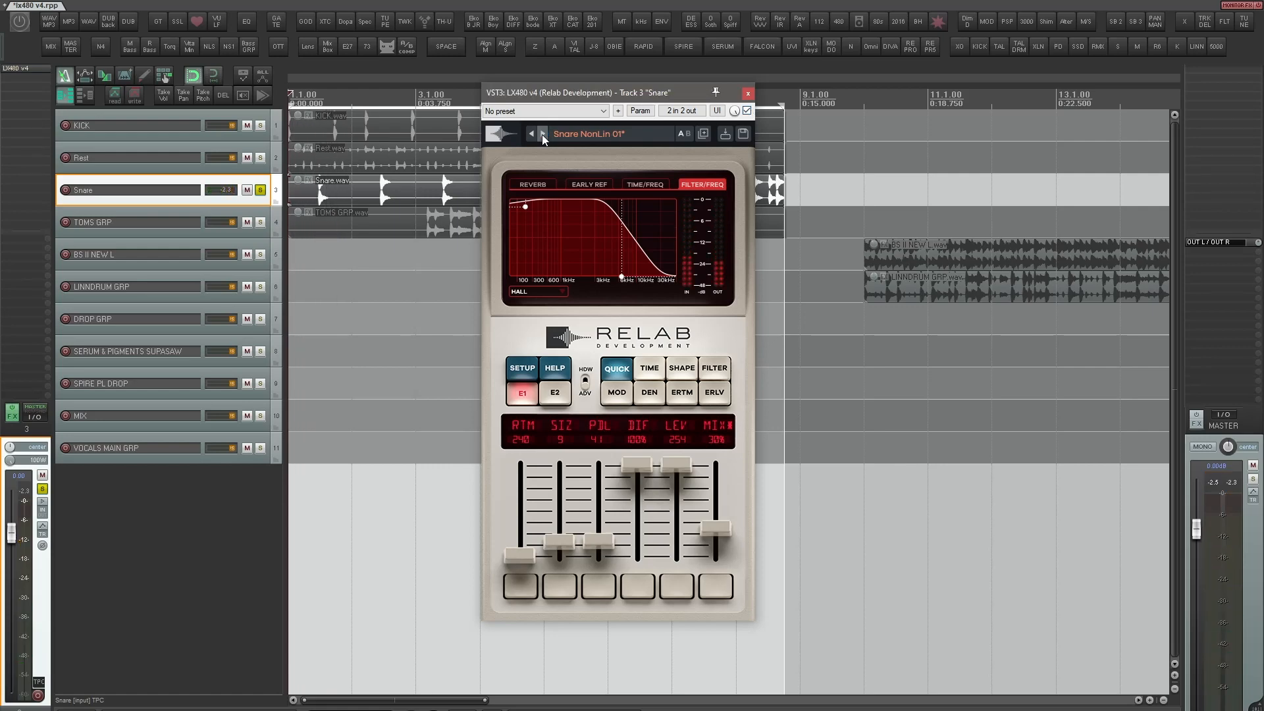
Advance the snare reverb to Snare NonLin 02, audition it soloed, and unsolo the snare to hear it with the full drums
left_click(543, 134)
key("space")
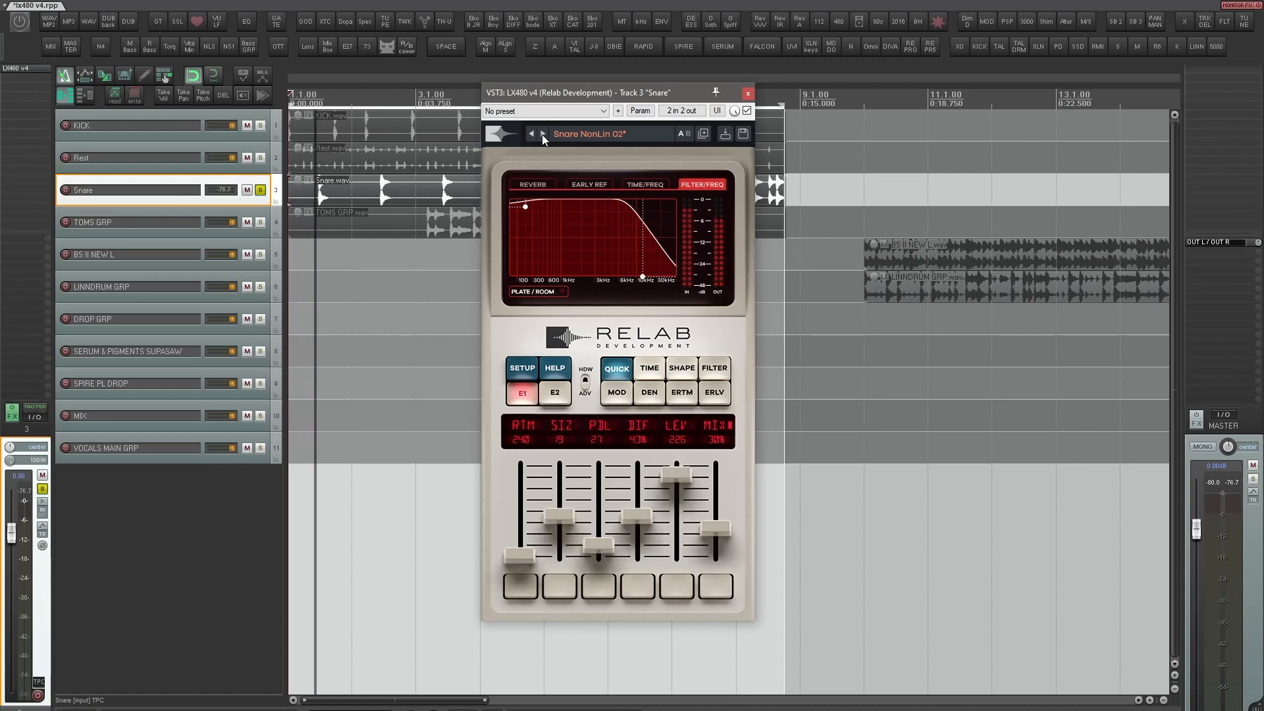
key("space")
key("s")
key("space")
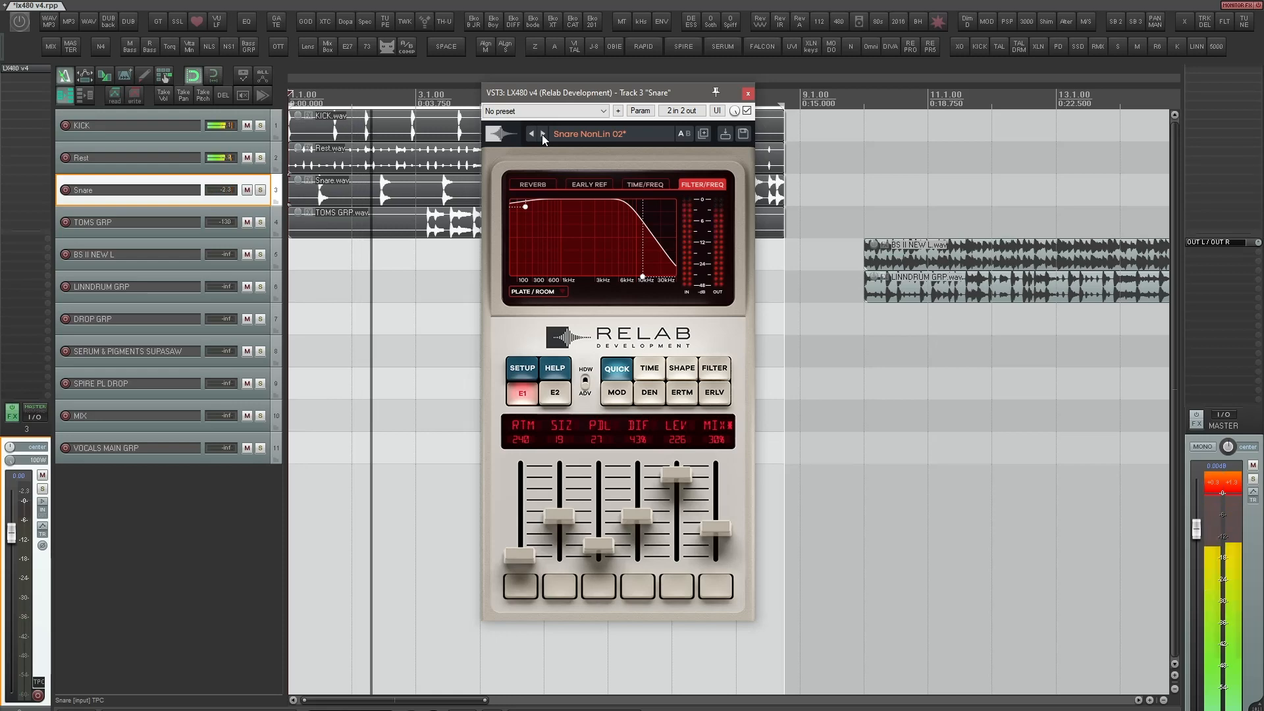
key("space")
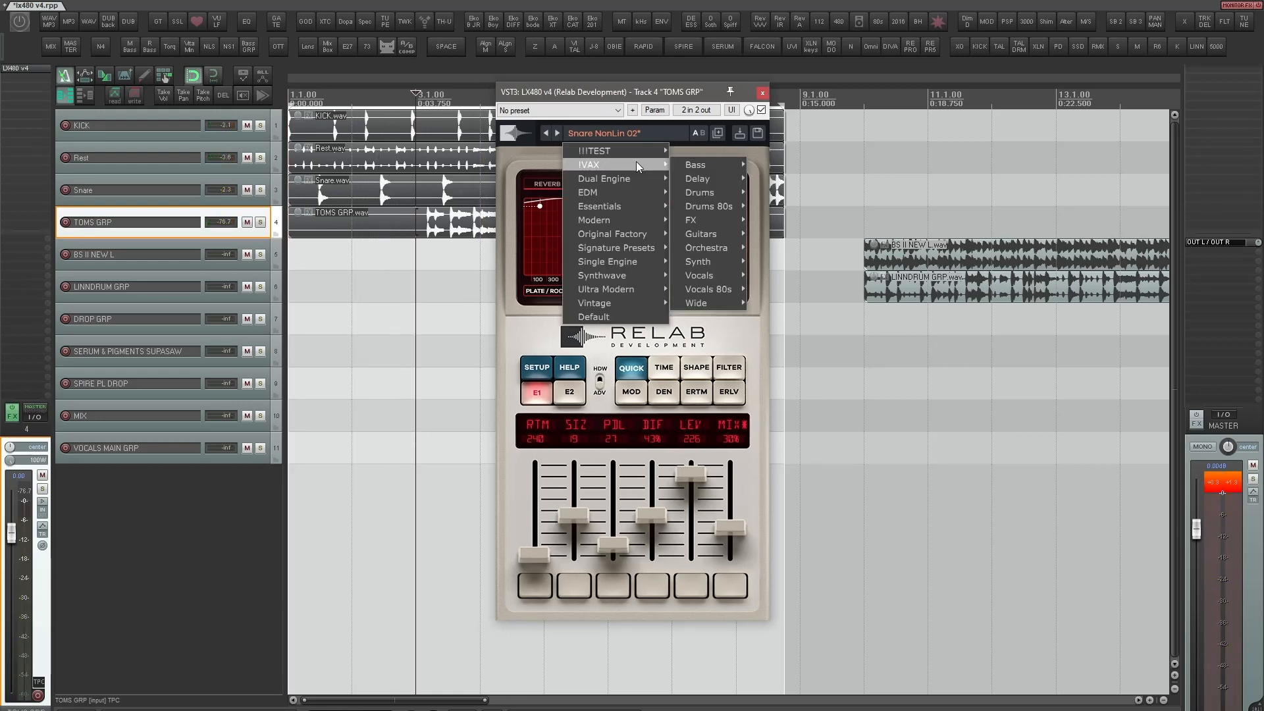
Load Tom NonLin 01 from the !VAX Drums 80s presets in the TOMS GRP reverb and raise its MIX to 45% during playback
mouse_move(717, 207)
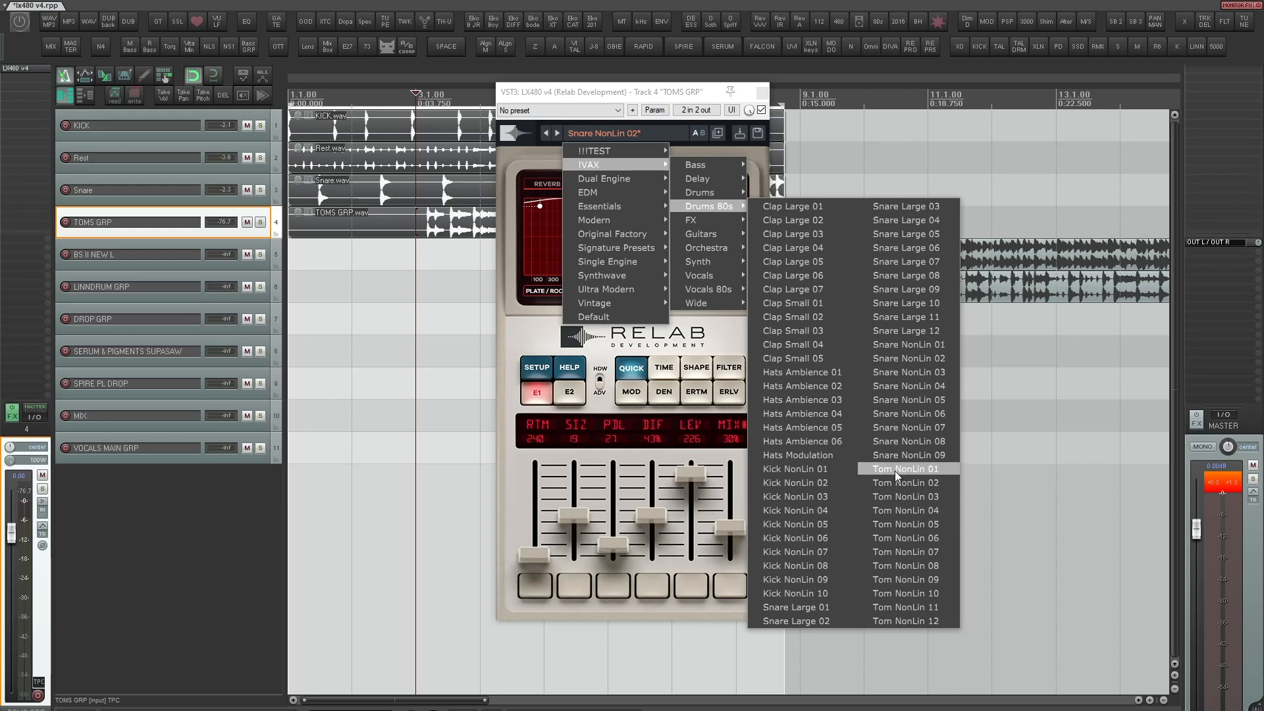
key("space")
left_click(895, 472)
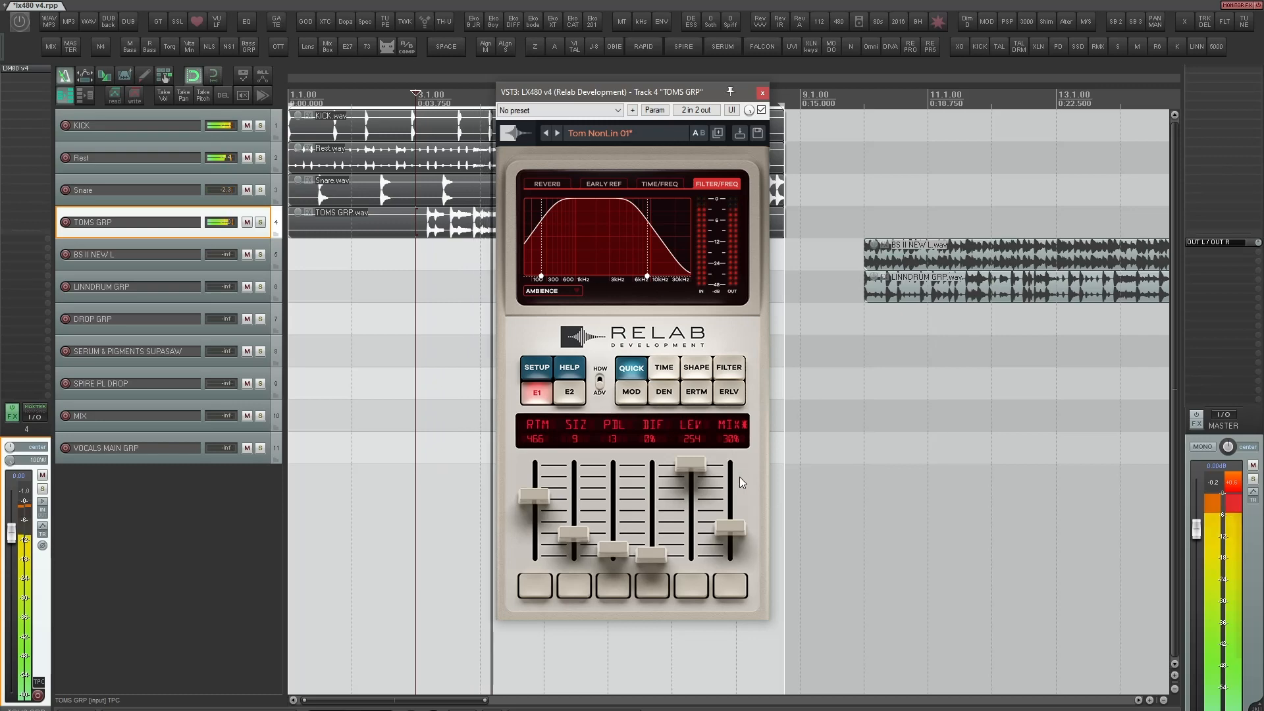
left_click_drag(730, 527, 729, 508)
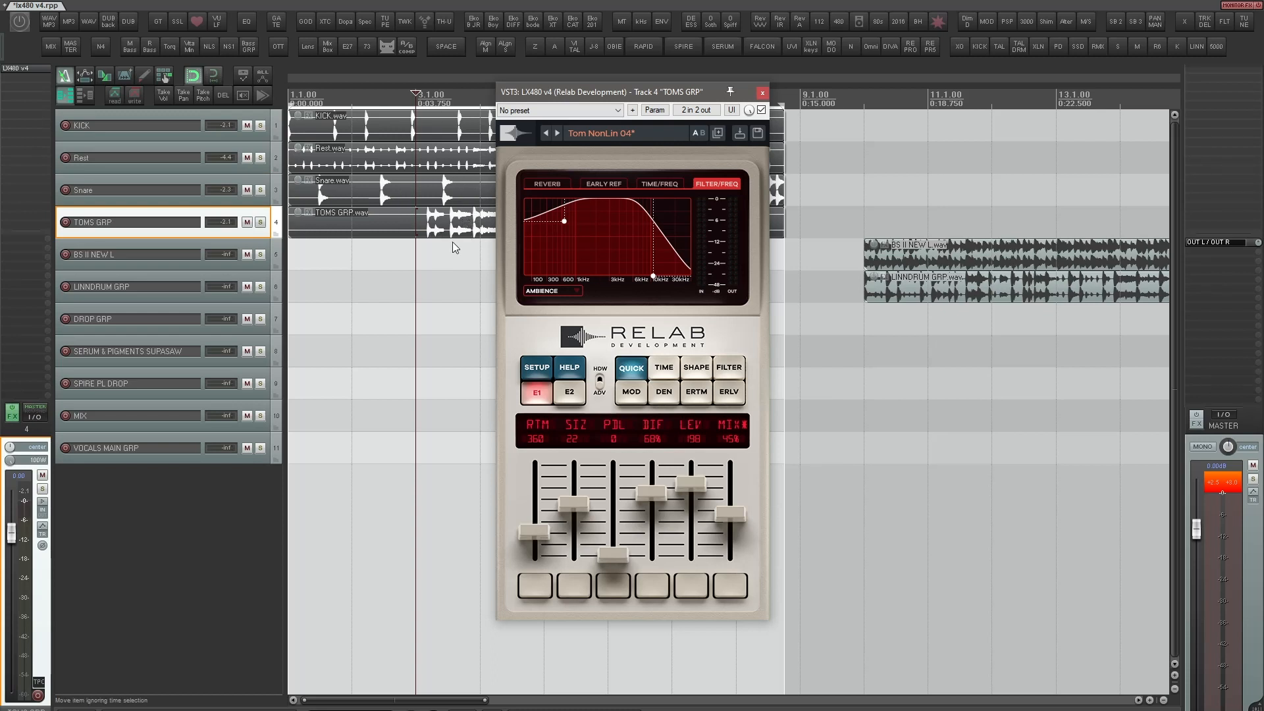
Step the toms reverb from Tom NonLin 04 through to Tom NonLin 07 while the drums play
key("space")
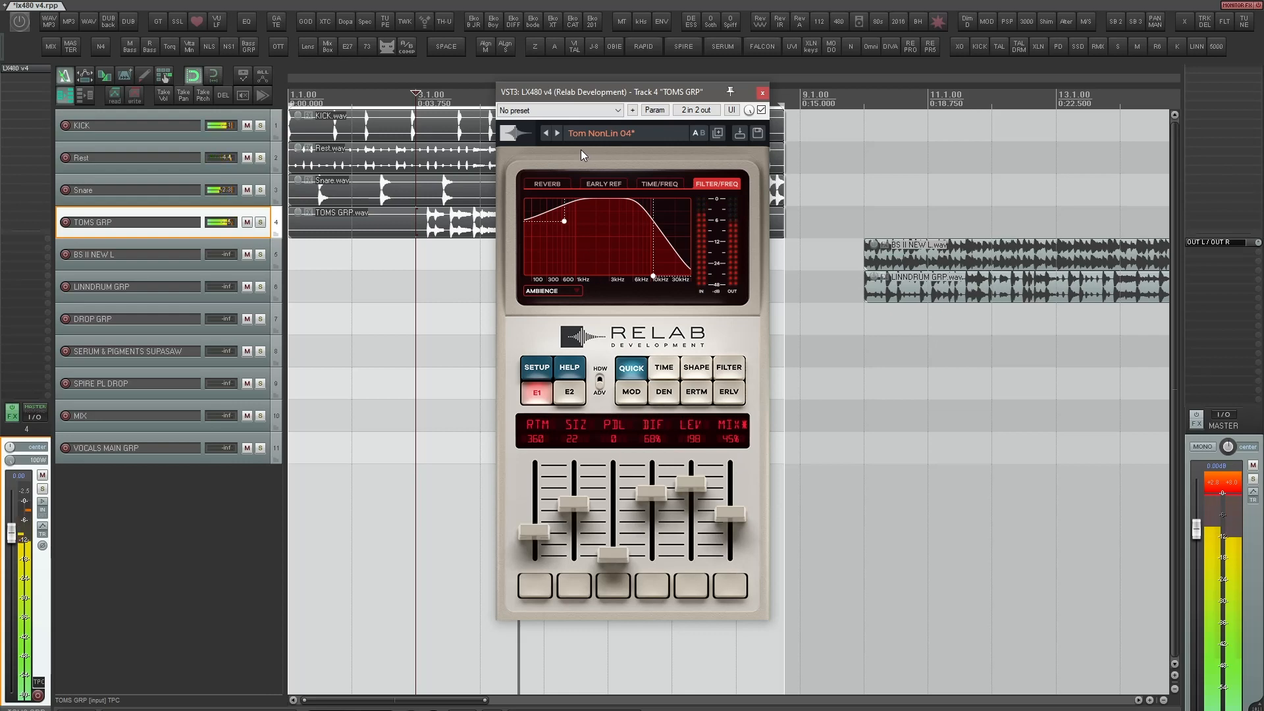
left_click(557, 134)
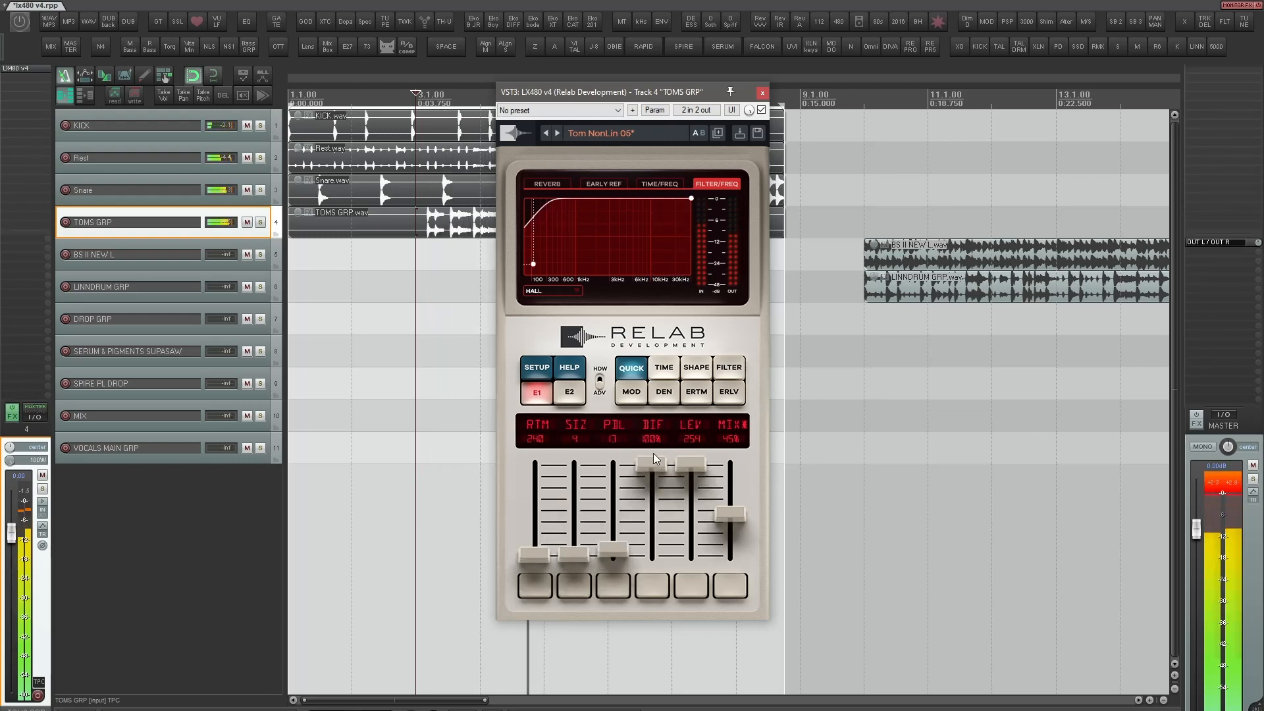
left_click(557, 134)
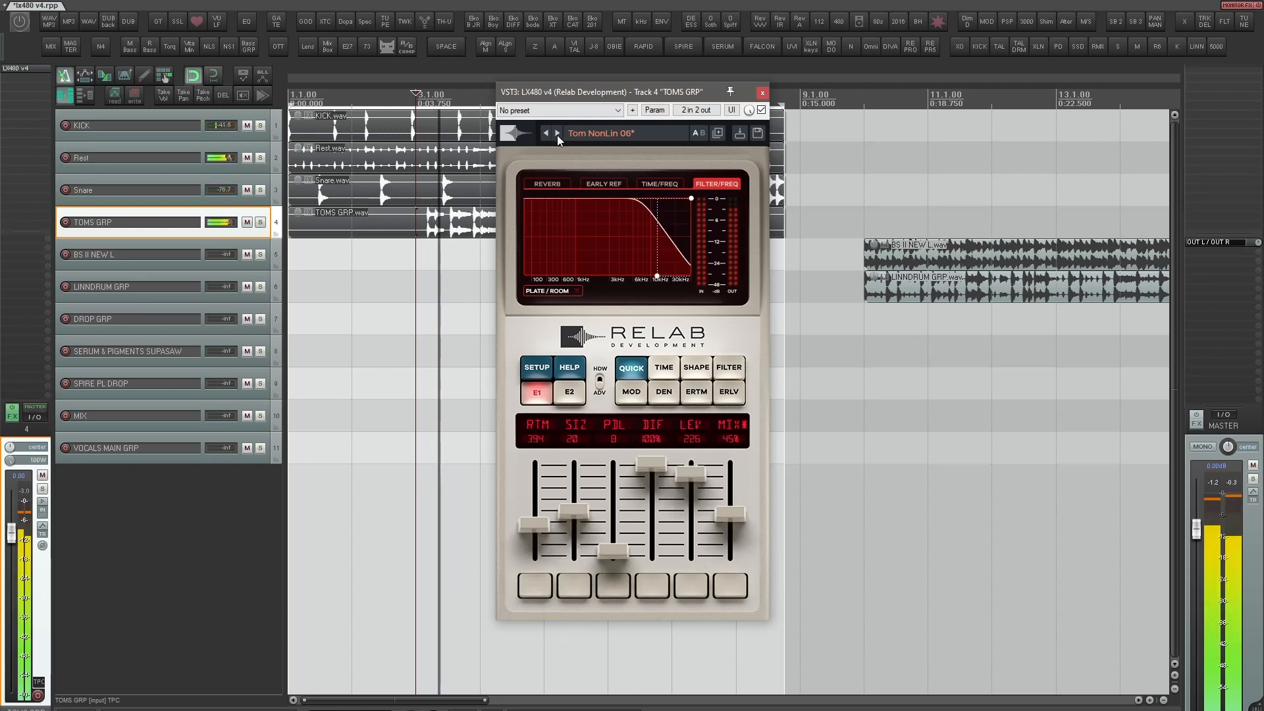
left_click(558, 133)
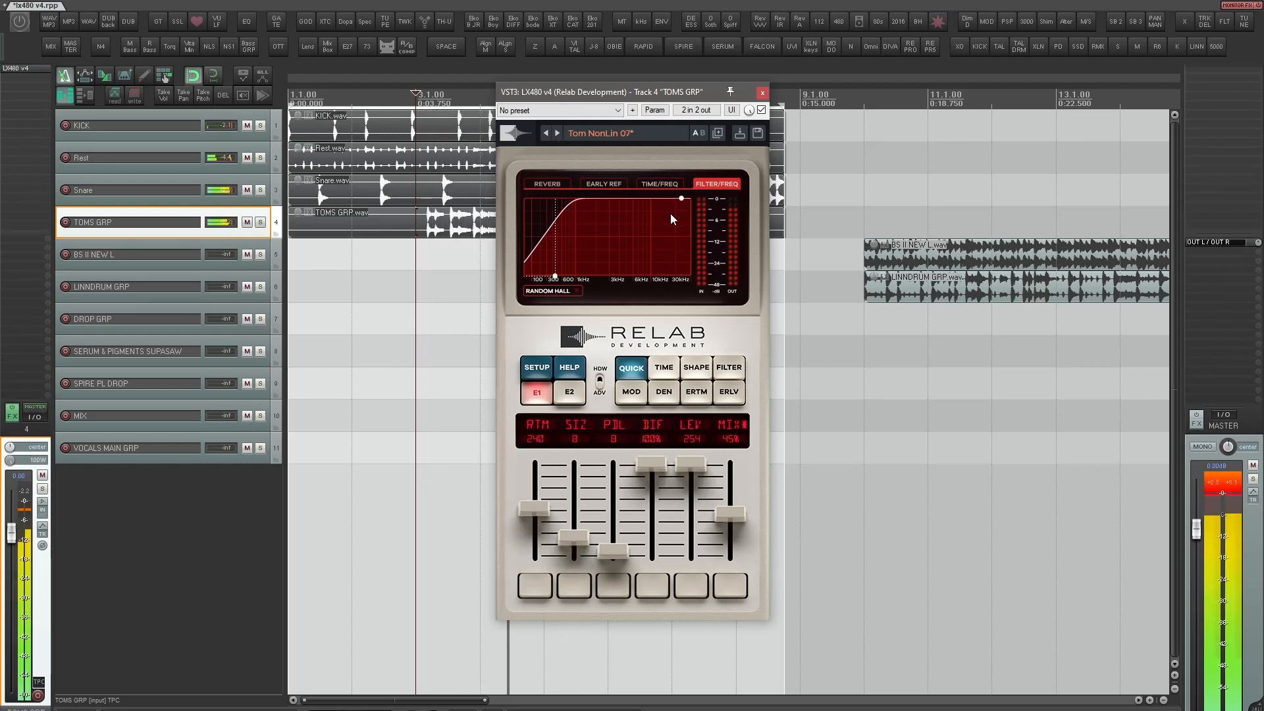
Reload Tom NonLin 01 from the !VAX Drums 80s presets on the toms reverb and play the drums
left_click(588, 131)
mouse_move(614, 164)
mouse_move(699, 192)
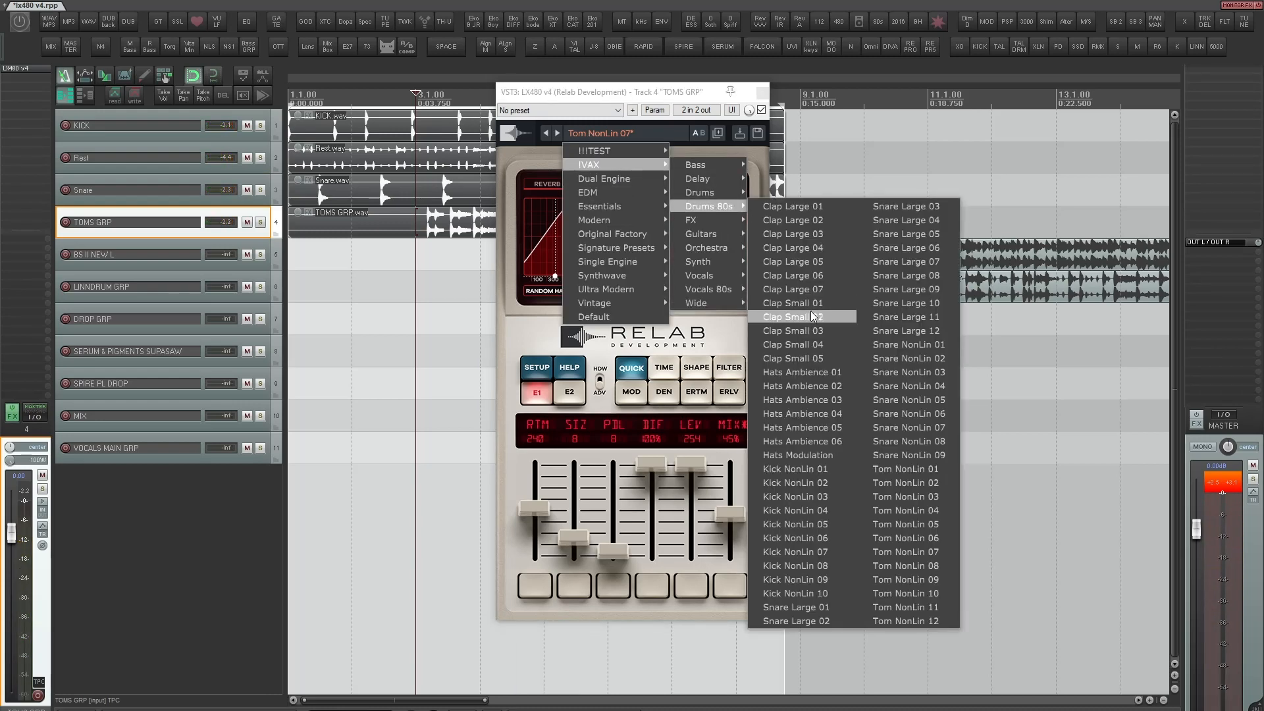
left_click(929, 469)
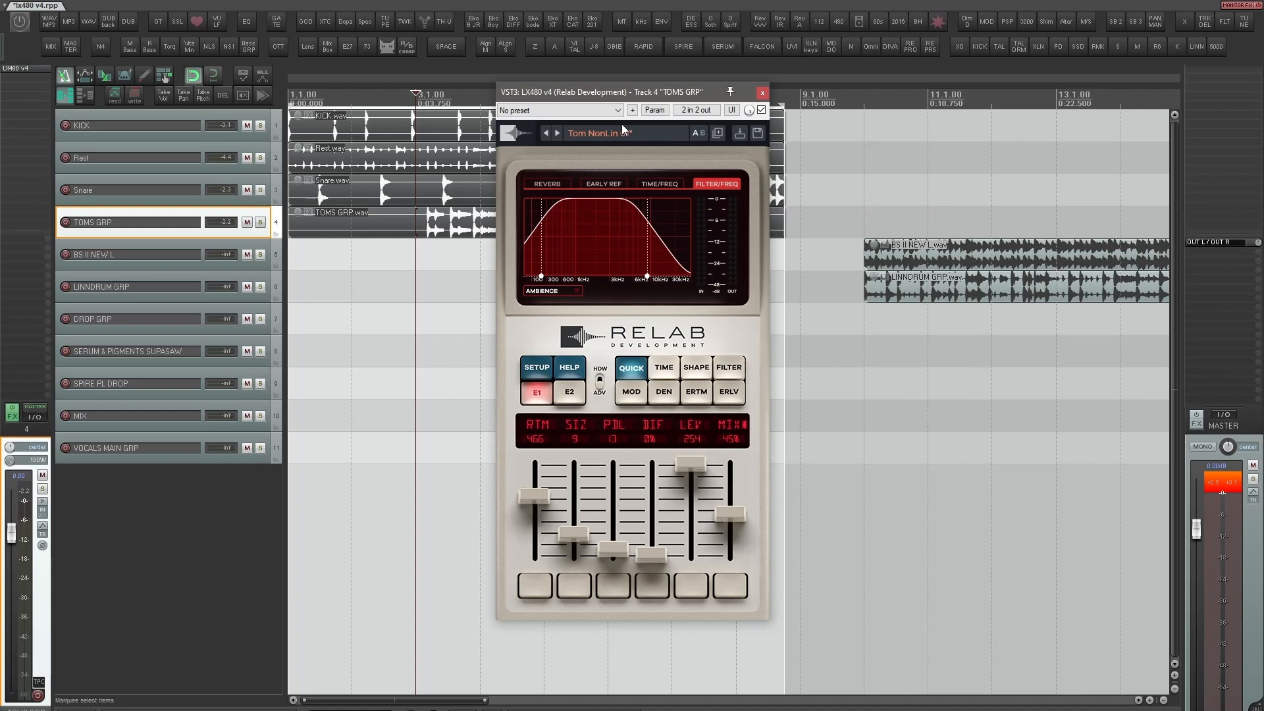
key("space")
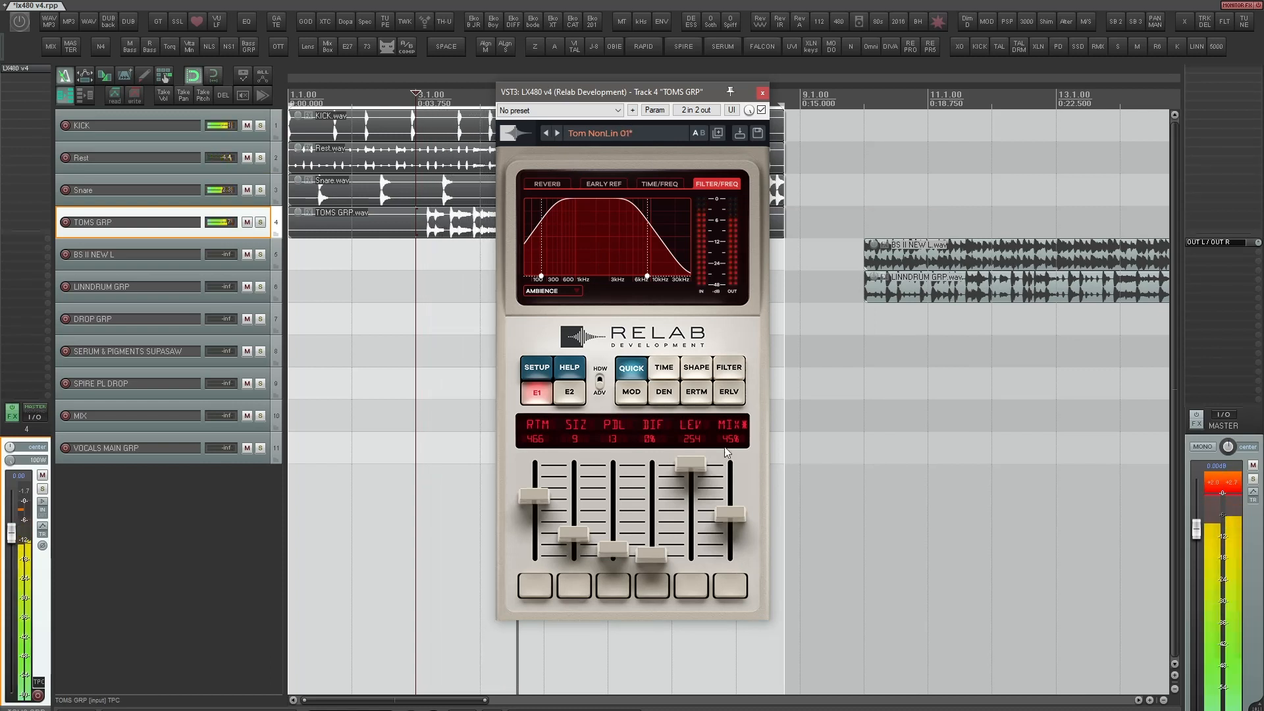
Advance the toms reverb to Tom NonLin 02, with its MIX at 49% and SIZ at 11
mouse_move(733, 519)
left_mouse_down()
mouse_move(732, 490)
mouse_move(740, 510)
left_mouse_up()
left_click(556, 134)
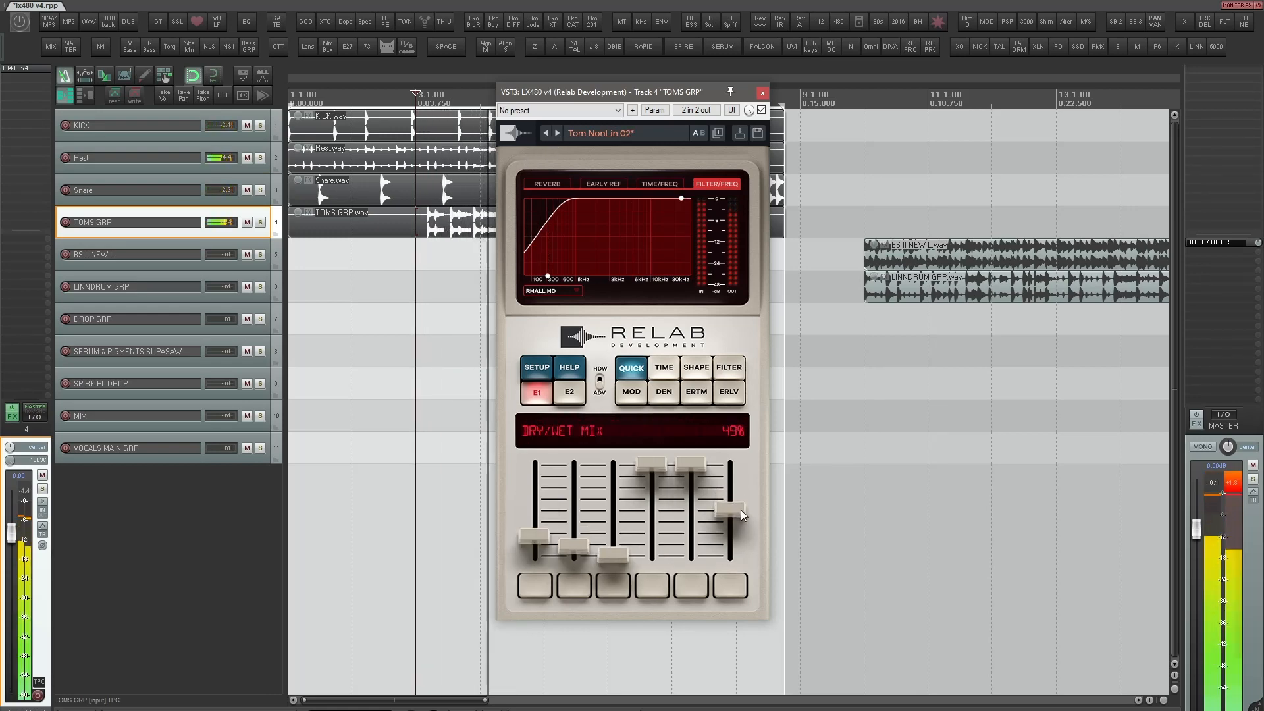
left_click_drag(574, 546, 580, 535)
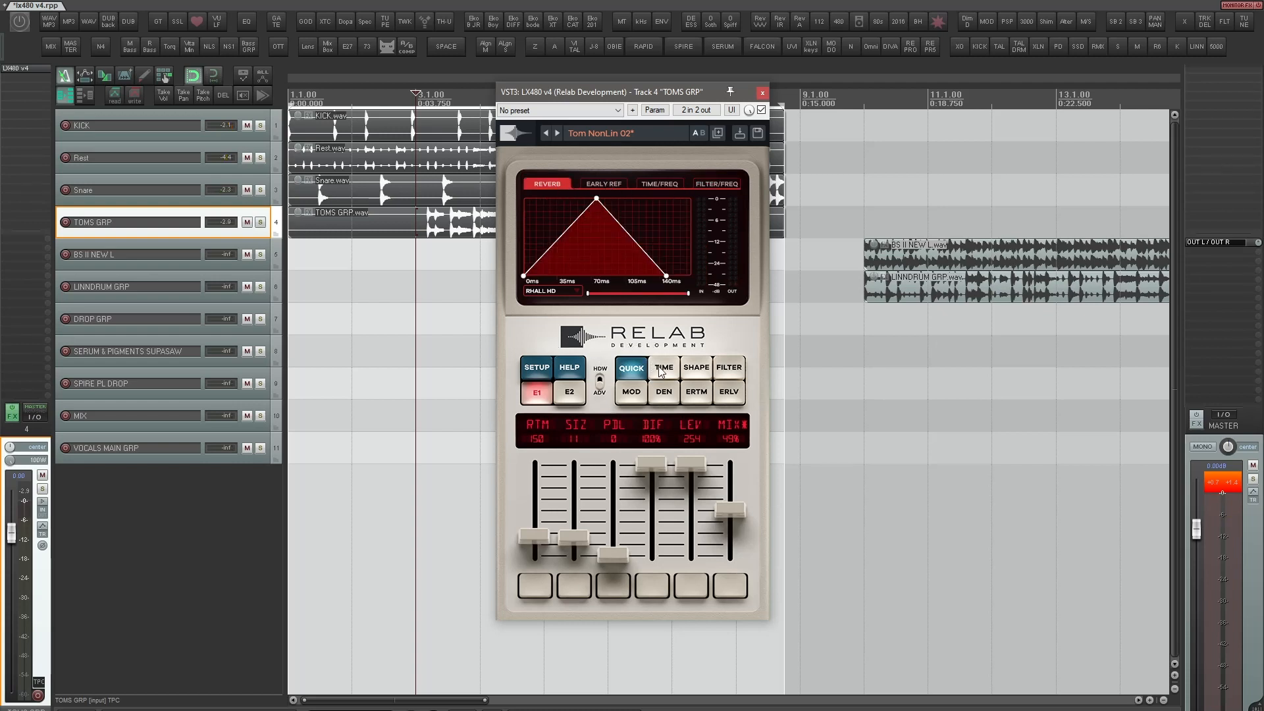
Set the toms reverb's SHP to 163 and SPR to 45, and view its early reflection and time/frequency graphs
left_click(696, 368)
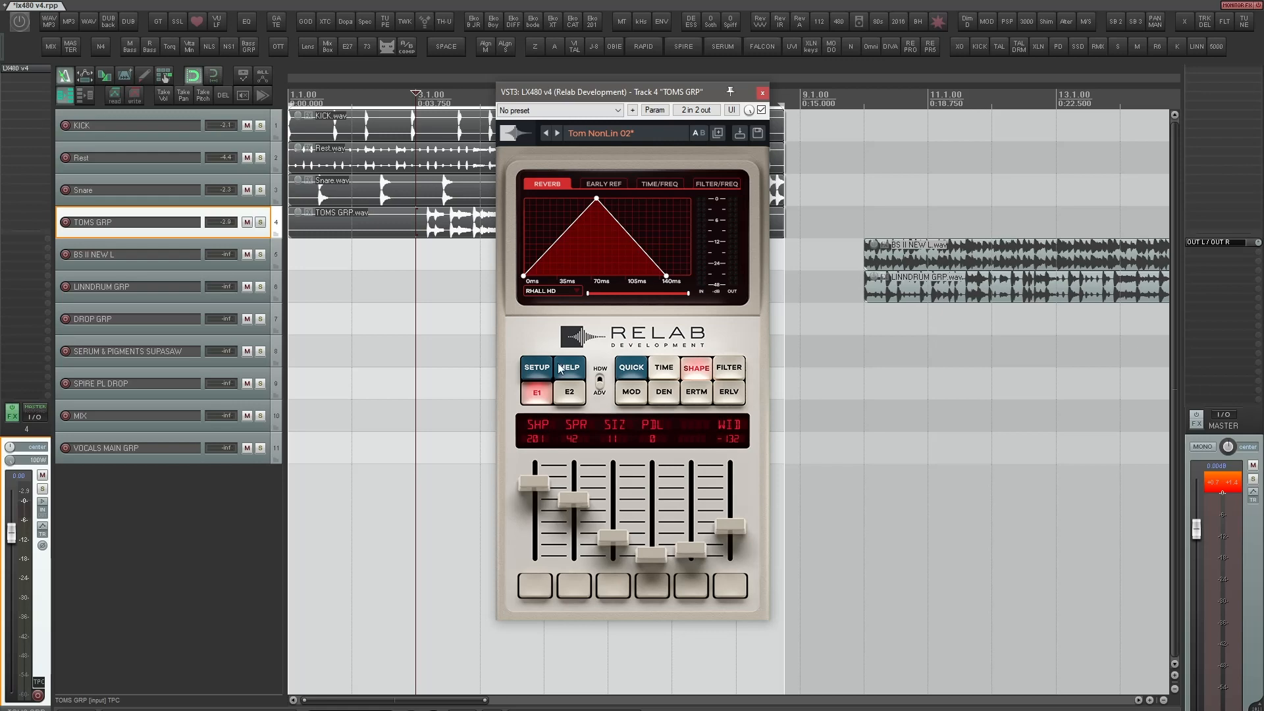
left_click_drag(539, 495, 574, 506)
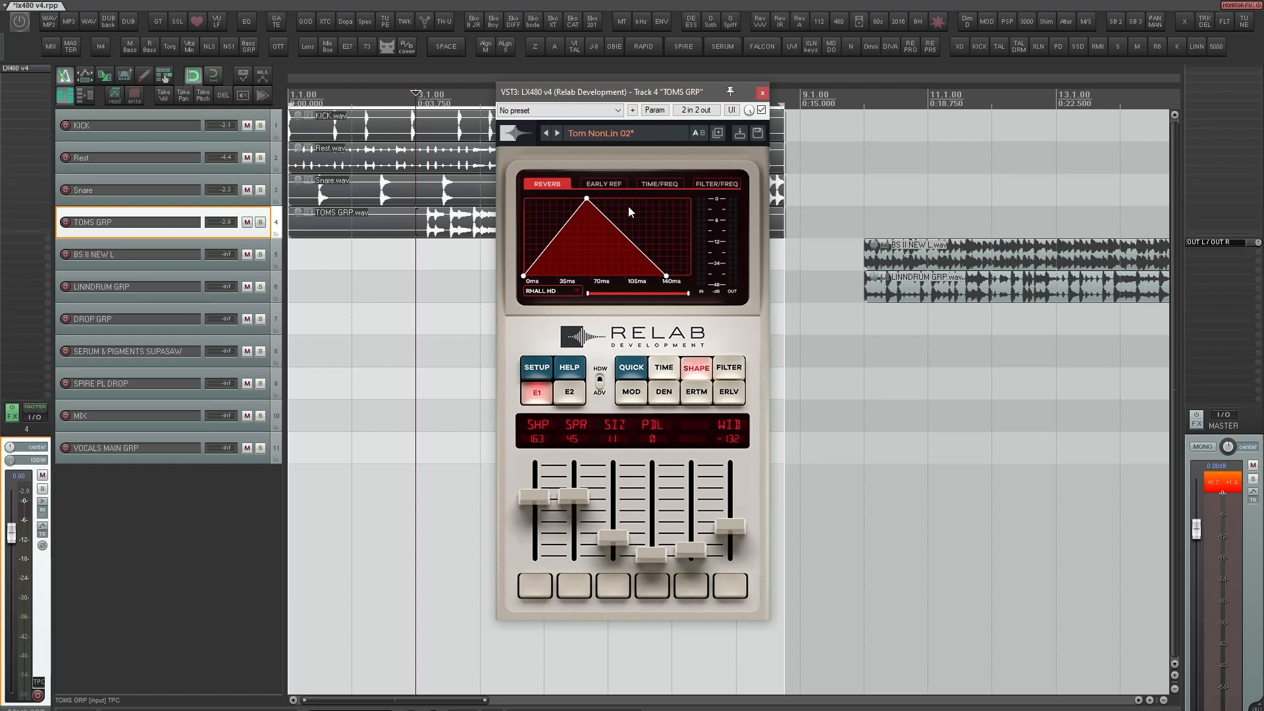
left_click(613, 183)
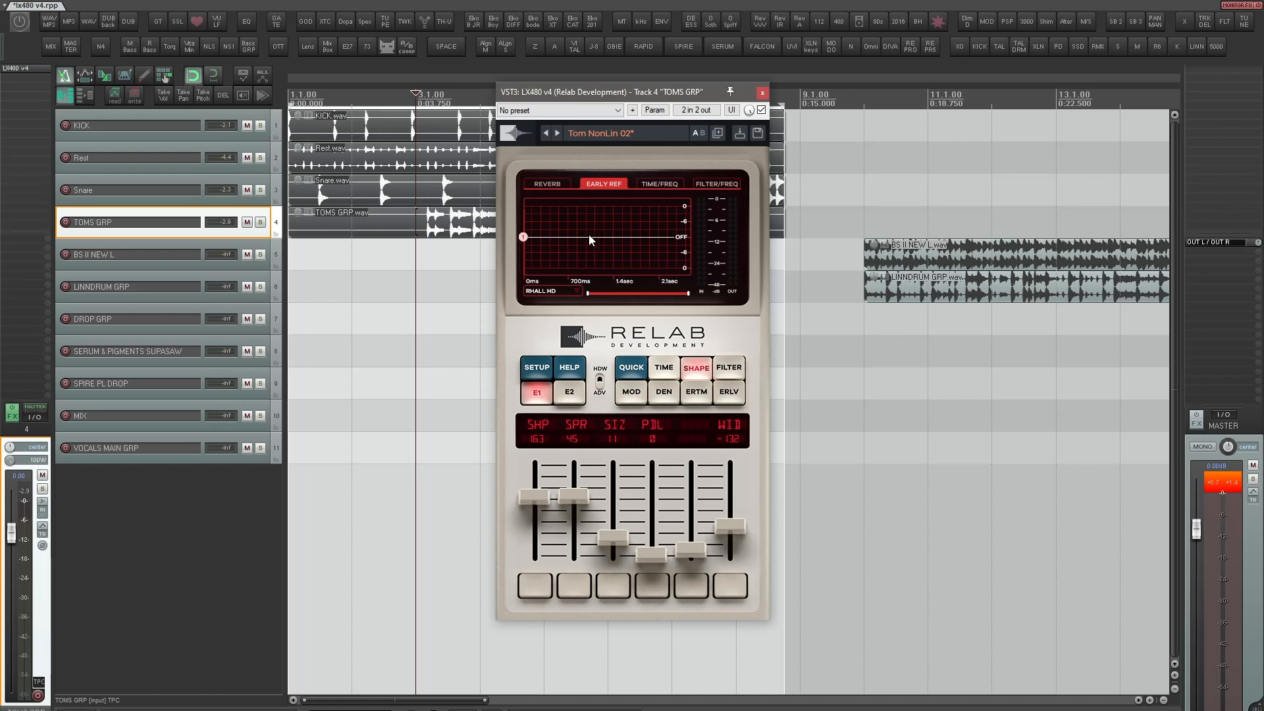
left_click(658, 185)
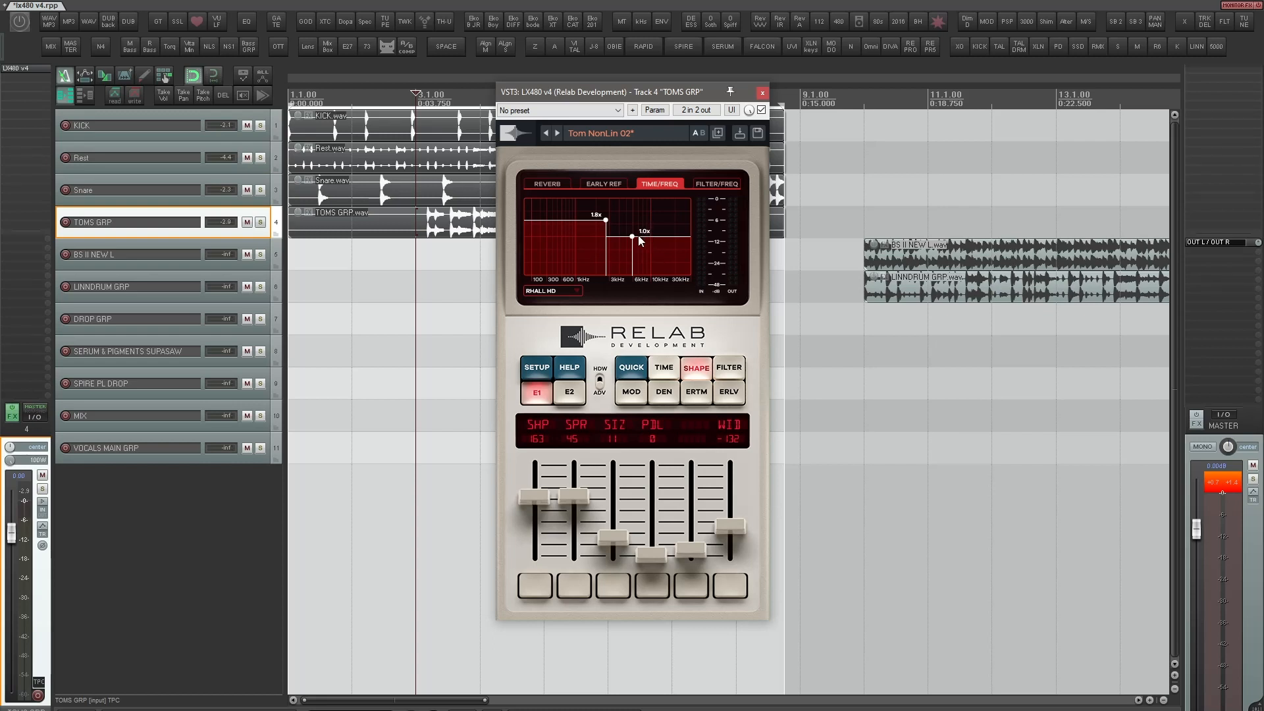
Solo the toms and play them while setting the reverb's time/frequency multipliers to 0.4x low and 0.6x high
key("F6")
key("space")
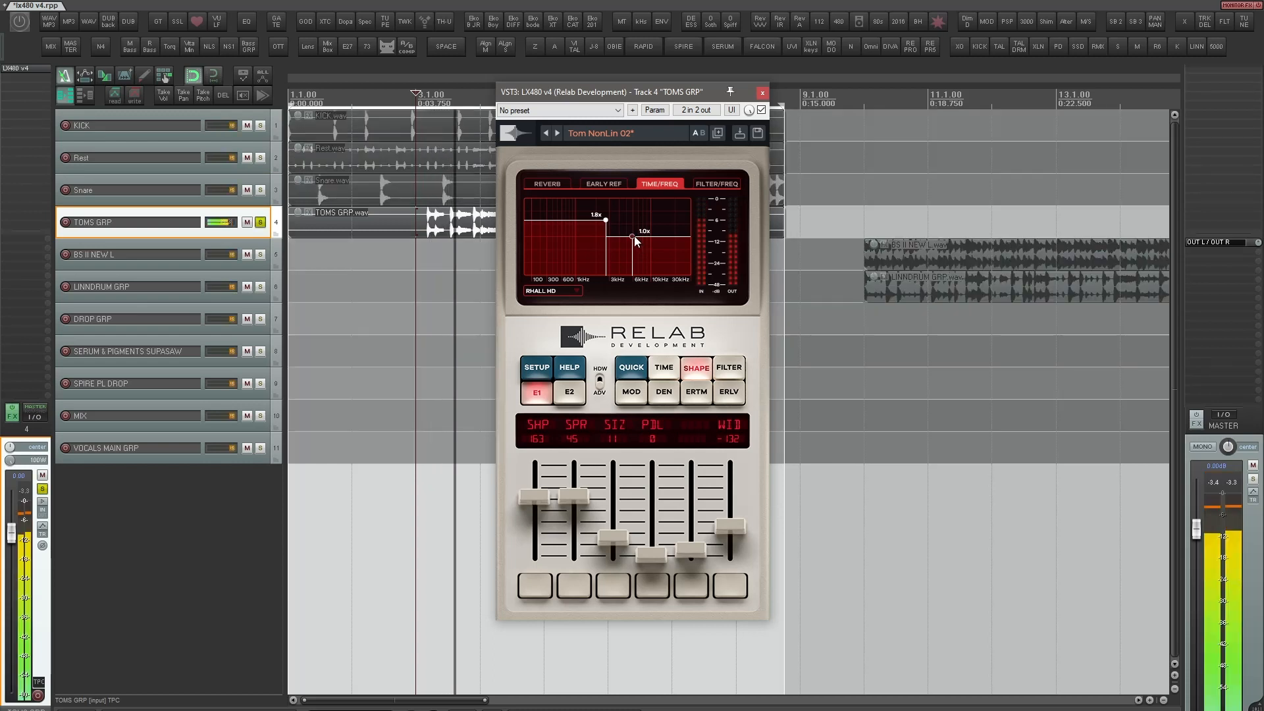
mouse_move(633, 236)
left_mouse_down()
mouse_move(634, 292)
mouse_move(633, 241)
left_mouse_up()
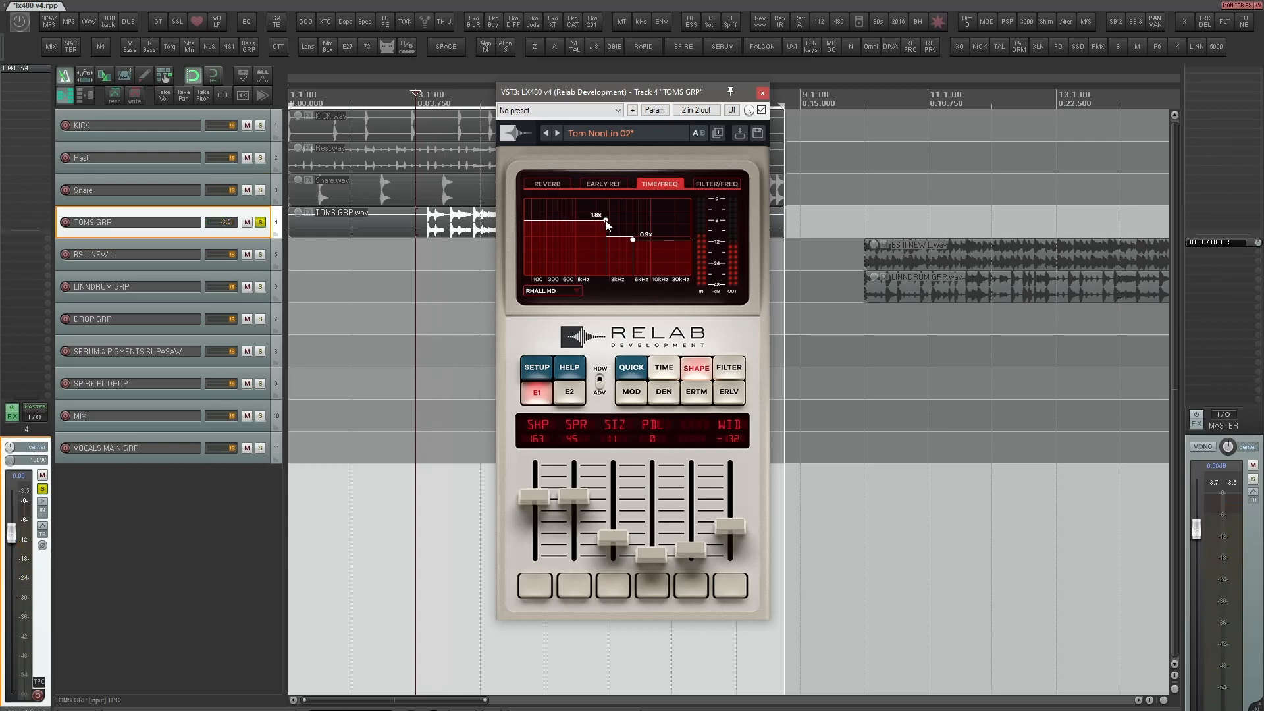
mouse_move(607, 224)
left_mouse_down()
mouse_move(591, 286)
mouse_move(641, 271)
mouse_move(630, 282)
left_mouse_up()
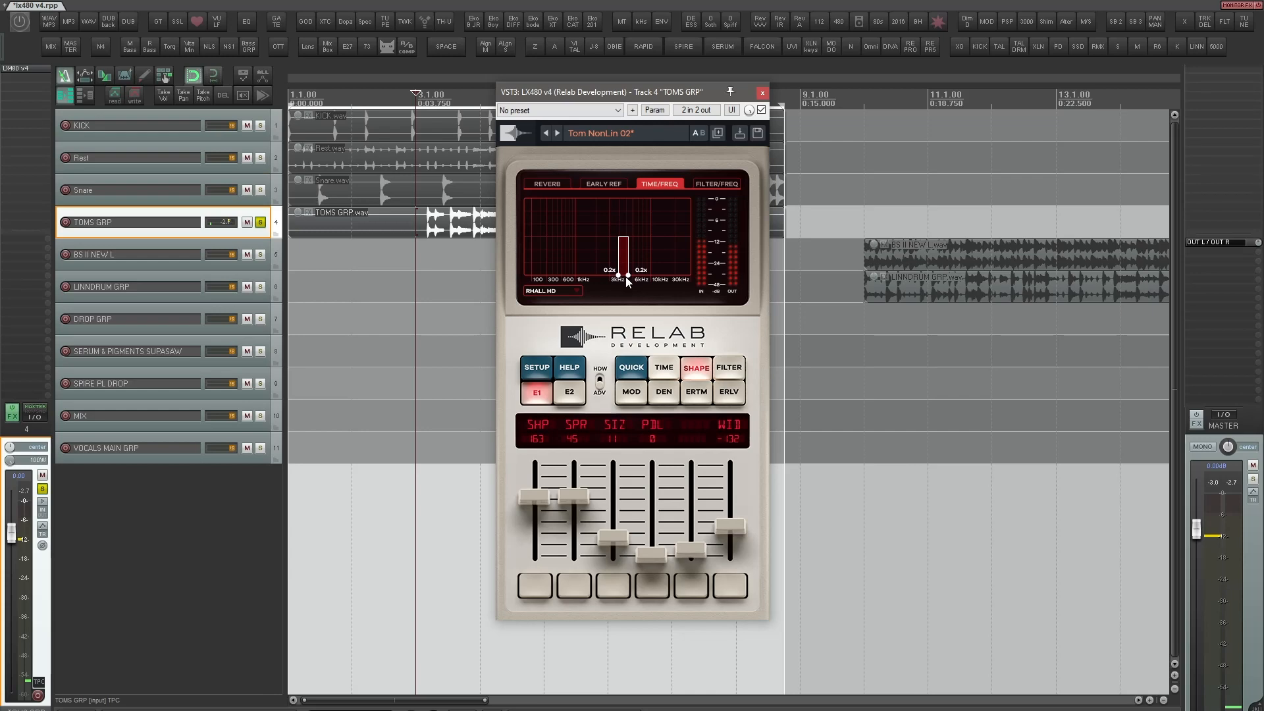
key("space")
left_click_drag(626, 276, 602, 263)
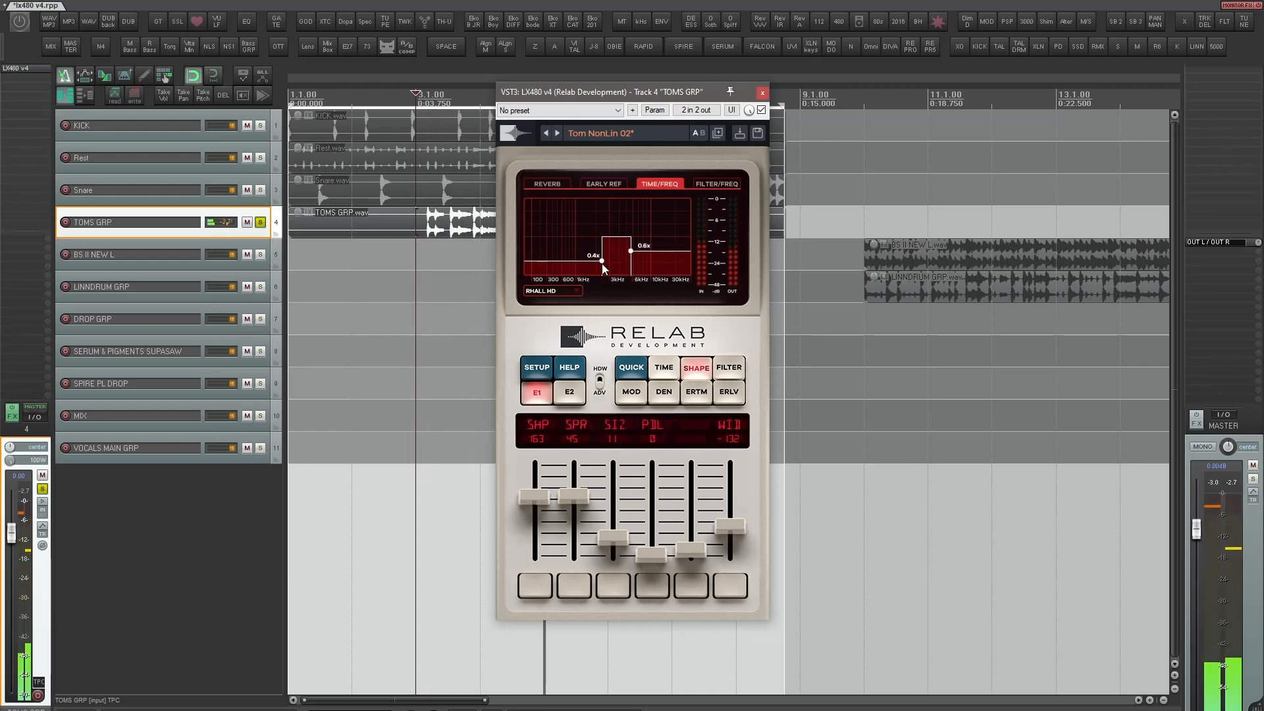
key("space")
Filter the toms reverb with DFT 12, the high cut at 17044 and the low cut at 144, listening during playback
left_click(712, 185)
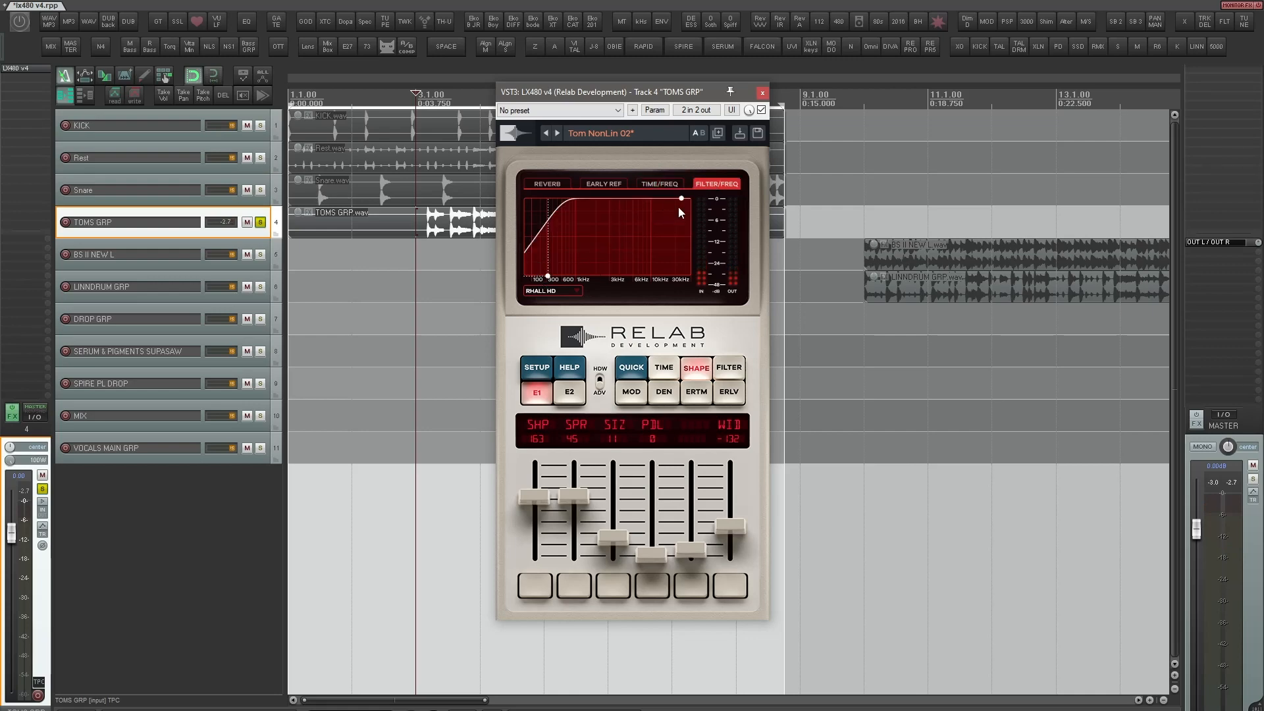
left_click(727, 362)
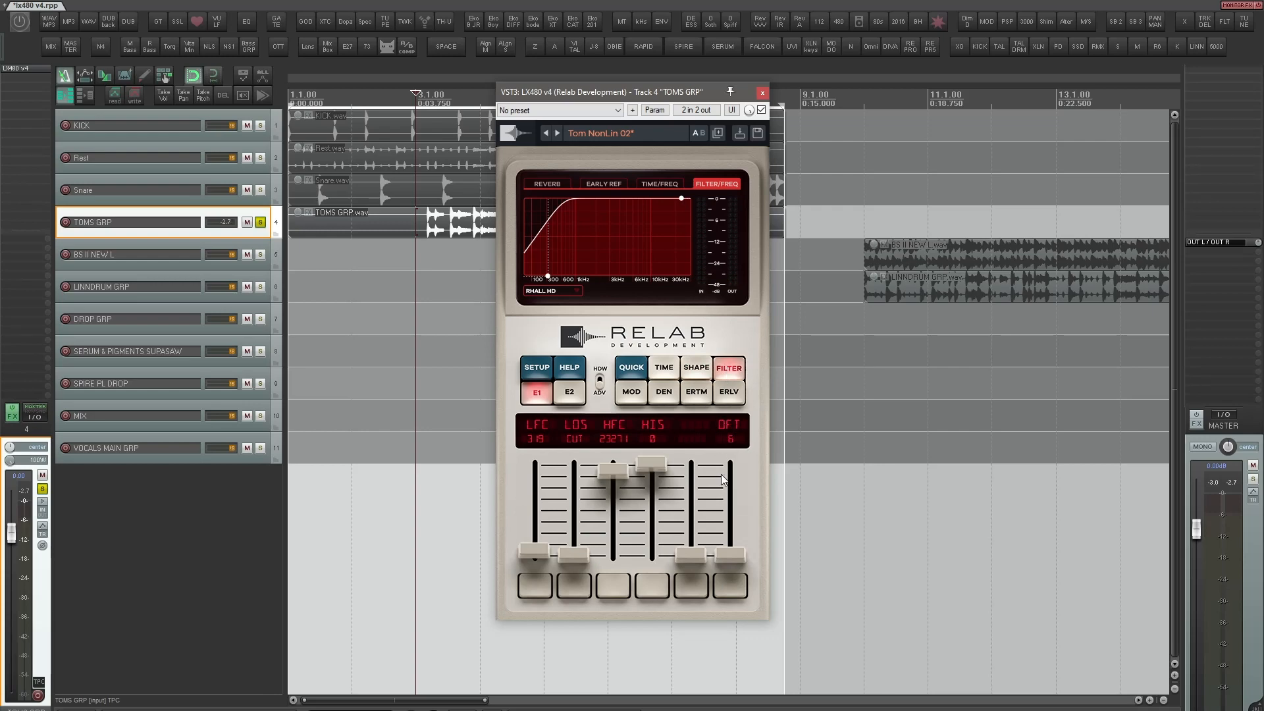
left_click_drag(730, 556, 738, 427)
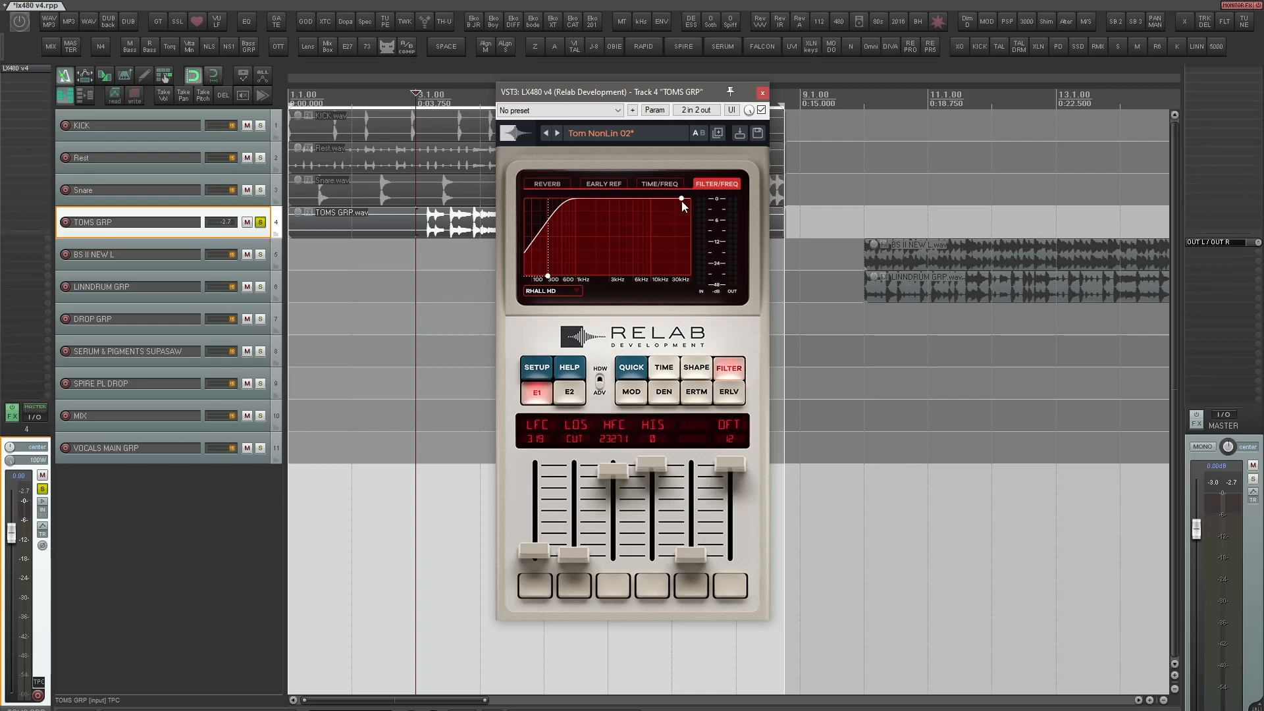
key("space")
left_click_drag(682, 200, 671, 280)
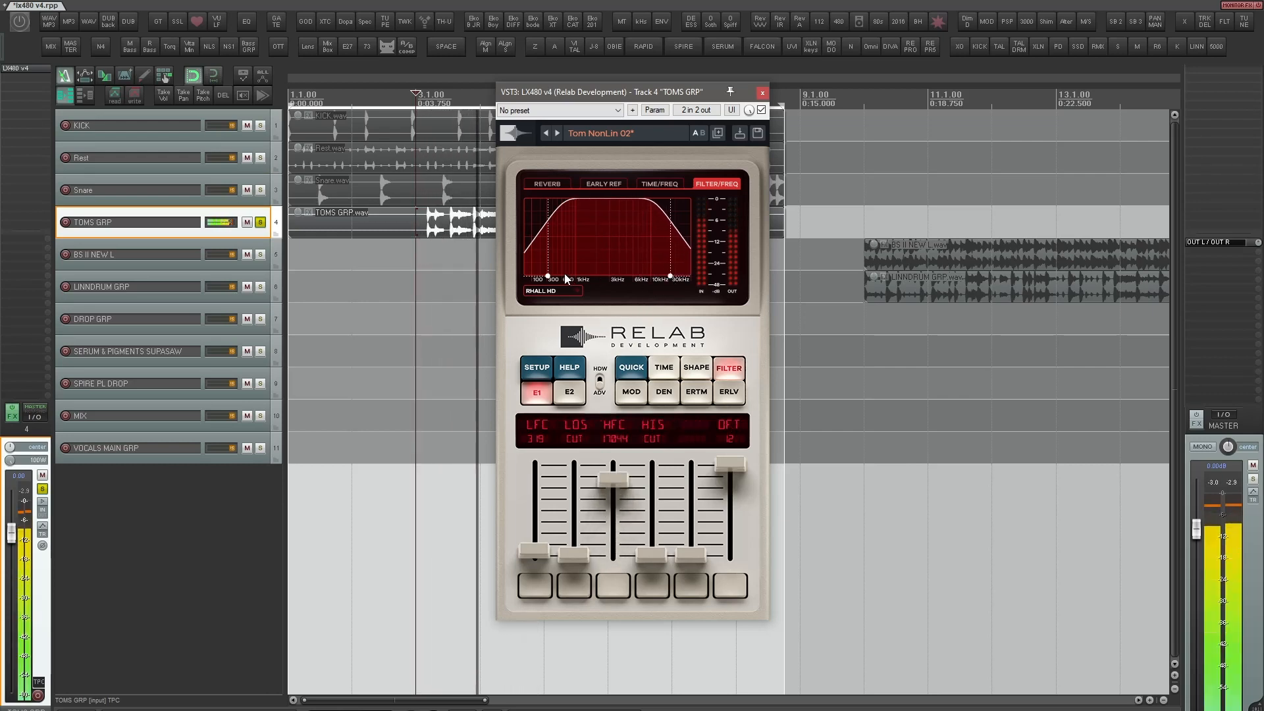
mouse_move(548, 275)
left_mouse_down()
mouse_move(670, 286)
mouse_move(537, 292)
left_mouse_up()
key("space")
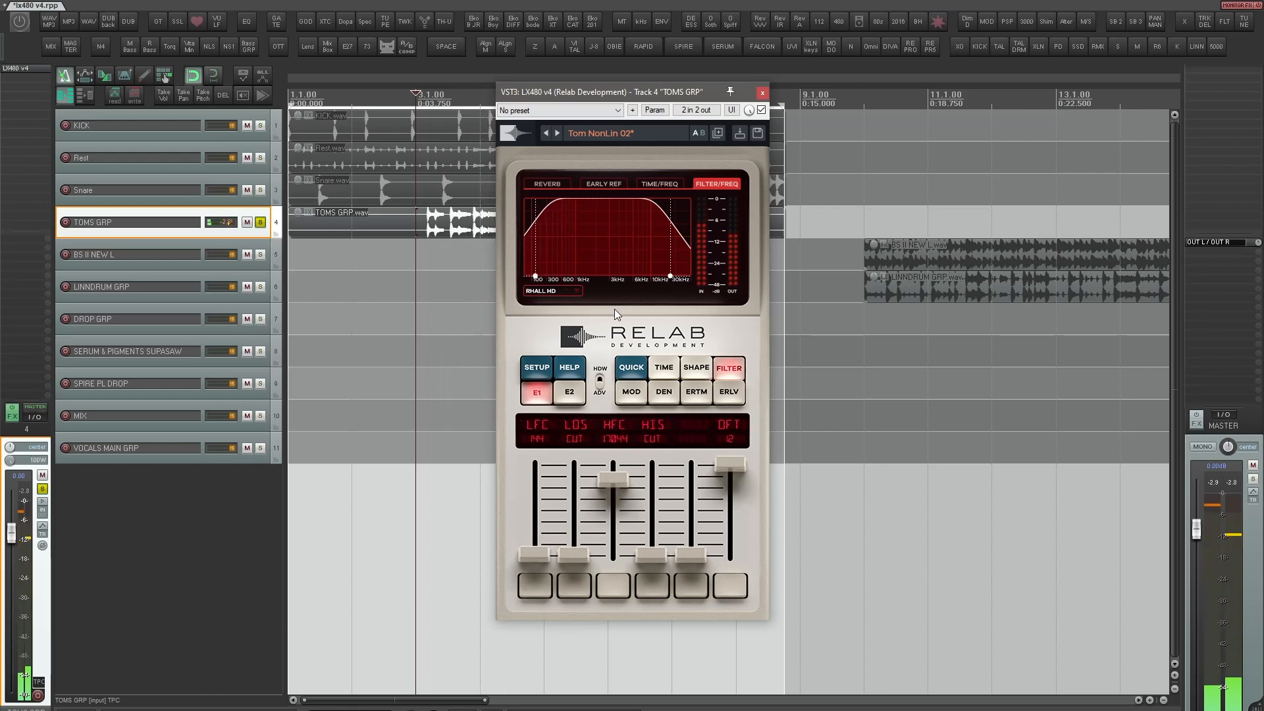
Review the toms reverb's setup pages for input/output, configuration, mapping and display
left_click(541, 370)
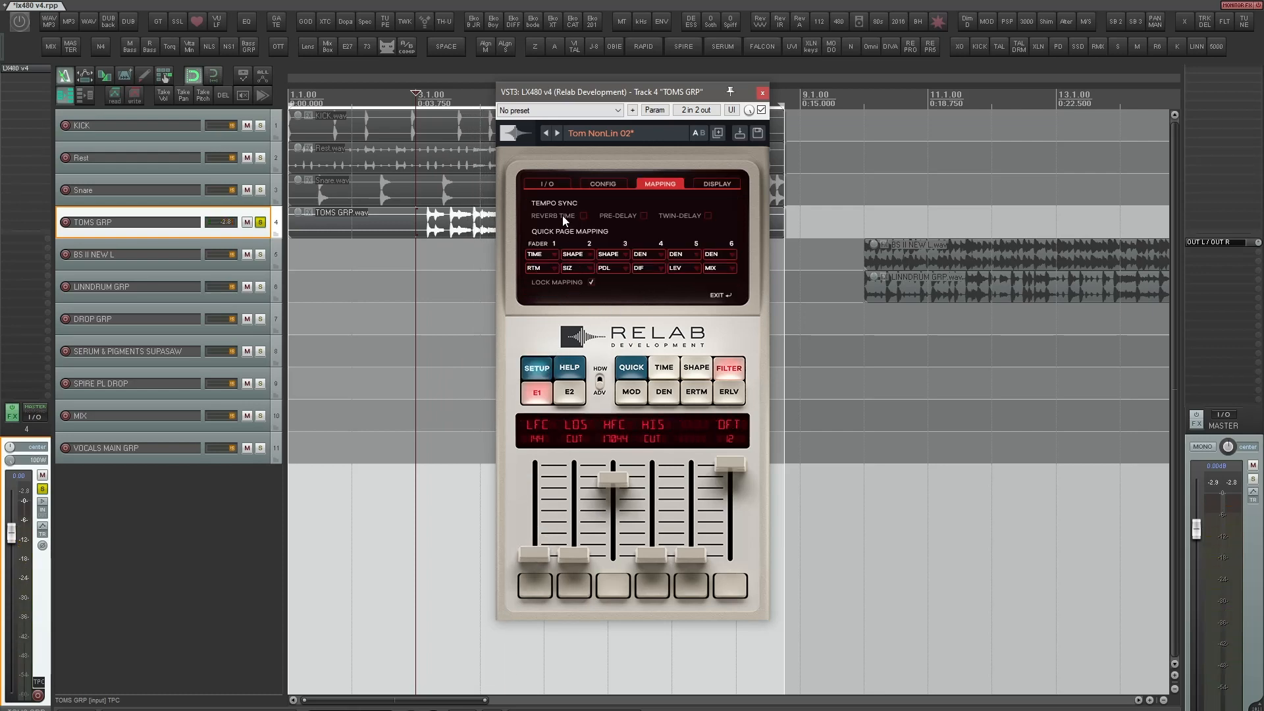
left_click(557, 186)
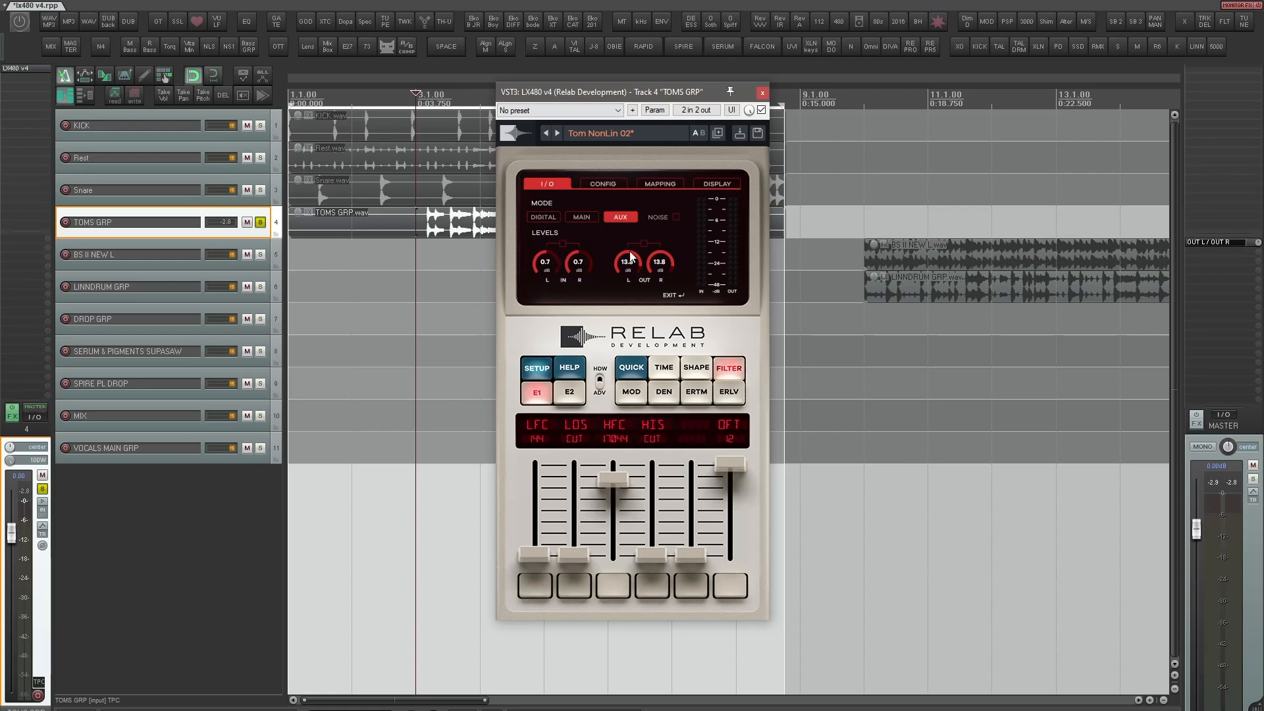
left_click(611, 185)
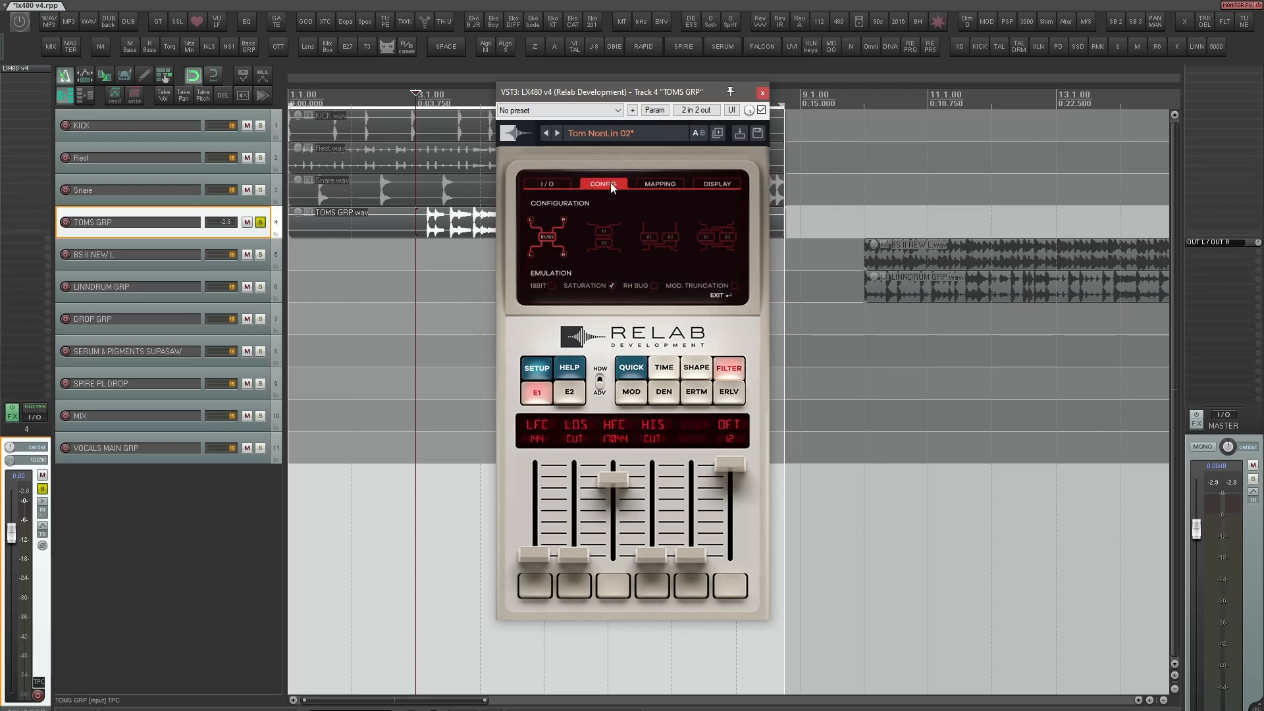
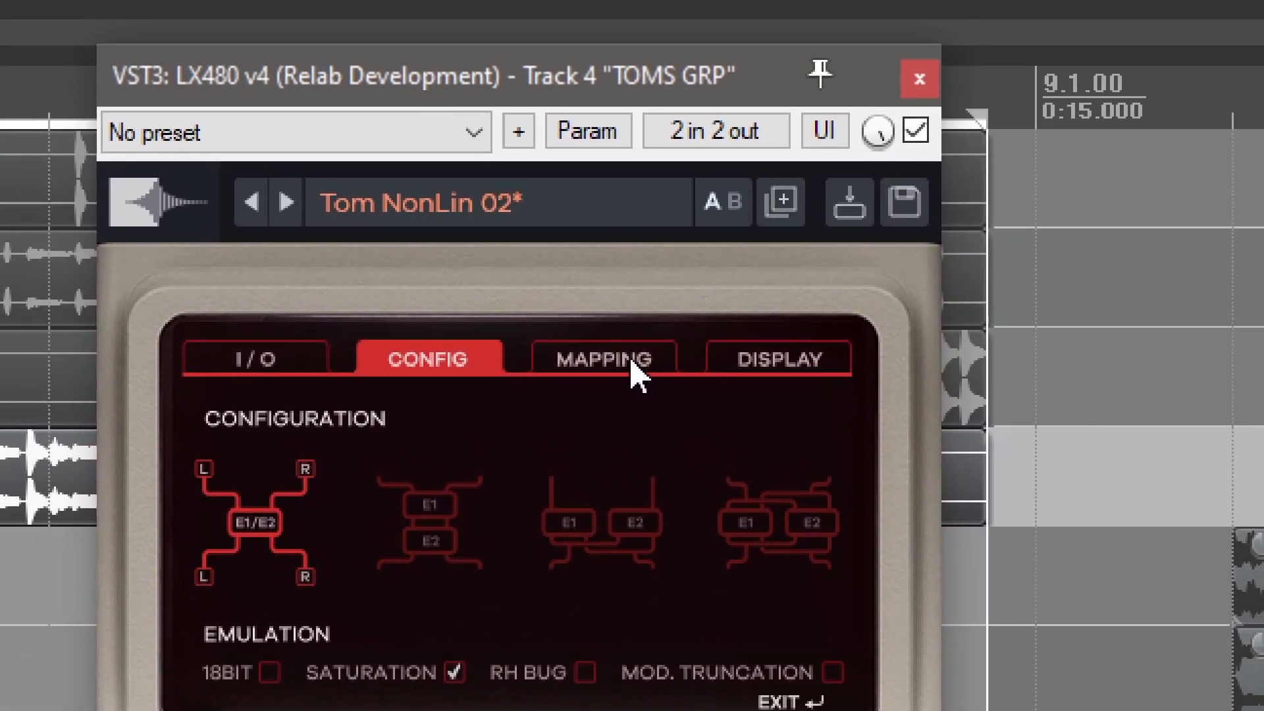
left_click(632, 360)
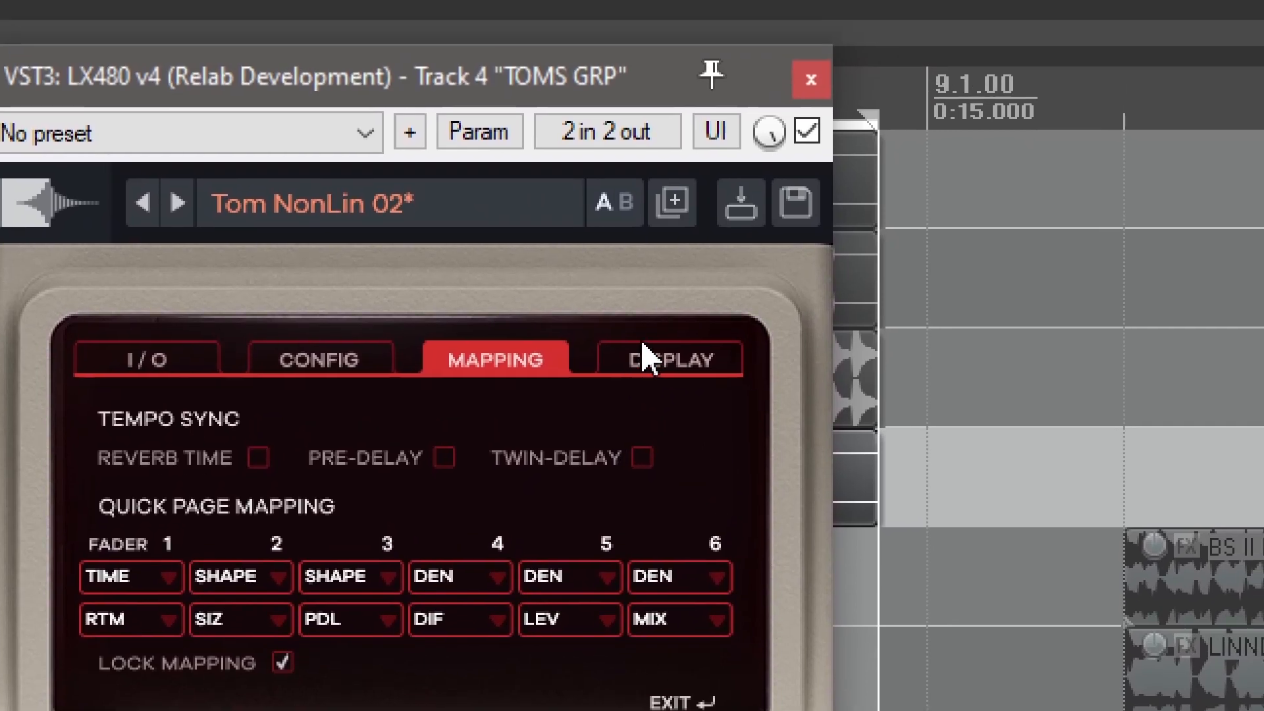
left_click(649, 260)
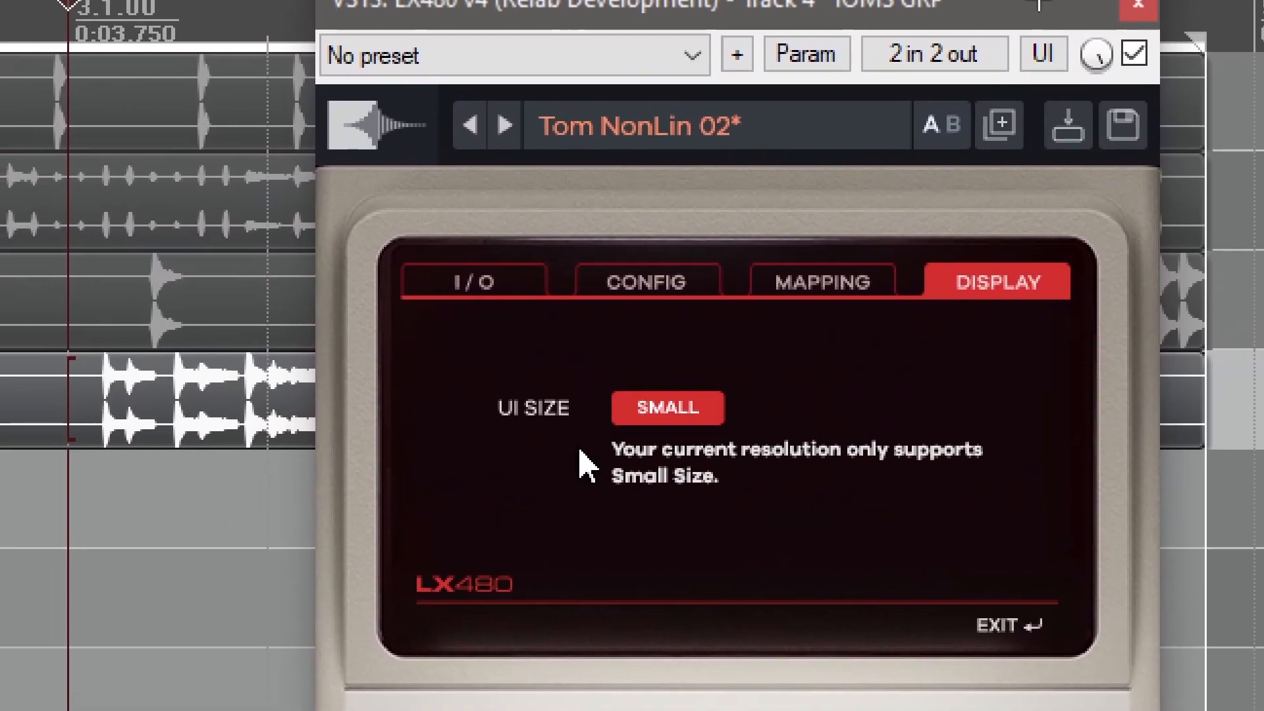
Switch the toms reverb to its HDW hardware layout and close the plug-in window
left_click(565, 336)
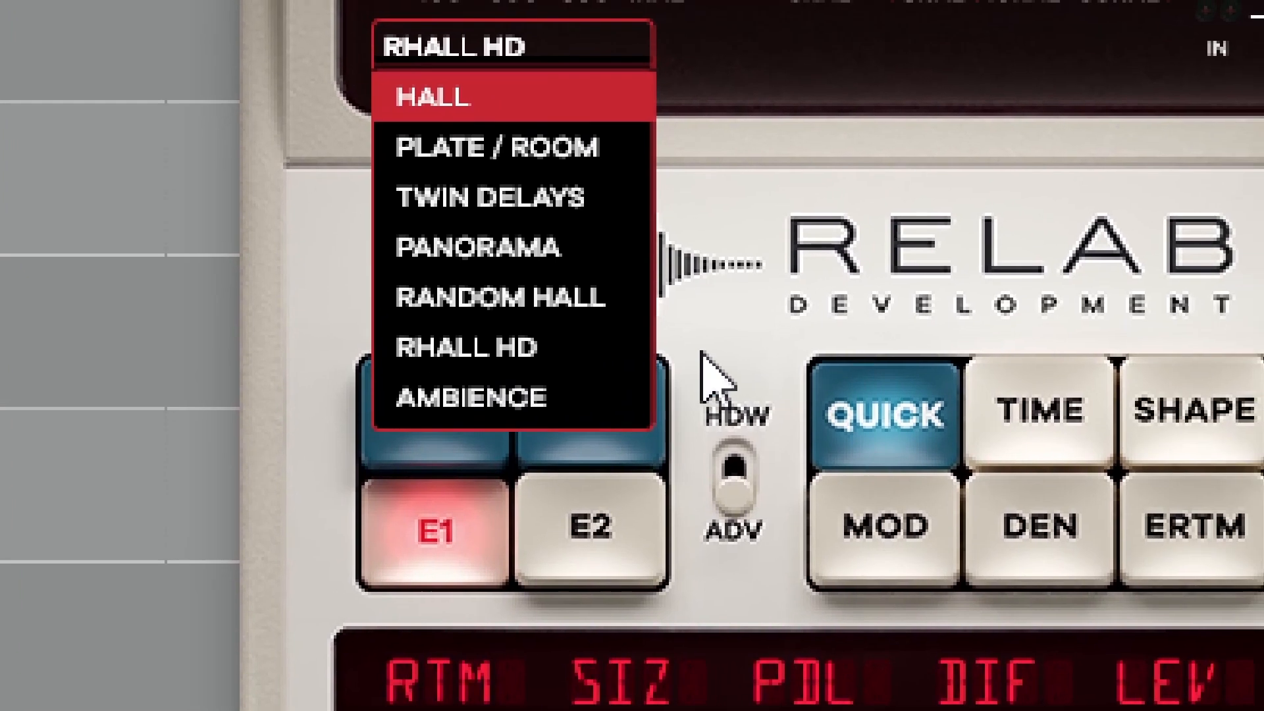
left_click(864, 459)
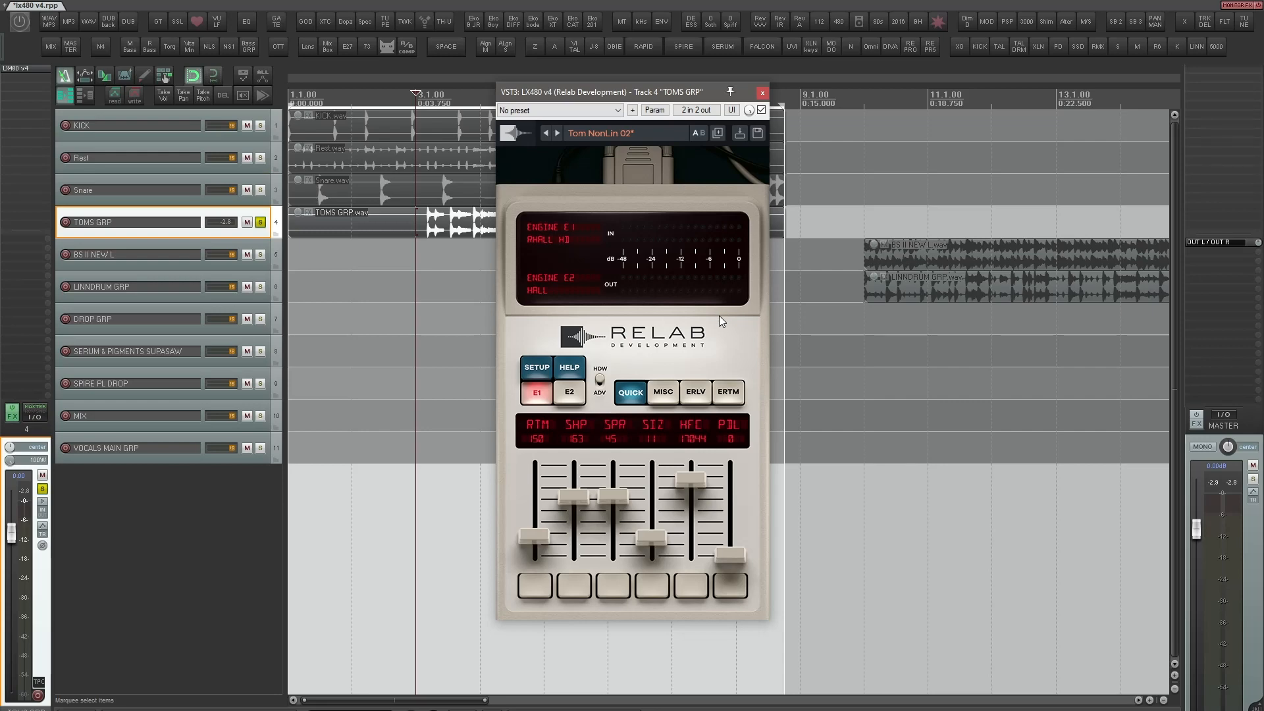
left_click(763, 93)
Select the BS II NEW L and LINNDRUM GRP items, set the time selection around them, and play the section
scroll(656, 233, "right", 5)
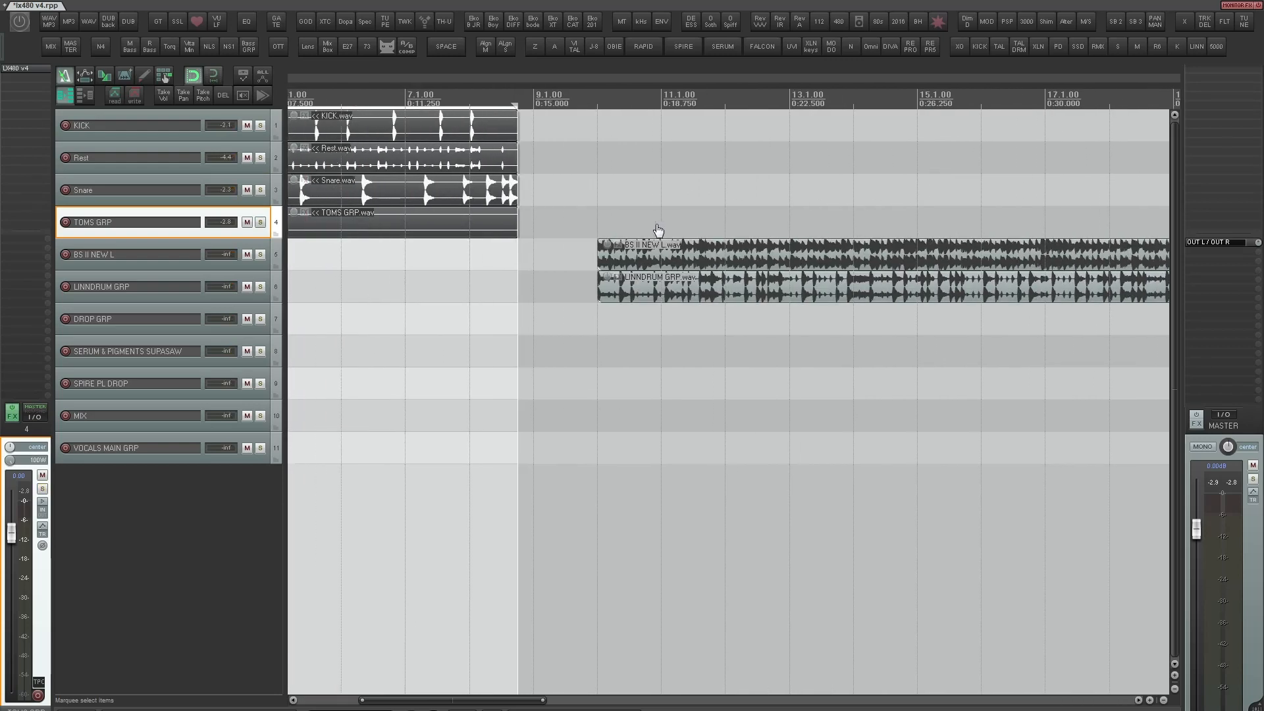
key("space")
left_click_drag(693, 200, 611, 361)
scroll(610, 360, "down", 3)
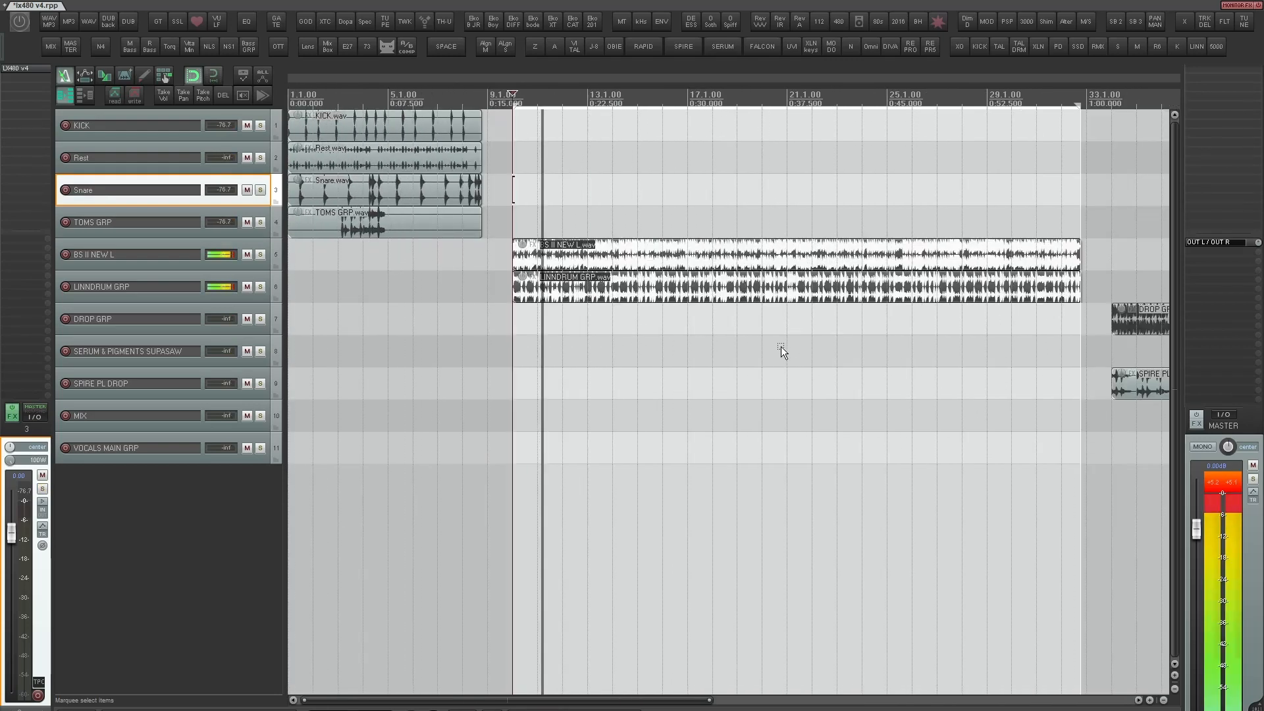
left_click_drag(783, 350, 693, 366)
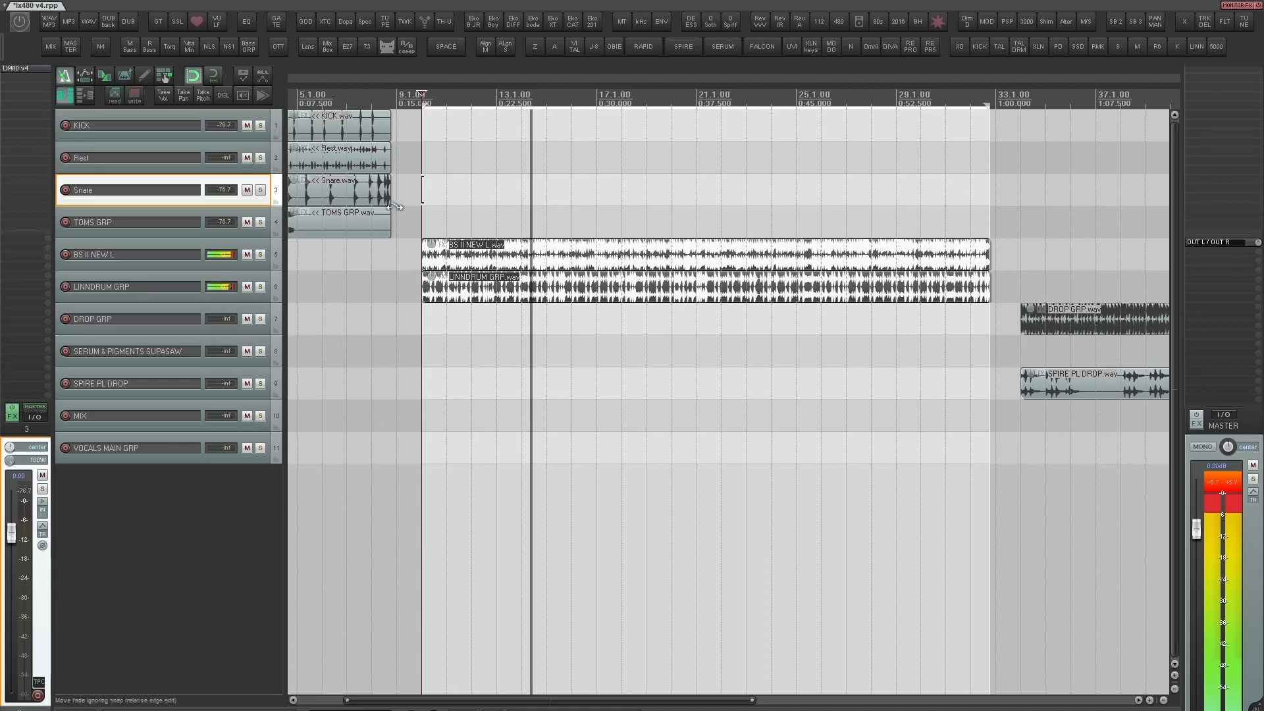
Solo the BS II NEW L track for playback and bring up its LX480 reverb
left_click(175, 256)
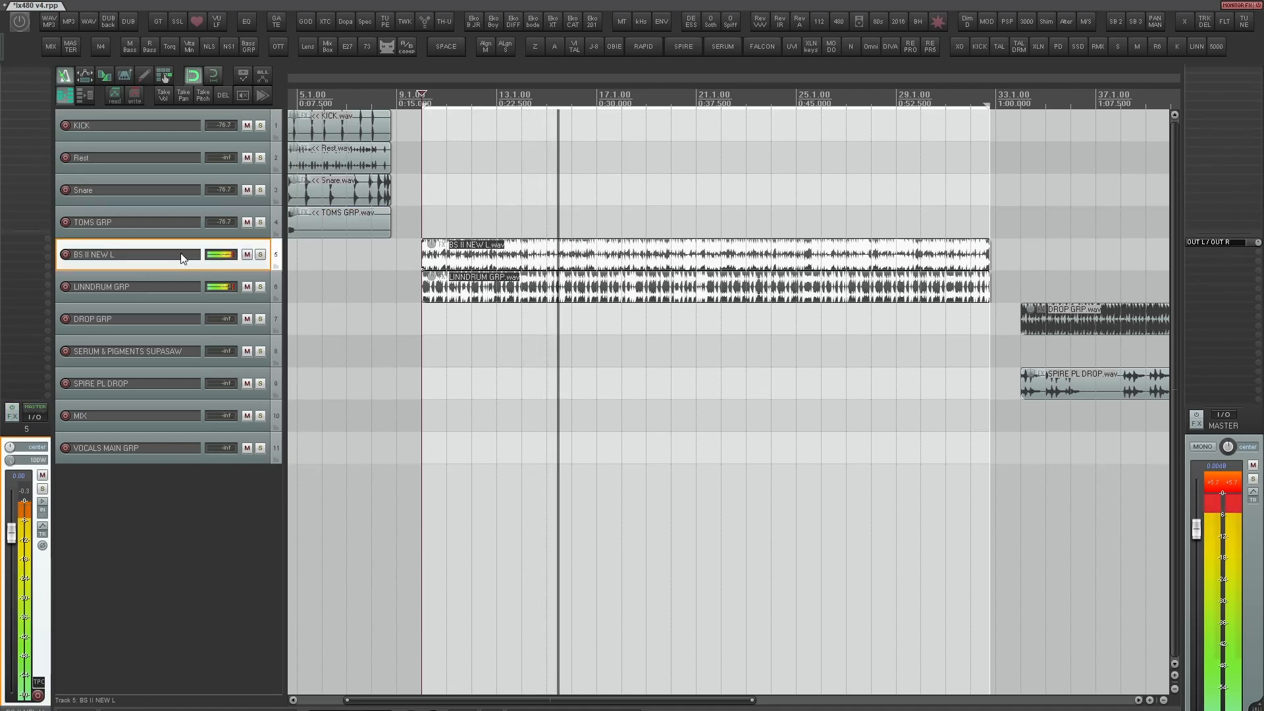
key("F6")
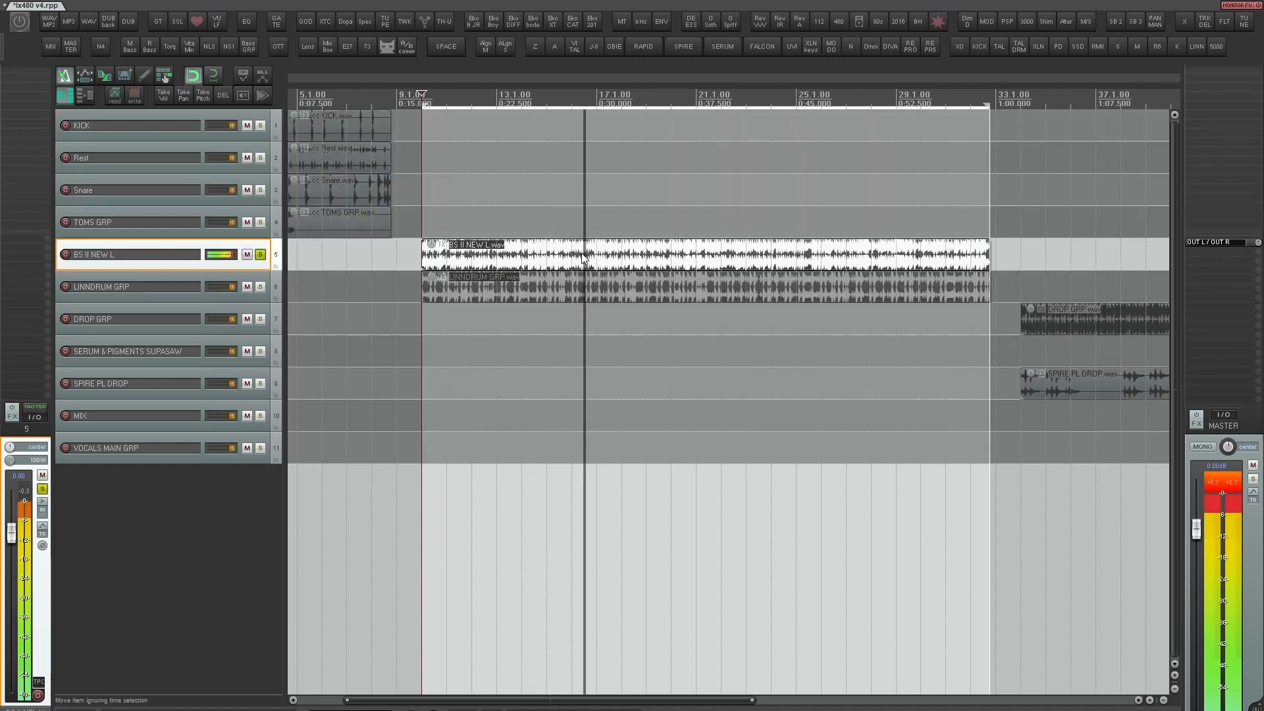
key("space")
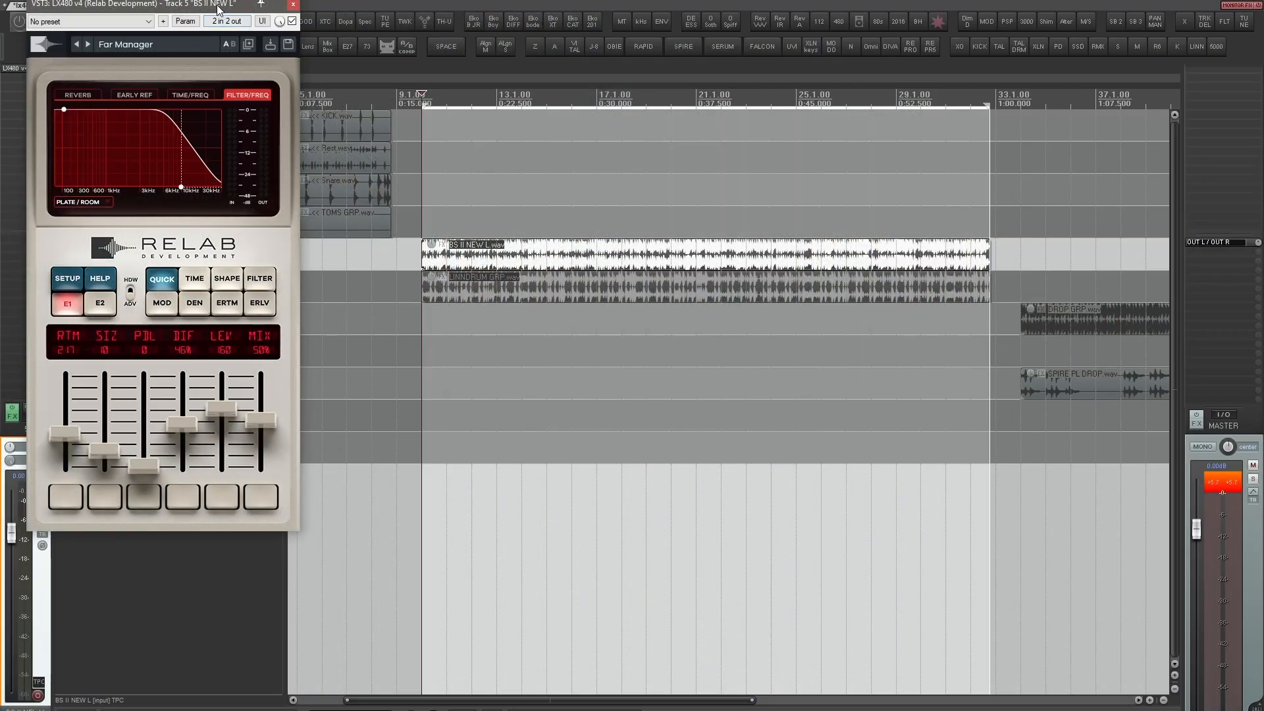
Load Wide 01 from the !VAX Wide presets on the BS II NEW L reverb and compare it with bypass
left_click_drag(218, 77, 656, 114)
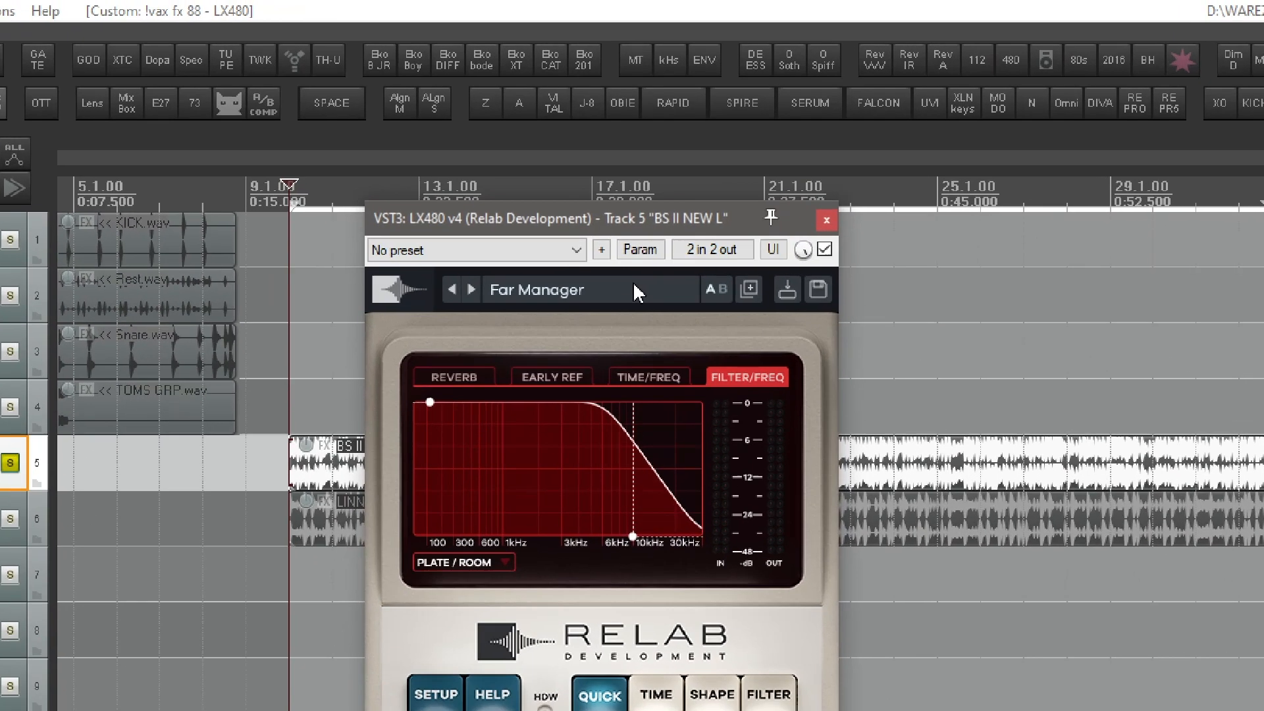
left_click(620, 154)
mouse_move(626, 362)
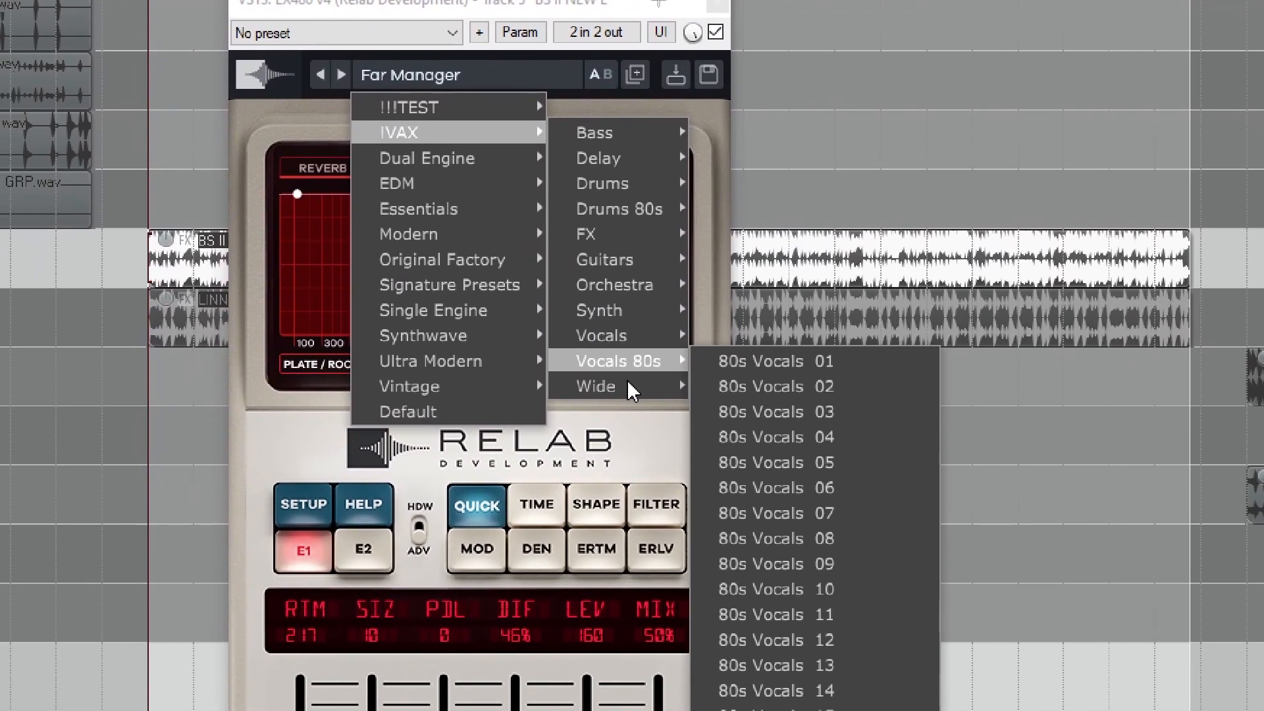
mouse_move(632, 428)
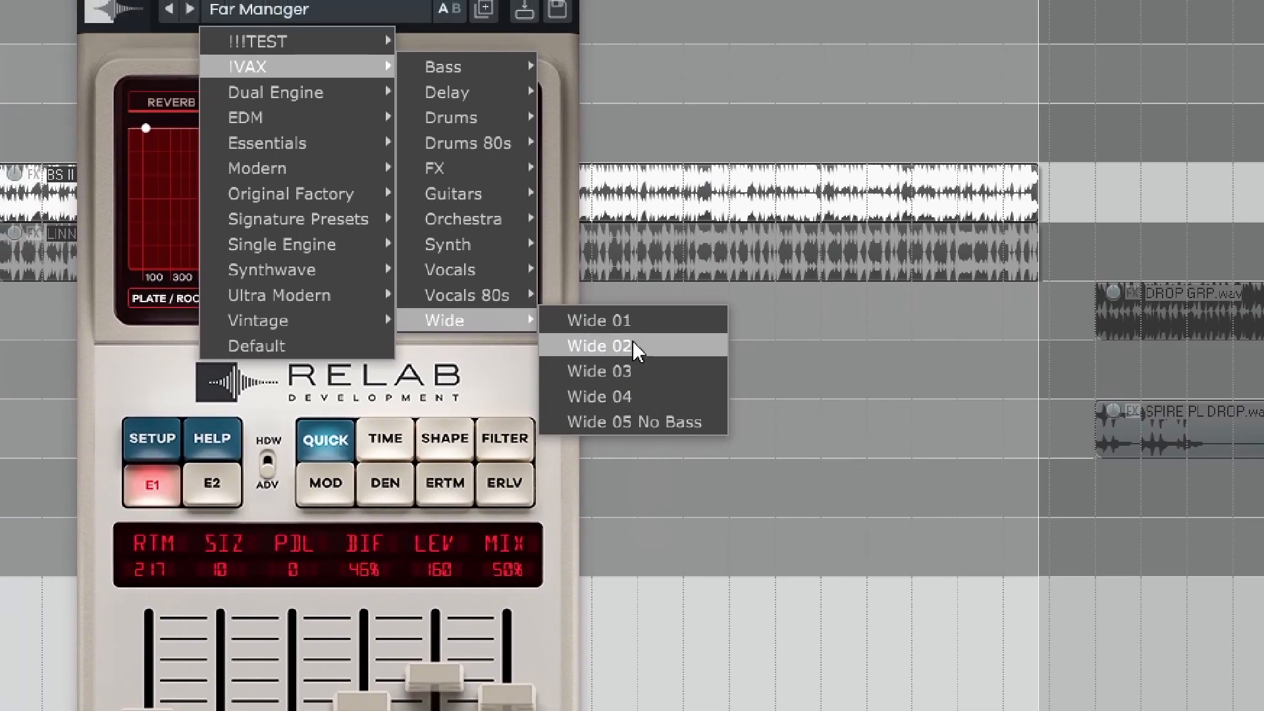
left_click(612, 267)
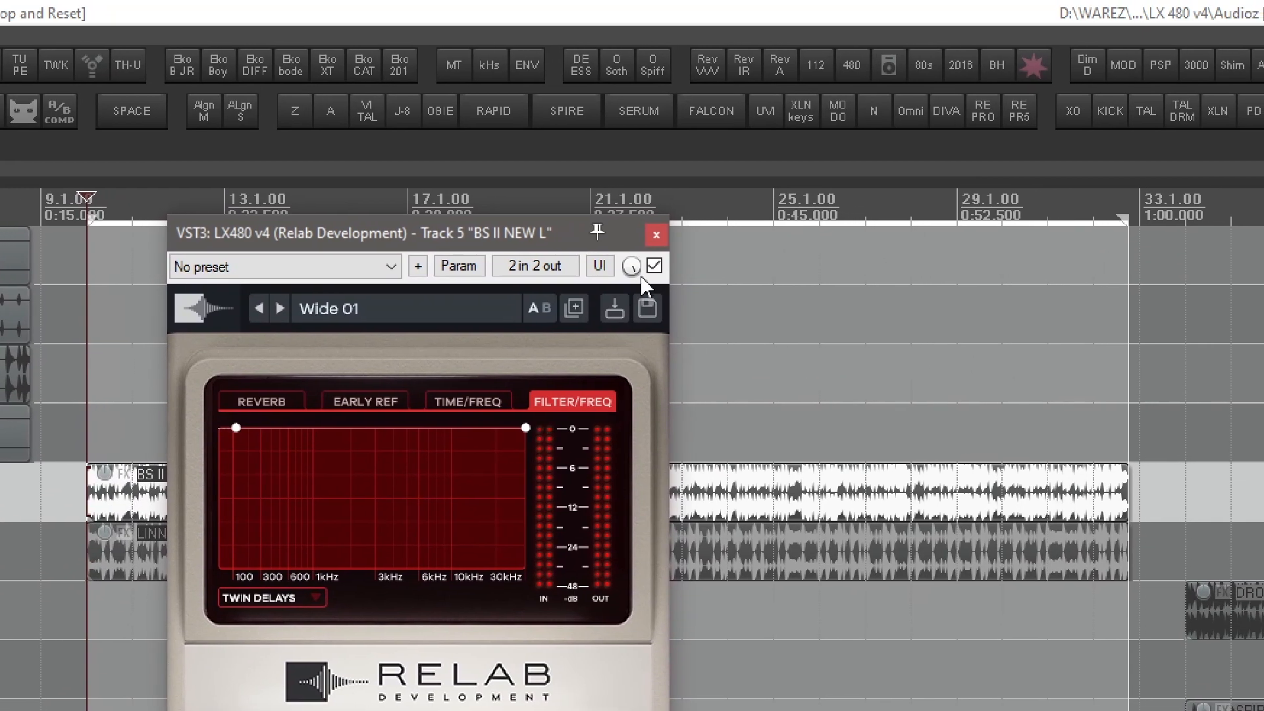
left_click(654, 266)
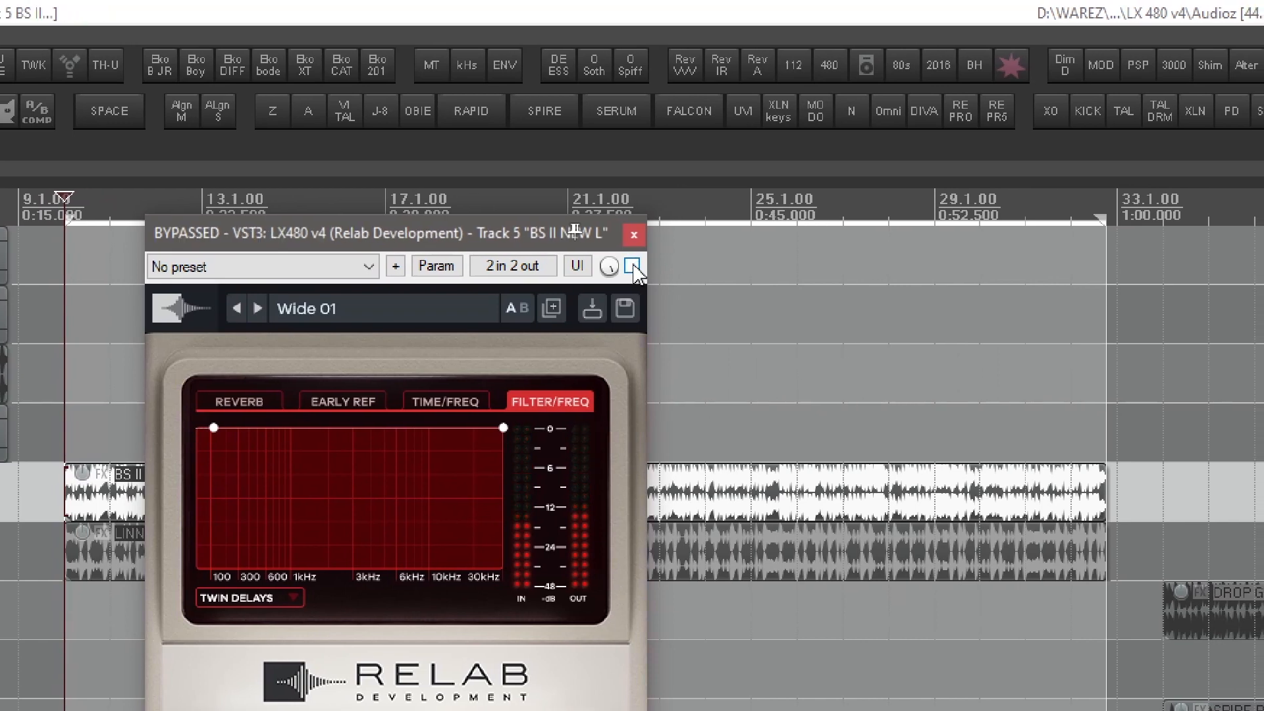
left_click(632, 266)
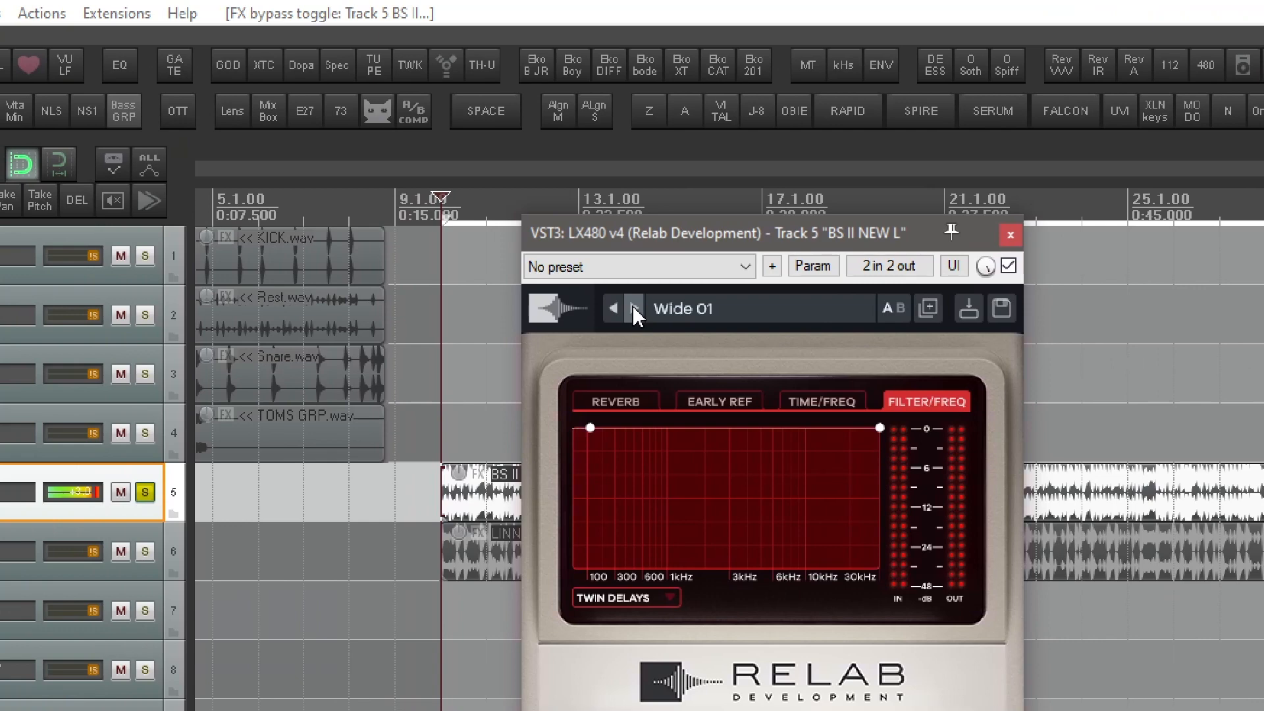
Audition presets Wide 02 through Wide 04 on the BS II NEW L reverb and step back towards Wide 01
left_click(634, 308)
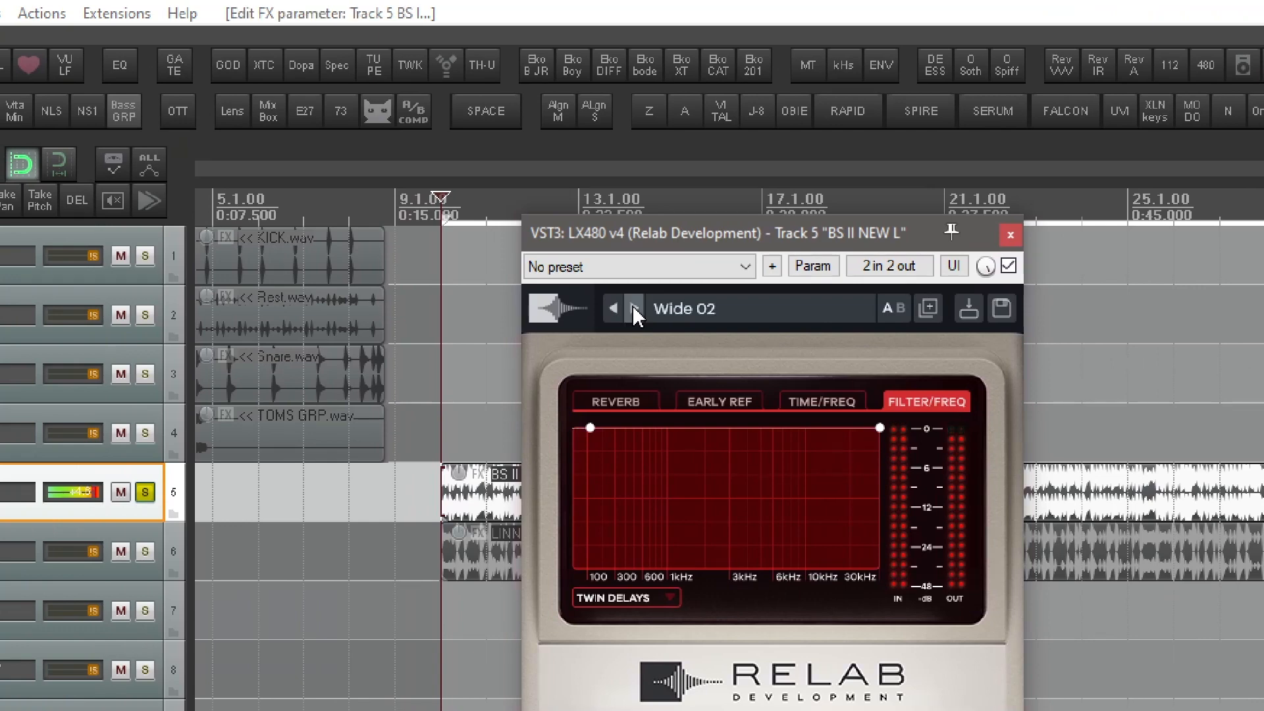
left_click(634, 308)
left_click(634, 308)
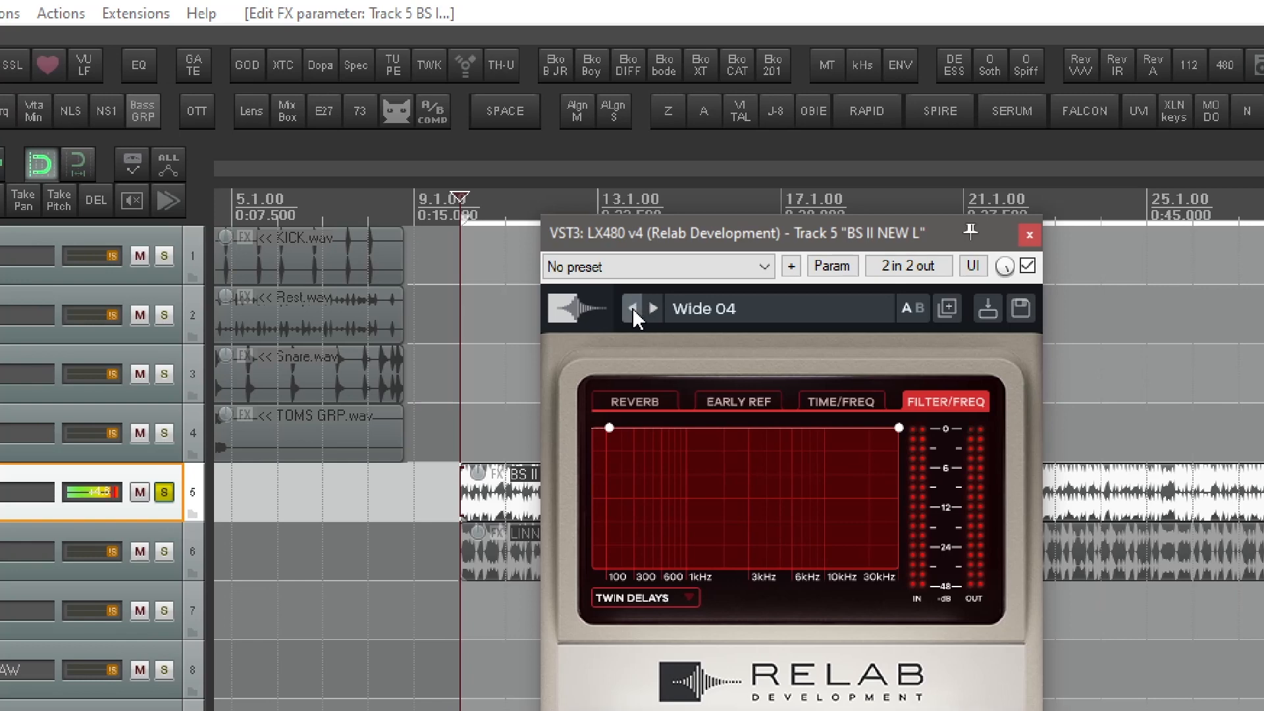
double_click(632, 306)
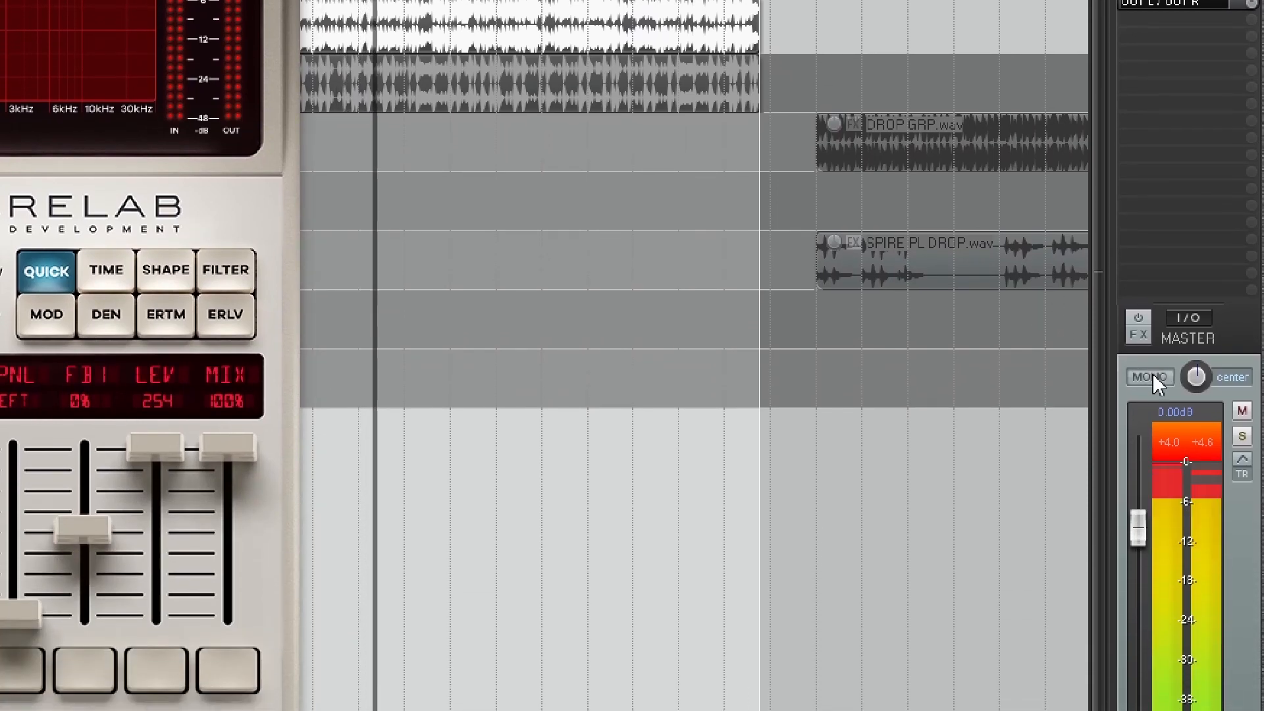
Check the widened BS II NEW L sound in mono on the master, restore stereo, and toggle playback
left_click(1152, 413)
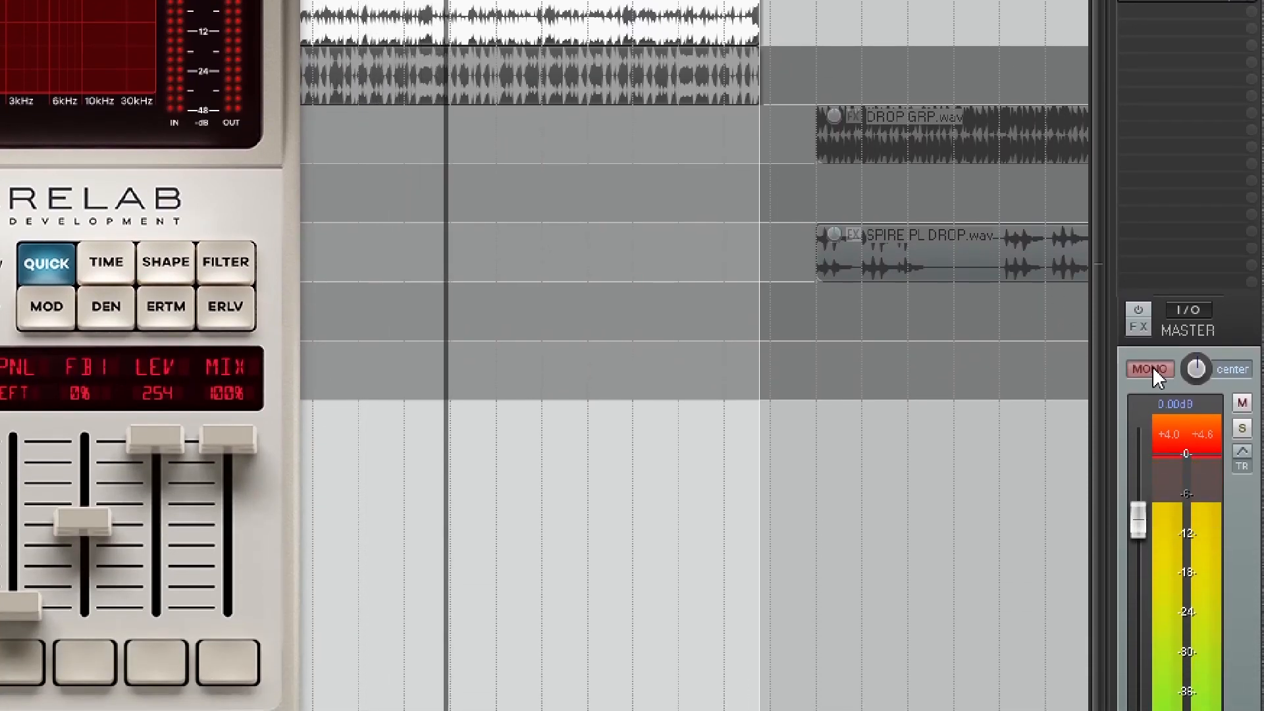
left_click(1153, 366)
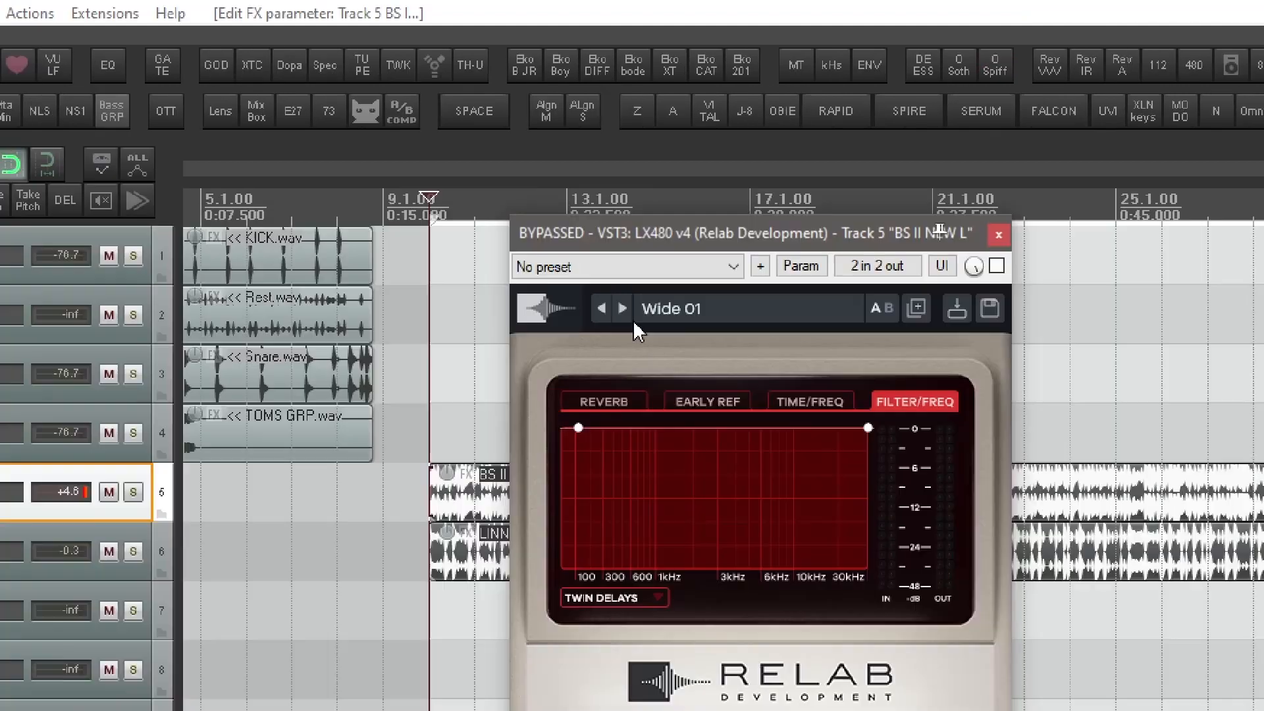
key("space")
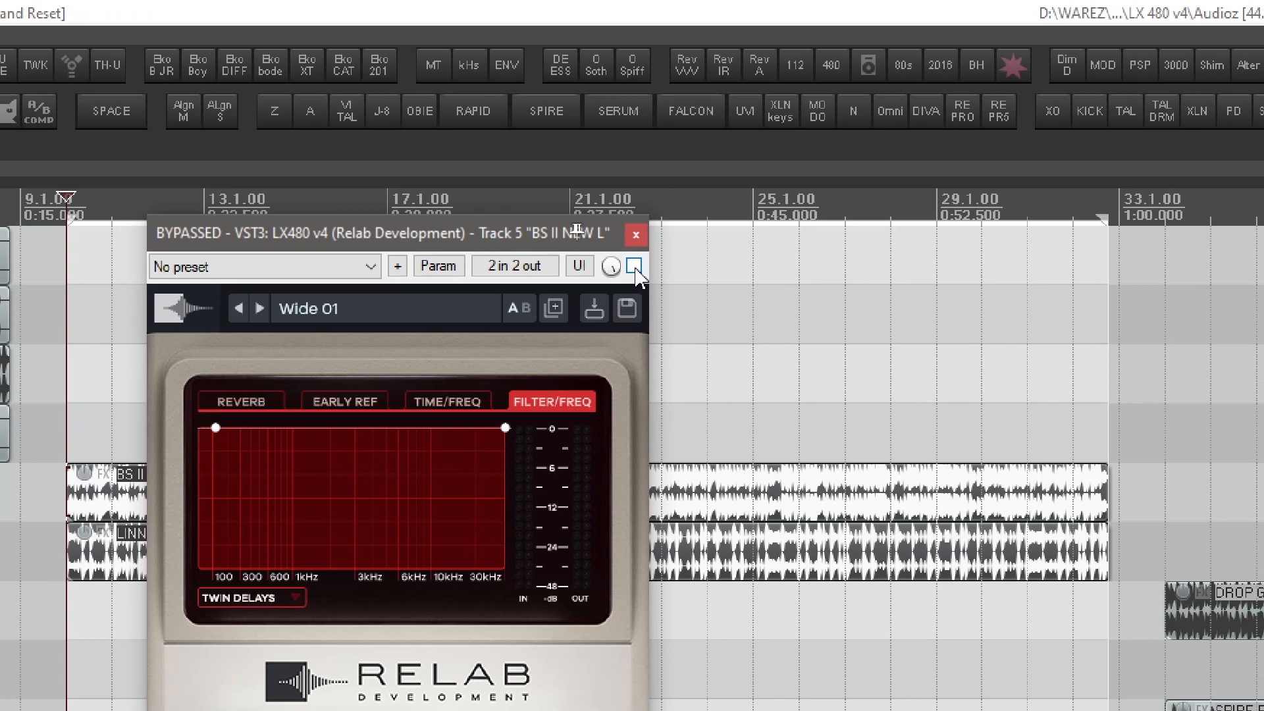
Re-enable the BS II NEW L reverb and audition presets Wide 02, Wide 03 and the one that follows
left_click(721, 265)
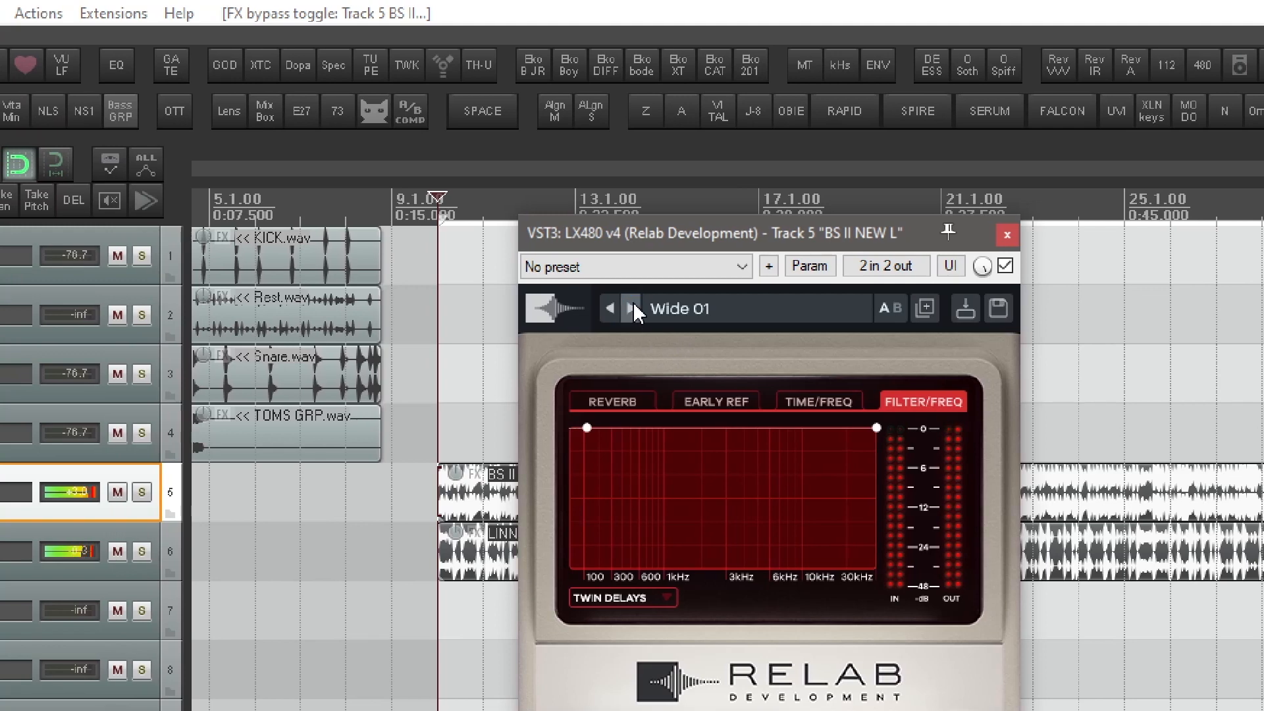
left_click(634, 304)
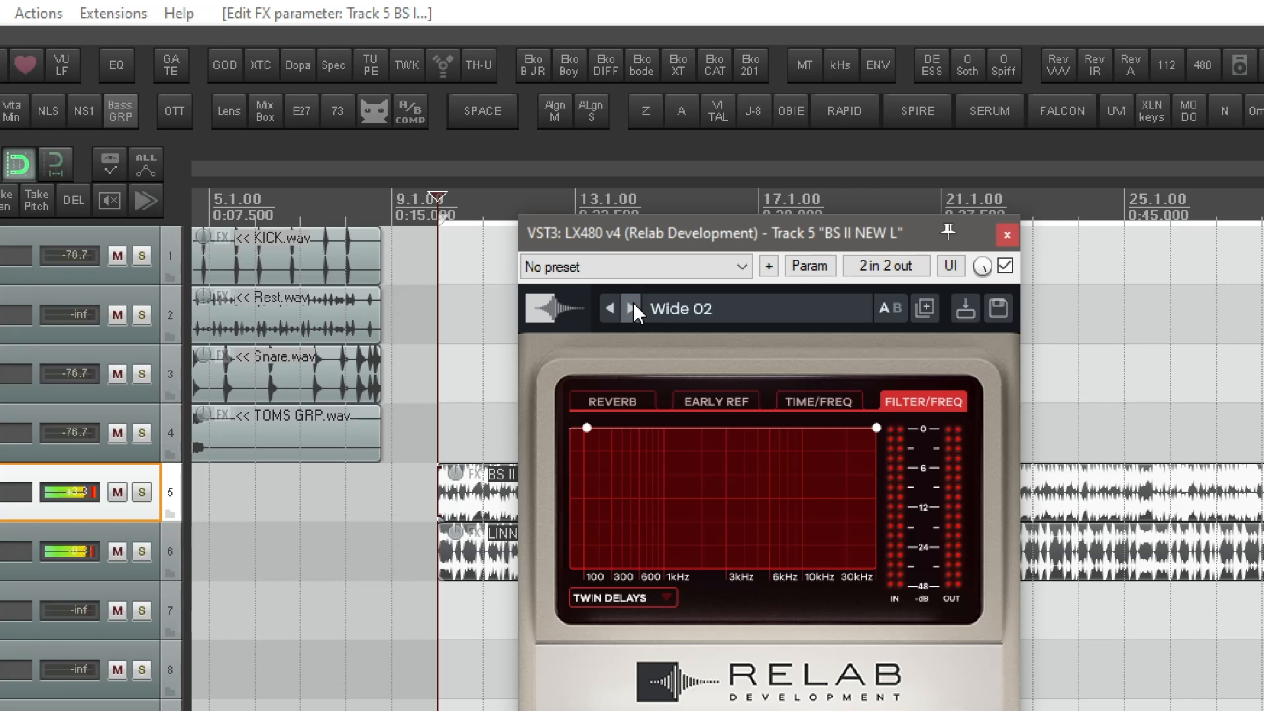
left_click(633, 307)
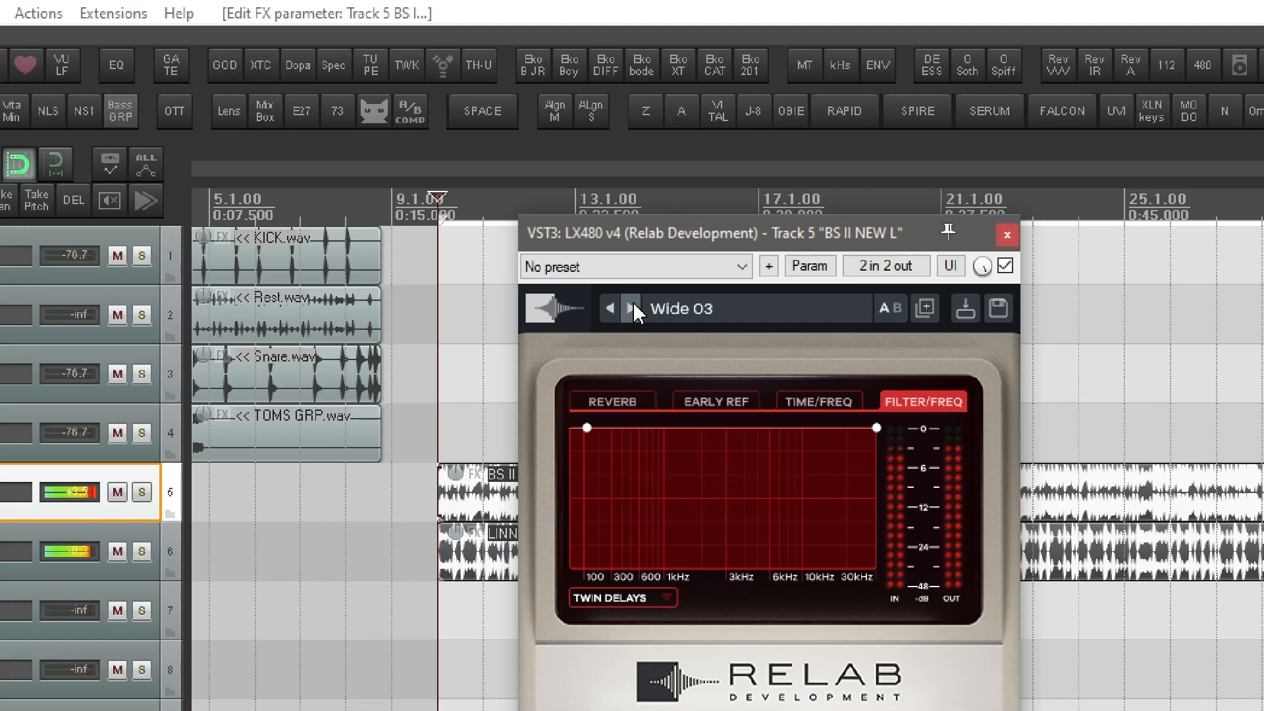
left_click(634, 306)
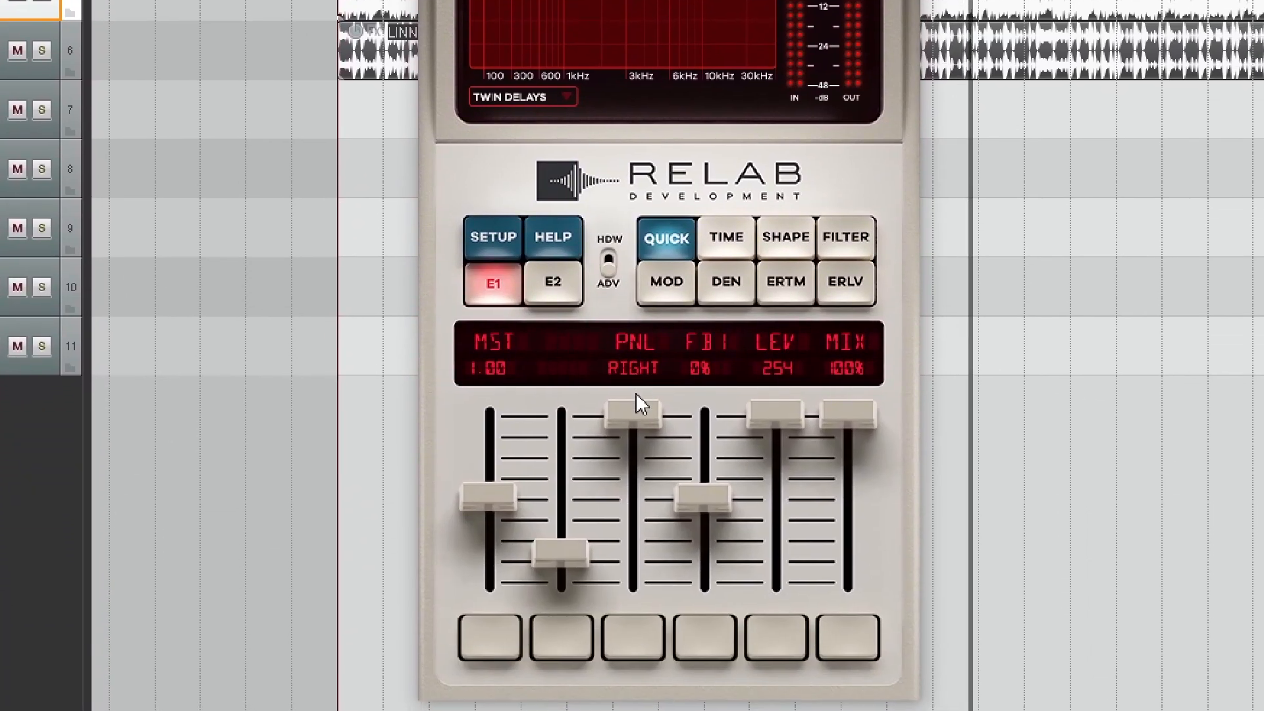
left_click_drag(636, 395, 640, 486)
left_click_drag(635, 338, 636, 269)
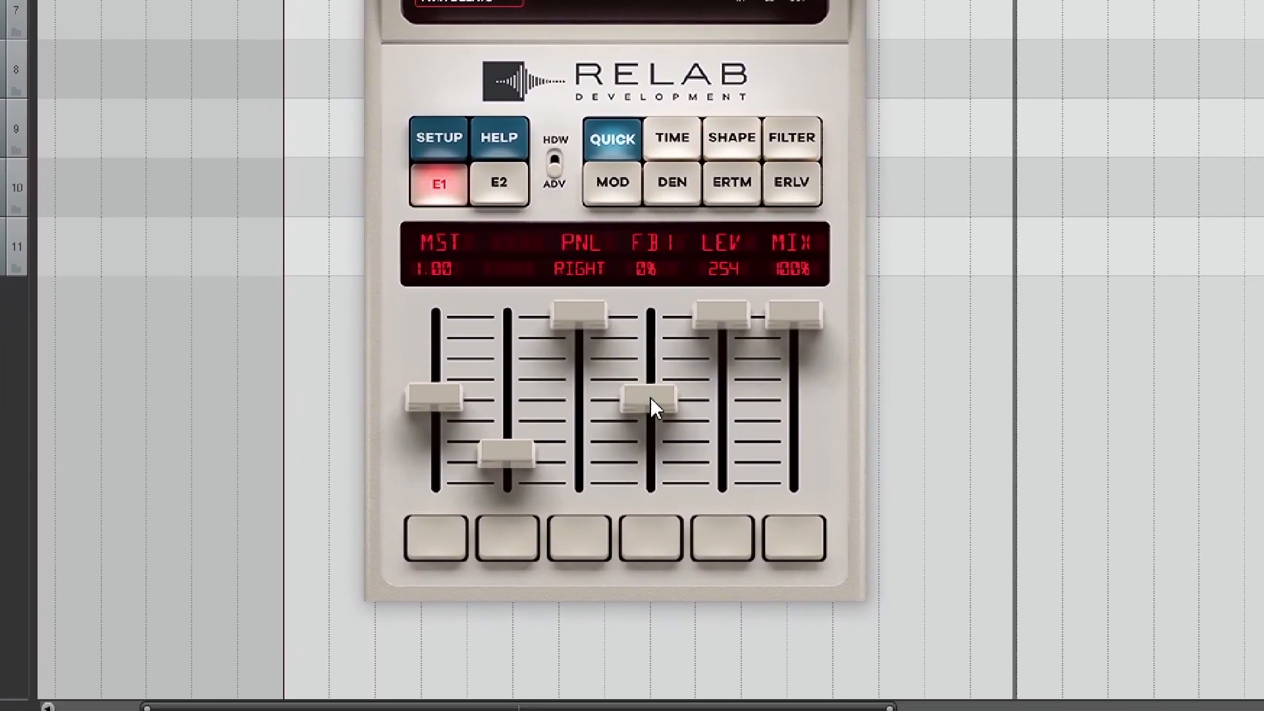
mouse_move(651, 397)
left_mouse_down()
mouse_move(652, 467)
mouse_move(650, 322)
mouse_move(633, 402)
left_mouse_up()
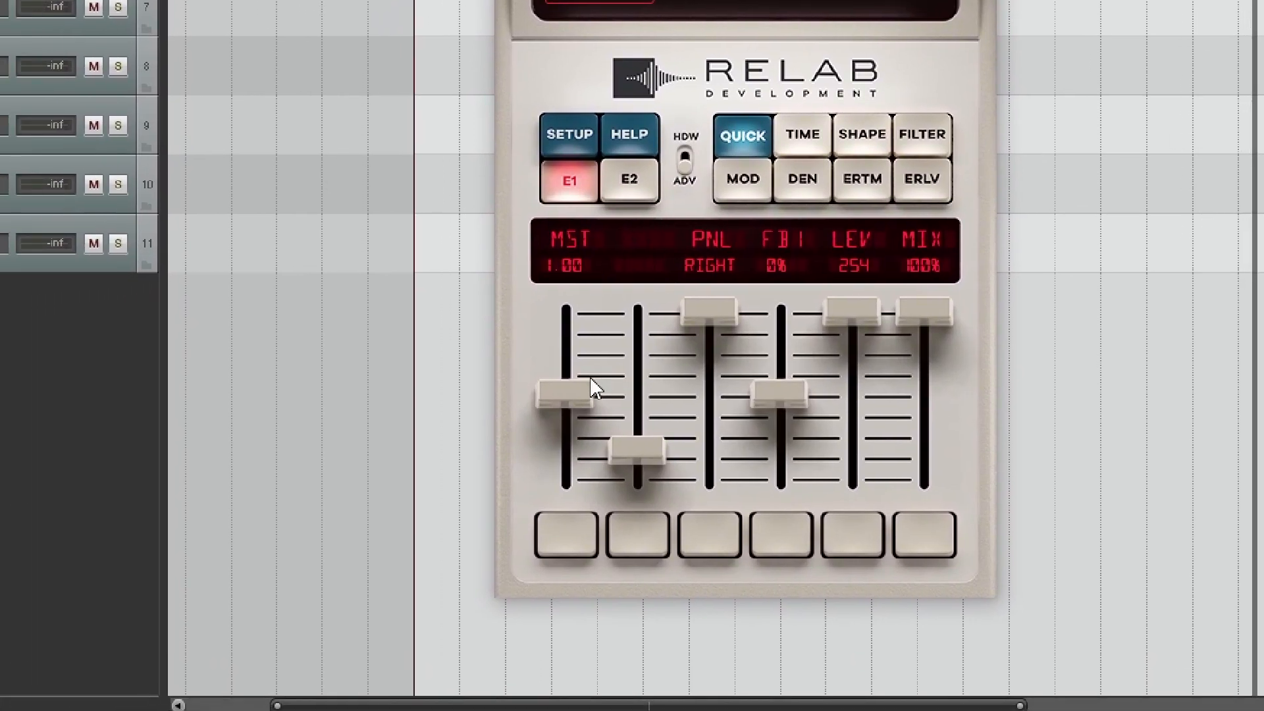
left_click_drag(470, 403, 470, 428)
left_click_drag(633, 366, 626, 292)
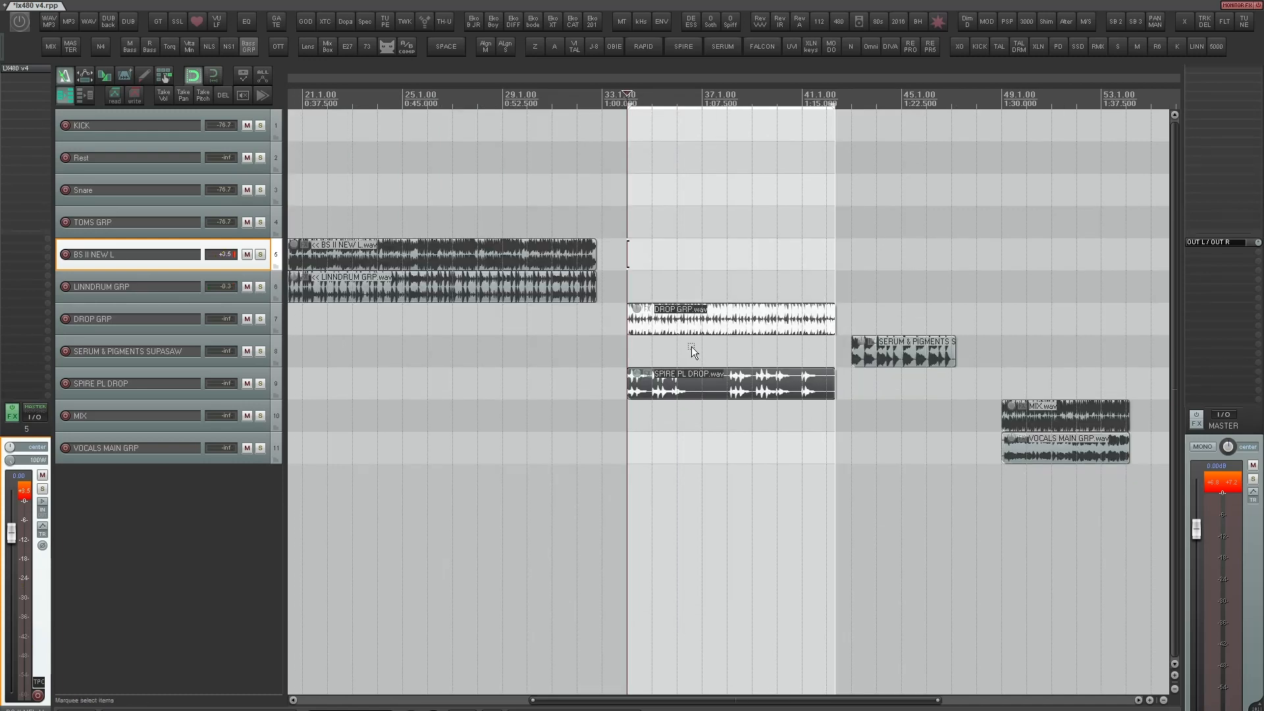
Play the drop section, solo the SPIRE PL DROP track and stop playback
key("space")
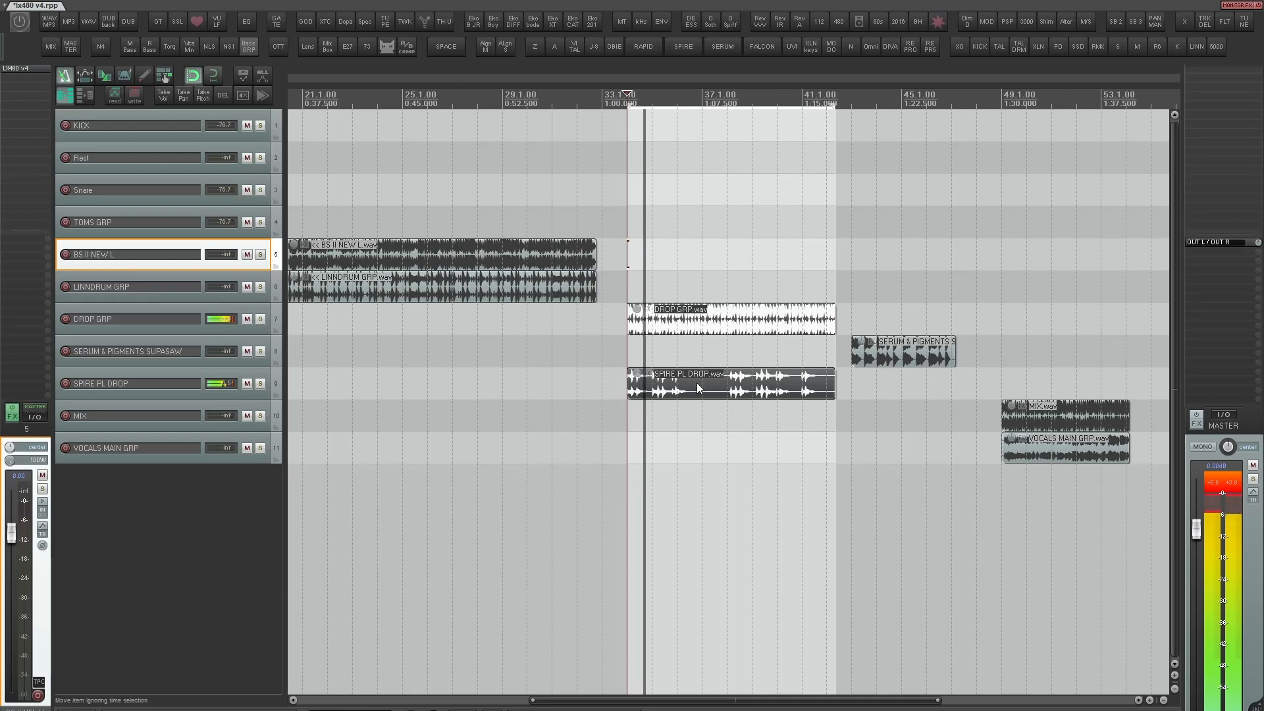
left_click(586, 385)
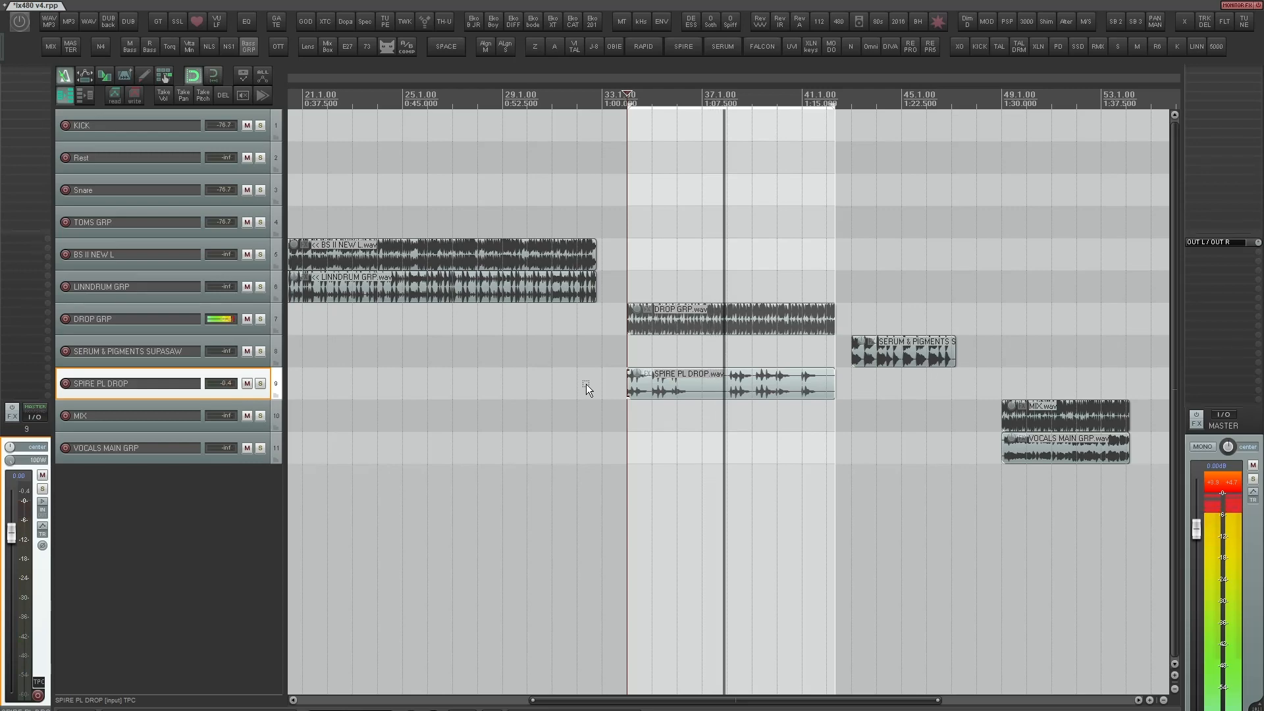
key("F6")
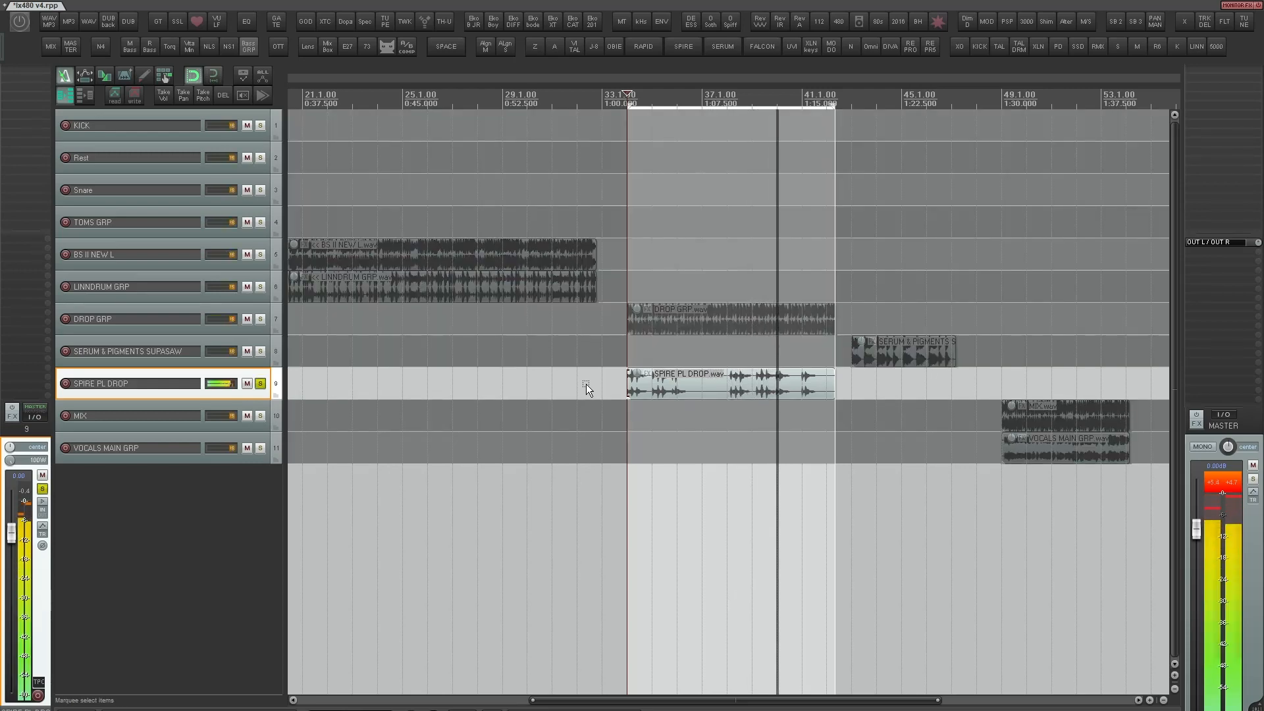
key("space")
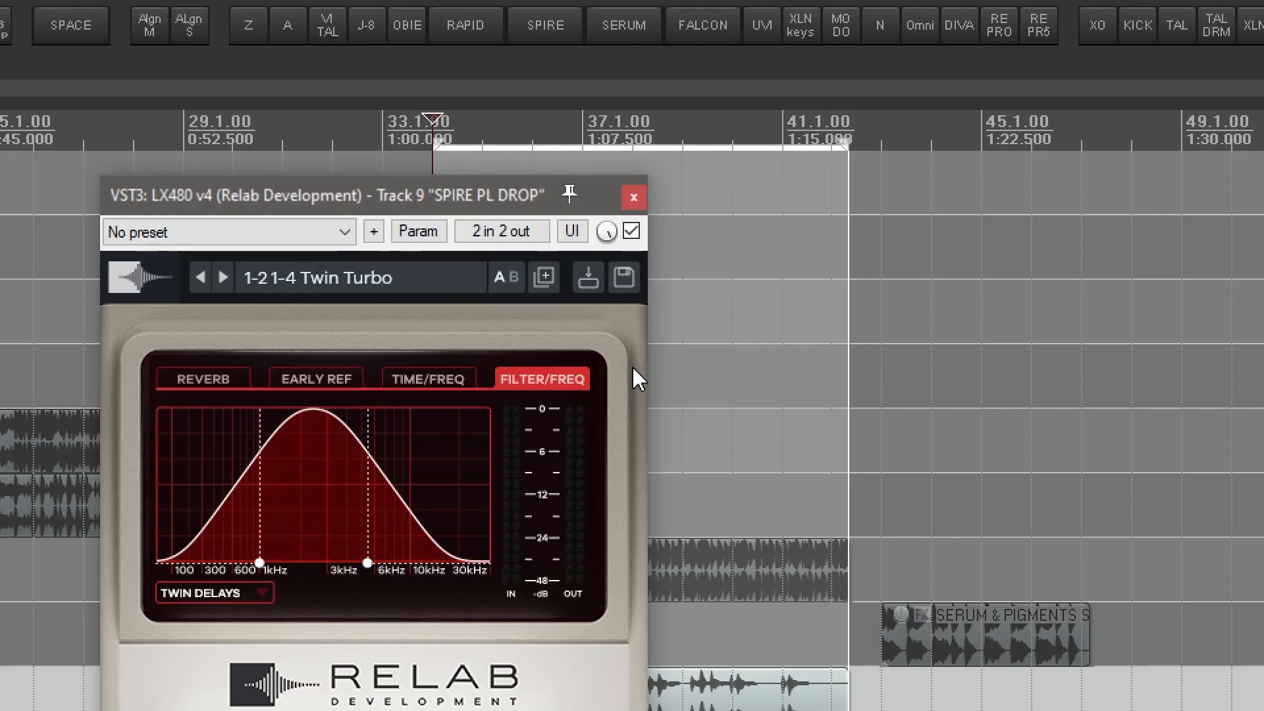
Audition 1-2 1-4 Twin Turbo on the SPIRE PL DROP reverb and advance to 1-4 Diffused Repeater D
key("space")
left_click_drag(602, 294, 682, 278)
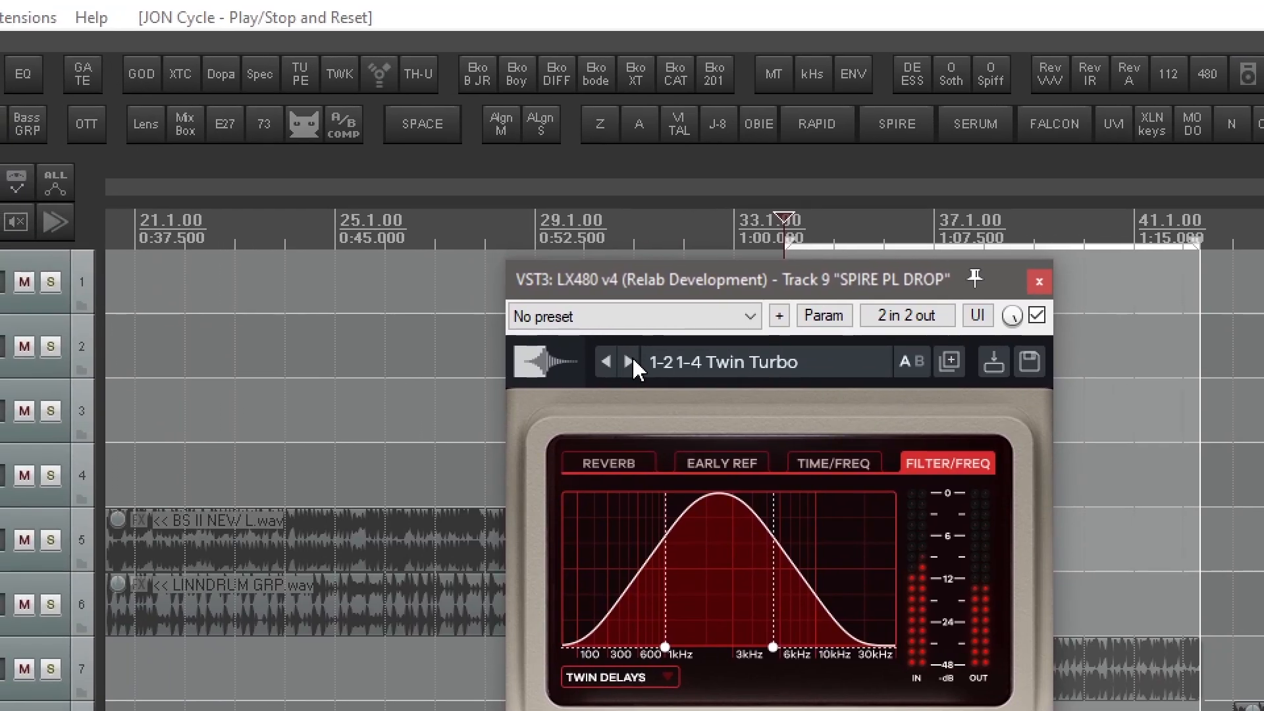
left_click(631, 361)
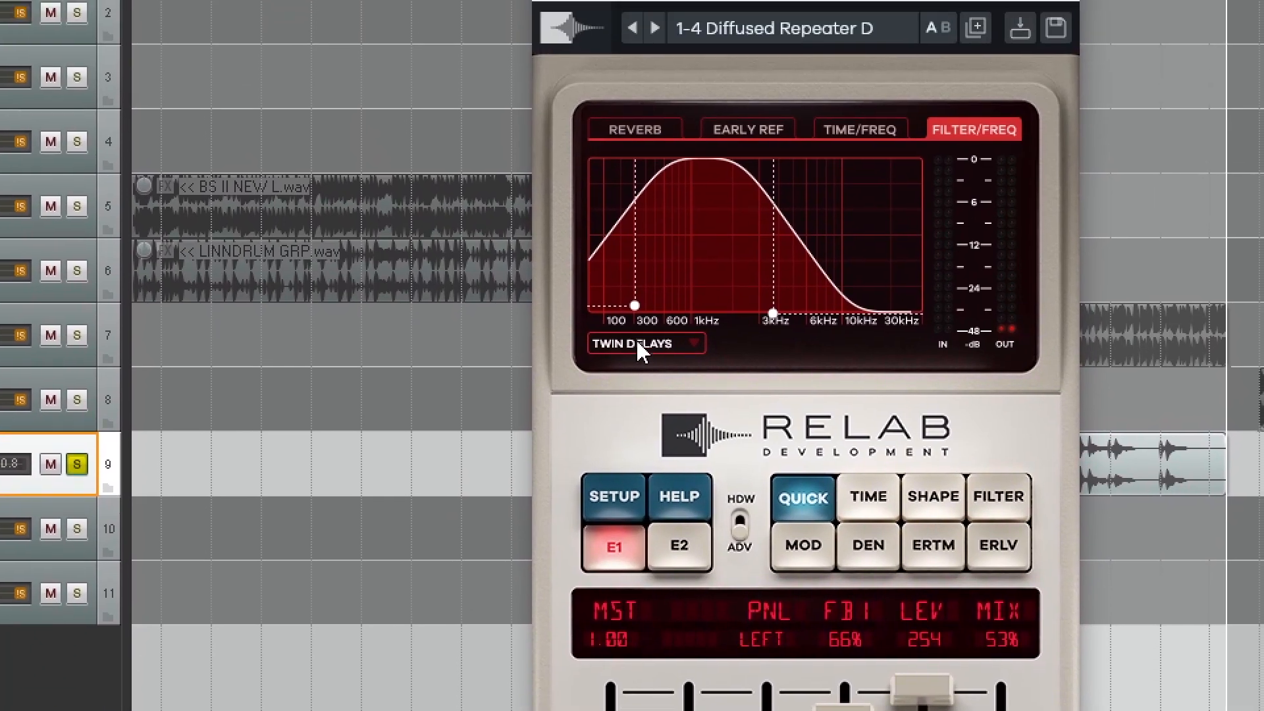
Examine the second engine of 1-4 Diffused Repeater D and its engine configuration in the setup
left_click(680, 547)
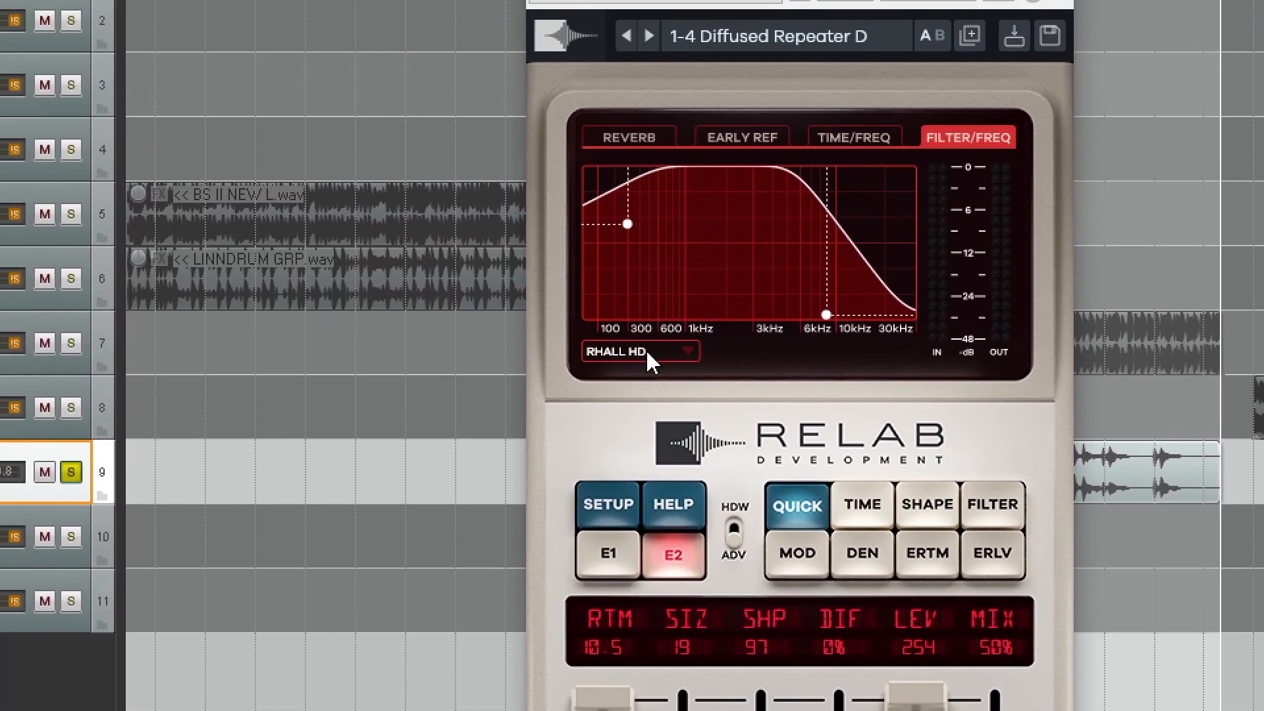
left_click(608, 504)
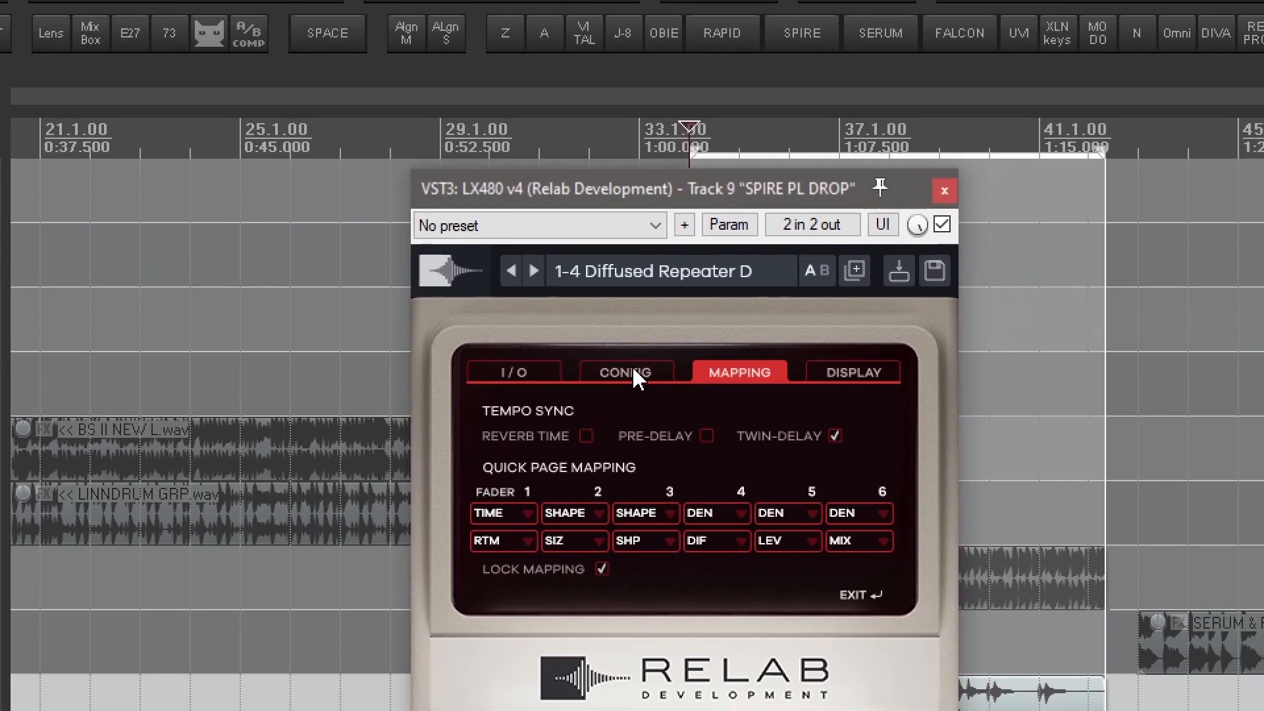
left_click(662, 288)
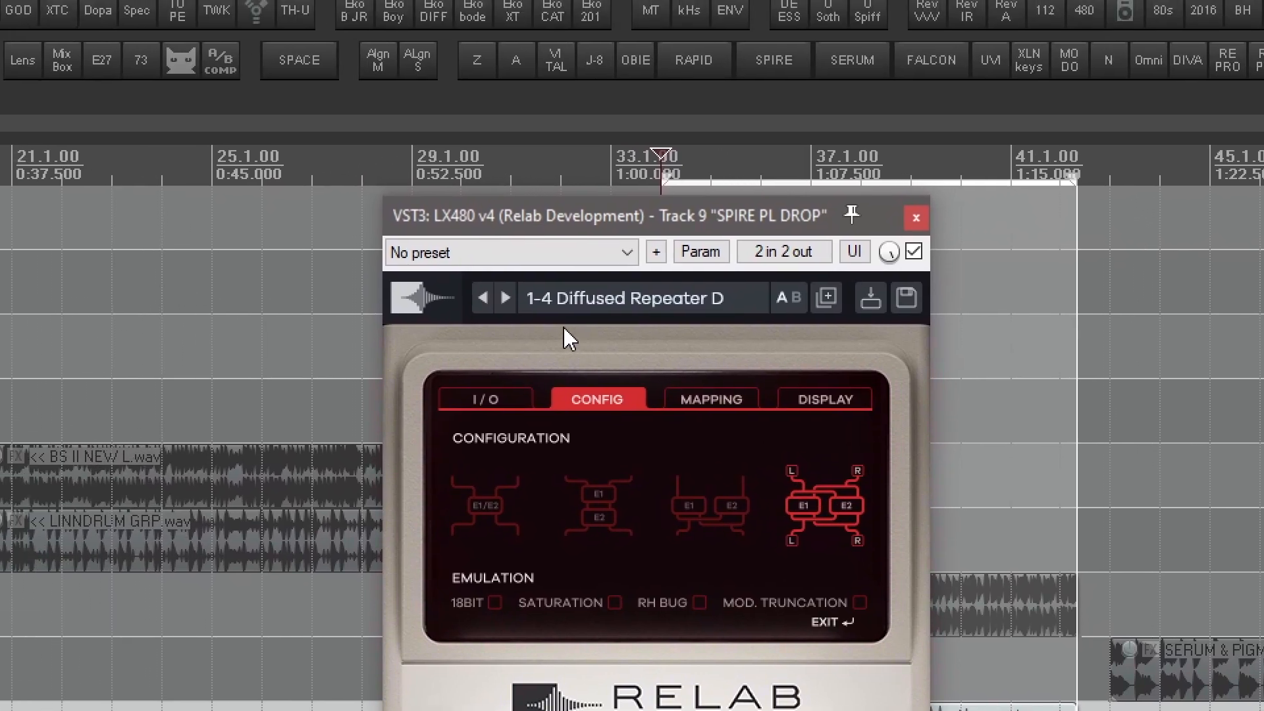
Load the next delay preset and set engine 1's delays DL1 to DL4 to 1/4, trying DL3 and DL4 at 1/8
left_click(505, 297)
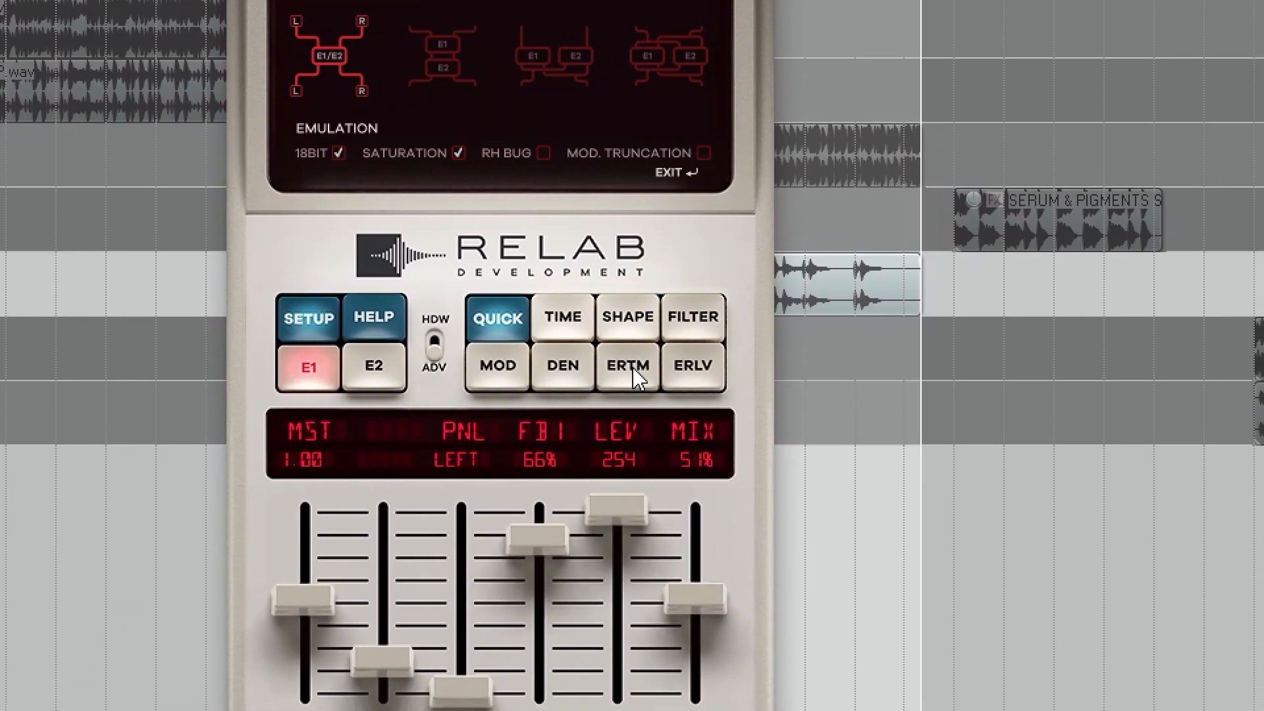
left_click(634, 373)
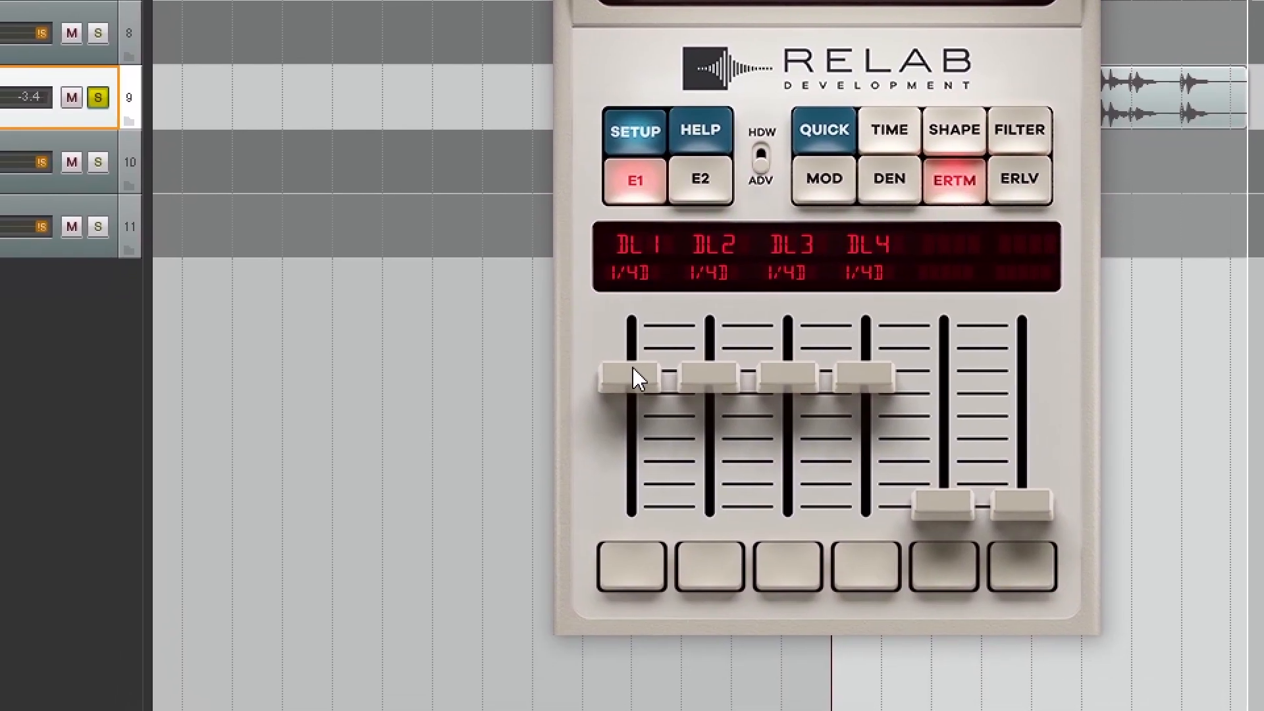
mouse_move(636, 378)
left_mouse_down()
mouse_move(682, 383)
mouse_move(658, 380)
left_mouse_up()
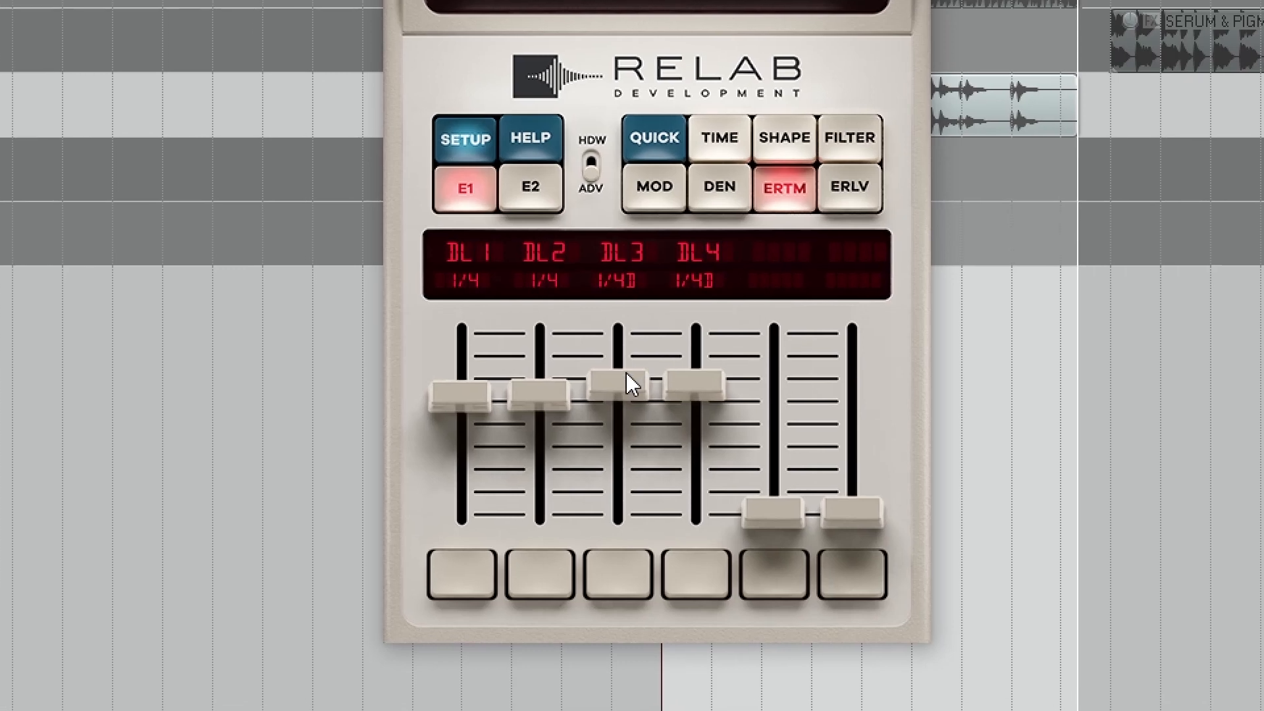
left_click_drag(614, 384, 644, 406)
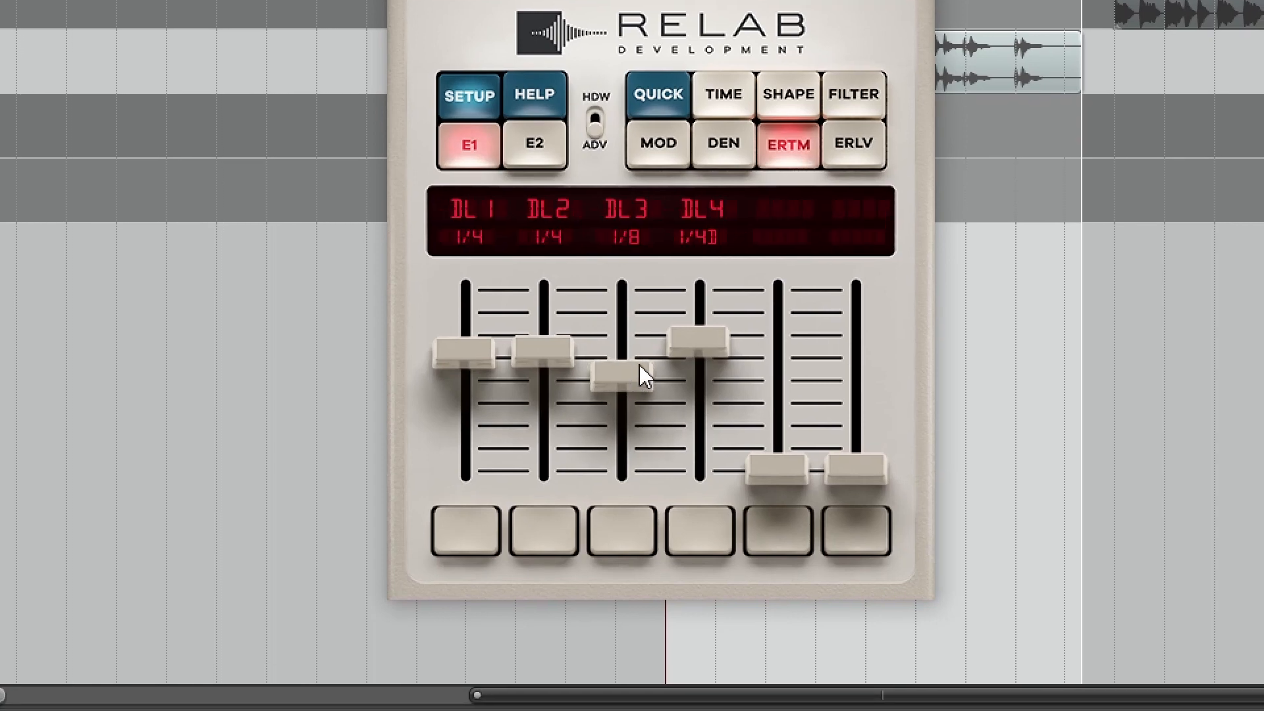
left_click_drag(692, 352, 691, 381)
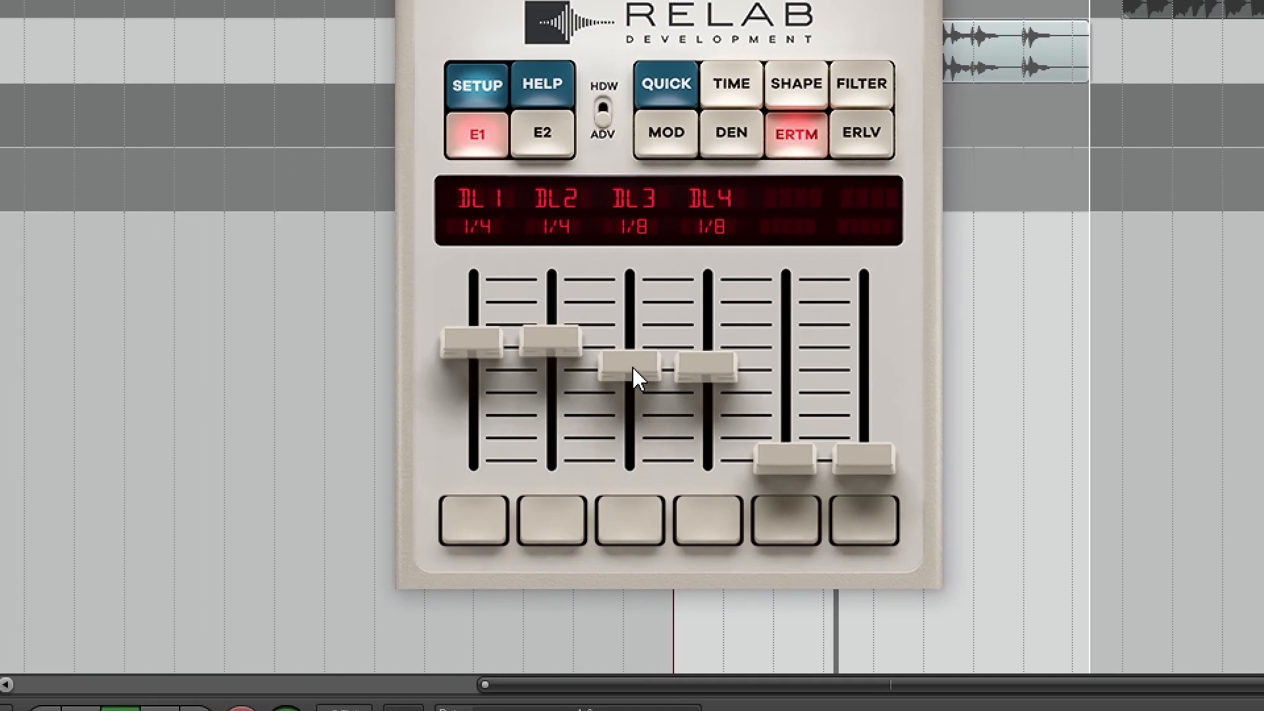
left_click_drag(634, 367, 699, 340)
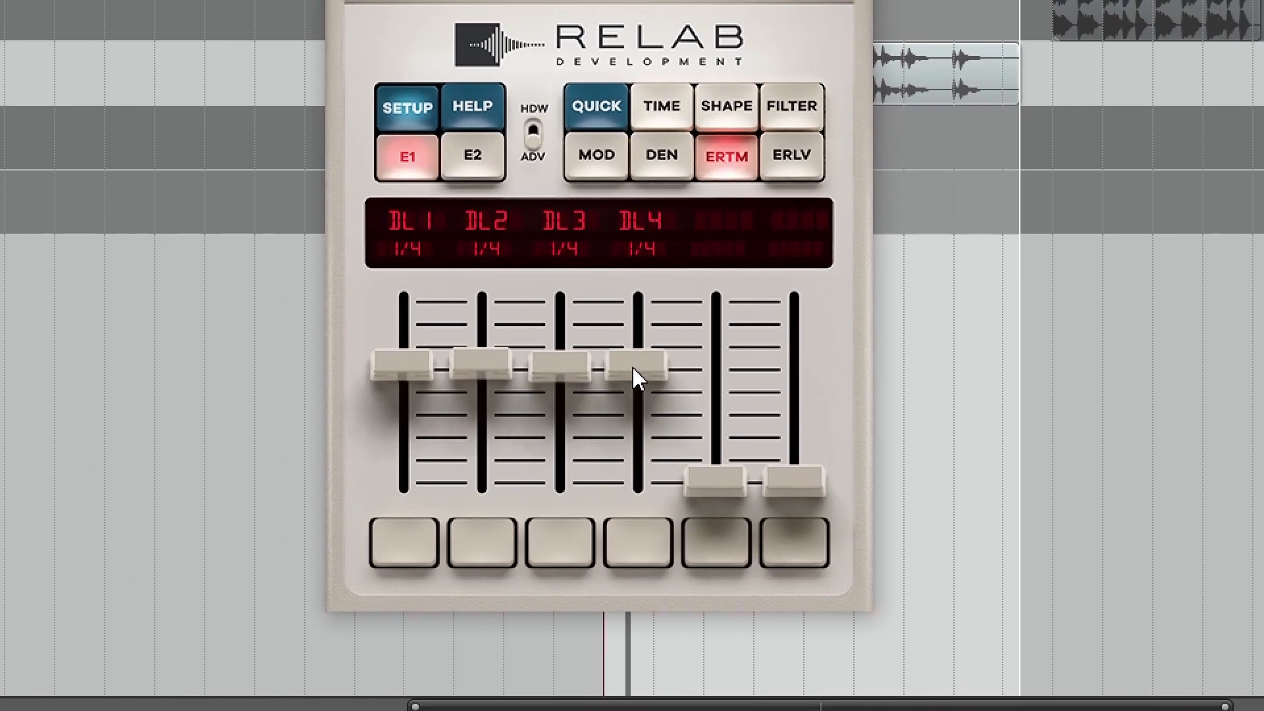
Hear SPIRE PL DROP unsoloed and advance through 1-4 Washed out and Long D to 1-4d Pseudo Diffuse D
key("F6")
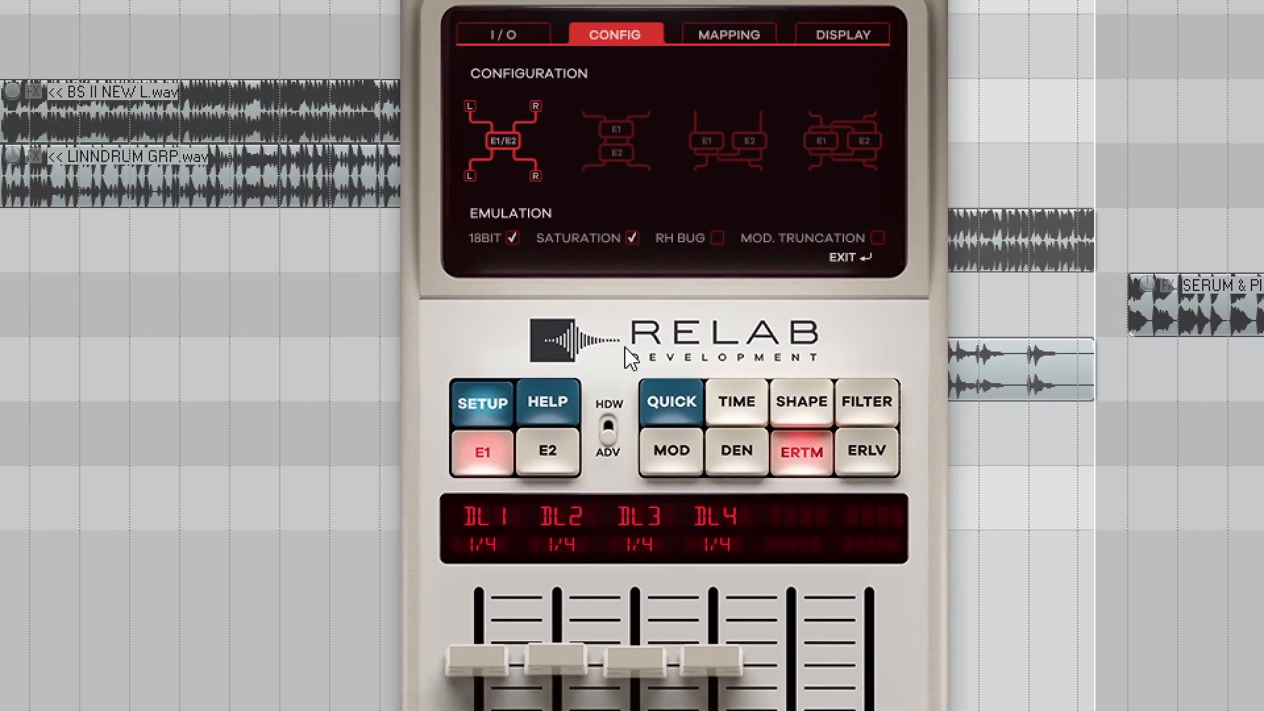
left_click(540, 26)
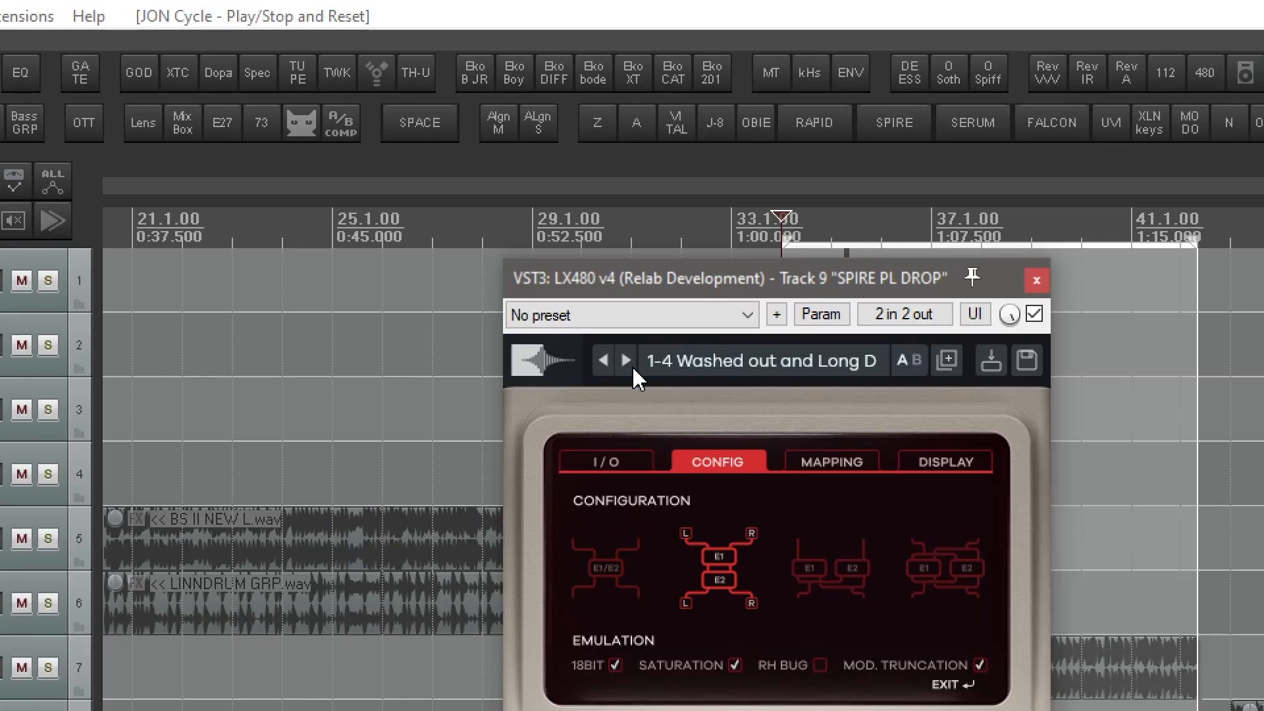
left_click(627, 362)
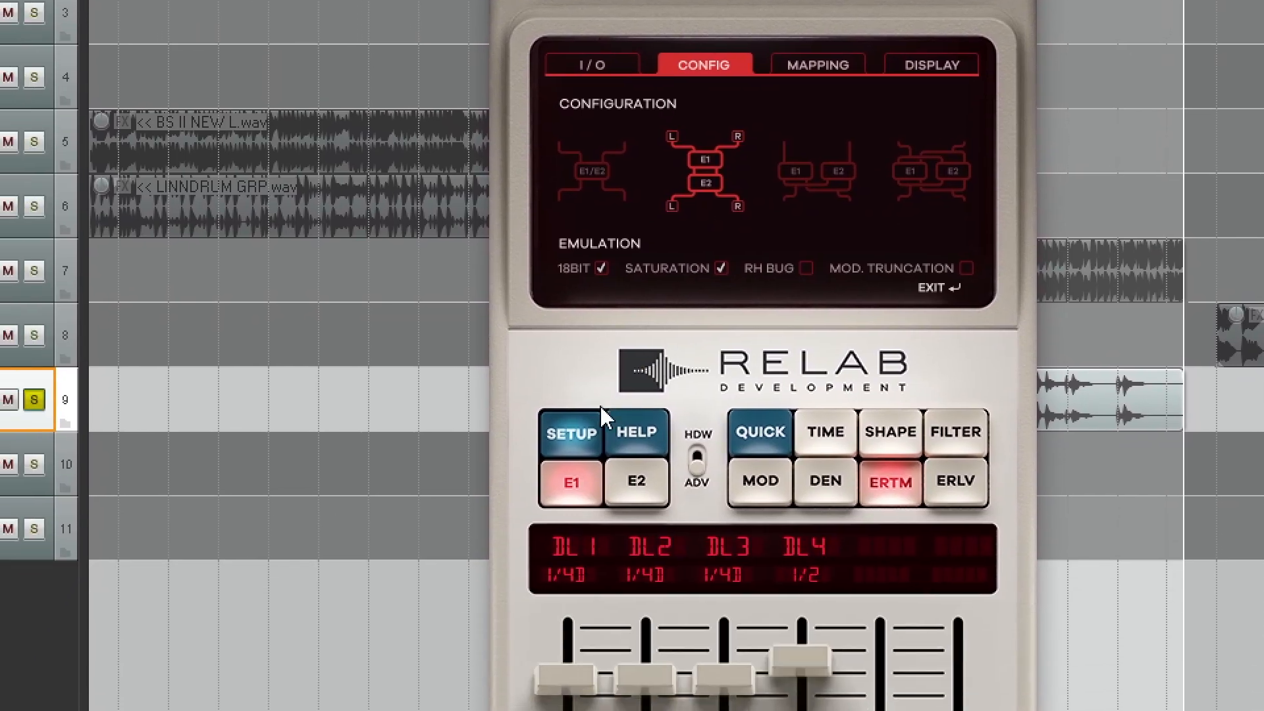
Leave the setup display and examine the second engine's Ambience time parameters in 1-4d Pseudo Diffuse D
left_click(504, 620)
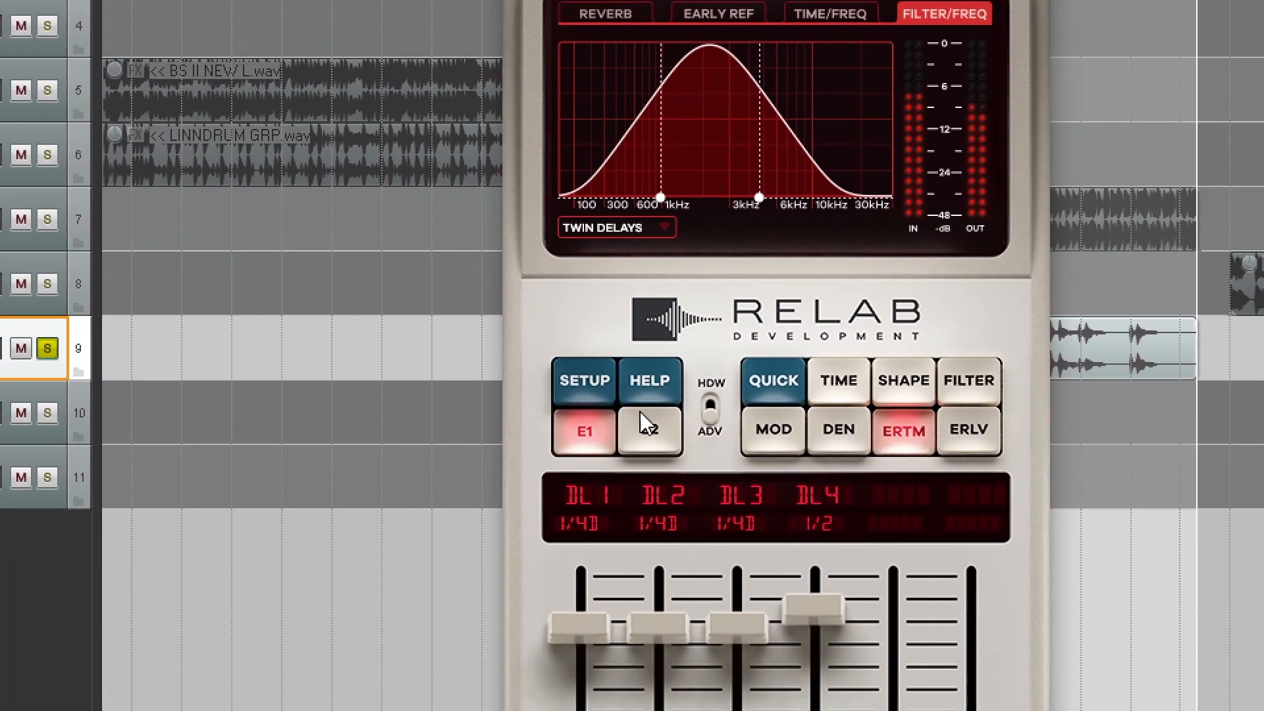
left_click(640, 414)
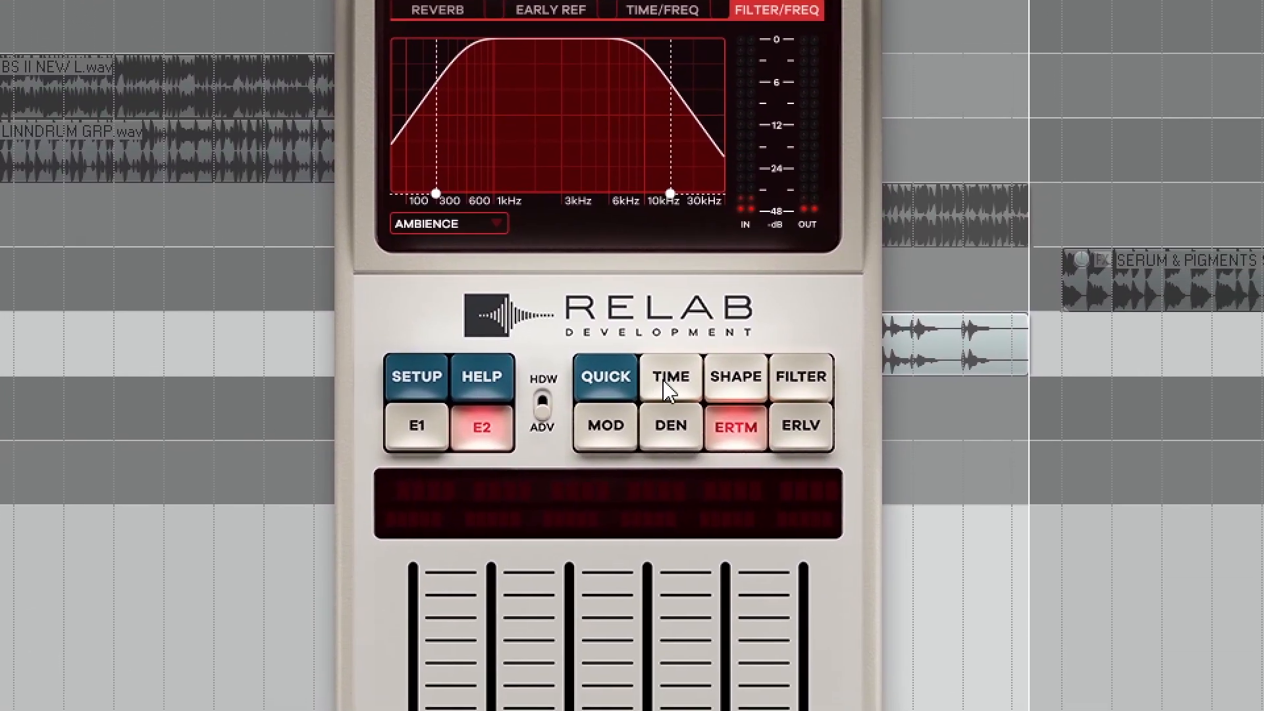
left_click(750, 400)
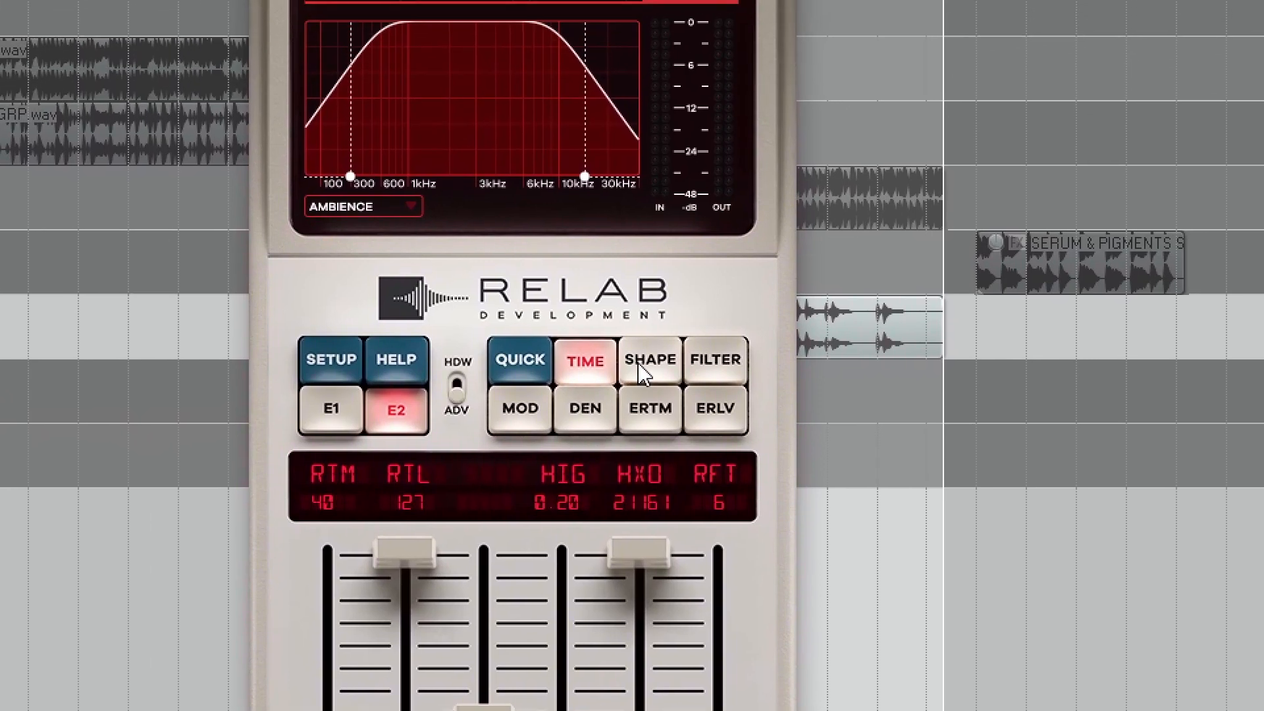
left_click(771, 237)
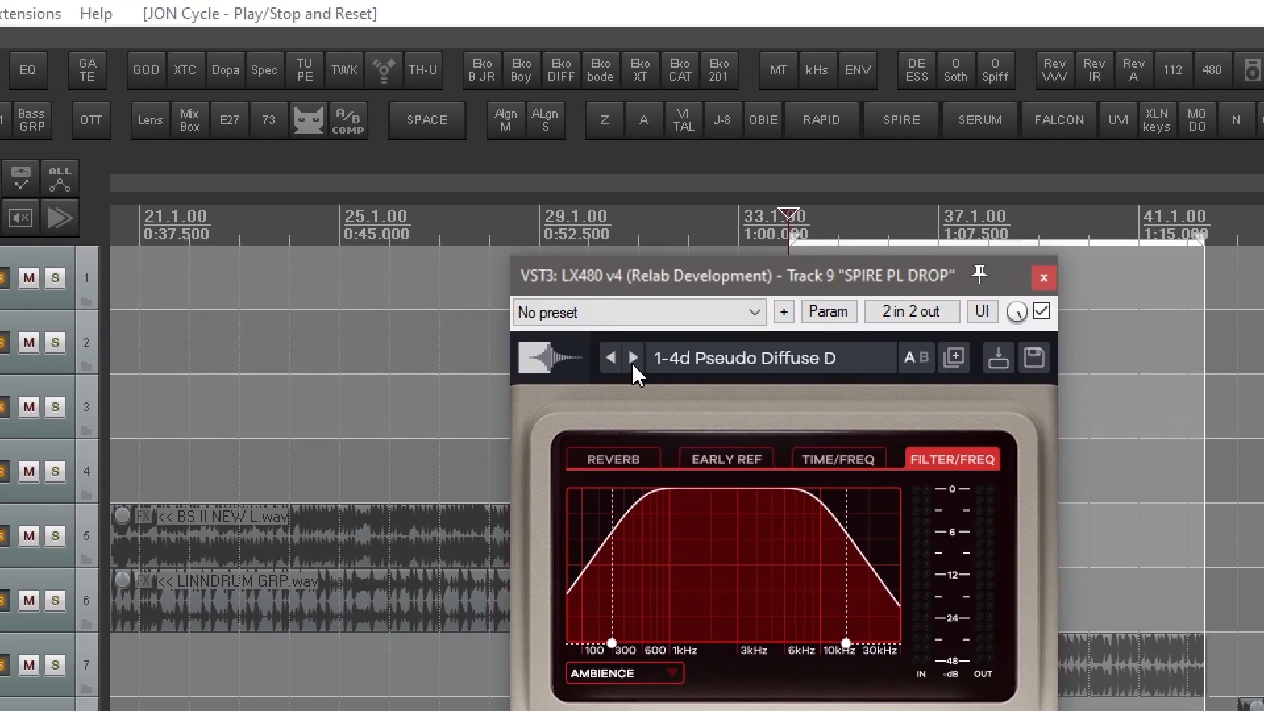
Audition 1-4d Saturated and 1-8 Going Deeper D, unsolo SPIRE PL DROP and load the following preset
left_click(632, 364)
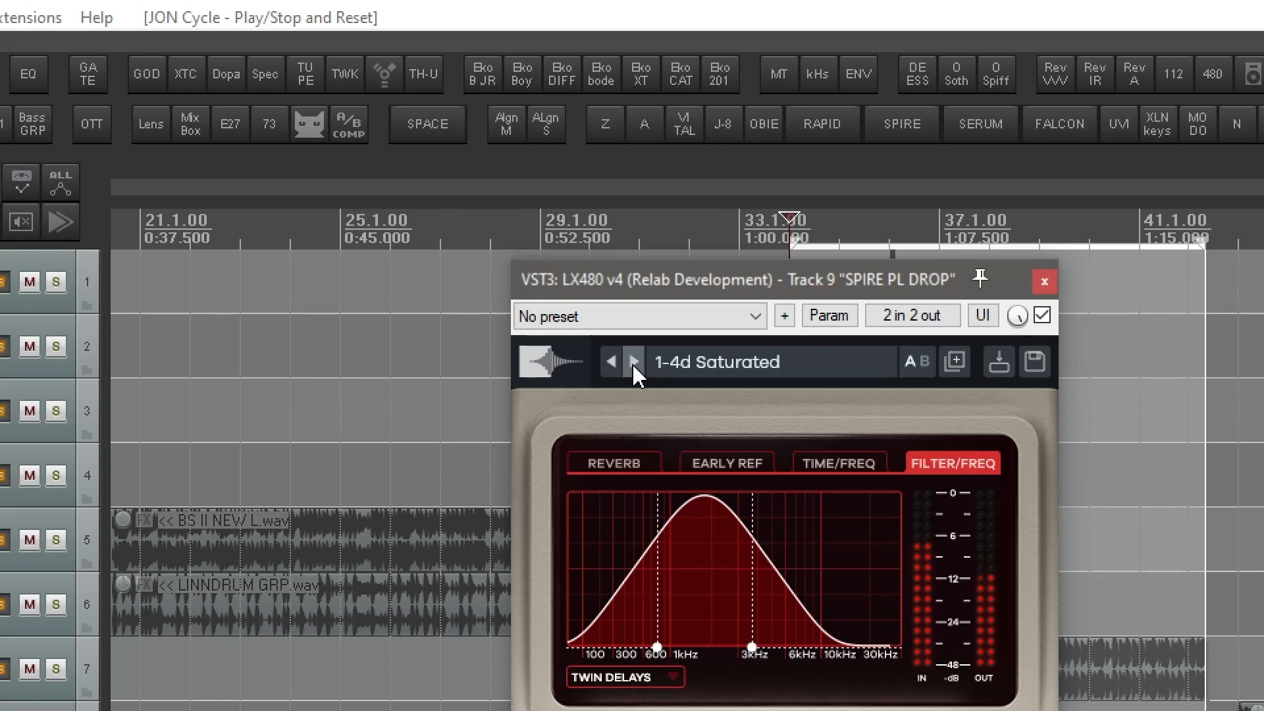
left_click(634, 362)
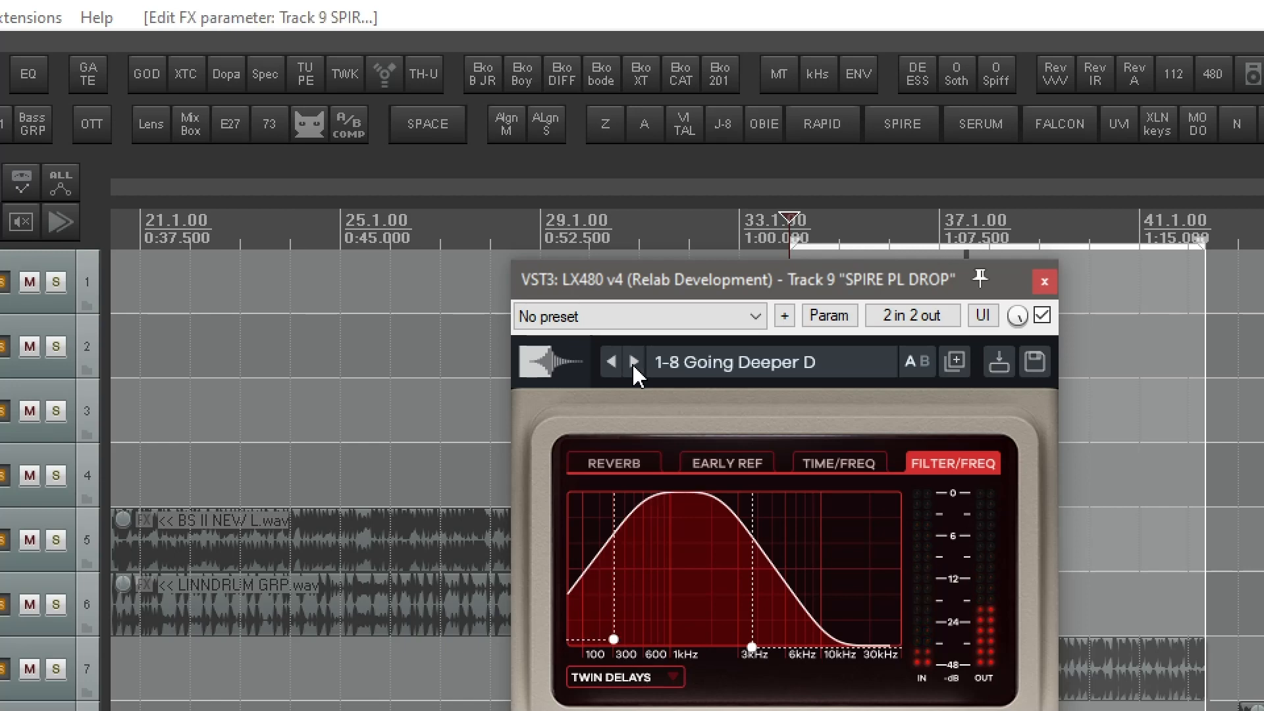
key("F6")
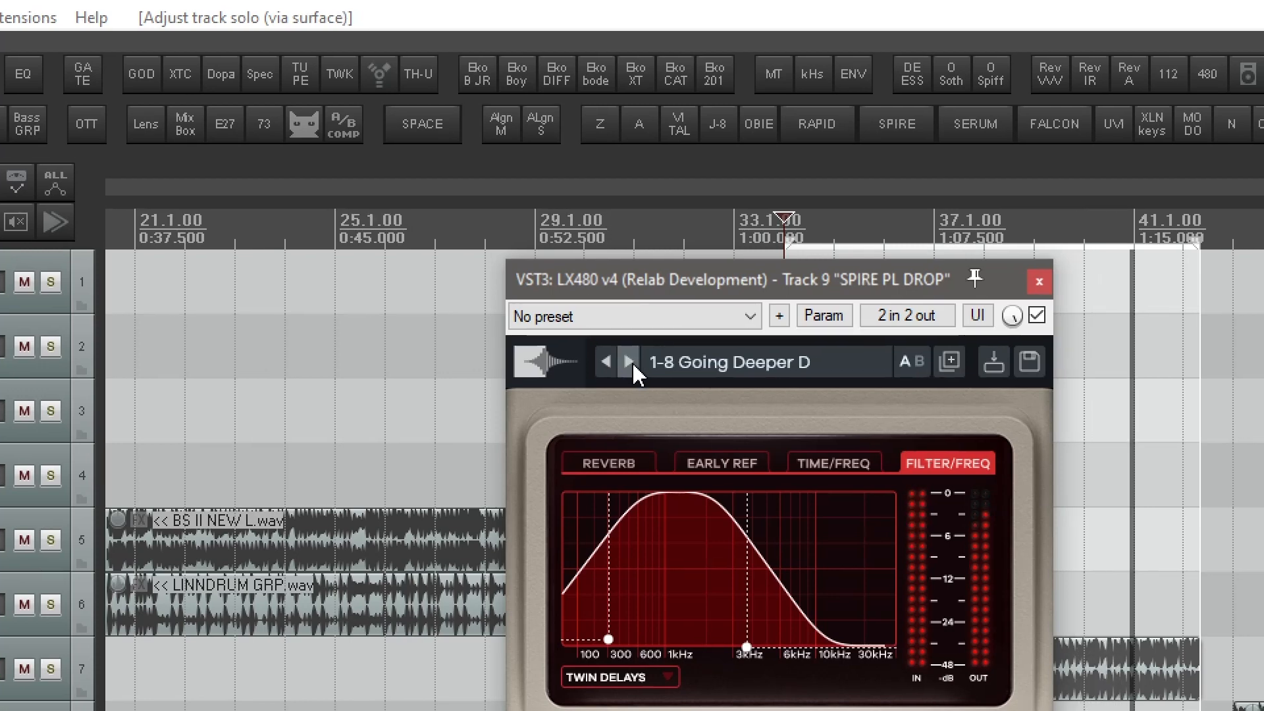
left_click(631, 363)
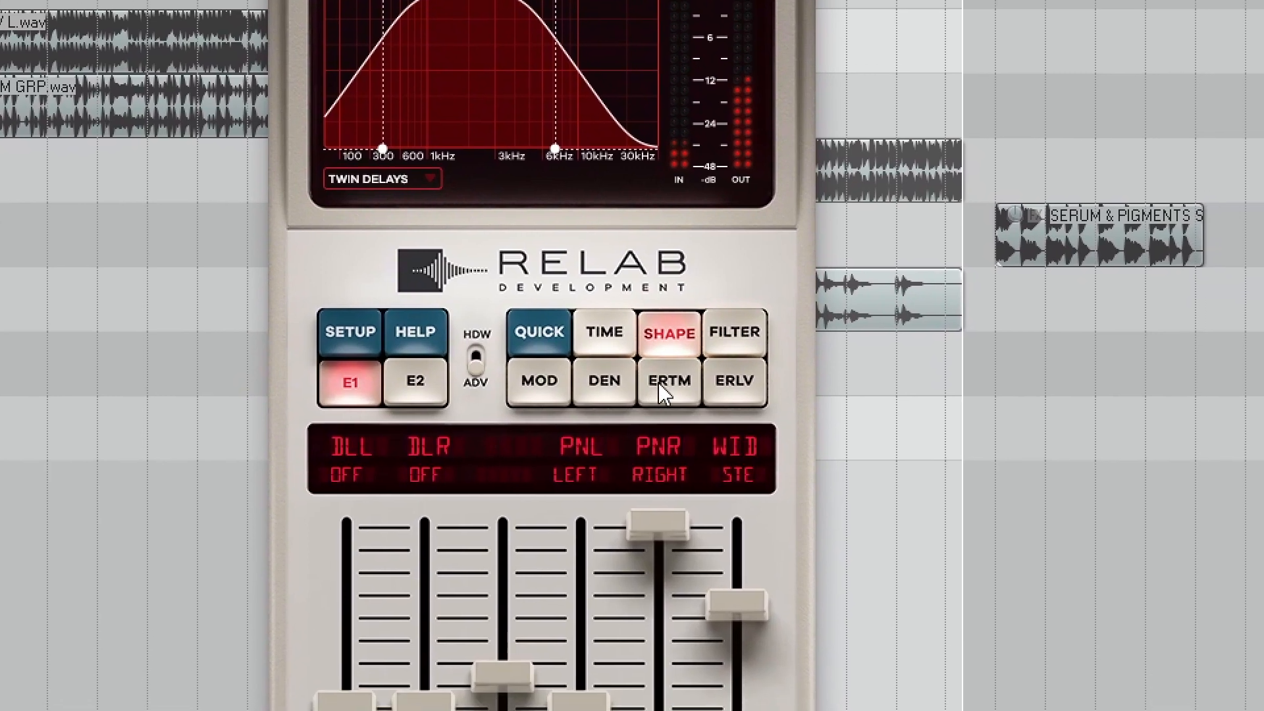
Bring up engine 1's delay times and nudge left delay 3 at 1/8D and right delay 2 at 1/4D
left_click(728, 430)
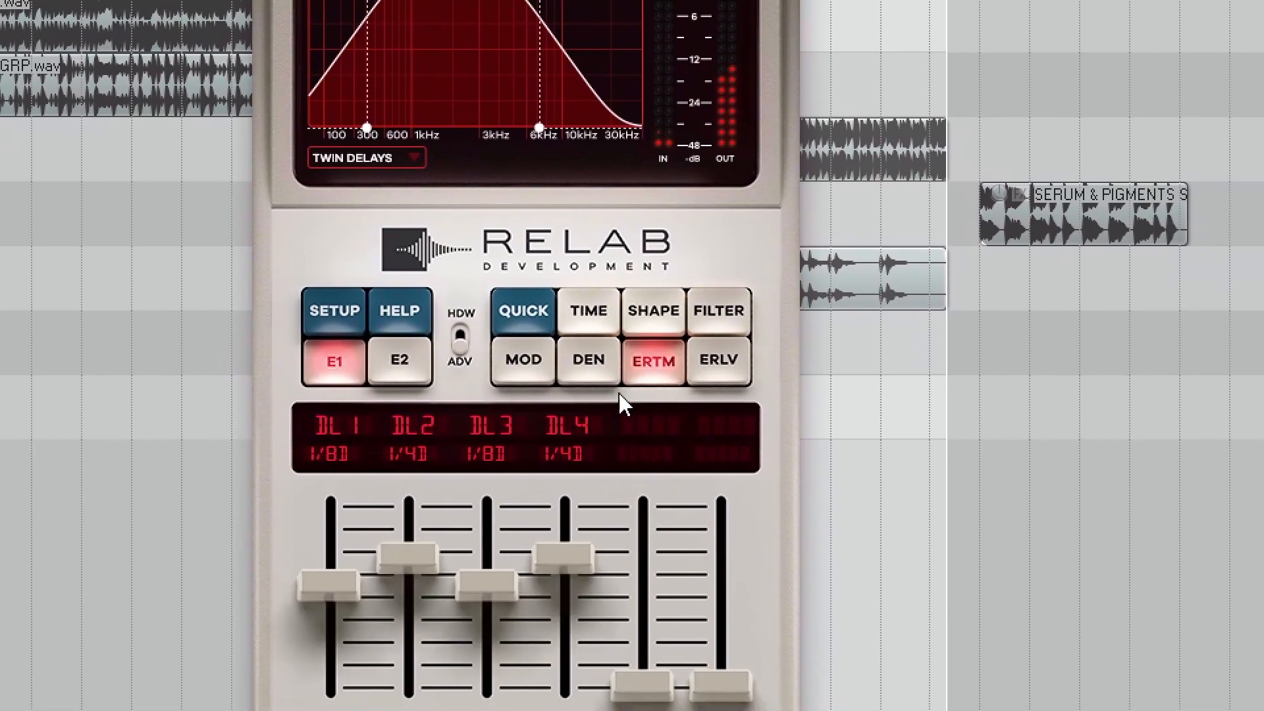
mouse_move(656, 627)
left_click_drag(631, 388, 633, 394)
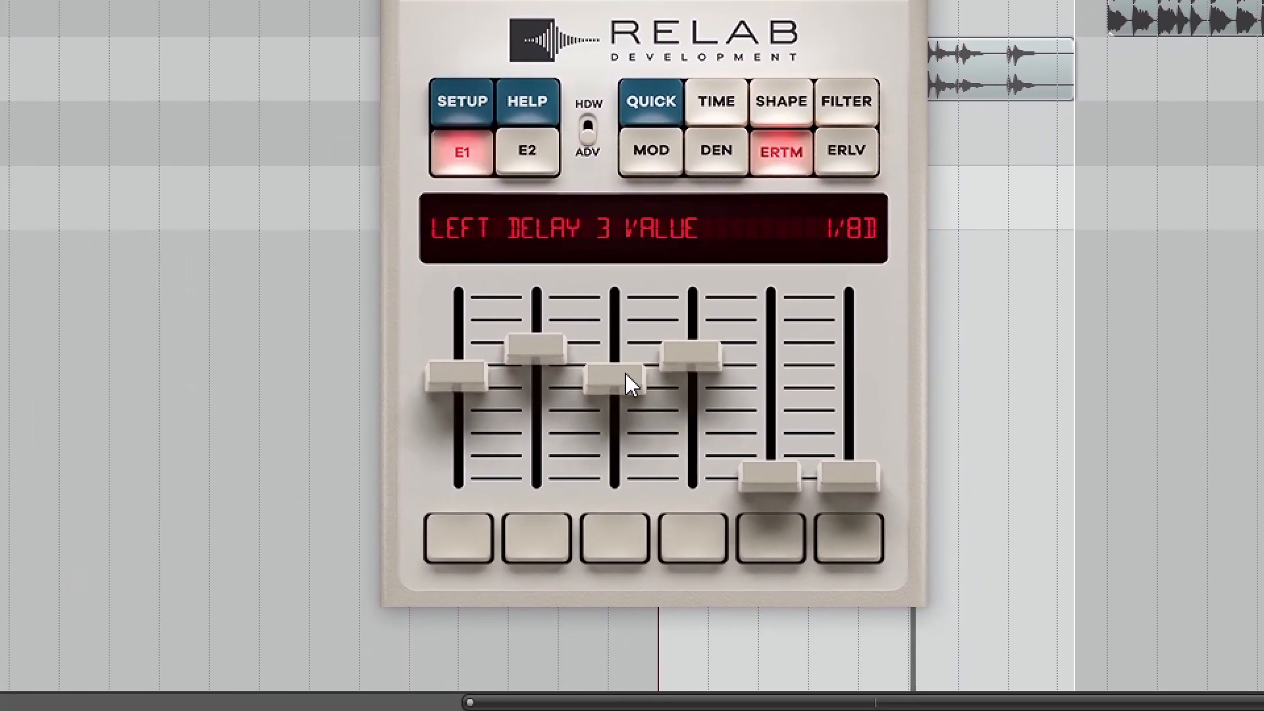
left_click_drag(546, 414, 548, 418)
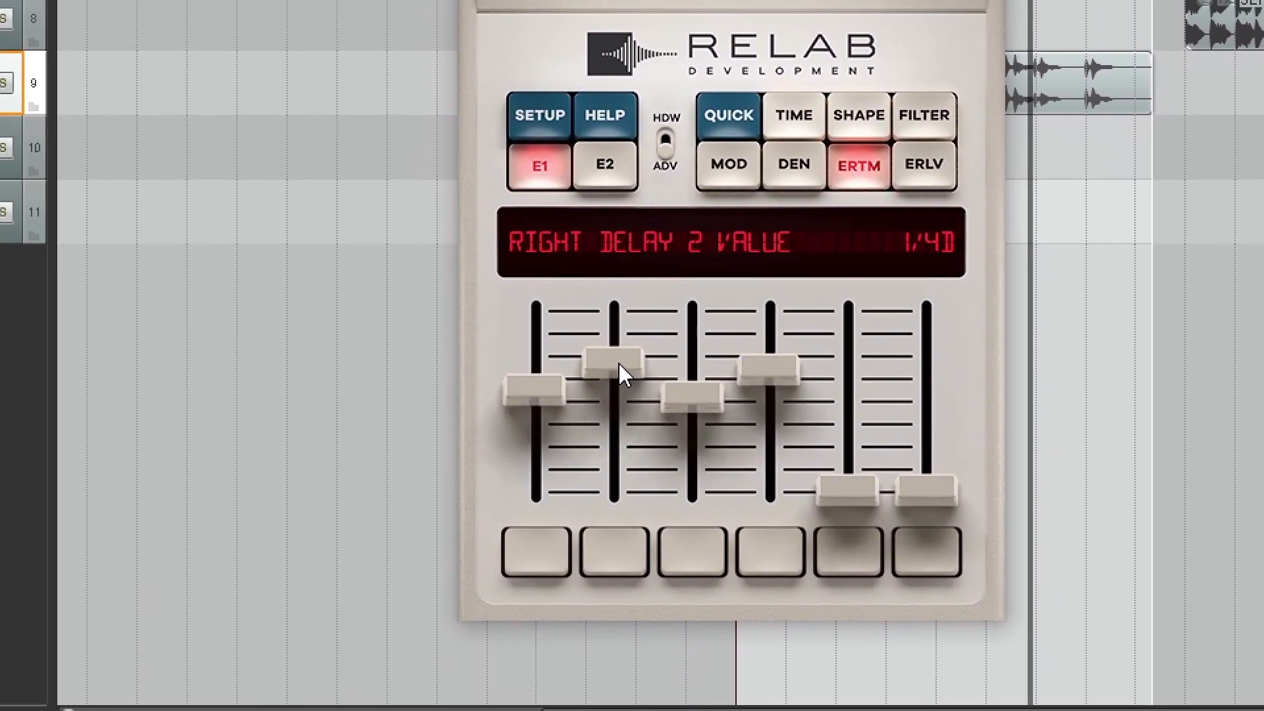
left_click_drag(548, 350, 592, 393)
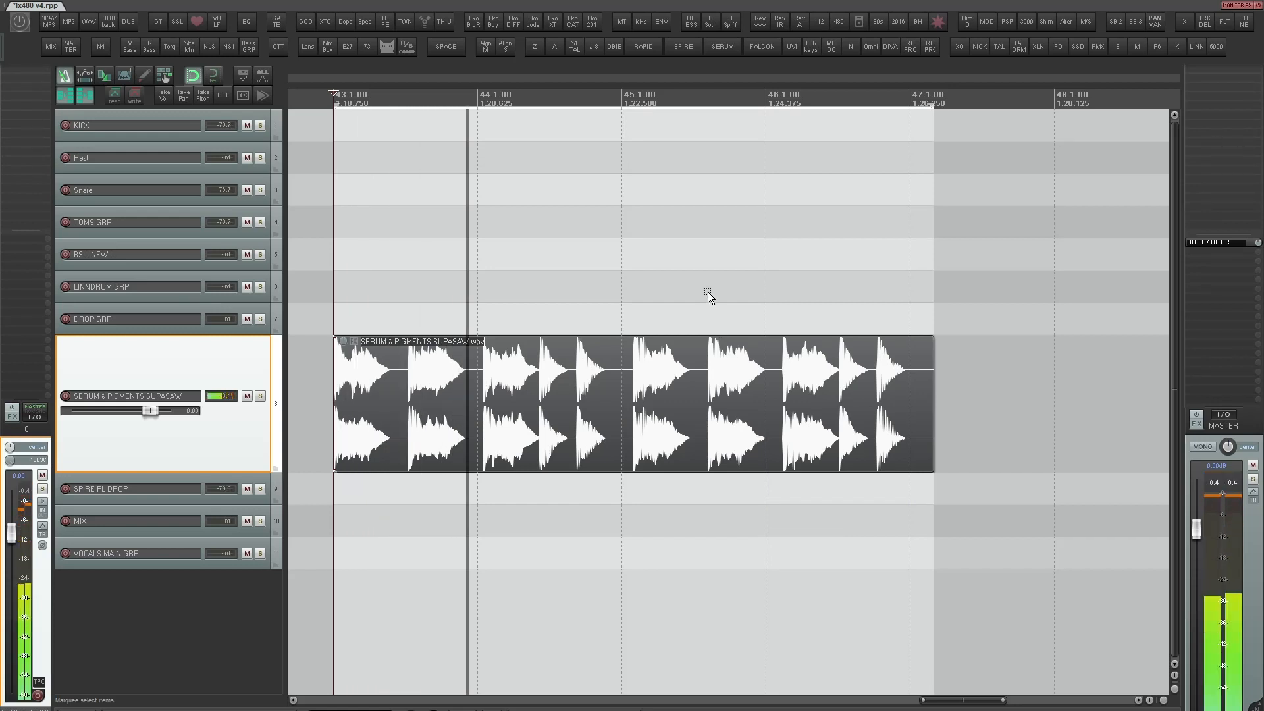
Add LX480 v4 to SERUM & PIGMENTS SUPASAW, load EDM Lead - Tweak E2 Mix 01 D and raise engine 2's mix
key("space")
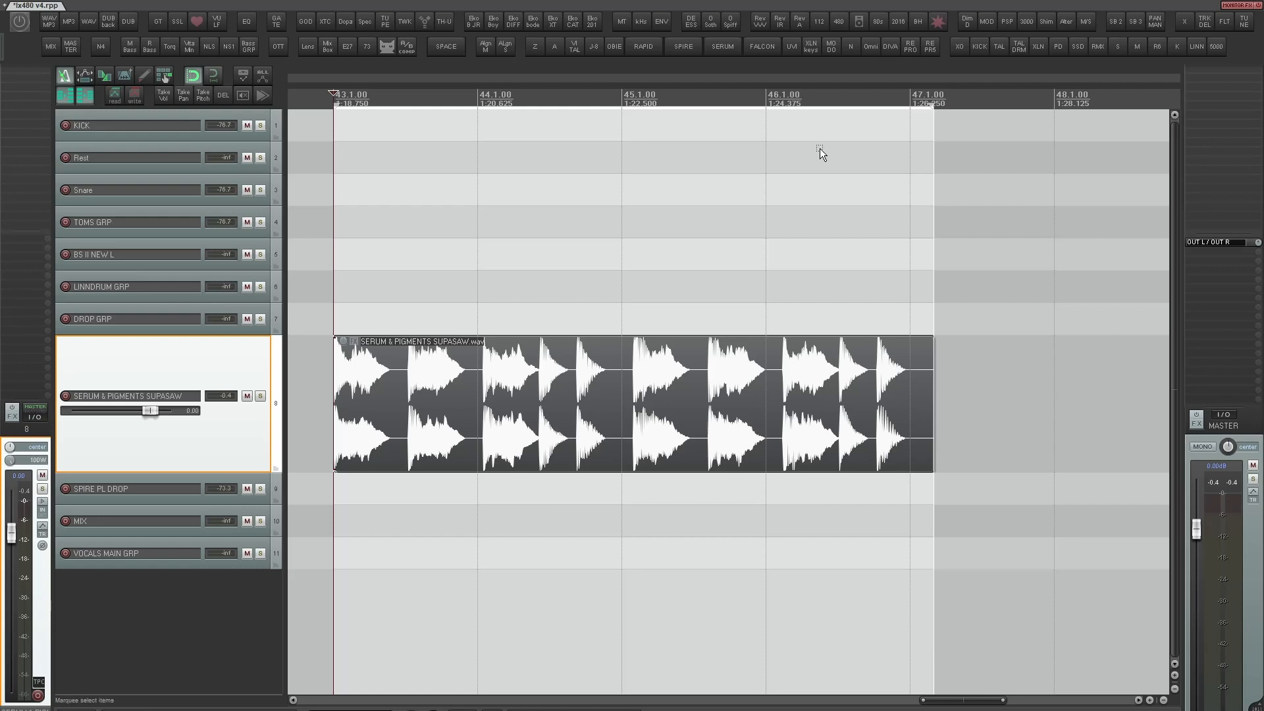
left_click(840, 21)
left_click(579, 135)
mouse_move(592, 165)
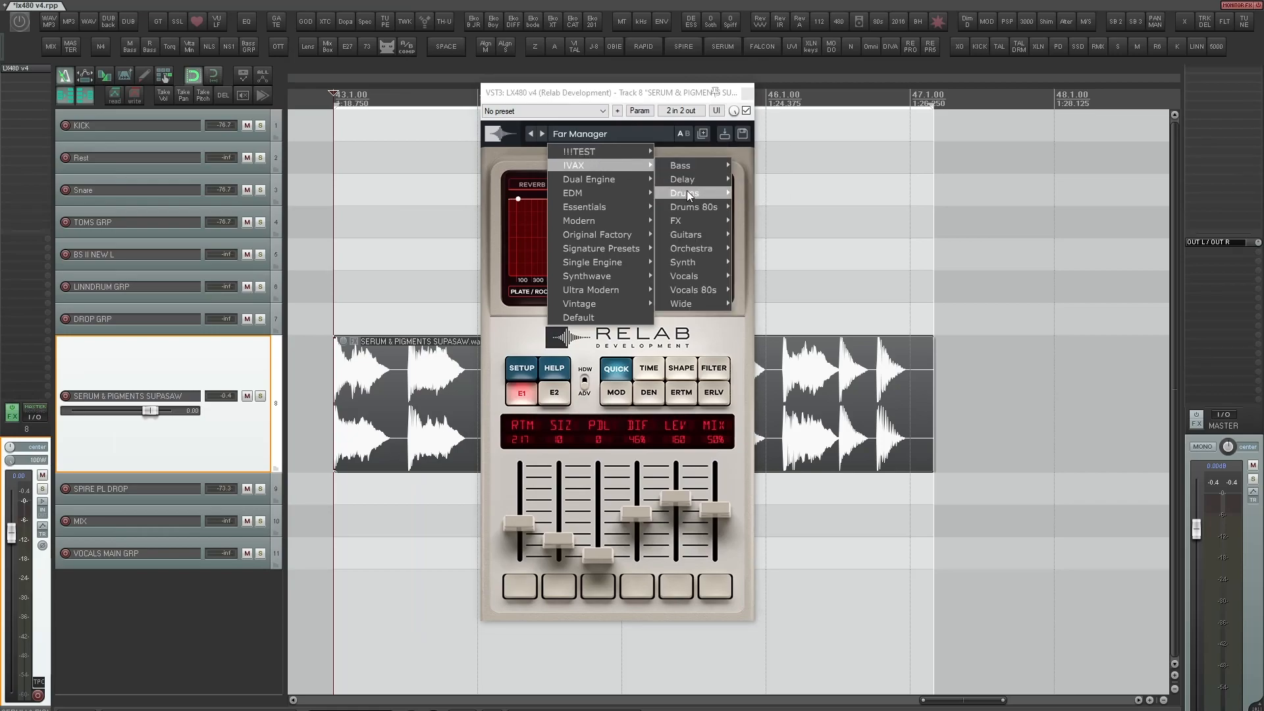
mouse_move(689, 261)
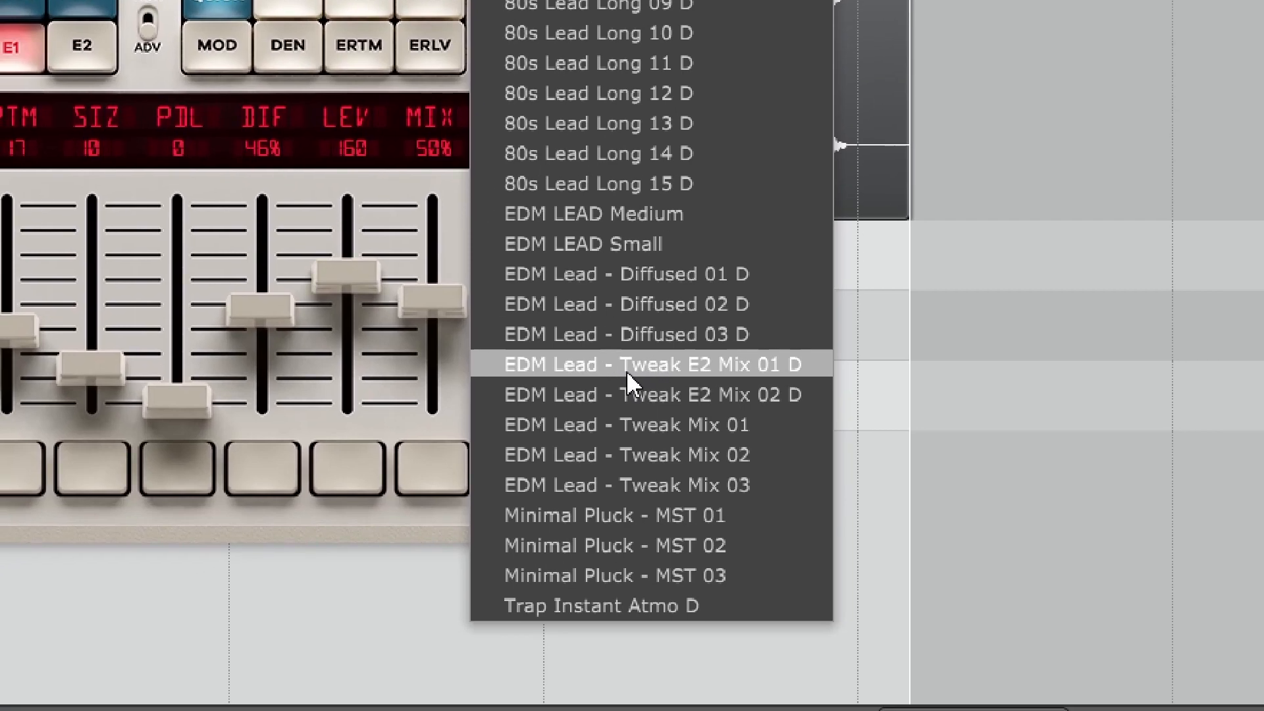
left_click(626, 370)
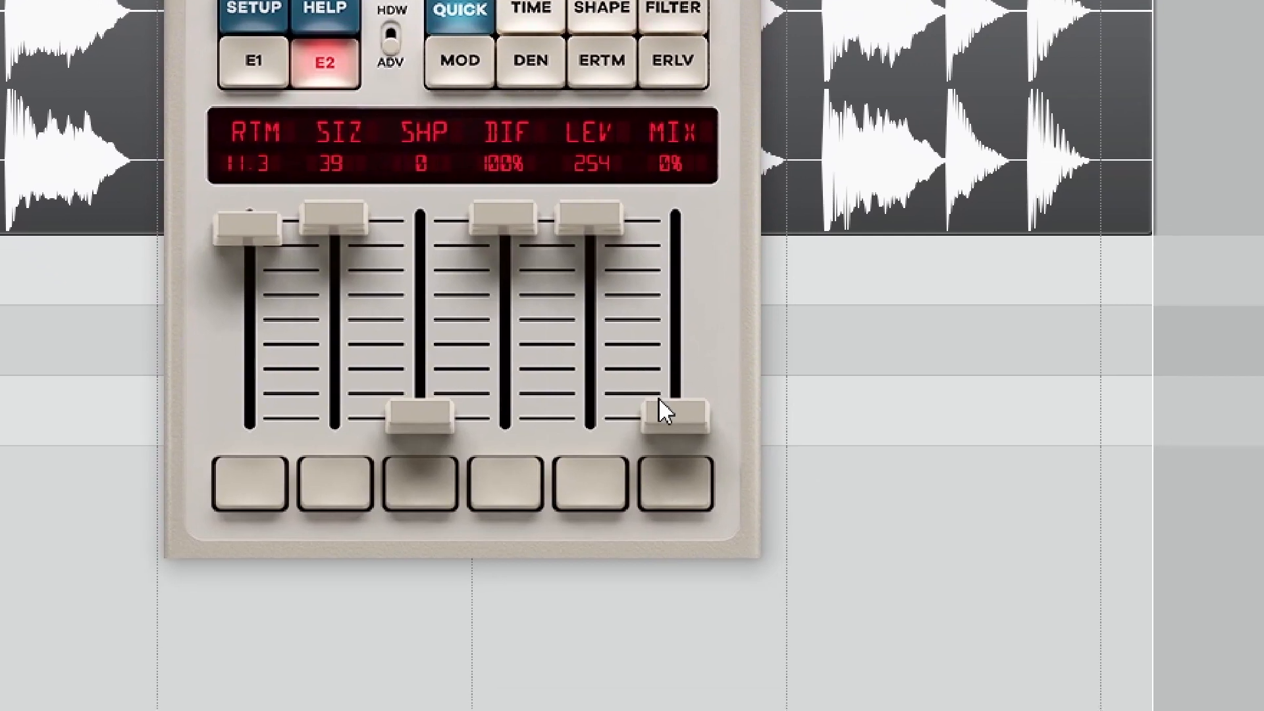
left_click_drag(659, 399, 641, 324)
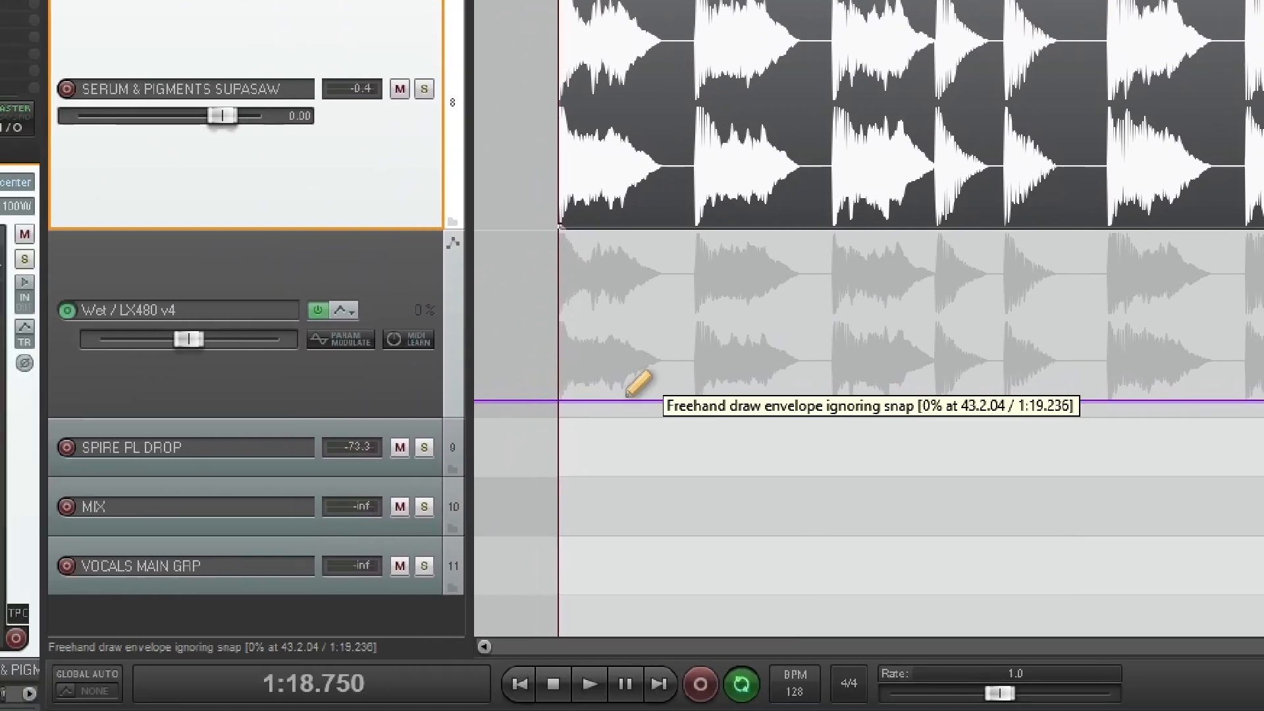
Draw six ramps rising from 0% in the Wet / LX480 v4 envelope, filling gaps between the SUPASAW chords, and audition them
left_click_drag(195, 587, 260, 422)
left_click_drag(347, 588, 403, 421)
left_click_drag(619, 588, 629, 550)
left_click_drag(639, 362, 681, 232)
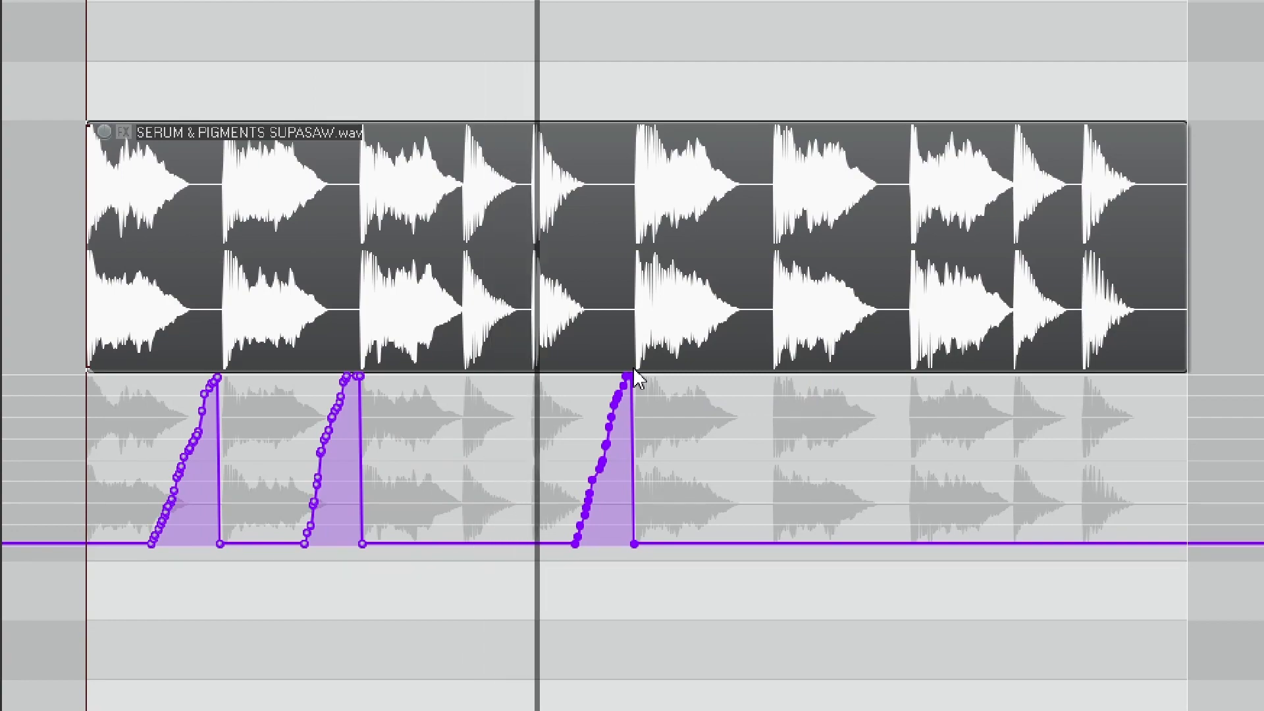
left_click_drag(693, 546, 773, 378)
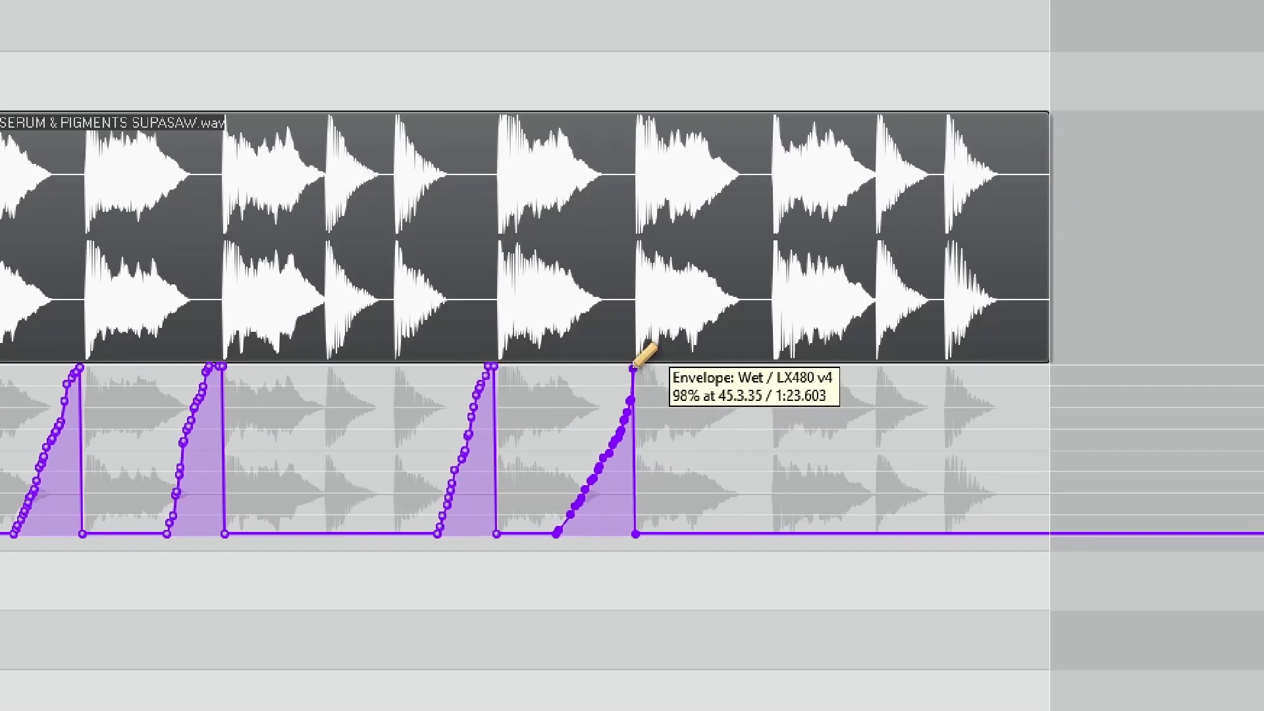
left_click_drag(853, 545, 907, 377)
left_click_drag(1126, 545, 1180, 370)
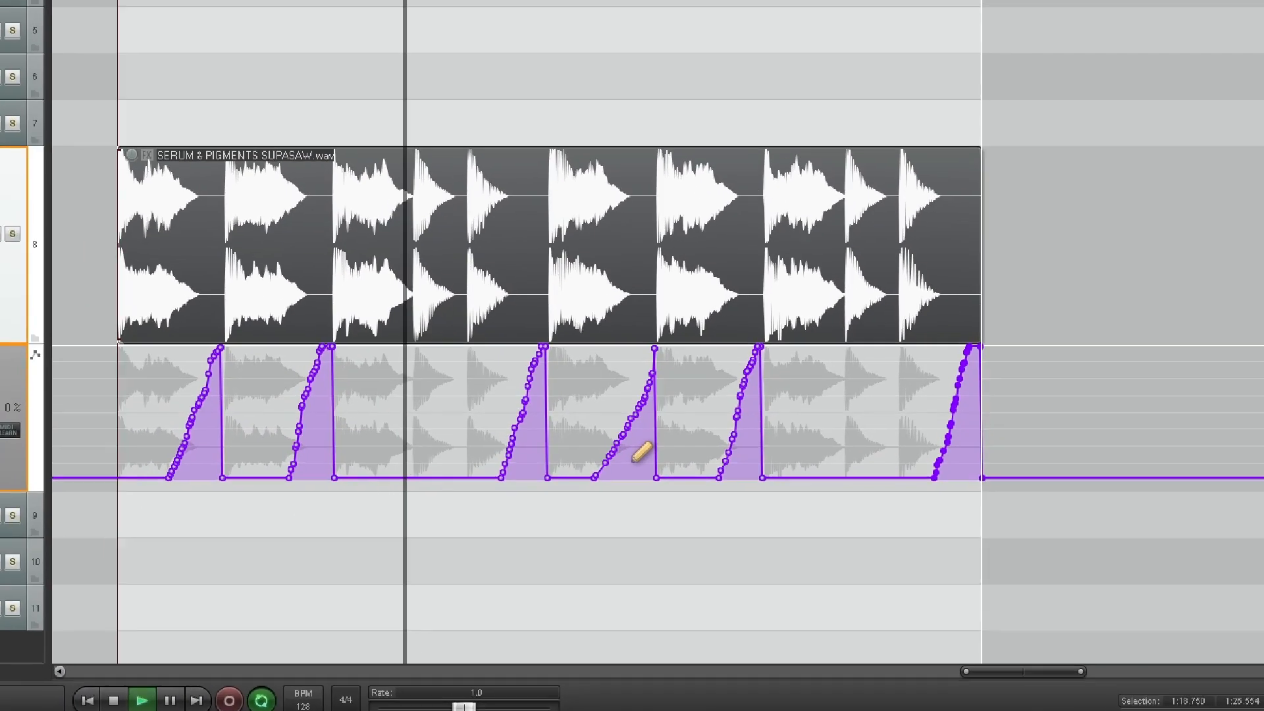
key("space")
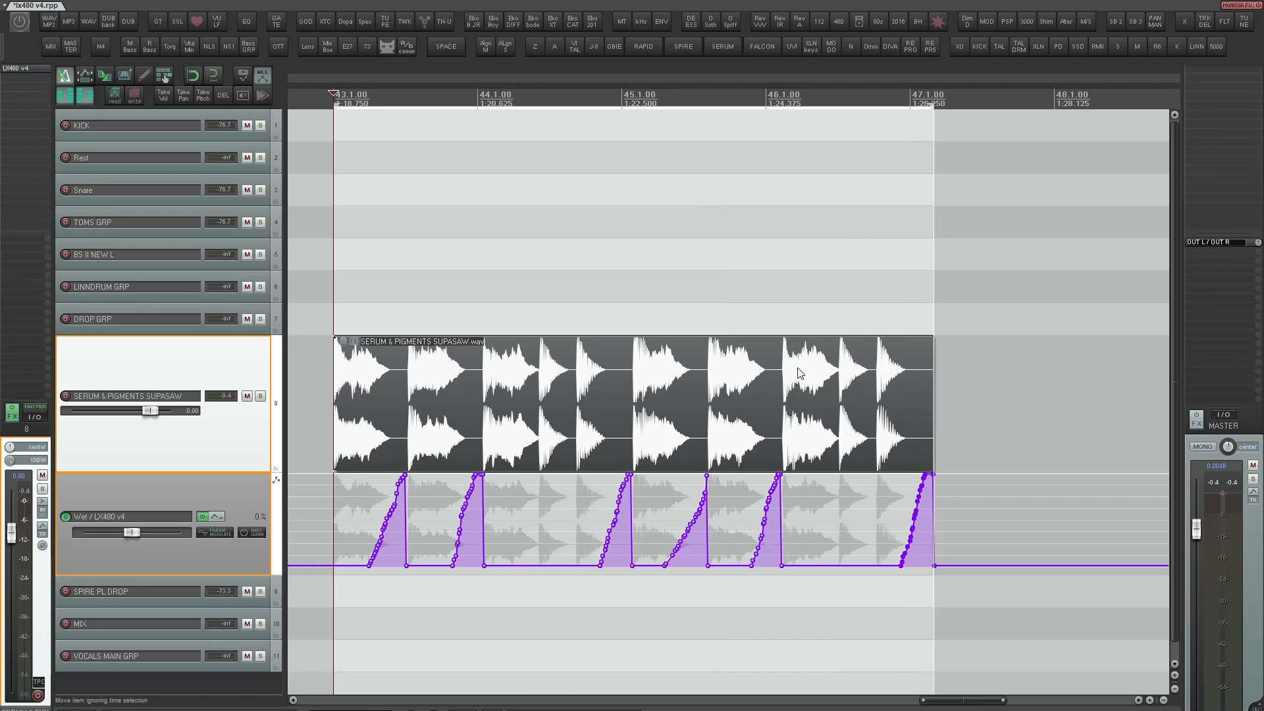
Set the loop range around the MIX and VOCALS MAIN GRP items and play them
scroll(873, 382, "down", 4)
left_click_drag(873, 382, 607, 357)
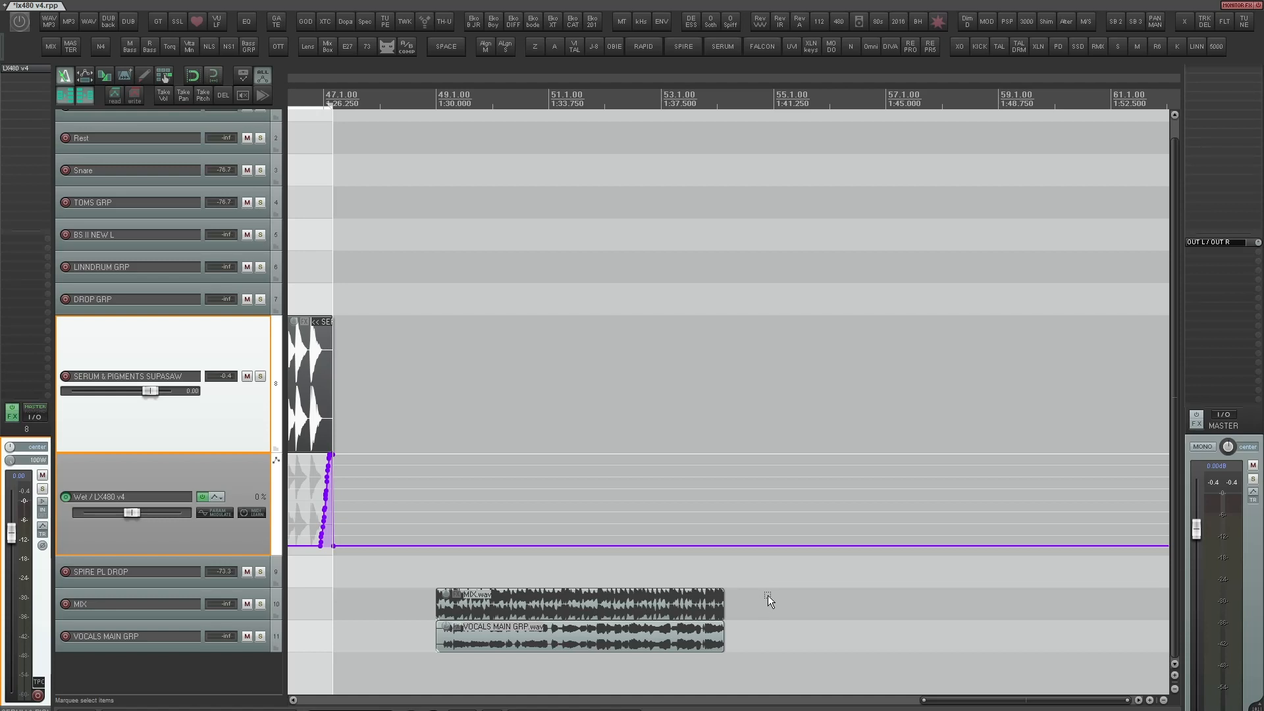
left_click_drag(768, 595, 662, 657)
key("space")
left_click_drag(593, 527, 500, 510)
key("ctrl+Page_Up")
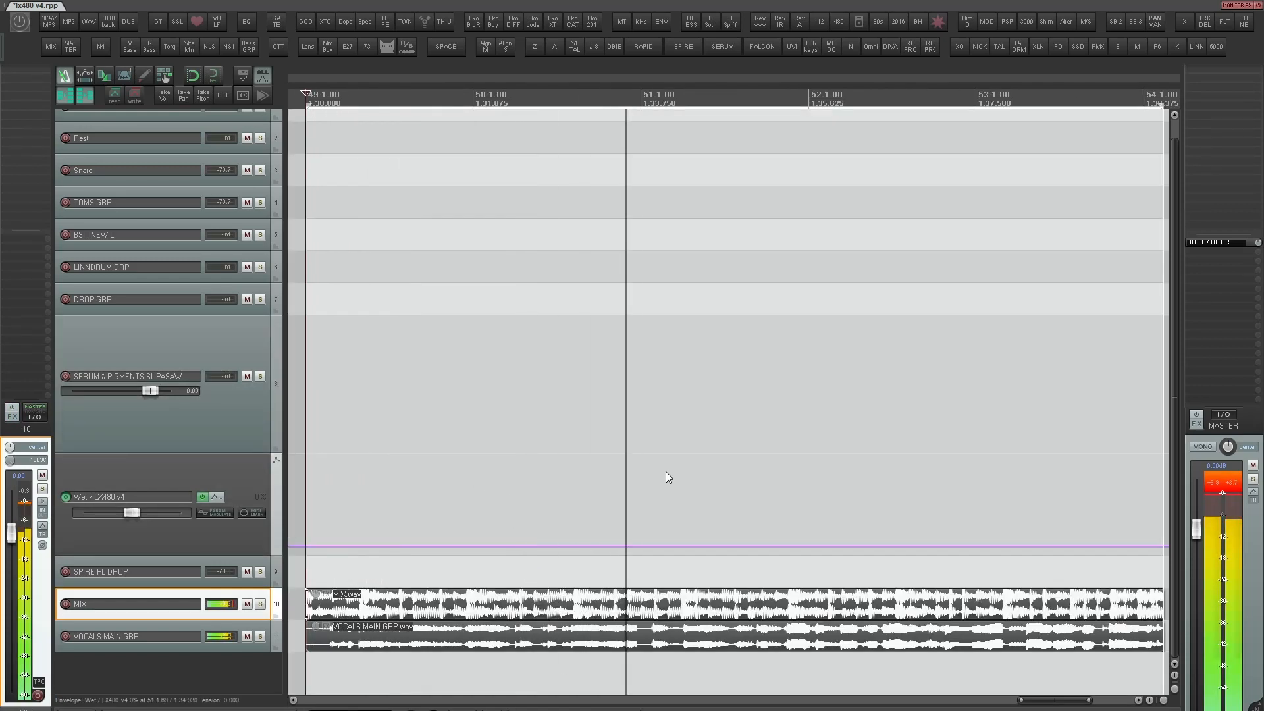
Solo the VOCALS MAIN GRP track, listen to the dry vocals and stop playback
left_click(181, 635)
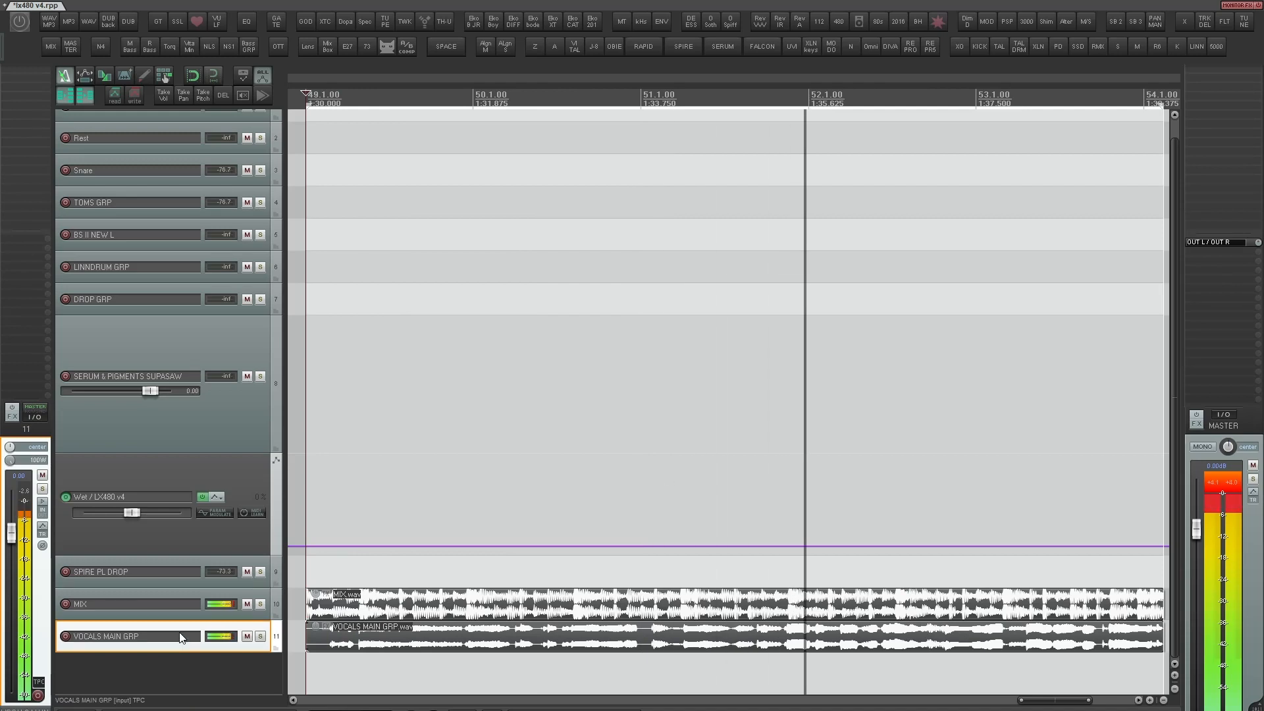
key("F6")
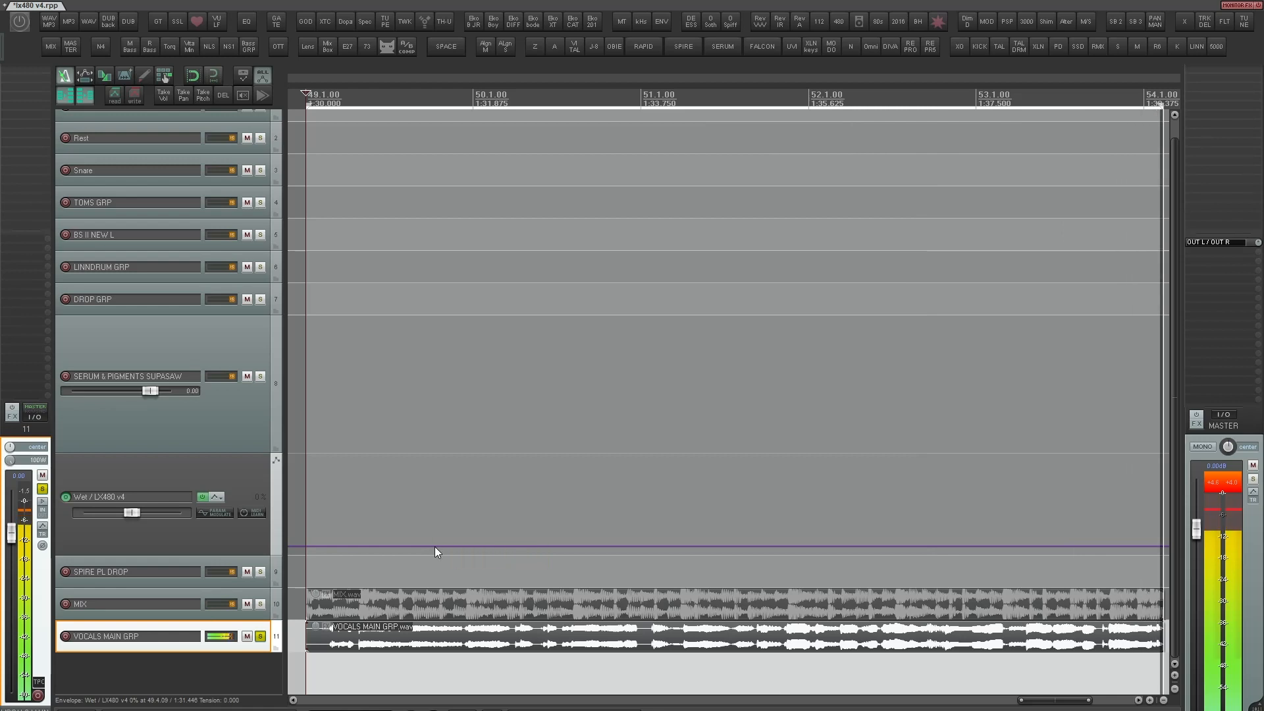
key("space")
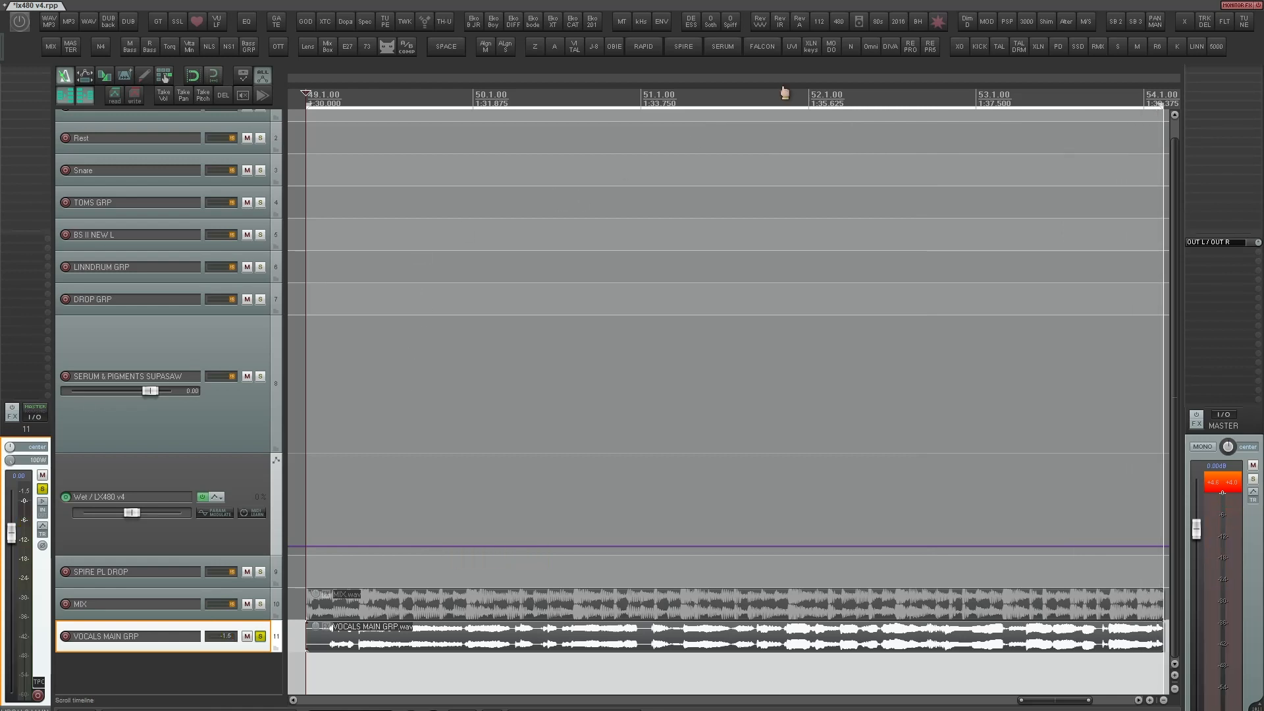
Add LX480 v4 to VOCALS MAIN GRP and load the THAT Vocal Sound preset from the !VAX collection
left_click(842, 28)
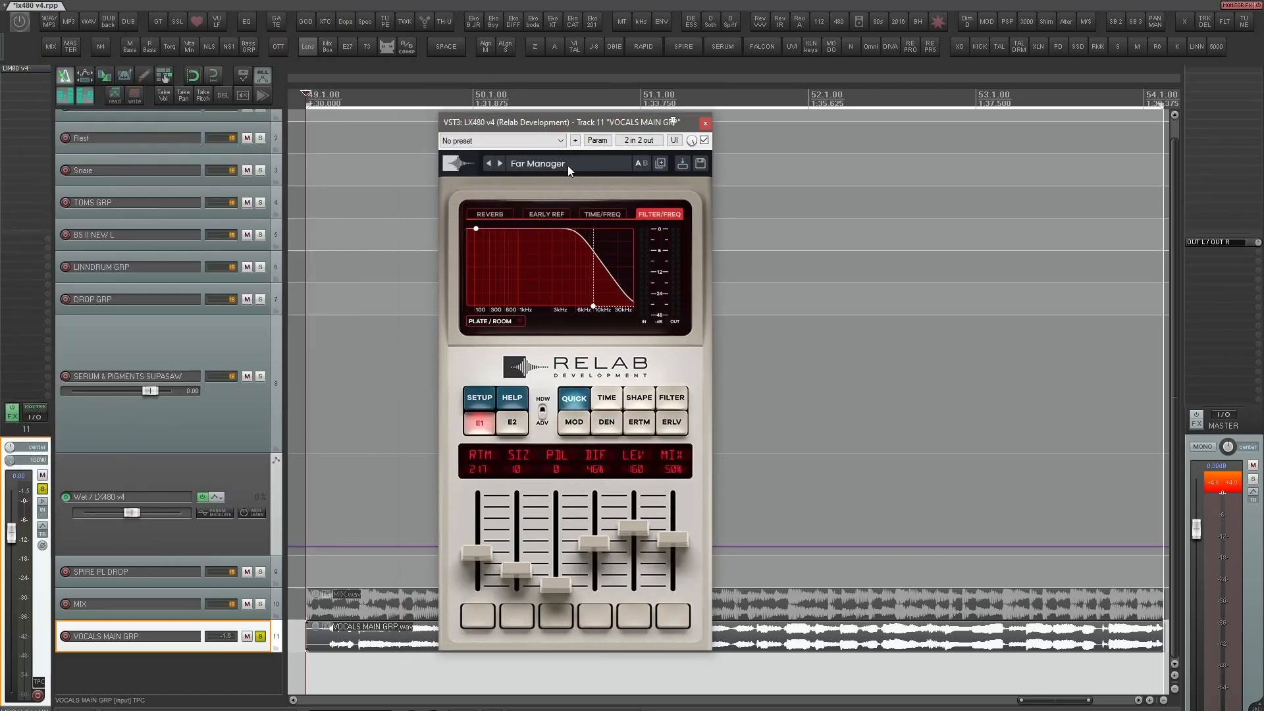
left_click(568, 164)
mouse_move(639, 198)
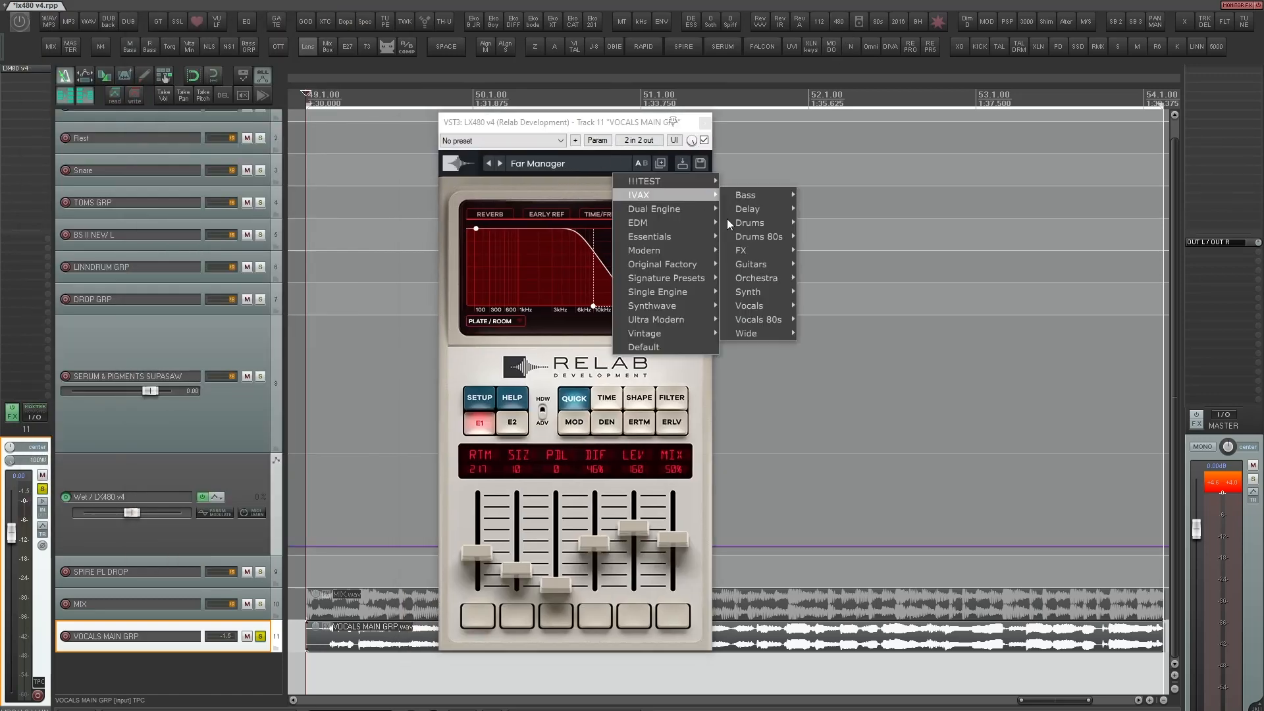
mouse_move(757, 304)
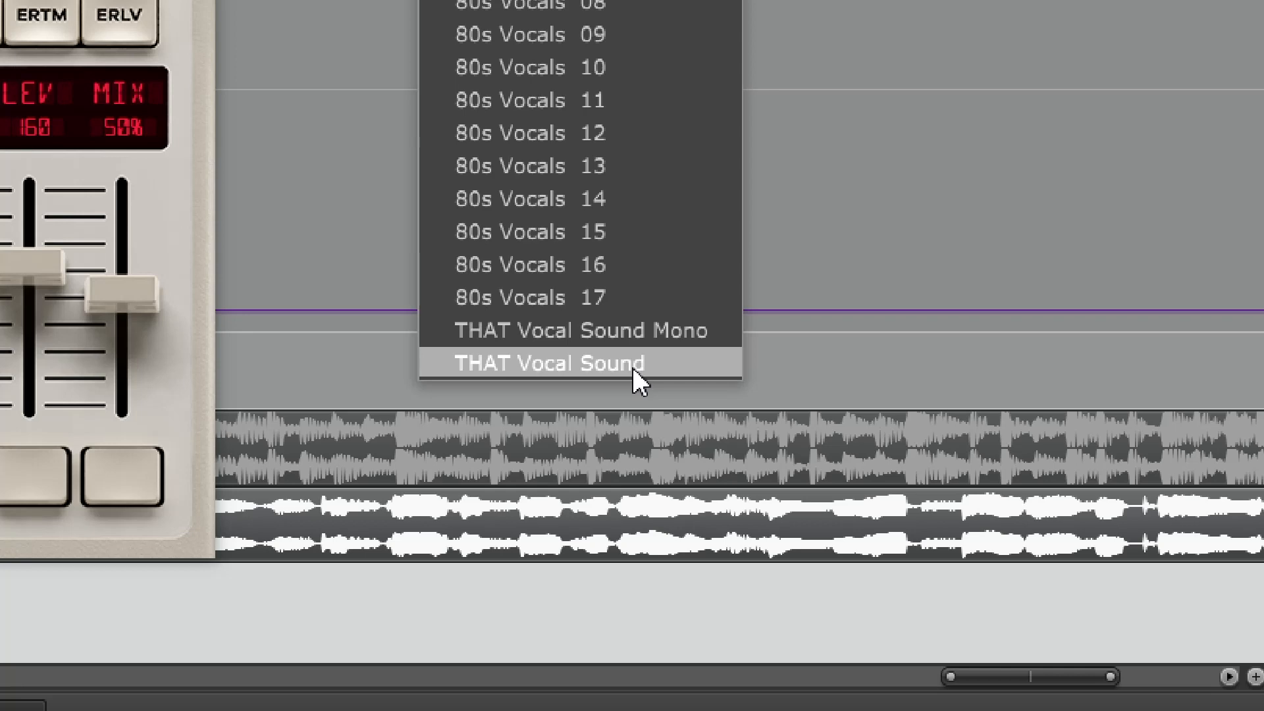
left_click(630, 365)
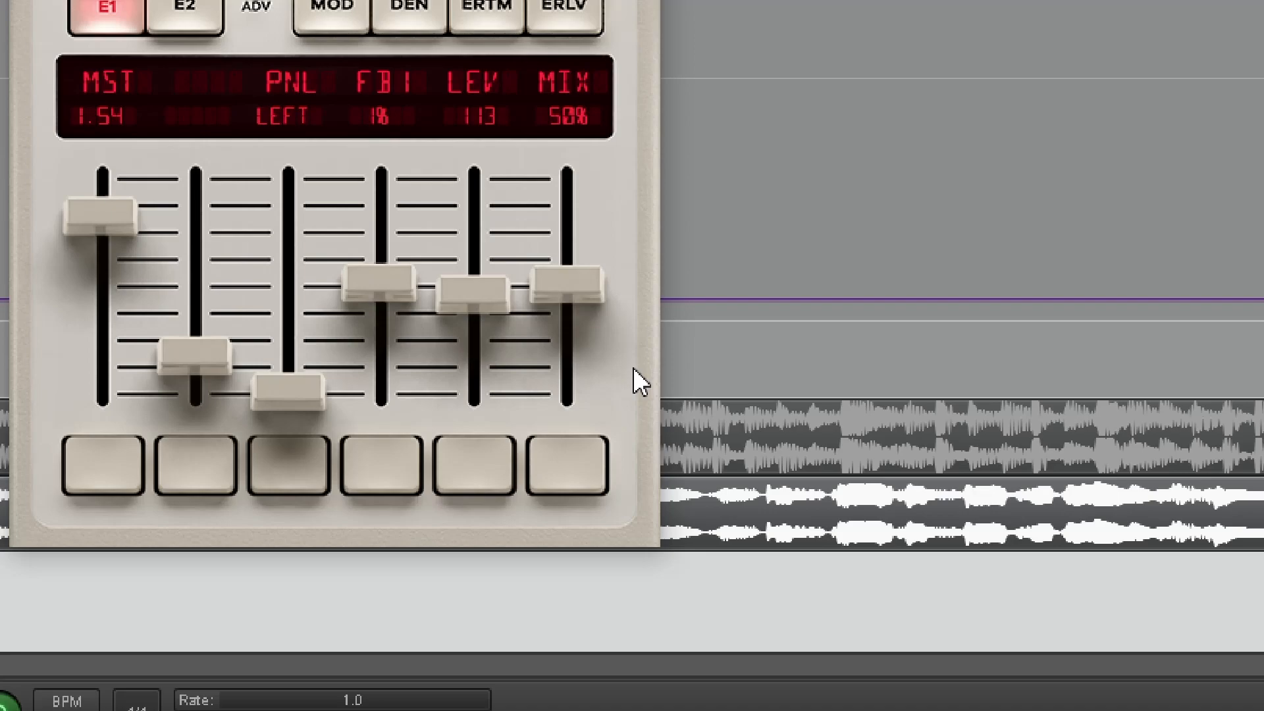
Audition THAT Vocal Sound with the full mix, try THAT Vocal Sound Mono and lower its mix to 44%
key("F6")
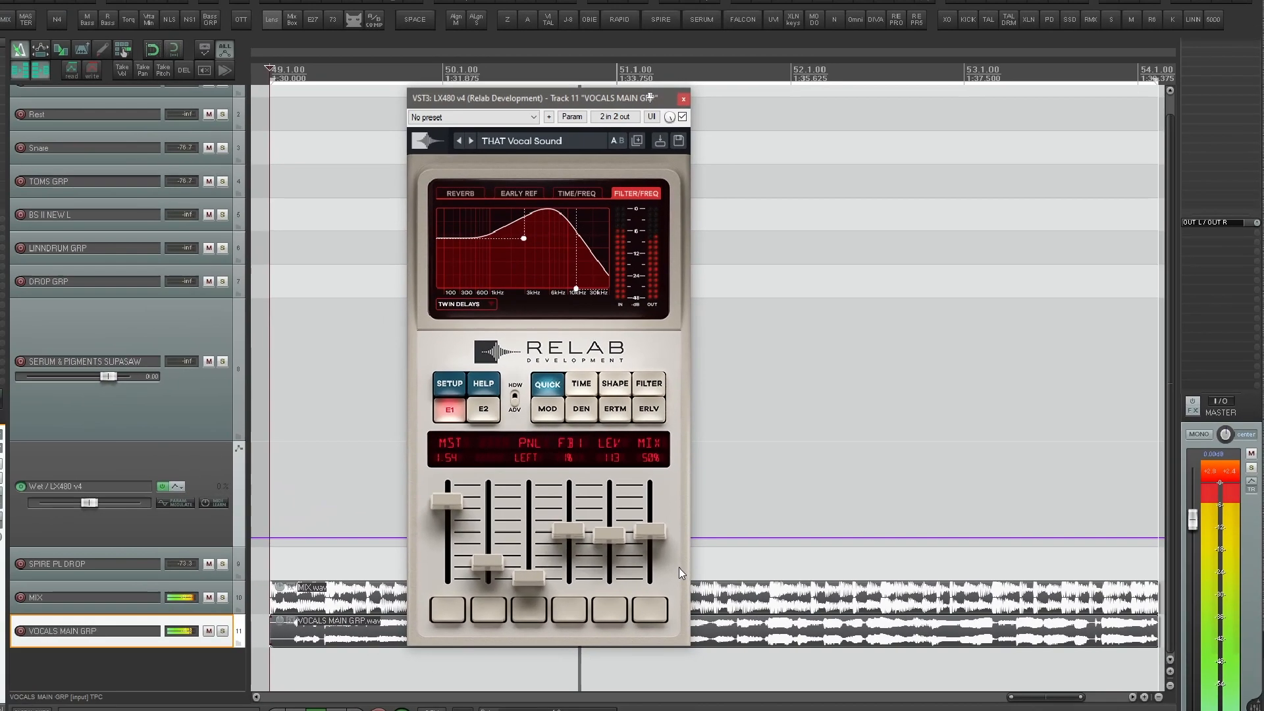
left_click_drag(650, 531, 677, 551)
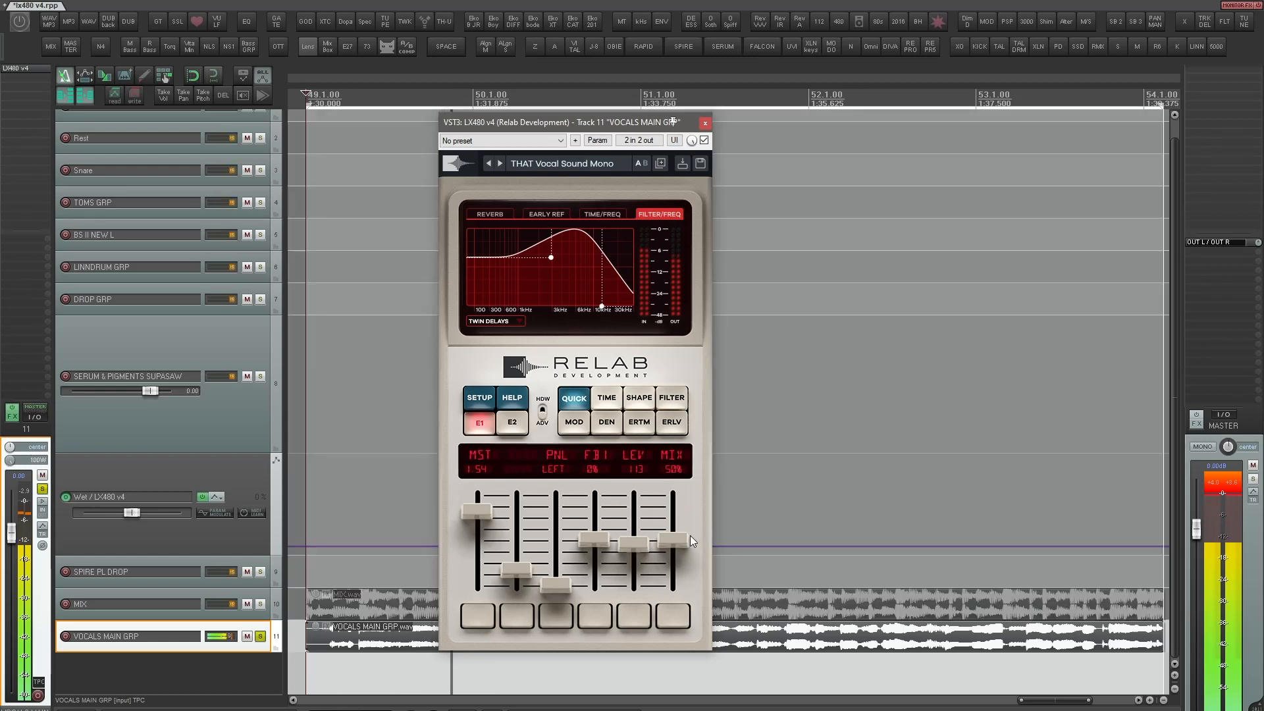
mouse_move(676, 552)
left_mouse_down()
mouse_move(679, 582)
mouse_move(678, 547)
left_mouse_up()
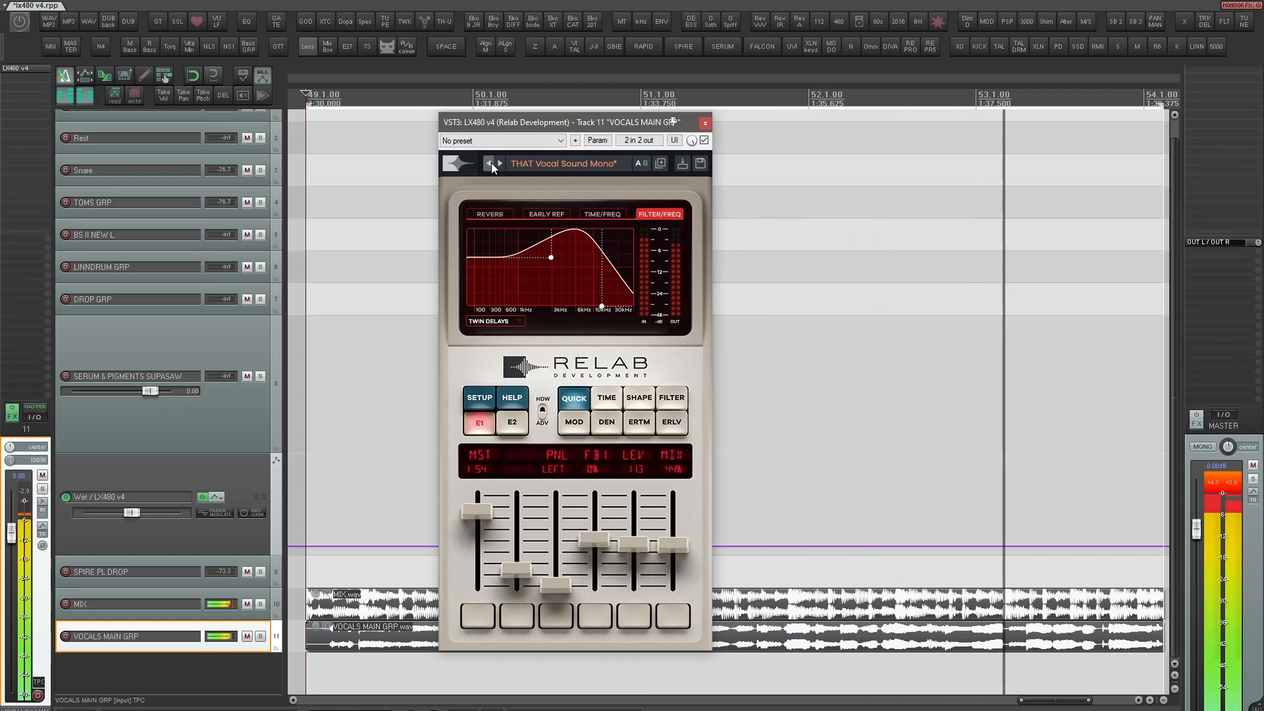
Audition 80s Vocals 17 in context and with VOCALS MAIN GRP soloed, and load 80s Vocals 16
right_click(677, 544)
left_click(655, 550)
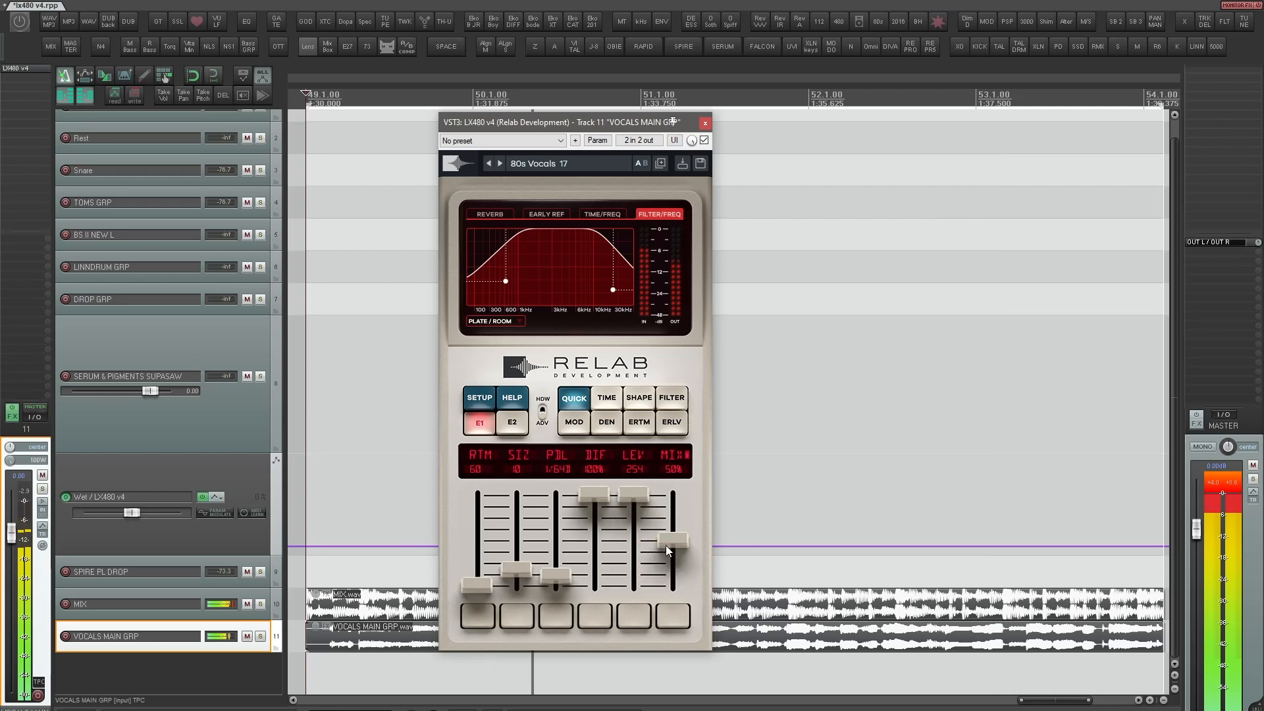
key("F6")
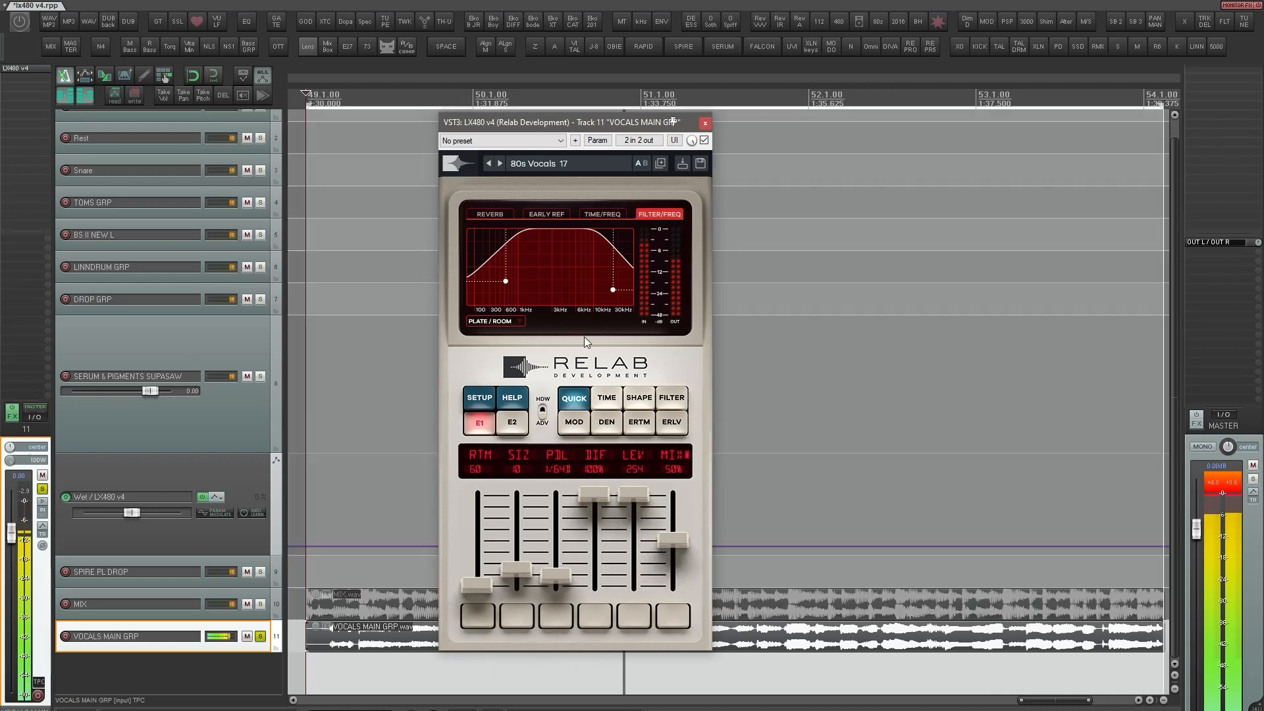
left_click(489, 163)
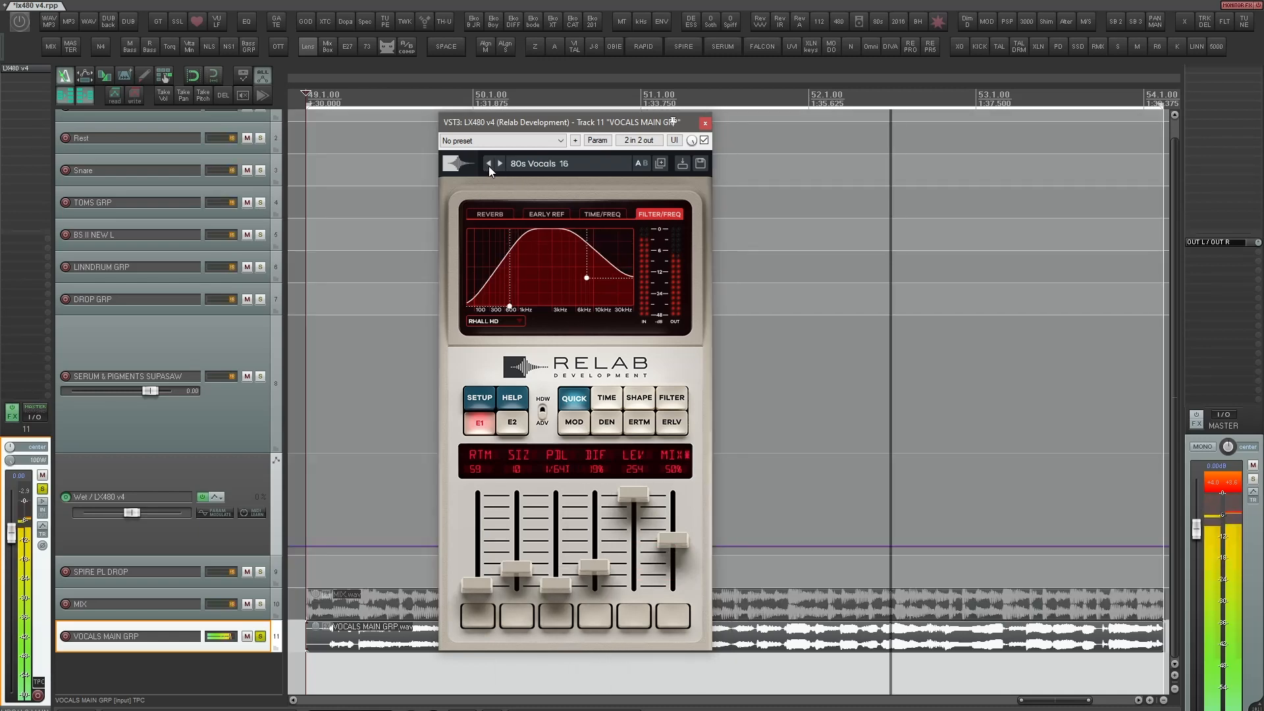
Unsolo the vocals, set the 80s Vocals 16 mix to 36% and compare the effect against bypass
key("F6")
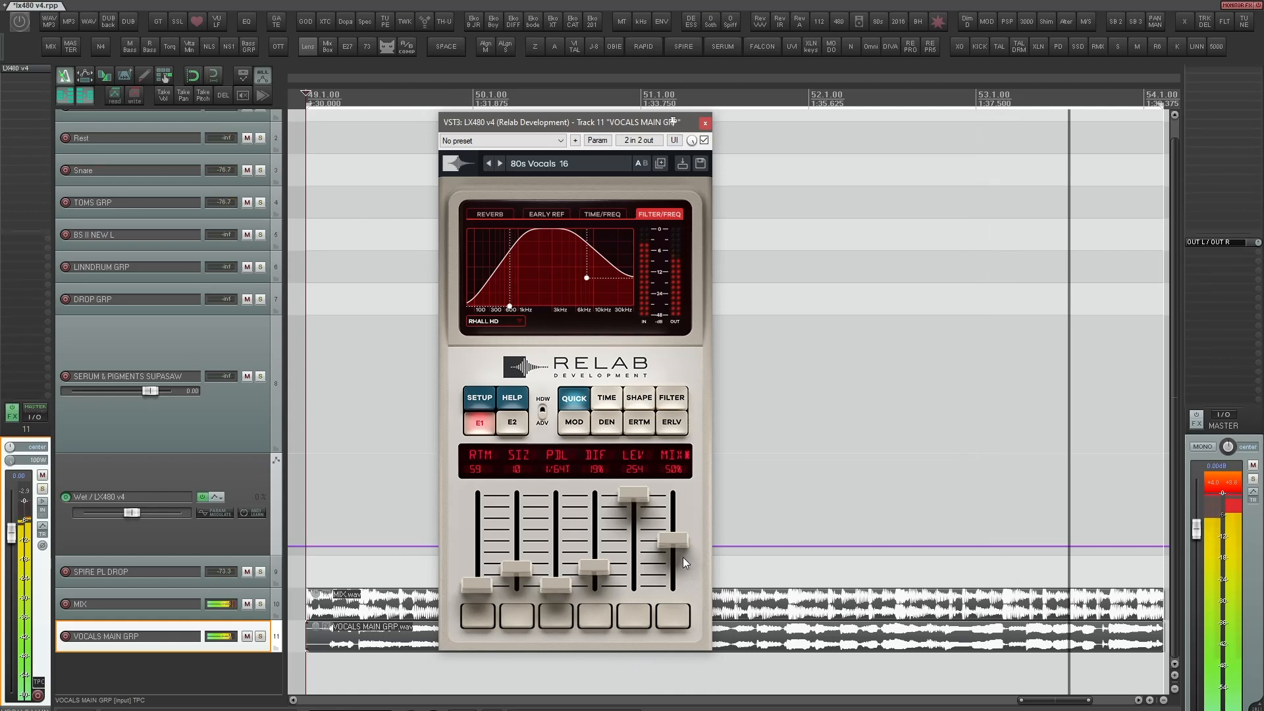
left_click_drag(673, 541, 685, 565)
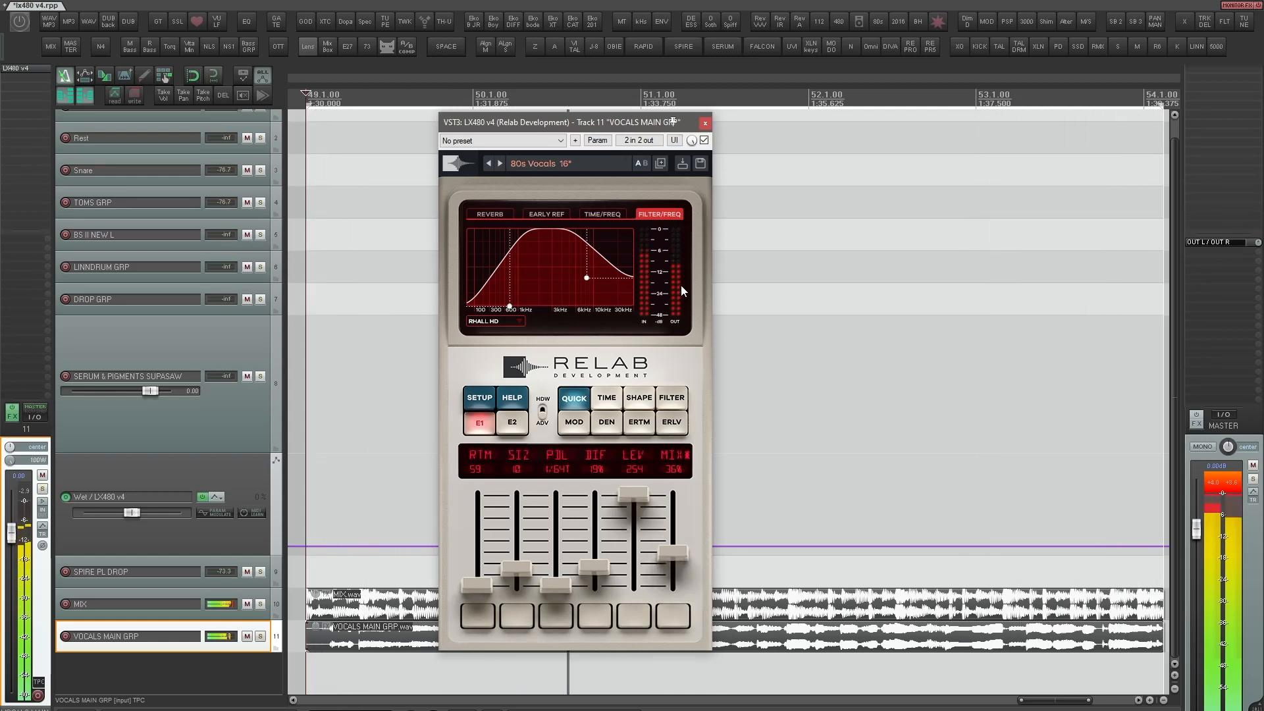
left_click(703, 140)
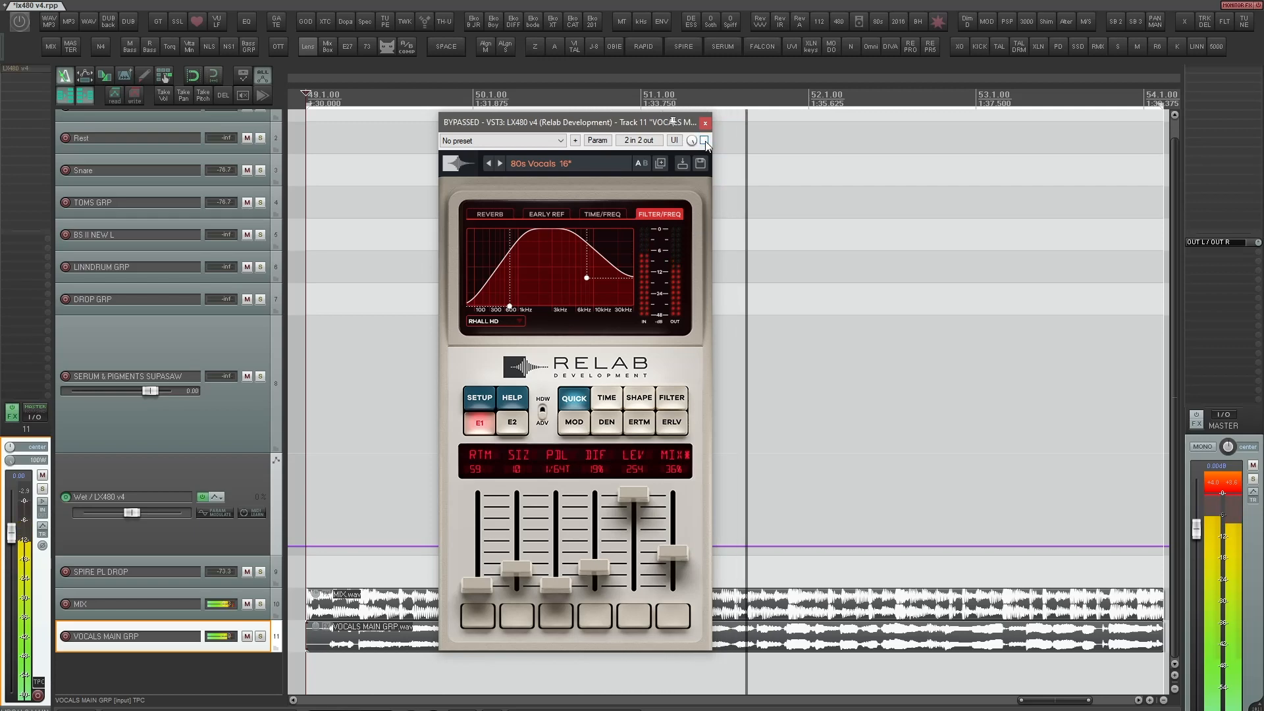
left_click(704, 141)
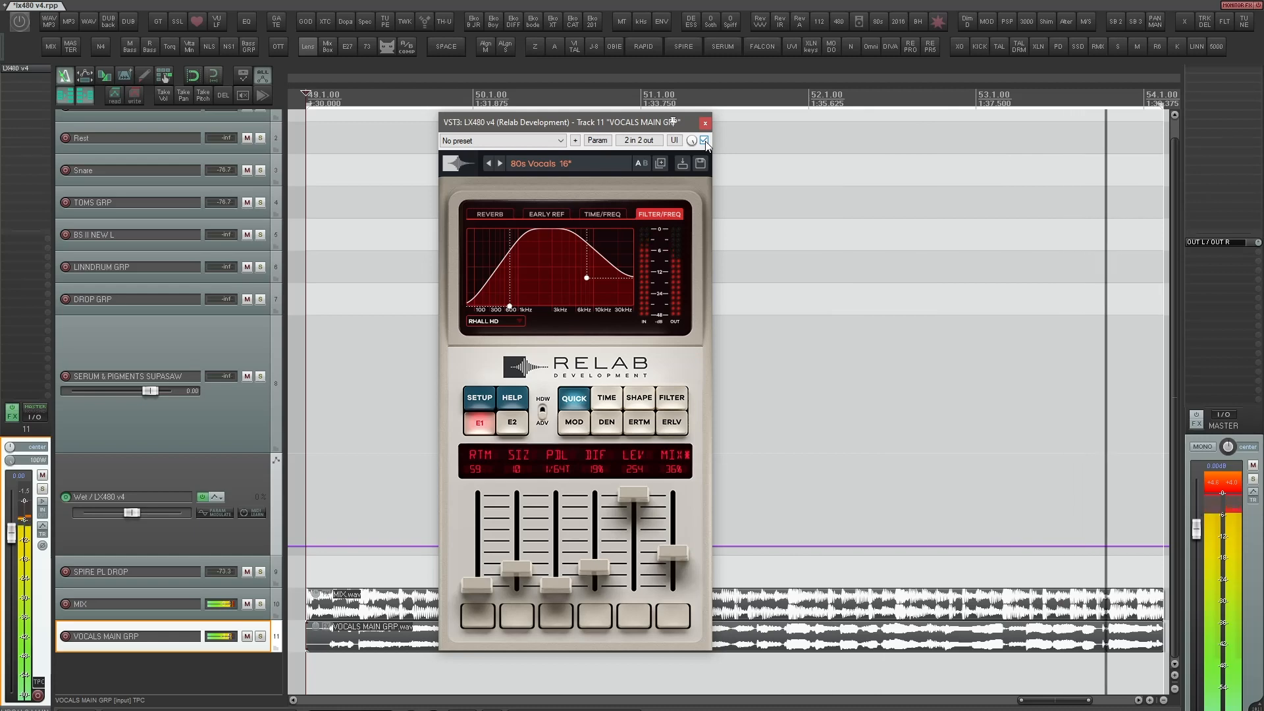
key("space")
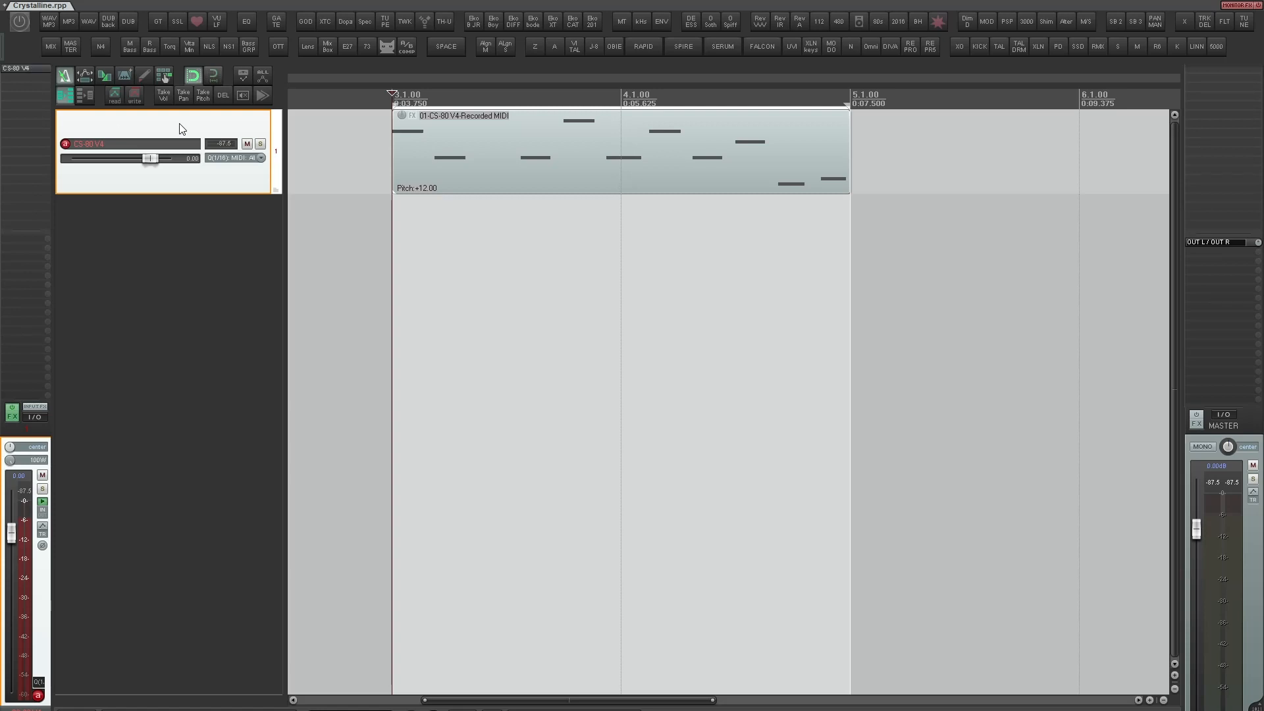
Start playback and add the VST3 version of Crystalline (BABY Audio) to the CS-80 V4 track
key("space")
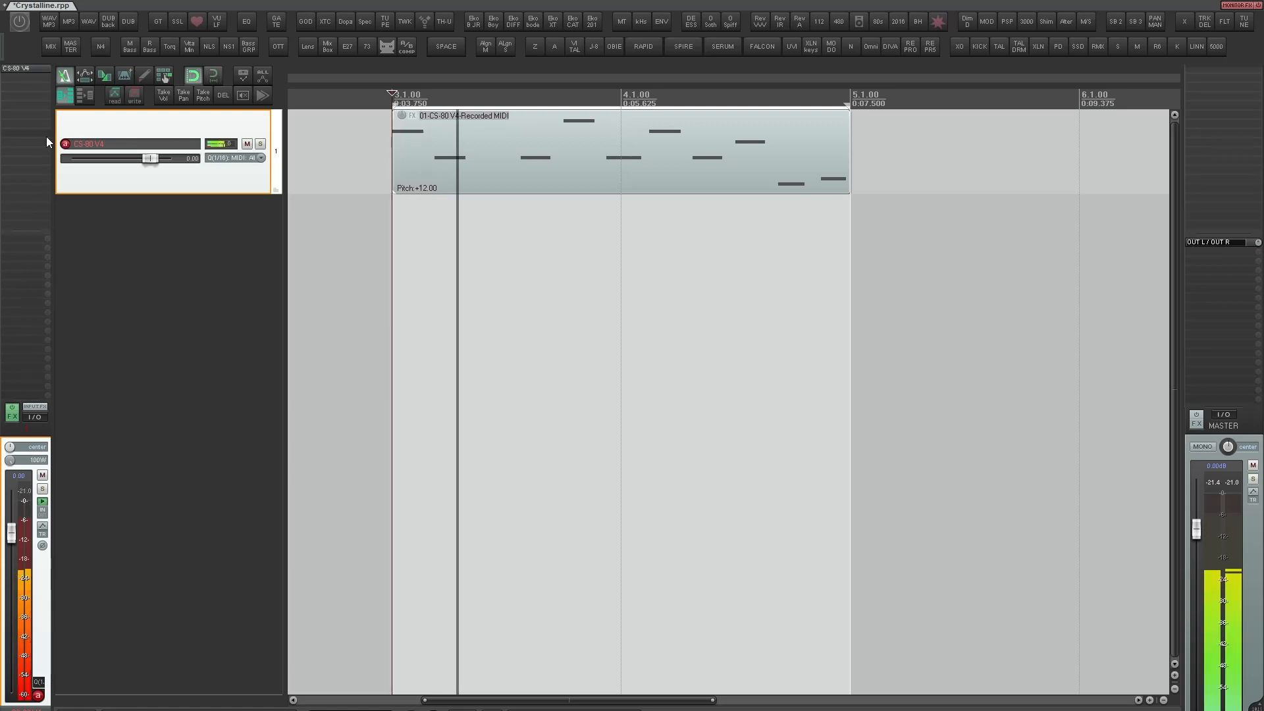
double_click(26, 134)
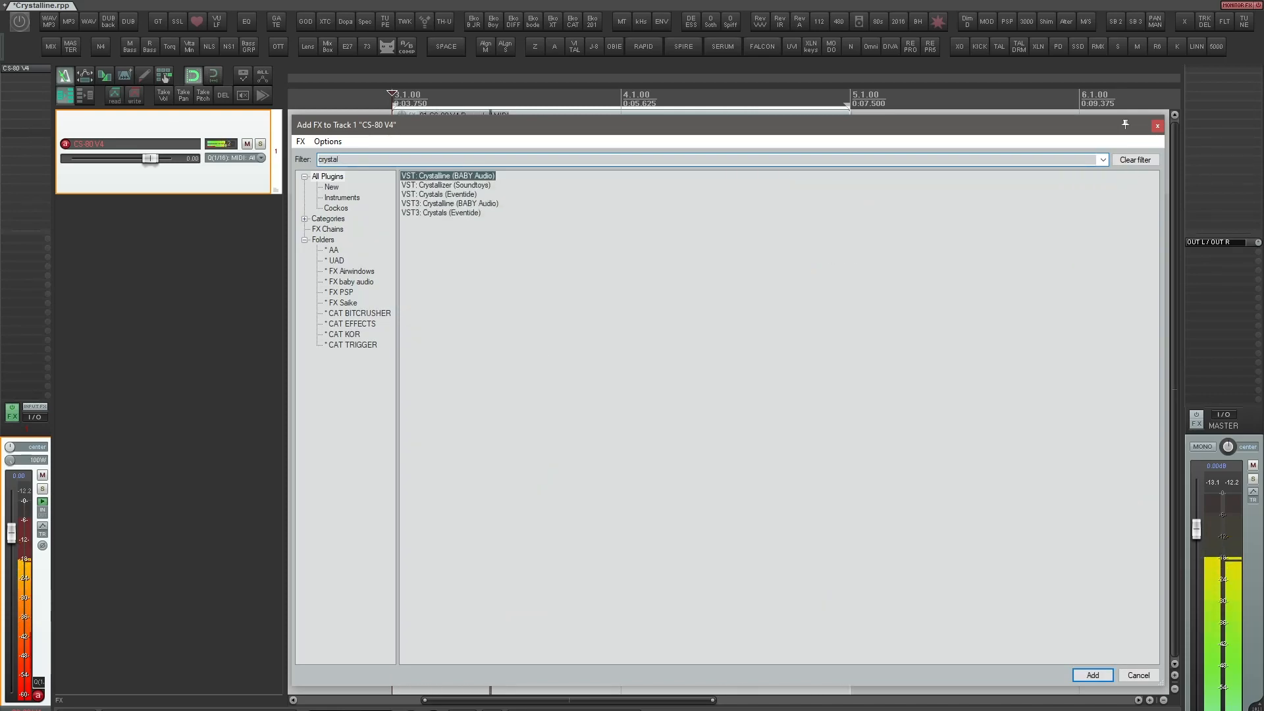
key("Down")
key("Down")
key("Down")
key("Return")
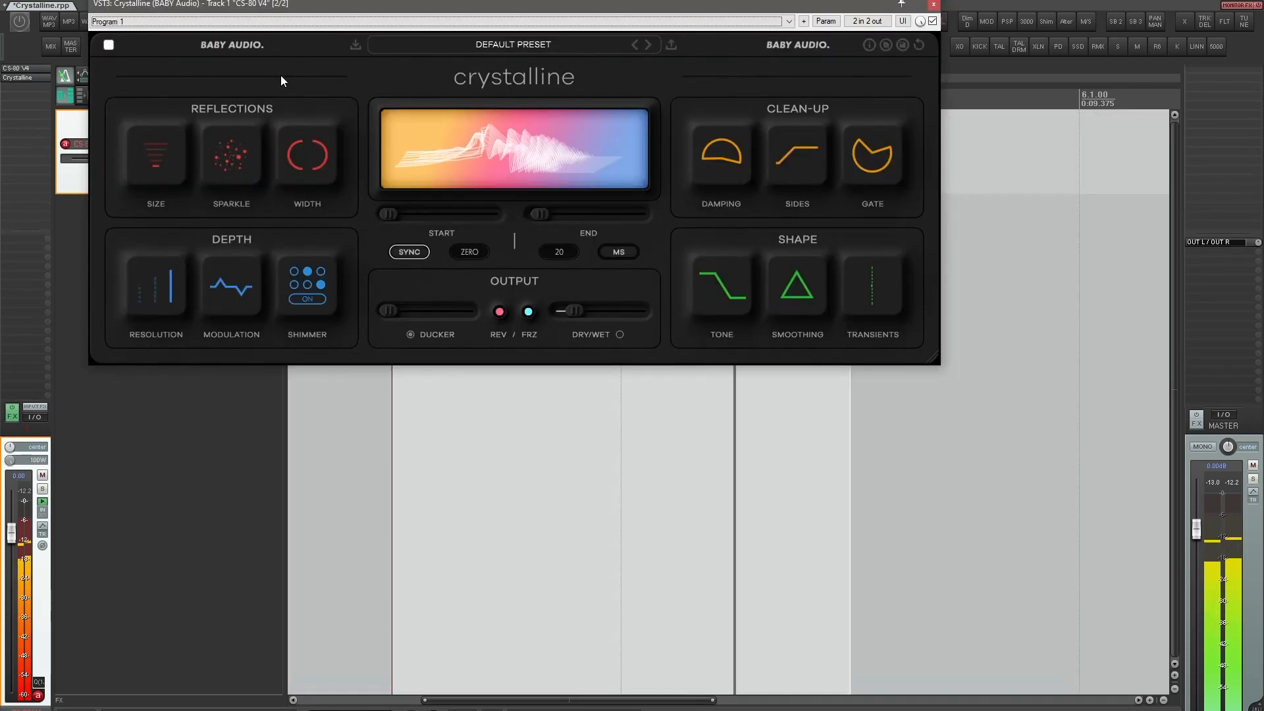
left_click_drag(457, 3, 638, 184)
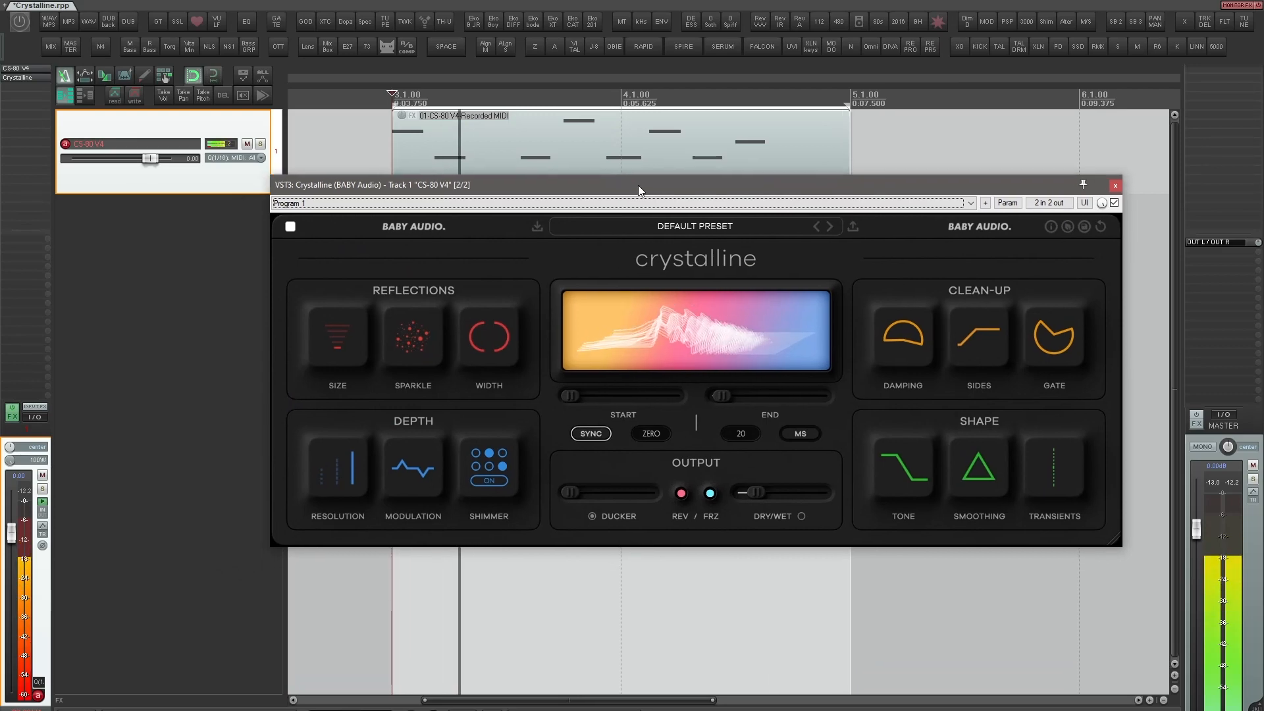
Browse the !ANDI VAX preset bank in Crystalline and load SYN ROOM REVERSE 02
left_click(685, 229)
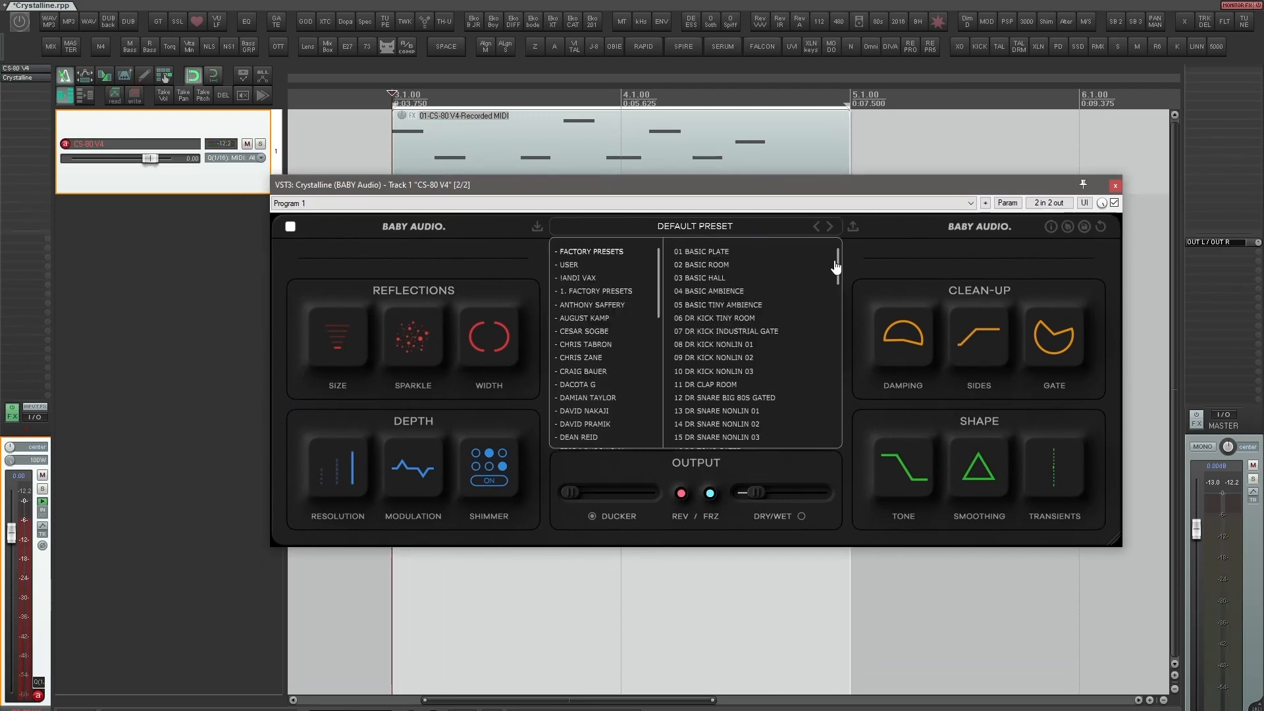
left_click_drag(837, 266, 846, 220)
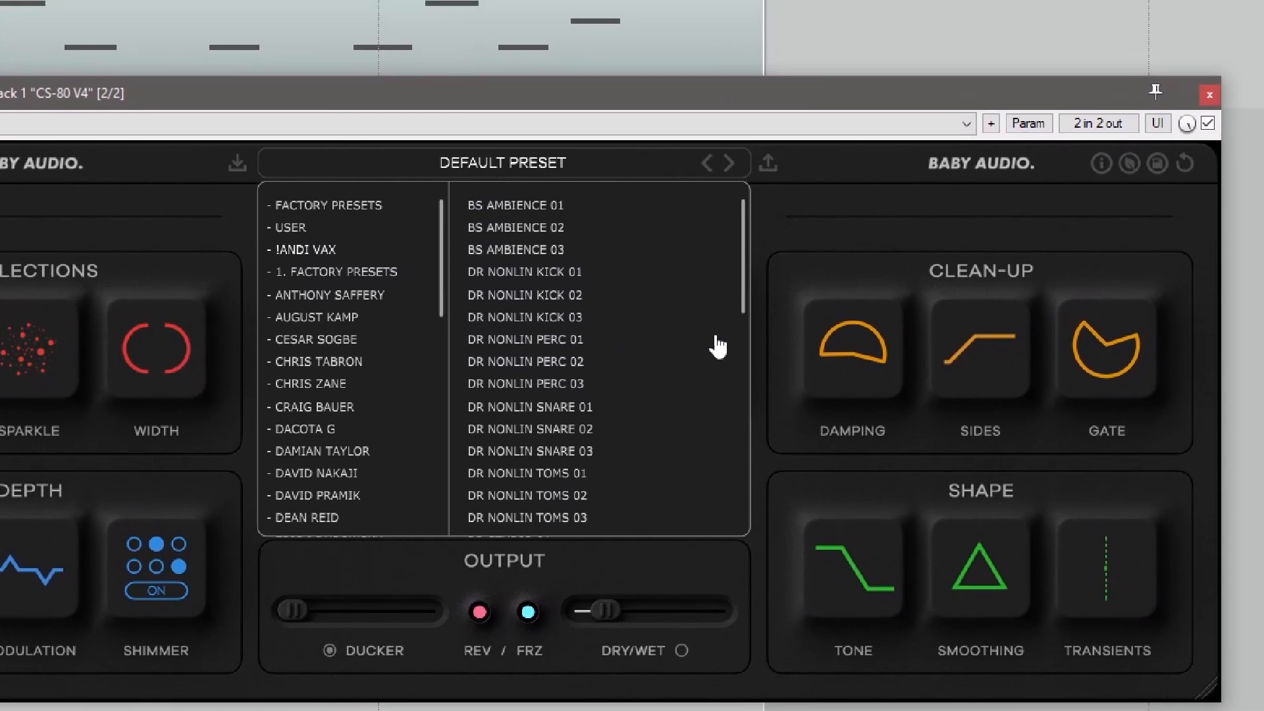
scroll(632, 408, "down", 5)
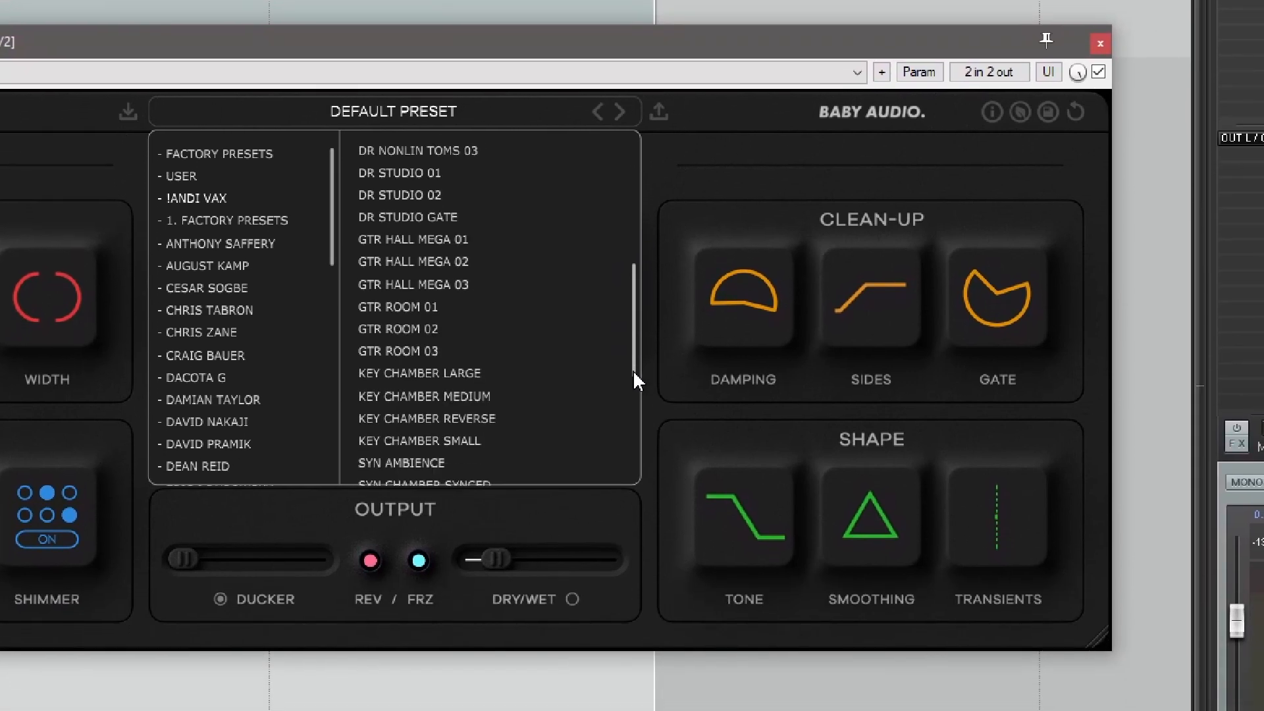
scroll(634, 373, "down", 3)
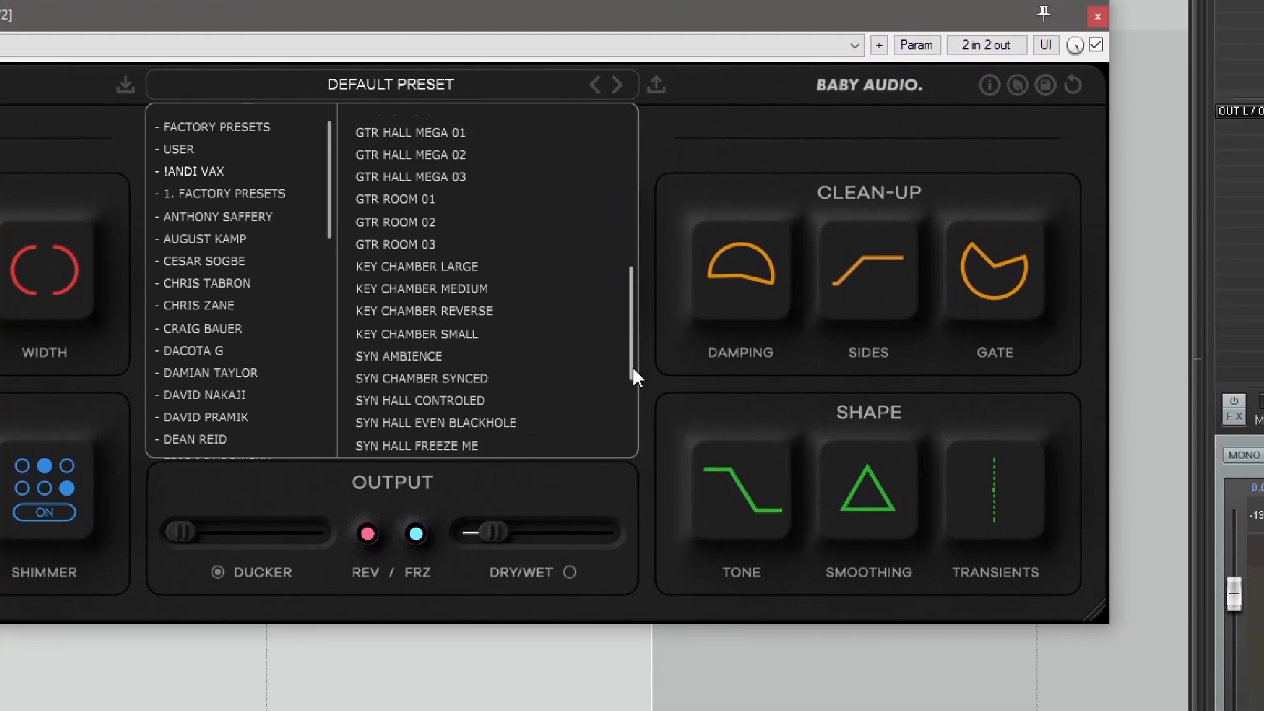
scroll(632, 373, "down", 3)
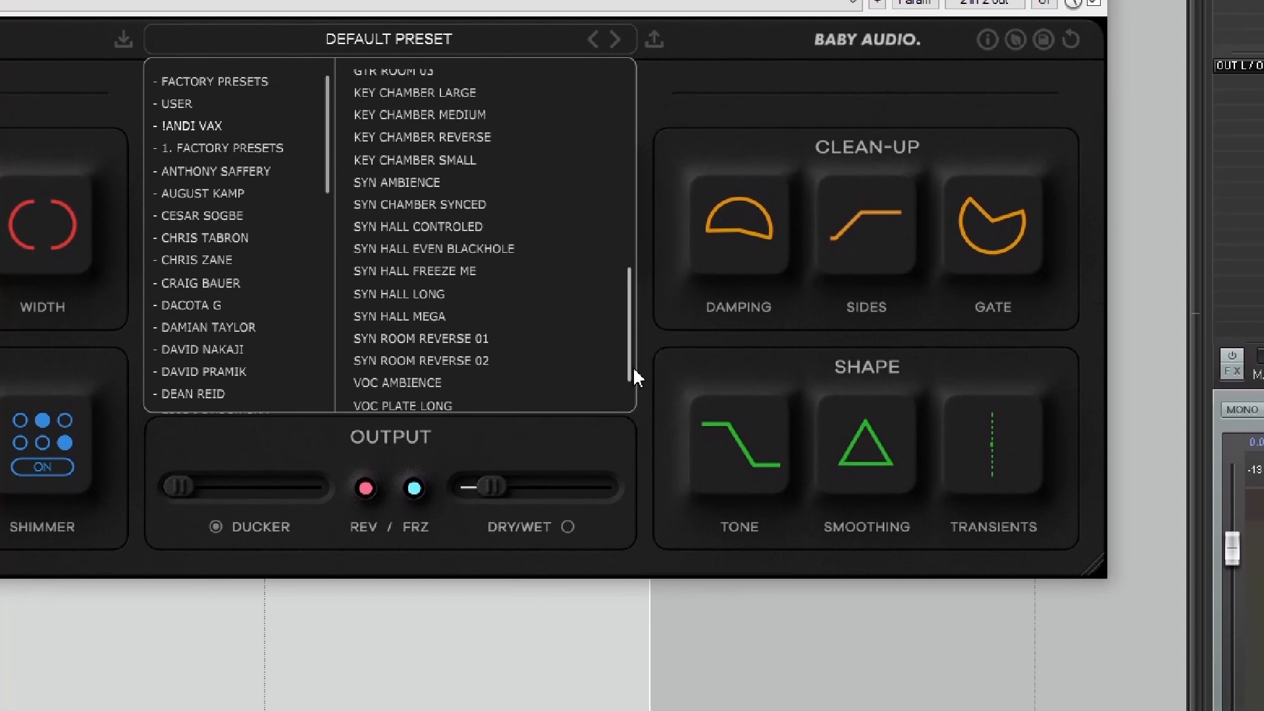
scroll(633, 370, "down", 3)
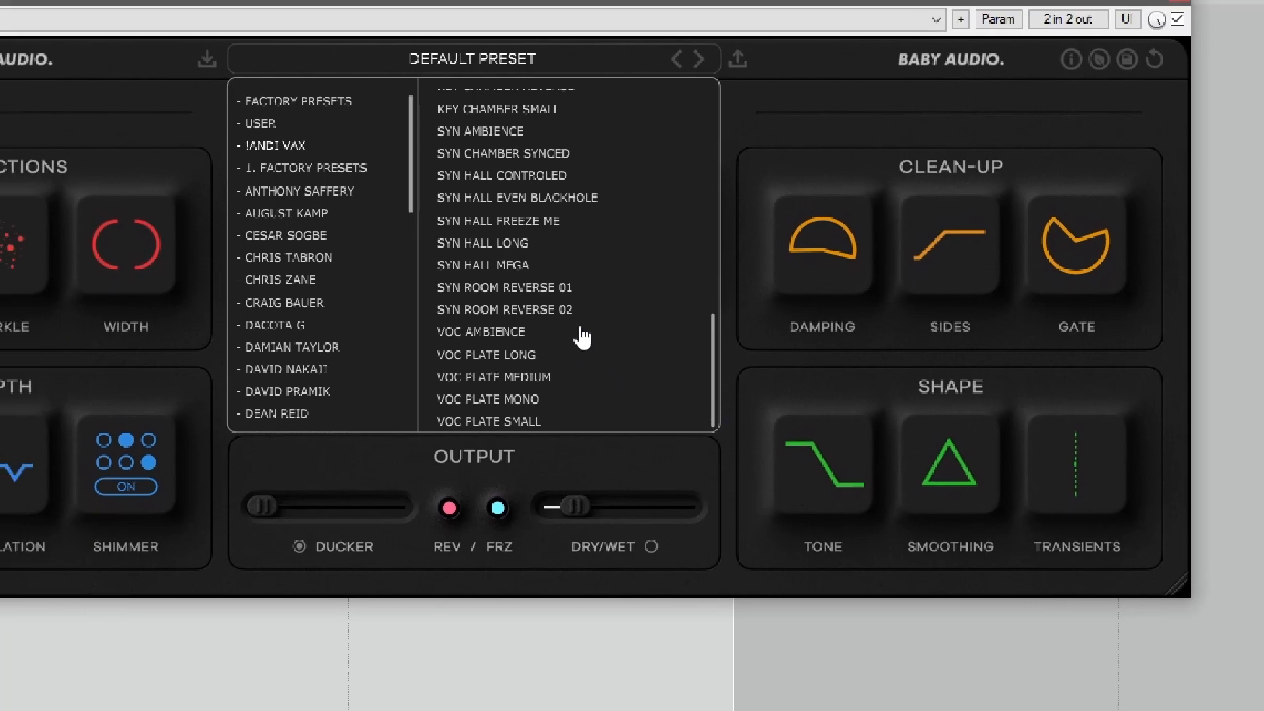
left_click(582, 314)
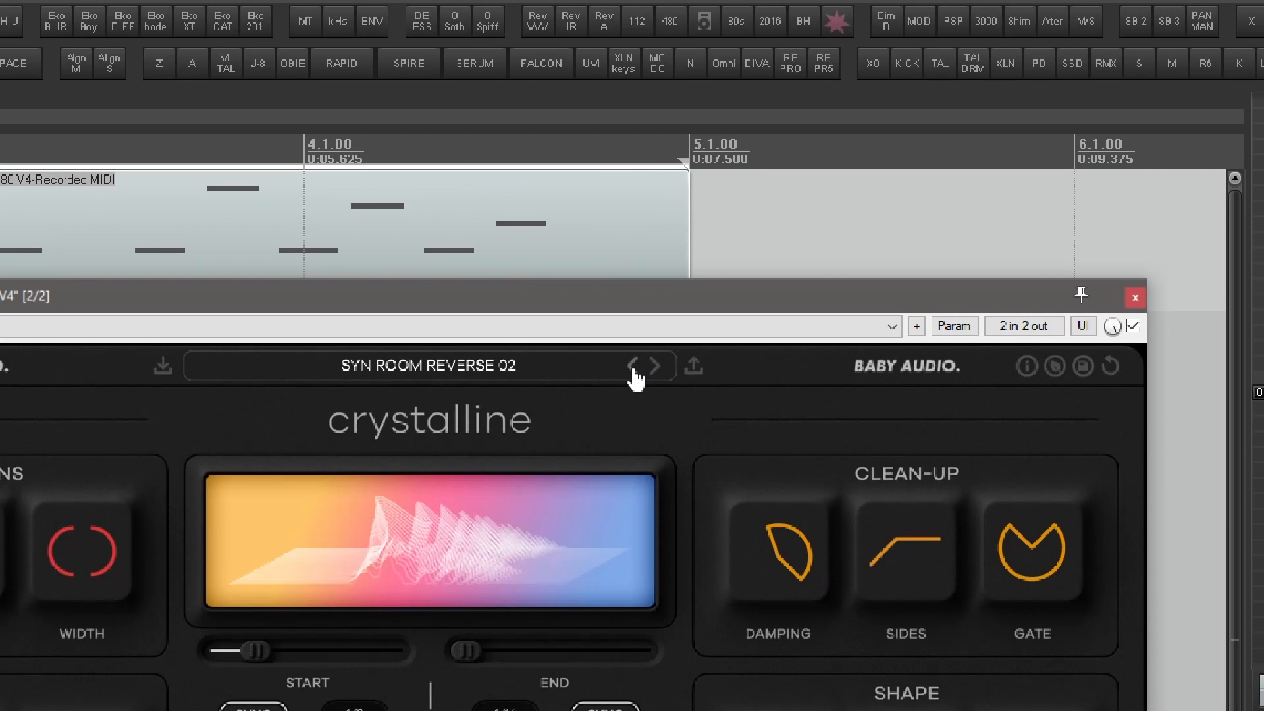
Audition the preceding SYN HALL presets, including MEGA, LONG, FREEZE ME and EVEN BLACKHOLE, and load KEY CHAMBER REVERSE
left_click(633, 372)
left_click(633, 371)
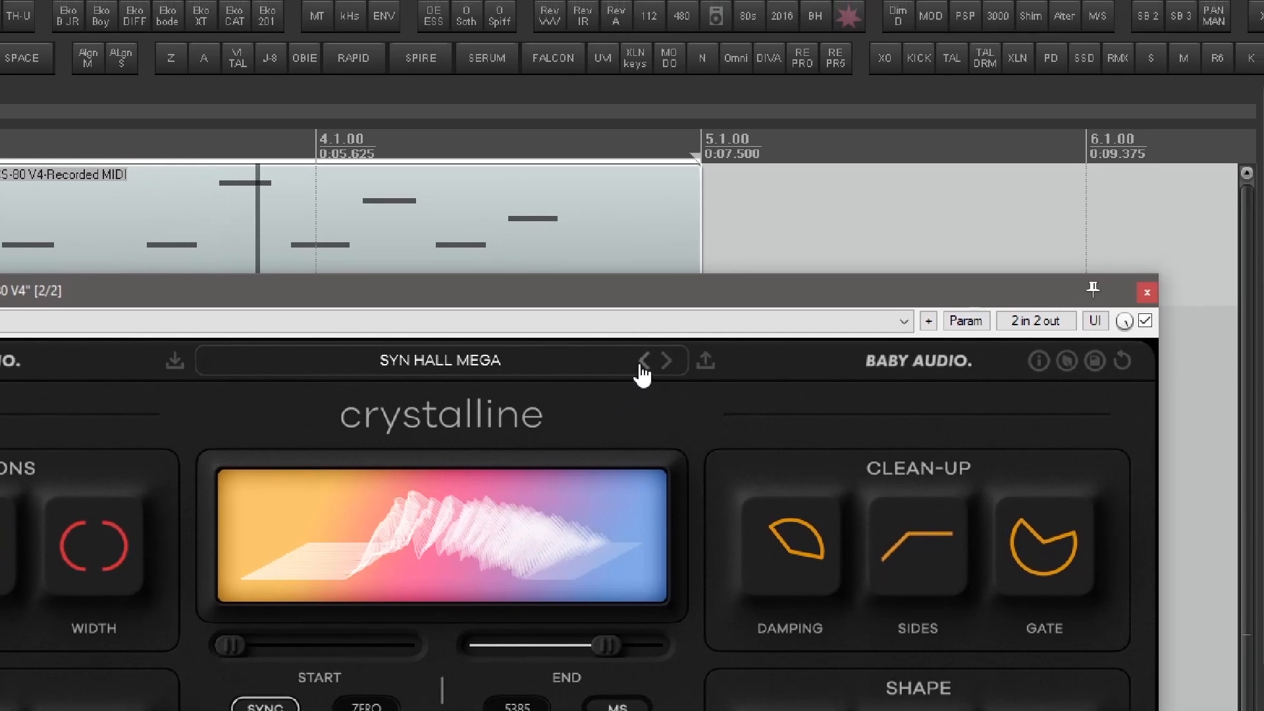
left_click(690, 328)
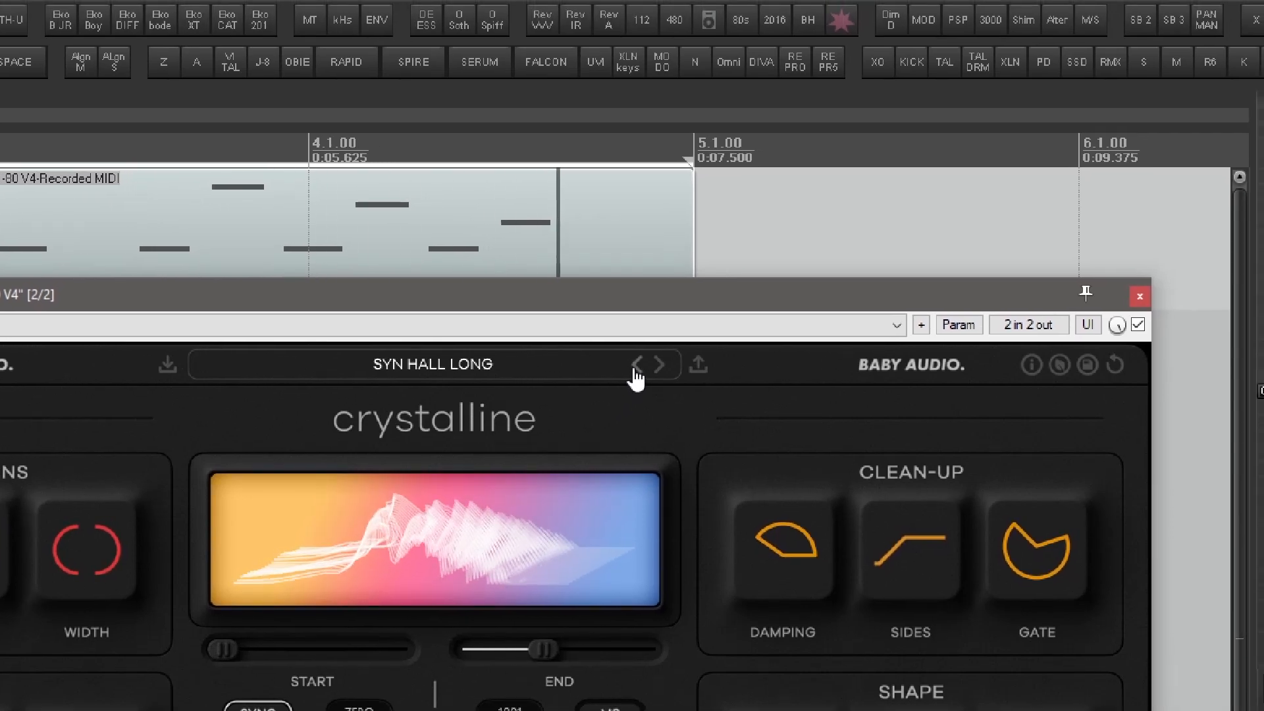
left_click(636, 372)
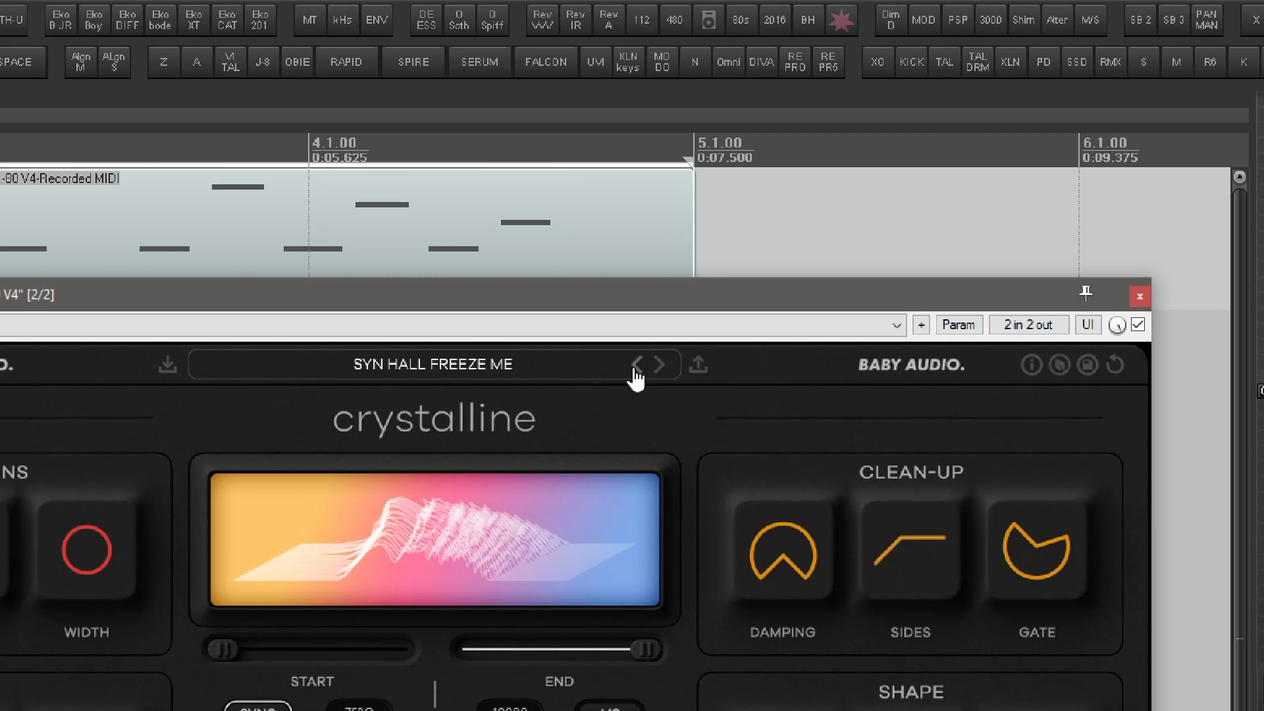
left_click(636, 370)
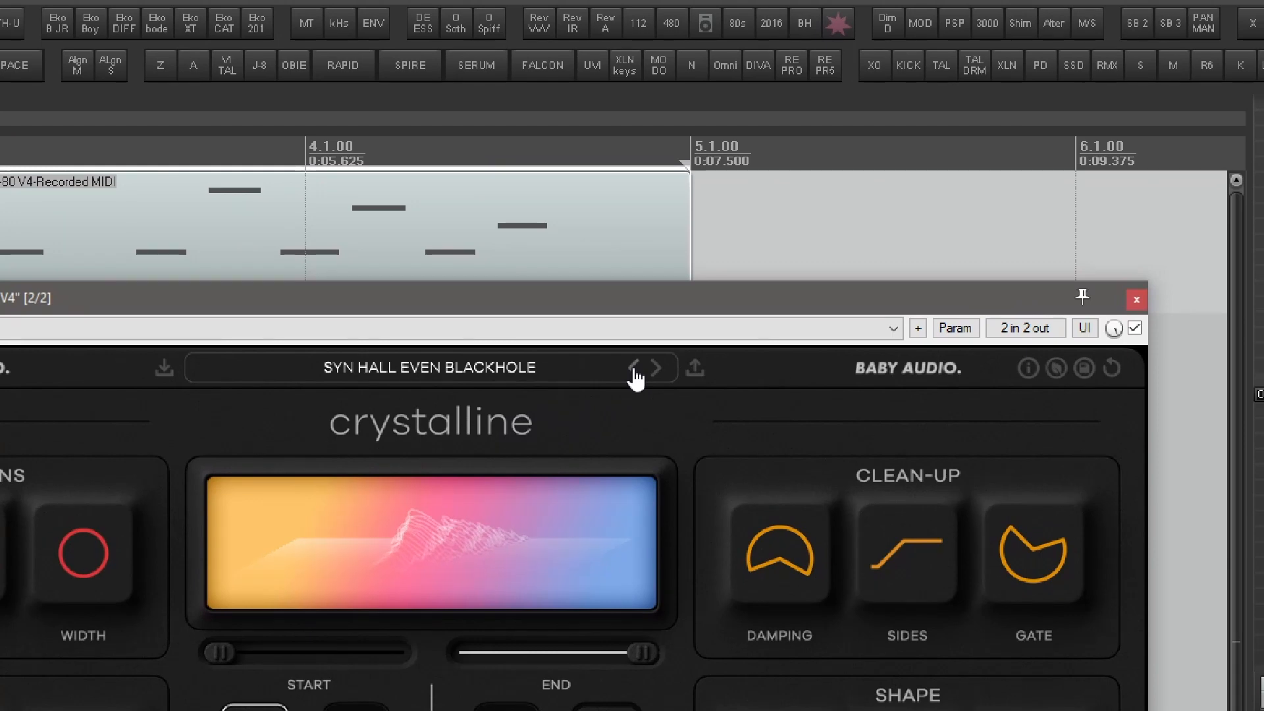
left_click(634, 370)
left_click(634, 371)
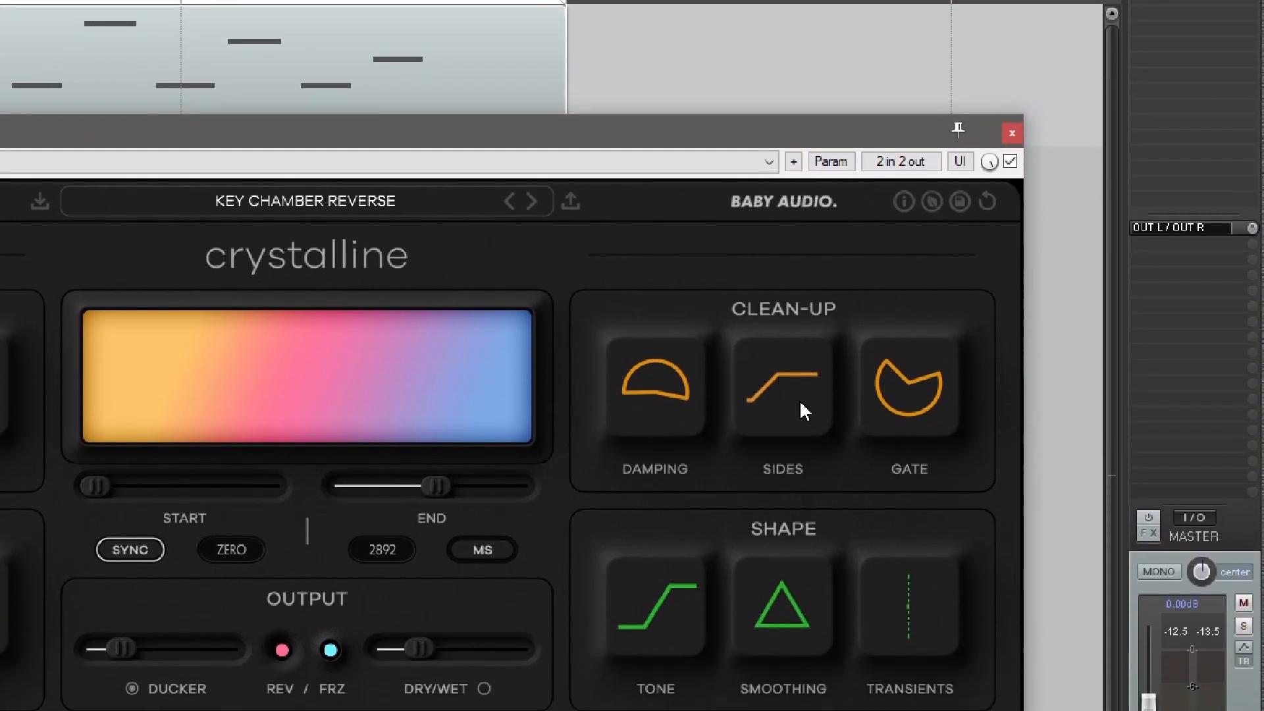
Lower the Sparkle of the reflections to its minimum and set Dry/Wet to 100 with the wet lock on
mouse_move(802, 410)
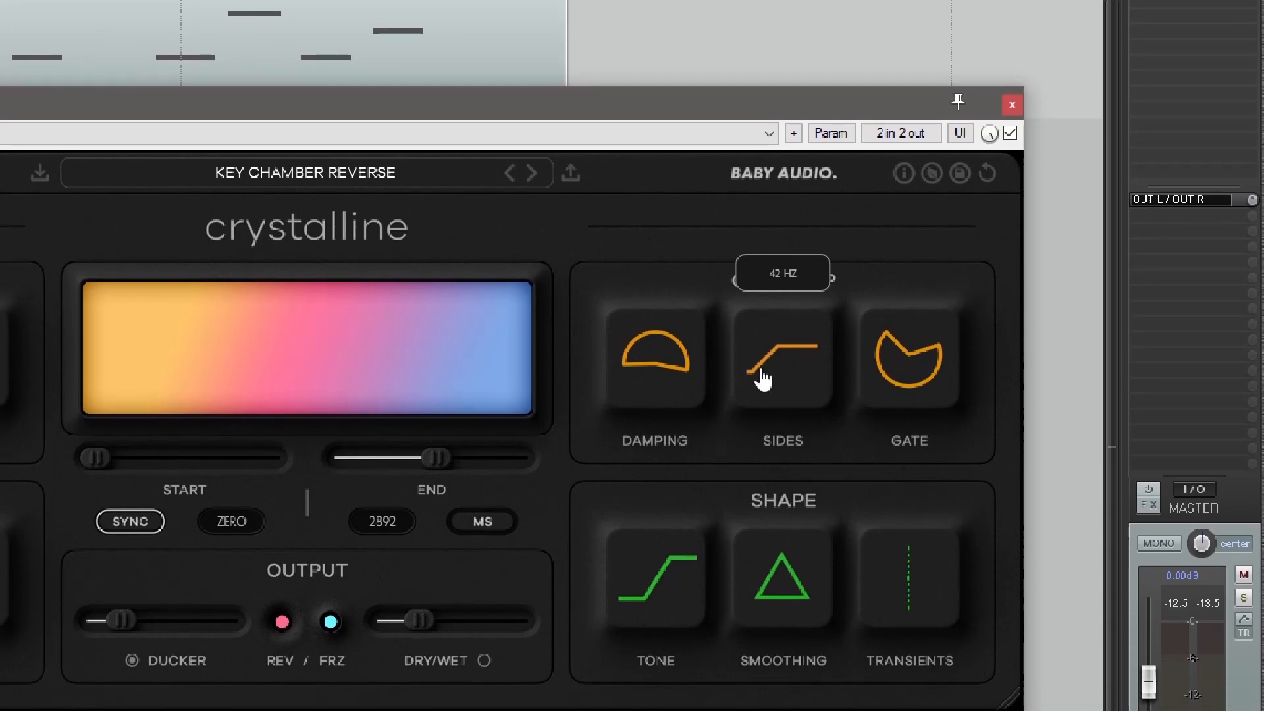
mouse_move(665, 355)
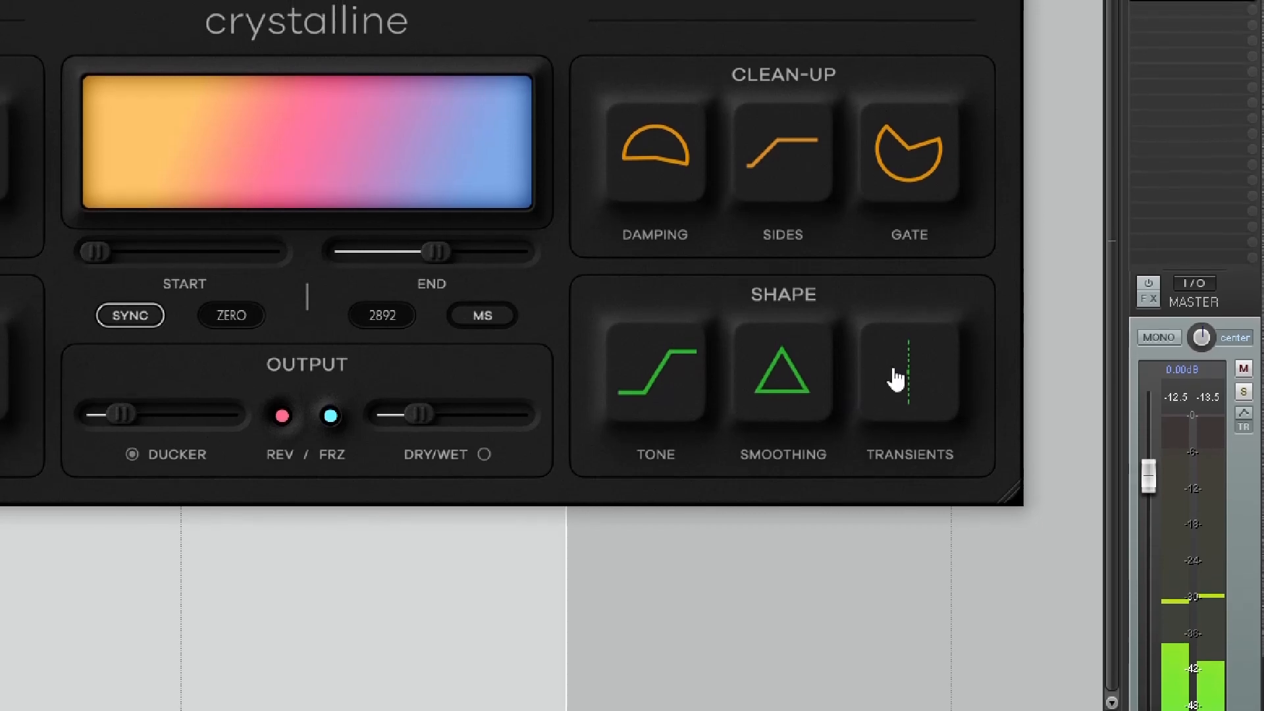
mouse_move(900, 363)
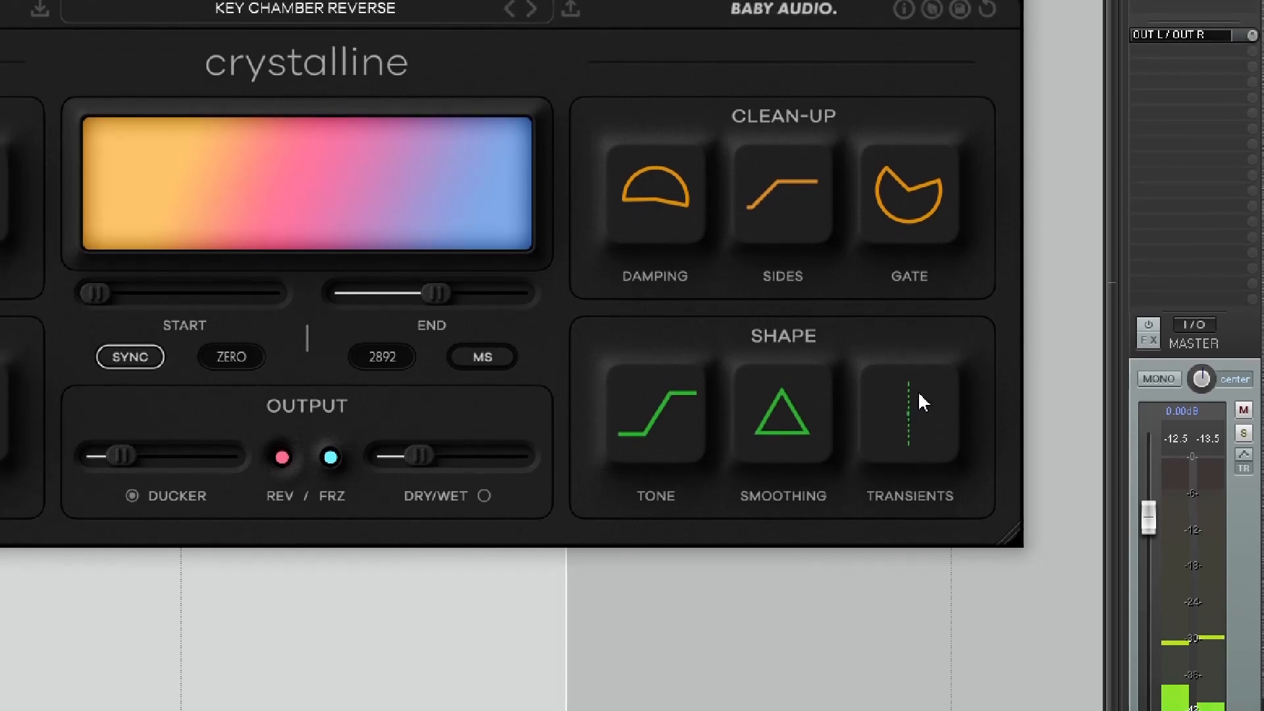
mouse_move(912, 423)
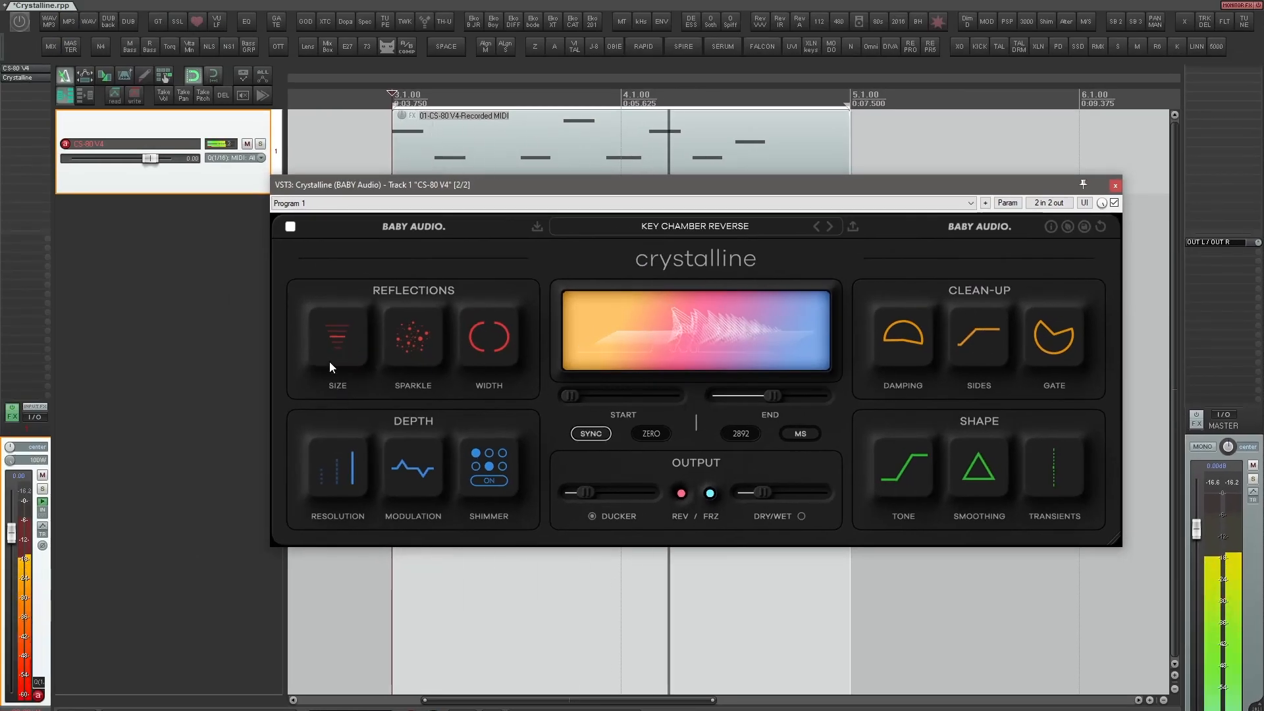
mouse_move(347, 363)
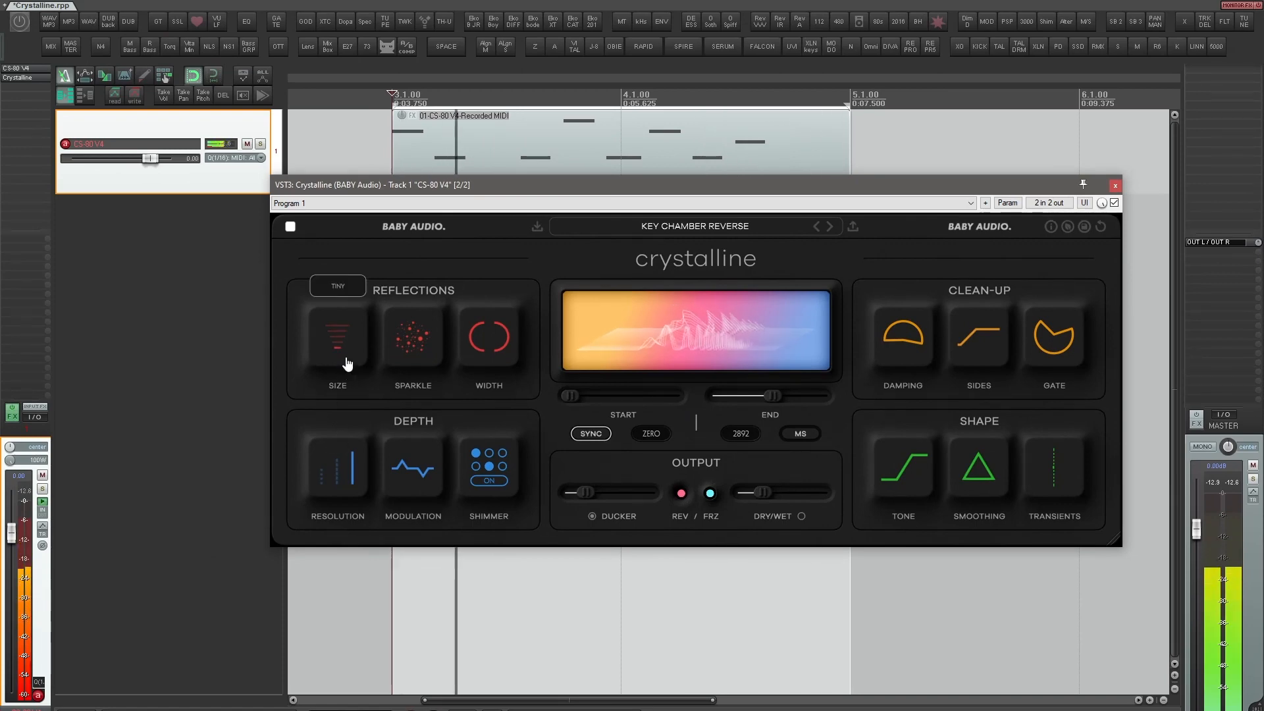
mouse_move(412, 343)
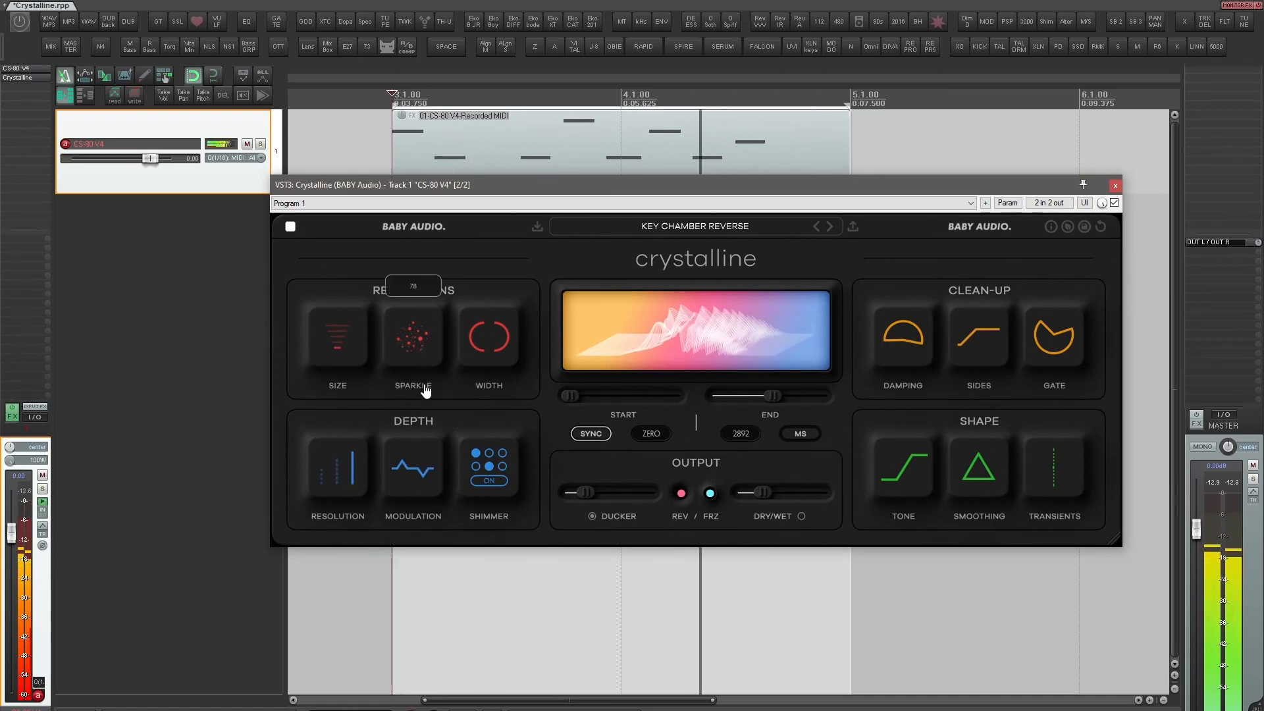
left_click_drag(425, 527, 420, 634)
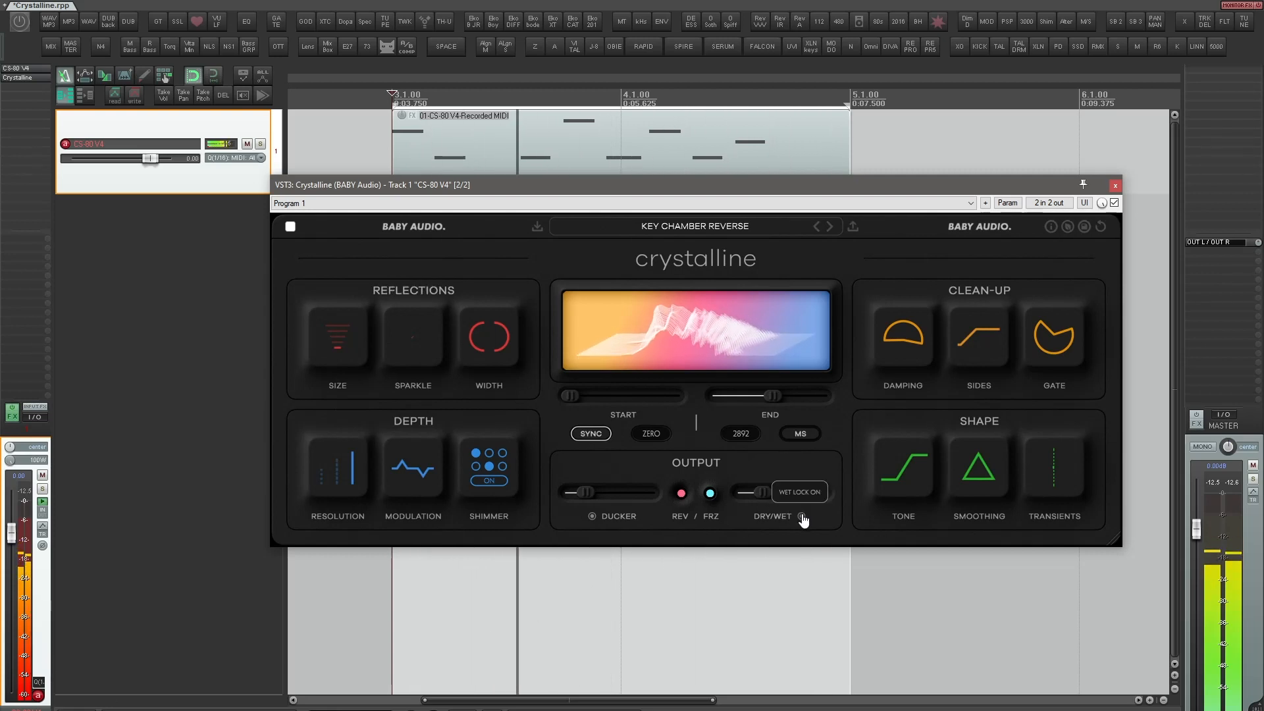
left_click_drag(762, 492, 882, 494)
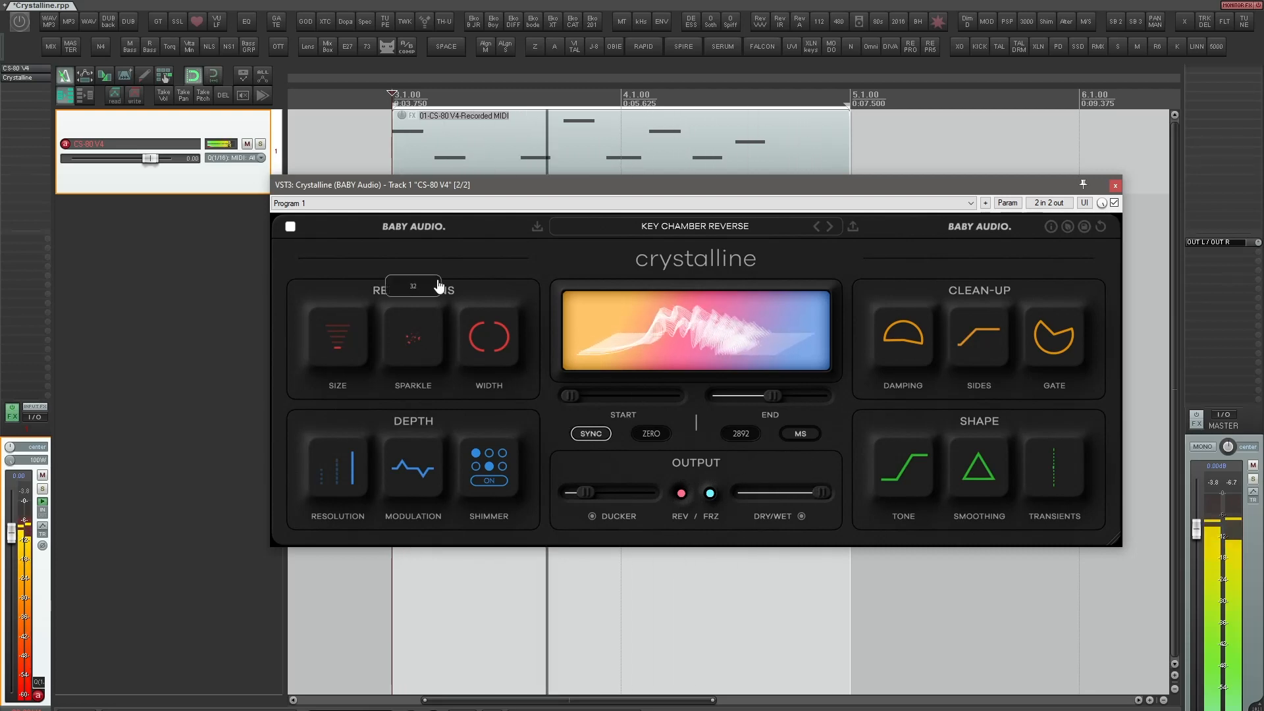
Raise Sparkle to its maximum, narrow the Width to -48, and audition Modulation at 100
left_click_drag(439, 287, 459, 52)
left_click_drag(484, 343, 485, 403)
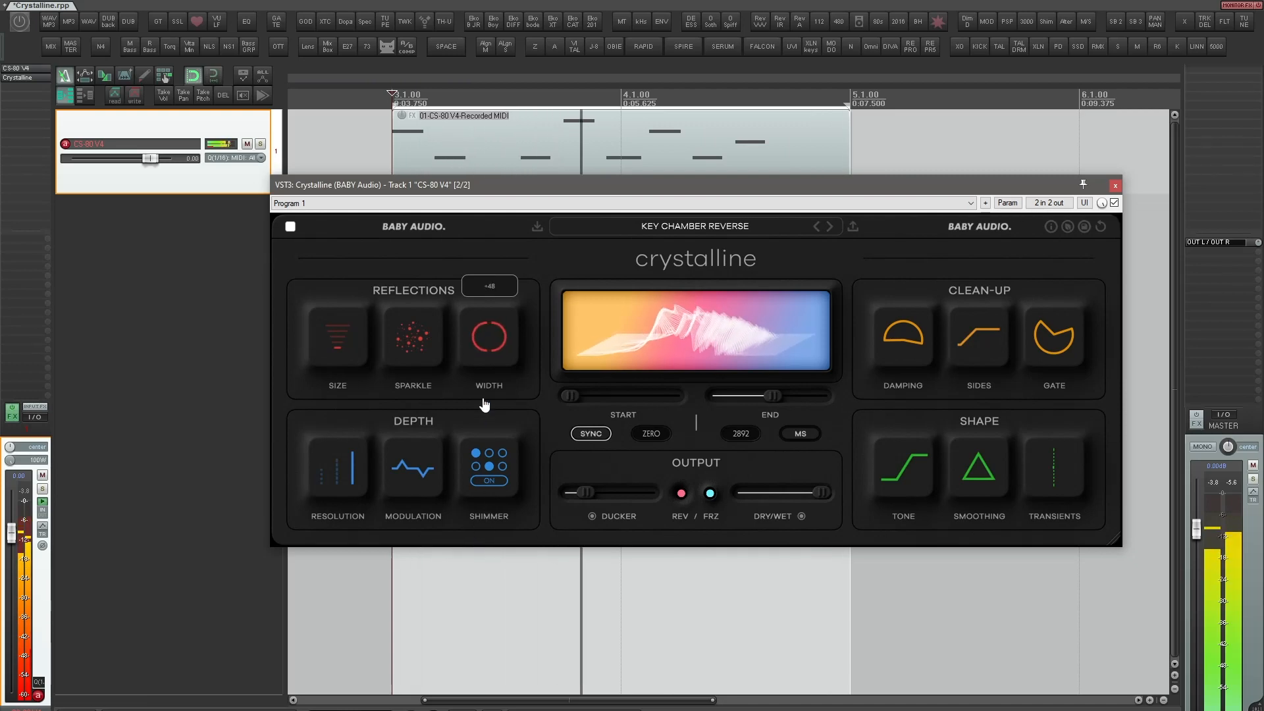
left_click(343, 482)
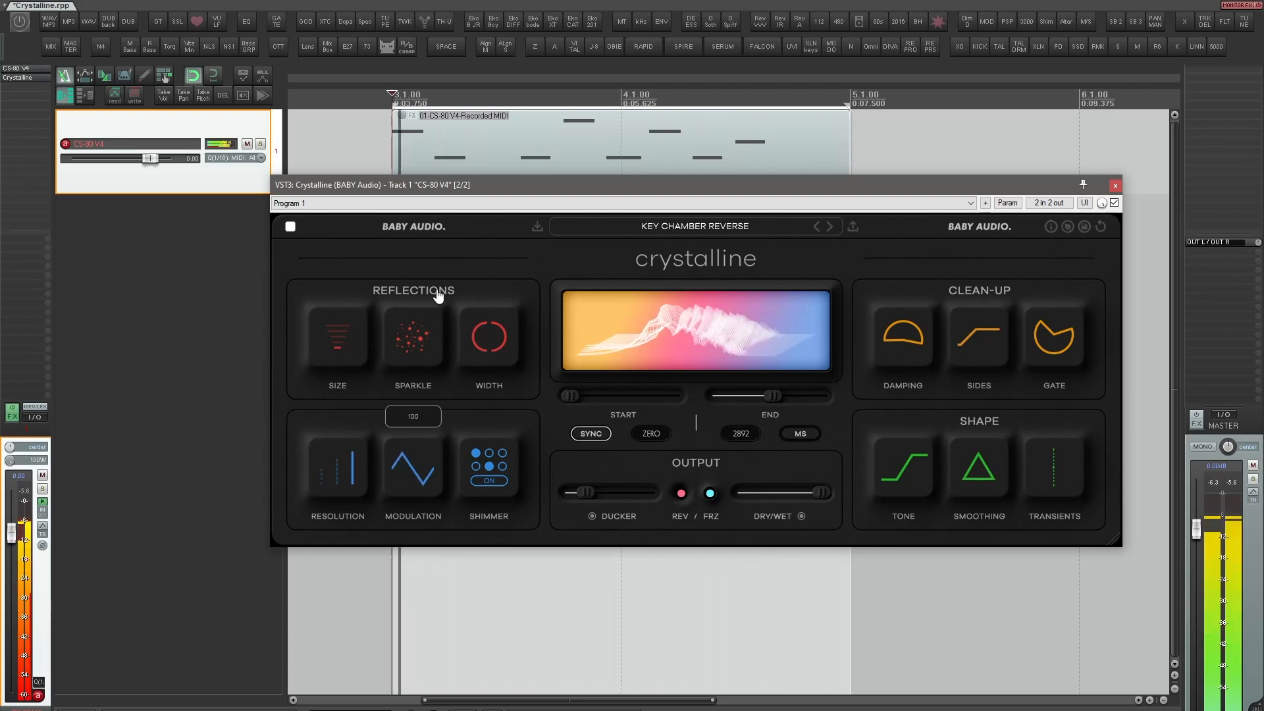
Audition different Shimmer settings, compare Shimmer on and off, and leave it off
left_click(489, 467)
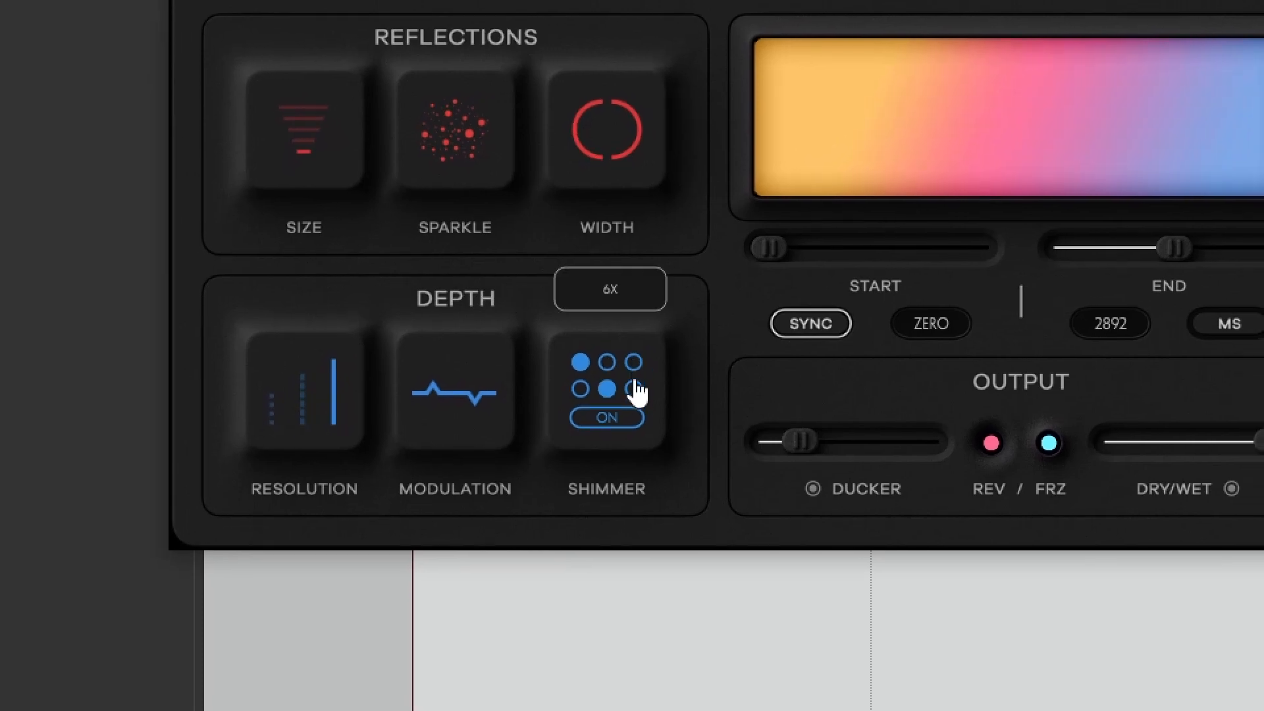
left_click(633, 371)
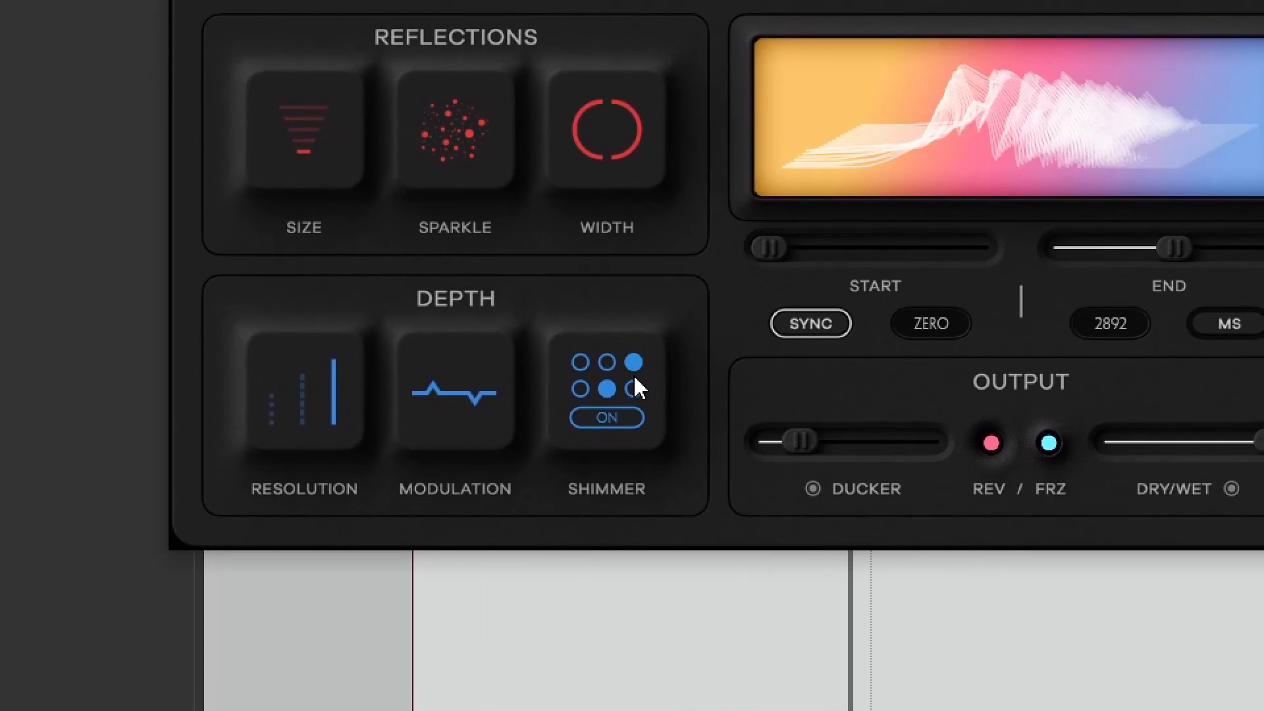
left_click(633, 395)
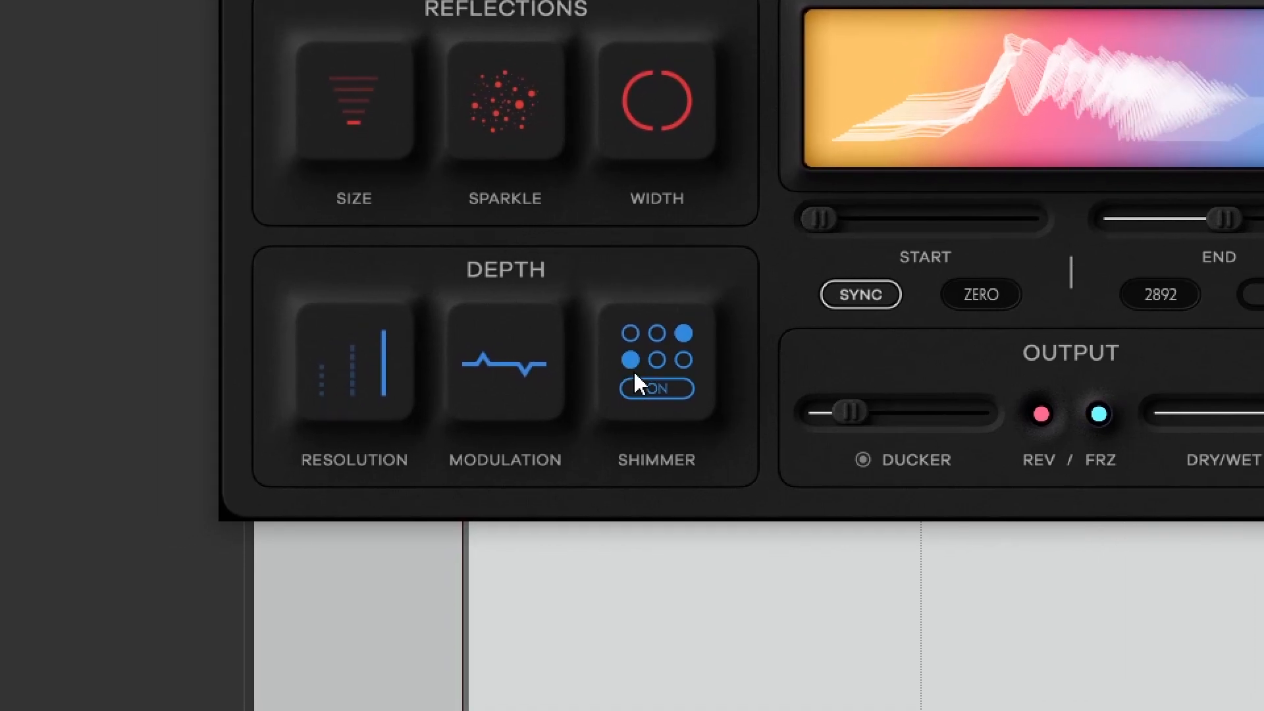
left_click(638, 397)
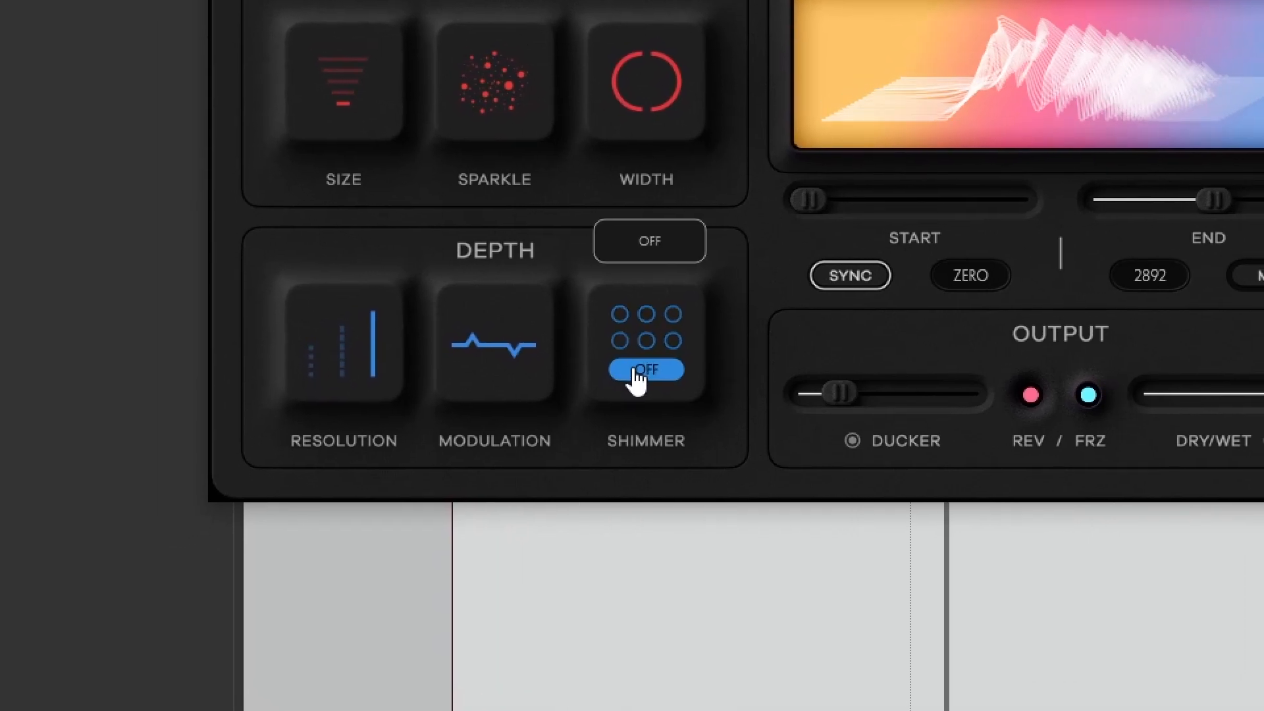
left_click(636, 370)
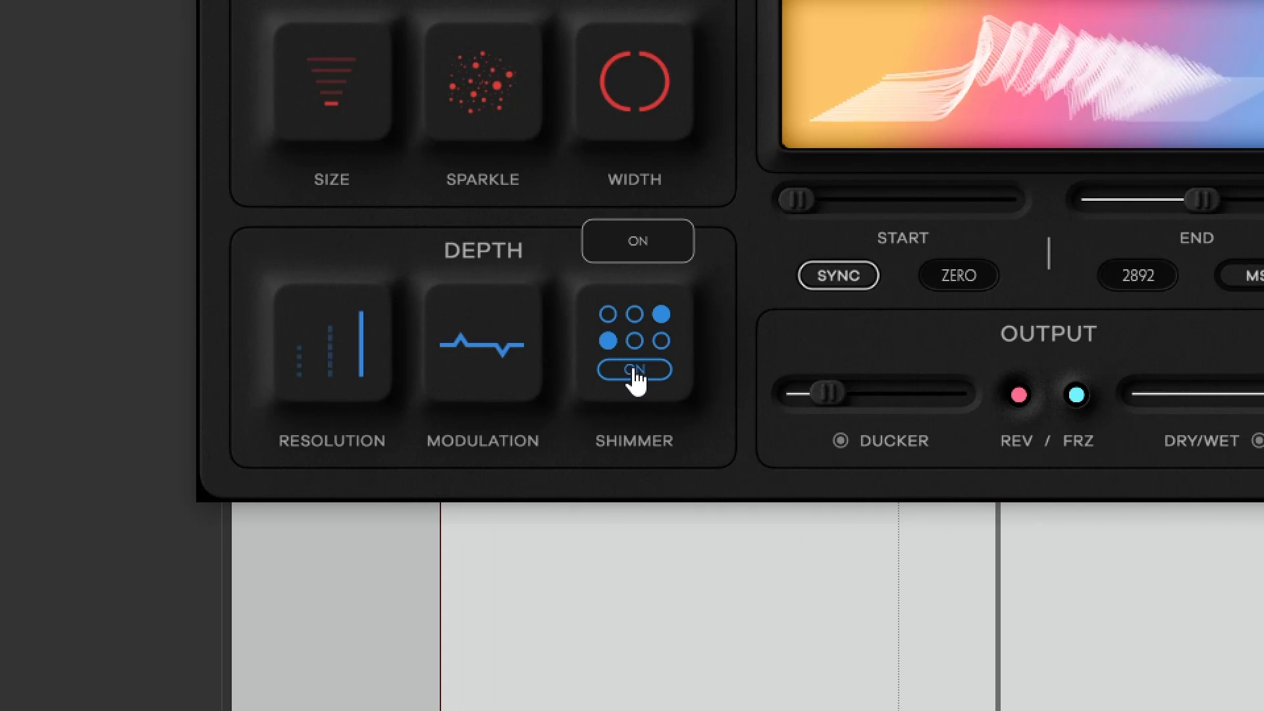
left_click(635, 370)
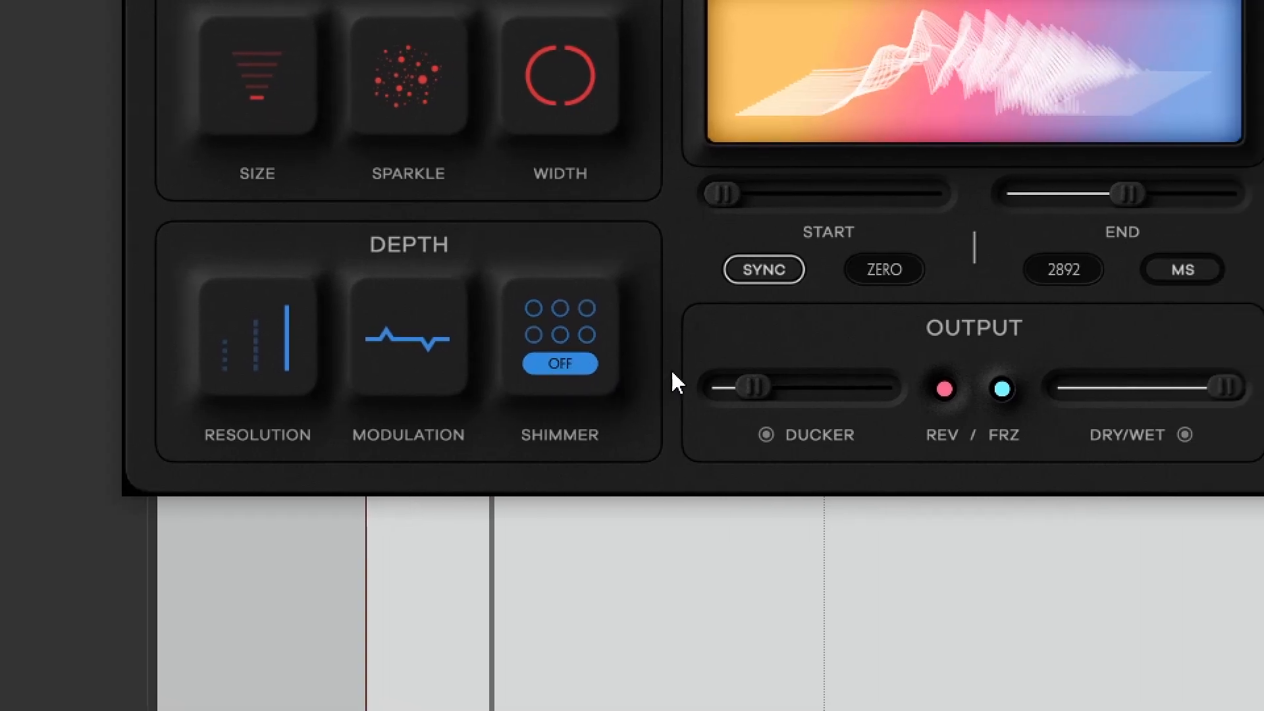
Try the Ducker at 75, bring it down to about halfway, and set Dry/Wet to 22
mouse_move(829, 393)
left_click_drag(644, 376, 728, 371)
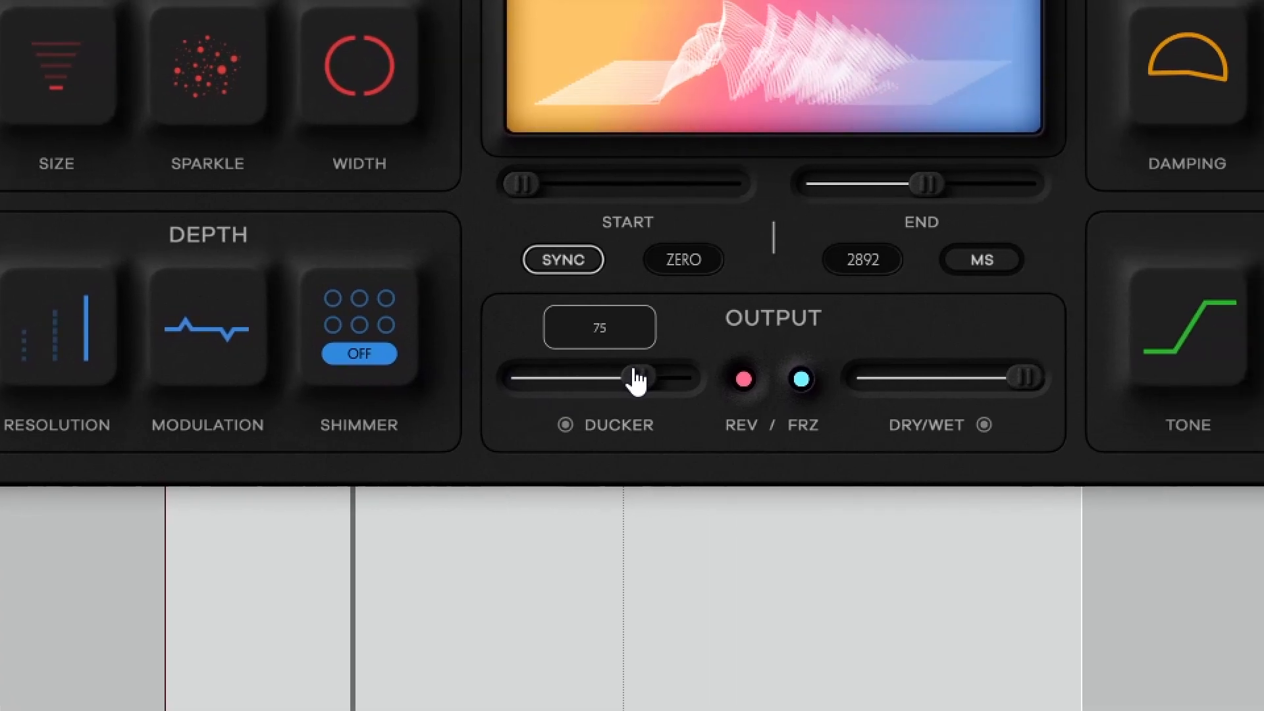
left_click_drag(638, 379, 603, 378)
mouse_move(915, 388)
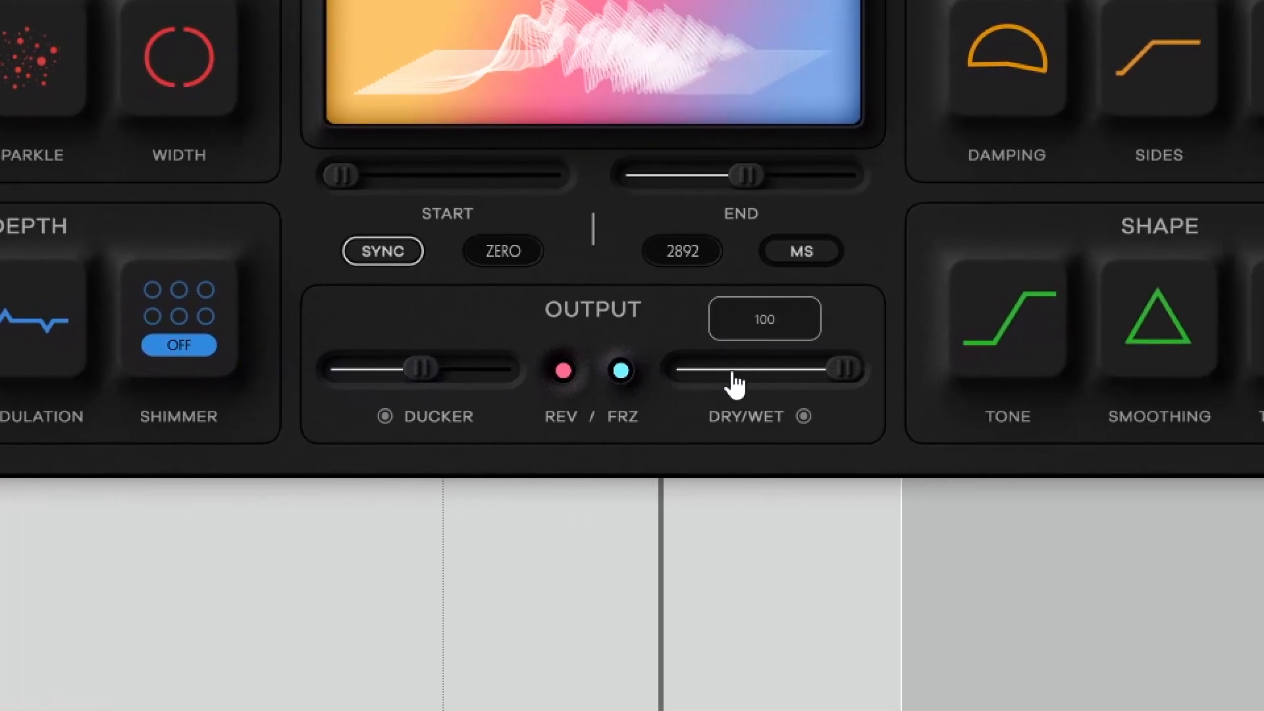
left_click_drag(834, 375, 716, 403)
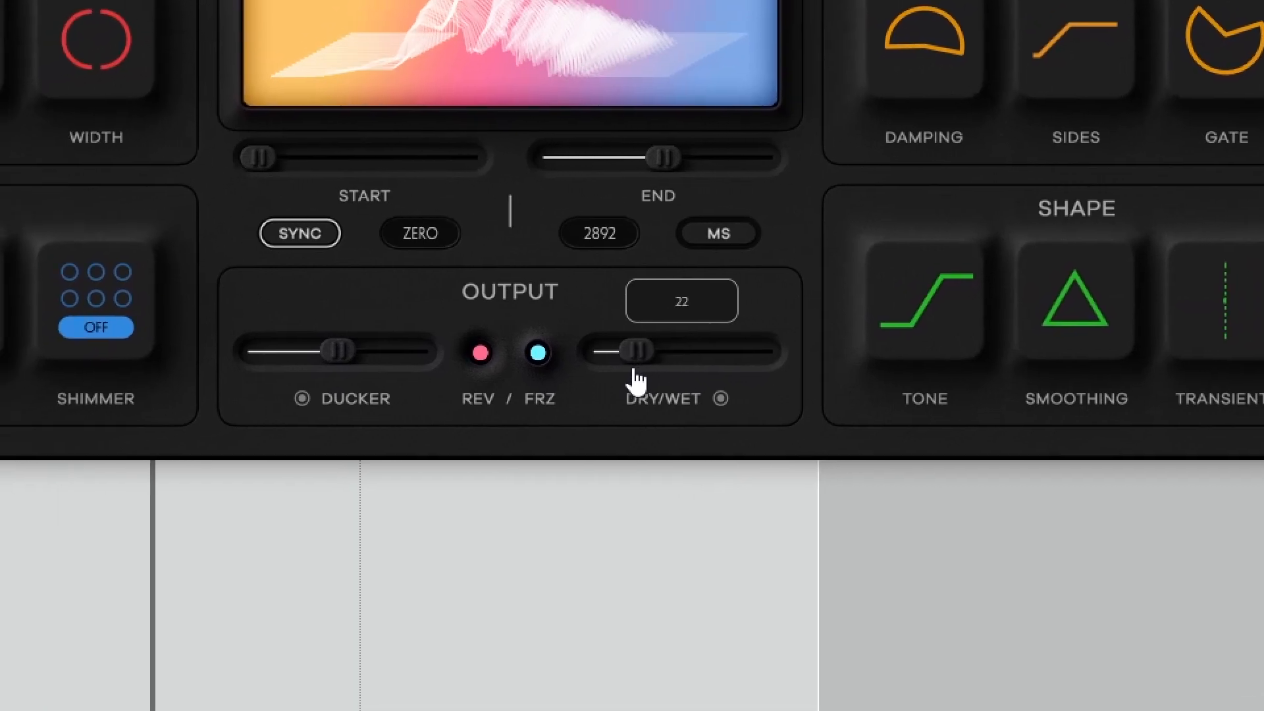
Compare the Ducker at 0 and at about halfway, then raise the synced Start time to 3/16
left_click_drag(636, 382, 565, 381)
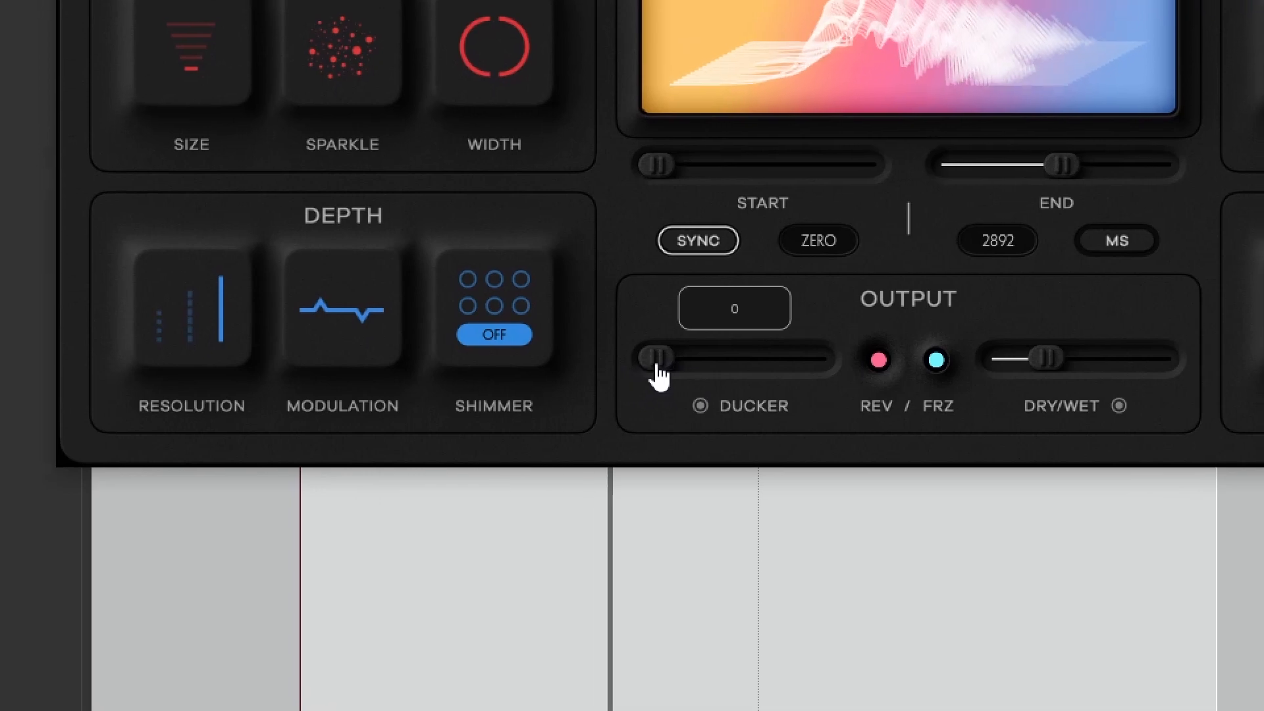
left_click_drag(657, 366, 749, 360)
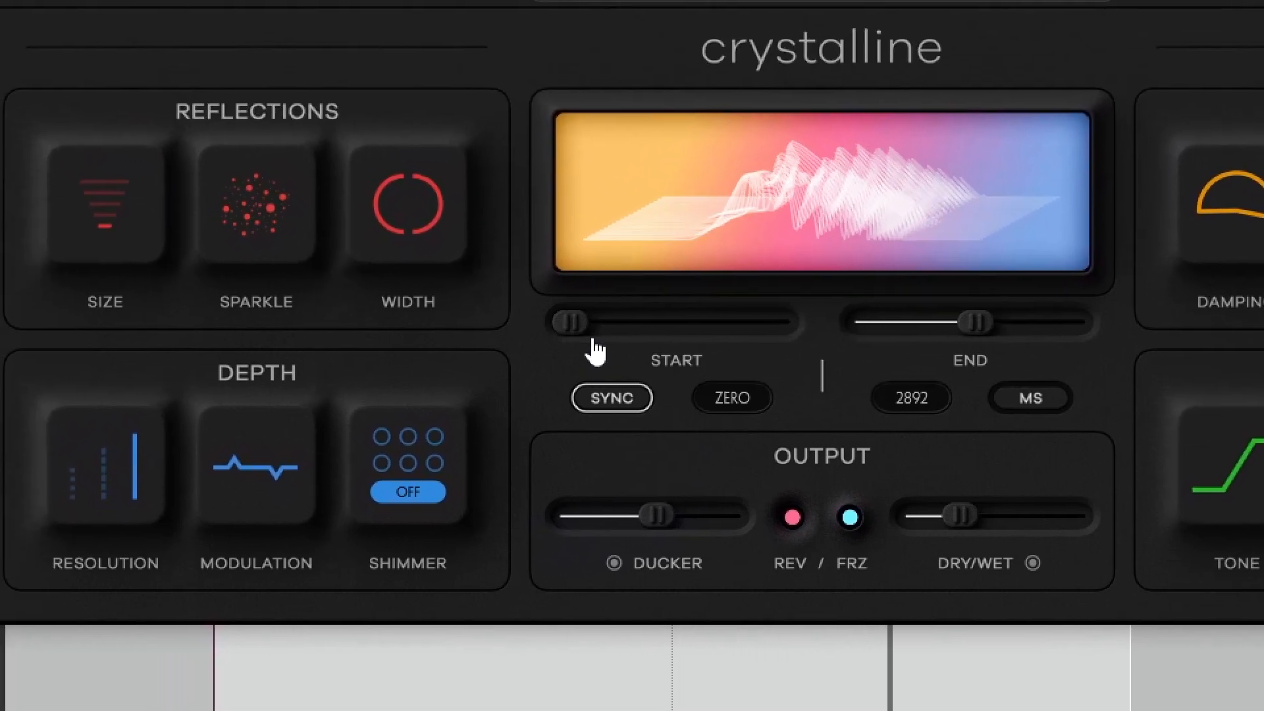
left_click_drag(665, 168, 687, 171)
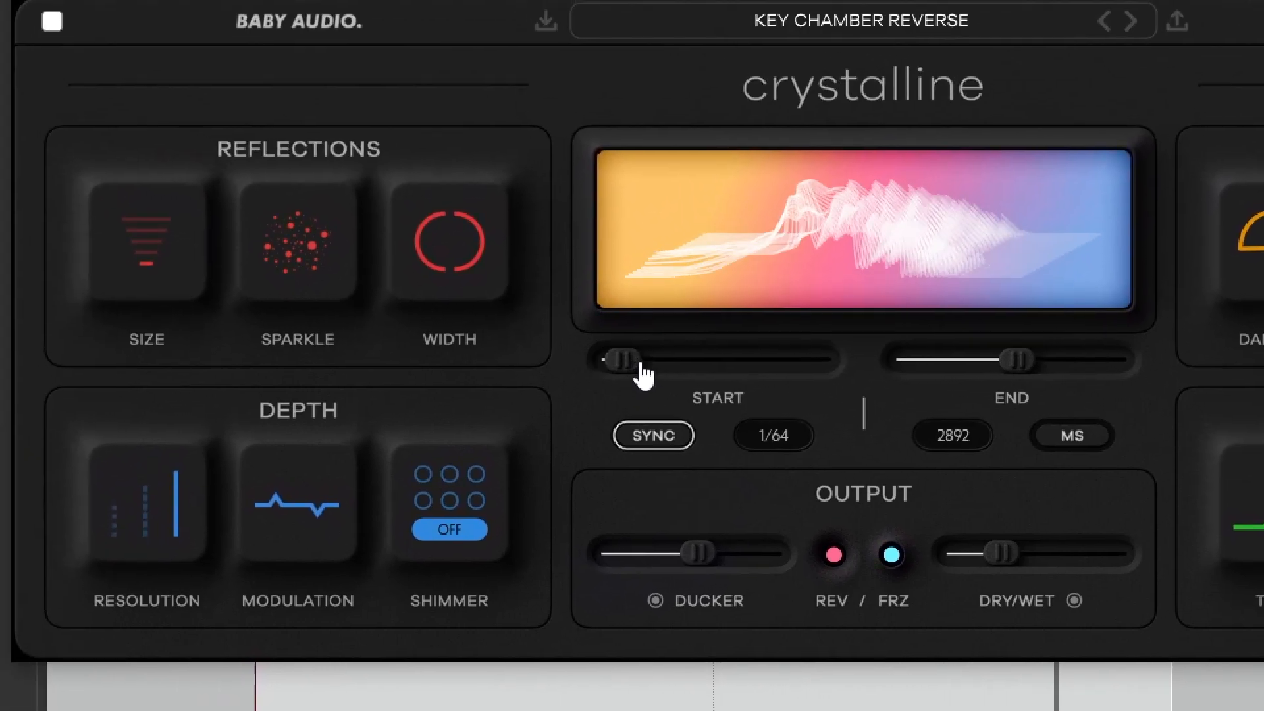
left_click_drag(642, 374, 682, 370)
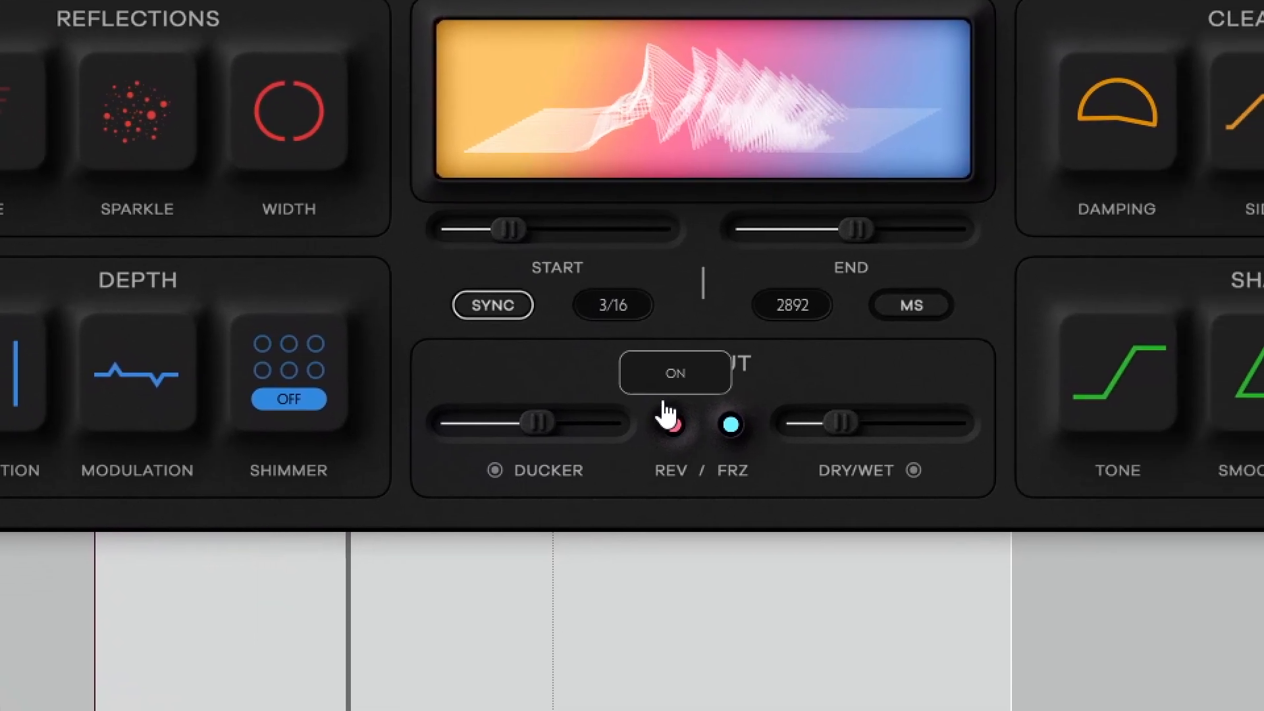
Compare the reverb with Reverse on and off, leave it off, and return the Start time to zero
left_click(843, 554)
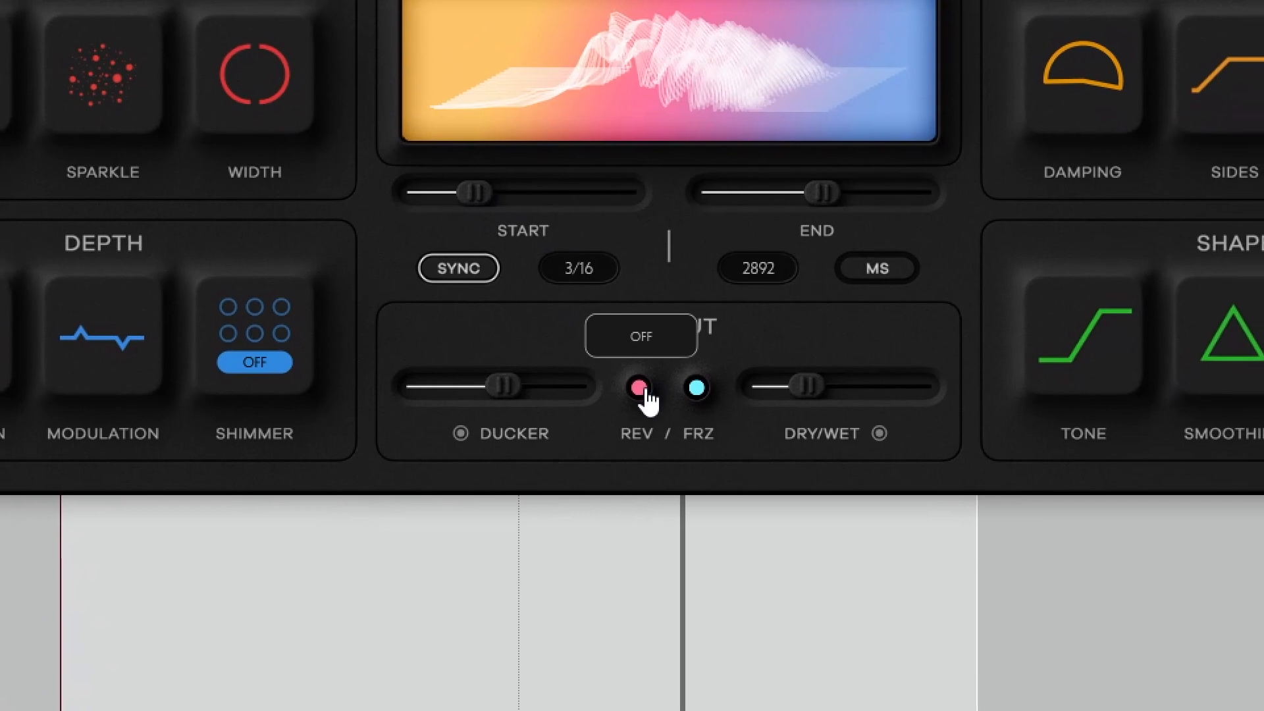
left_click(632, 382)
left_click(630, 382)
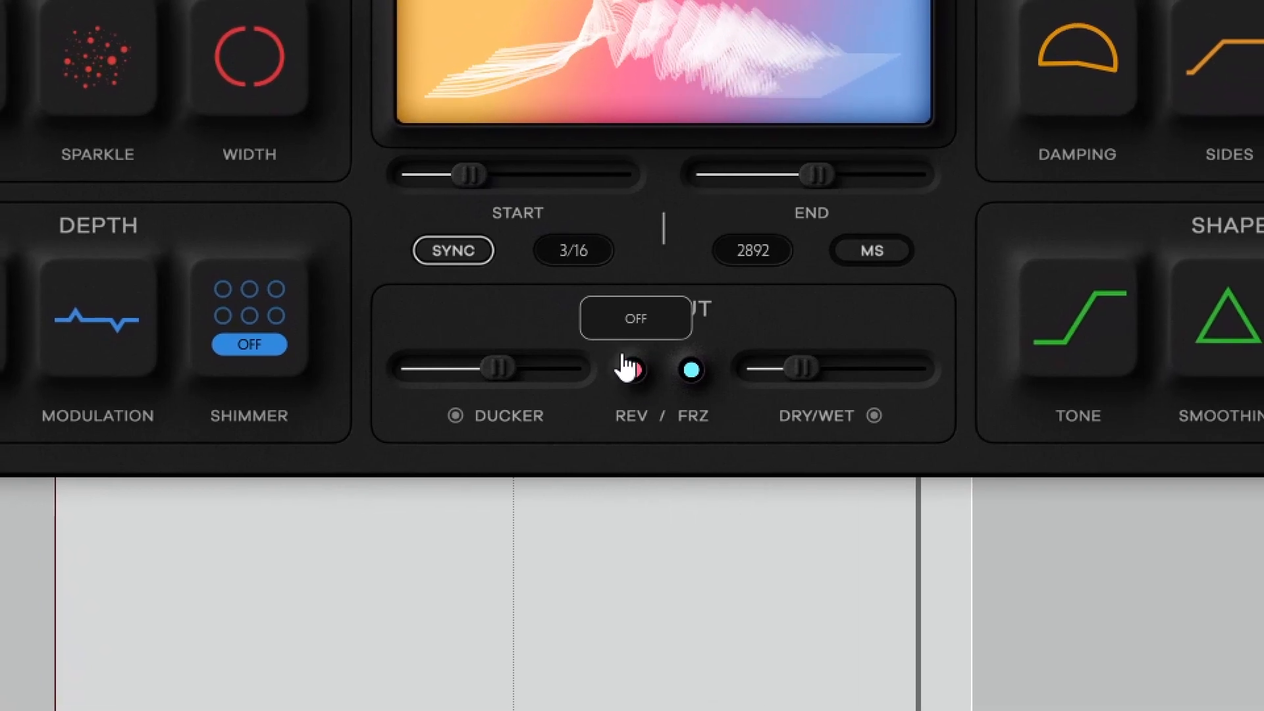
left_click_drag(470, 174, 406, 180)
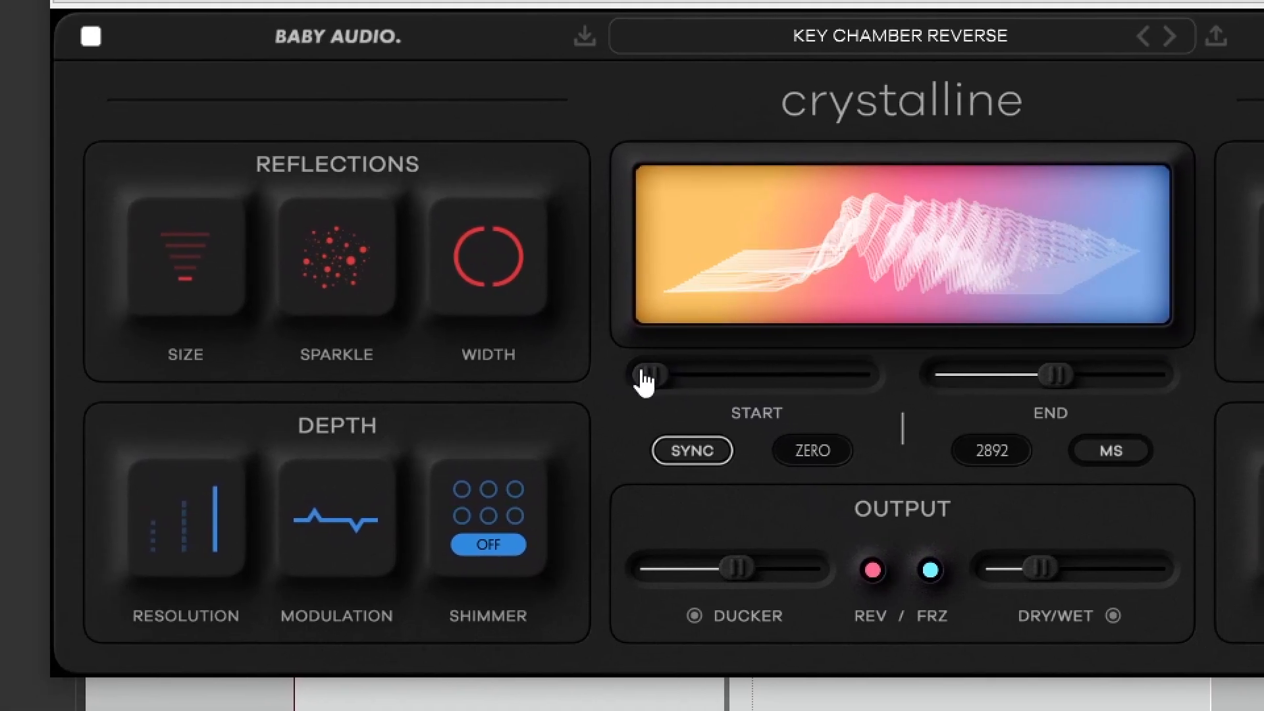
left_click_drag(645, 377, 480, 376)
Switch the Start time to milliseconds, try 21 ms, and bring it back to 0
left_click(555, 440)
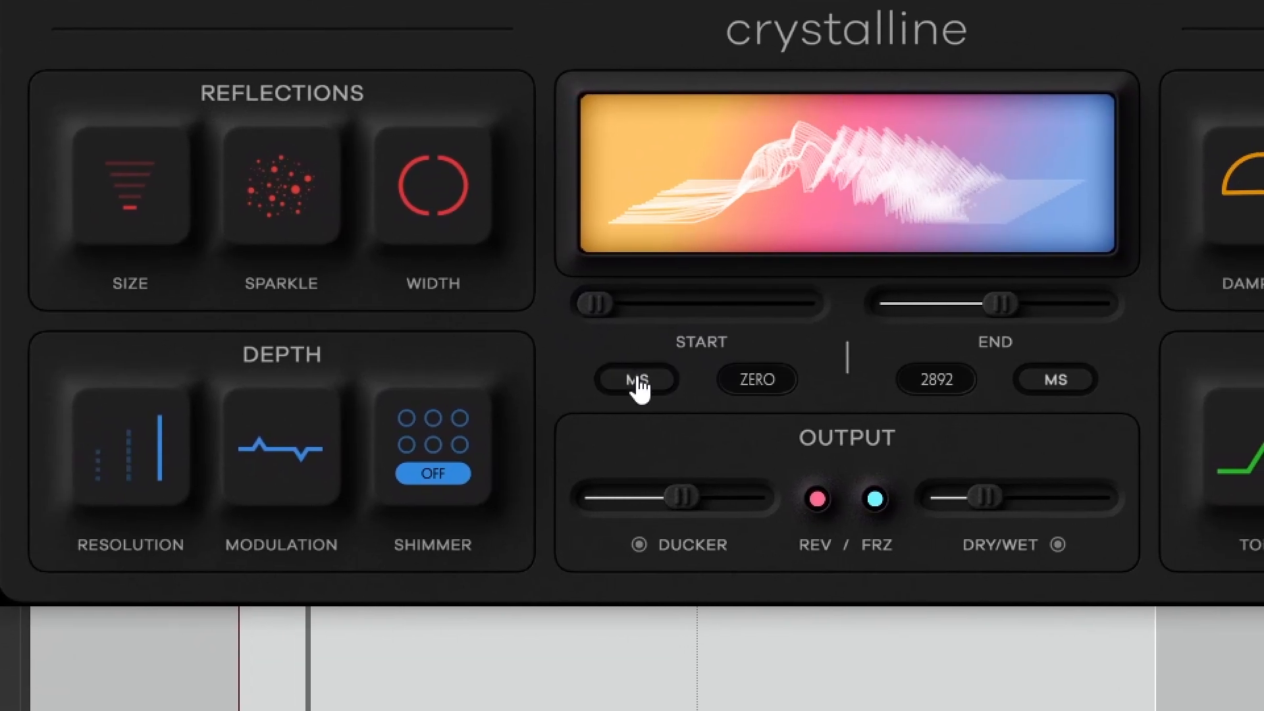
left_click_drag(599, 305, 626, 308)
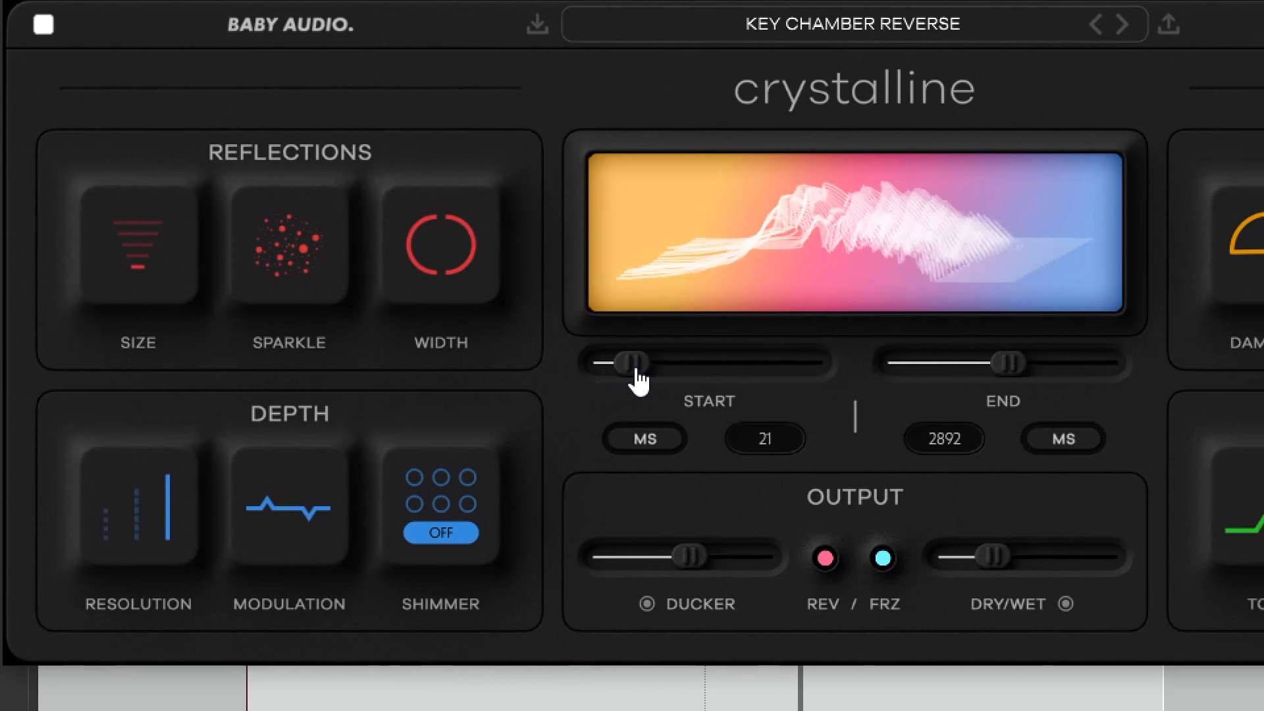
left_click_drag(637, 381, 612, 380)
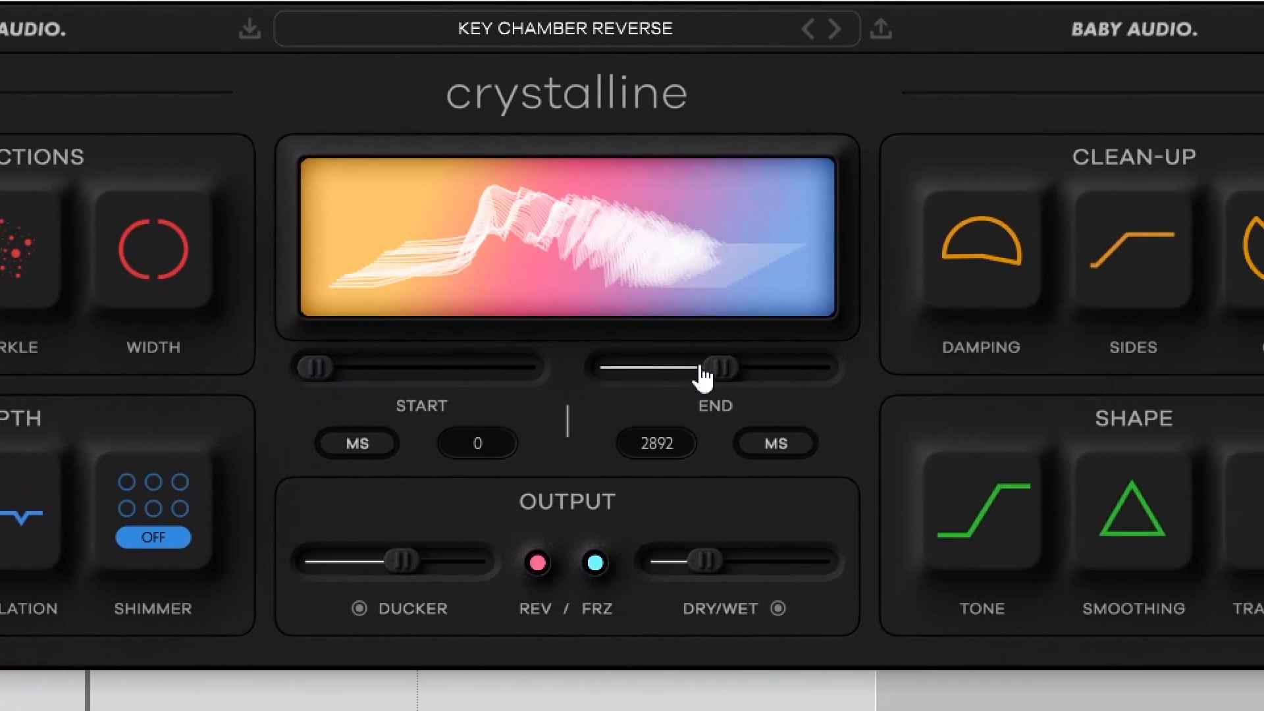
Try a tempo-synced End time of 2+1/4, then switch it to milliseconds and raise it to 10000
left_click_drag(703, 379, 663, 381)
left_click(627, 394)
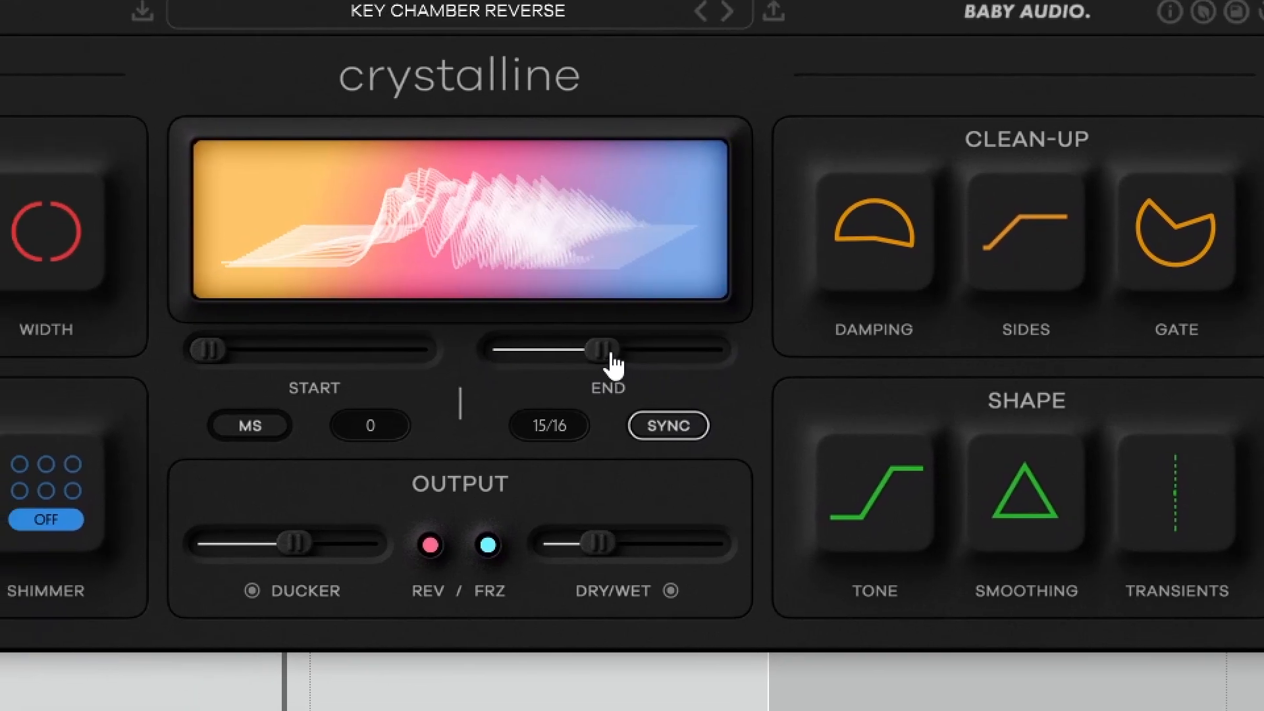
left_click_drag(555, 314, 627, 316)
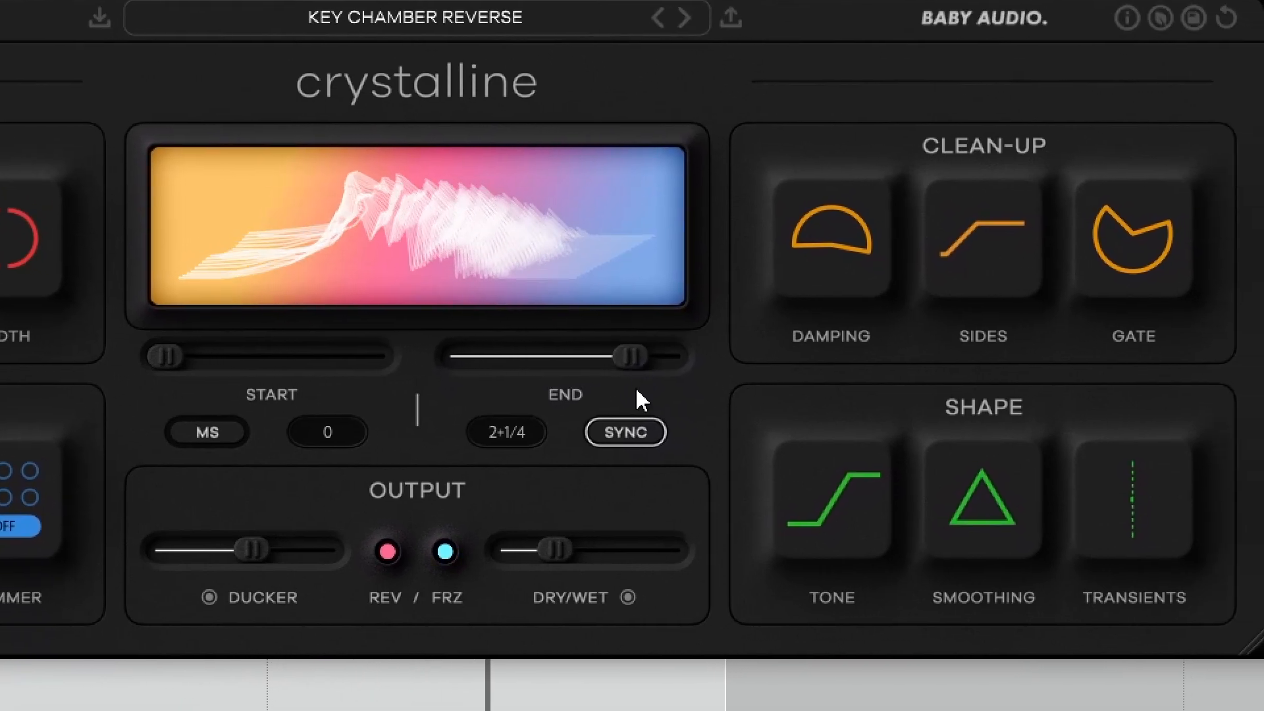
left_click(626, 432)
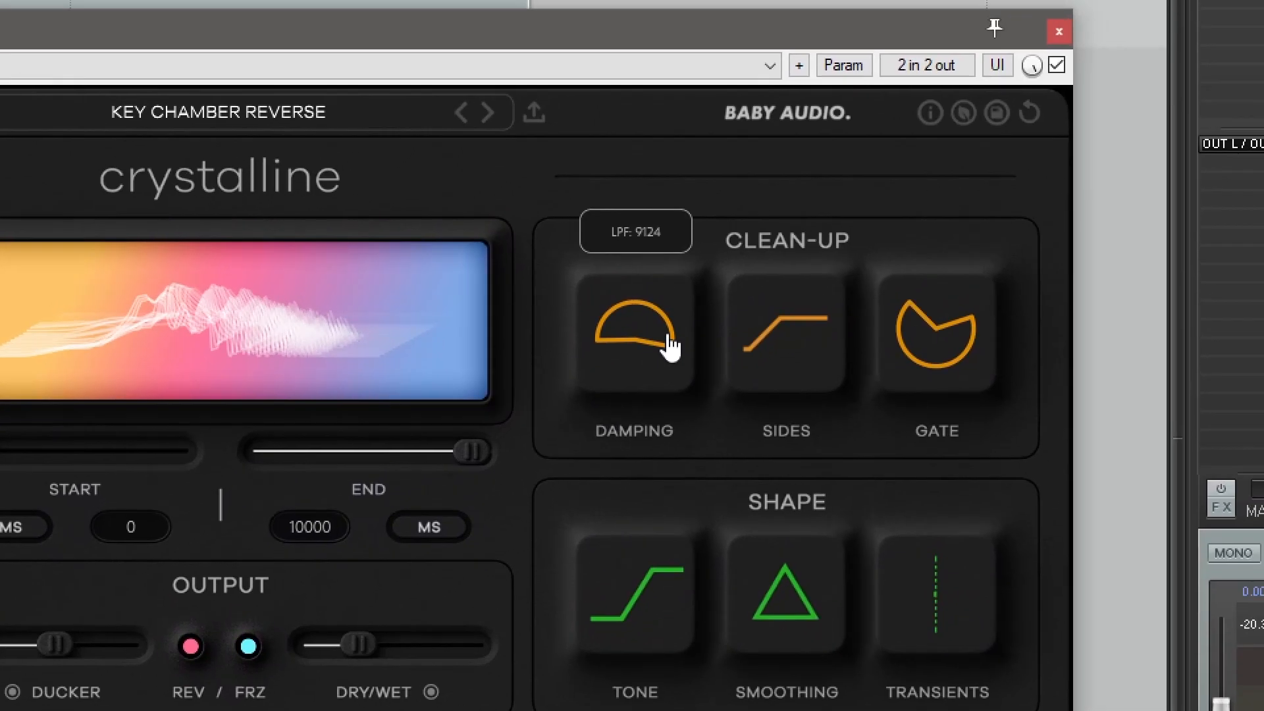
Audition the Damping low-pass at 3075, then open up both of its filters
left_click_drag(704, 303, 698, 216)
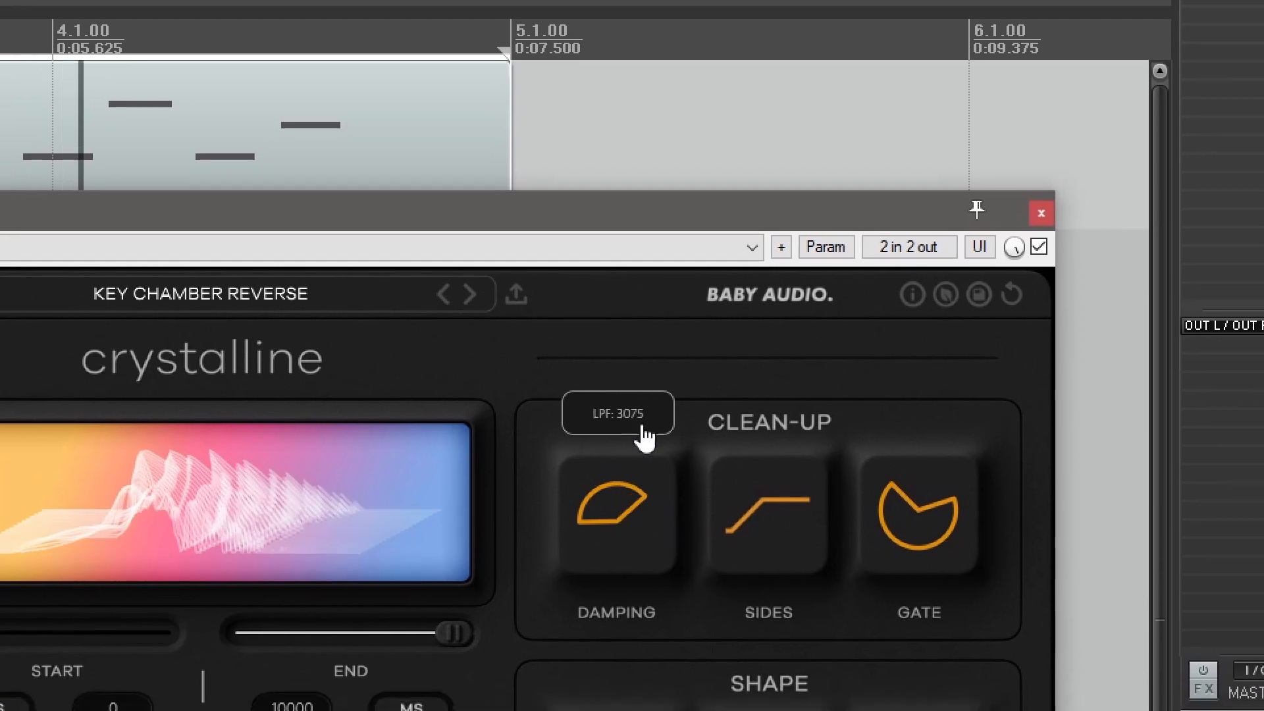
left_click_drag(644, 430, 637, 580)
left_click_drag(579, 512, 585, 544)
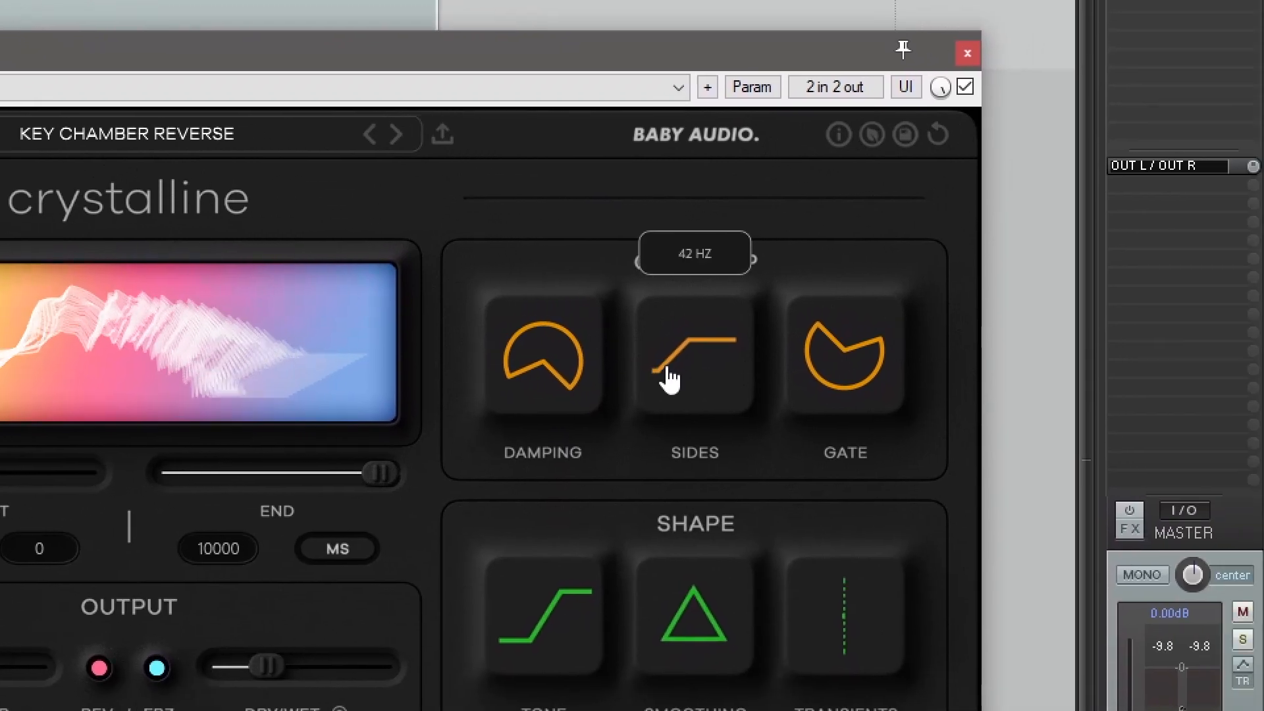
Raise the Gate threshold to -34 dB, tighten the gate further, and raise Smoothing until its triangle becomes a circle
left_click_drag(823, 369, 829, 556)
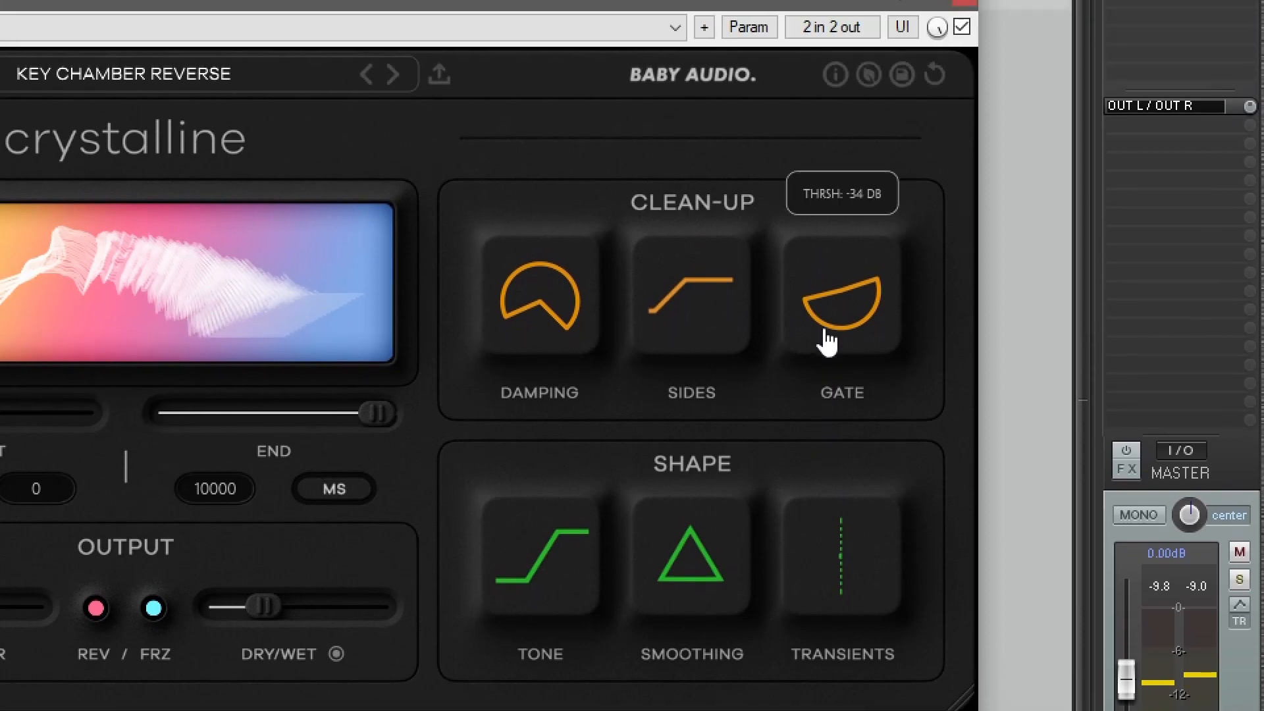
left_click_drag(823, 247, 847, 488)
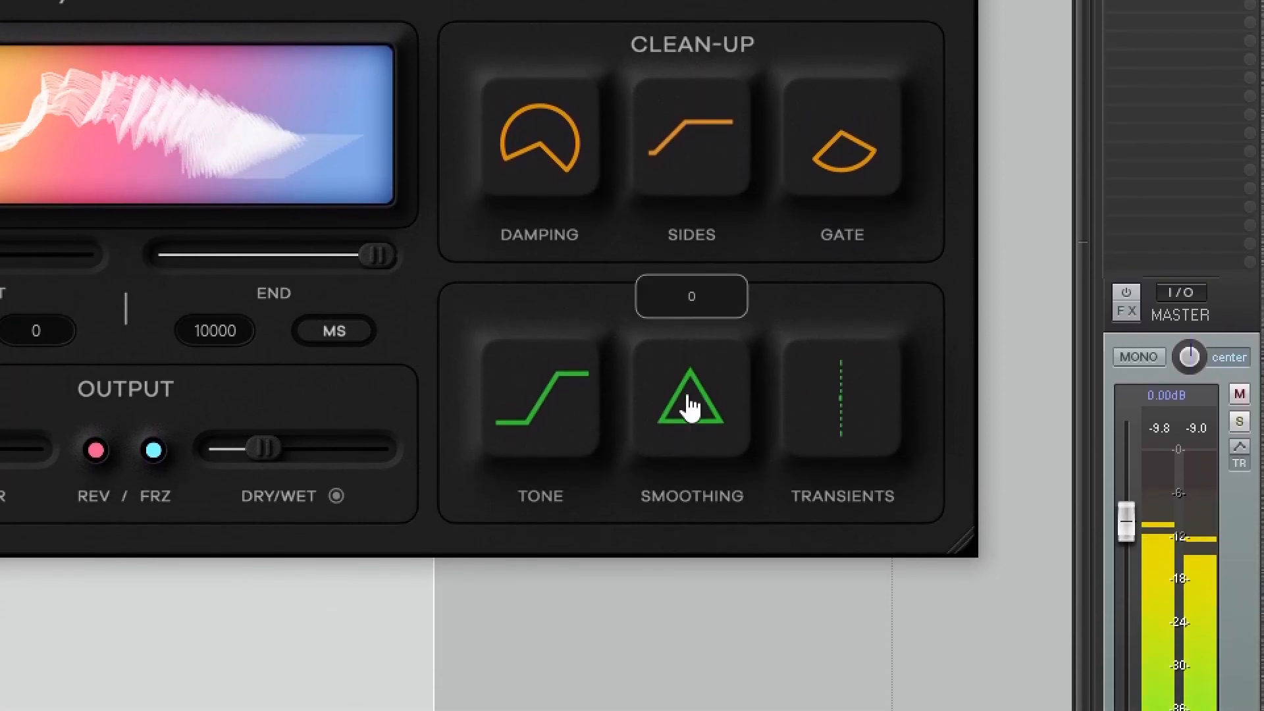
left_click_drag(689, 492, 685, 294)
left_click_drag(714, 561, 672, 403)
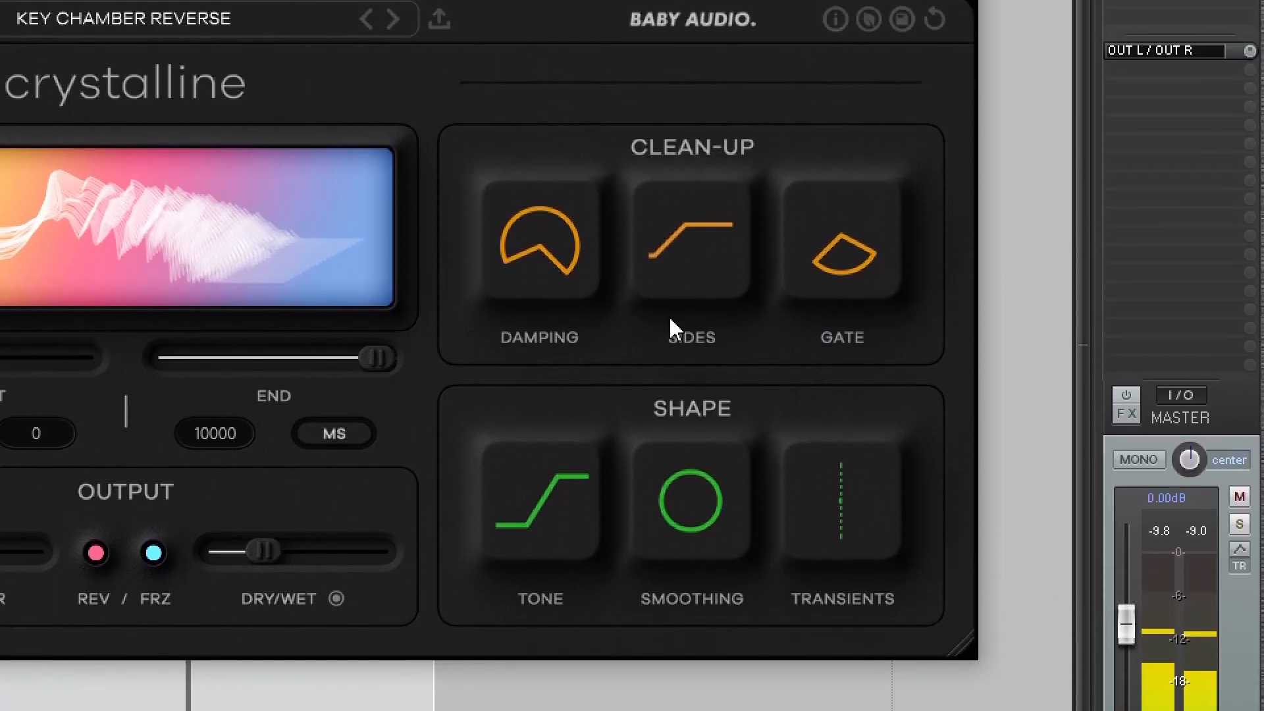
Tilt the reverb's Tone from bright to dark
left_click_drag(575, 558, 578, 669)
left_click_drag(633, 420, 594, 635)
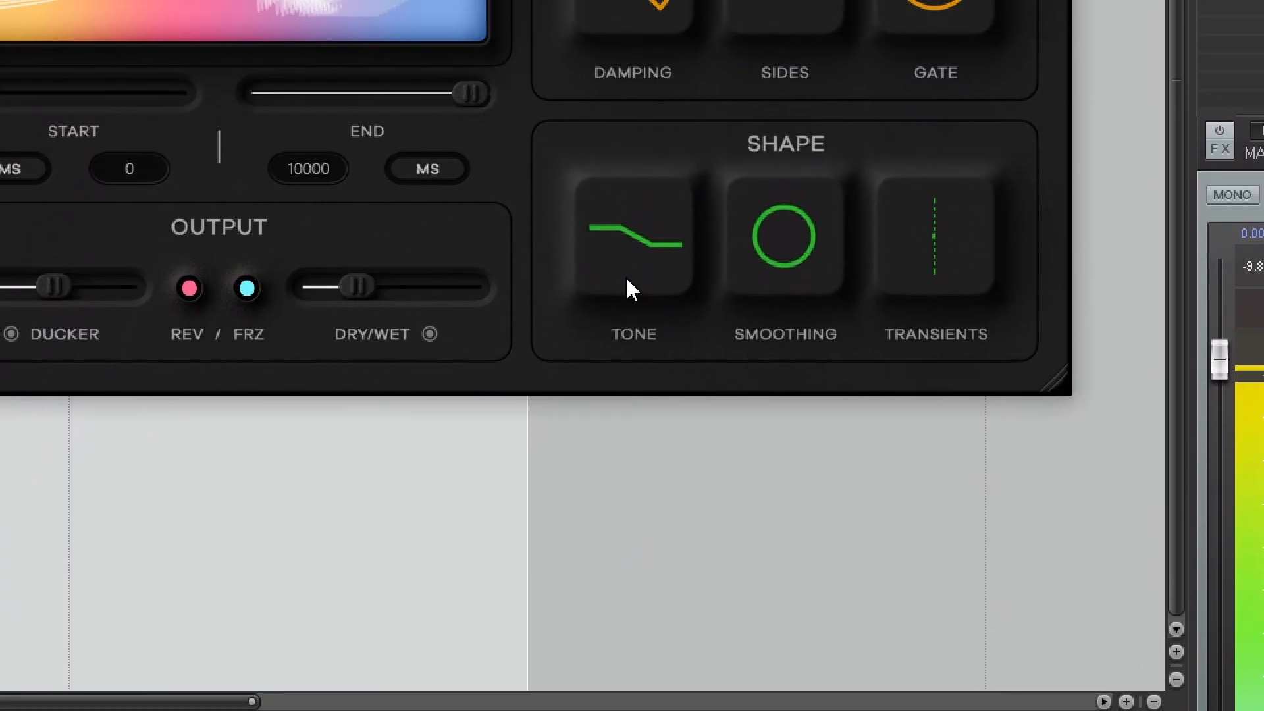
left_click_drag(591, 344, 593, 467)
left_click_drag(634, 378, 634, 334)
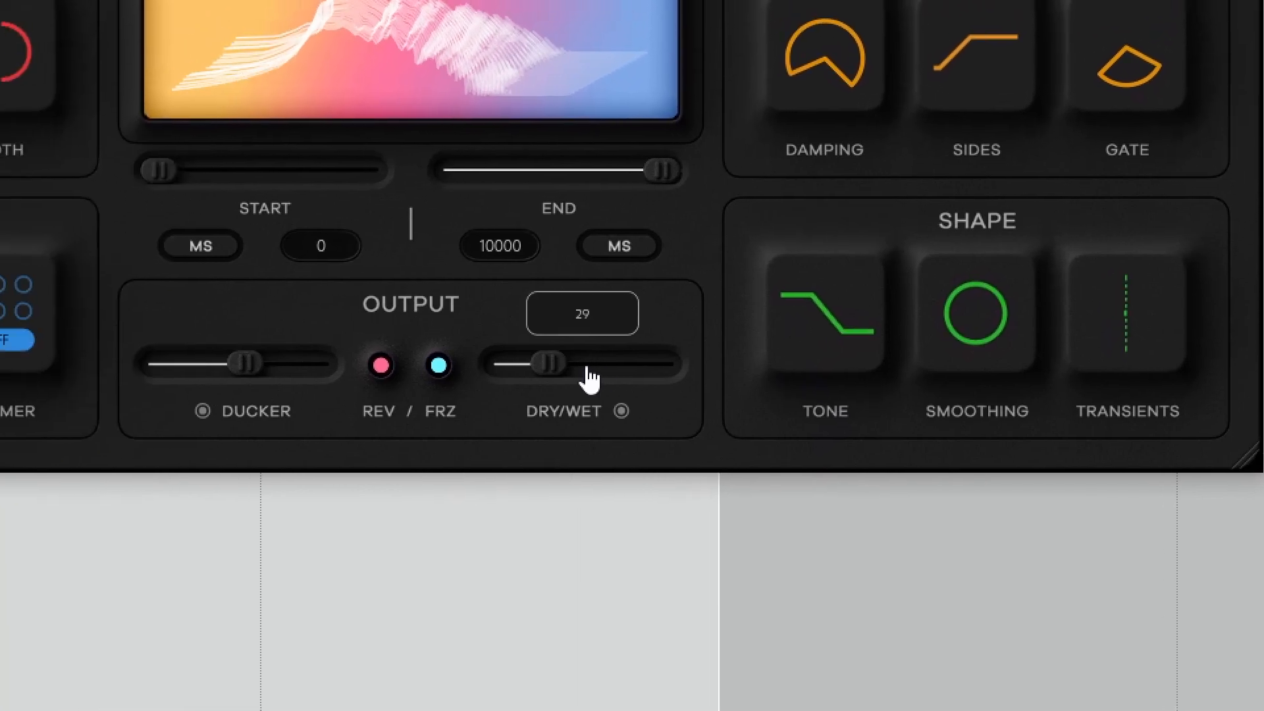
Raise the Dry/Wet mix further and audition changes to the reflections' Size and the Modulation
left_click_drag(549, 367, 602, 359)
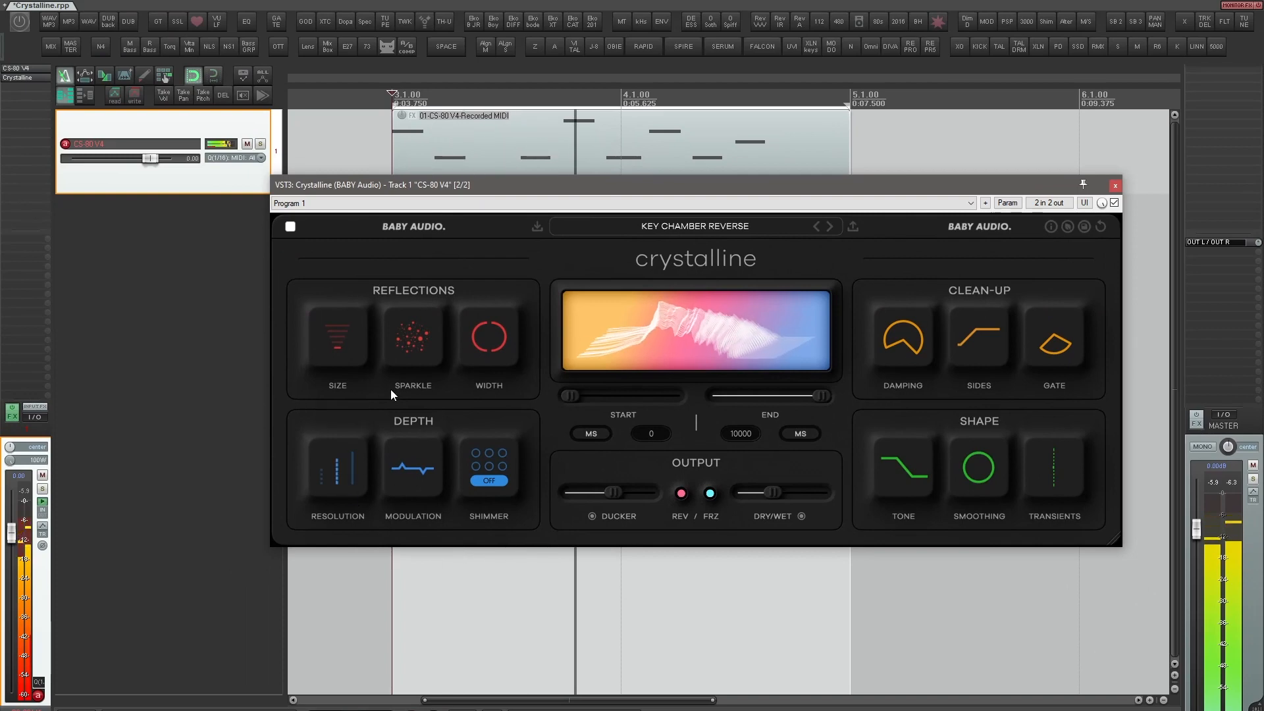
mouse_move(405, 342)
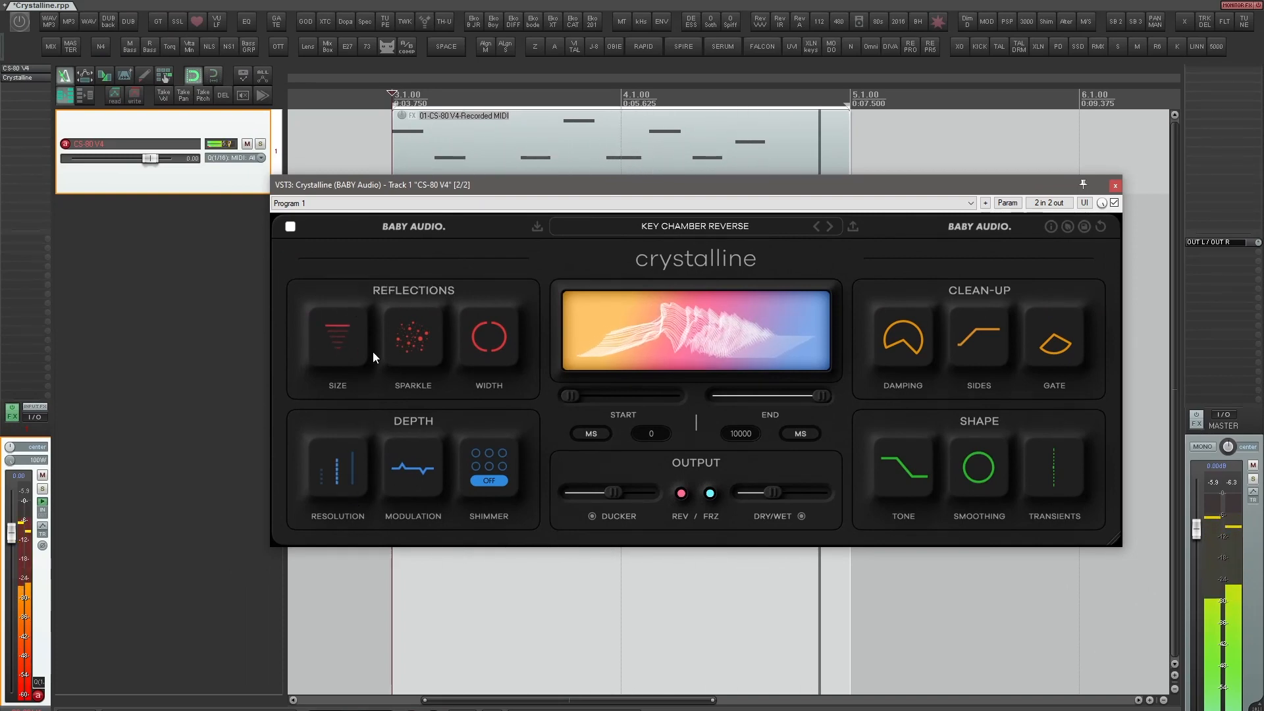
left_click_drag(418, 475, 420, 406)
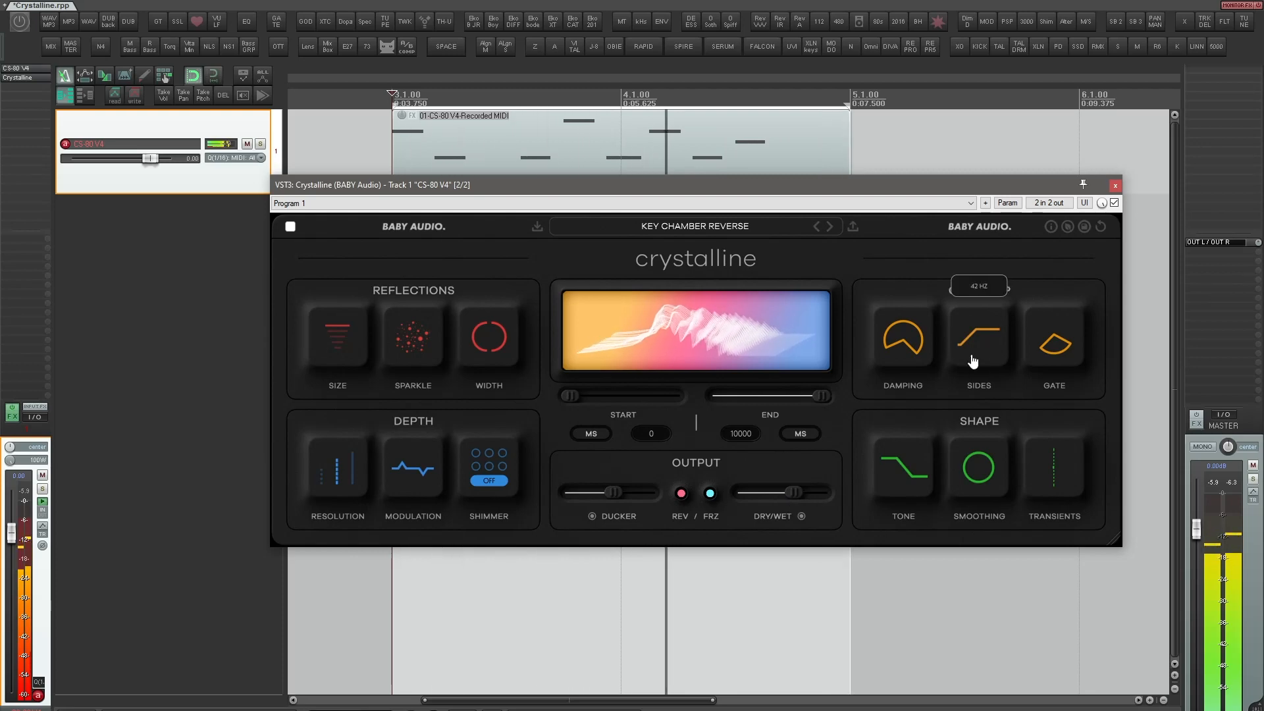
mouse_move(913, 351)
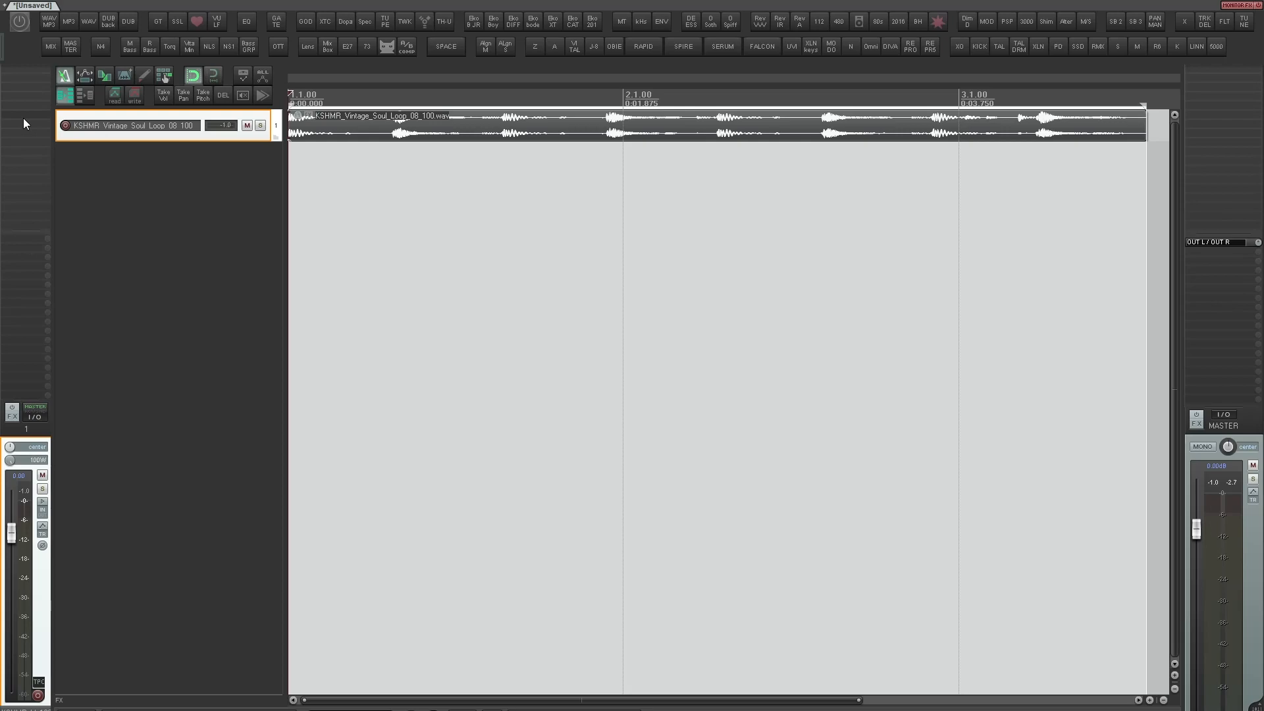
Raise the Spank of I Heart NY on the KSHMR soul loop track and compare it with the plugin bypassed
left_click_drag(246, 258, 586, 198)
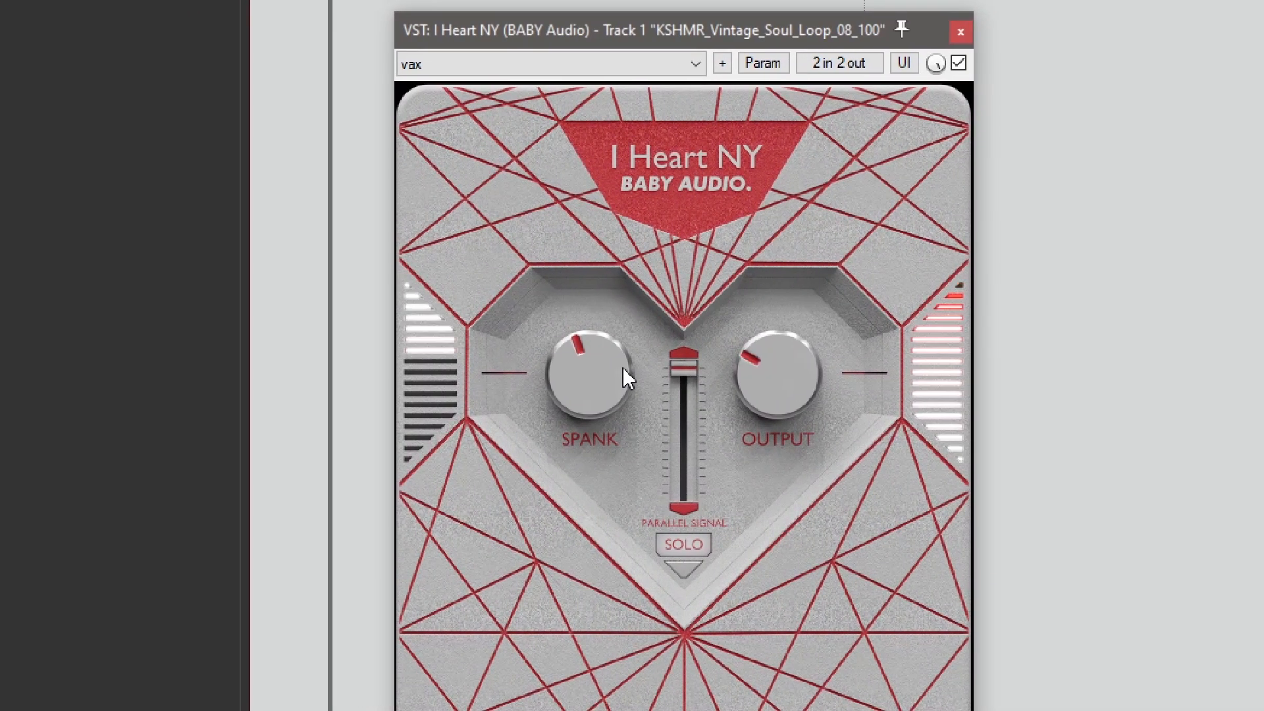
left_click_drag(631, 351, 642, 308)
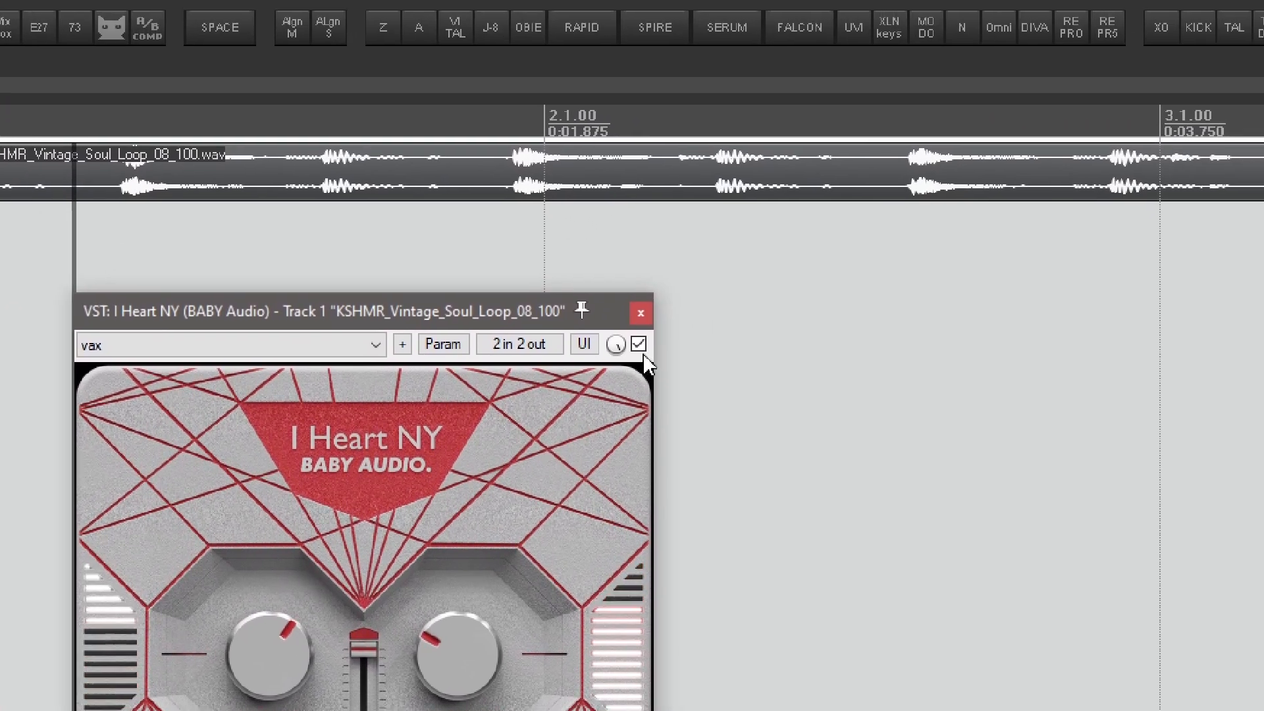
left_click(702, 298)
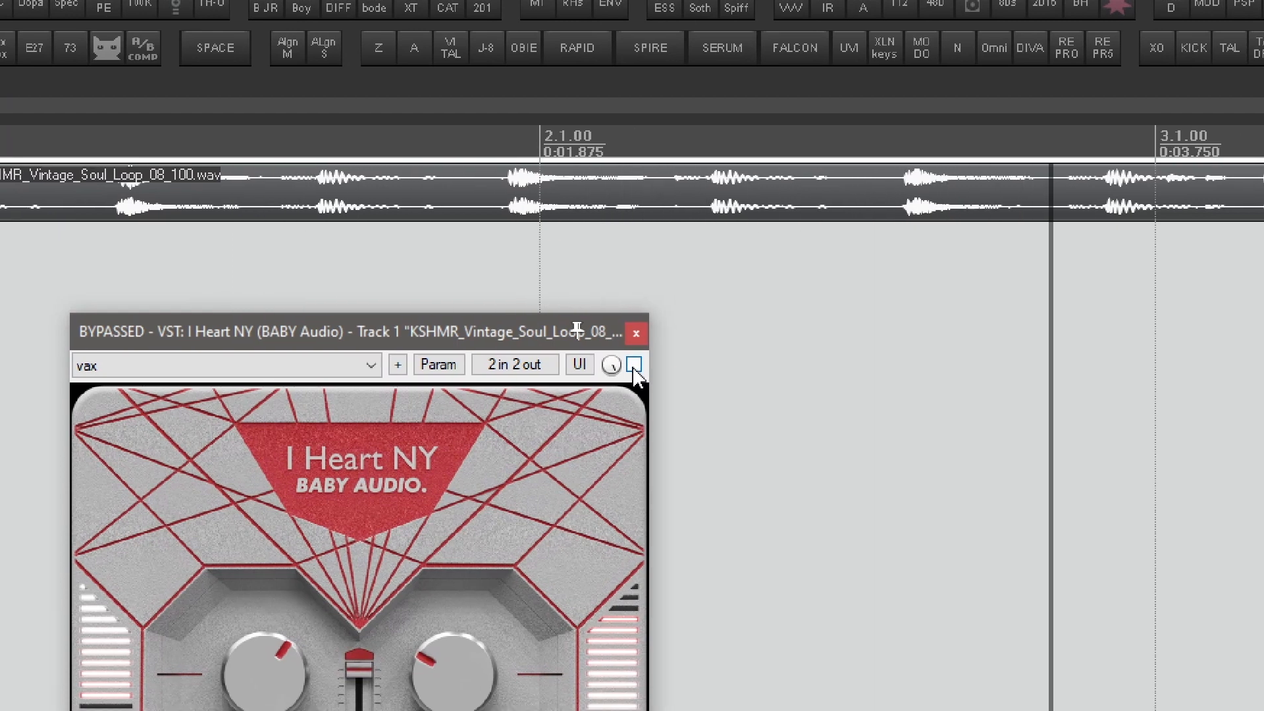
left_click(634, 366)
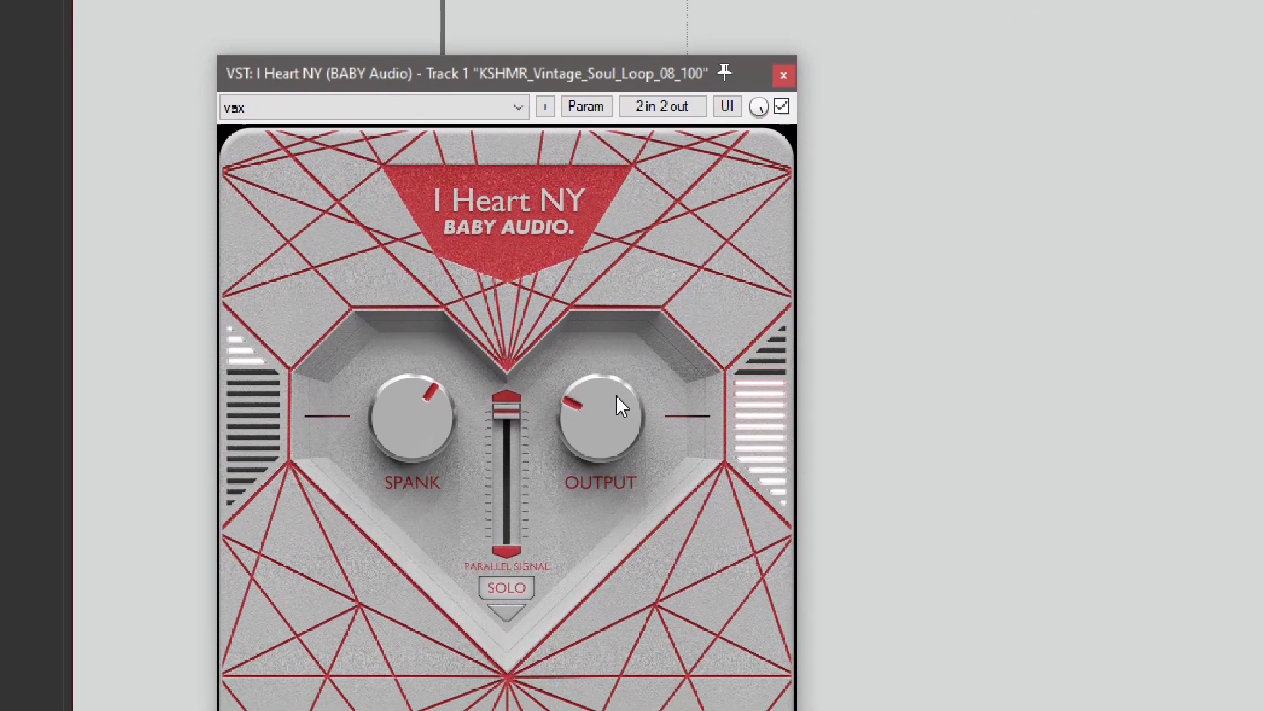
Adjust the Output level of I Heart NY and audition different Parallel Signal amounts
left_click_drag(468, 676, 469, 698)
left_click_drag(631, 379, 629, 331)
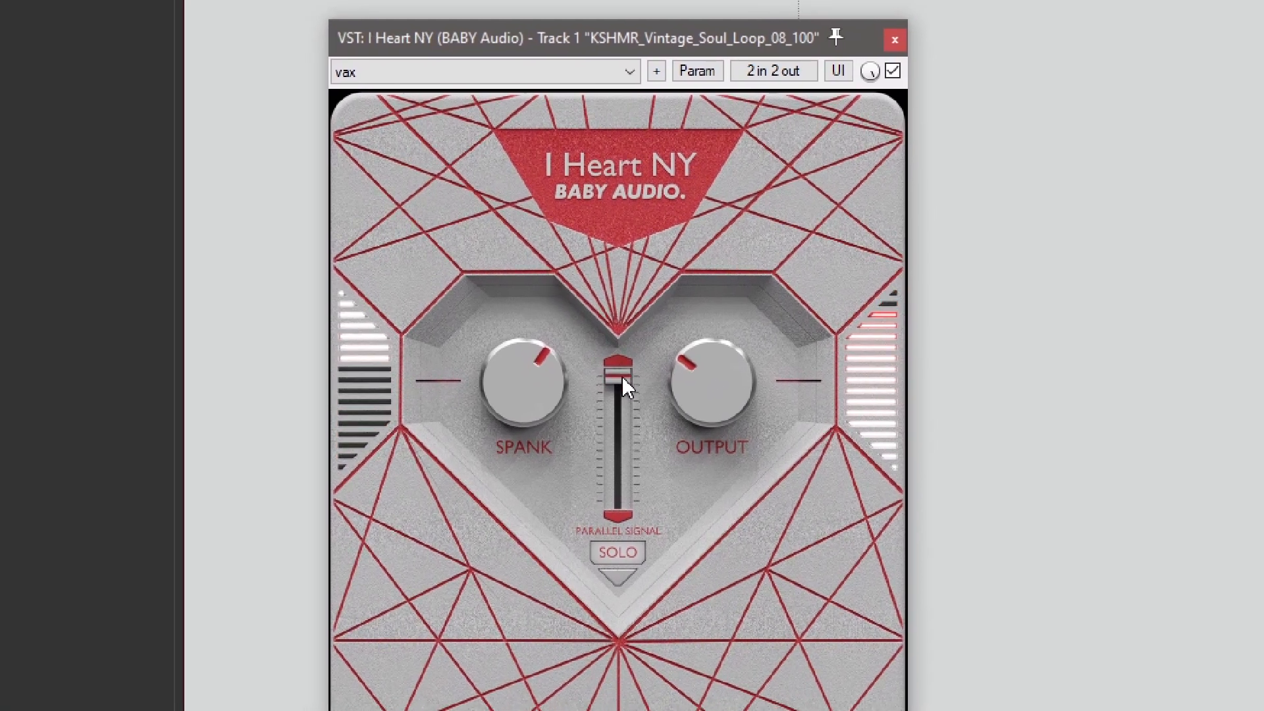
left_click_drag(528, 396, 511, 558)
left_click_drag(628, 404, 660, 241)
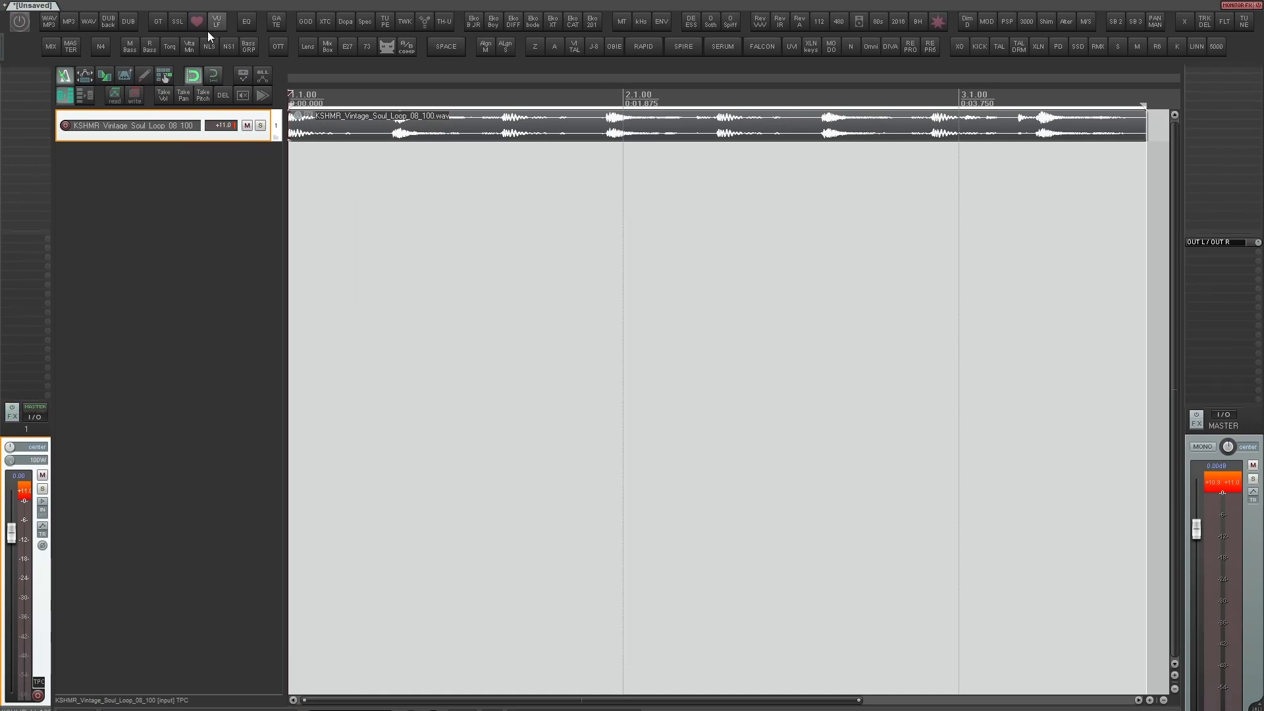
Add the IHNY-2 parallel compressor to the soul loop track and toggle its tweak view
left_click(199, 21)
left_click_drag(387, 10, 405, 88)
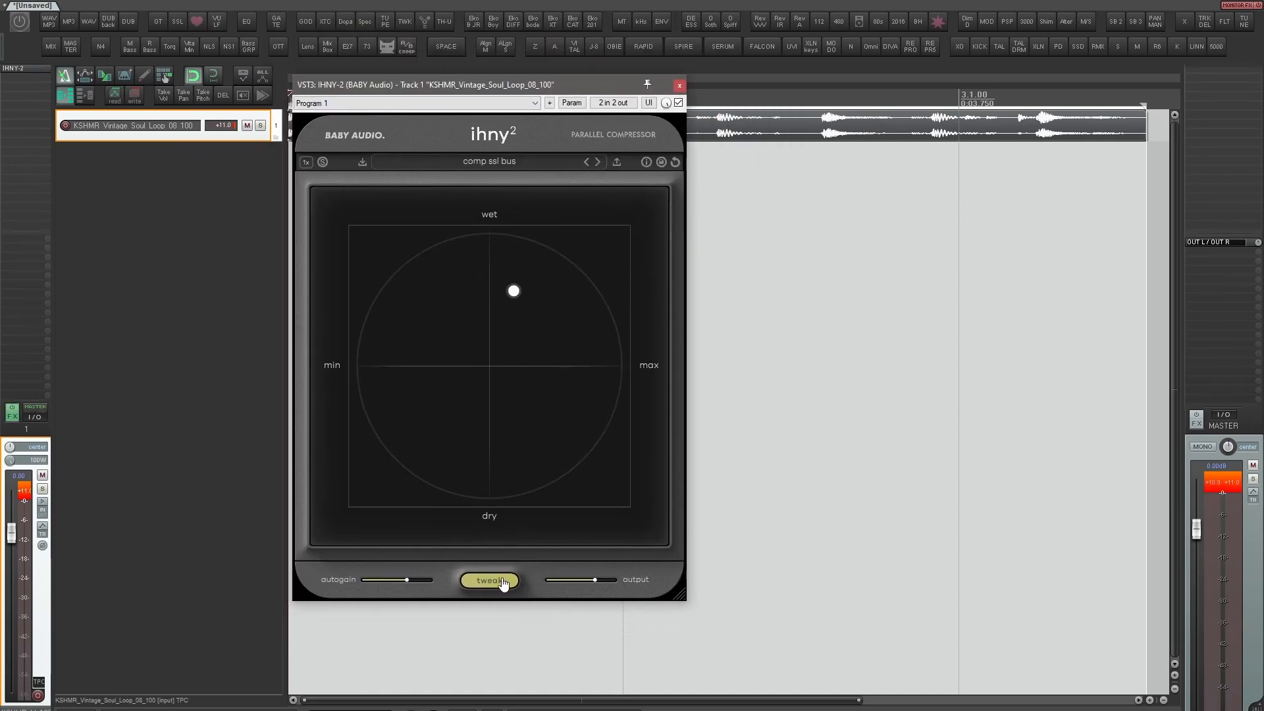
left_click(502, 581)
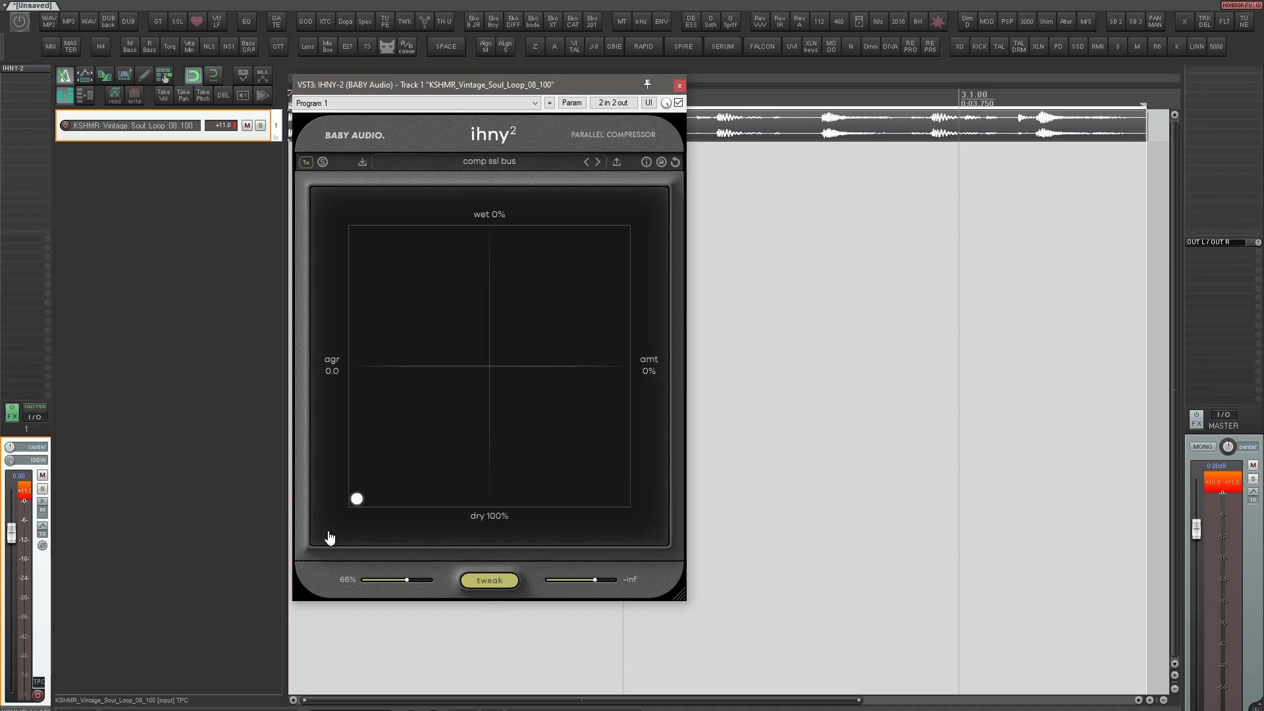
Play the loop, audition the XY puck at fully wet with minimum and maximum amount, and settle it between the centre and the wet/max corner
key("space")
left_click_drag(357, 501, 595, 221)
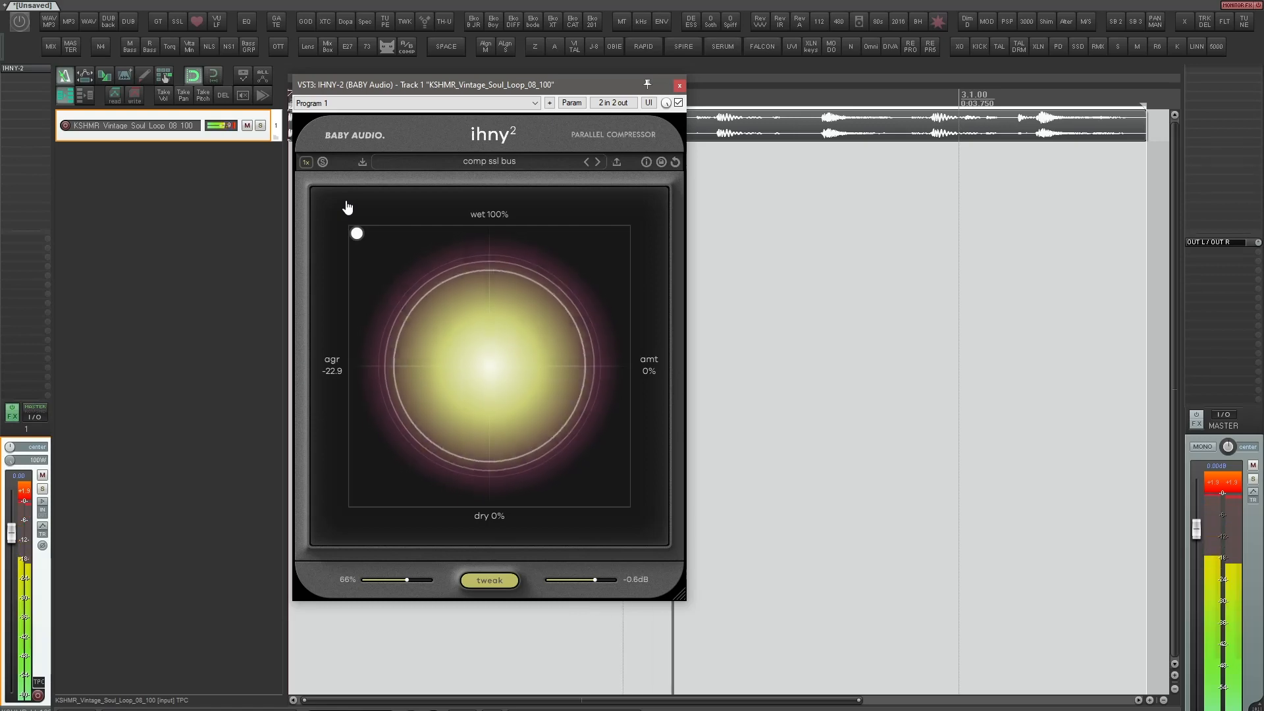
left_click_drag(349, 208, 616, 228)
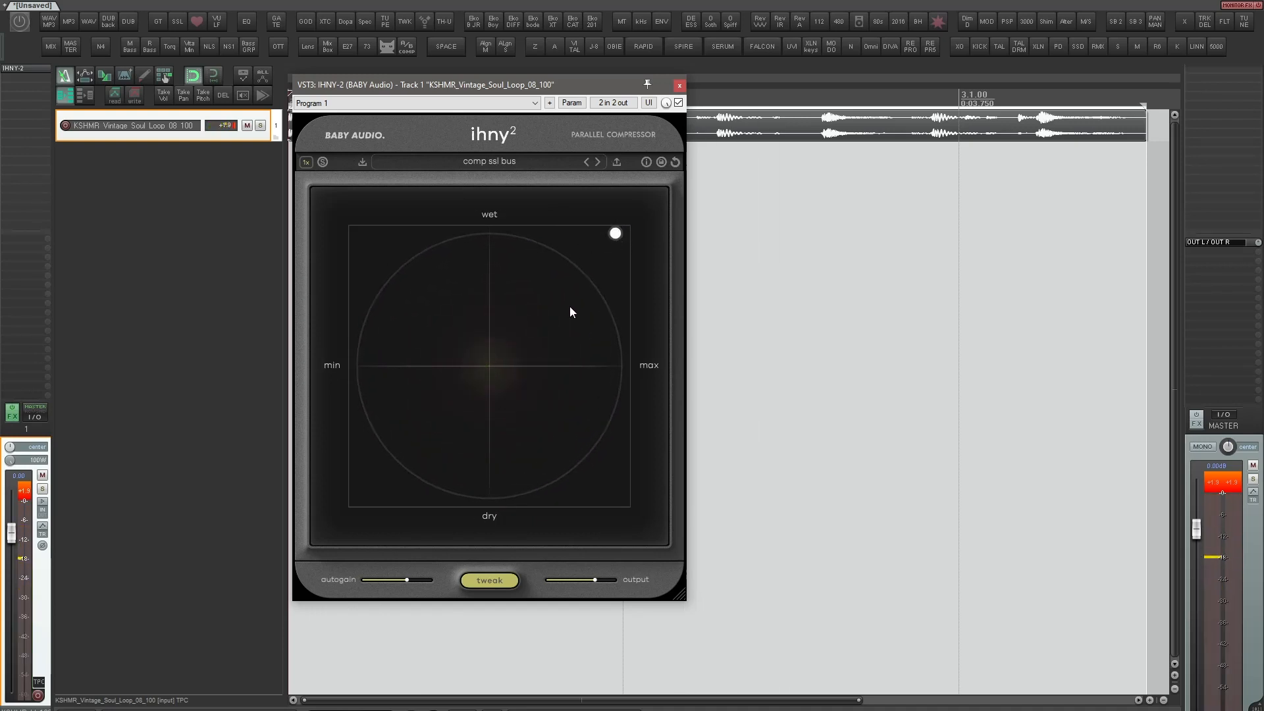
key("space")
left_click_drag(613, 241, 554, 314)
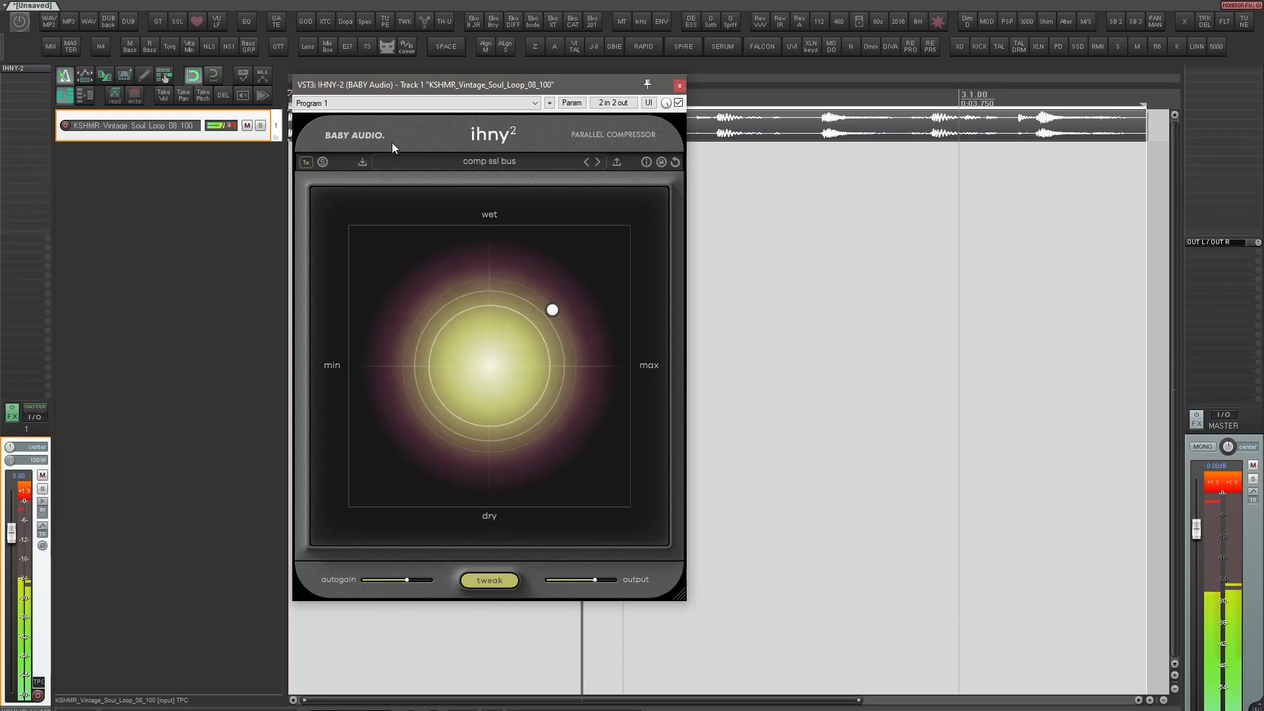
Compare the soul loop with IHNY-2 bypassed and re-enabled
left_click(366, 134)
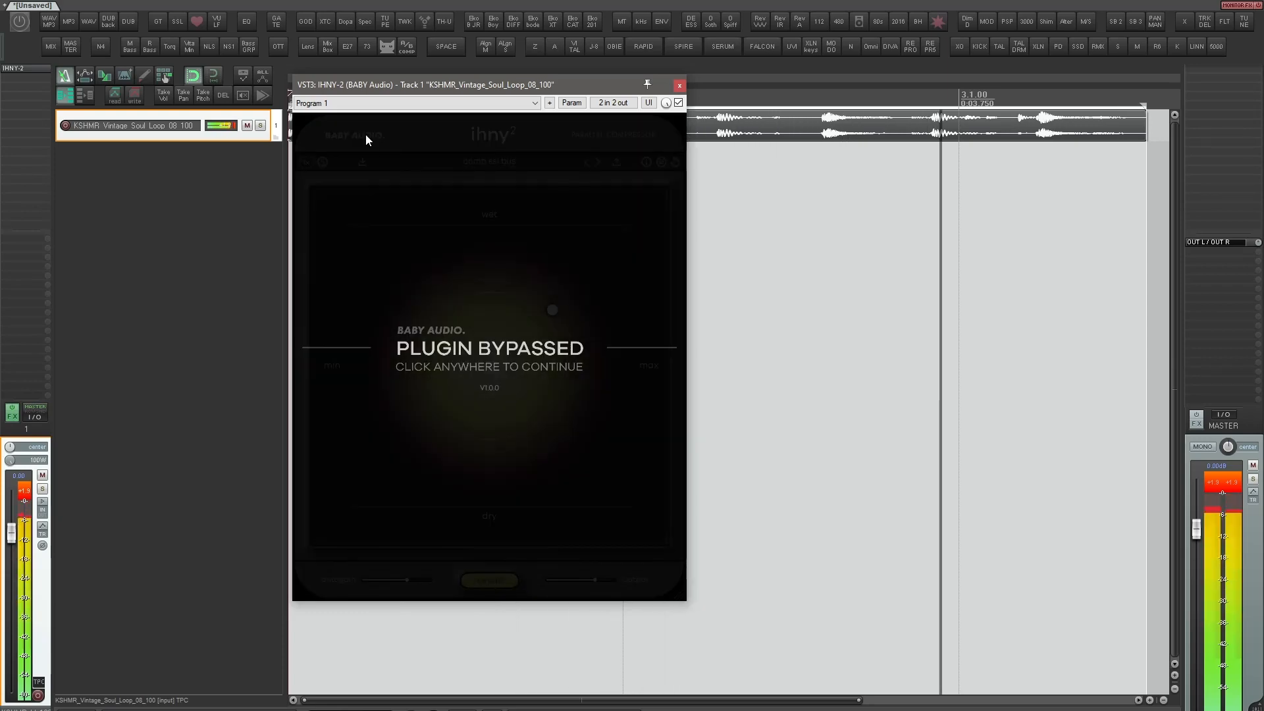
left_click(366, 136)
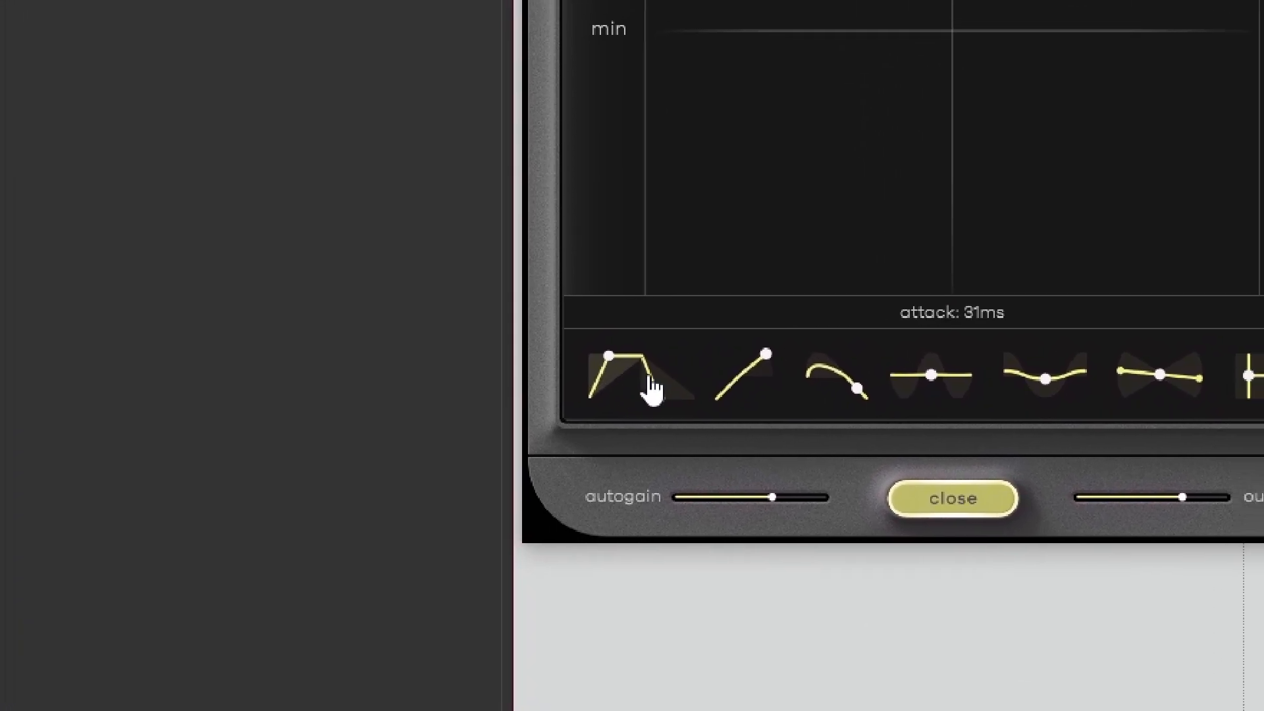
Audition the IHNY-2 attack at 1 ms and 91 ms, and try the release at 640 ms before settling on a shorter release
left_click_drag(581, 362, 578, 457)
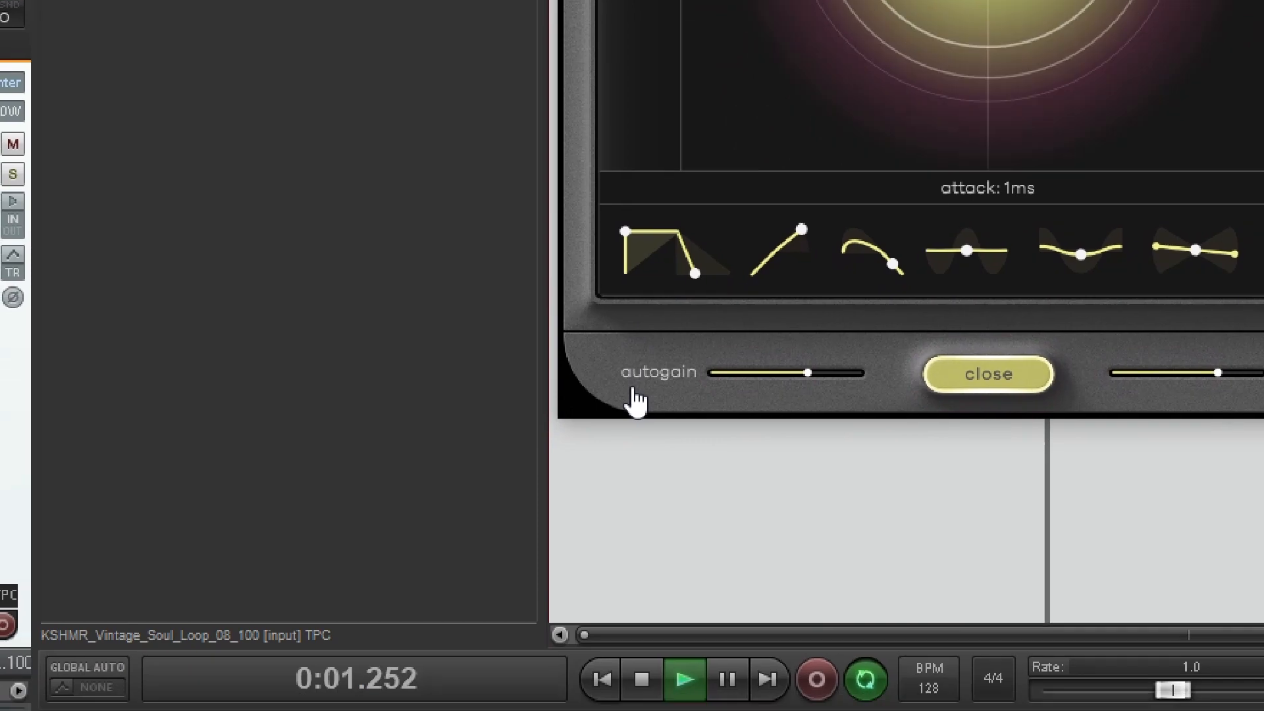
left_click_drag(632, 389, 627, 99)
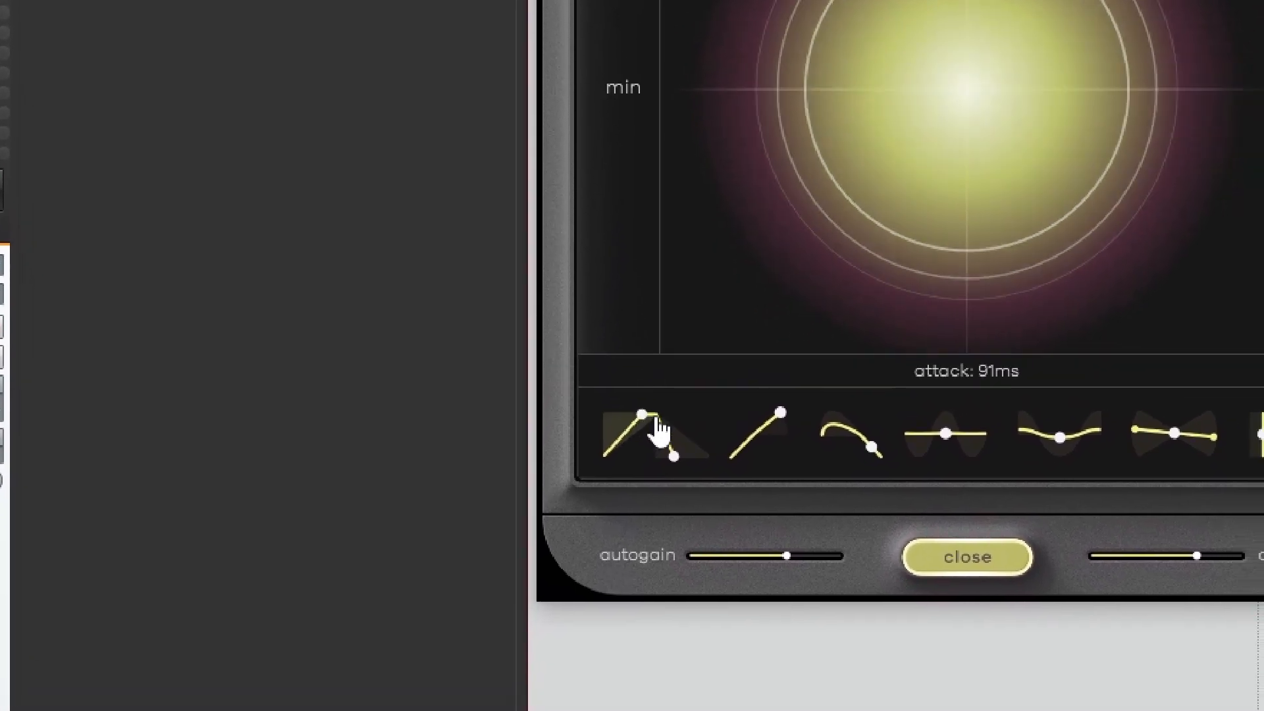
left_click_drag(686, 497, 685, 640)
left_click_drag(635, 395, 636, 110)
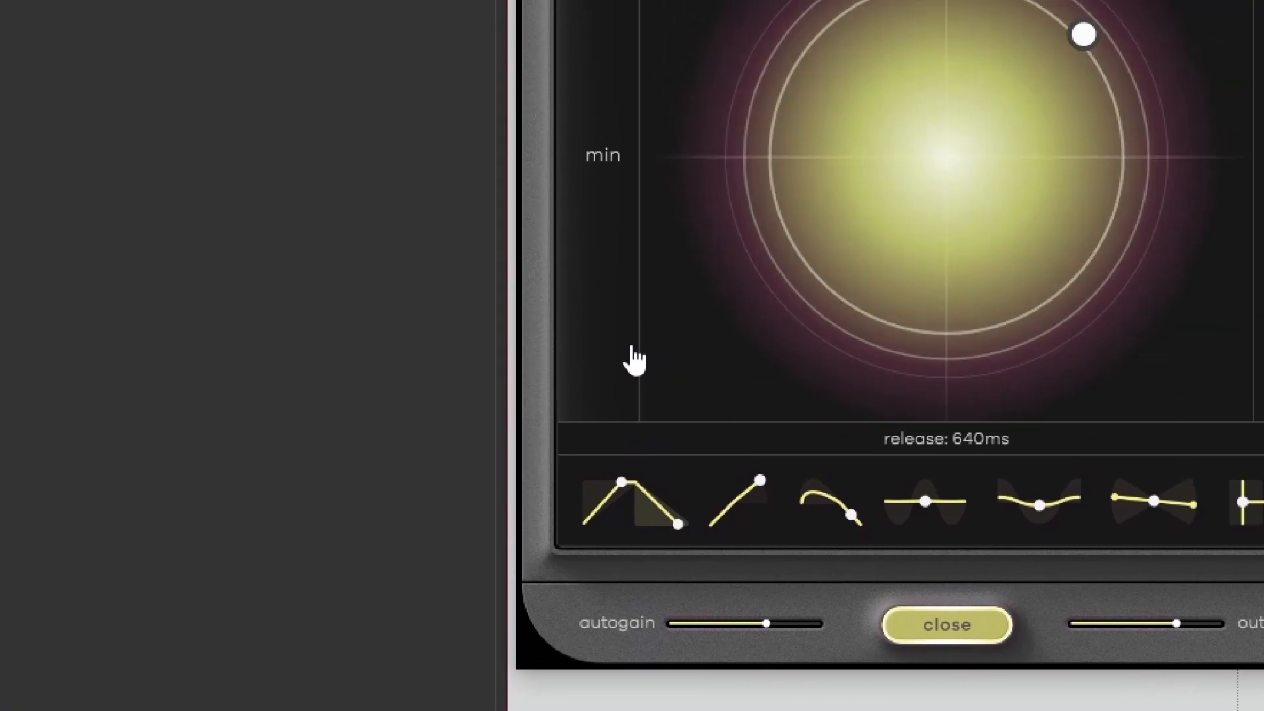
left_click_drag(635, 359, 638, 486)
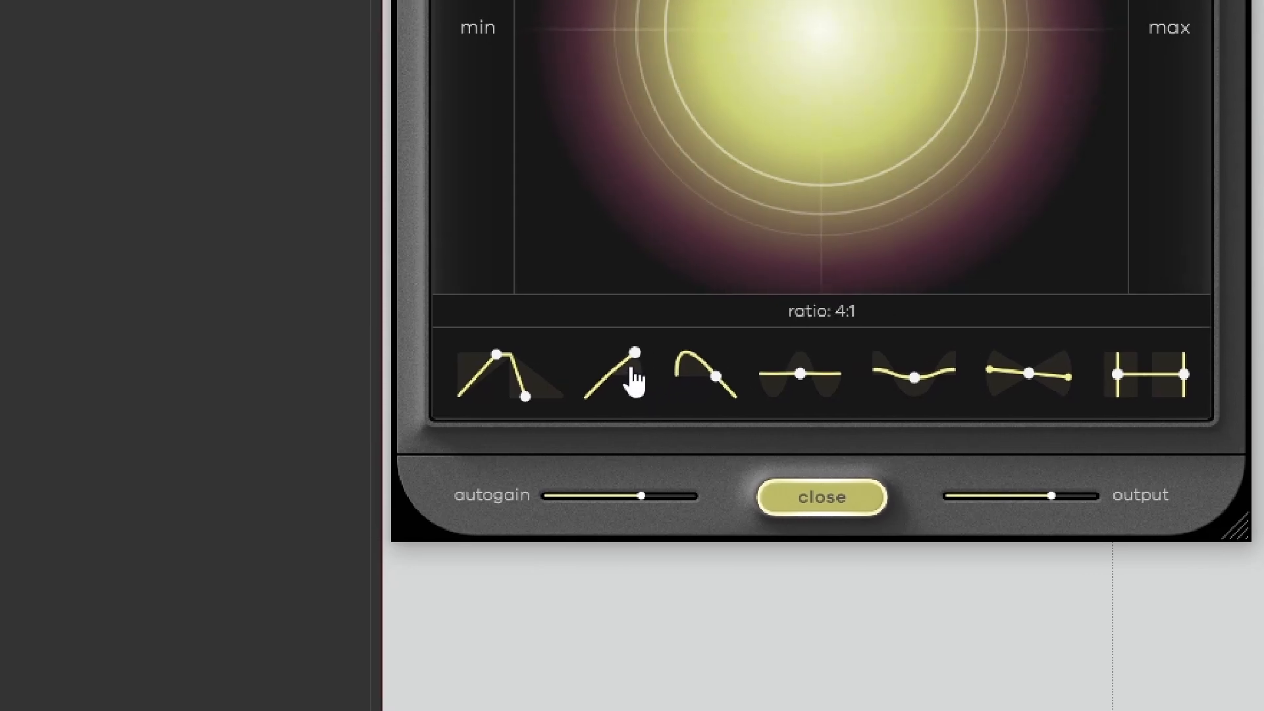
Raise the ratio, harmonics and shape amounts of IHNY-2 while the loop plays
left_click(571, 369)
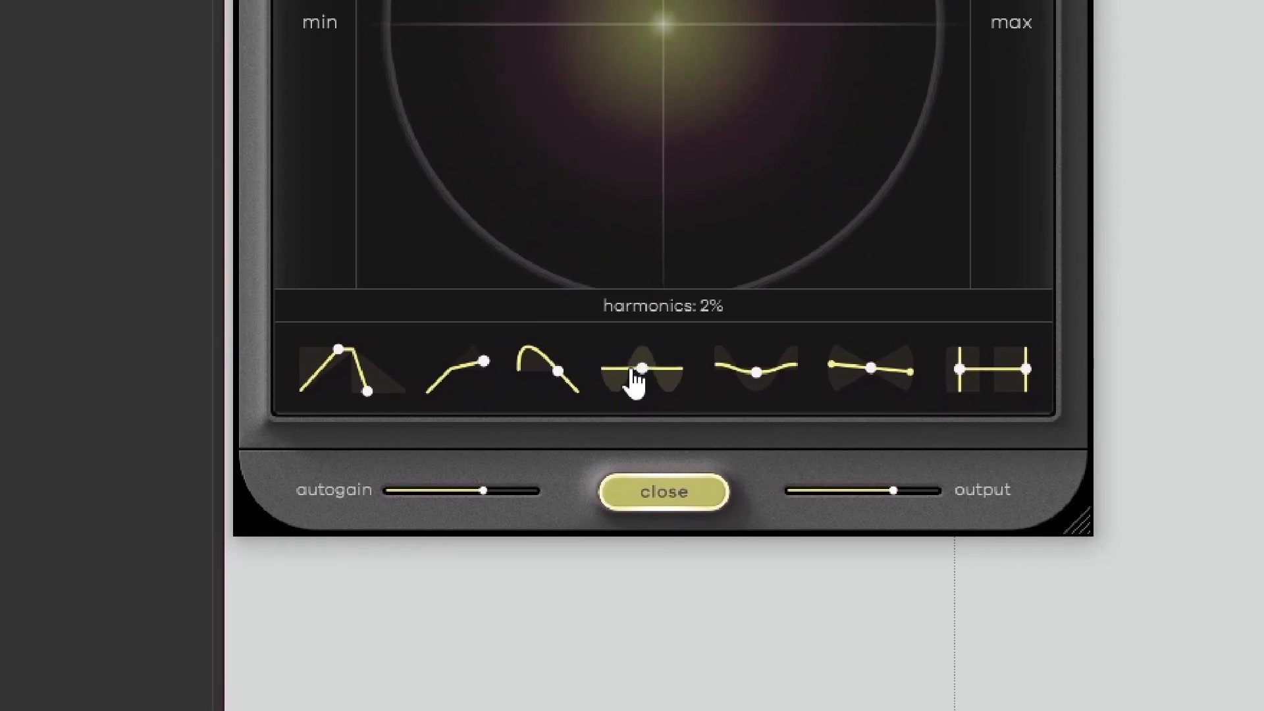
left_click_drag(643, 378, 643, 374)
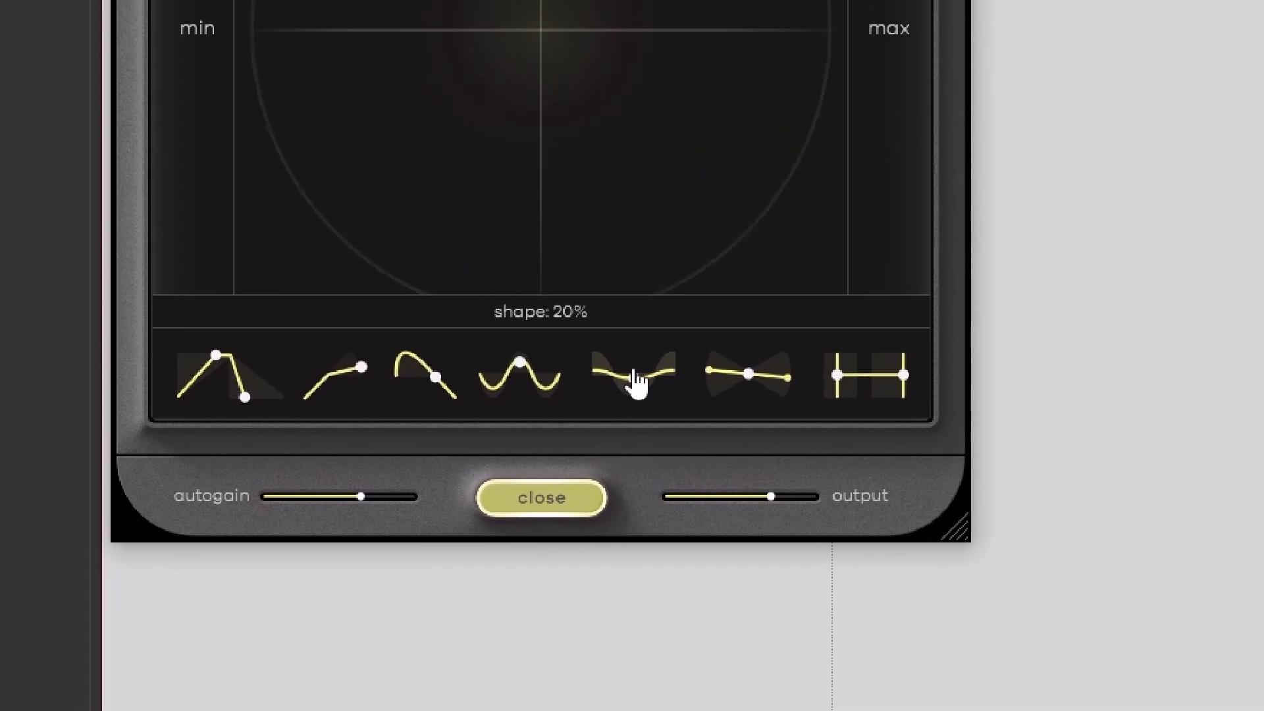
scroll(620, 380, "up", 4)
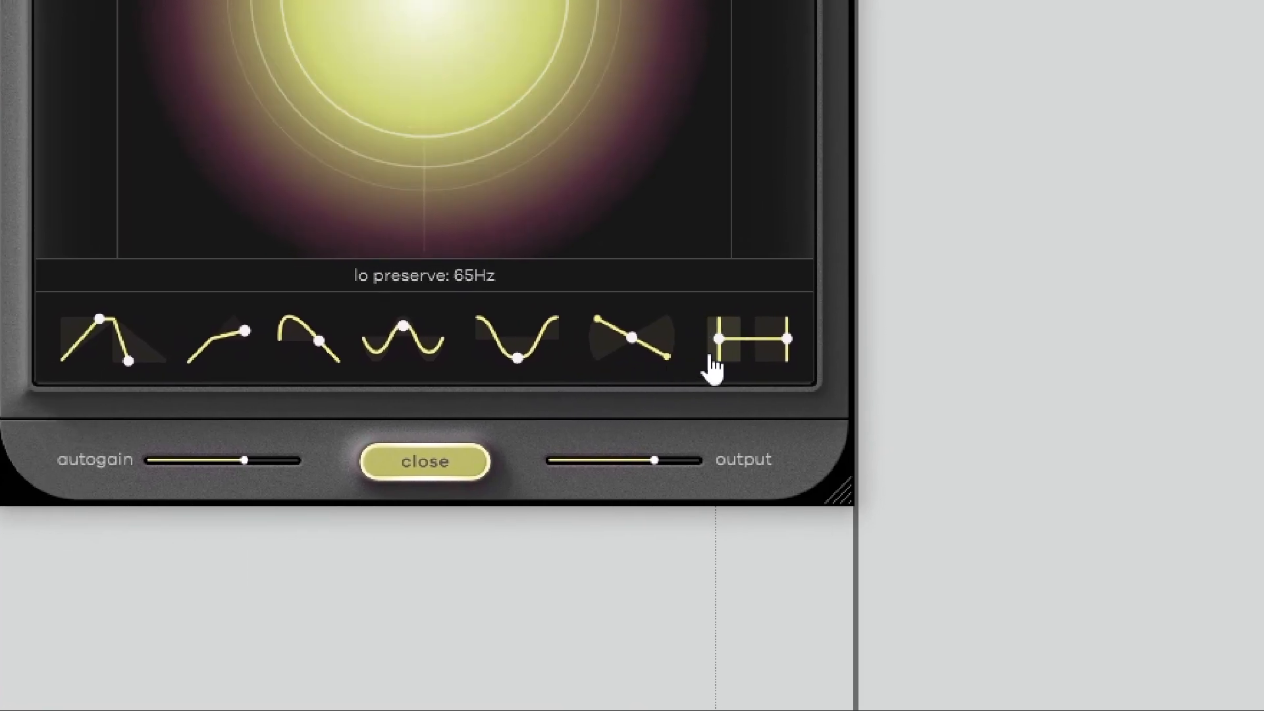
Raise lo preserve and audition hi preserve down to 635 Hz, settling on a moderately wide band between them
left_click_drag(709, 356, 446, 382)
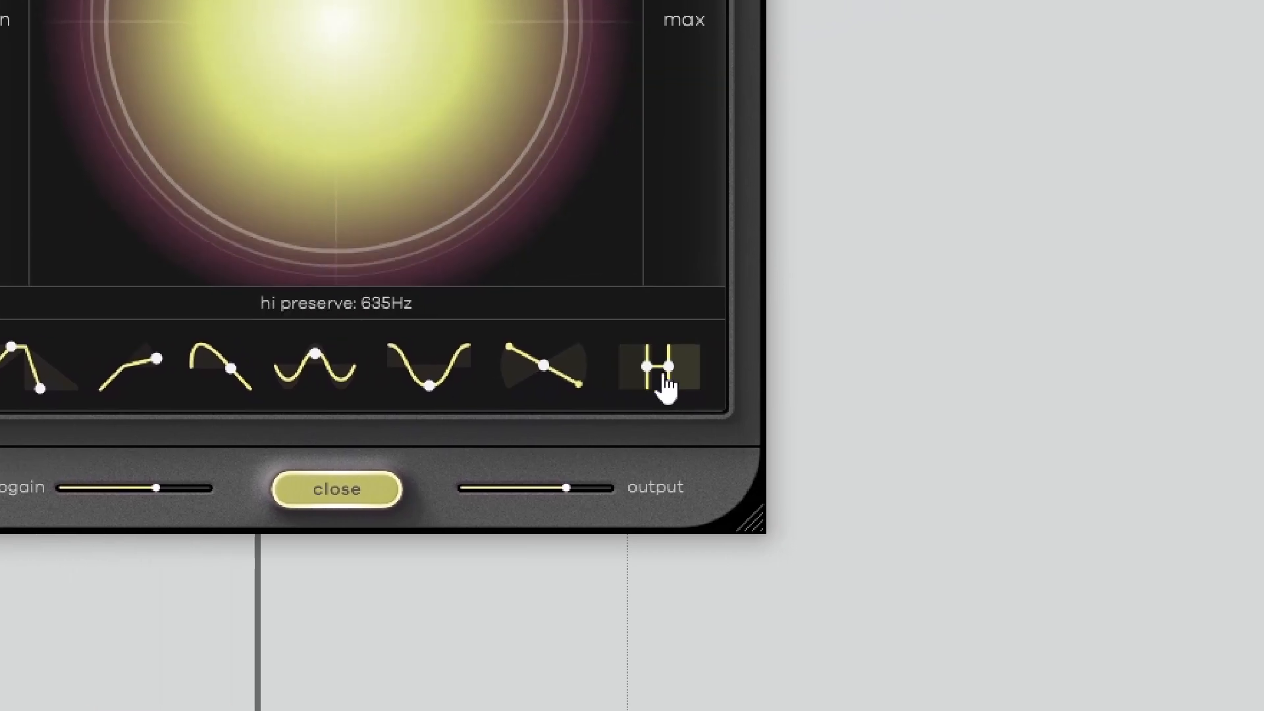
left_click_drag(679, 360, 734, 387)
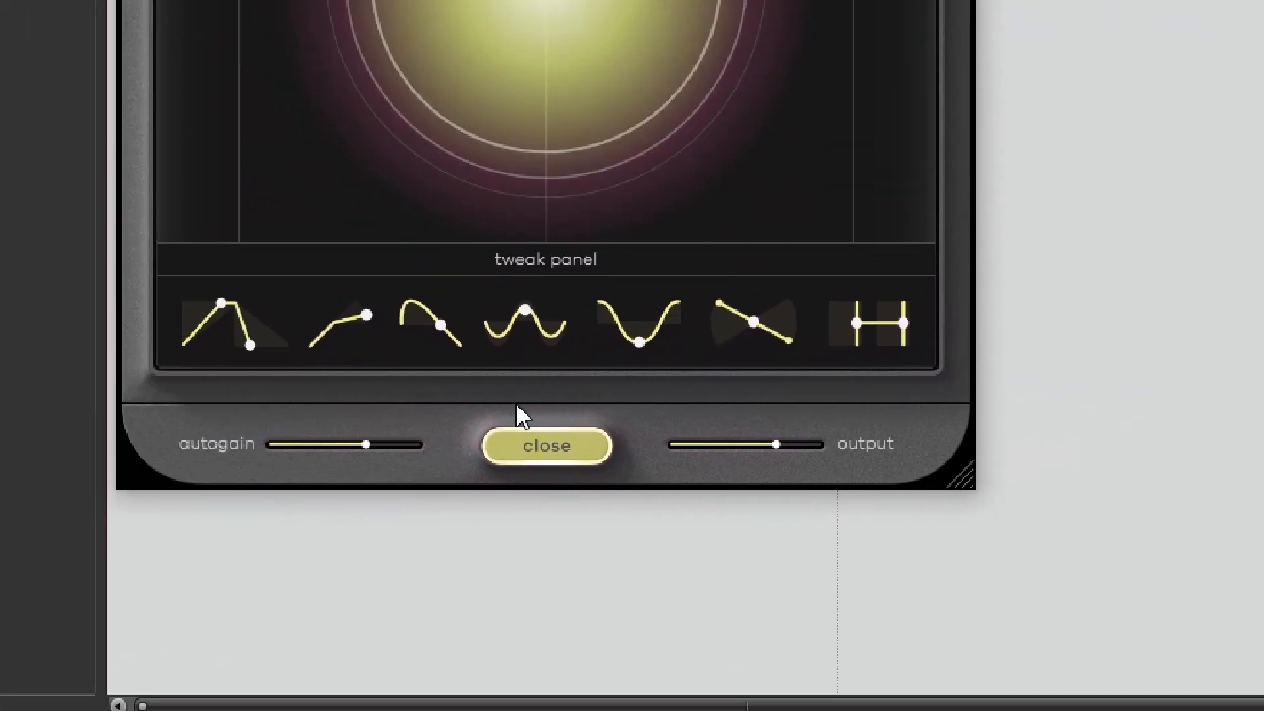
Audition the user presets drums bus 1, 2 and 3, drums kick 1 and 2, and drums overheads while the loop plays
key("space")
mouse_move(85, 460)
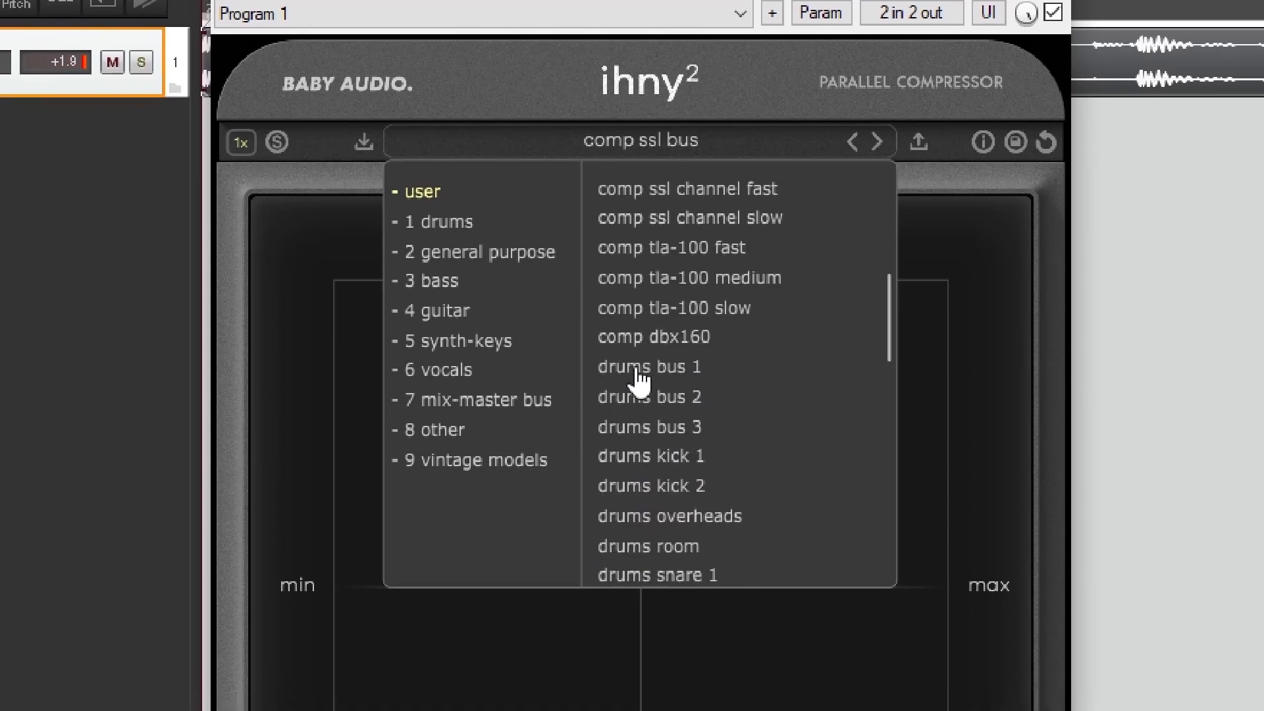
left_click(642, 337)
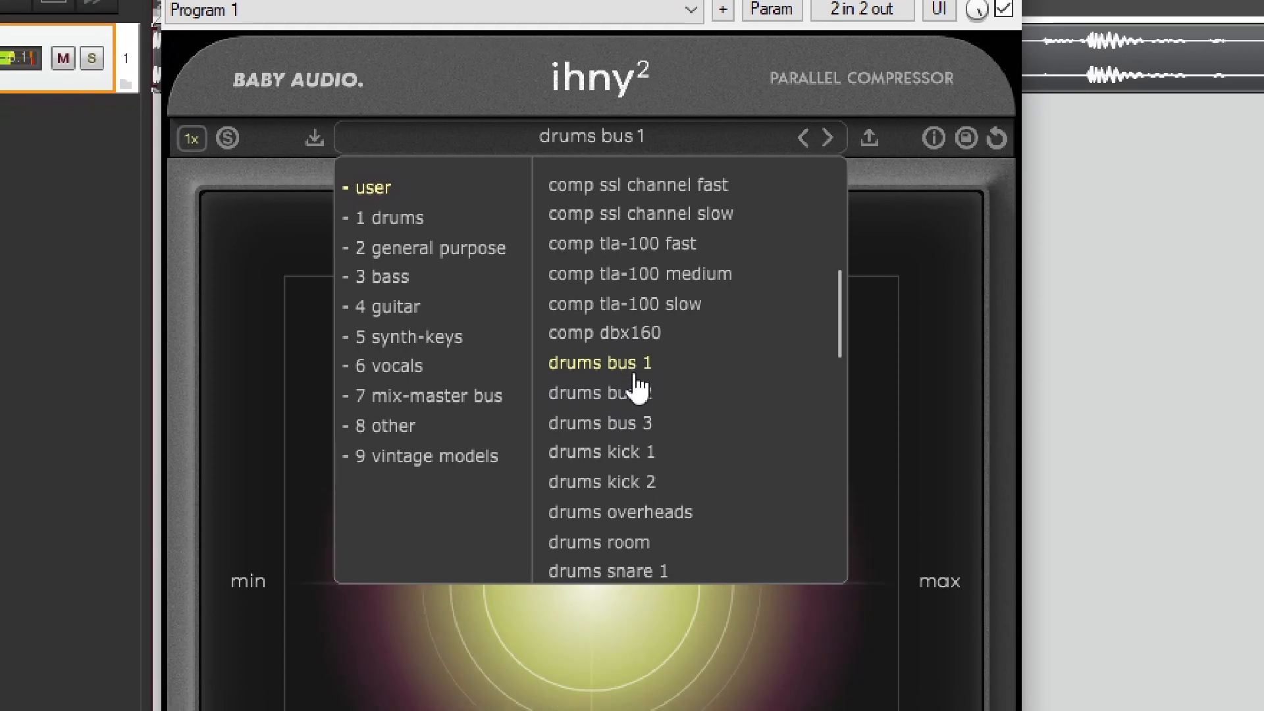
left_click(645, 368)
left_click(636, 394)
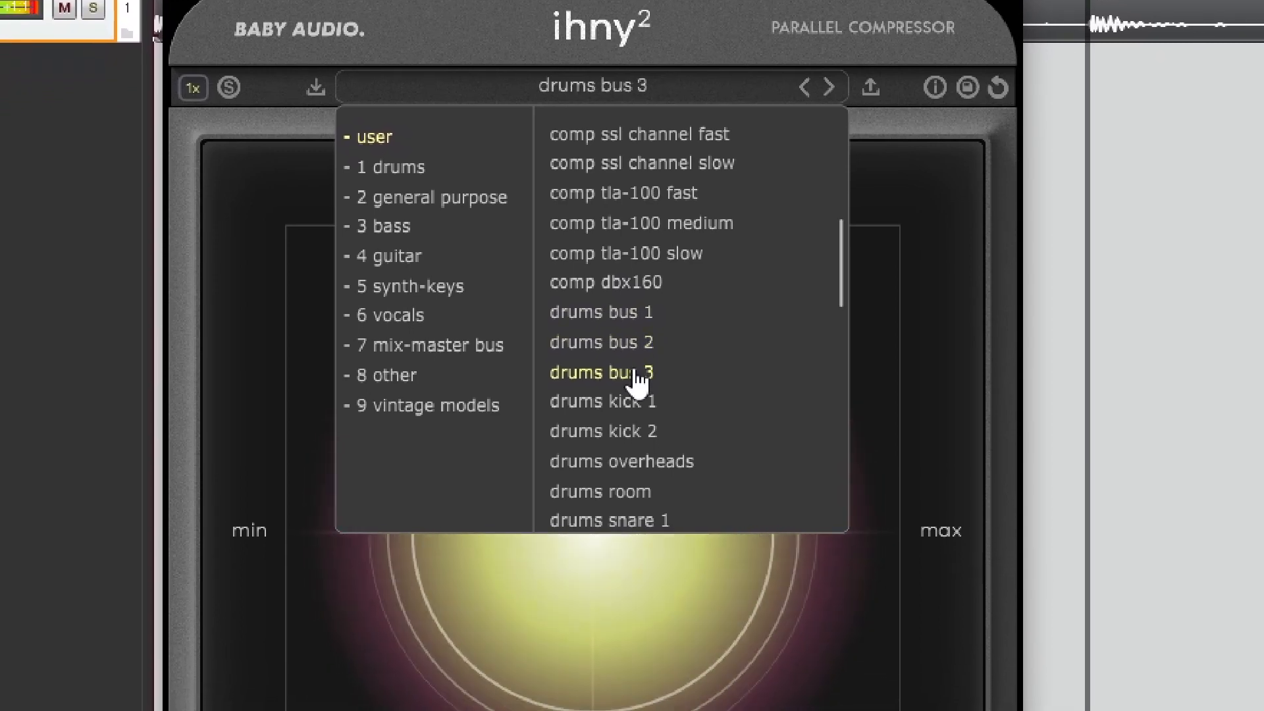
left_click(636, 382)
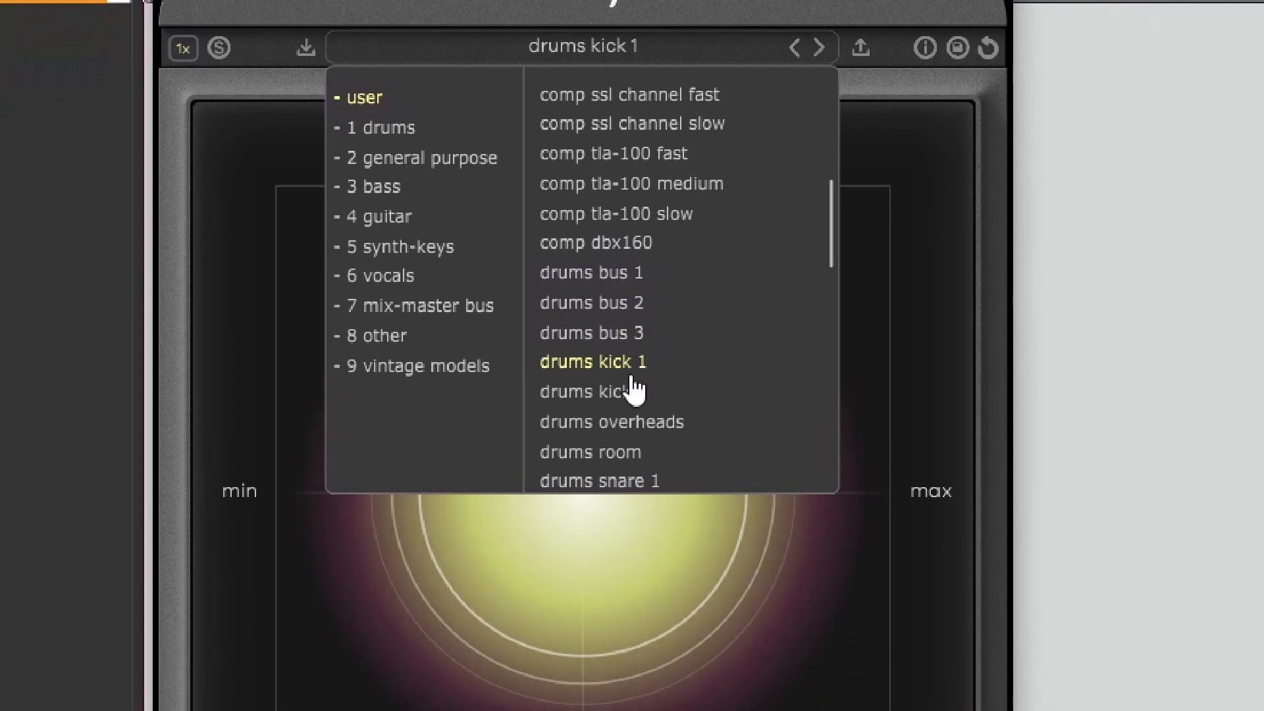
left_click(626, 421)
left_click(636, 399)
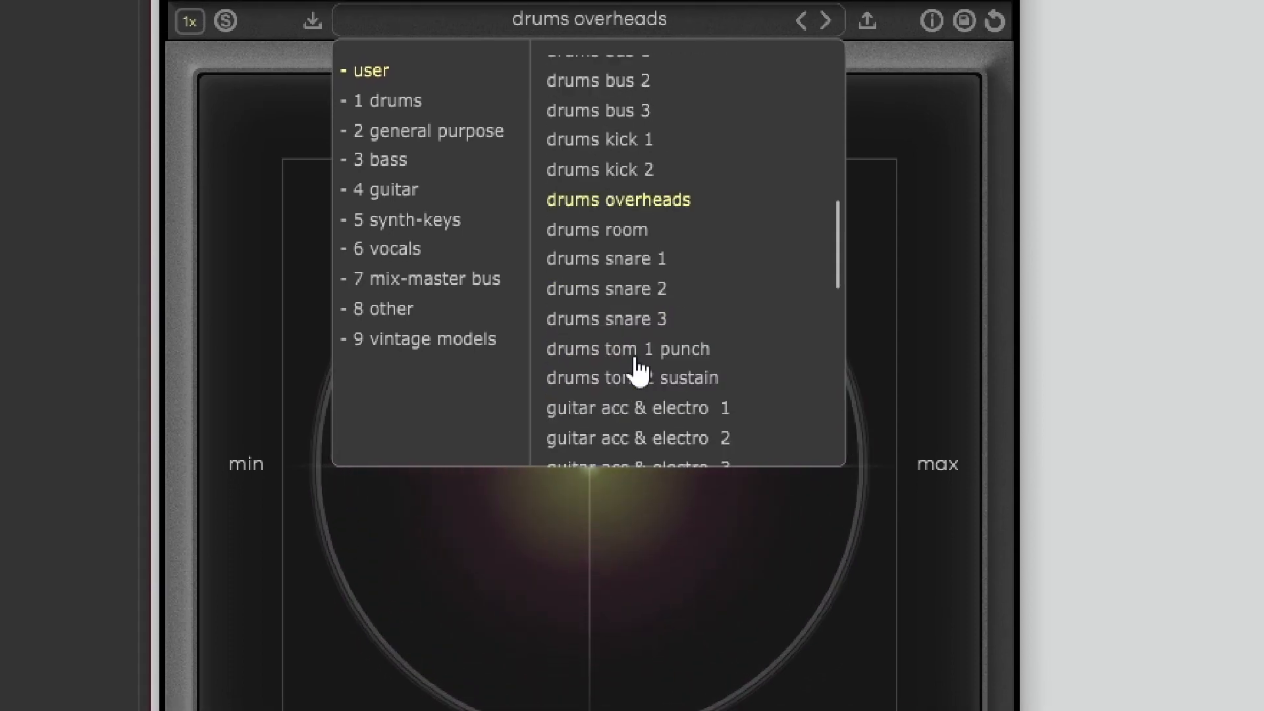
scroll(639, 382, "down", 2)
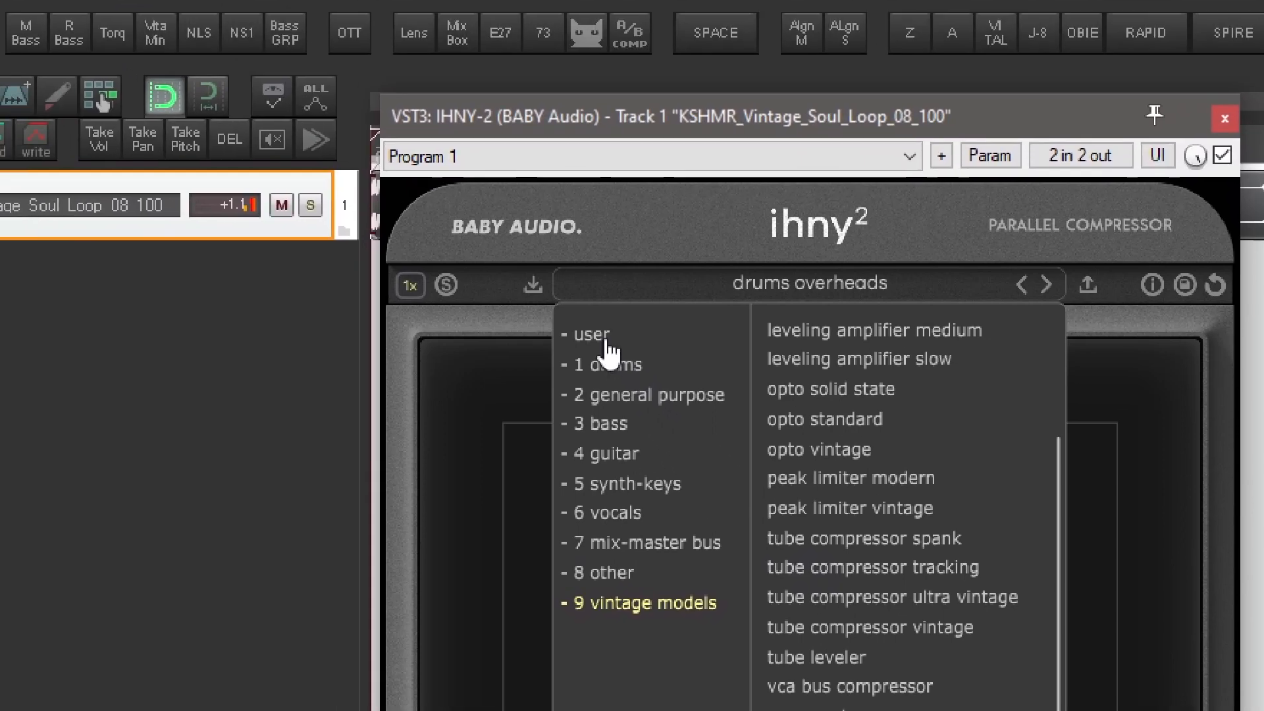
Remove the ihny-2 compressor from the drum loop track and increase the track's height
left_click(409, 144)
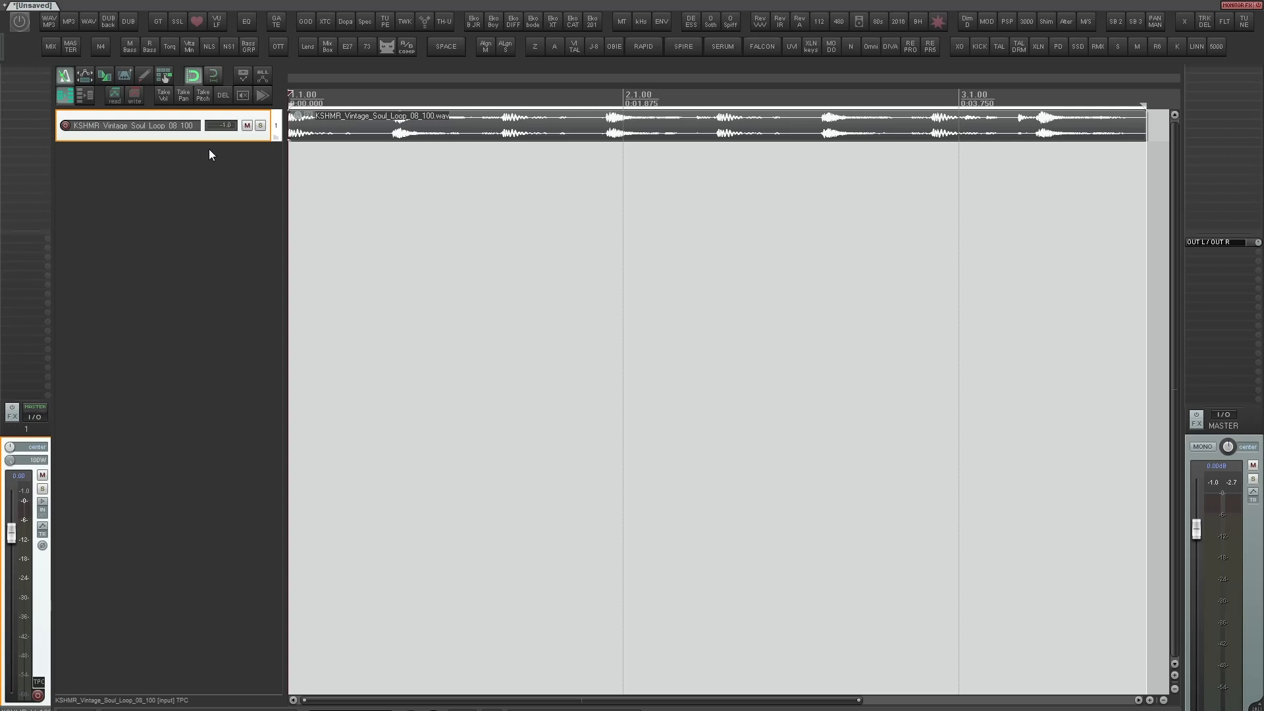
left_click_drag(207, 141, 212, 202)
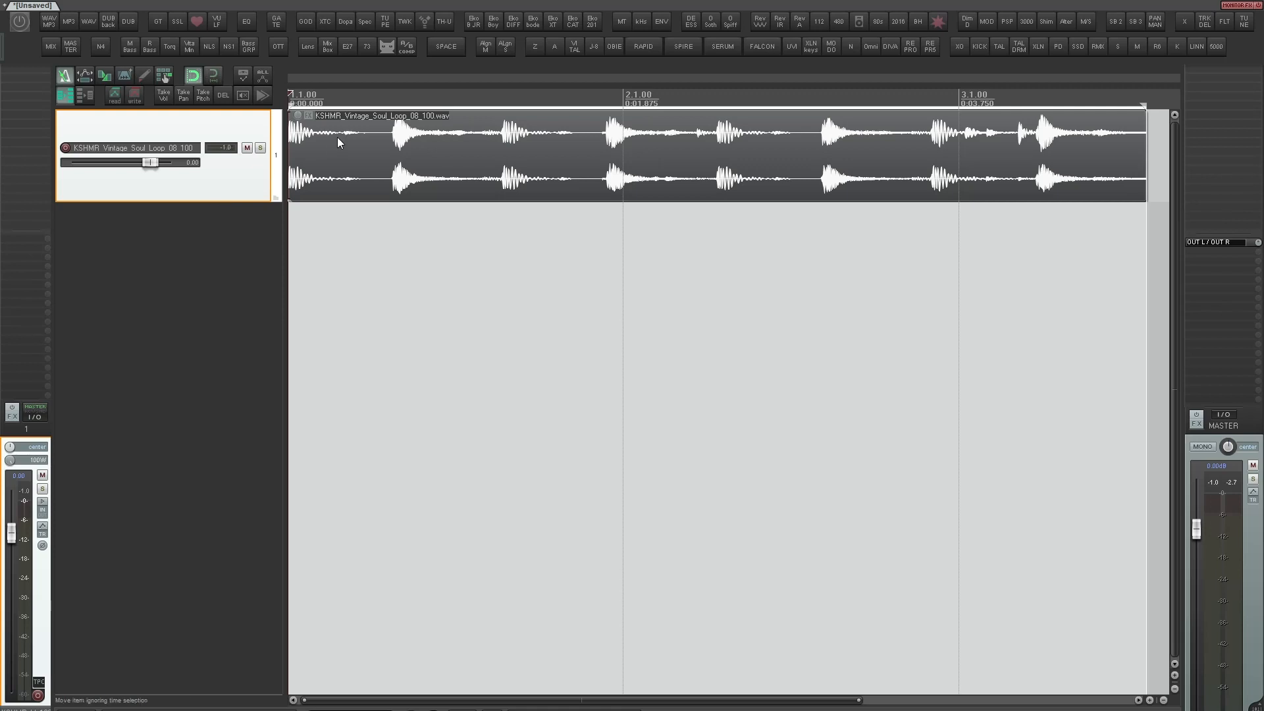
Insert the Spice Rack plugin on the KSHMR_Vintage_Soul_Loop_08_100 track and enlarge its window
left_click(440, 45)
left_click_drag(434, 123, 700, 125)
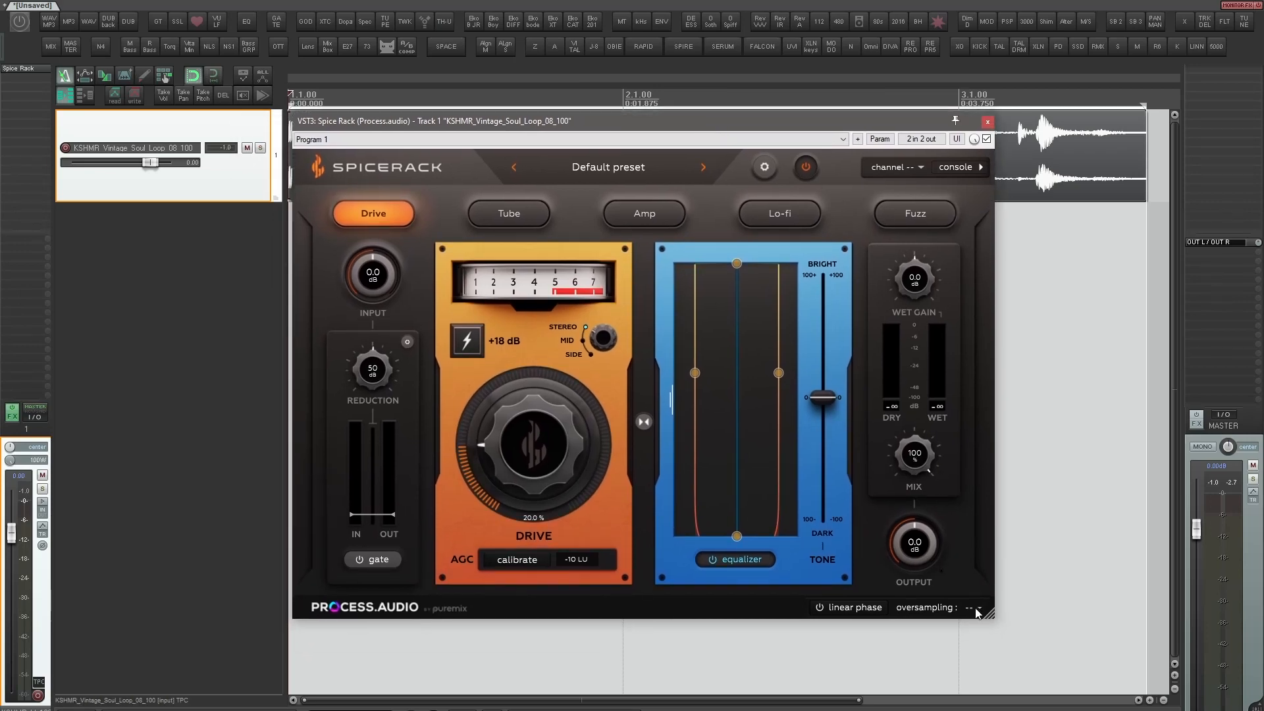
left_click_drag(990, 614, 1097, 684)
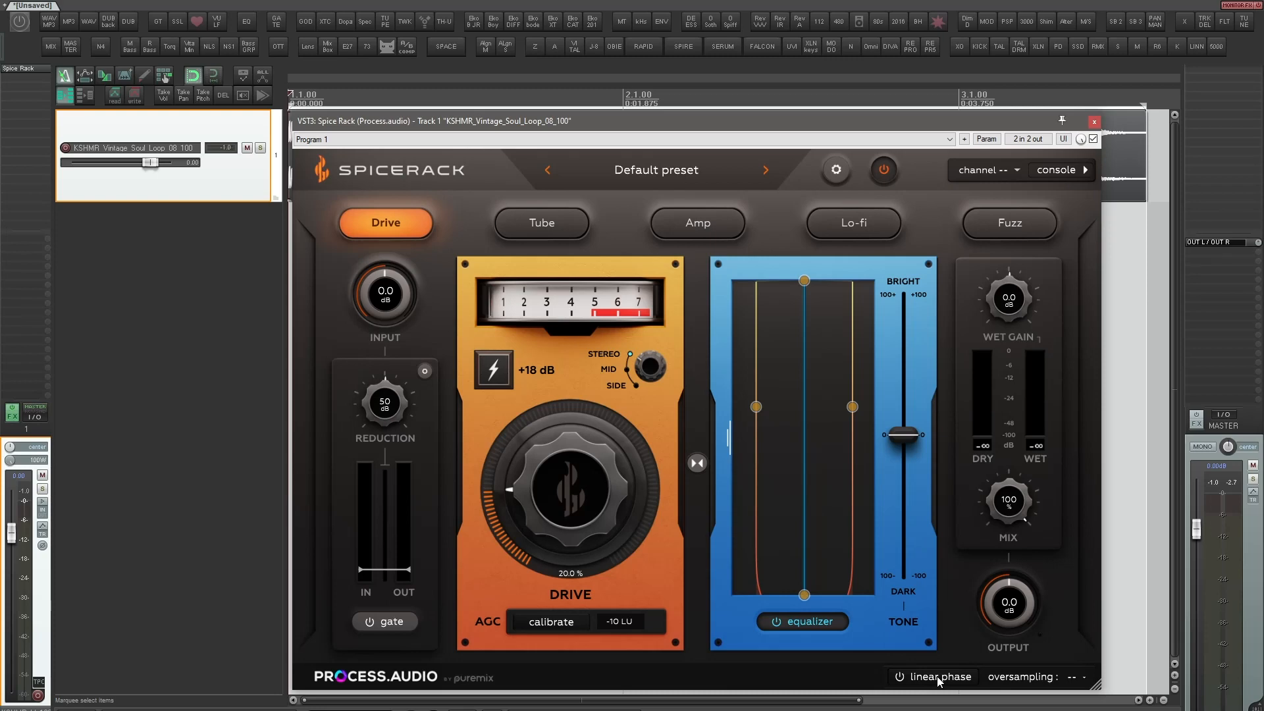
View the available oversampling factors in Spice Rack without choosing one
left_click(1072, 678)
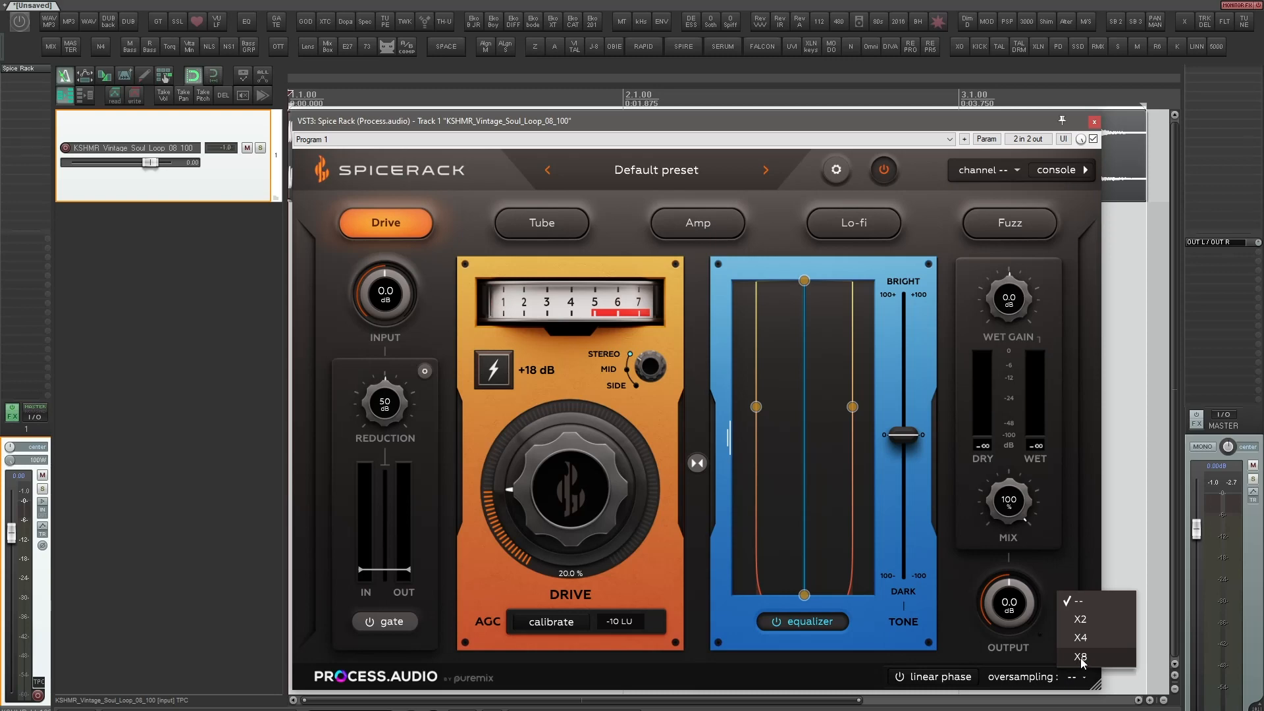
left_click(1041, 657)
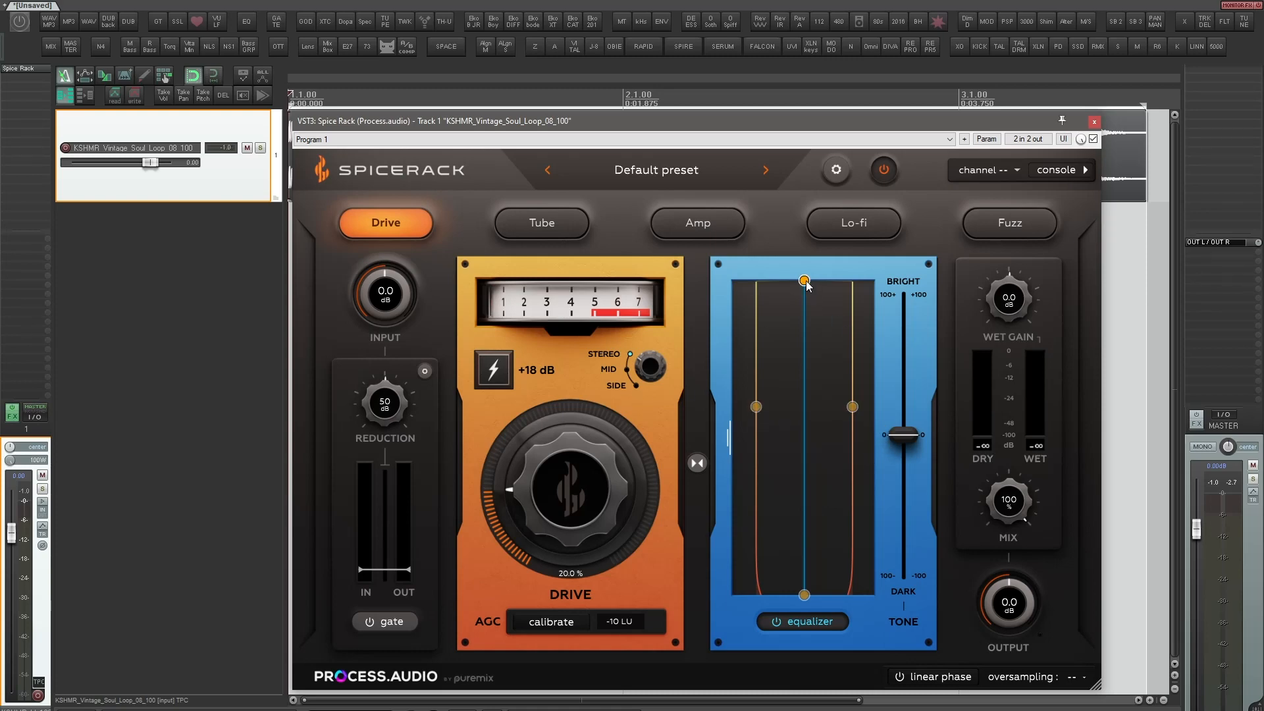
Try the equalizer's high-cut and low-cut nodes, and set the mid band to -7.4 dB at 590 Hz
left_click_drag(806, 282, 796, 258)
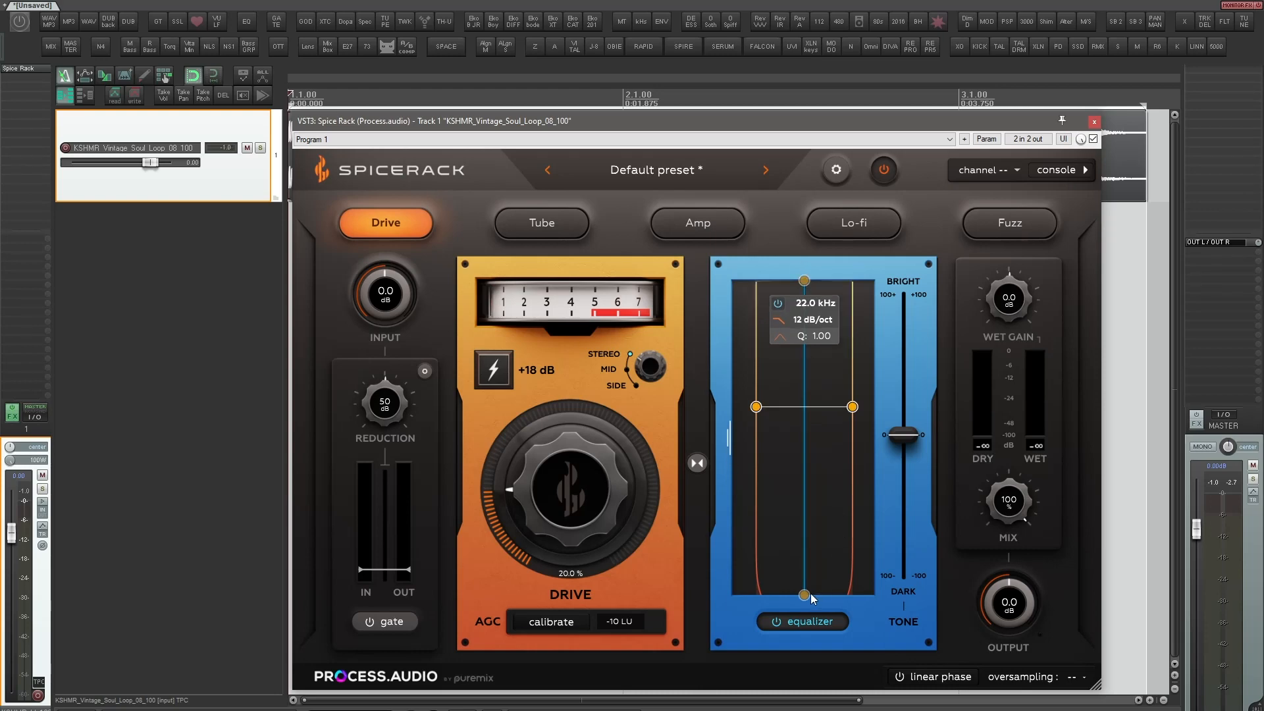
mouse_move(804, 595)
left_mouse_down()
mouse_move(804, 514)
mouse_move(804, 595)
left_mouse_up()
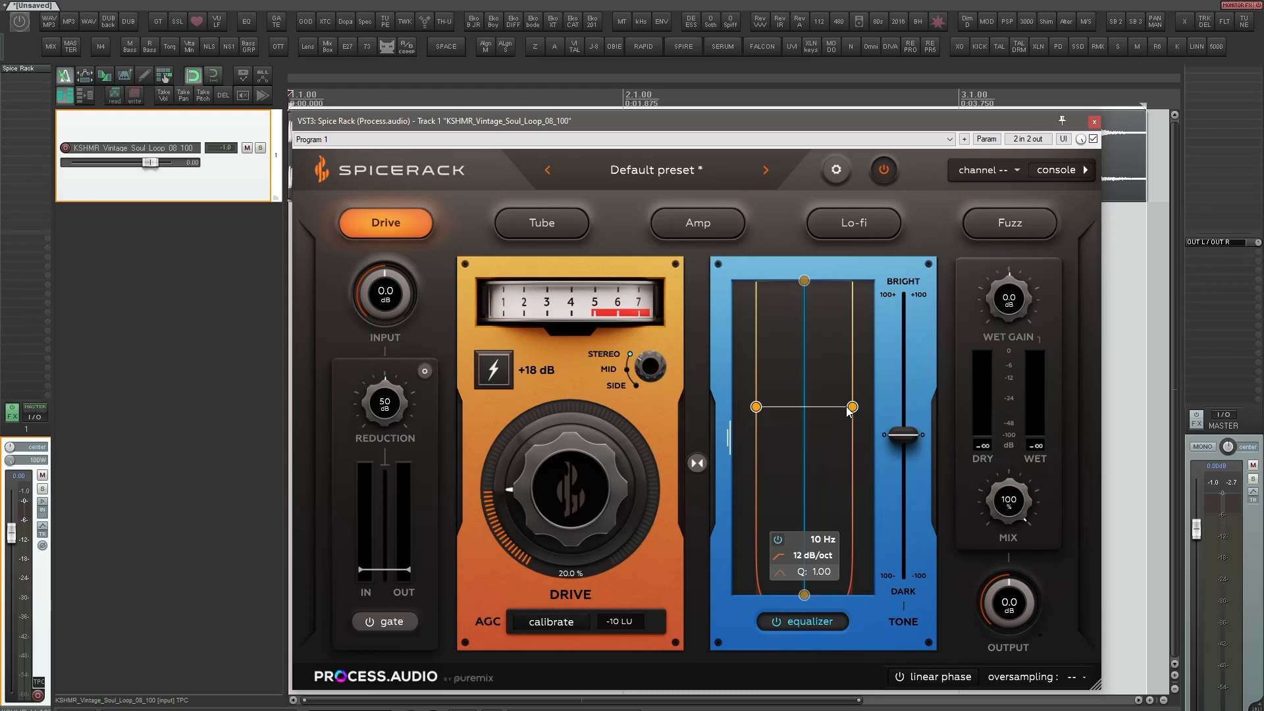
left_click_drag(835, 439, 903, 456)
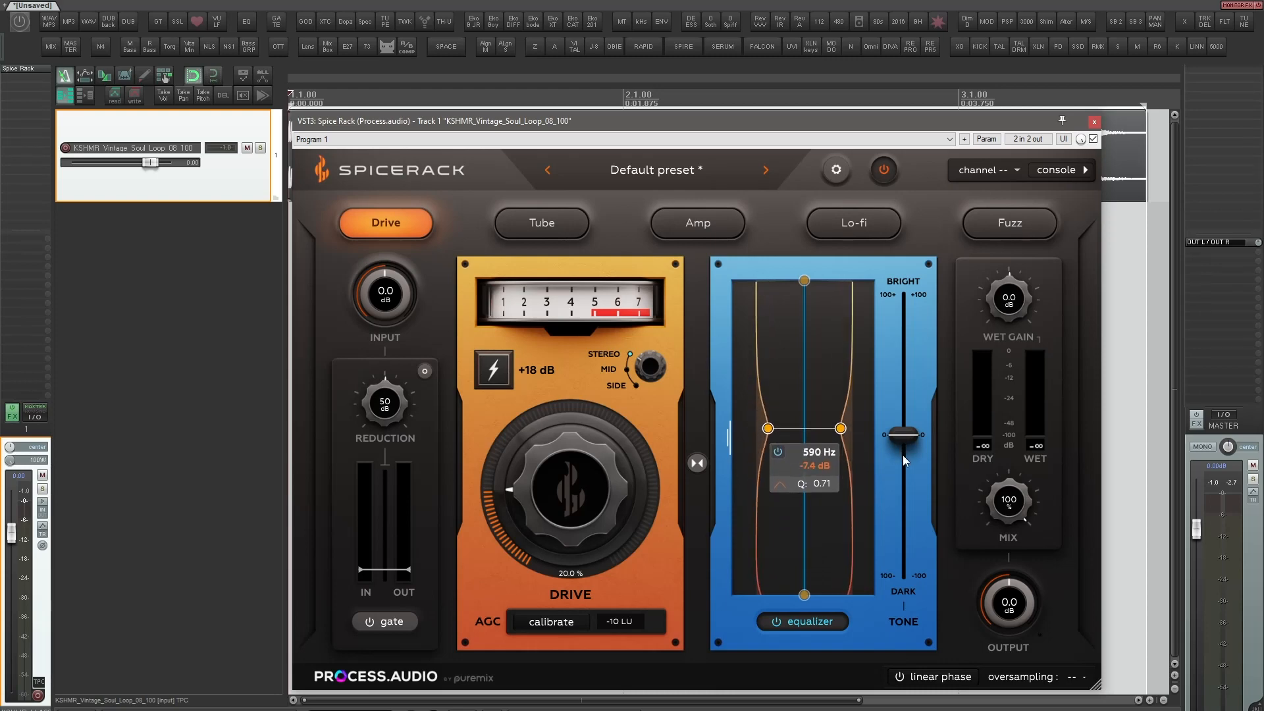
Try the Tone setting at -100 % dark and on the bright side, and return it close to its centre
left_click_drag(904, 527, 907, 593)
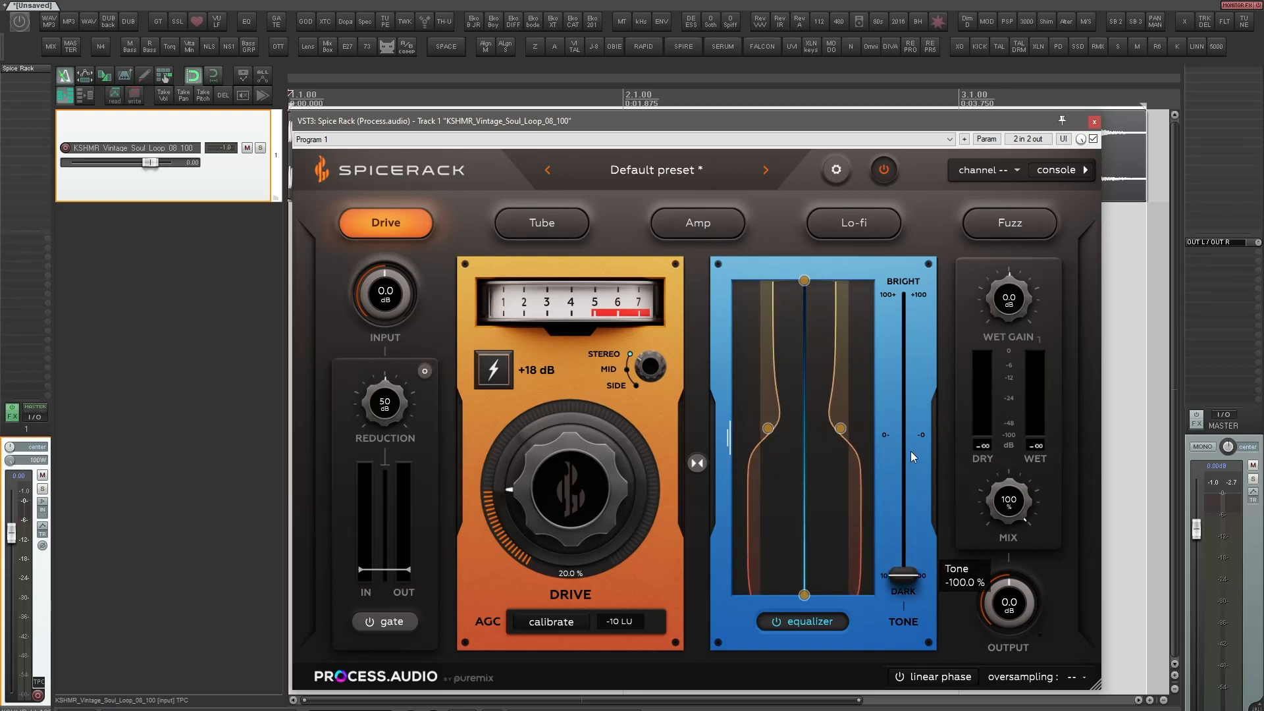
left_click_drag(906, 411, 903, 372)
left_click_drag(911, 416, 899, 436)
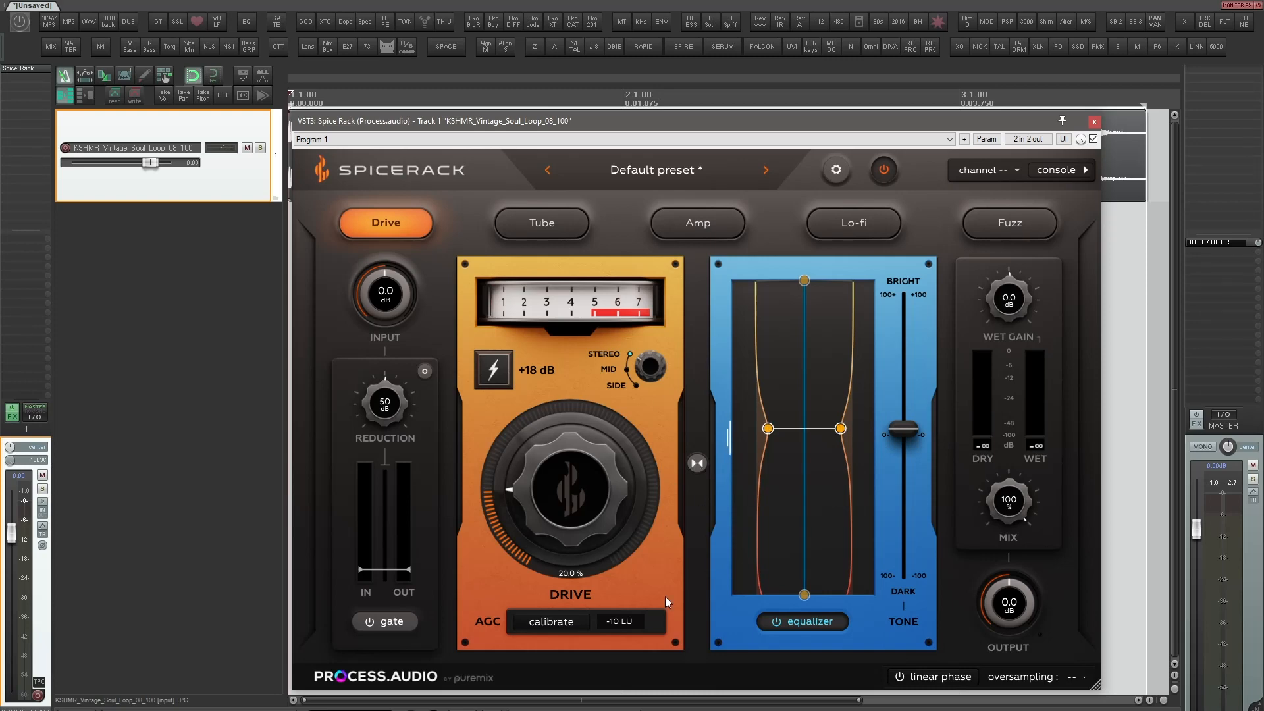
Assign this Spice Rack instance to channel 1, inspect channel 1 in the console remote, and hide the console
left_click(557, 623)
left_click(1062, 169)
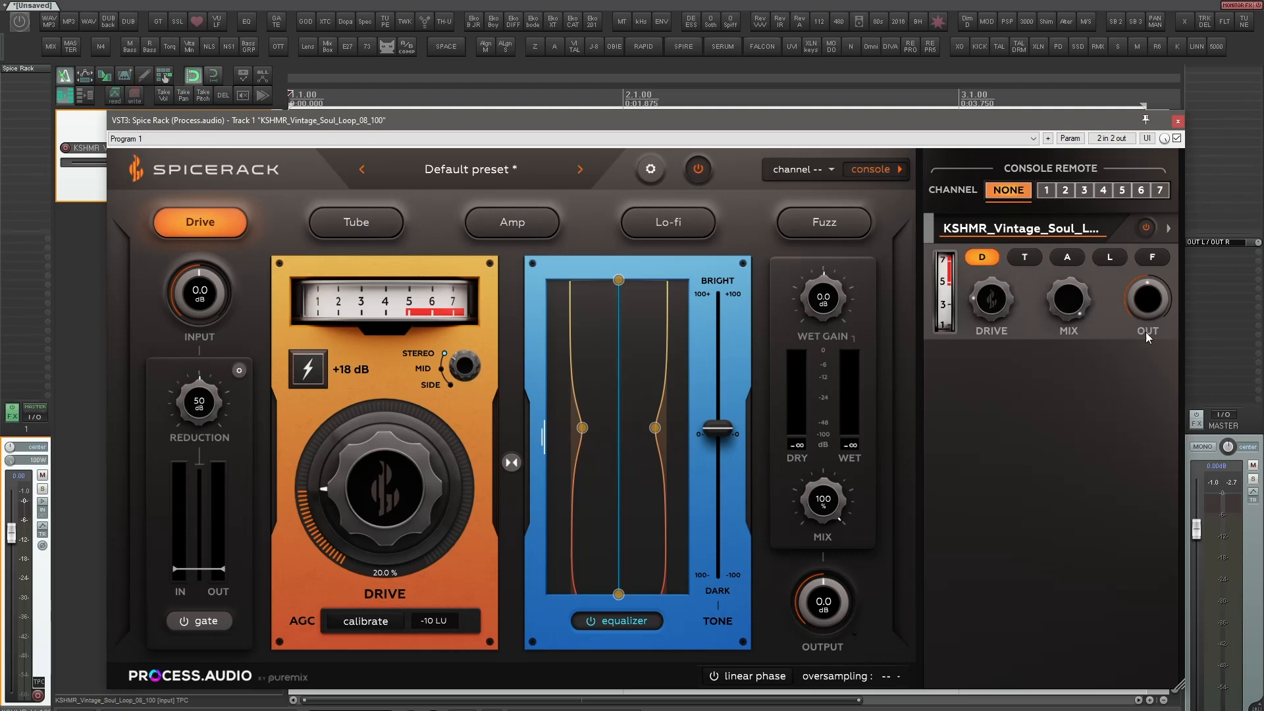
left_click(835, 168)
left_click(810, 211)
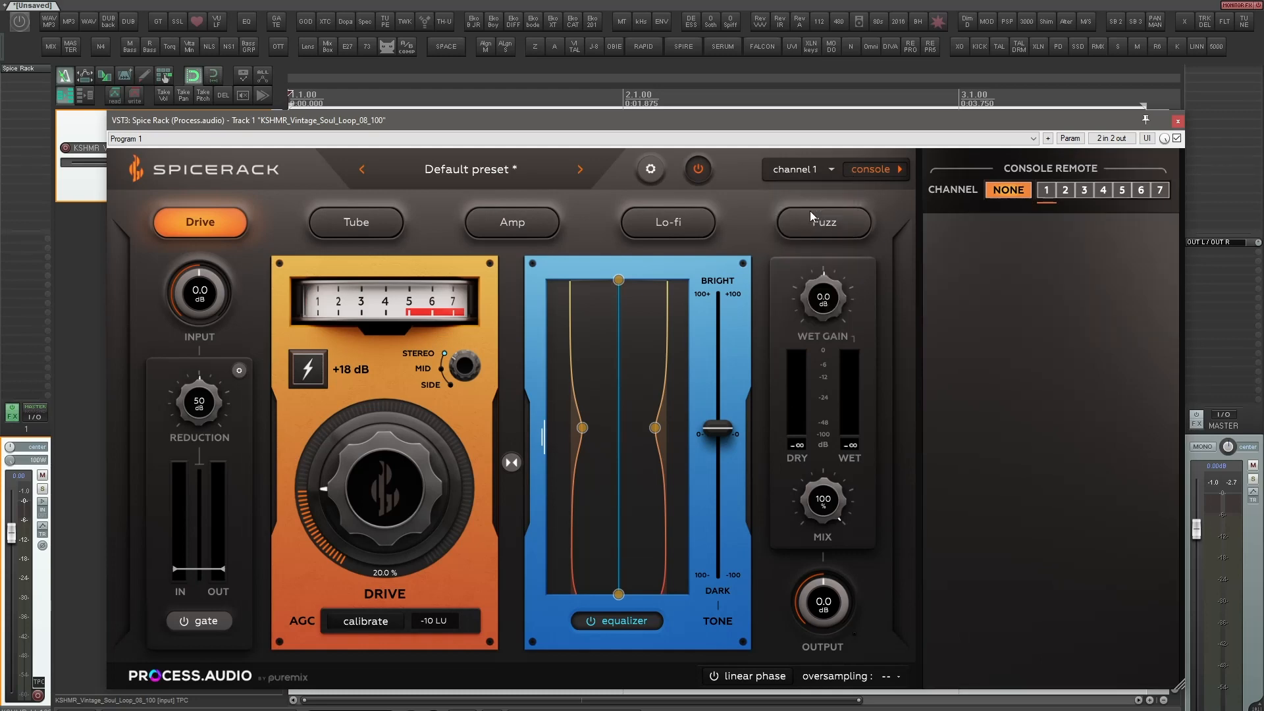
left_click(1046, 190)
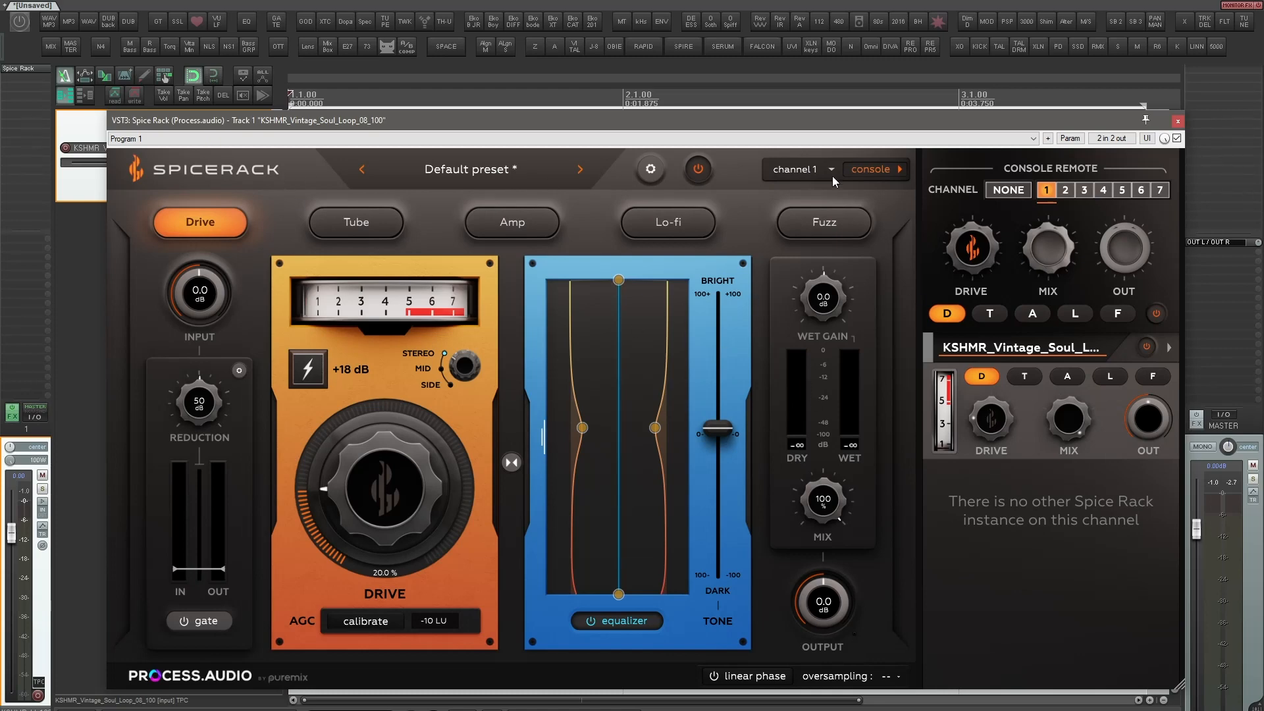
left_click(876, 170)
left_click_drag(827, 123, 1029, 123)
Play the loop while raising Drive to 43 % and enabling the +18 dB boost
key("space")
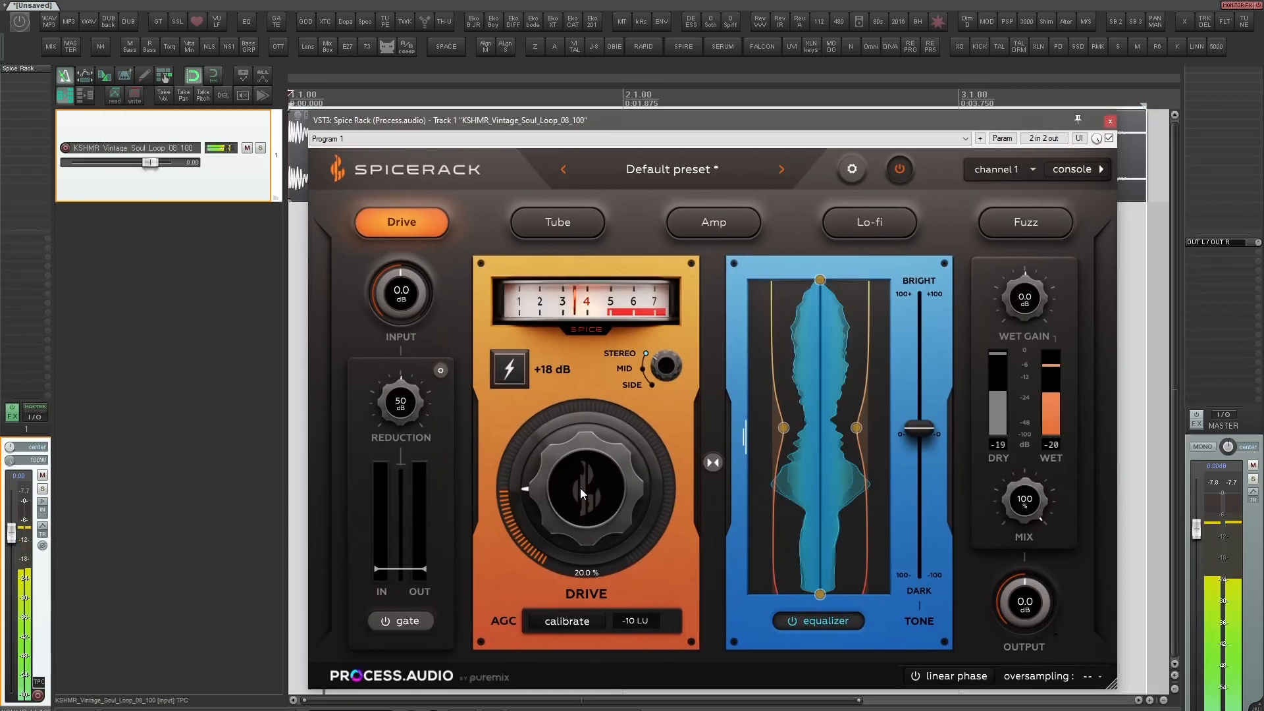
left_click_drag(579, 488, 575, 462)
left_click(505, 371)
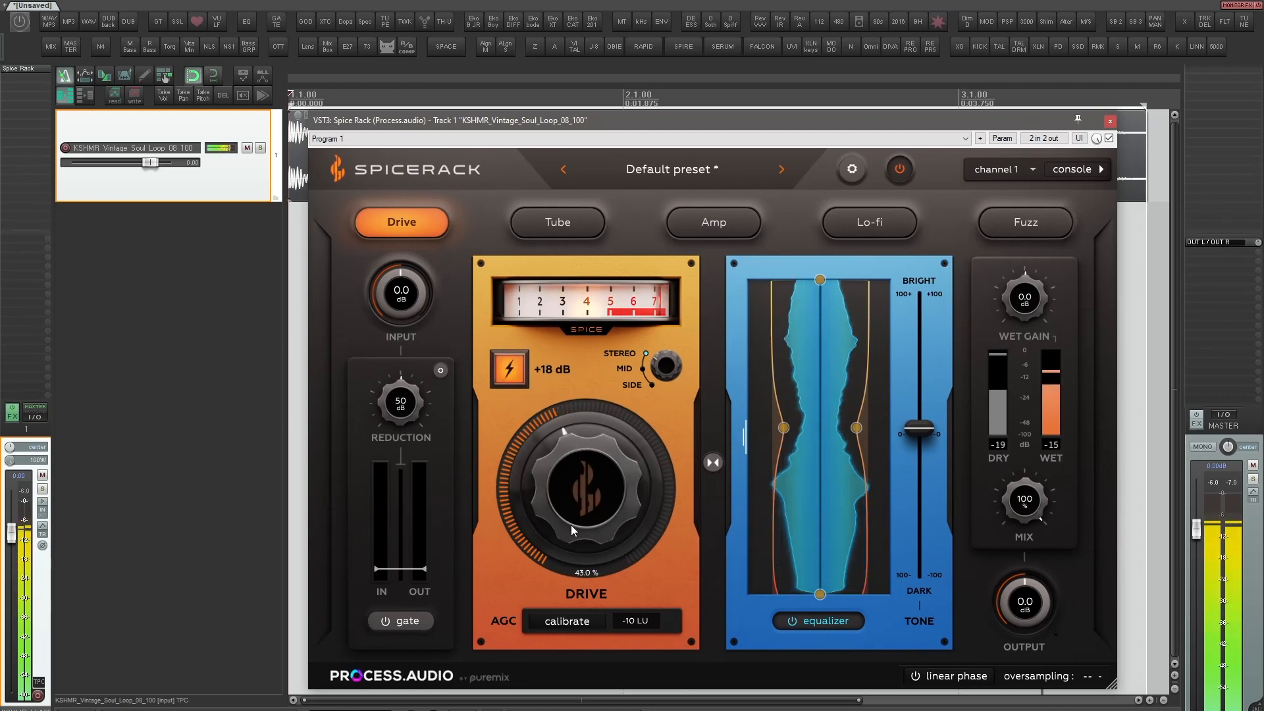
key("space")
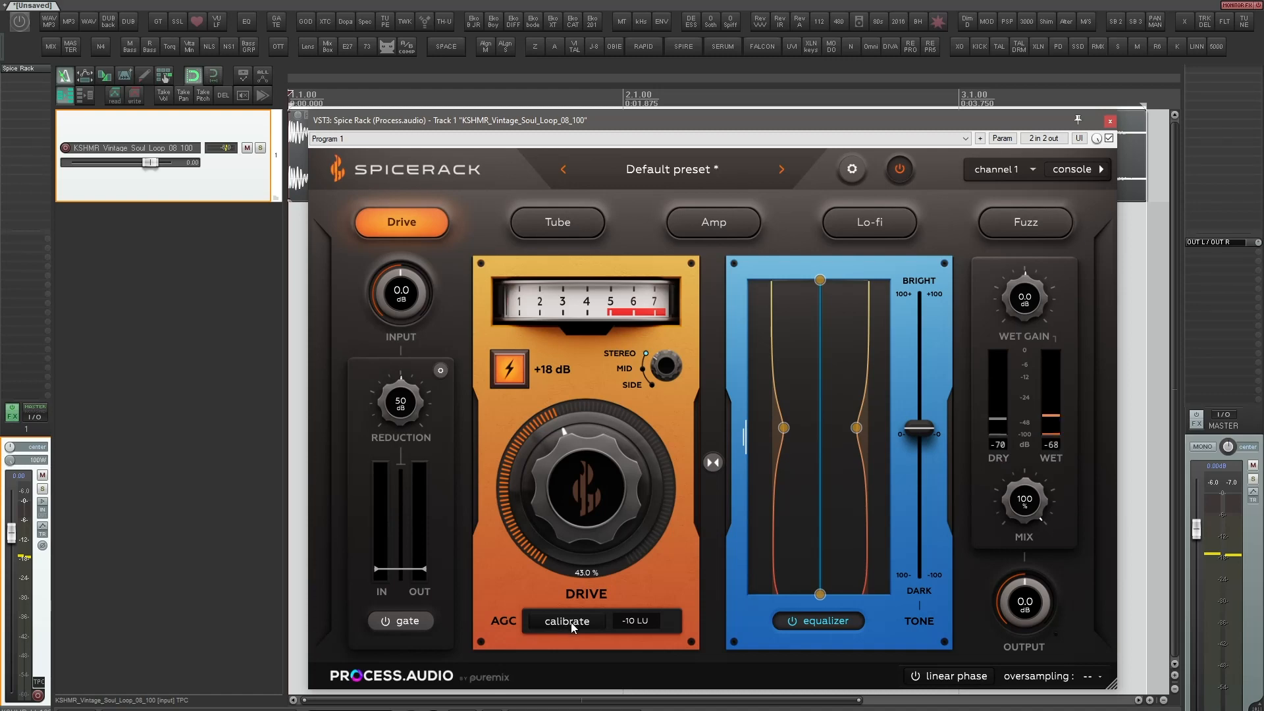
Calibrate the automatic gain control to the playing loop's level and stop playback
left_click(571, 624)
key("space")
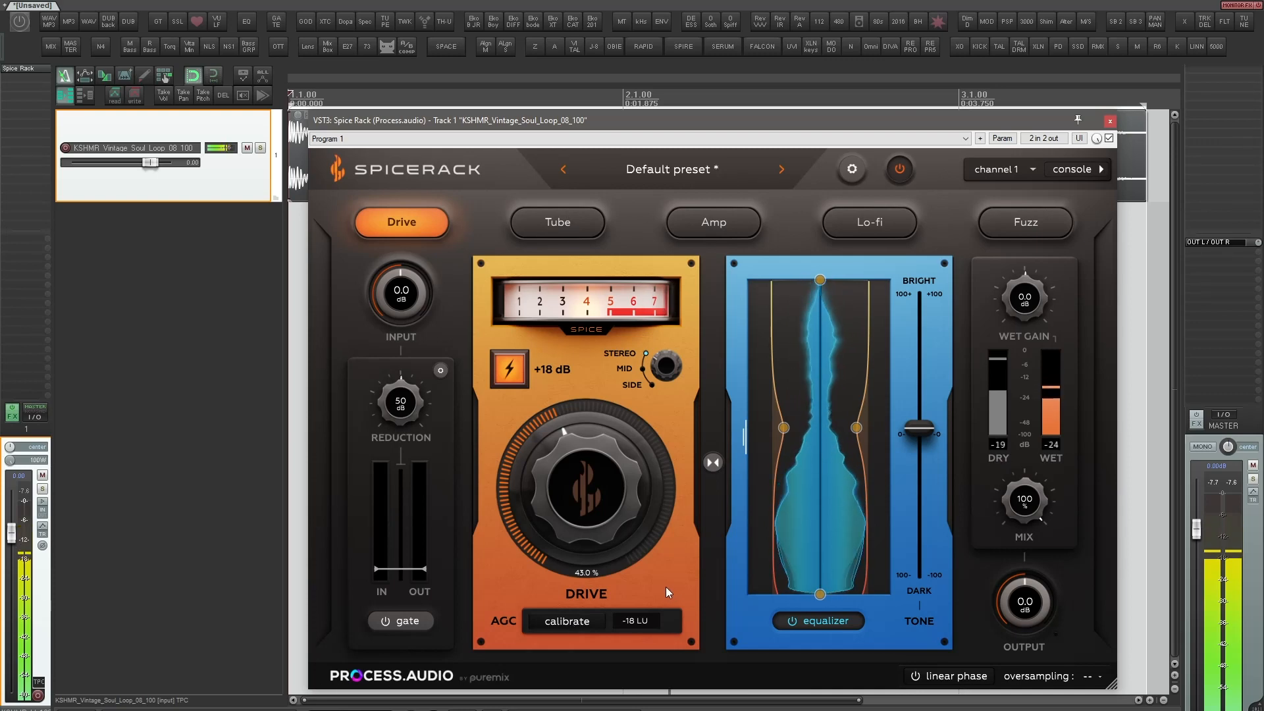
key("space")
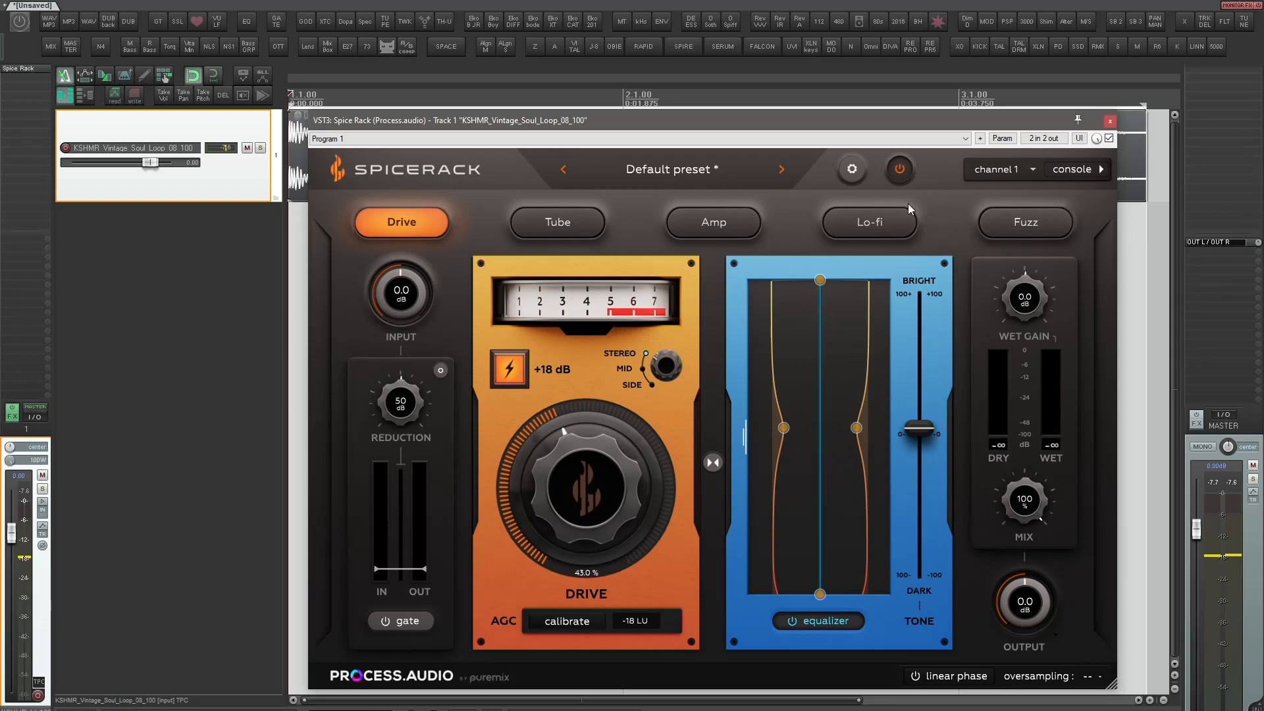
Switch off the Spice Rack equalizer while the loop plays and listen to the result
key("space")
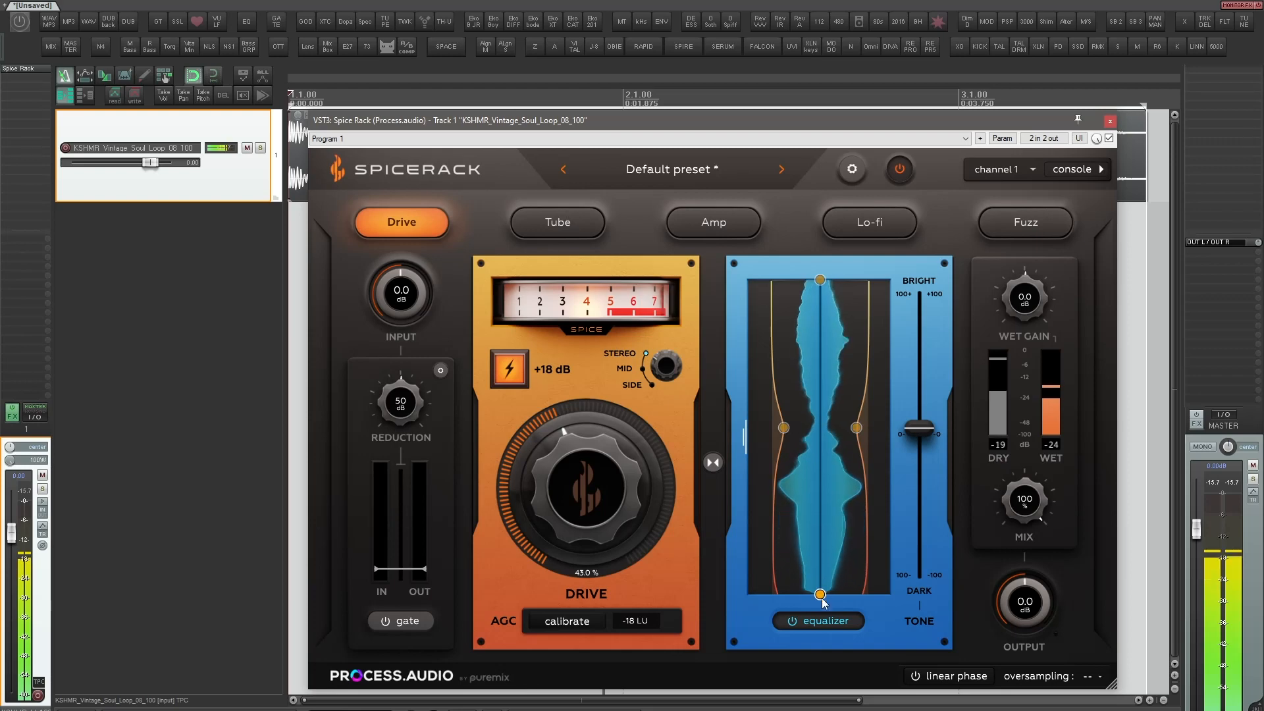
left_click(822, 621)
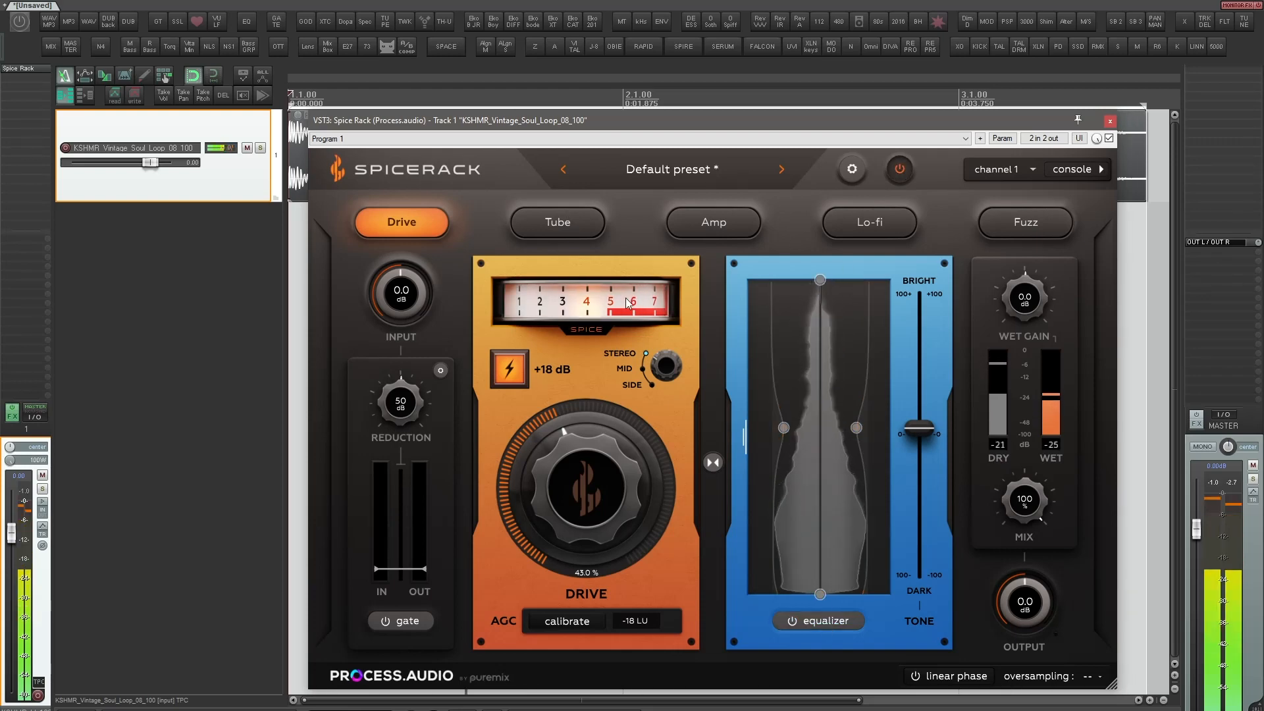
key("space")
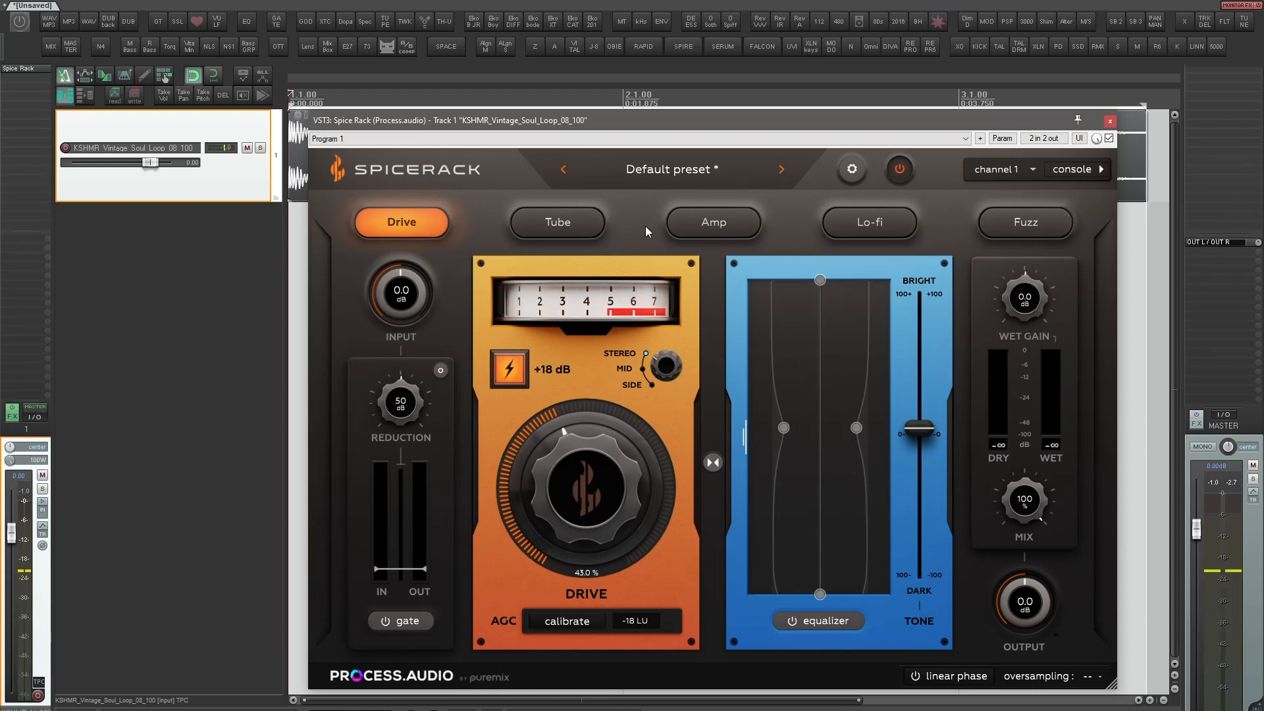
Play the loop and audition the Tube, Drive, Amp, Lo-fi and Fuzz saturation modes
left_click(558, 224)
key("space")
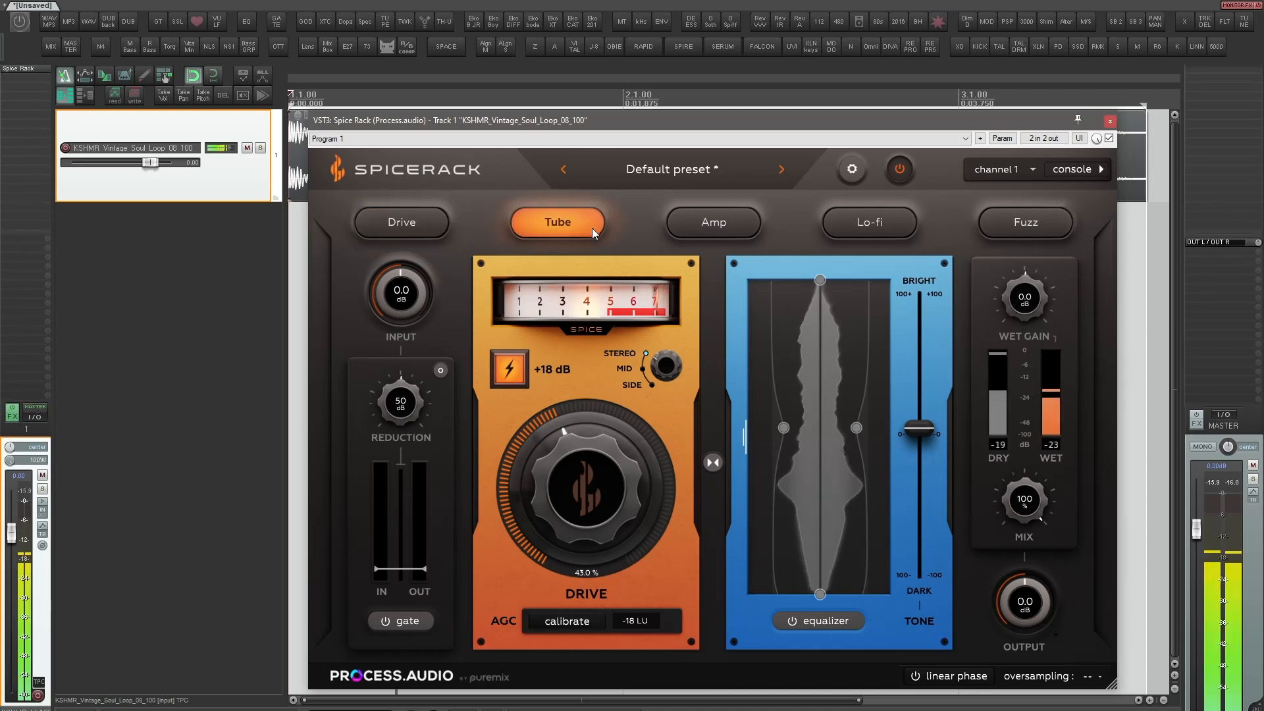
left_click(421, 227)
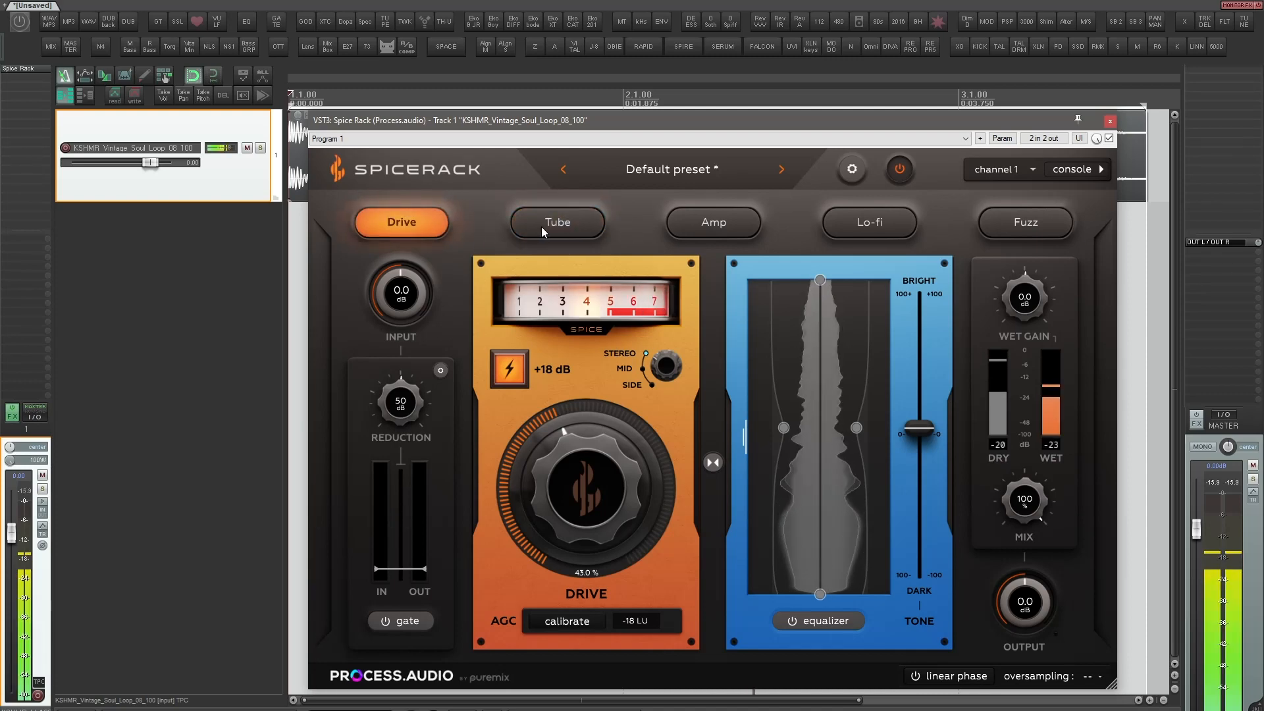
left_click(563, 222)
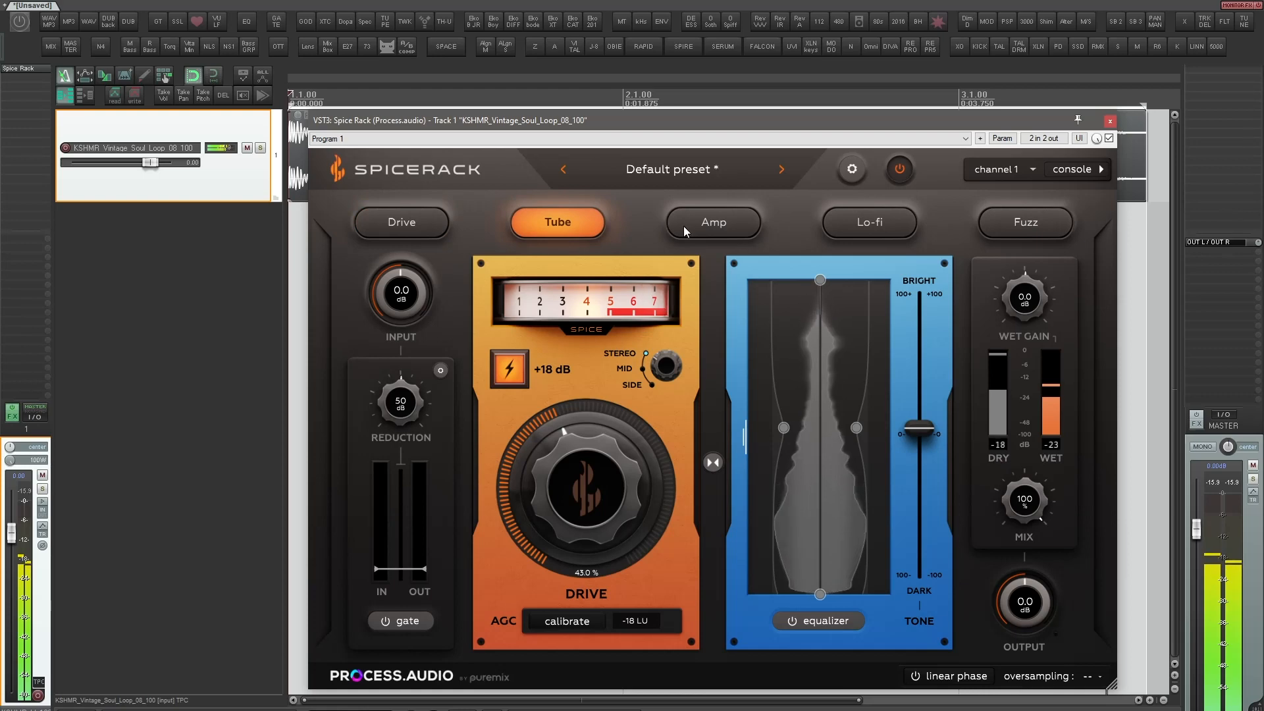
left_click(711, 227)
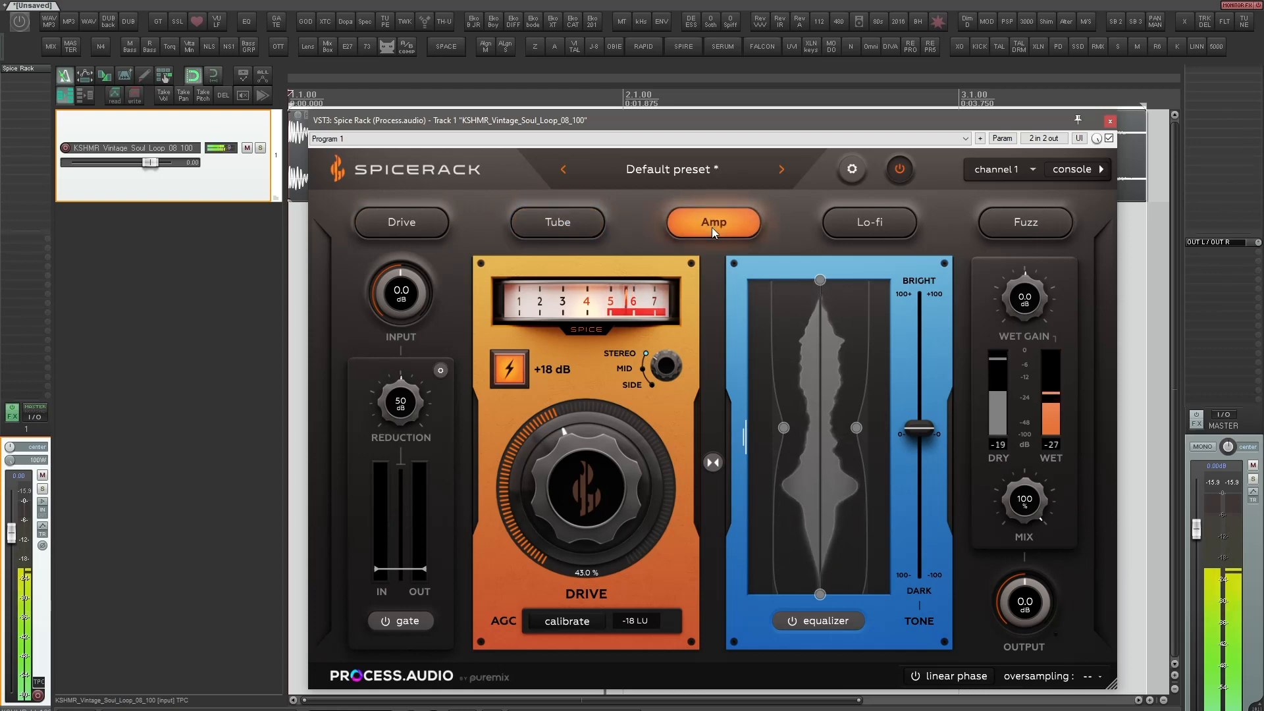
left_click(870, 227)
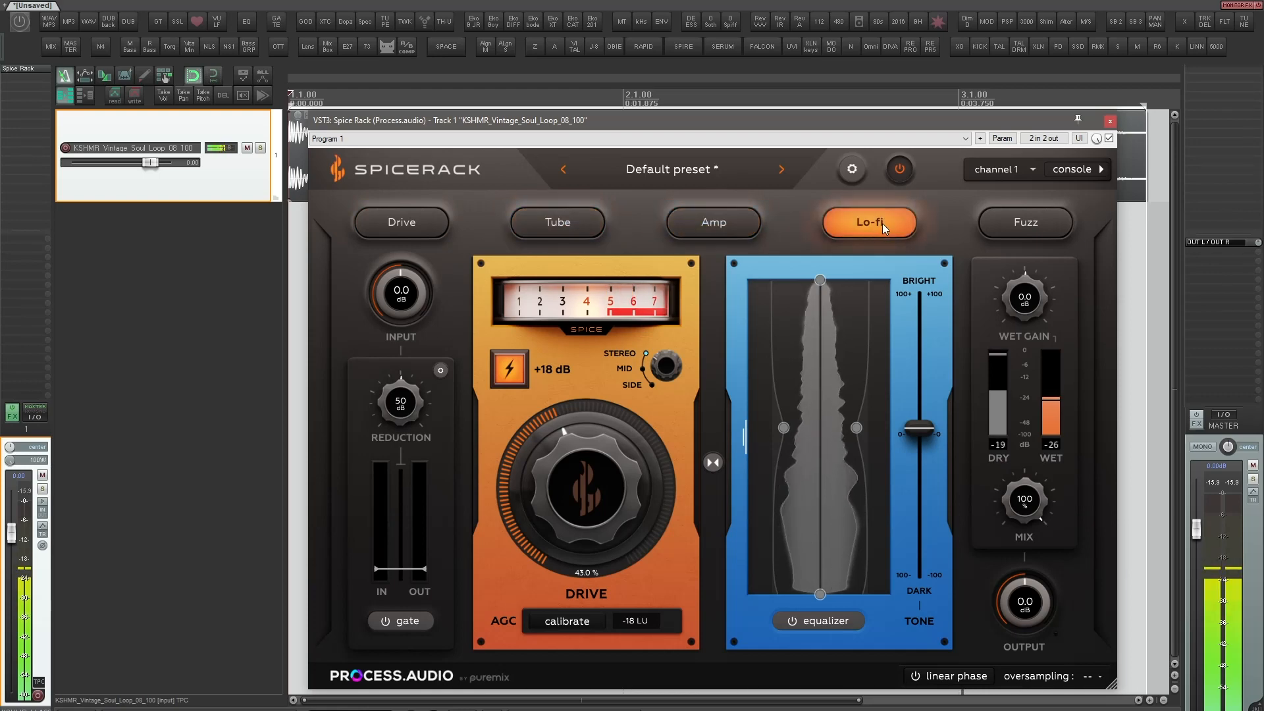
left_click(1023, 227)
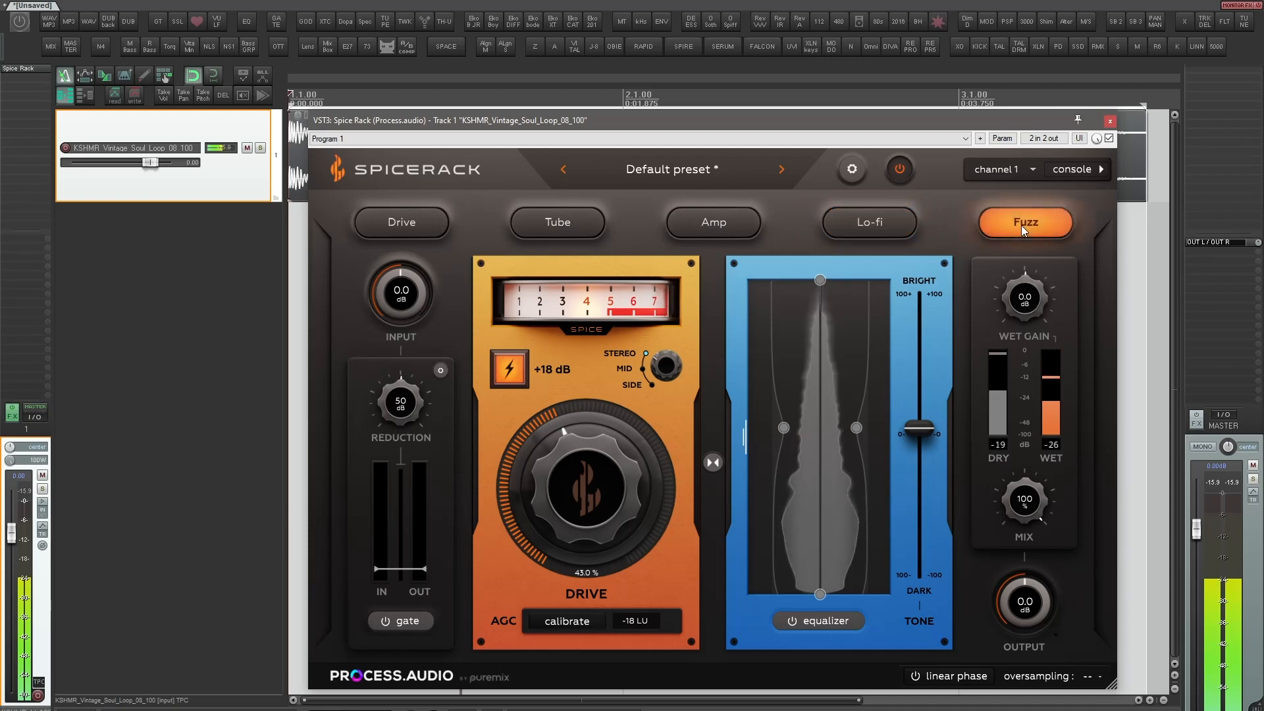
Compare the Amp and Tube modes on the playing loop, settle on Amp, and set Drive to about 56 %
left_click(687, 230)
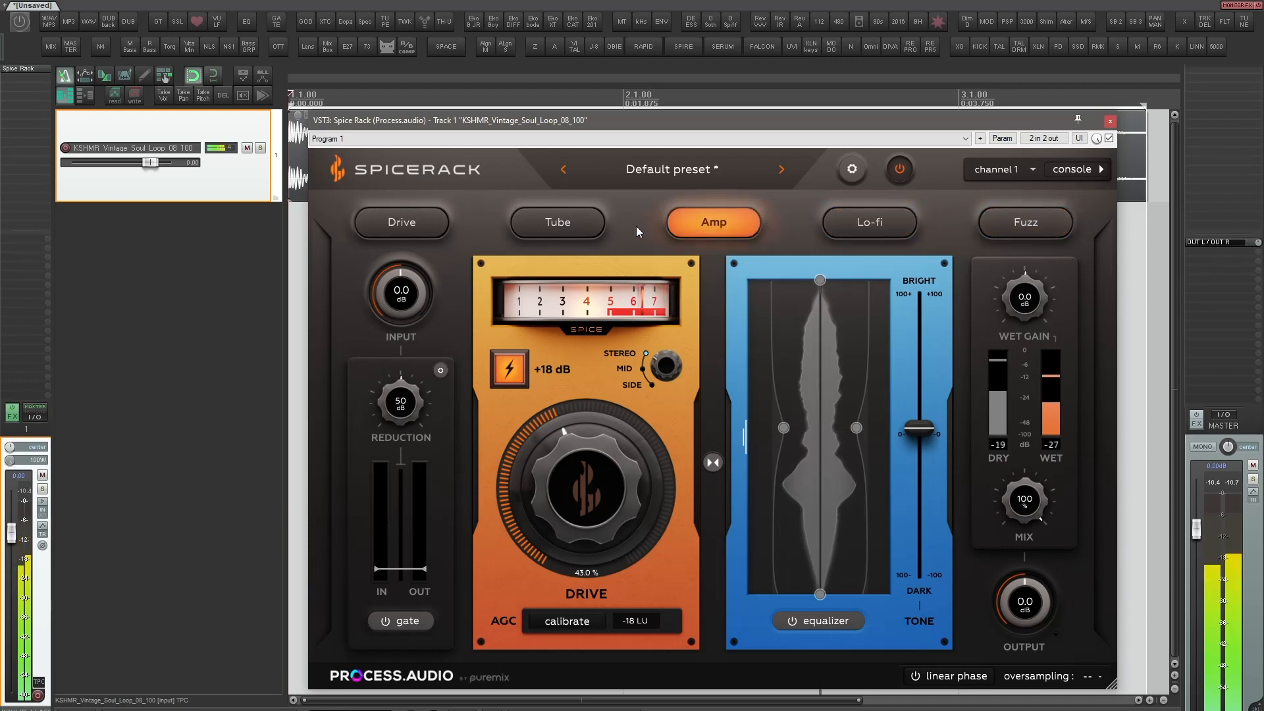
left_click(576, 221)
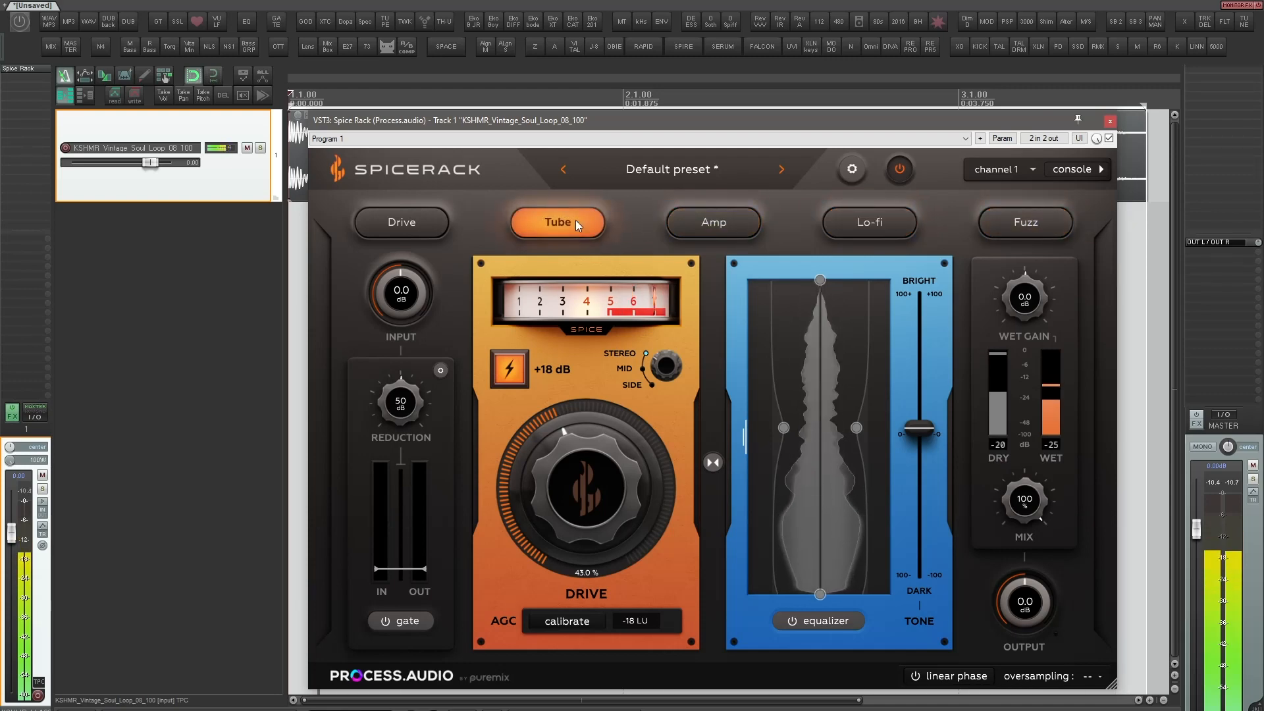
left_click(697, 226)
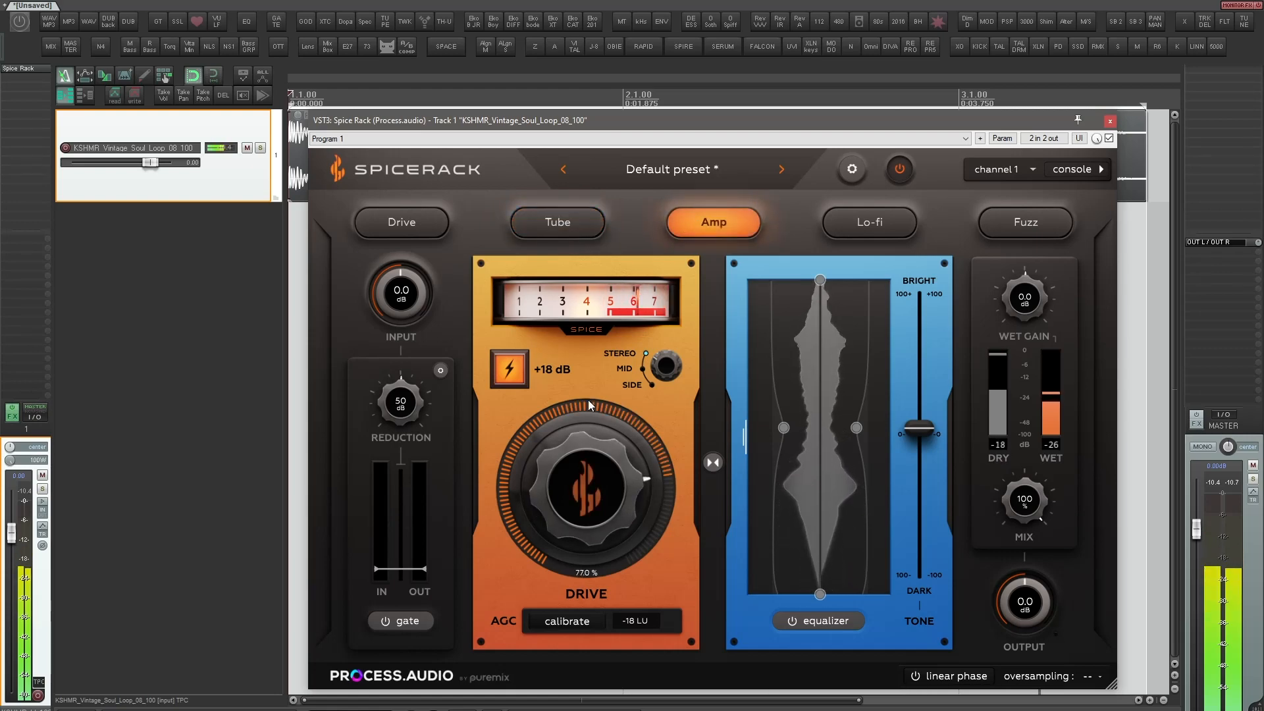
left_click_drag(590, 405, 593, 413)
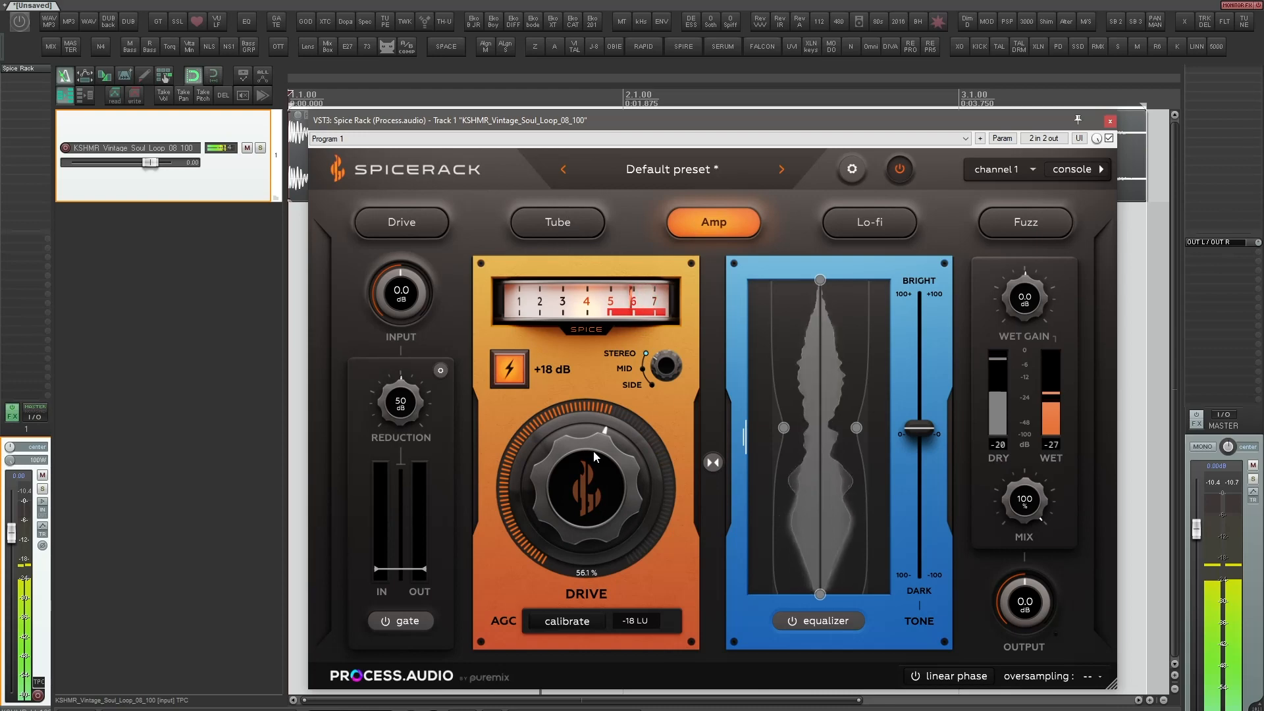
key("space")
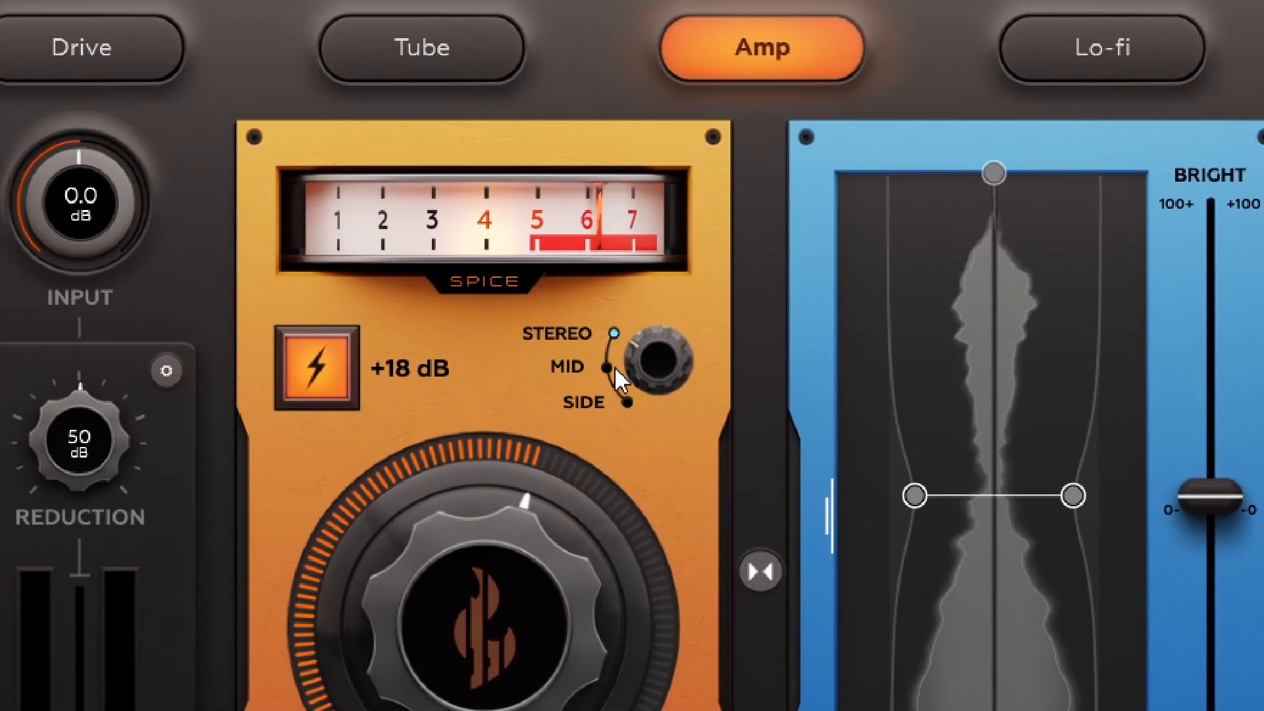
Switch the saturation from stereo to mid and to side processing, try a high Drive amount, and set Drive to 65.2 %
left_click(643, 369)
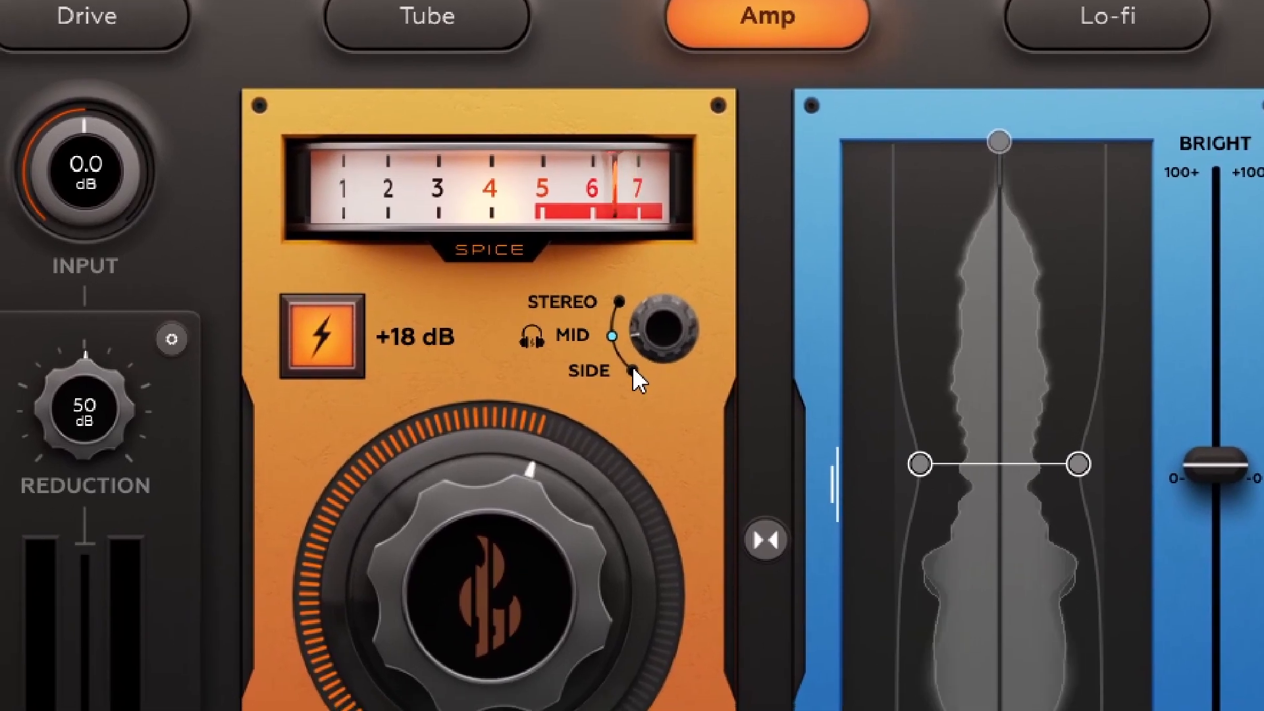
left_click(633, 370)
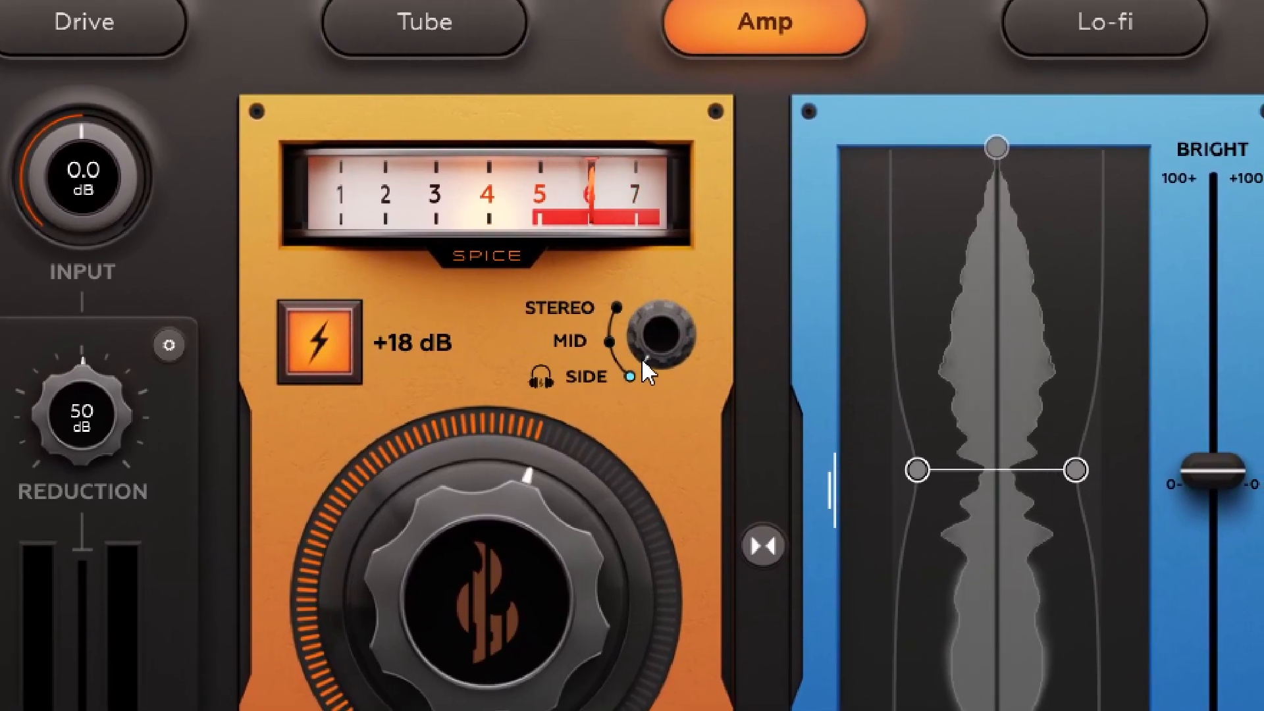
left_click_drag(539, 520, 557, 342)
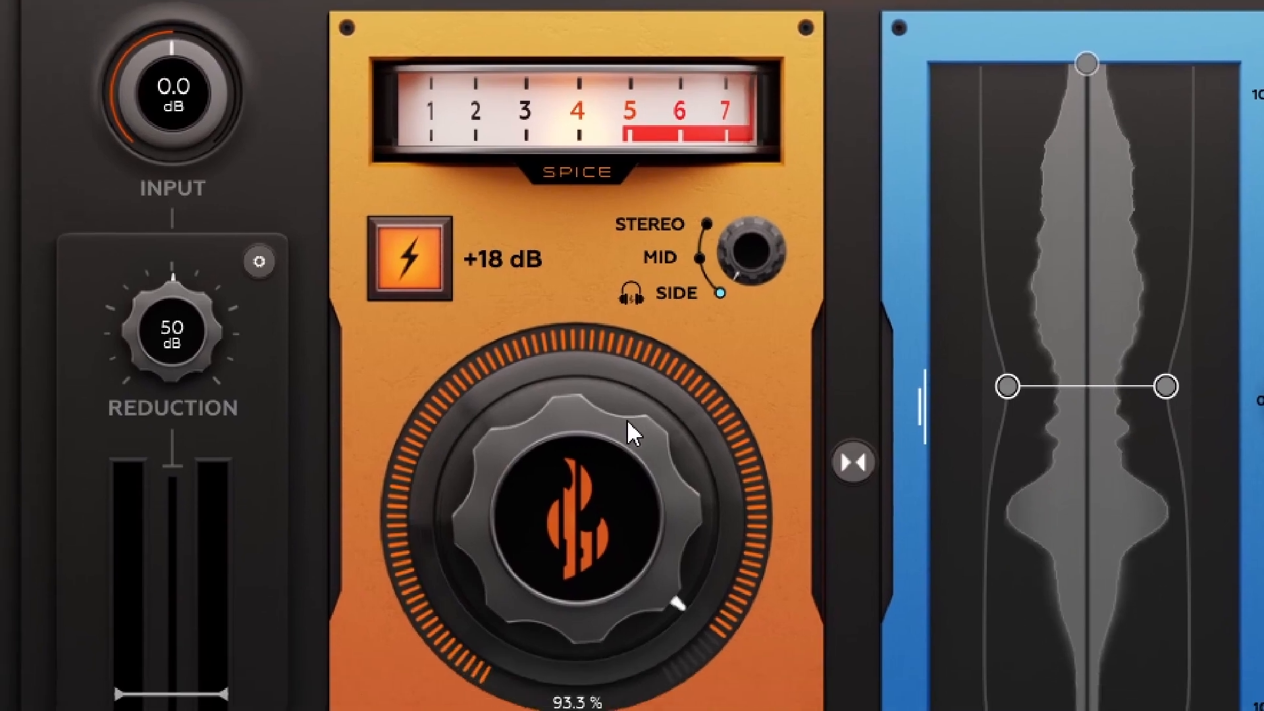
left_click_drag(627, 420, 624, 497)
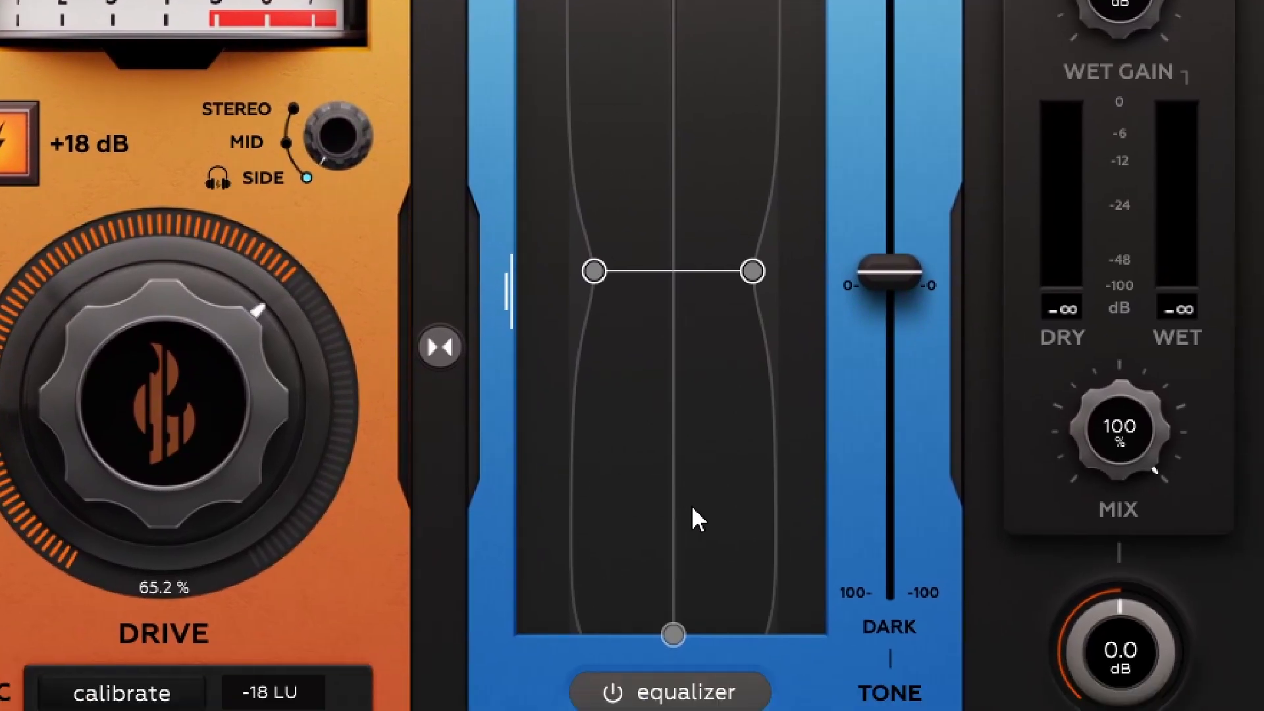
Enable the equalizer and shape the playing loop with a high cut, a mid boost, Tone at 5.3 % and a low cut
left_click(689, 692)
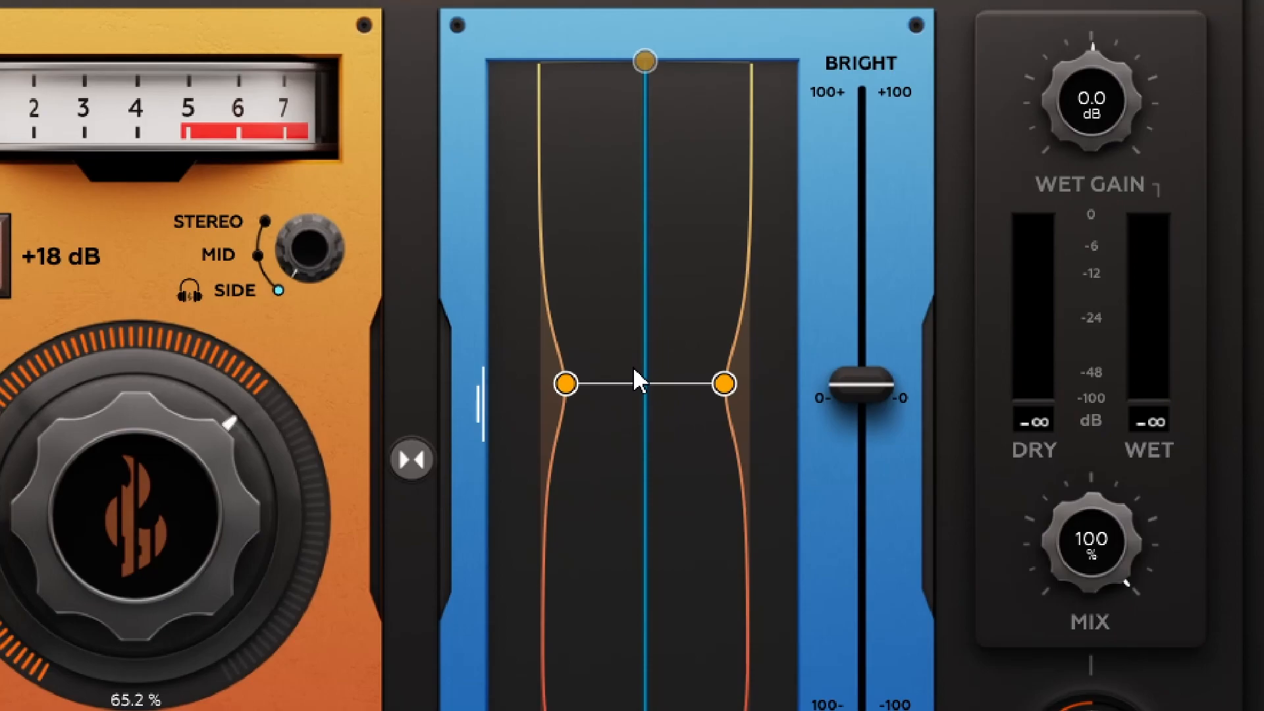
key("space")
left_click_drag(648, 64, 663, 300)
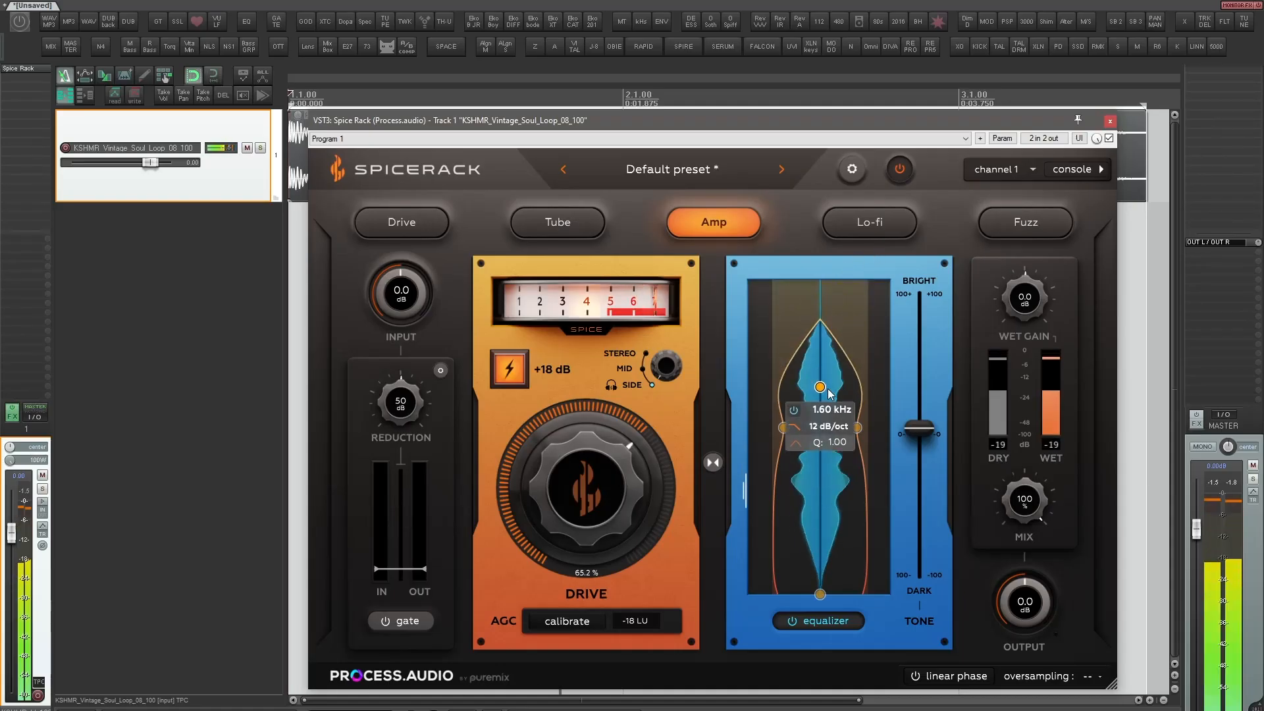
left_click_drag(829, 394, 913, 433)
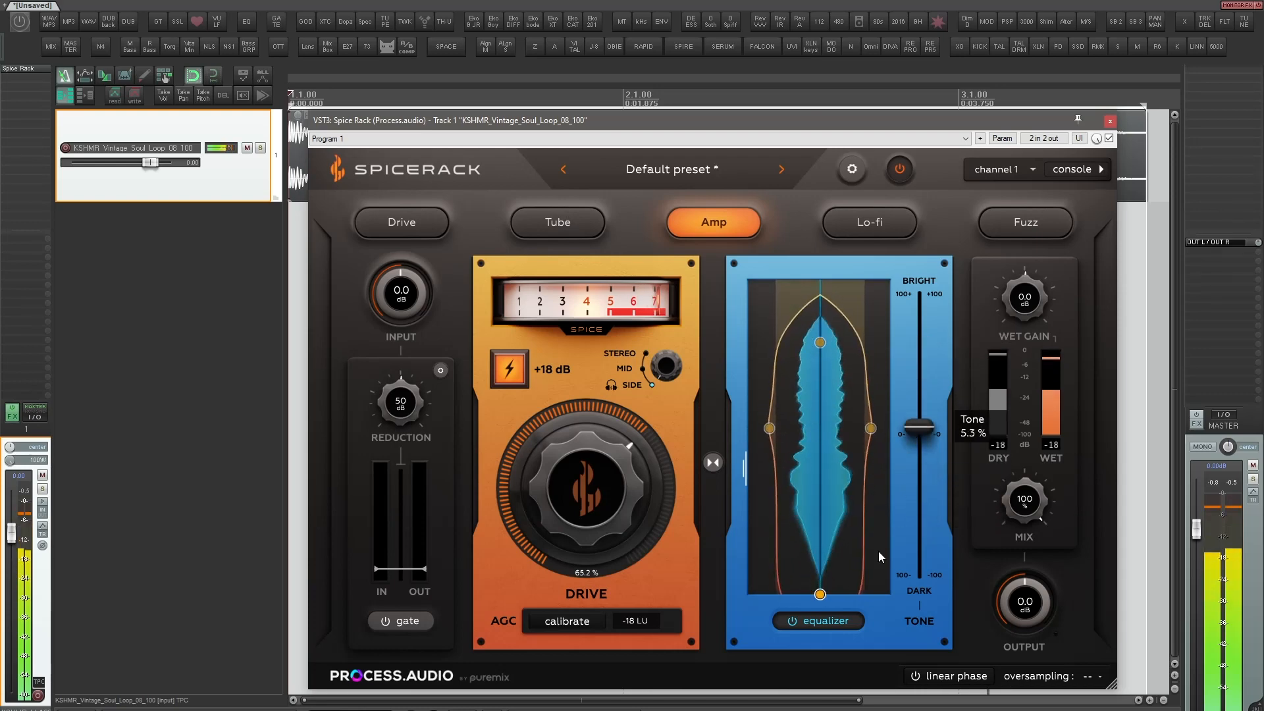
left_click_drag(820, 595, 821, 533)
key("space")
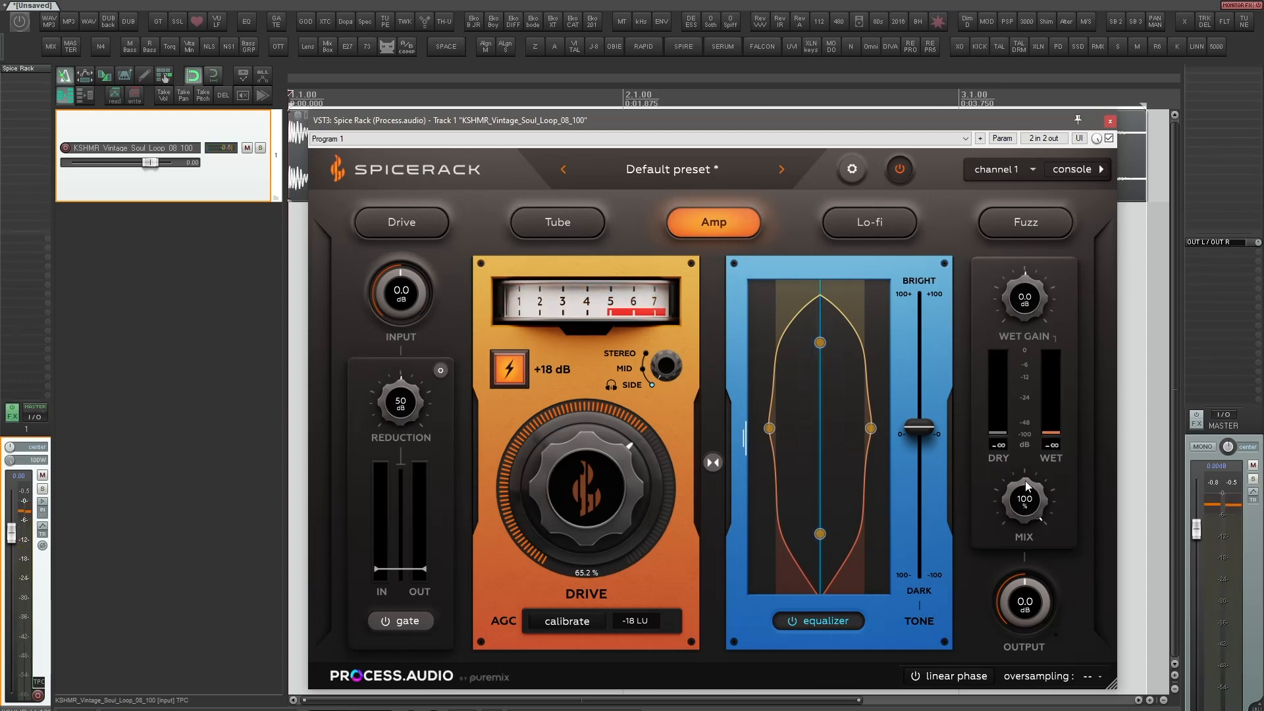
Play the loop and blend the dry and saturated signals by setting Mix to 46 %
key("space")
left_click_drag(1033, 491, 1034, 441)
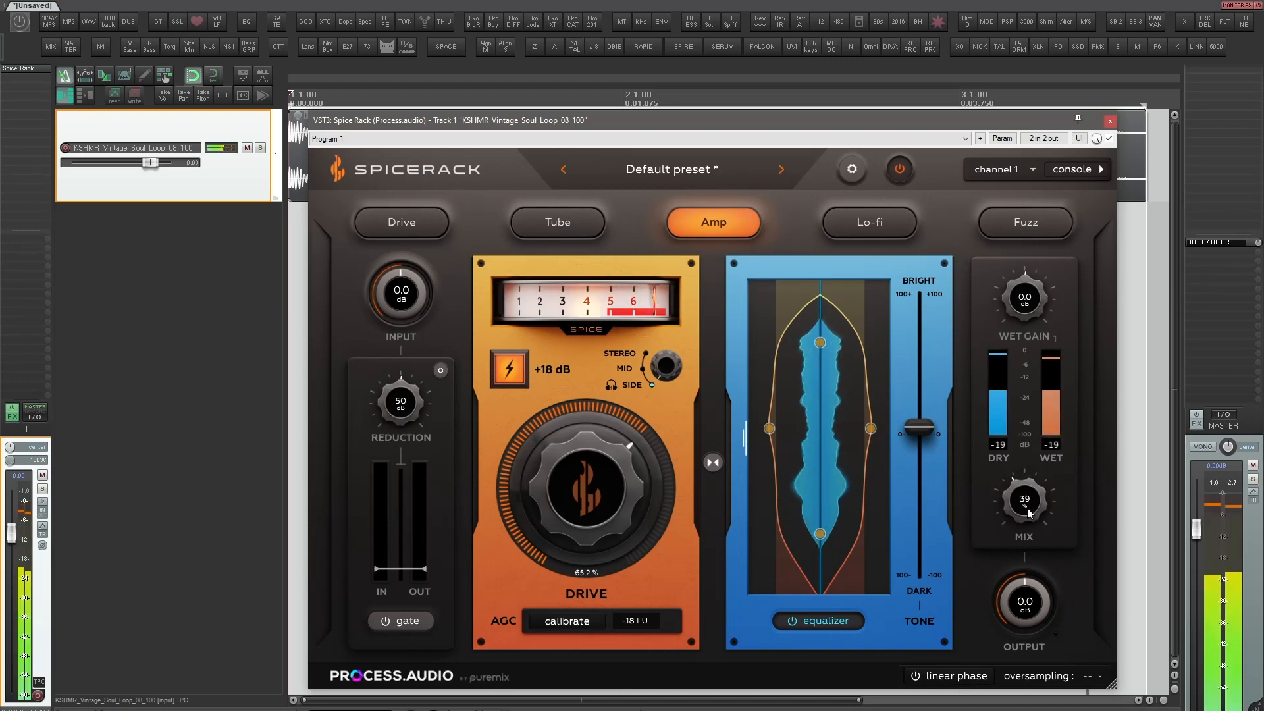
left_click_drag(1027, 508, 1032, 501)
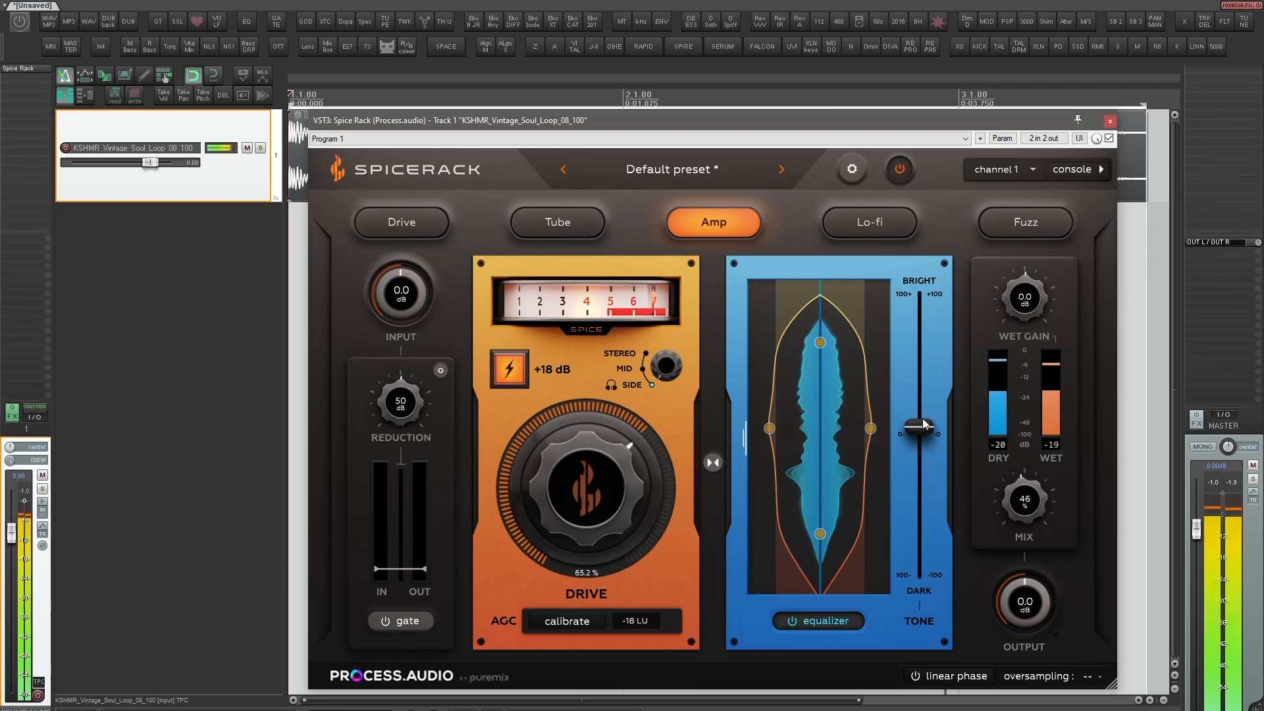
Load the factory Drum Kit preset Alberto's Room Trick and audition Angry Lo-Fi Toms and Bigger Toms after it
left_click(684, 172)
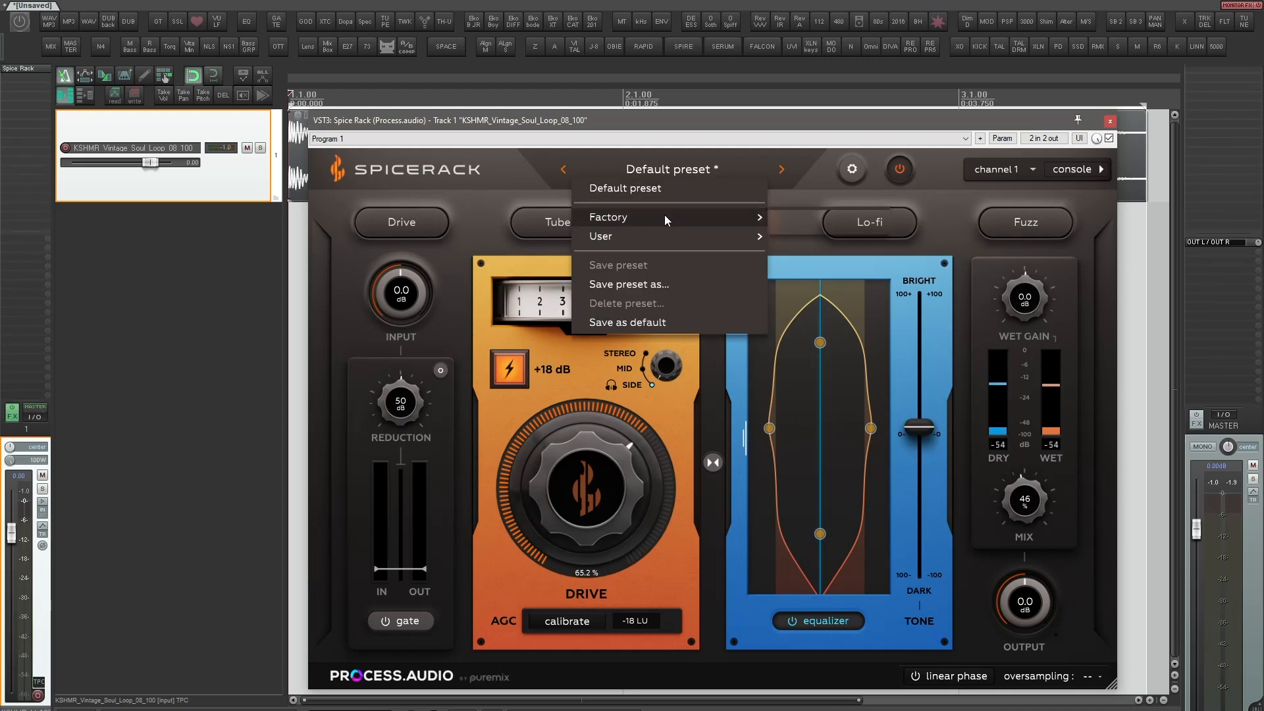
mouse_move(664, 216)
mouse_move(822, 299)
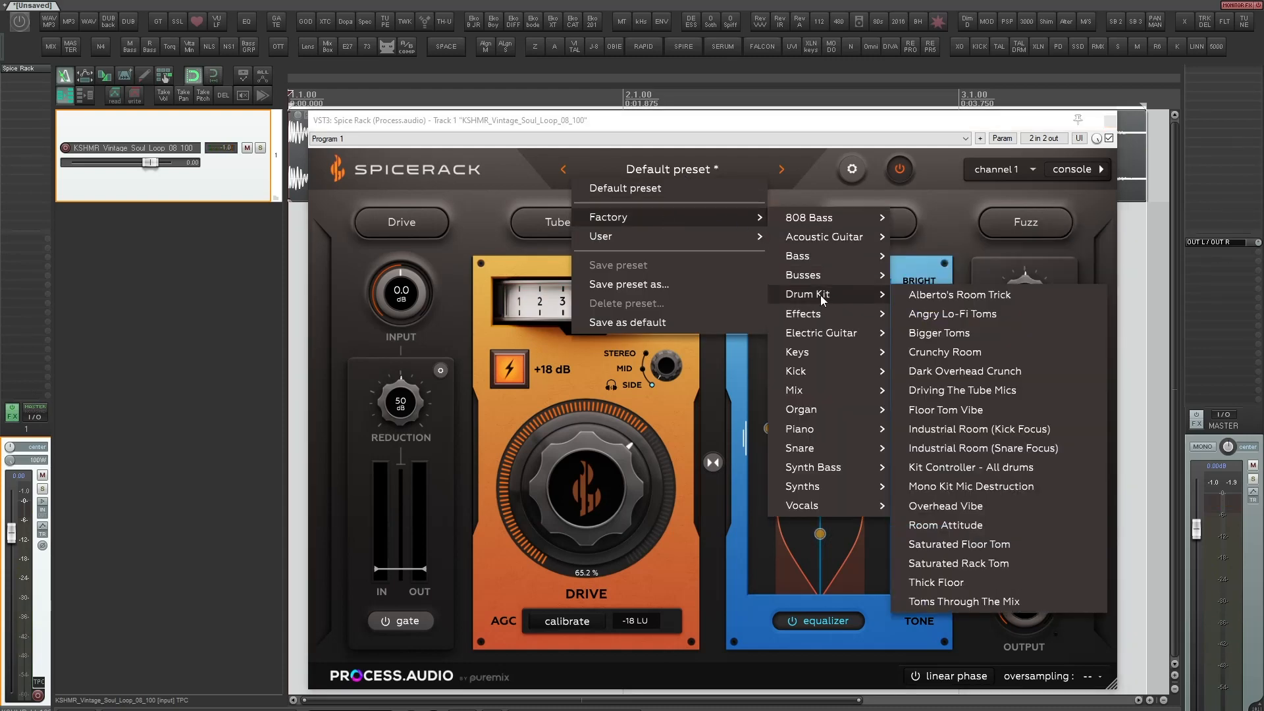
left_click(923, 299)
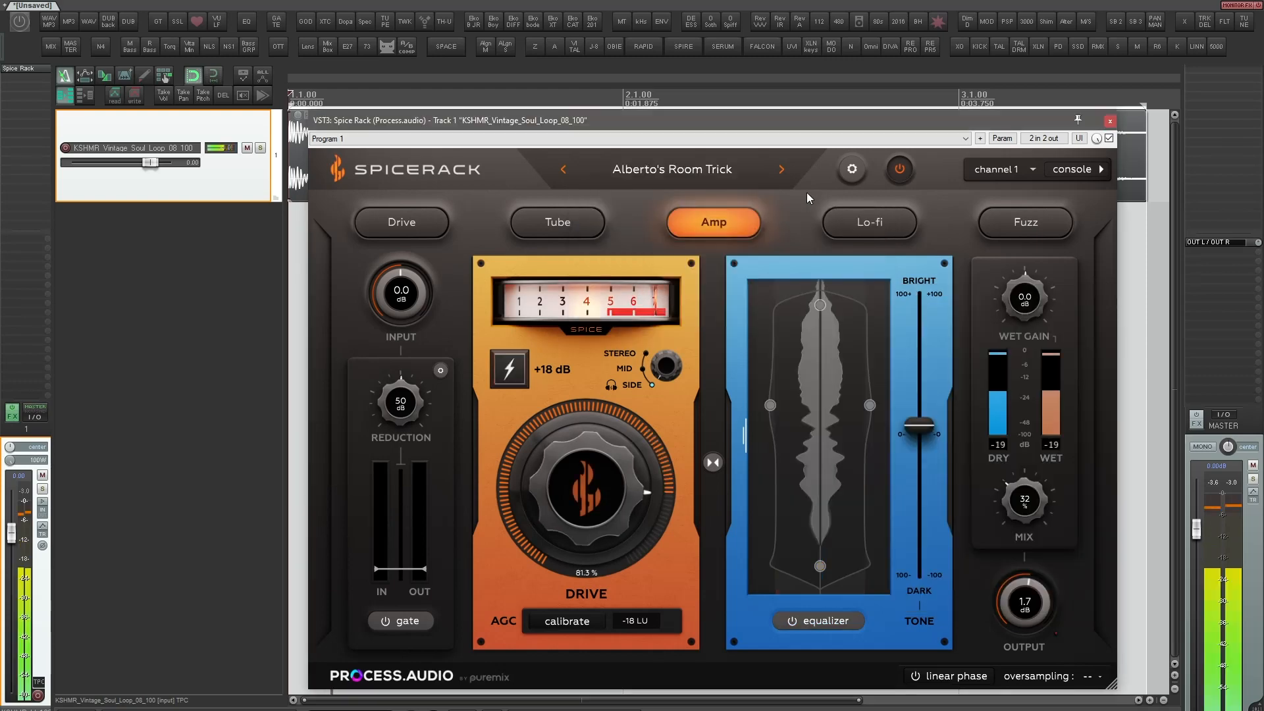
left_click(781, 169)
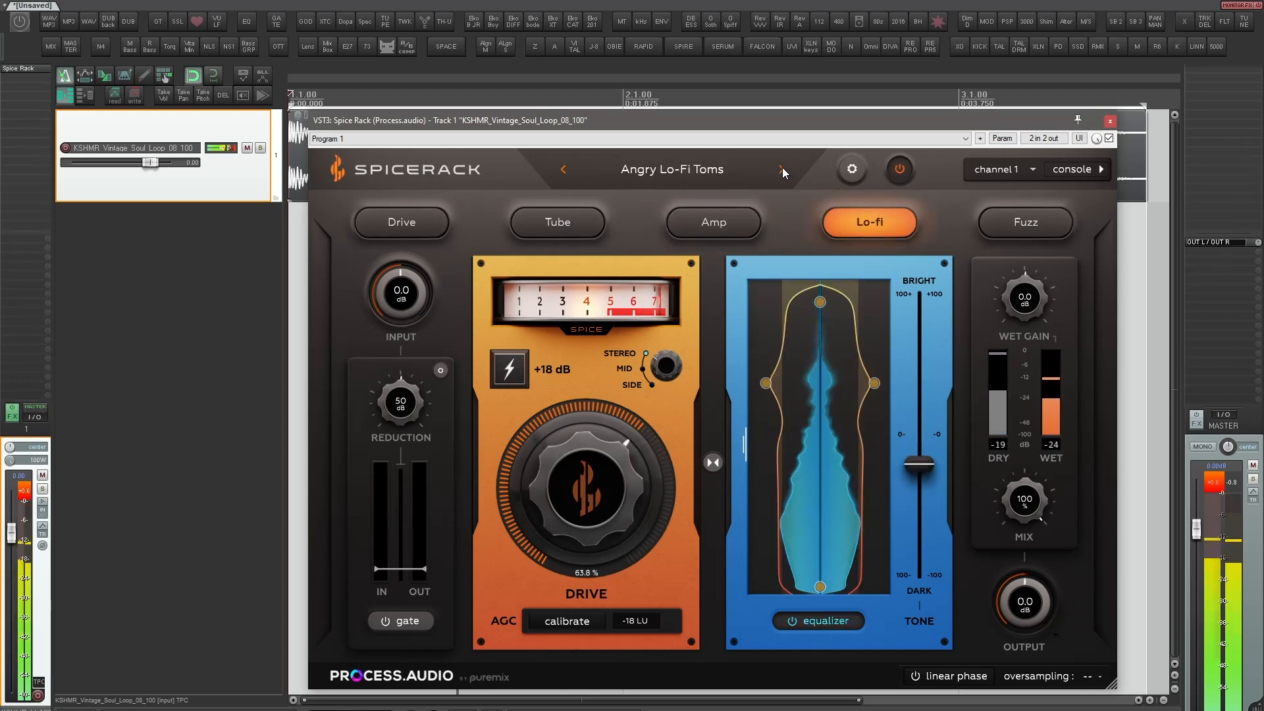
left_click(782, 169)
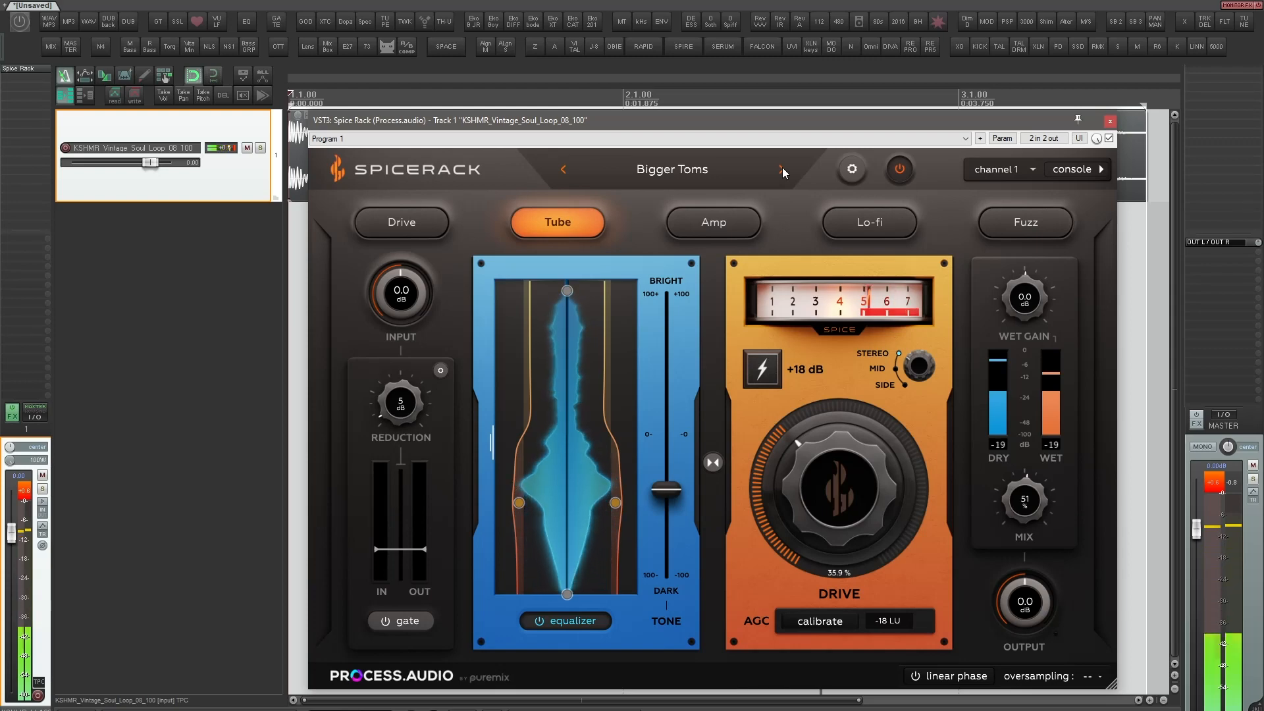
Modify the Bigger Toms preset with 58.2 % Drive, Amp mode and an equalizer mid-band boost at 1.56 kHz
left_click_drag(862, 474, 863, 417)
left_click(688, 211)
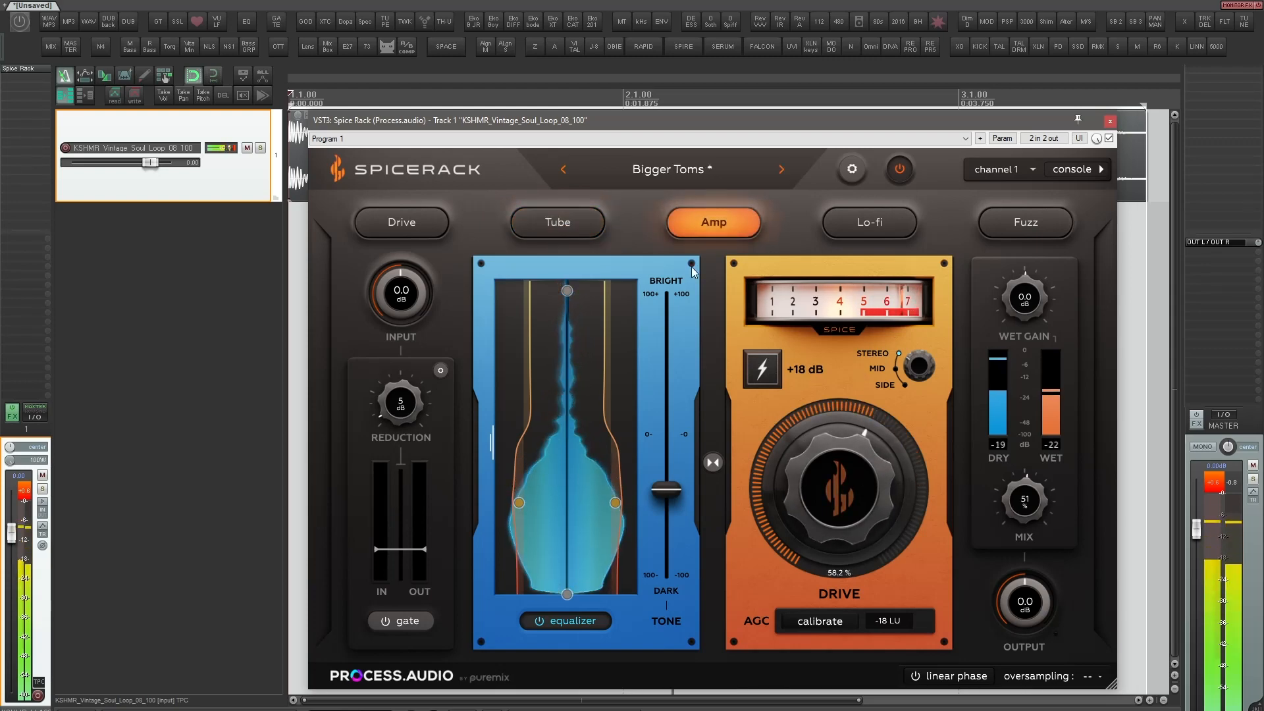
left_click_drag(617, 503, 640, 387)
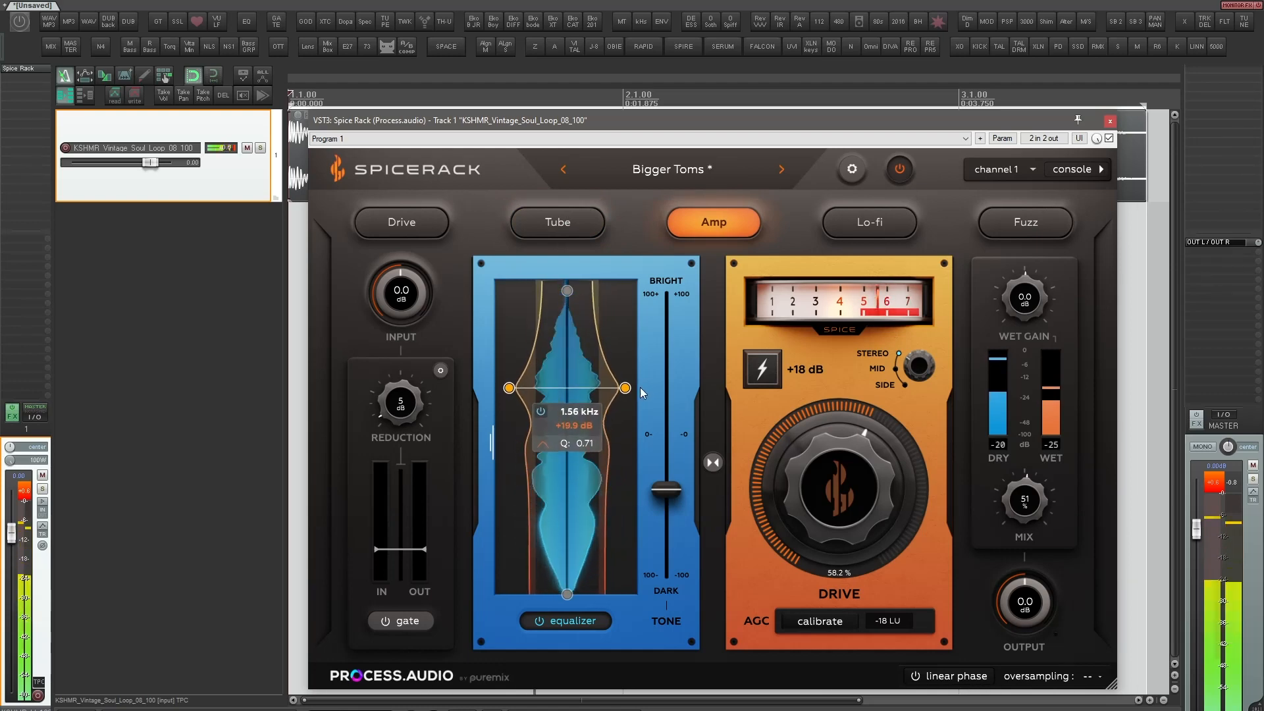
Audition the Crunchy Room, Dark Overhead Crunch and Driving The Tube Mics presets, trying Amp and Drive modes on the last one
left_click(781, 170)
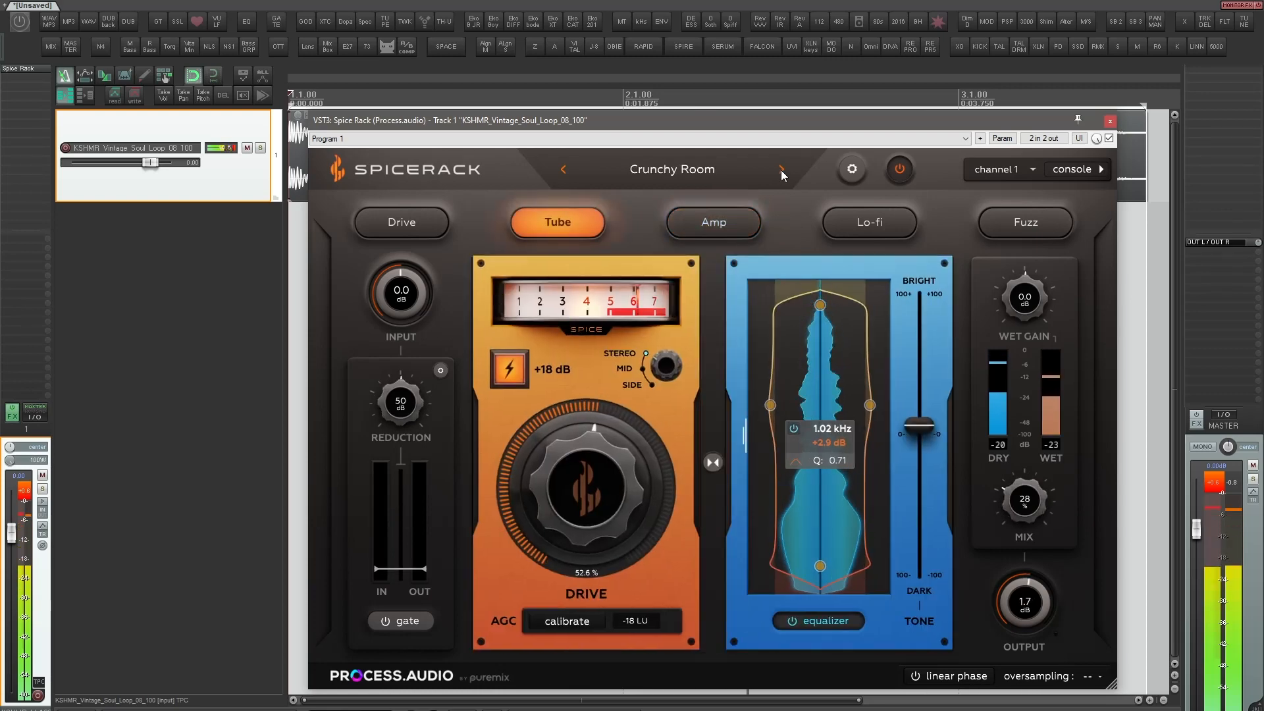
left_click(781, 170)
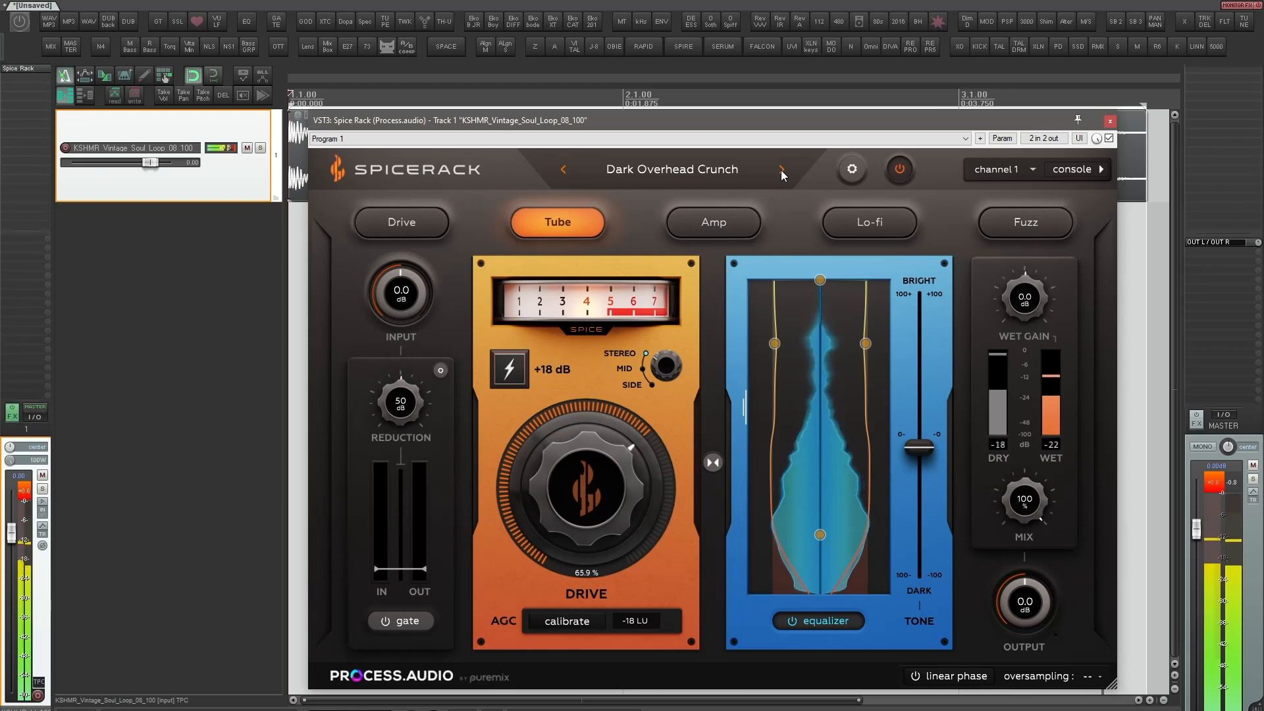
left_click(781, 169)
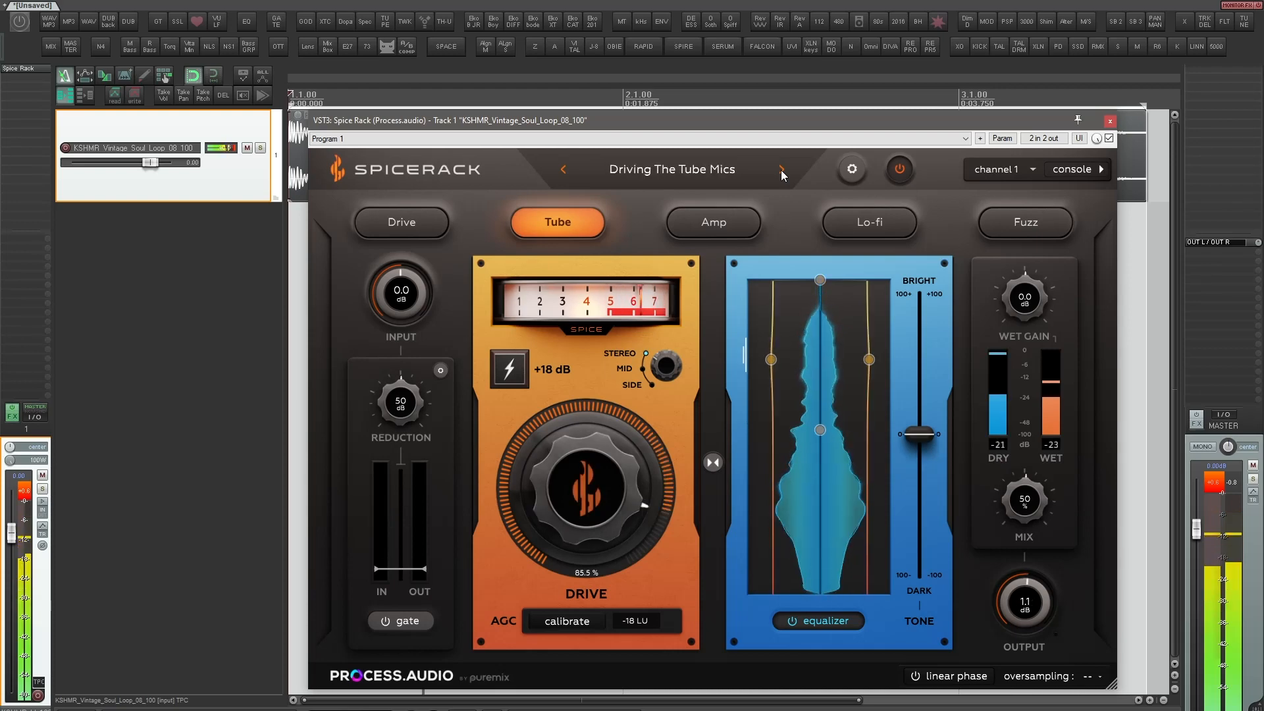
left_click(717, 223)
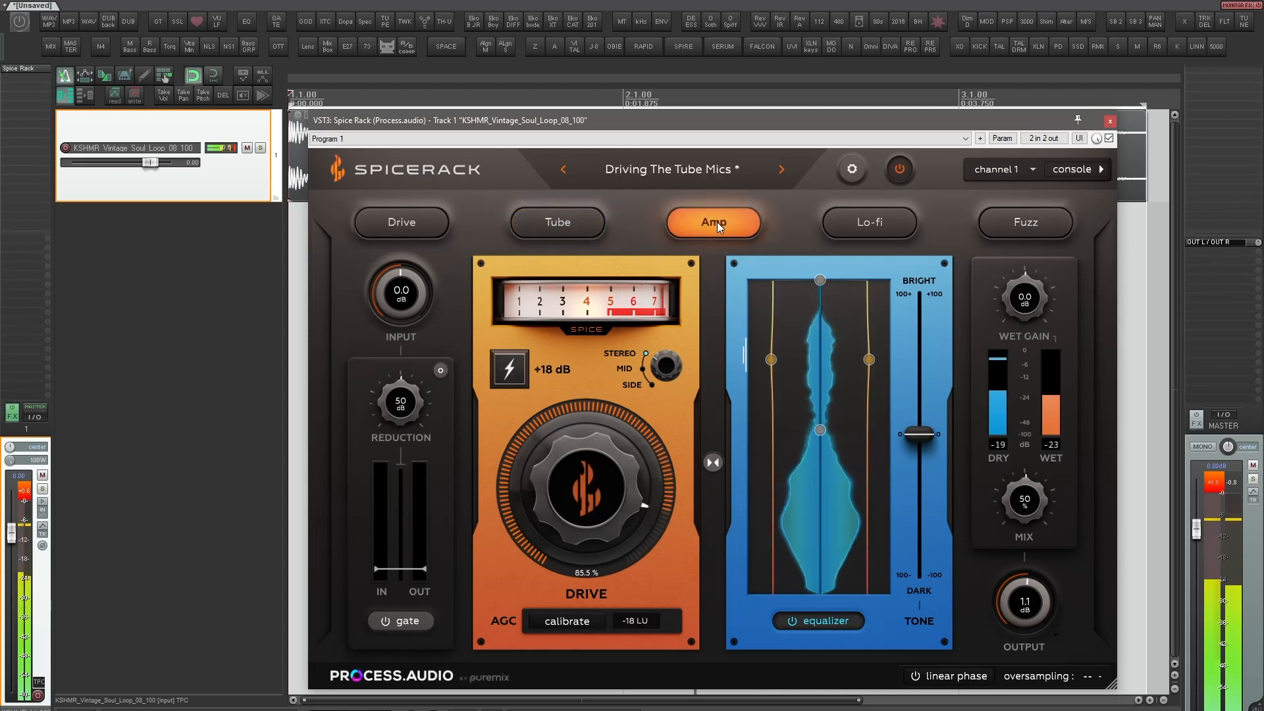
left_click(408, 224)
Load the Floor Tom Vibe preset and raise its Drive while the loop plays
left_click(781, 170)
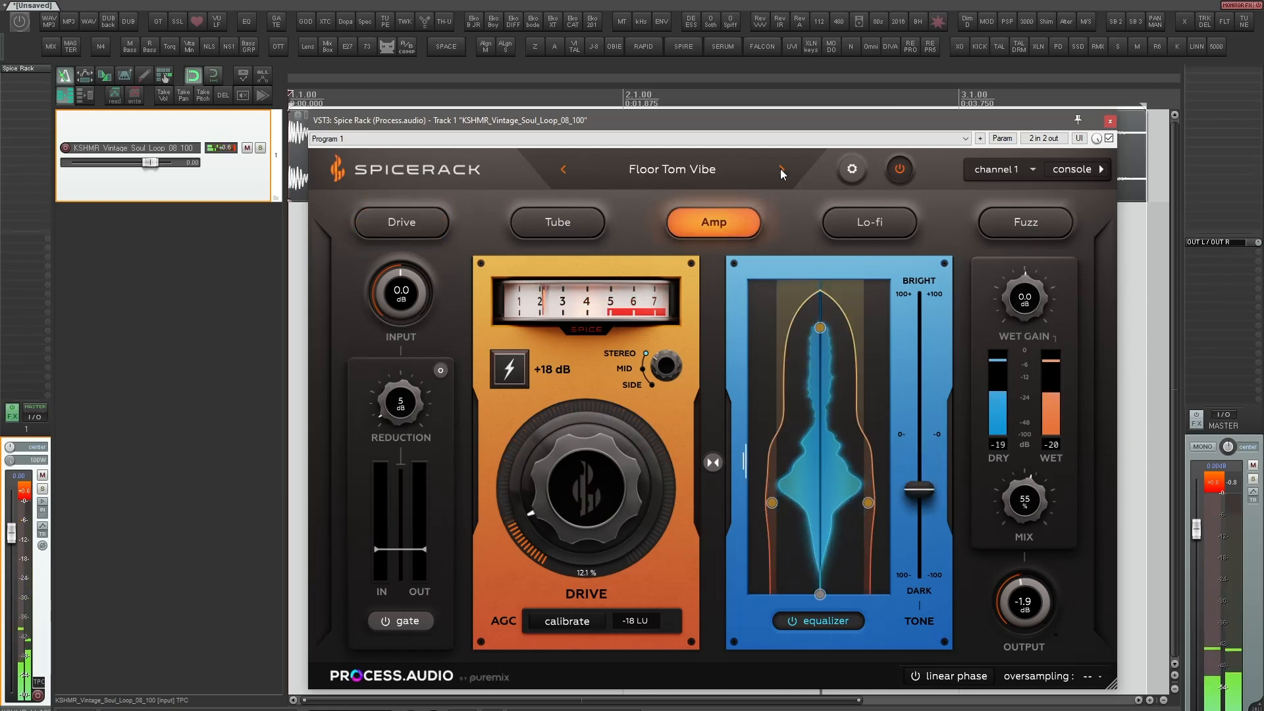
left_click_drag(639, 413, 670, 232)
Load the Industrial Room (Kick Focus) preset and adjust its gate threshold to about -17 dB
left_click(781, 170)
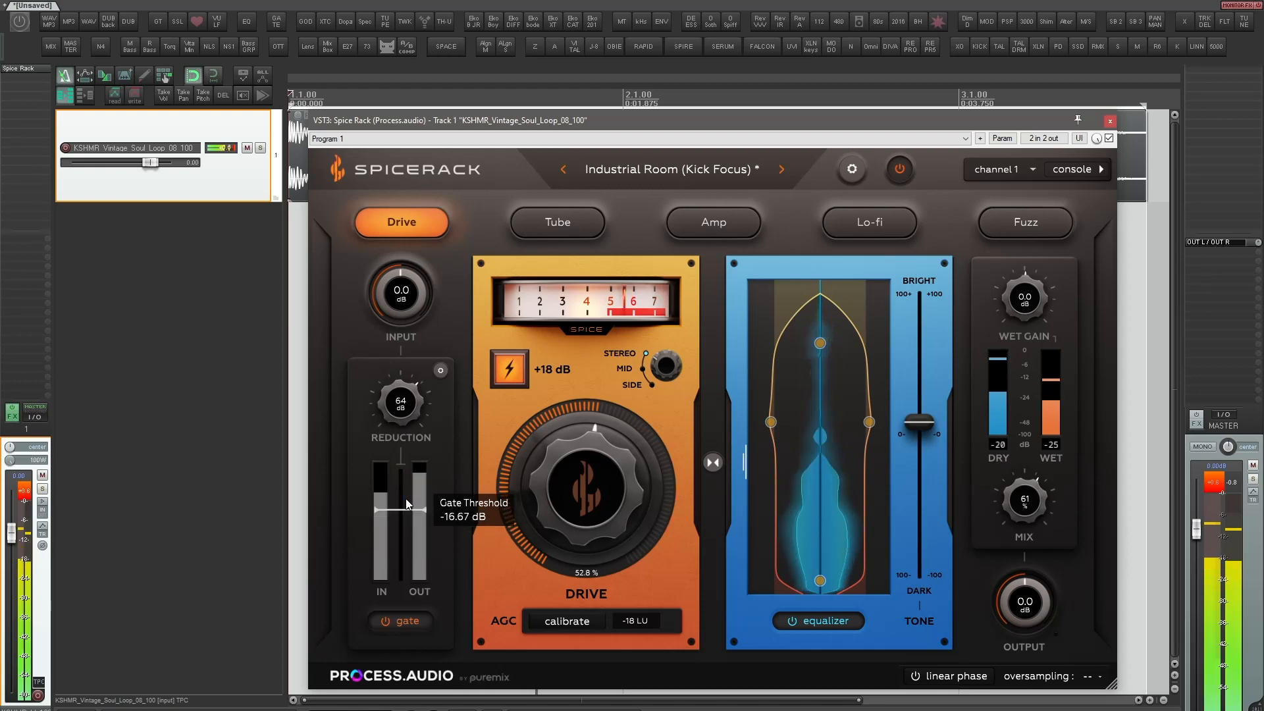
mouse_move(406, 499)
left_mouse_down()
mouse_move(407, 483)
mouse_move(406, 504)
left_mouse_up()
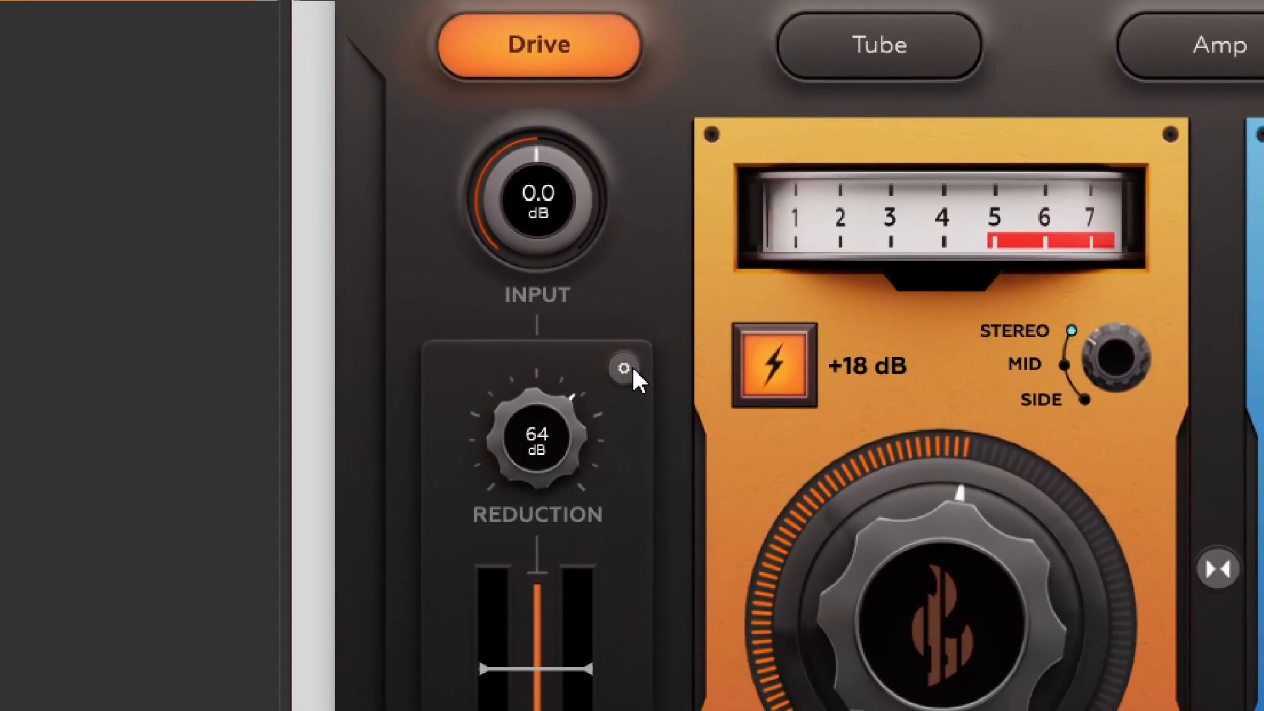
Open the gate's advanced controls and, while listening to the sidechain, set its low-pass filter to 1.22 kHz
left_click(626, 373)
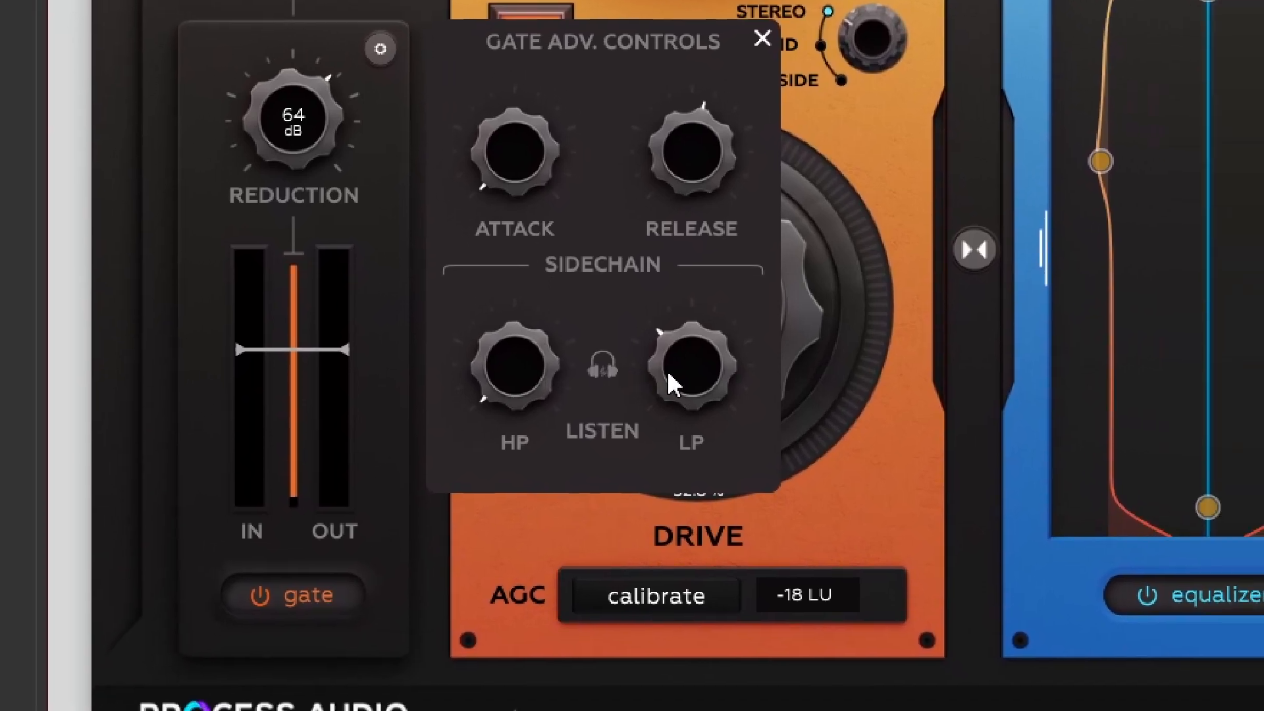
left_click(634, 370)
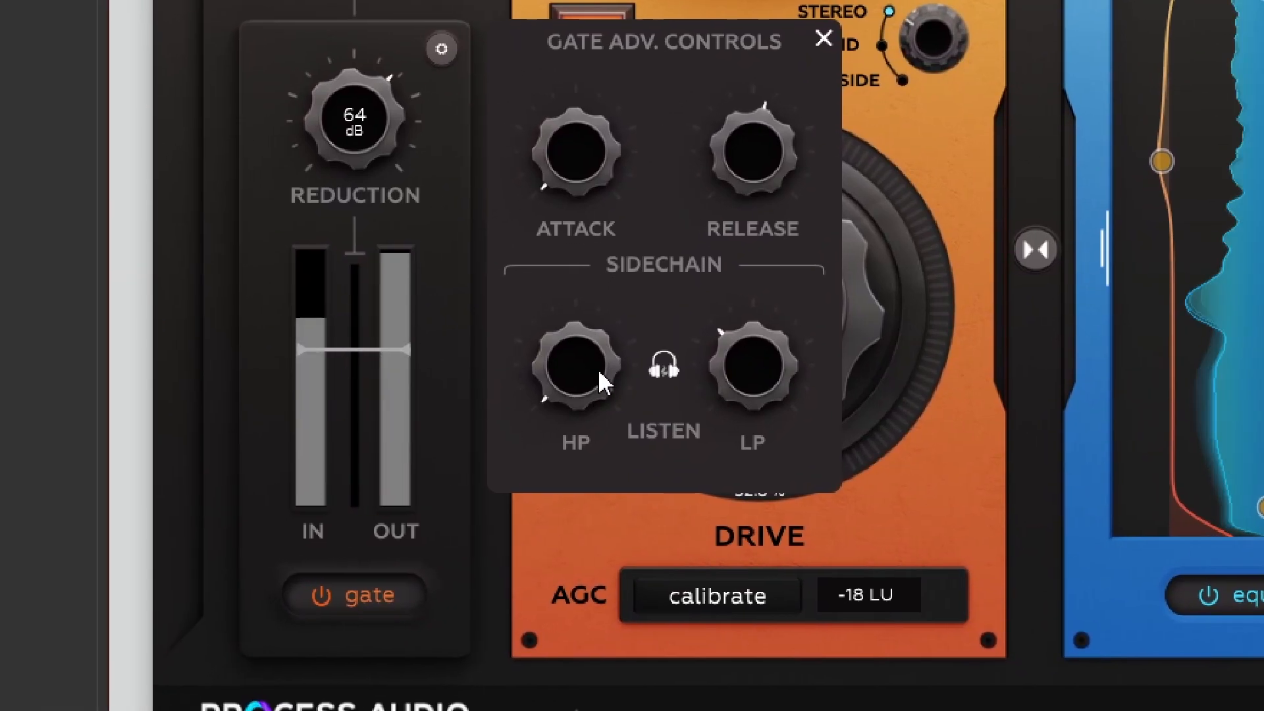
left_click_drag(602, 375, 666, 553)
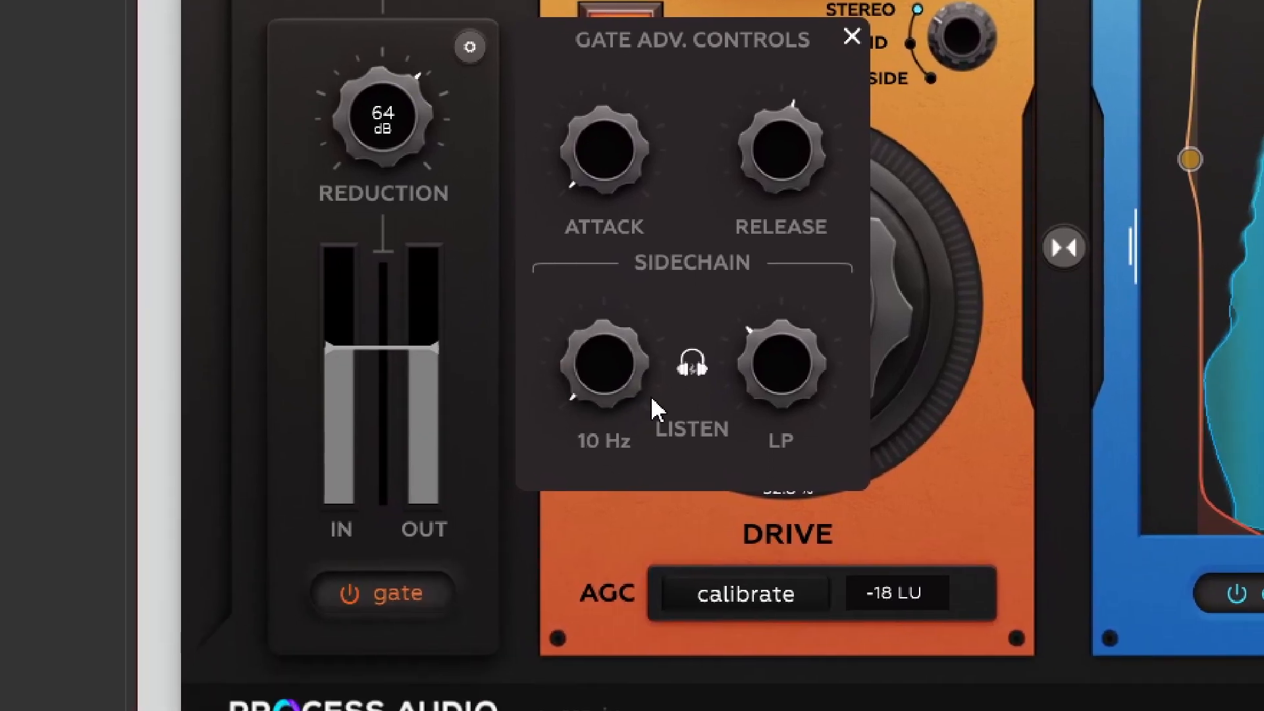
left_click_drag(800, 490, 771, 419)
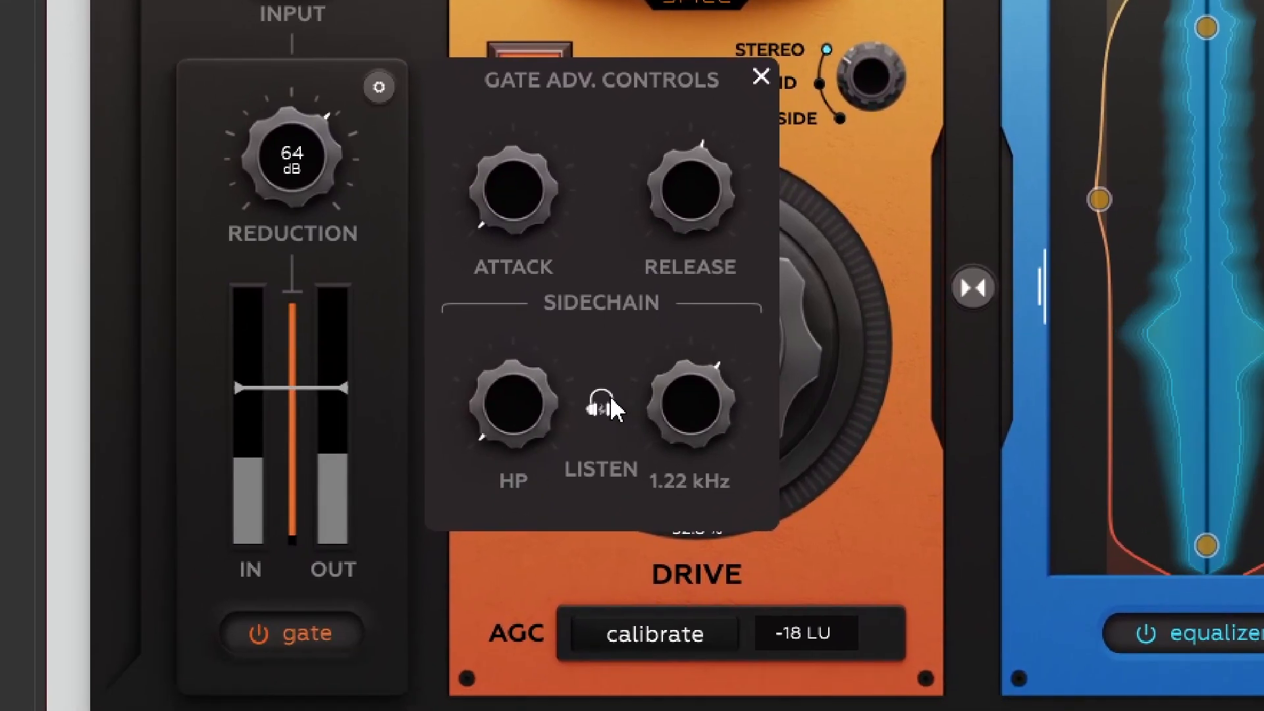
left_click(573, 476)
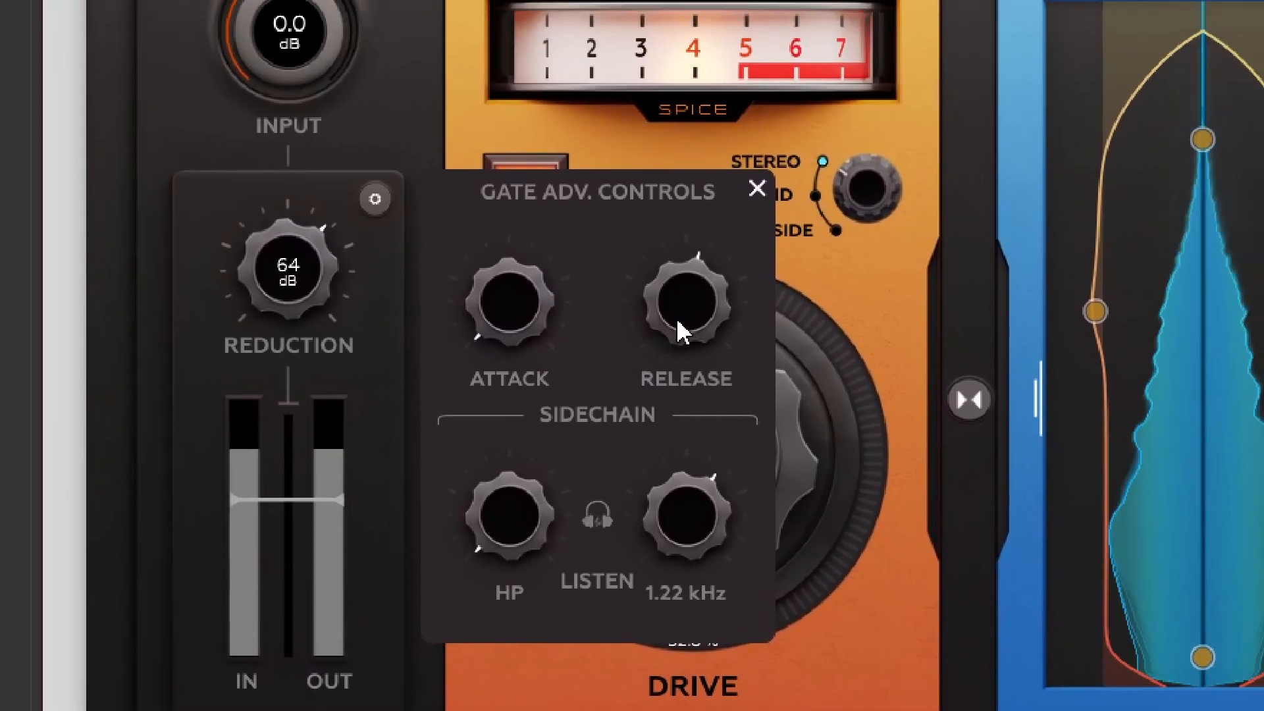
Adjust the gate's release time during playback, trying 204 ms and a longer setting, and close the advanced controls
left_click_drag(678, 326, 683, 466)
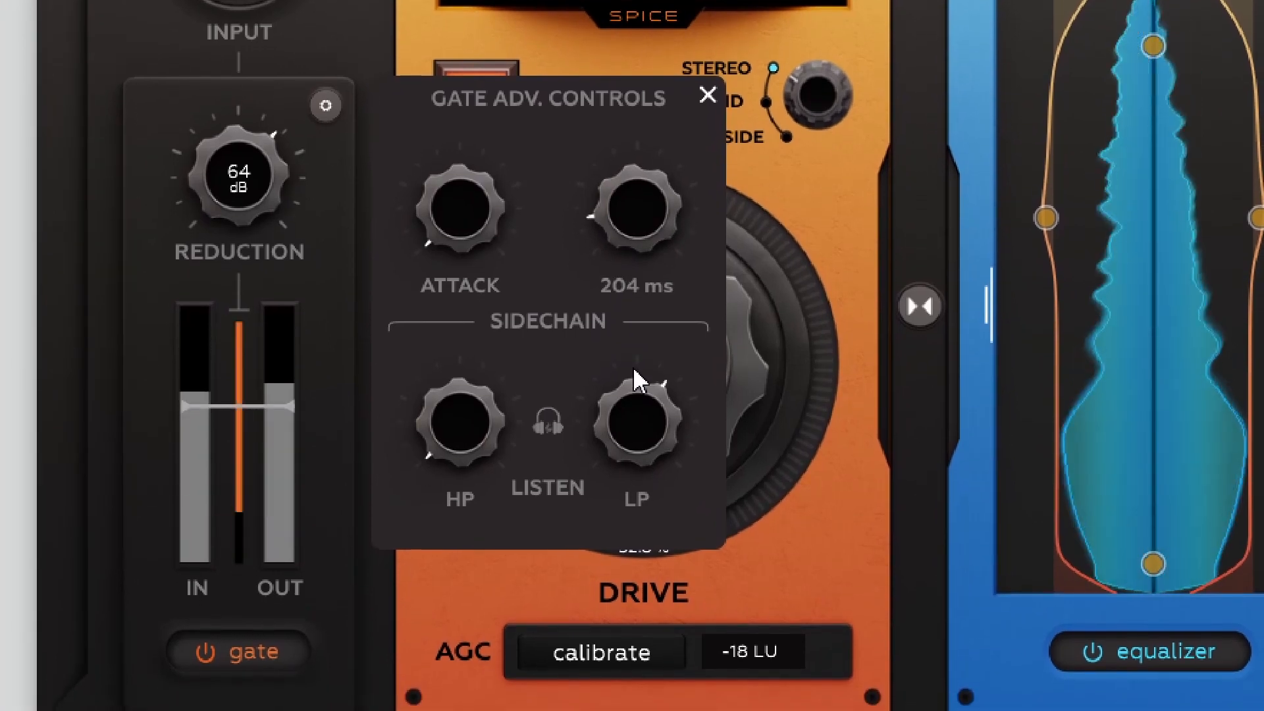
left_click_drag(633, 366, 640, 397)
left_click_drag(712, 453, 731, 482)
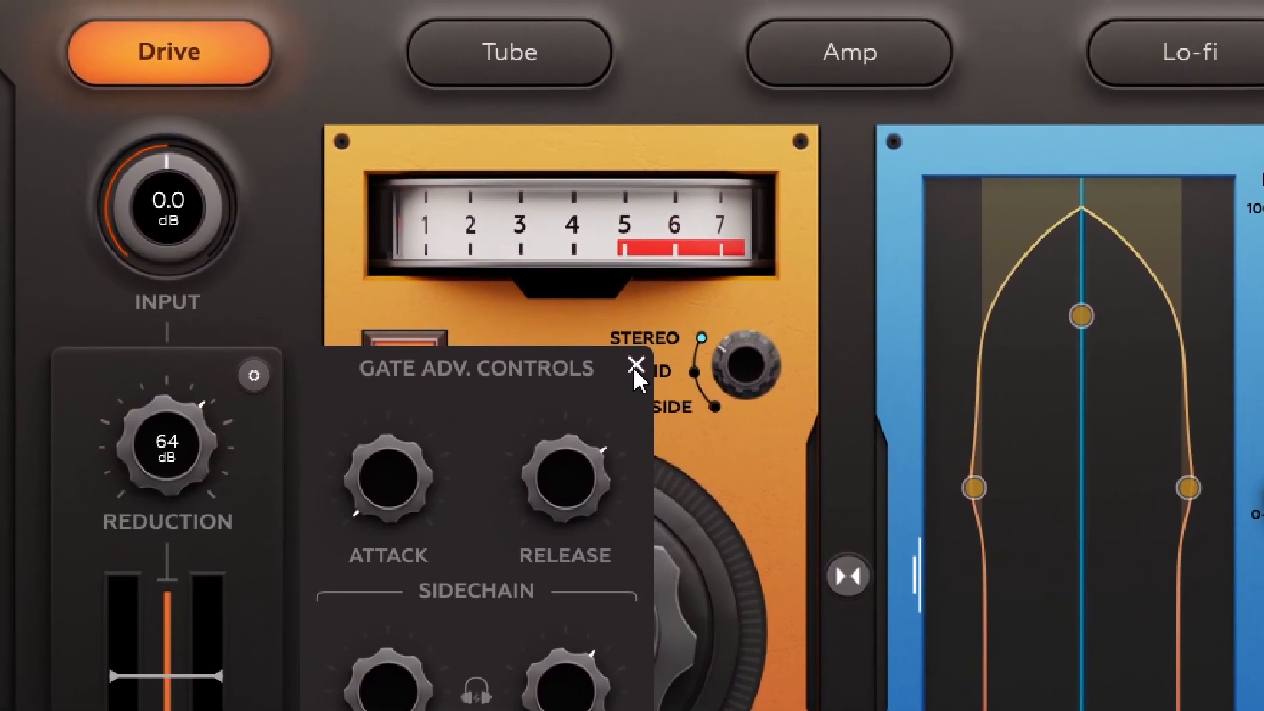
left_click(589, 340)
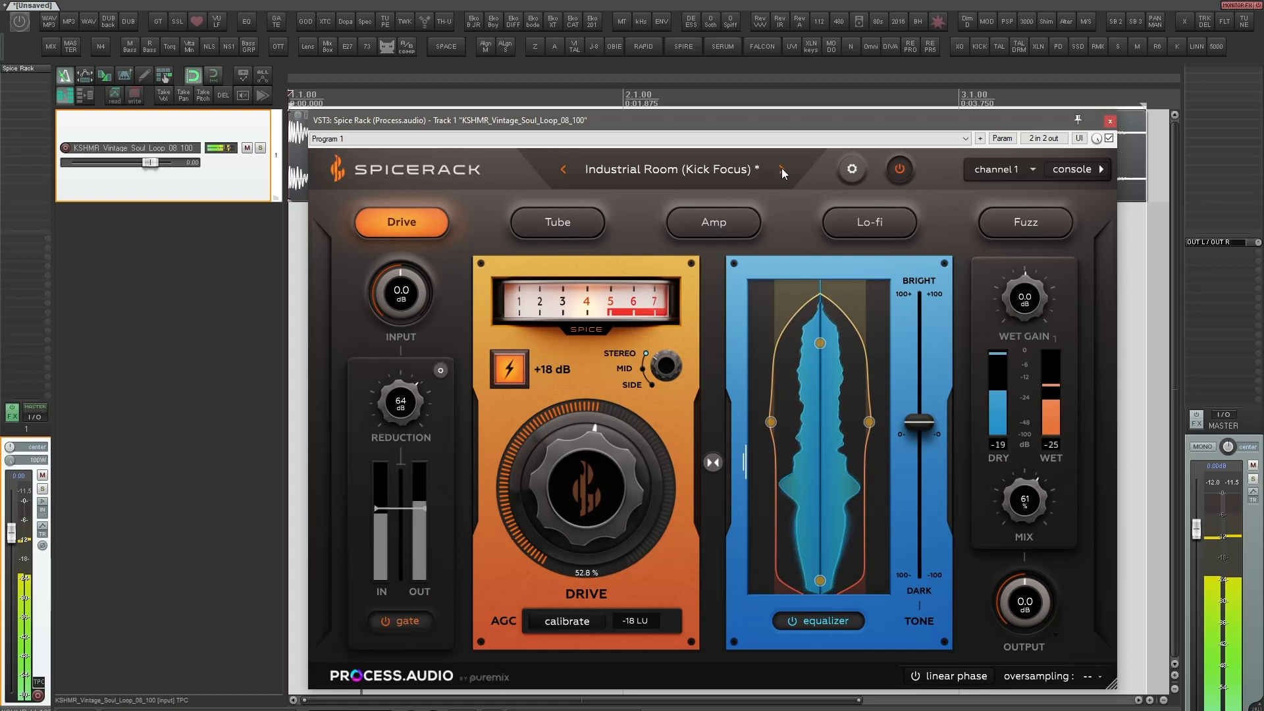
Audition the Industrial Room (Snare Focus) and Kit Controller - All drums presets, adjusting the mix on the last one
left_click(782, 168)
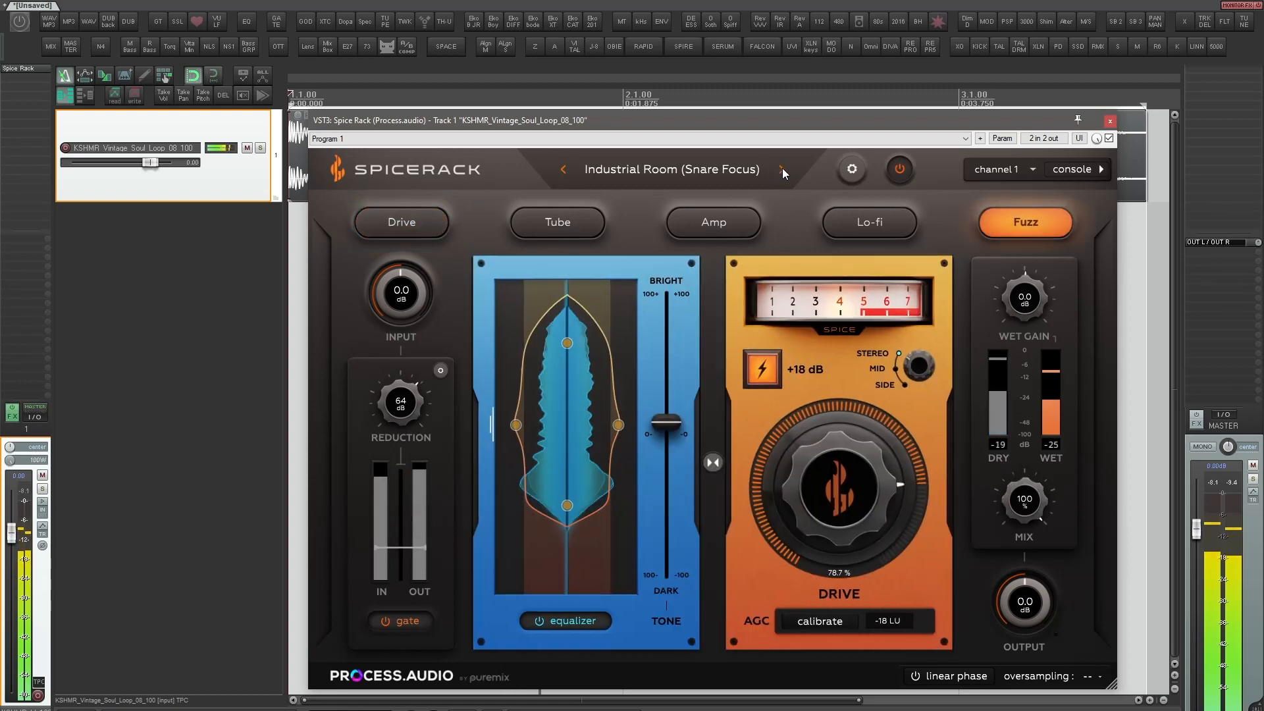
left_click(781, 169)
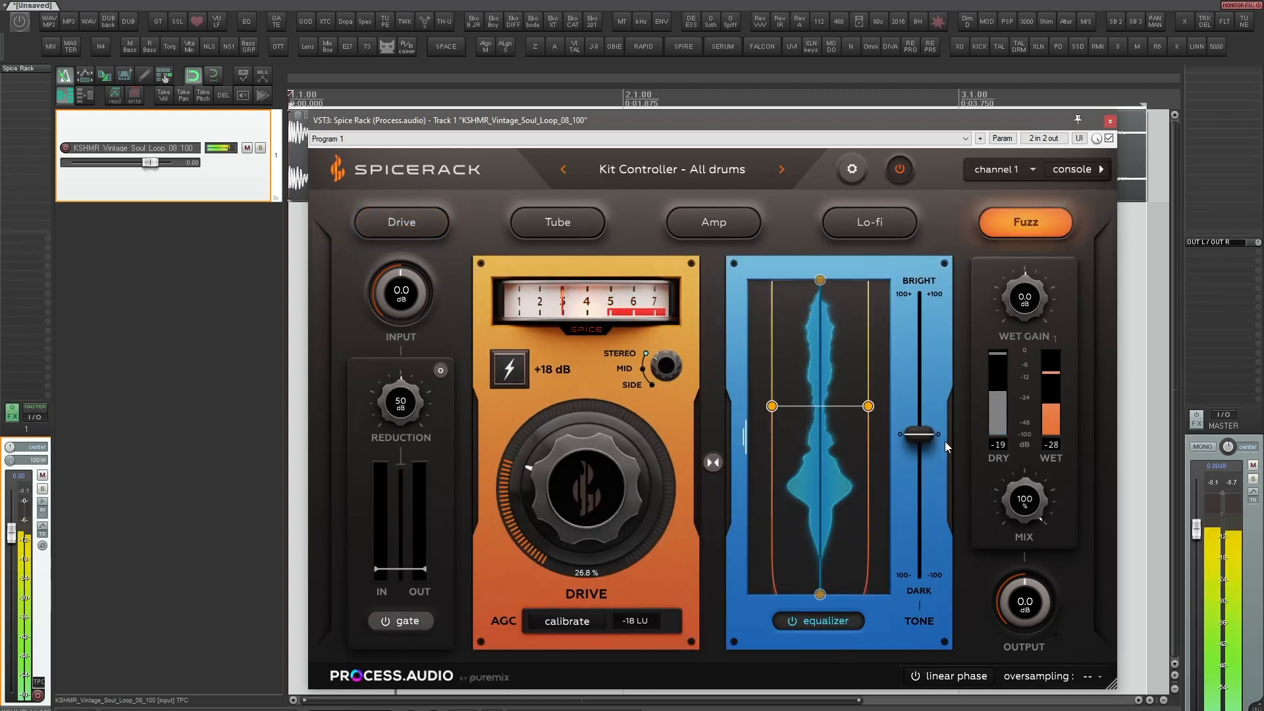
left_click_drag(1023, 493, 938, 411)
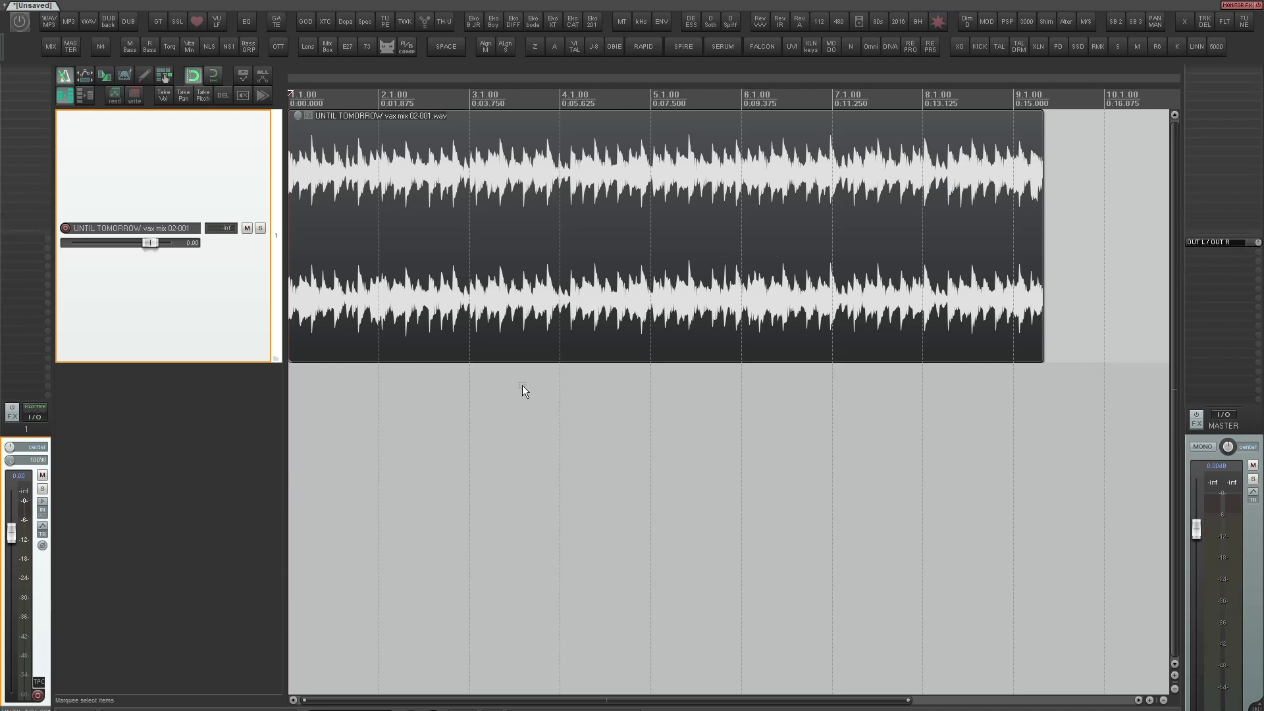
Open The Oven on the UNTIL TOMORROW vax mix track, scale its interface to 125 % and reposition its window
left_click(523, 385)
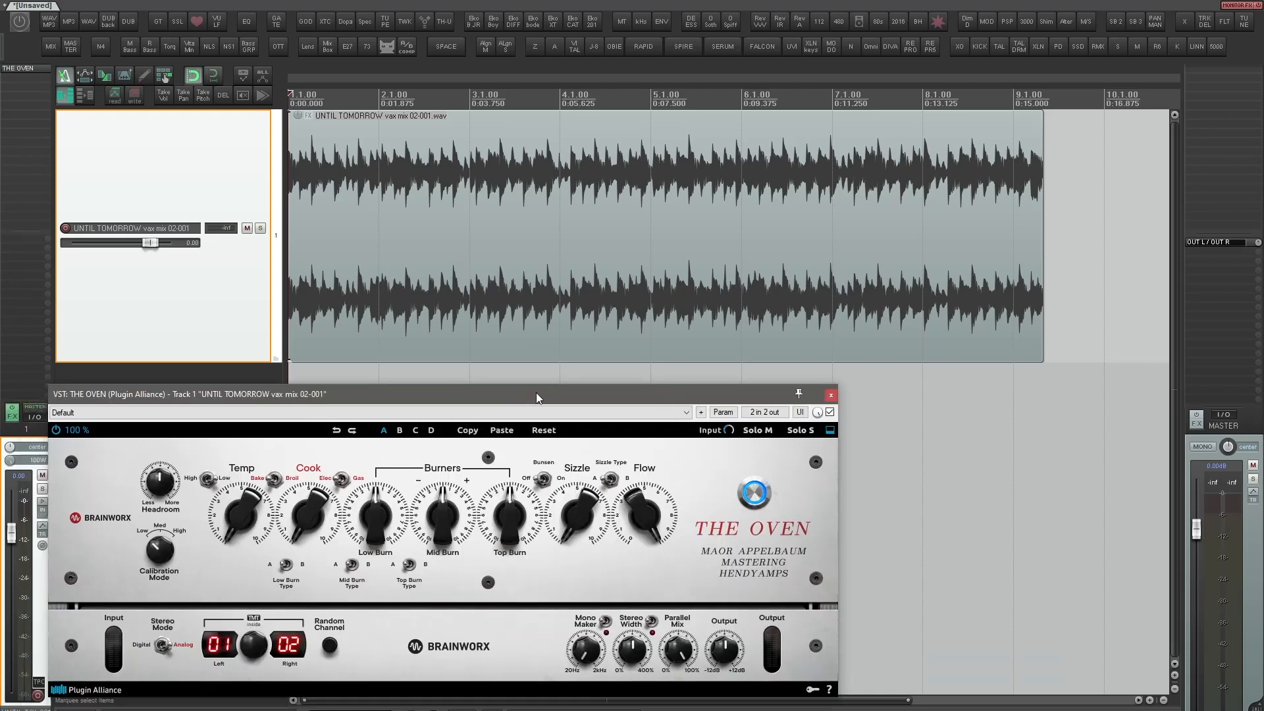
left_click_drag(536, 393, 796, 134)
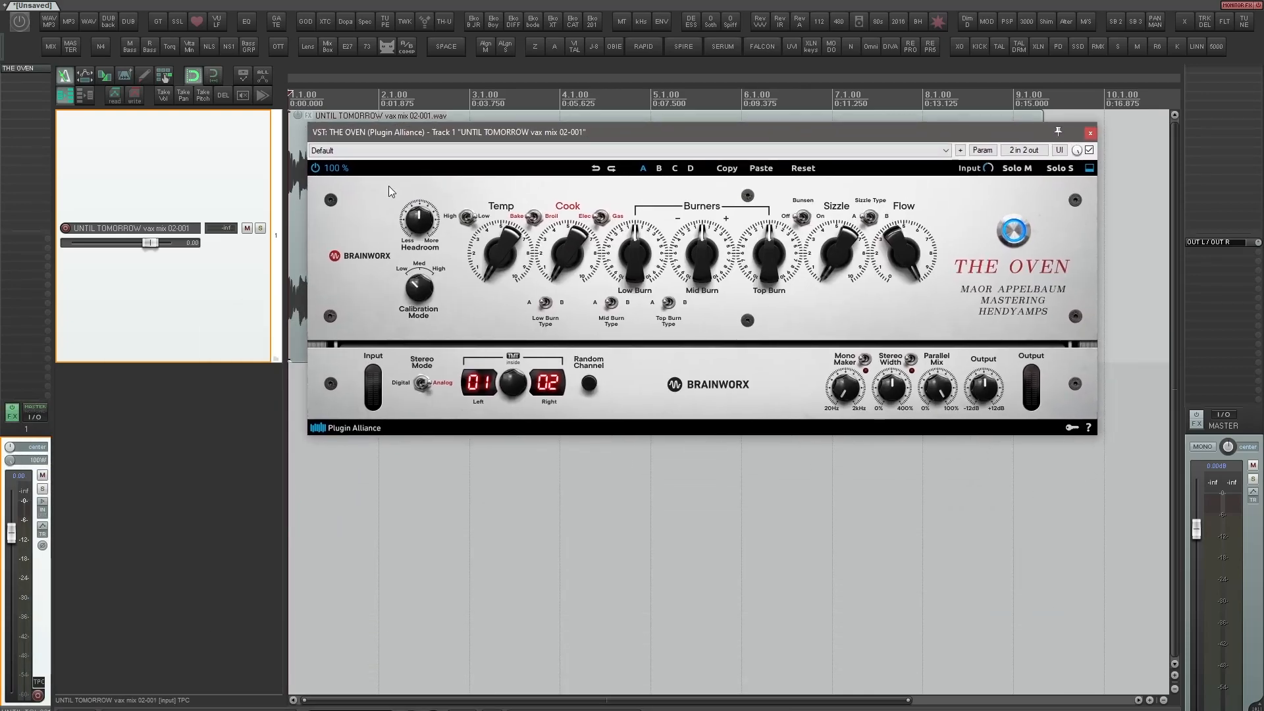
left_click(337, 170)
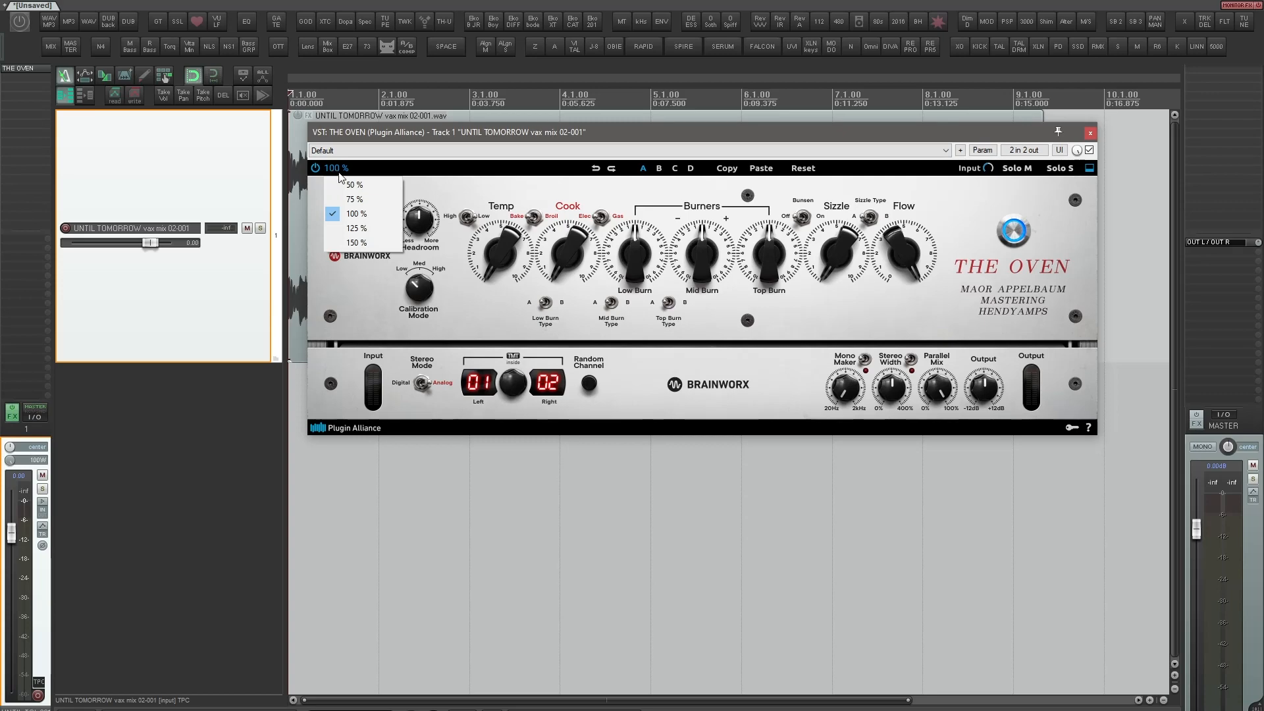
left_click(367, 229)
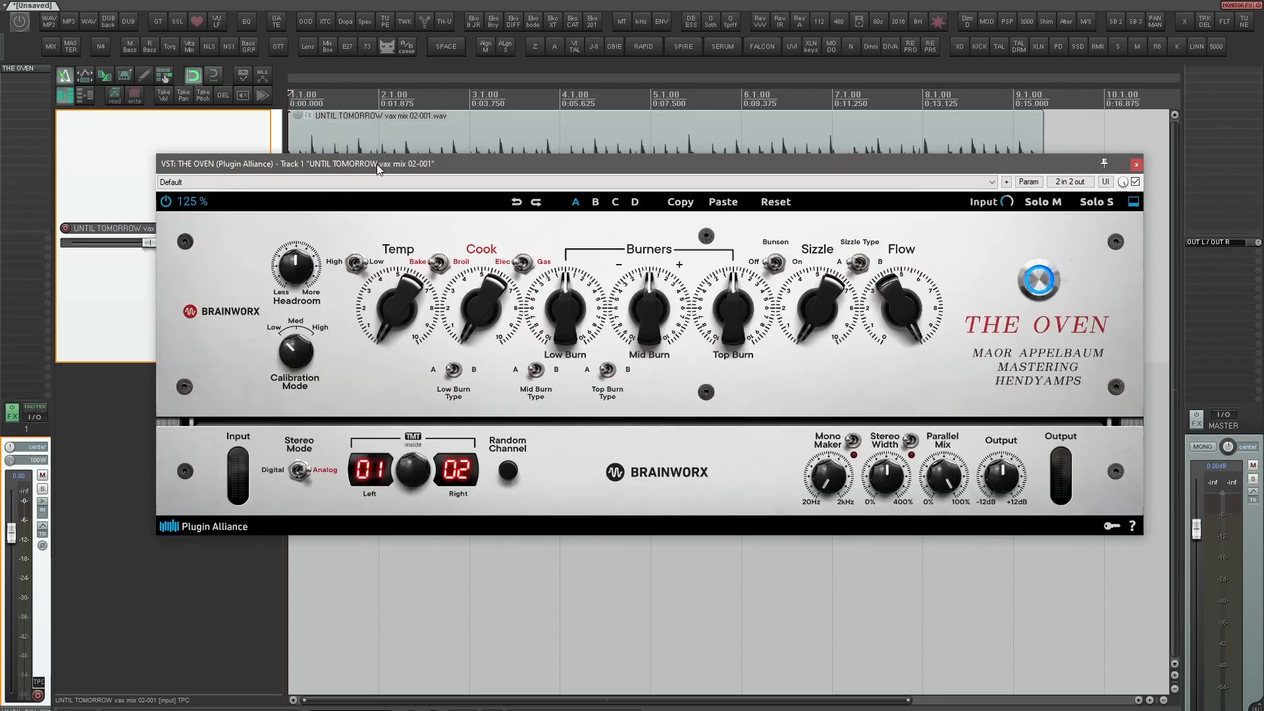
left_click_drag(377, 164, 384, 127)
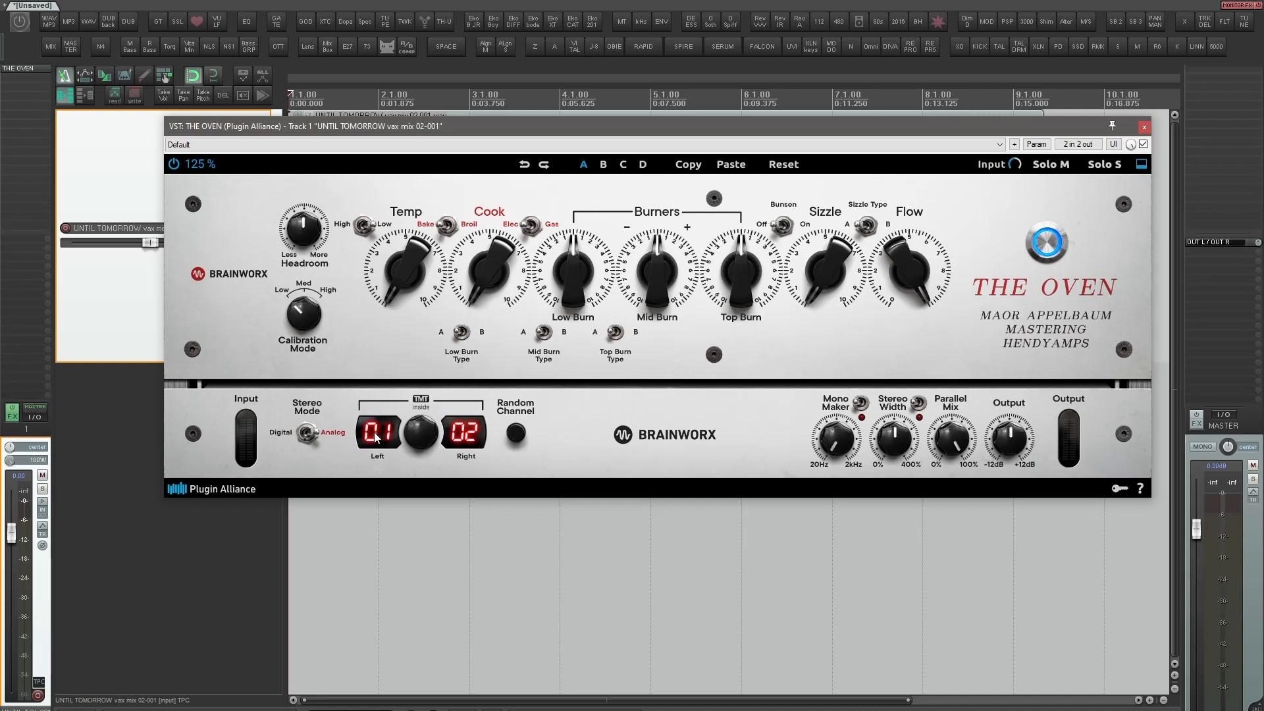
Randomize The Oven's TMT channels to 04 and 05, and switch the stereo mode to Digital and back to Analog
left_click(515, 434)
left_click(516, 434)
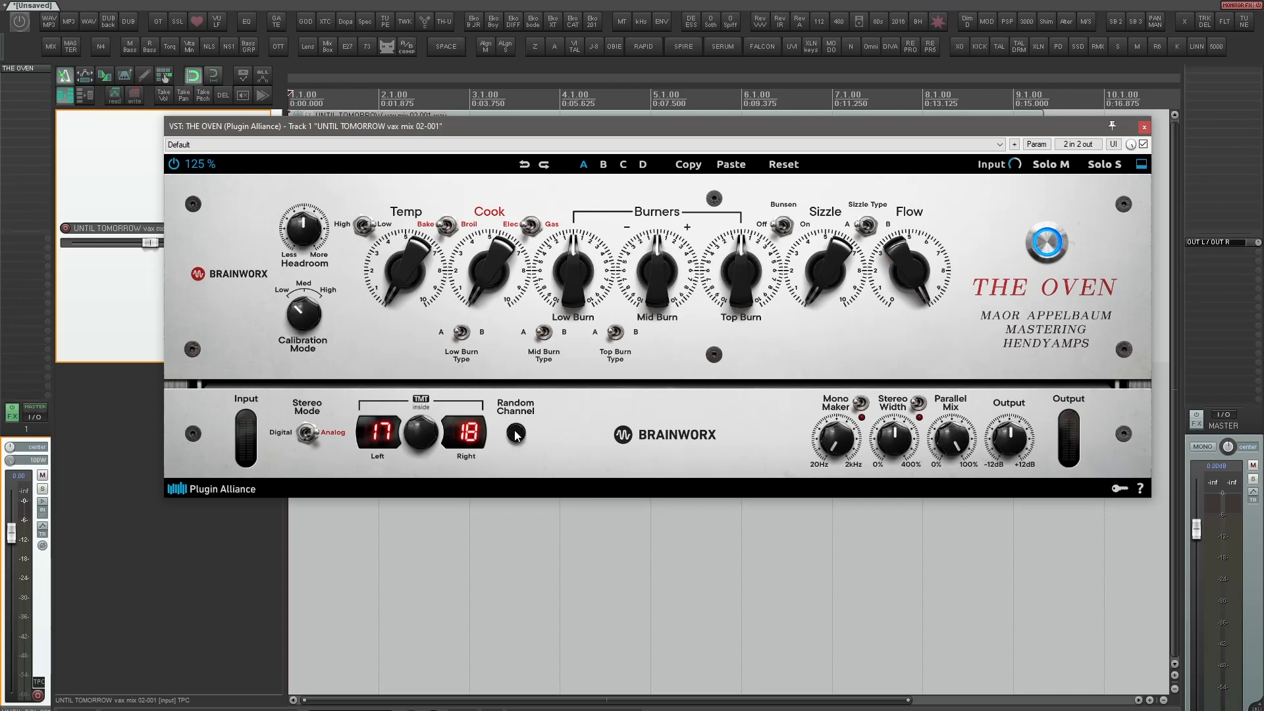
left_click(516, 434)
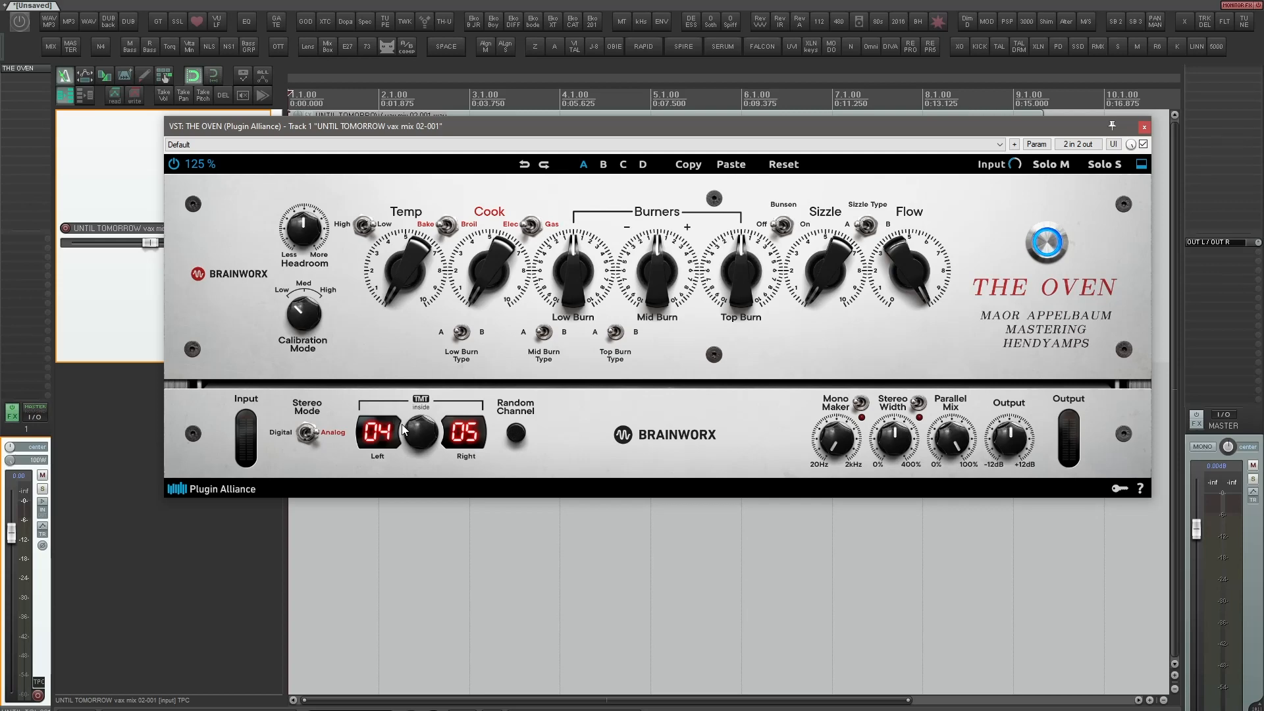
left_click(307, 434)
left_click(307, 433)
Try the Mono Maker and Stereo Width controls, reset the width to its default and toggle its switch on and off
left_click_drag(839, 440, 838, 524)
left_click_drag(906, 436, 903, 427)
double_click(894, 439)
left_click(919, 405)
left_click(919, 405)
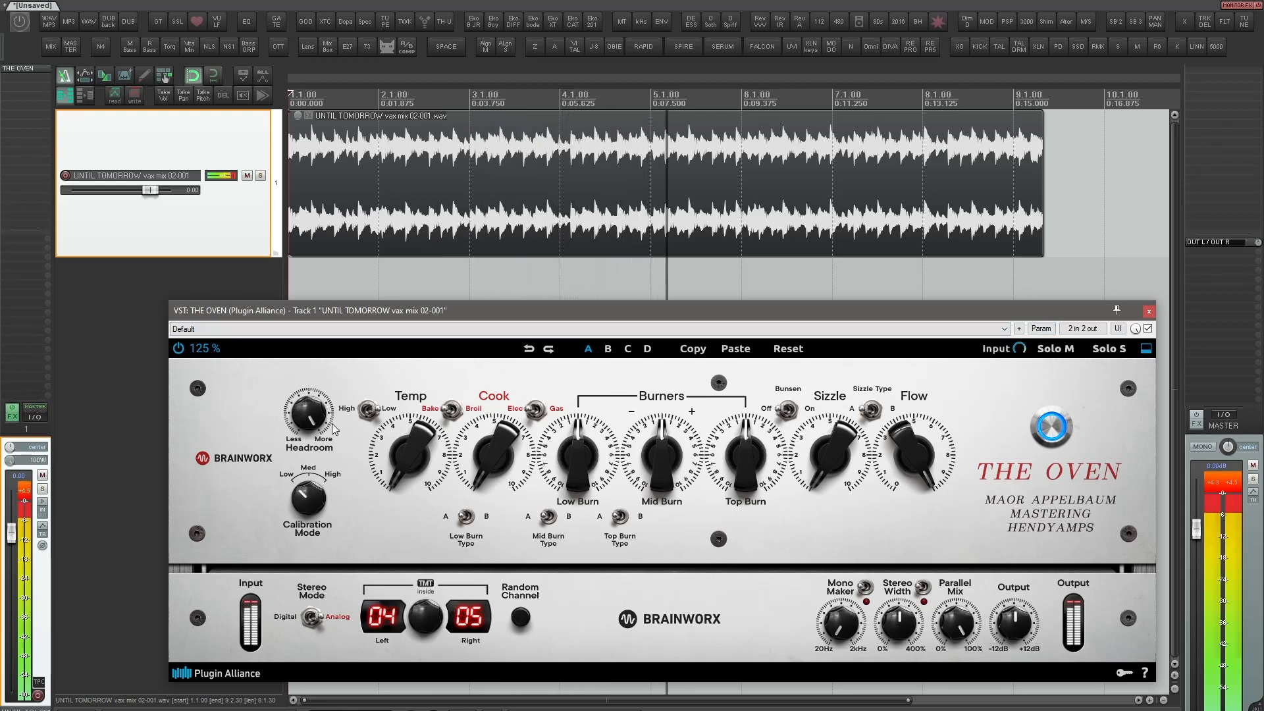
Audition the headroom at -24 dB and -3 dB during playback and return it to its centre setting
left_click_drag(334, 430, 315, 574)
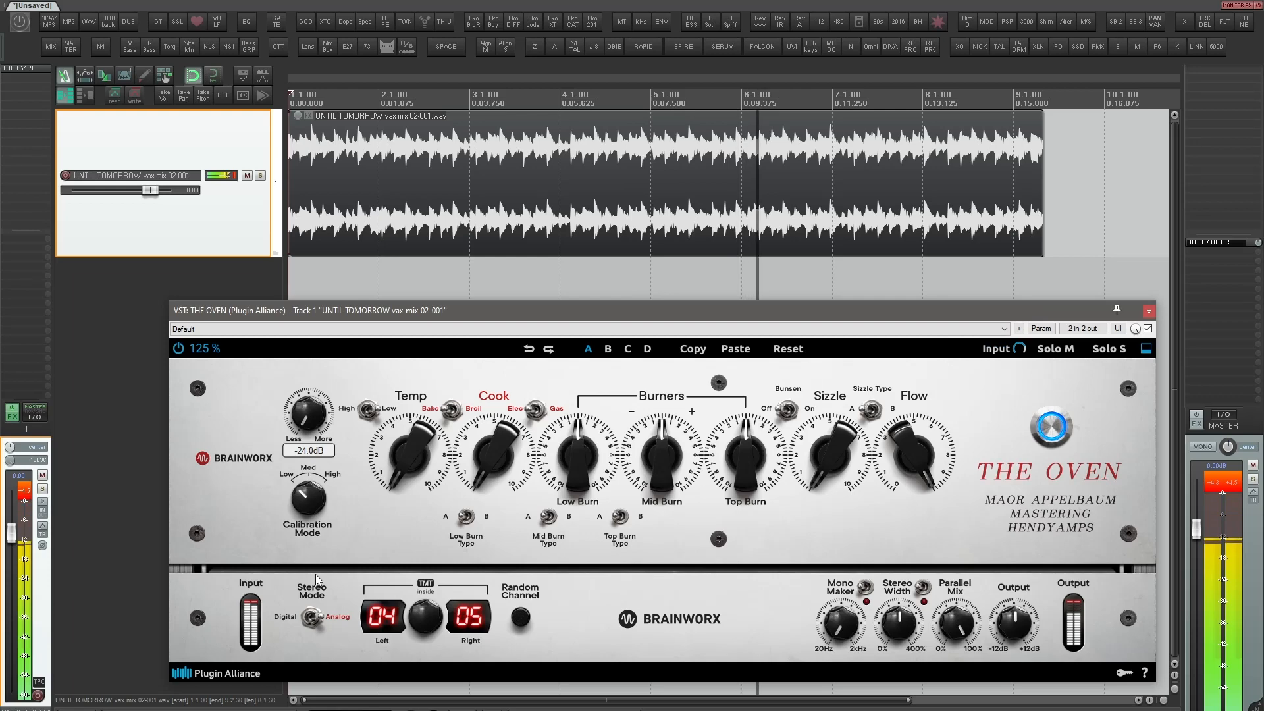
key("space")
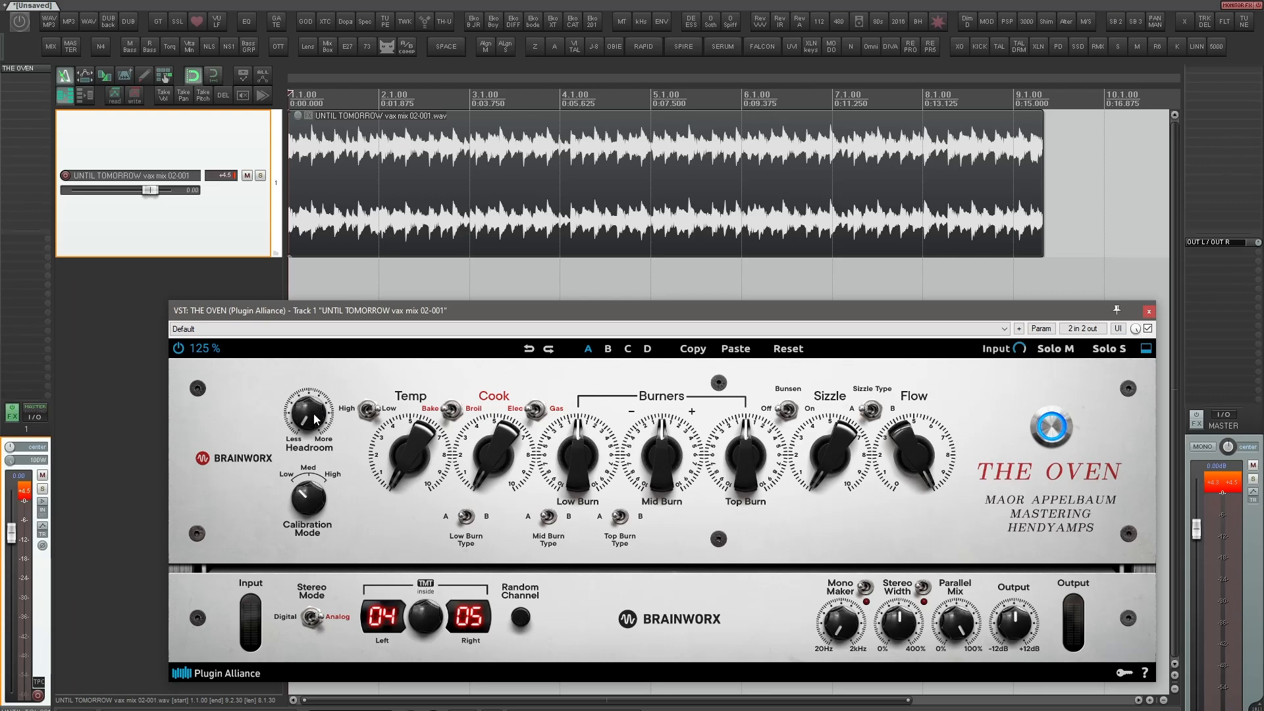
key("space")
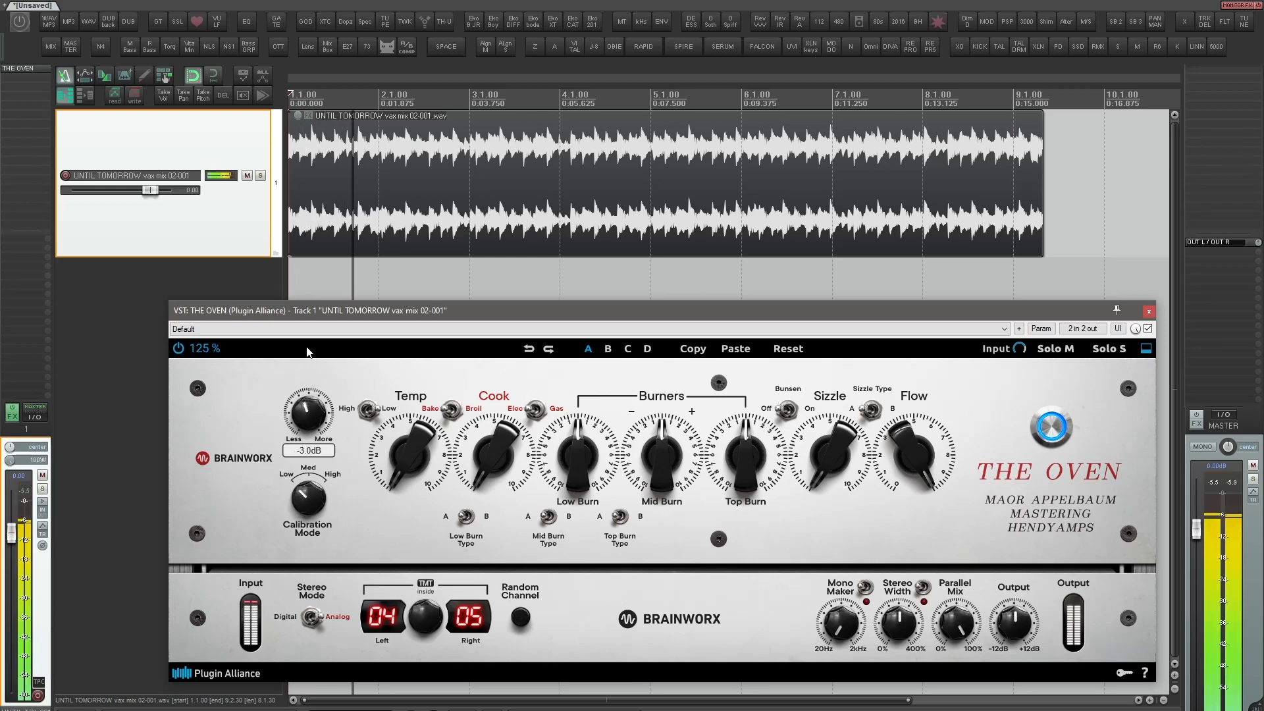
left_click_drag(307, 310, 308, 343)
key("space")
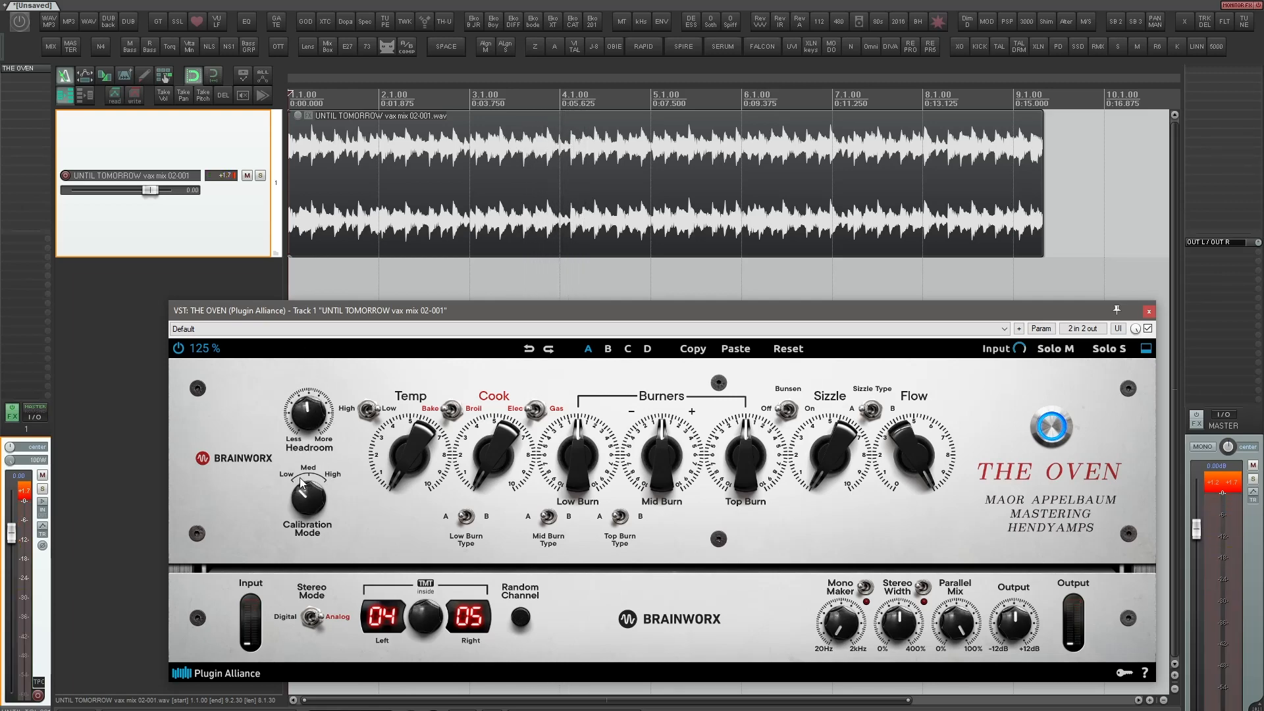
Compare the High and Low calibration modes while playing the track
left_click(304, 503)
key("space")
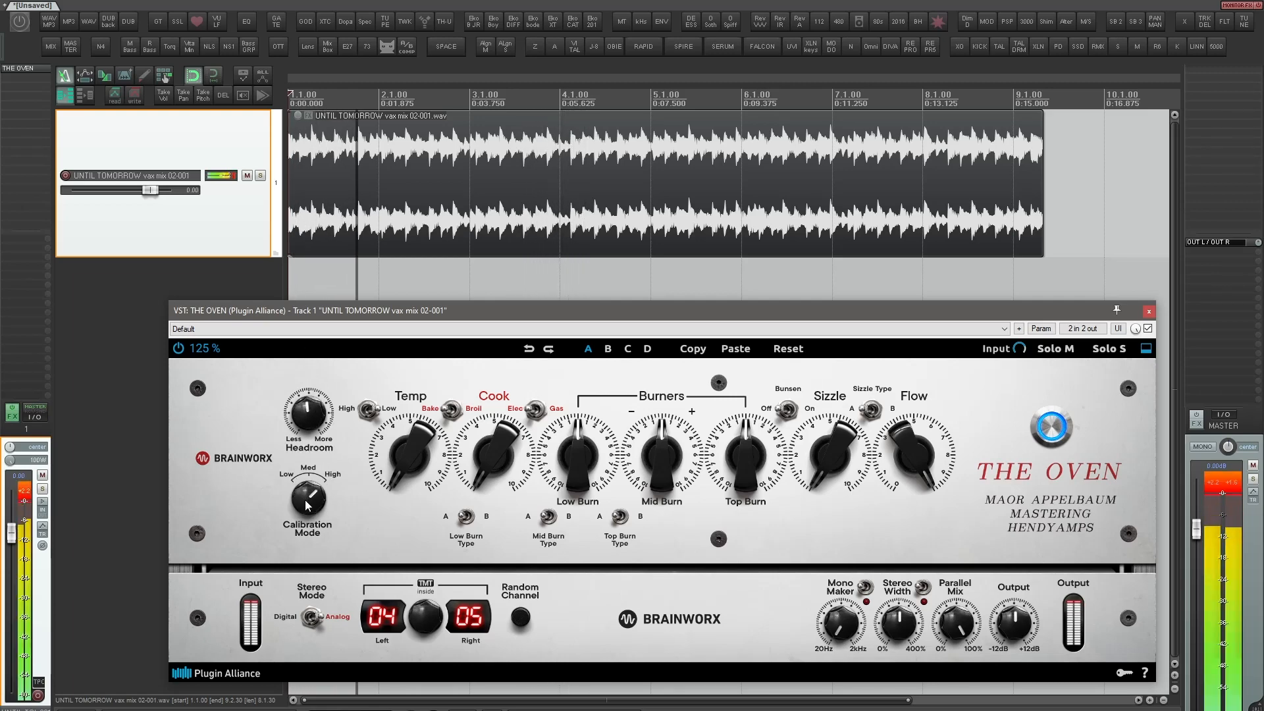
left_click(317, 504)
key("space")
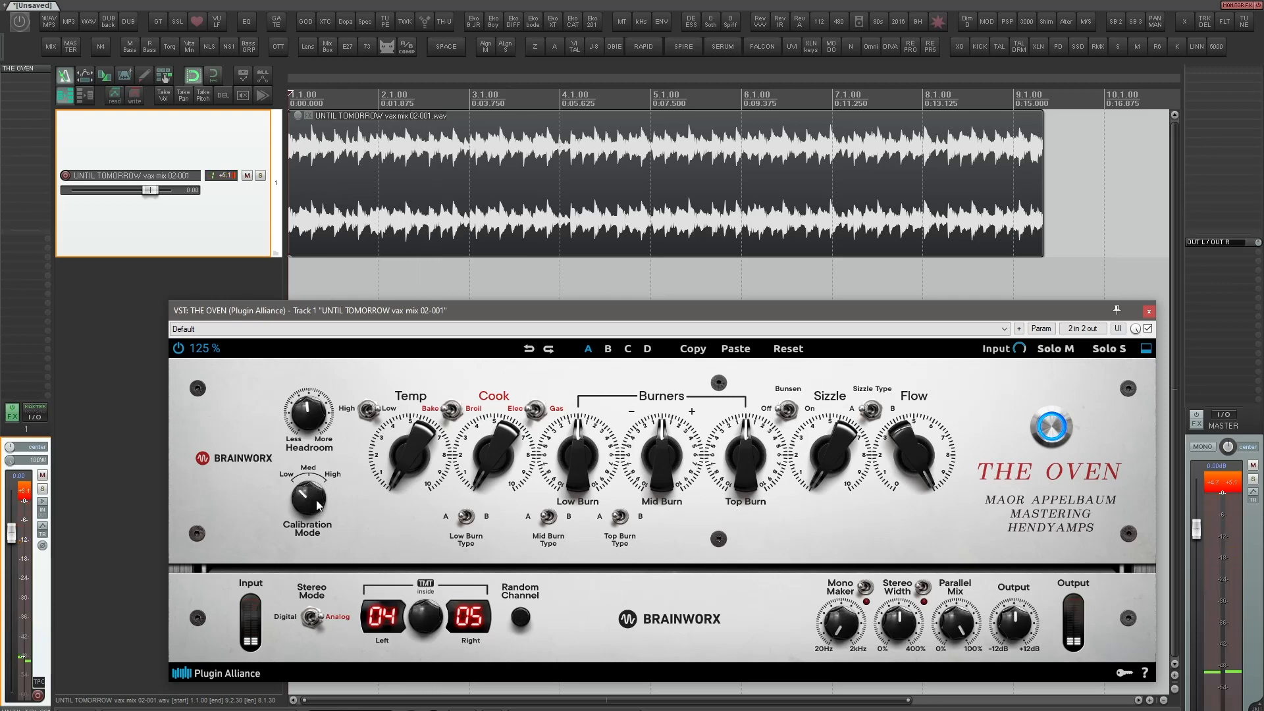
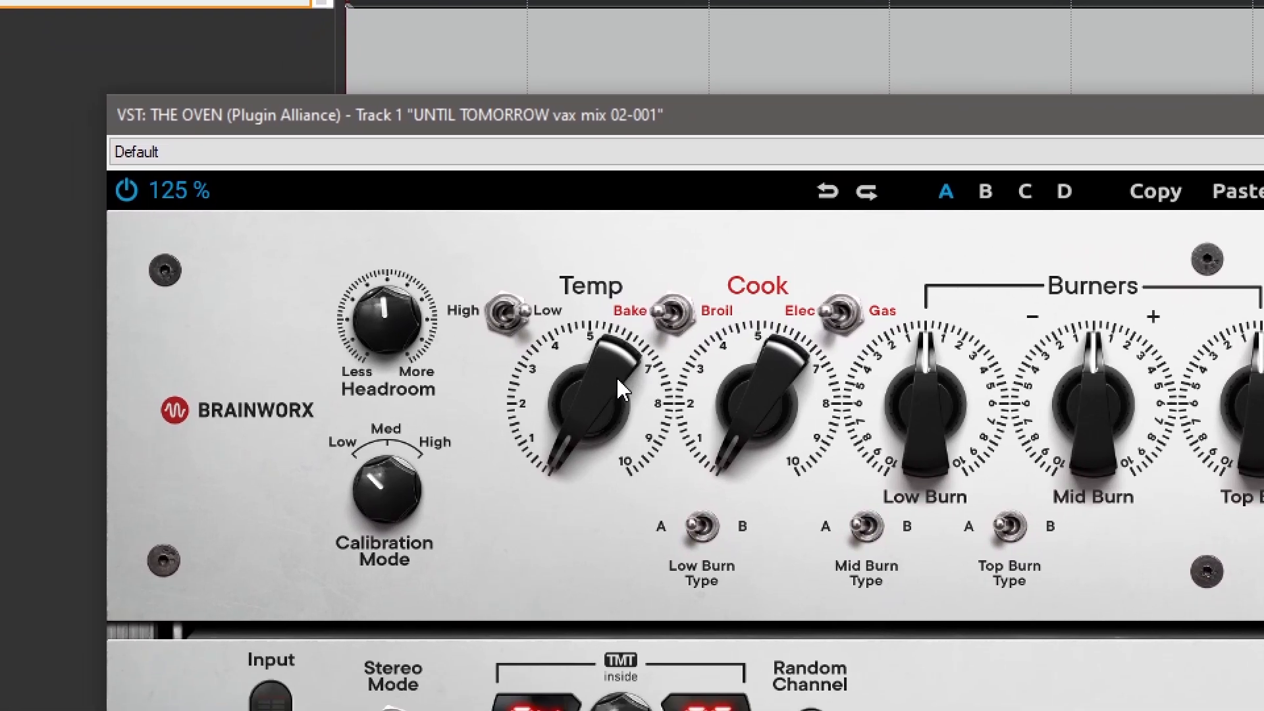
Set Temp to 4.0, compare its Low and High ranges during playback, and lower it to just under 3 on High
left_click_drag(634, 369, 604, 378)
scroll(633, 369, "up", 8)
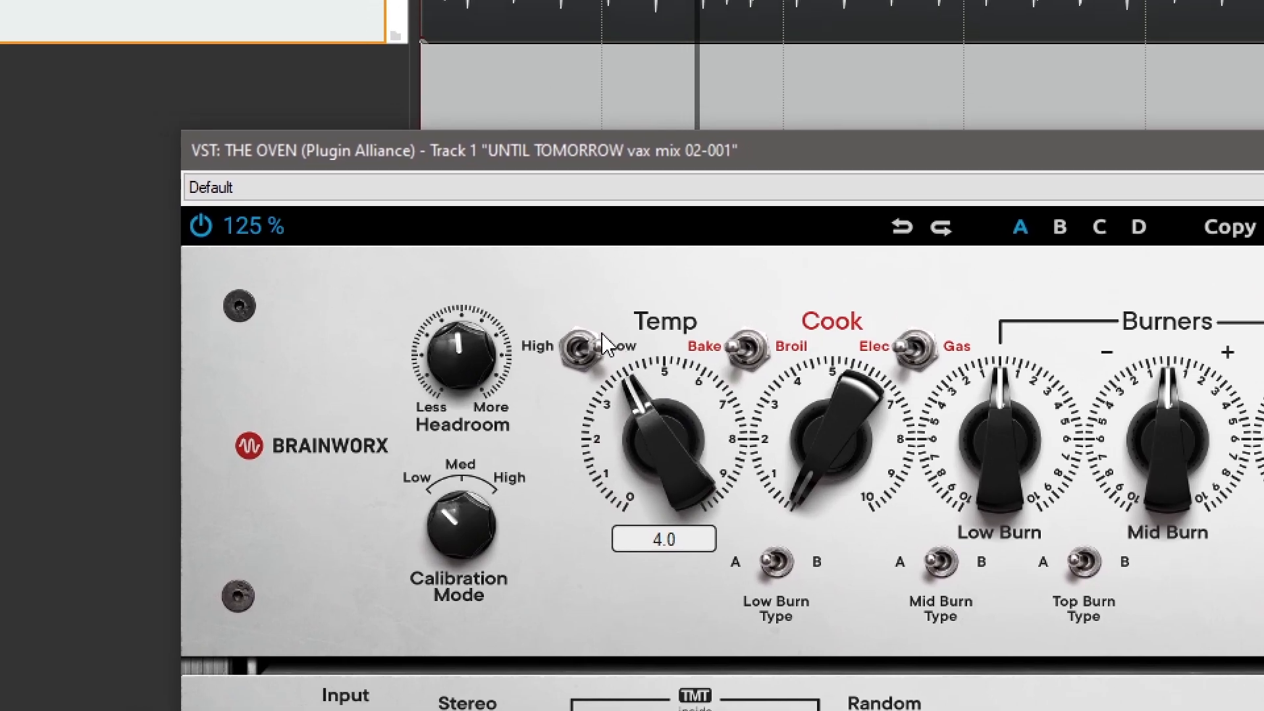
left_click(550, 288)
left_click(627, 373)
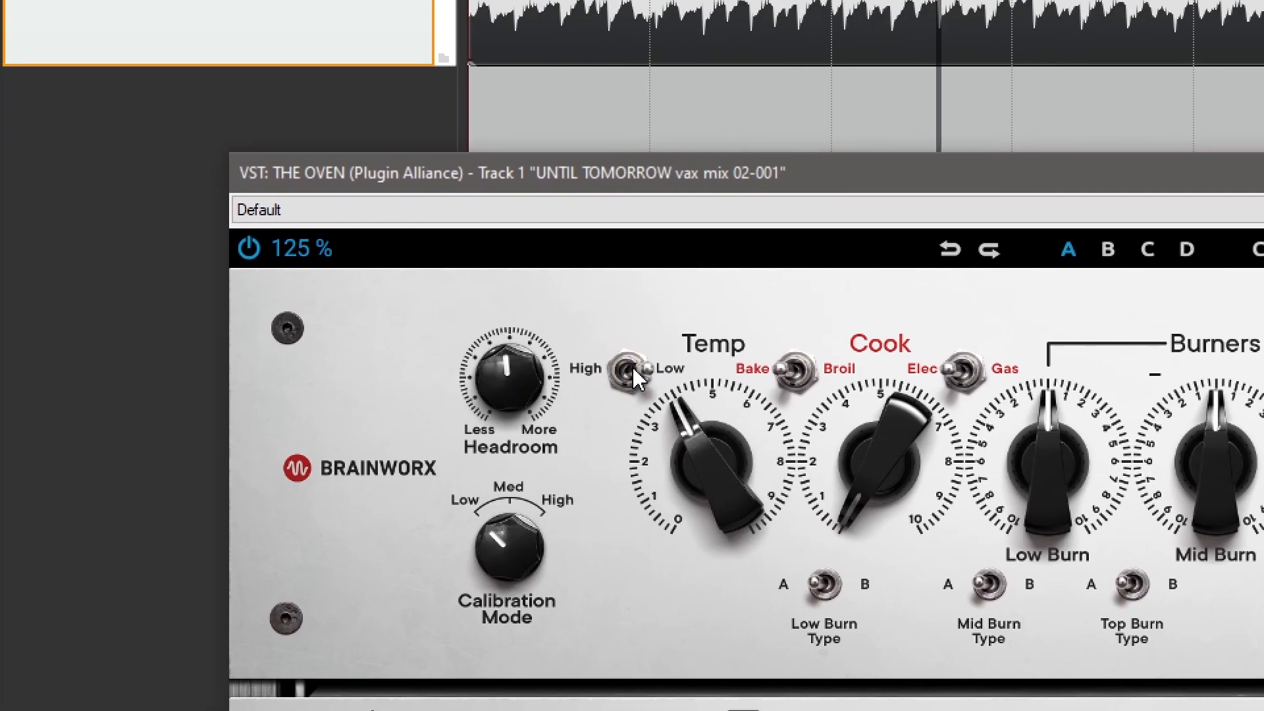
left_click(632, 366)
scroll(704, 473, "down", 5)
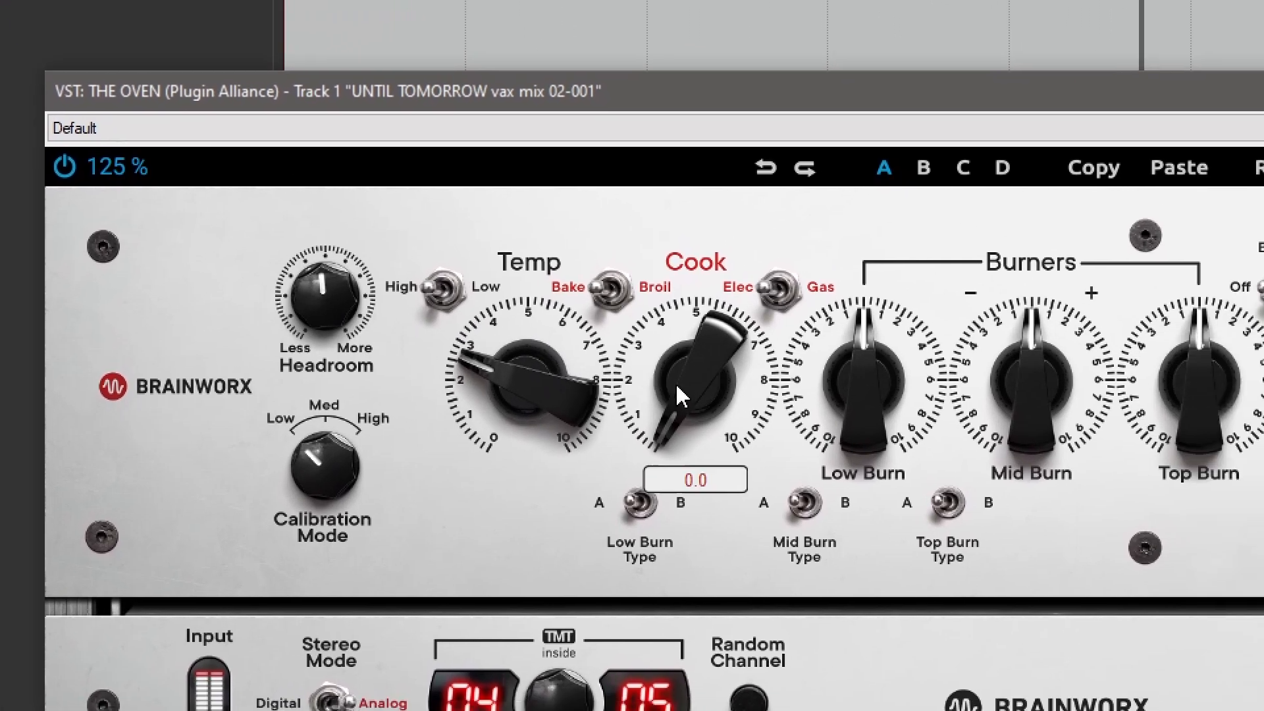
Audition Cook amounts from about 6 down to near 0 during playback, switching between Bake and Broil and between Elec and Gas
left_click_drag(796, 364, 783, 224)
left_click_drag(633, 330, 634, 305)
left_click_drag(643, 461, 635, 406)
left_click(577, 339)
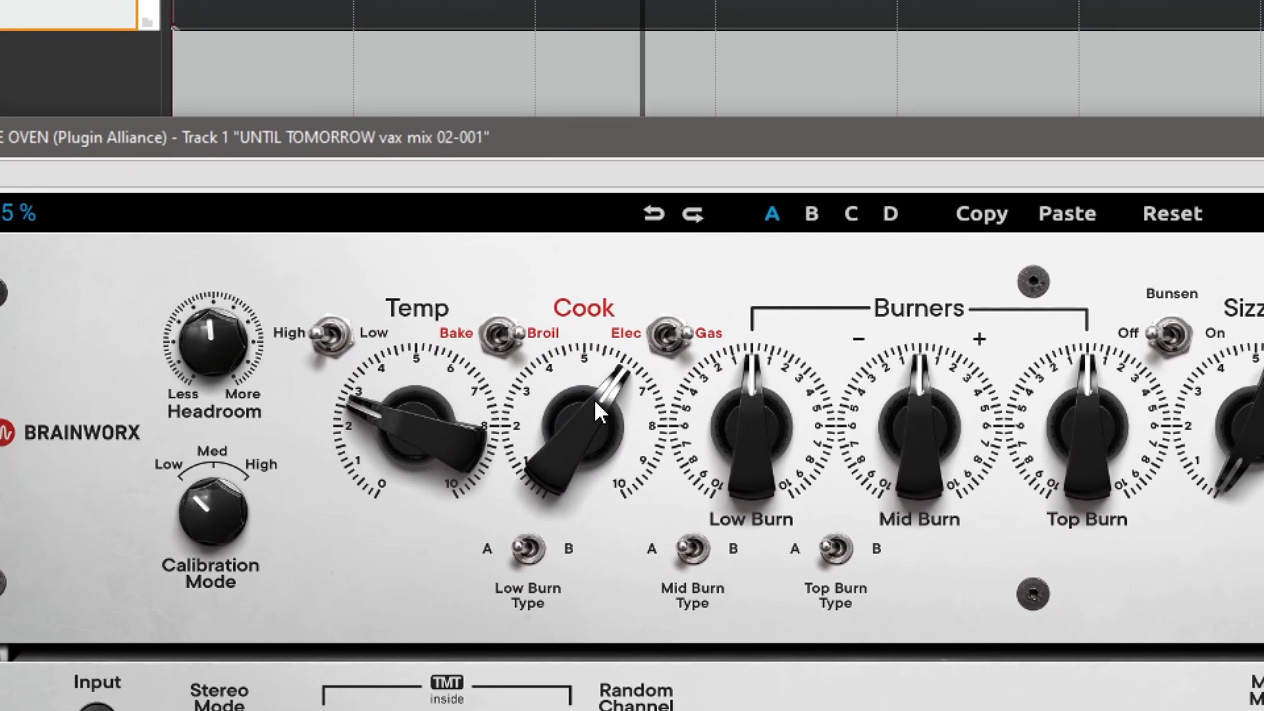
left_click_drag(595, 403, 581, 500)
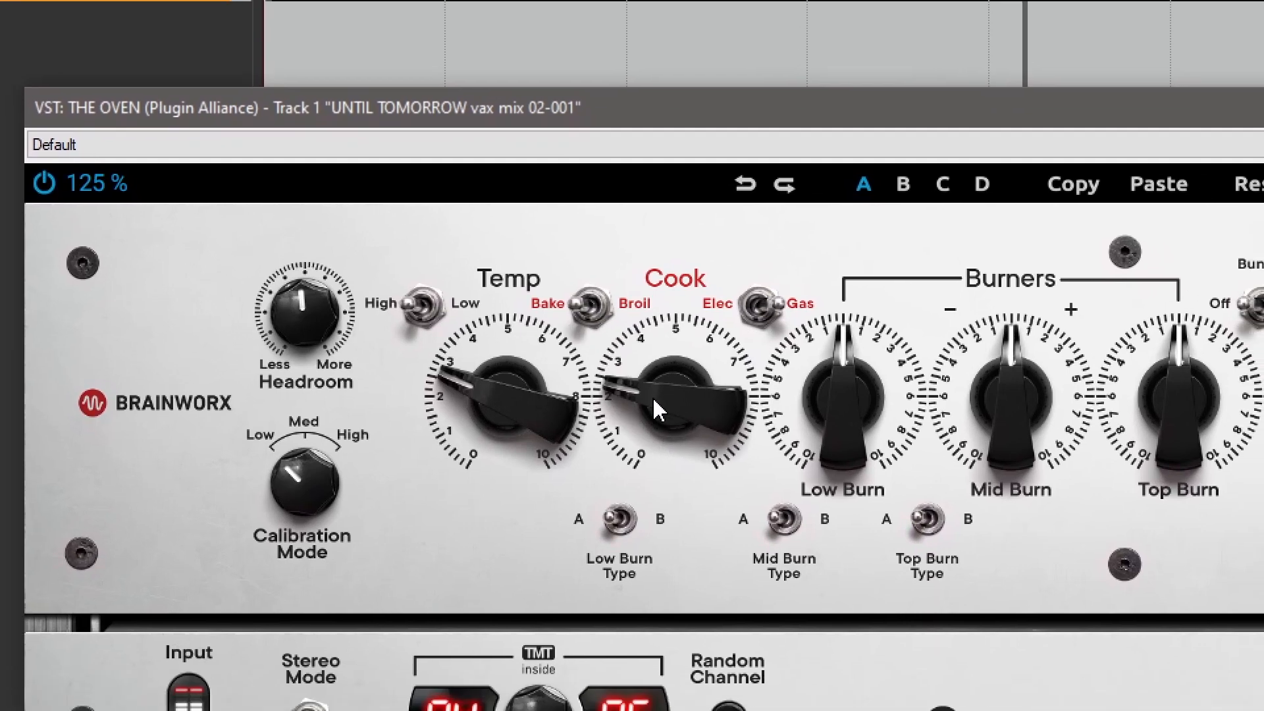
left_click_drag(623, 305, 633, 367)
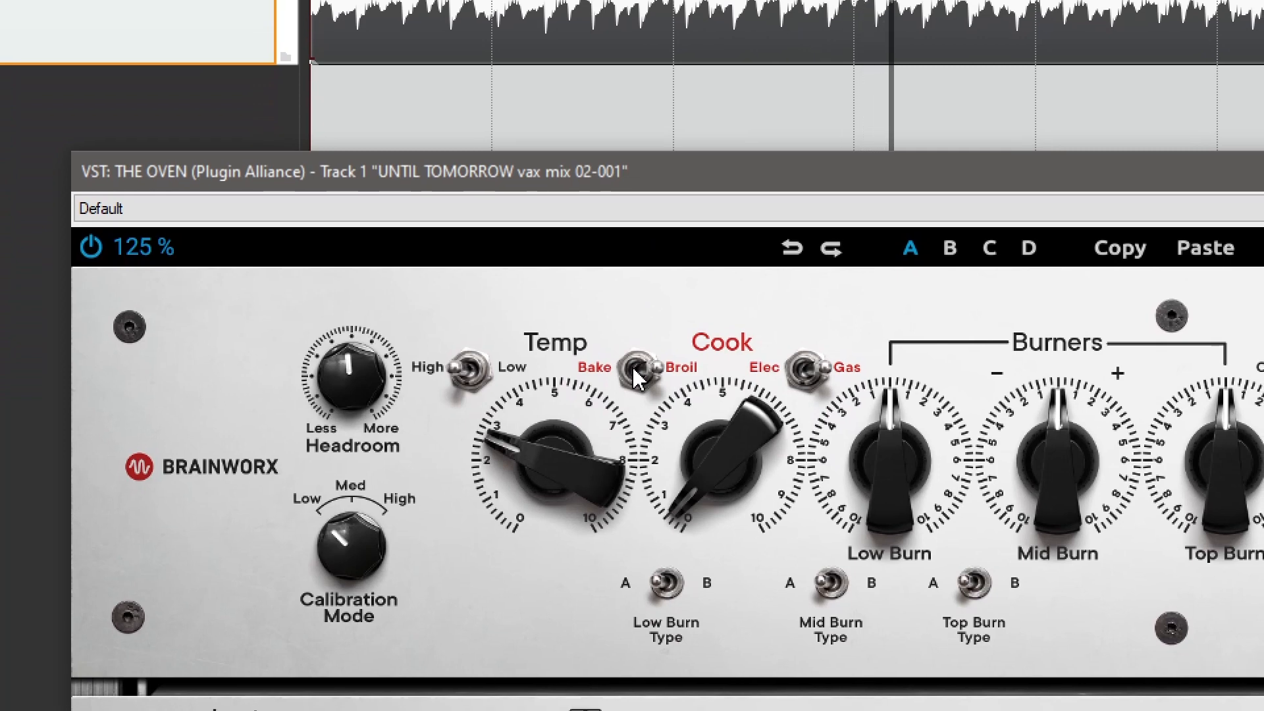
Switch Cook to Bake with Gas, set its amount to just under 1 and lower Temp to just under 2
left_click(635, 369)
left_click_drag(704, 451, 703, 432)
mouse_move(487, 423)
left_mouse_down()
mouse_move(474, 319)
mouse_move(492, 427)
left_mouse_up()
left_click_drag(638, 397, 634, 382)
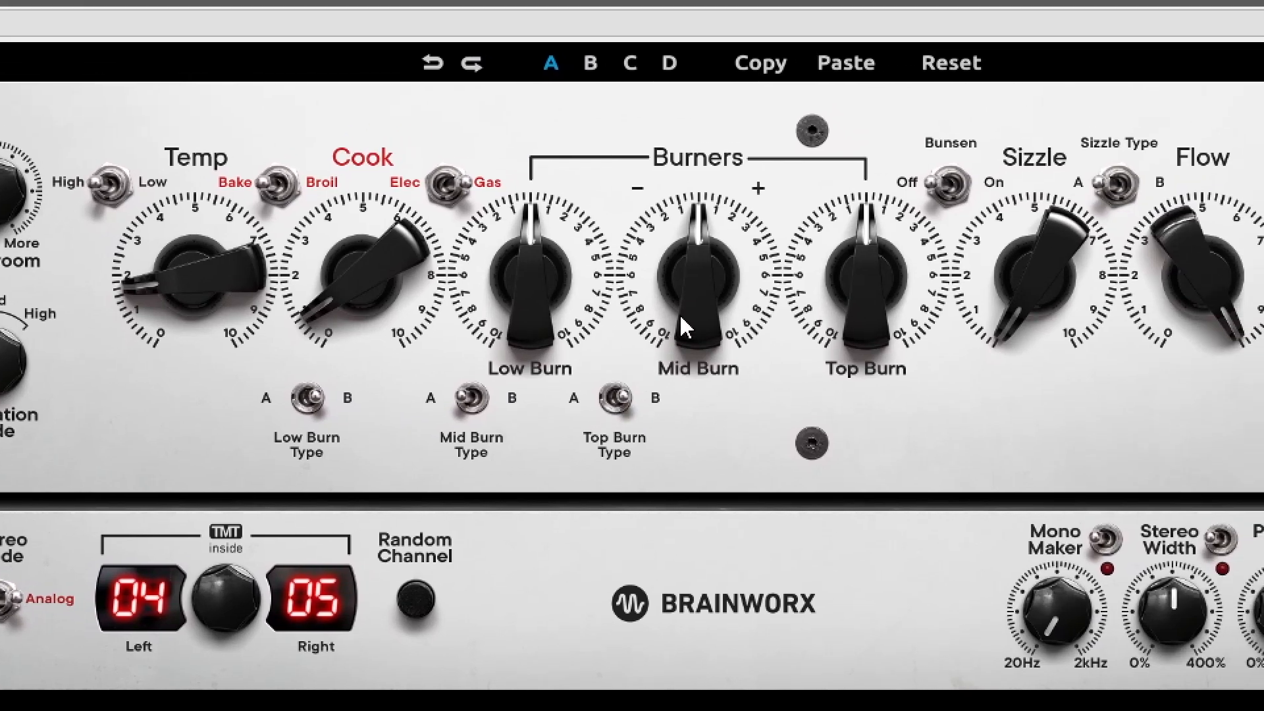
Boost the Mid Burn to about 6 and the Top Burn to about 3
mouse_move(684, 326)
left_mouse_down()
mouse_move(638, 333)
mouse_move(638, 577)
mouse_move(619, 302)
mouse_move(630, 334)
left_mouse_up()
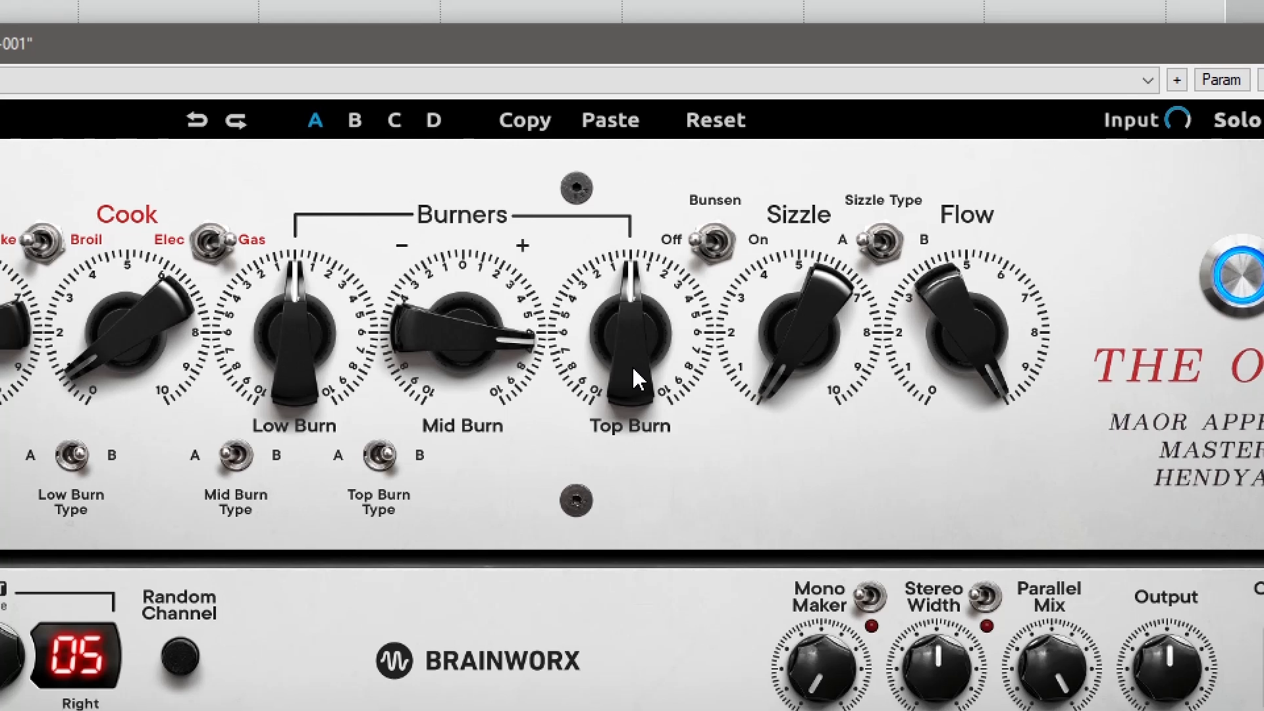
mouse_move(634, 377)
left_mouse_down()
mouse_move(628, 290)
mouse_move(637, 411)
left_mouse_up()
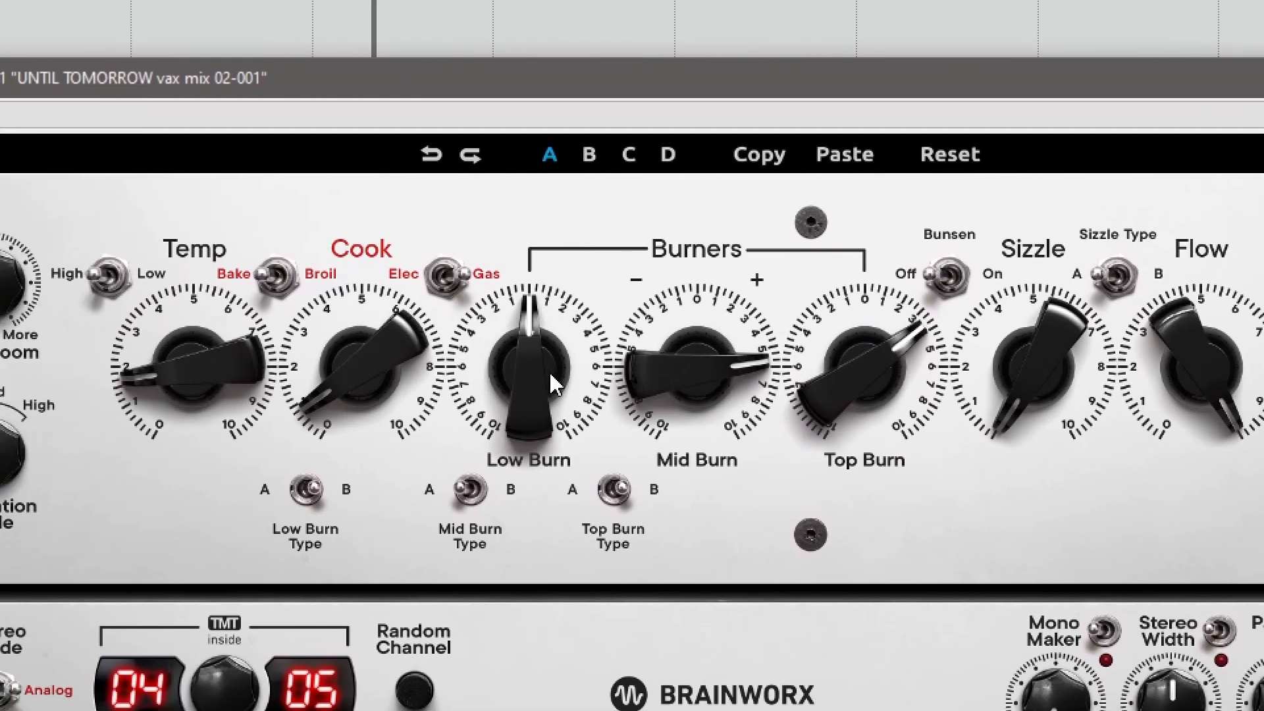
Audition Sizzle at about 8 and then about 2 during playback, switching the Sizzle Type in between
left_click_drag(372, 385, 357, 525)
mouse_move(636, 395)
left_mouse_down()
mouse_move(632, 225)
mouse_move(639, 387)
mouse_move(642, 369)
left_mouse_up()
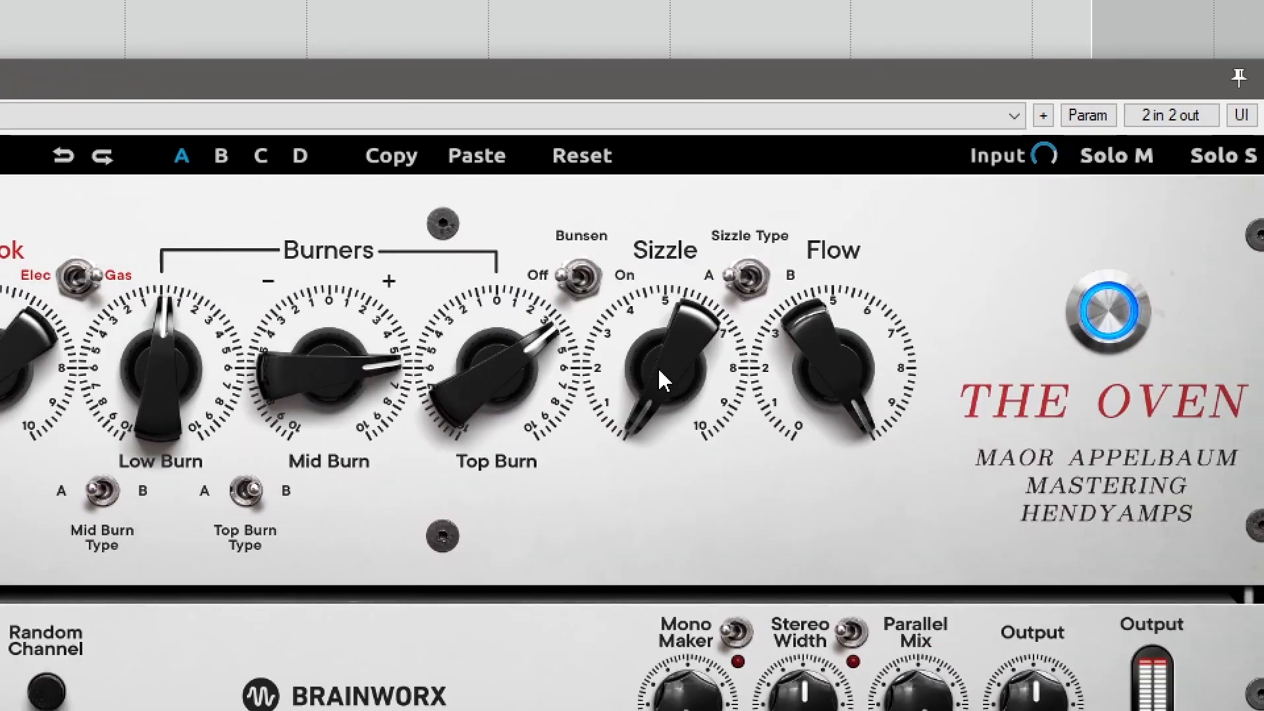
left_click_drag(914, 380, 933, 265)
left_click_drag(639, 335, 640, 364)
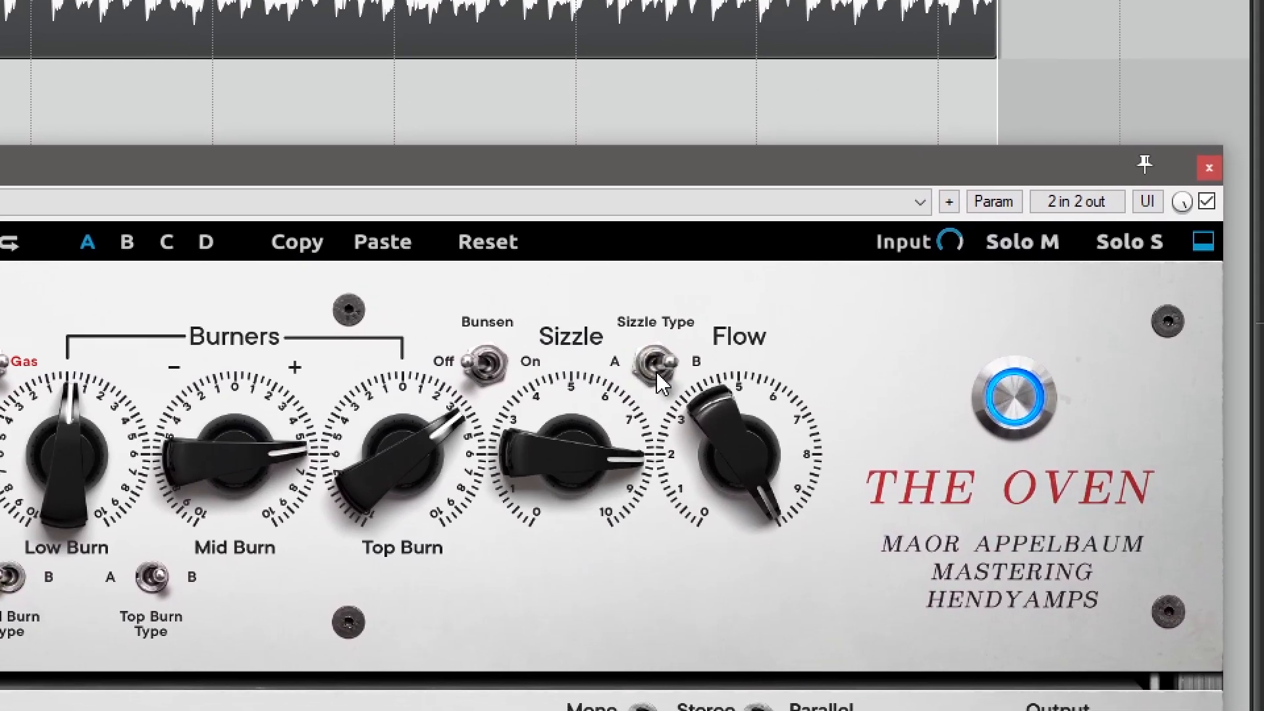
left_click(713, 371)
left_click_drag(575, 454, 575, 604)
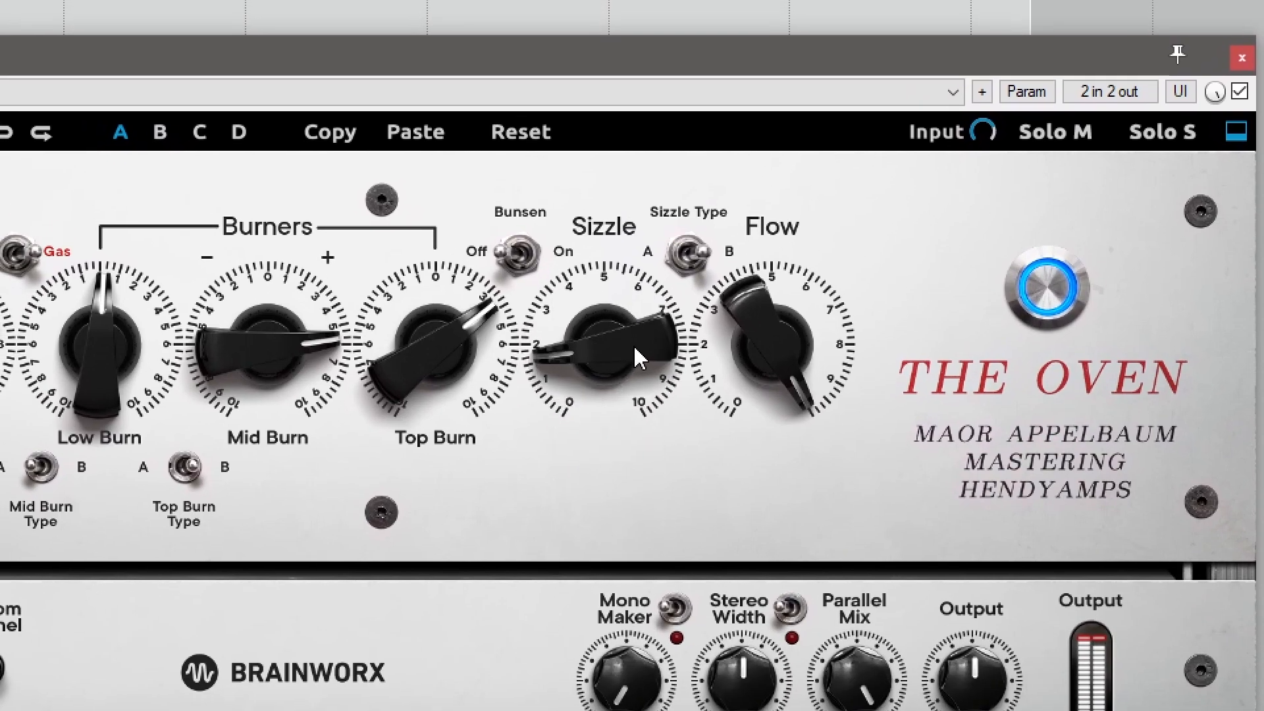
Compare the Sizzle Type again, try the Bunsen switch, and raise Sizzle to just under 5
left_click_drag(574, 455, 576, 440)
left_click(652, 332)
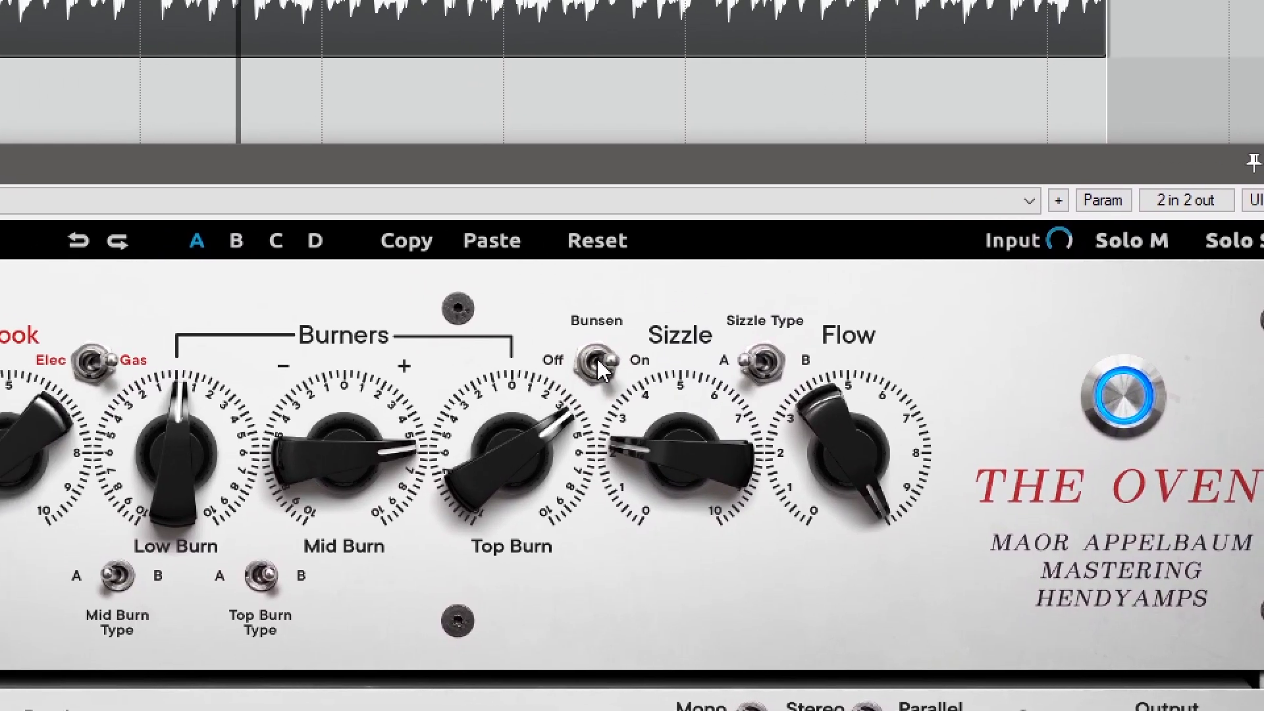
left_click(473, 321)
left_click_drag(662, 401, 672, 332)
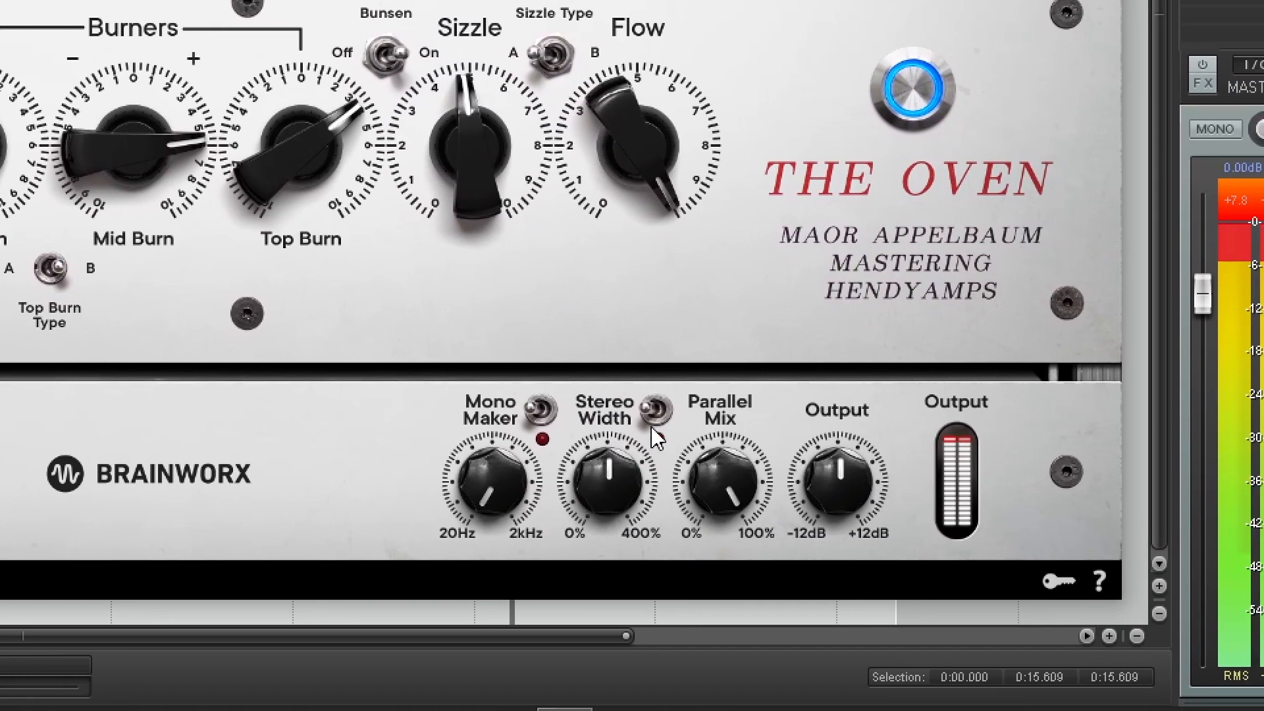
Enable Stereo Width and Mono Maker, setting the width slightly below its midpoint
left_click(653, 426)
left_click_drag(623, 471, 612, 405)
left_click(571, 411)
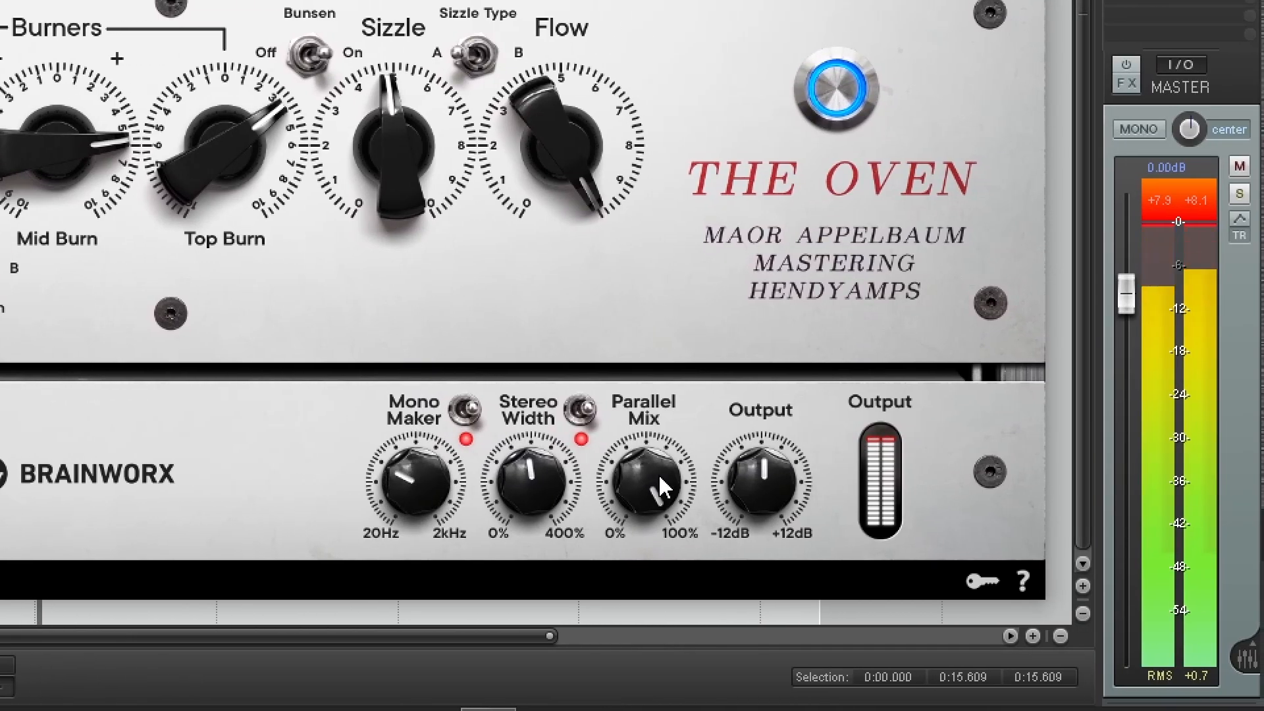
Audition the Parallel Mix during playback, lowering it to 36% and bringing it back up to about 52%
left_click_drag(869, 469, 869, 477)
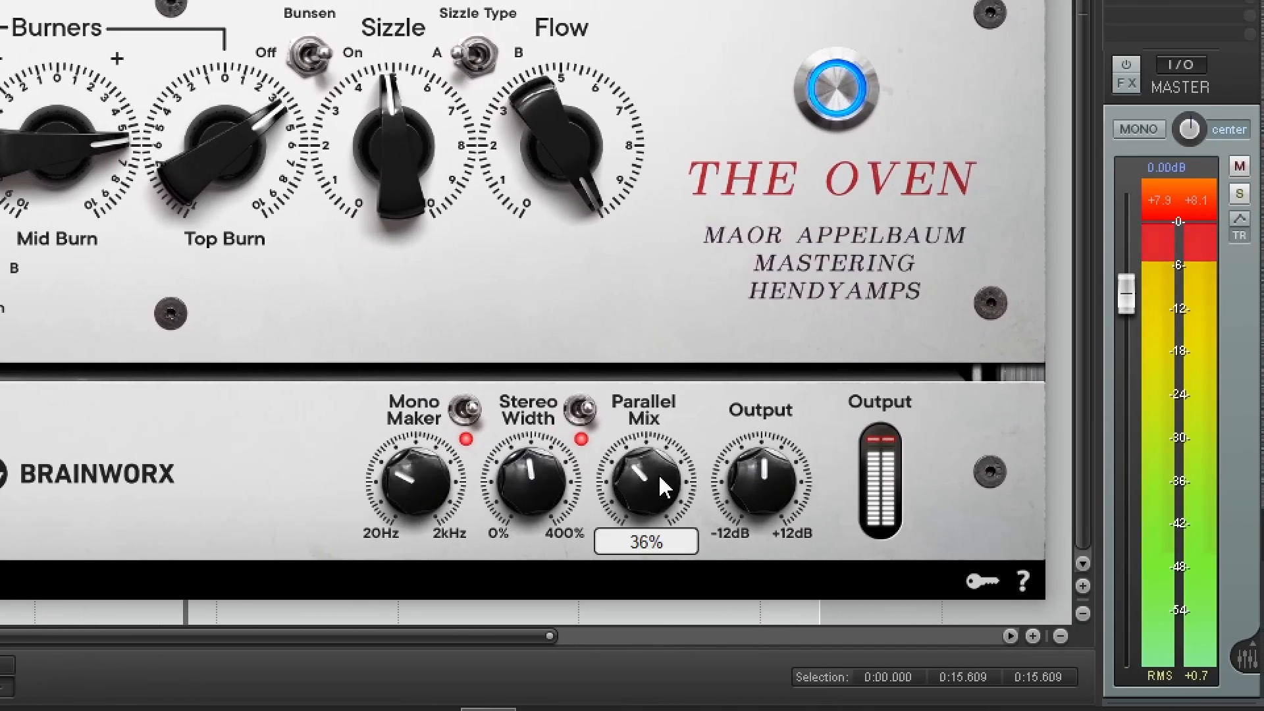
scroll(664, 486, "up", 15)
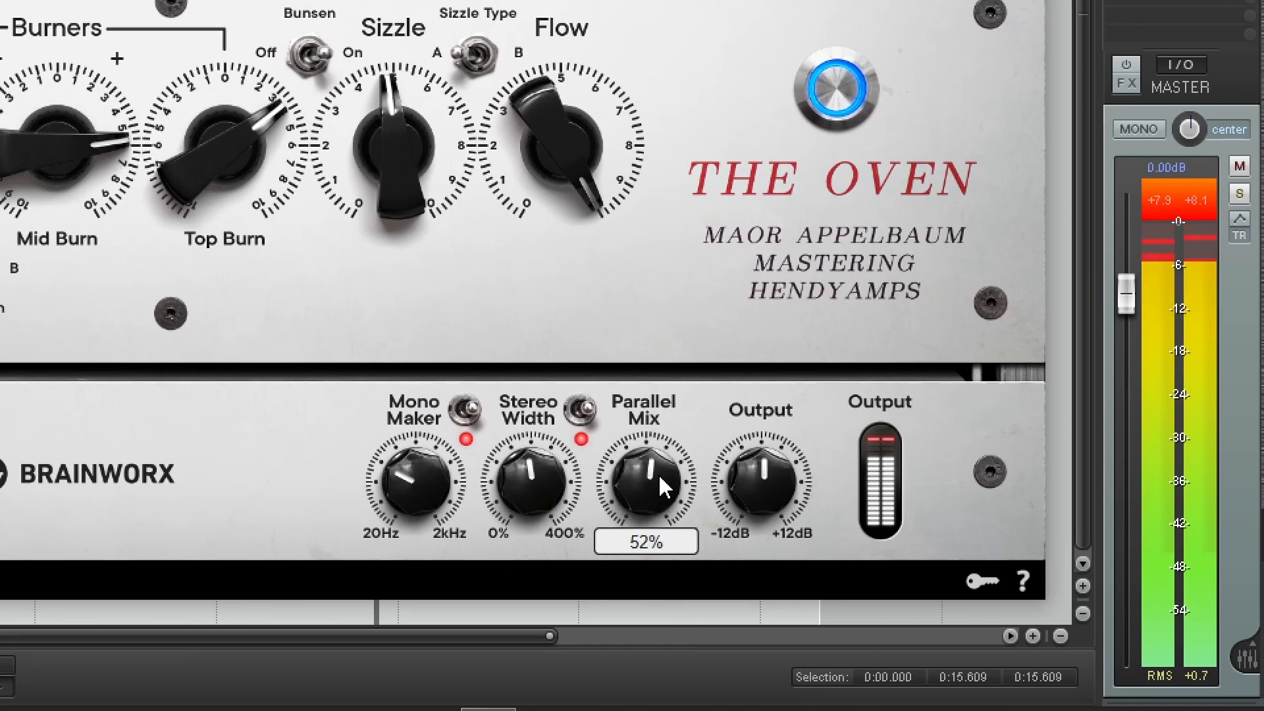
scroll(664, 486, "down", 2)
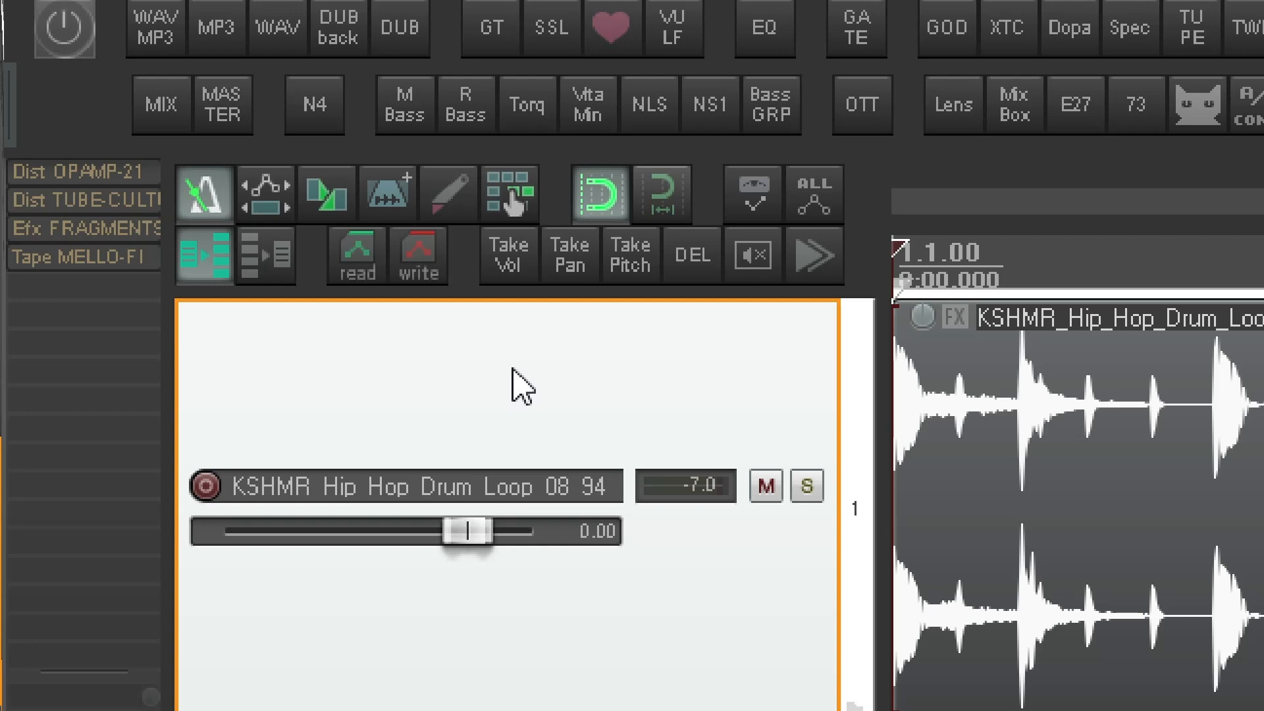
Play the hip hop drum loop, open Dist OPAMP-21 from its track and enable the bypassed plugin
key("space")
key("ctrl+Page_Up")
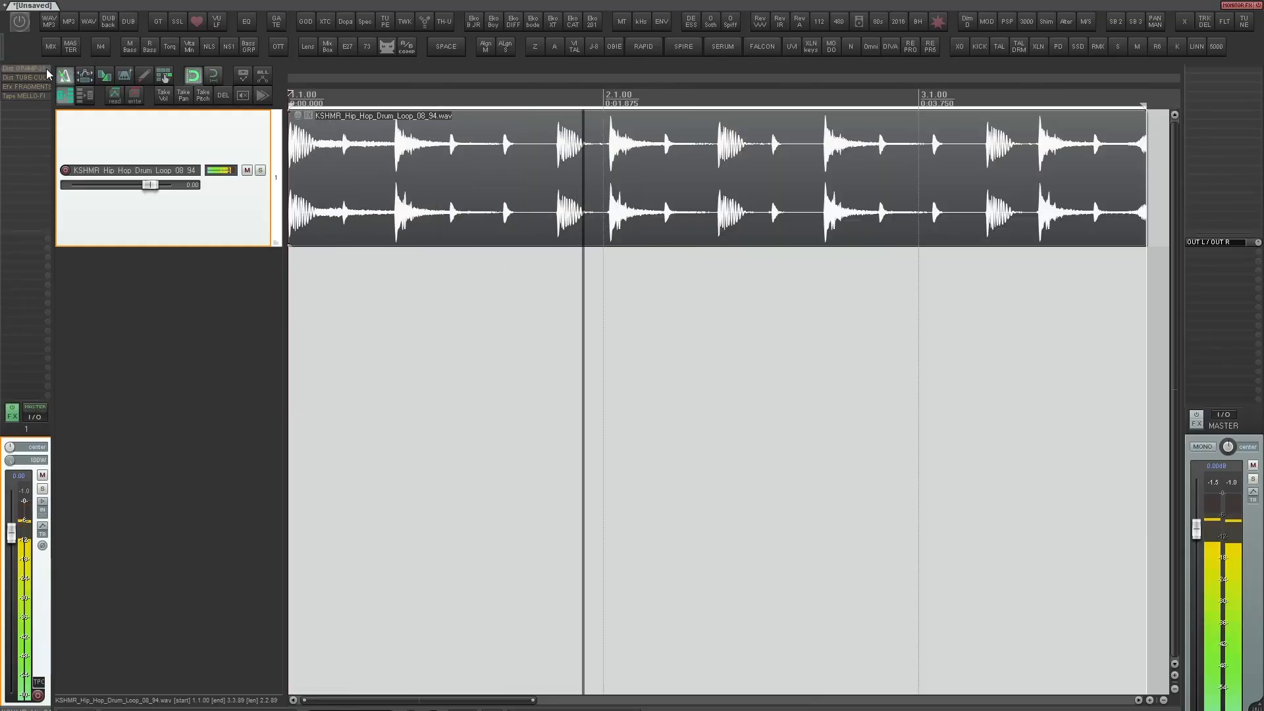
left_click(39, 69)
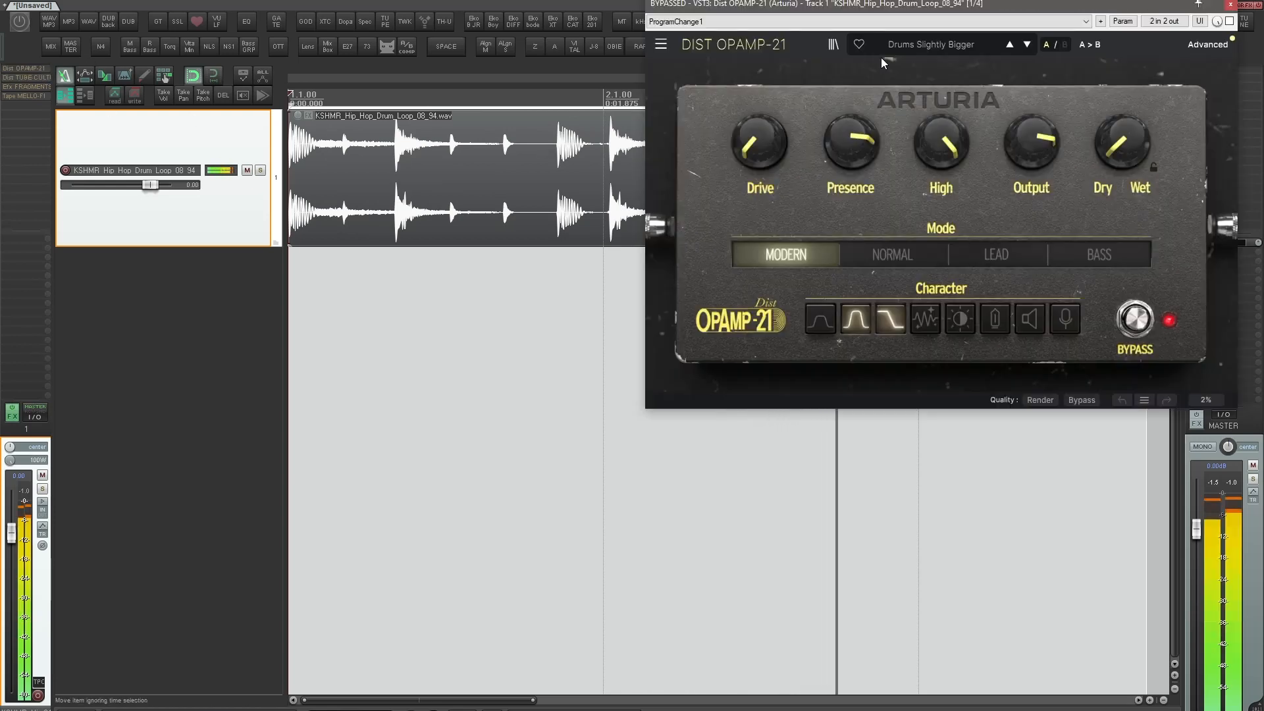
left_click_drag(879, 4, 652, 53)
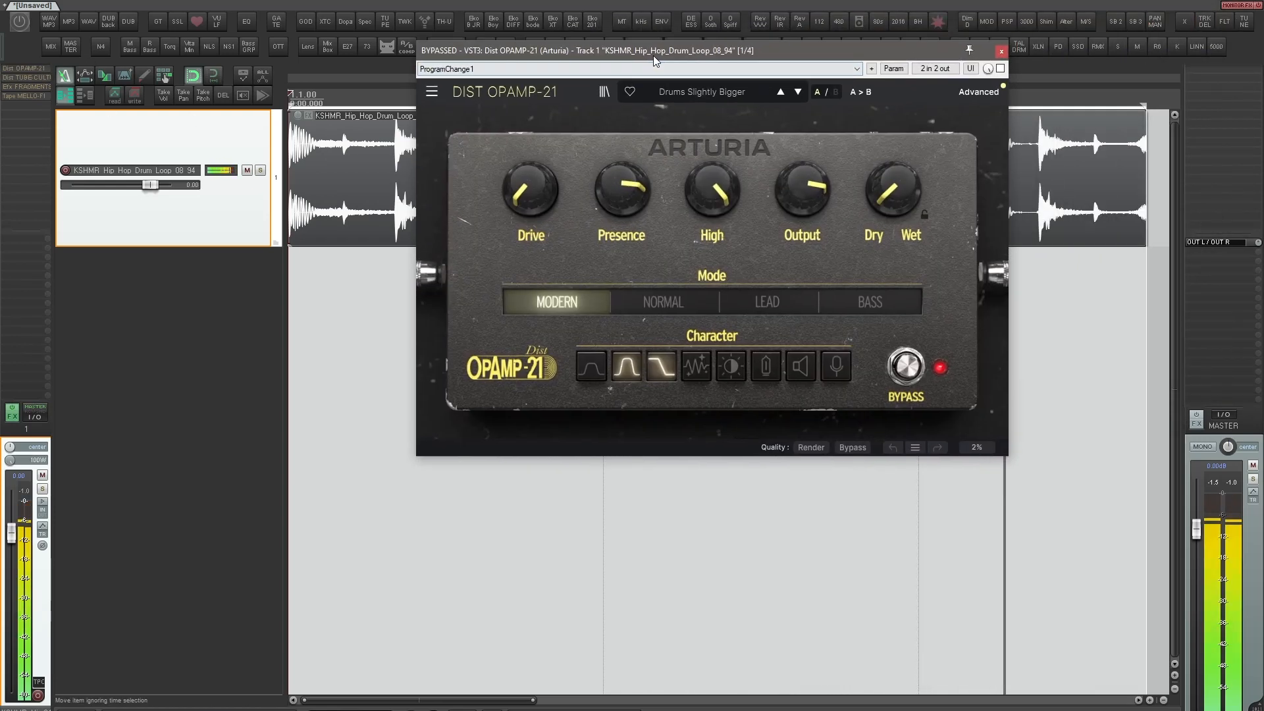
left_click(1001, 69)
left_click_drag(934, 50, 837, 185)
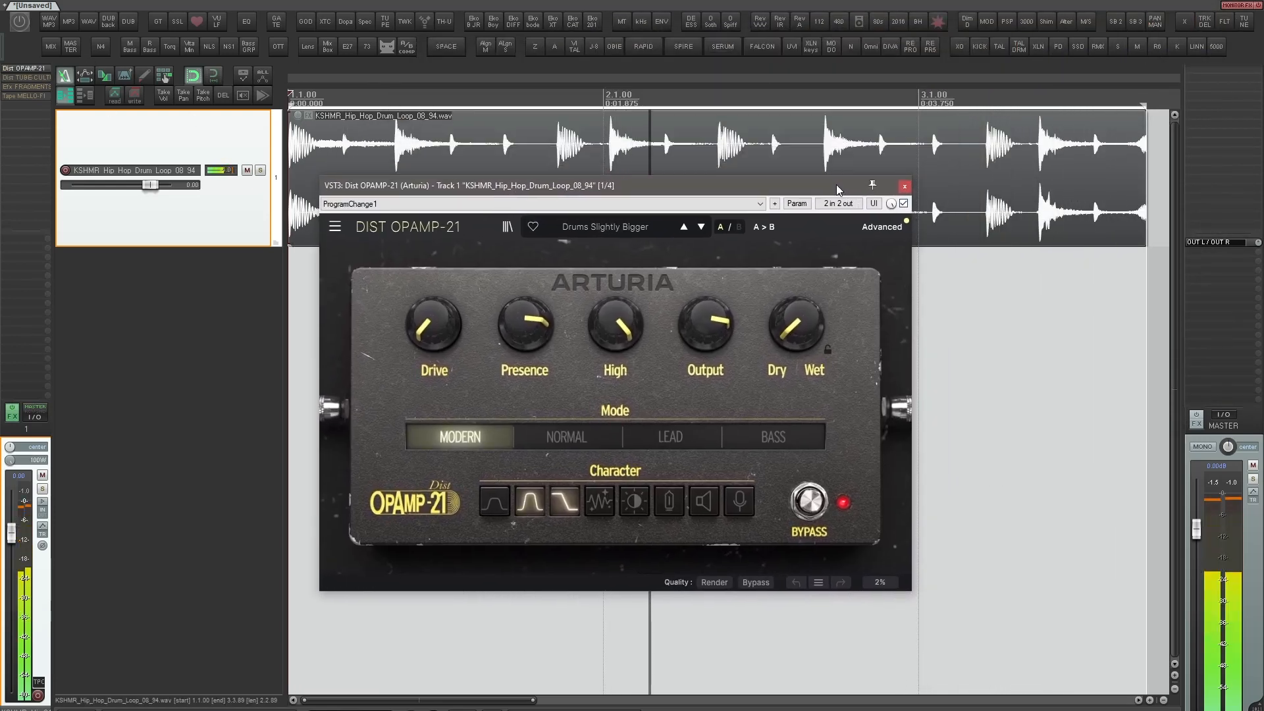
Raise Drive to about halfway and audition the Normal, Lead and Bass modes during playback
mouse_move(434, 326)
left_mouse_down()
mouse_move(434, 264)
mouse_move(429, 343)
left_mouse_up()
left_click(558, 434)
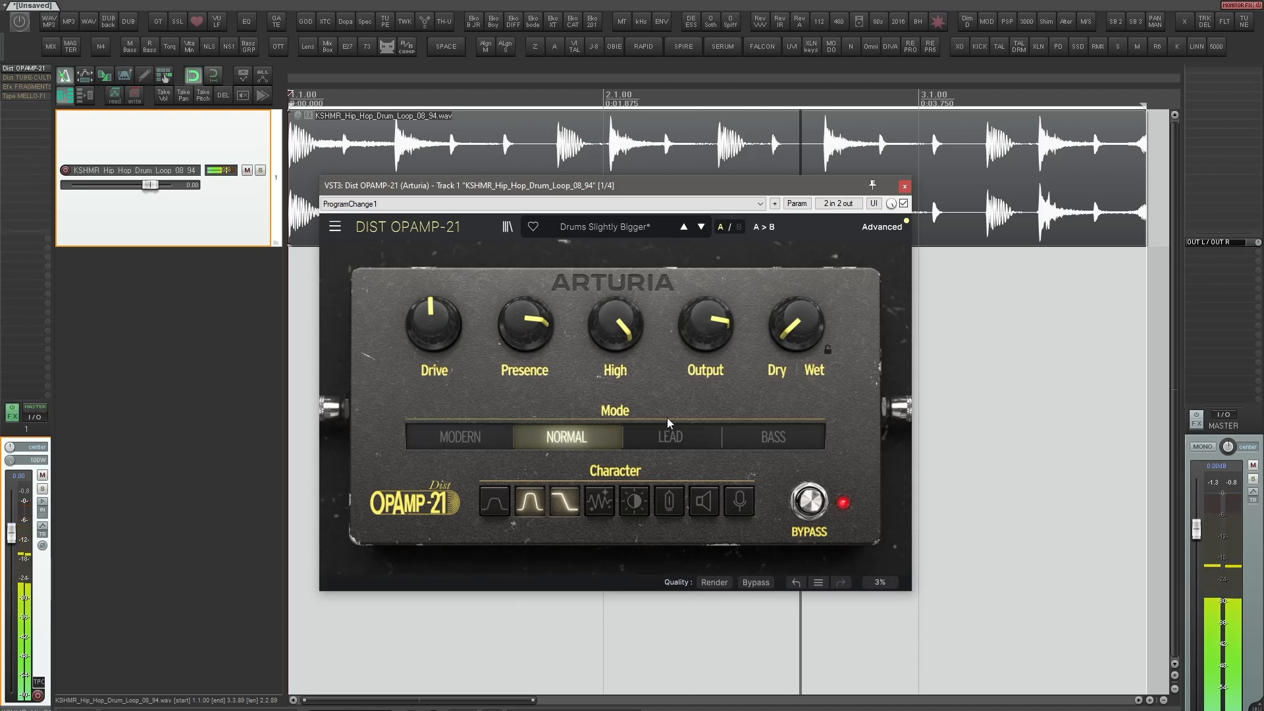
left_click(670, 435)
left_click(776, 431)
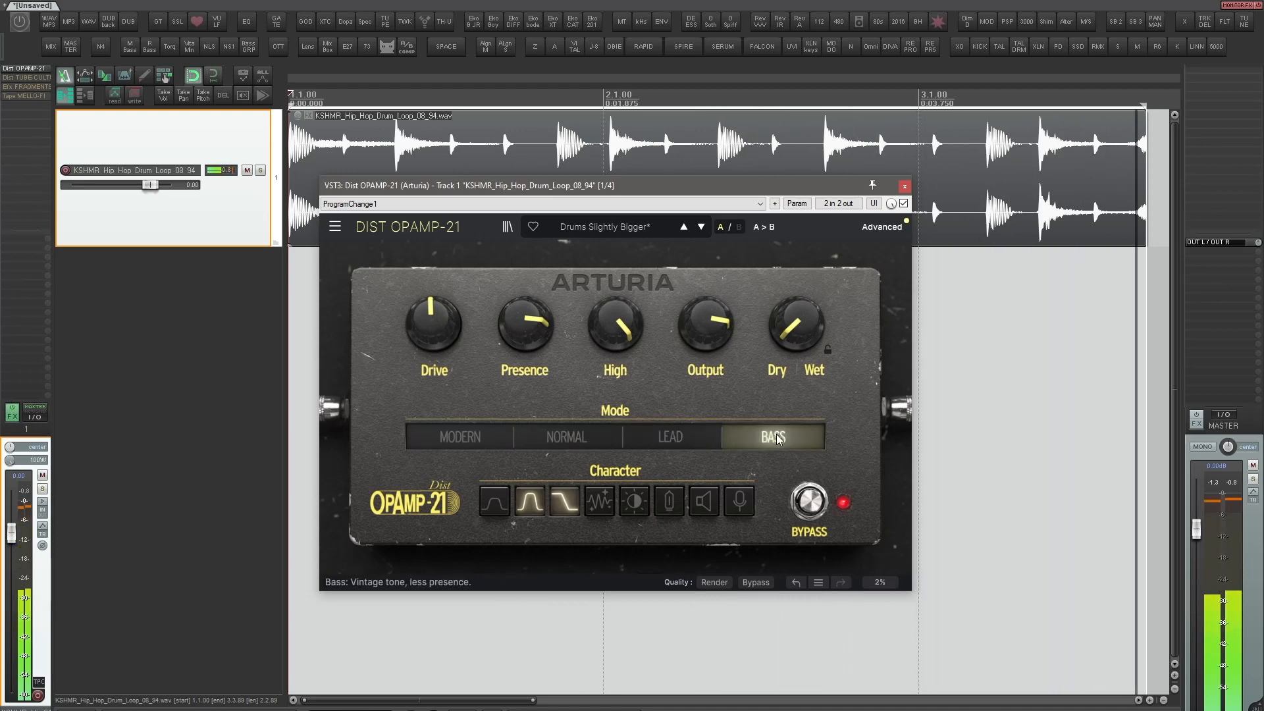
Set Dry/Wet to about a quarter, Presence to just over half and High to 86.8%, and select Normal mode after trying Lead
left_click_drag(795, 331, 795, 302)
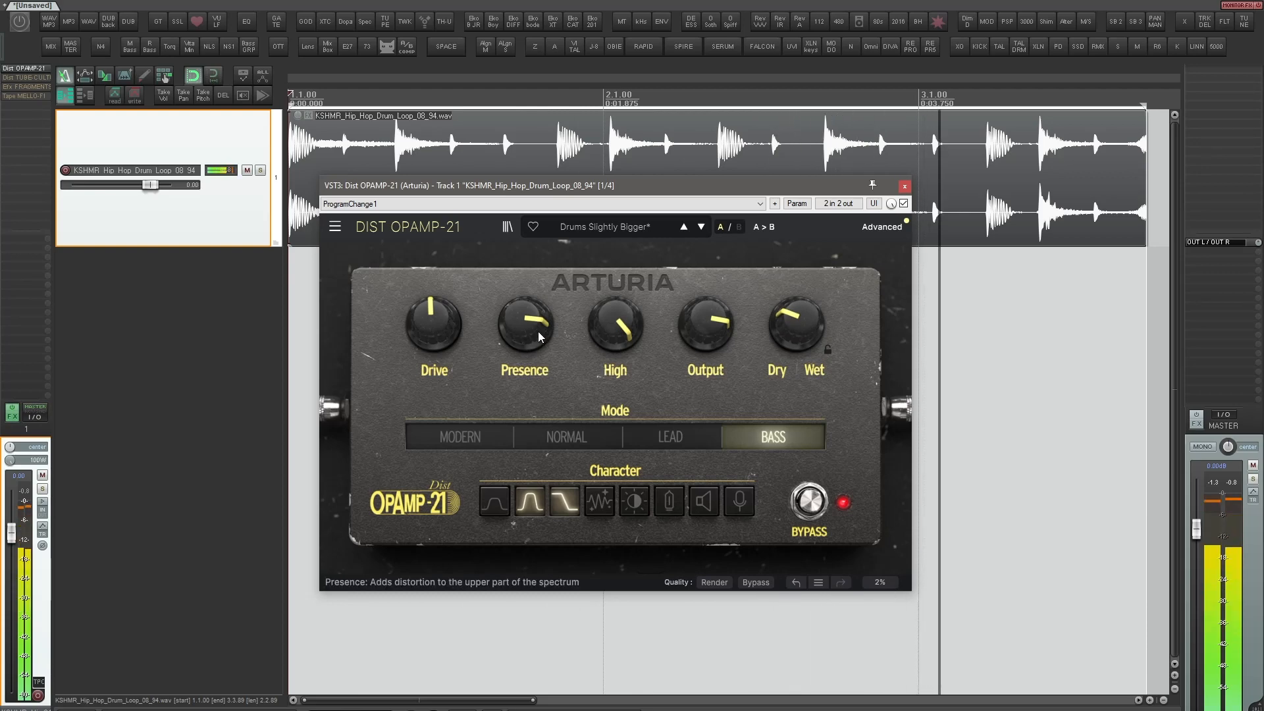
left_click_drag(538, 330, 537, 359)
left_click_drag(618, 320, 617, 339)
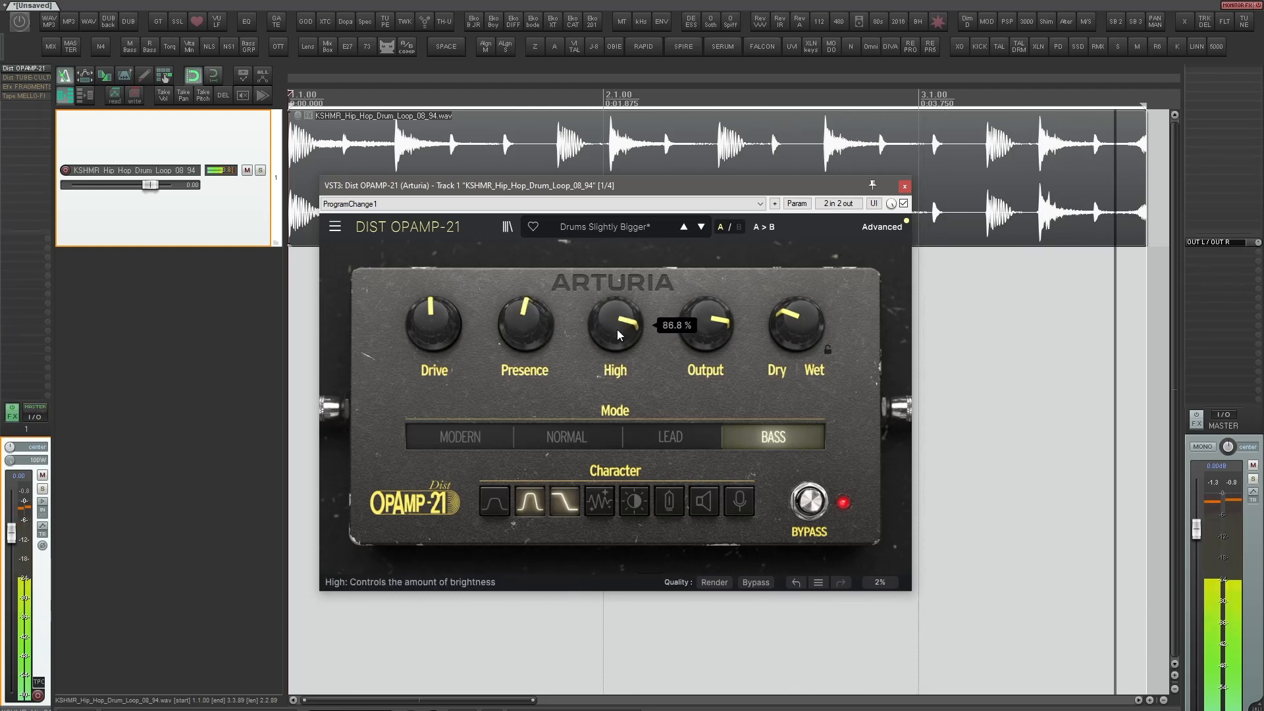
left_click(649, 431)
left_click(590, 440)
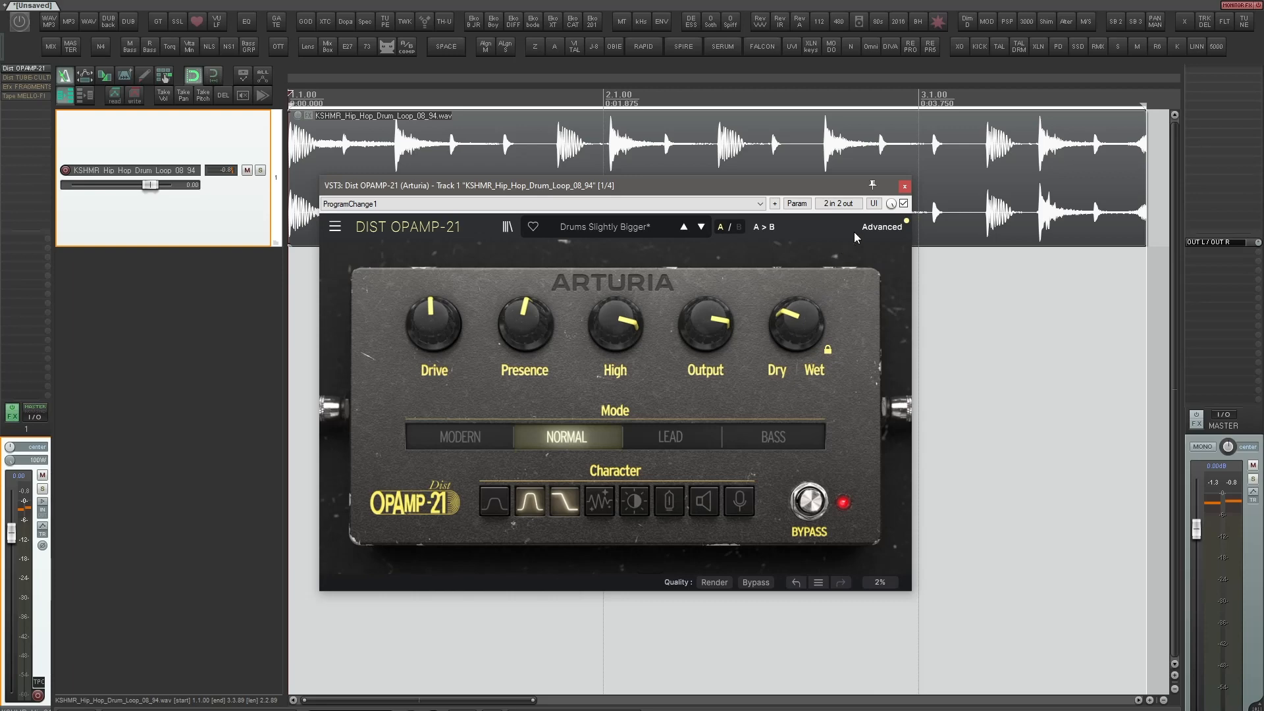
Show the advanced section and set the Pre-Drive filters to a 62.3 Hz high-pass and a 3068 Hz low-pass
left_click(880, 228)
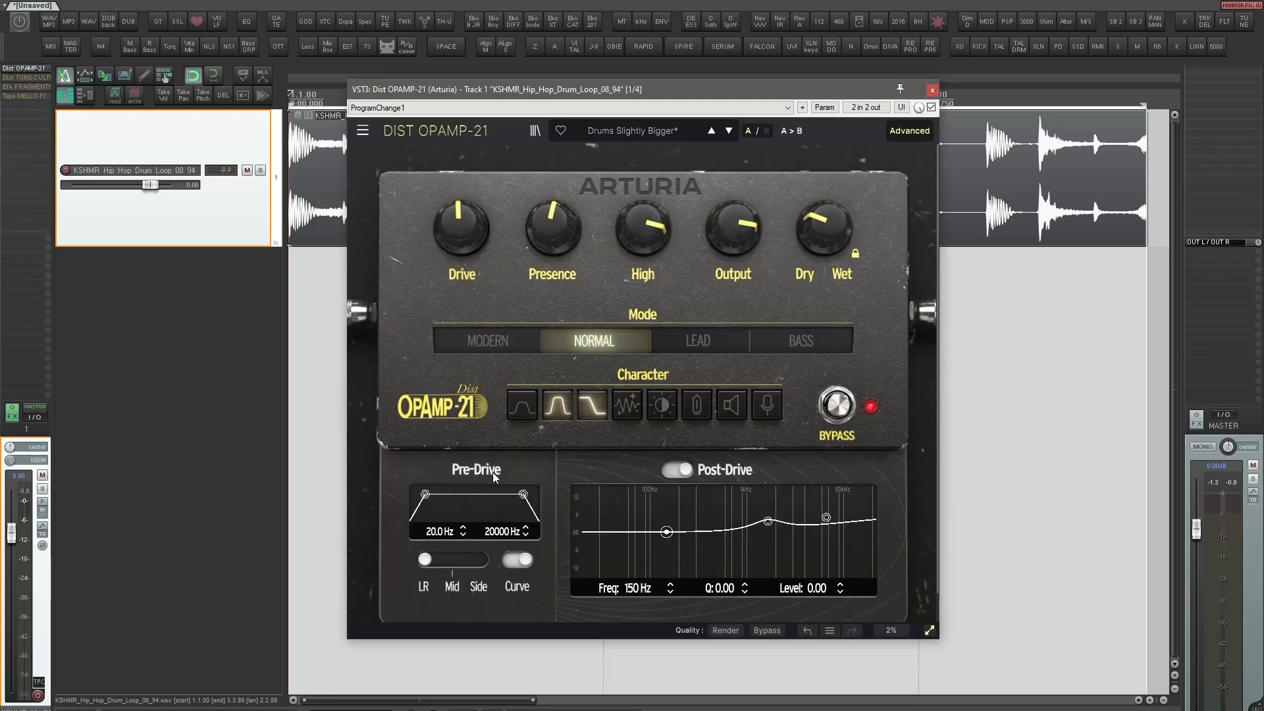
left_click_drag(426, 495, 441, 494)
left_click_drag(523, 494, 496, 495)
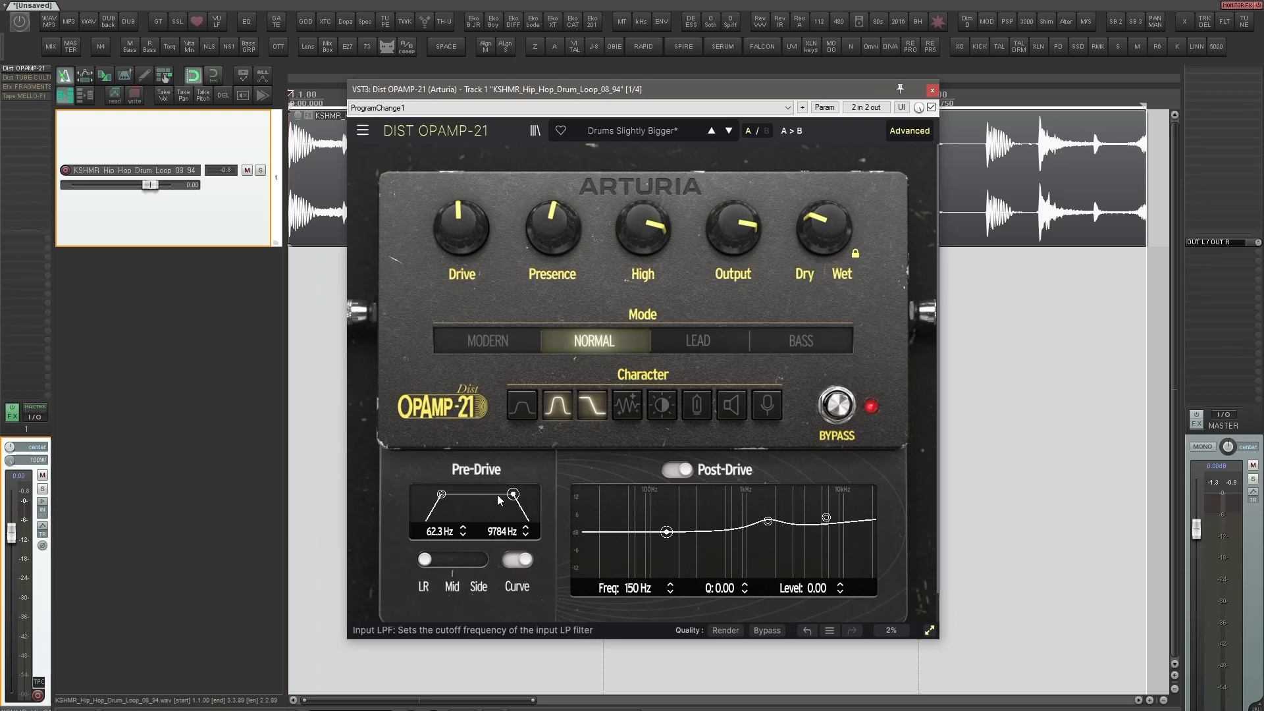
left_click(678, 471)
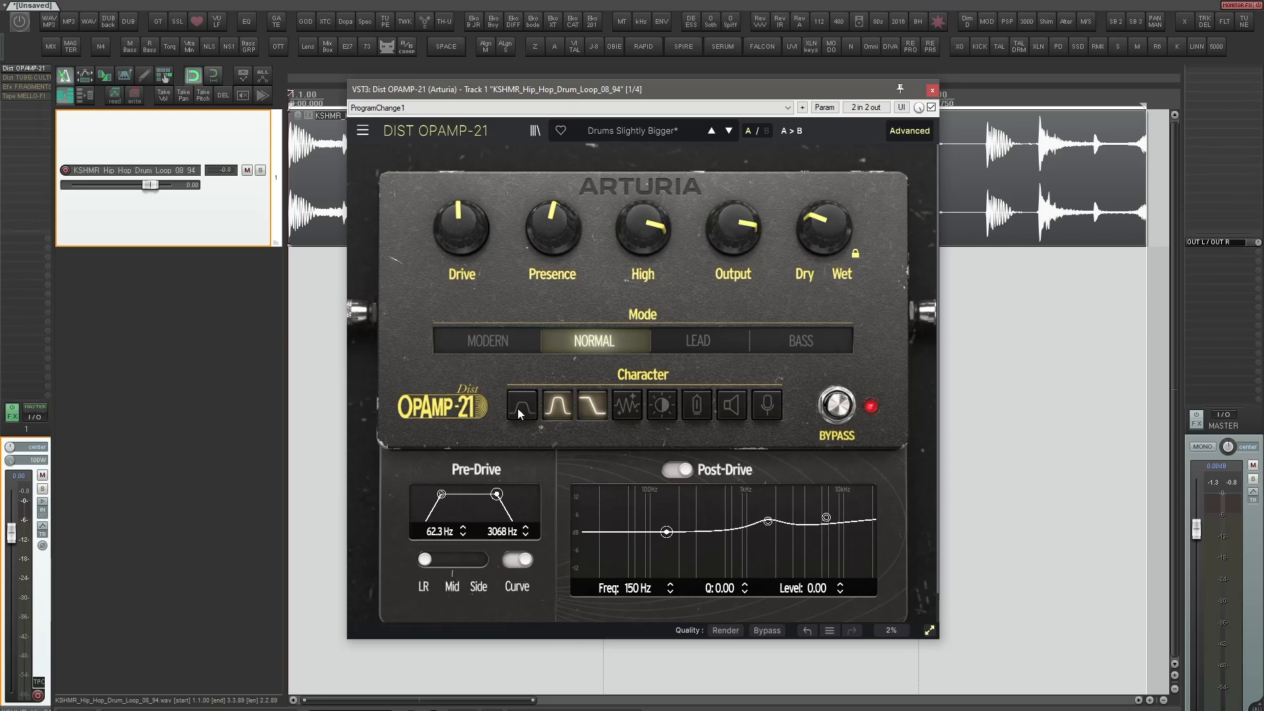
Resume playback, turn Dry/Wet almost fully wet and lower the Output slightly
key("space")
mouse_move(832, 224)
scroll(824, 230, "up", 10)
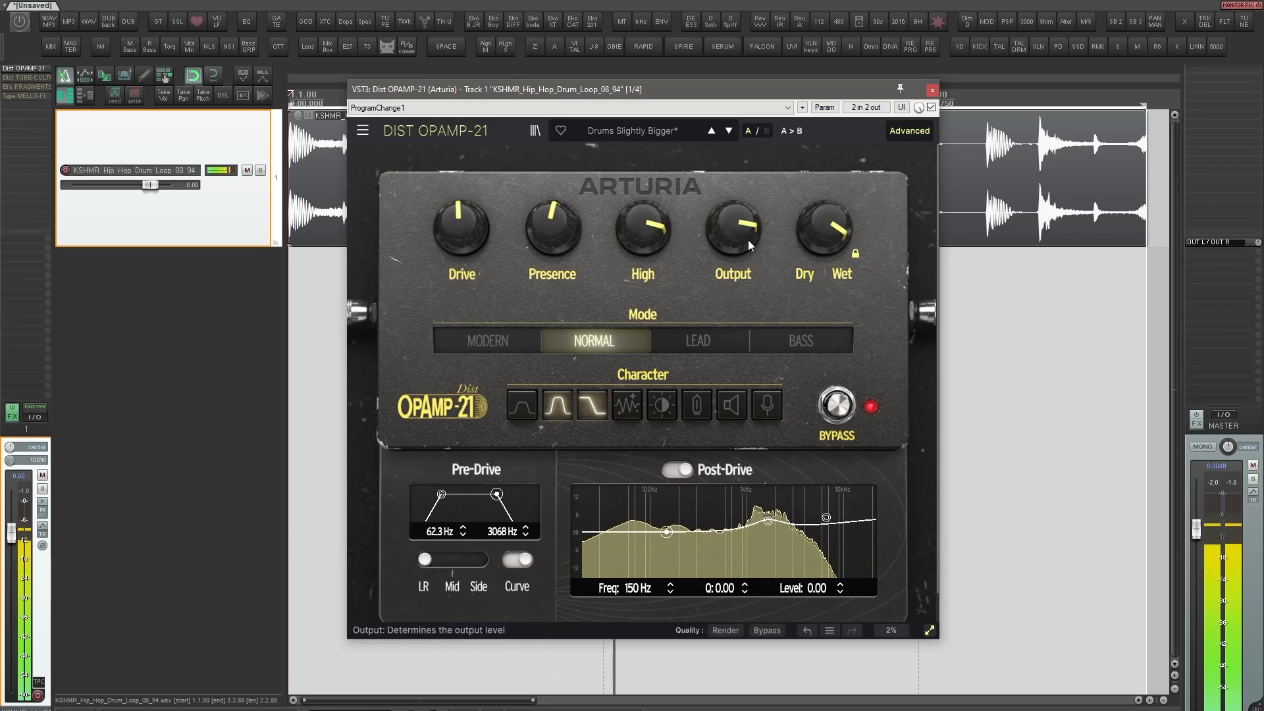
scroll(748, 240, "down", 3)
Audition narrower Pre-Drive filtering, settling the high-pass at 32.6 Hz and the low-pass at 20000 Hz
left_click_drag(442, 494, 506, 494)
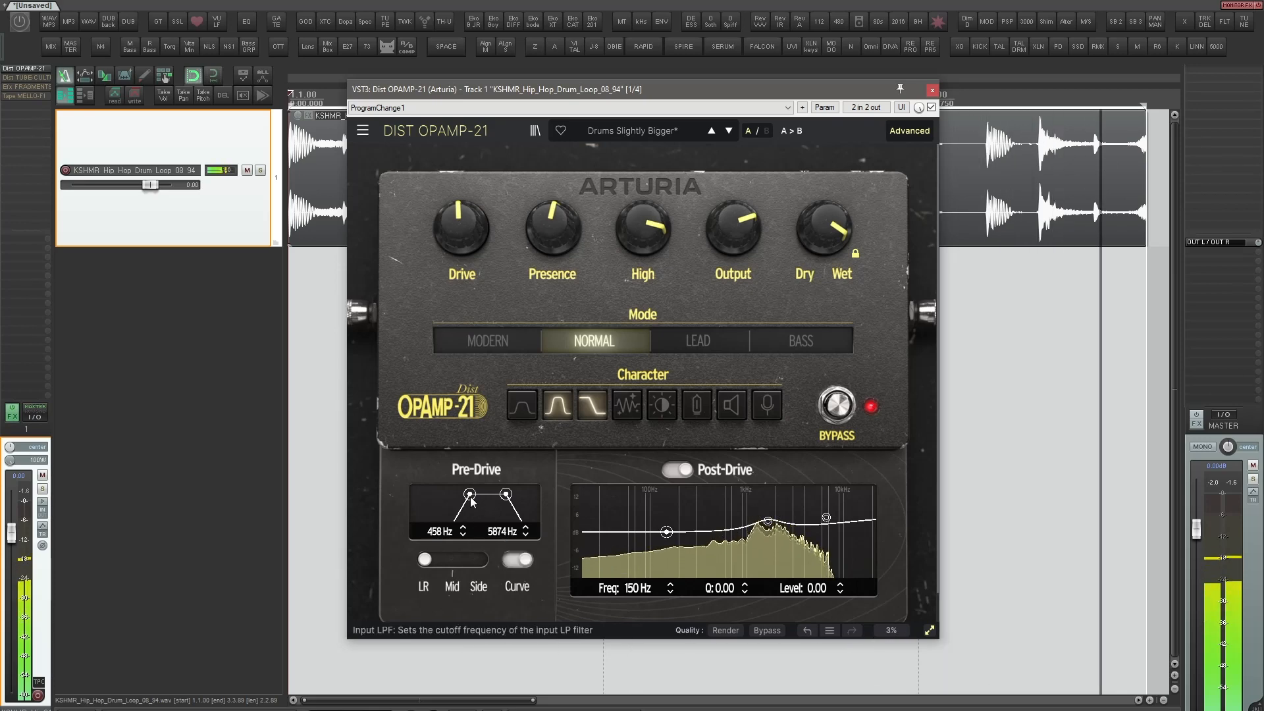
left_click_drag(470, 497, 470, 544)
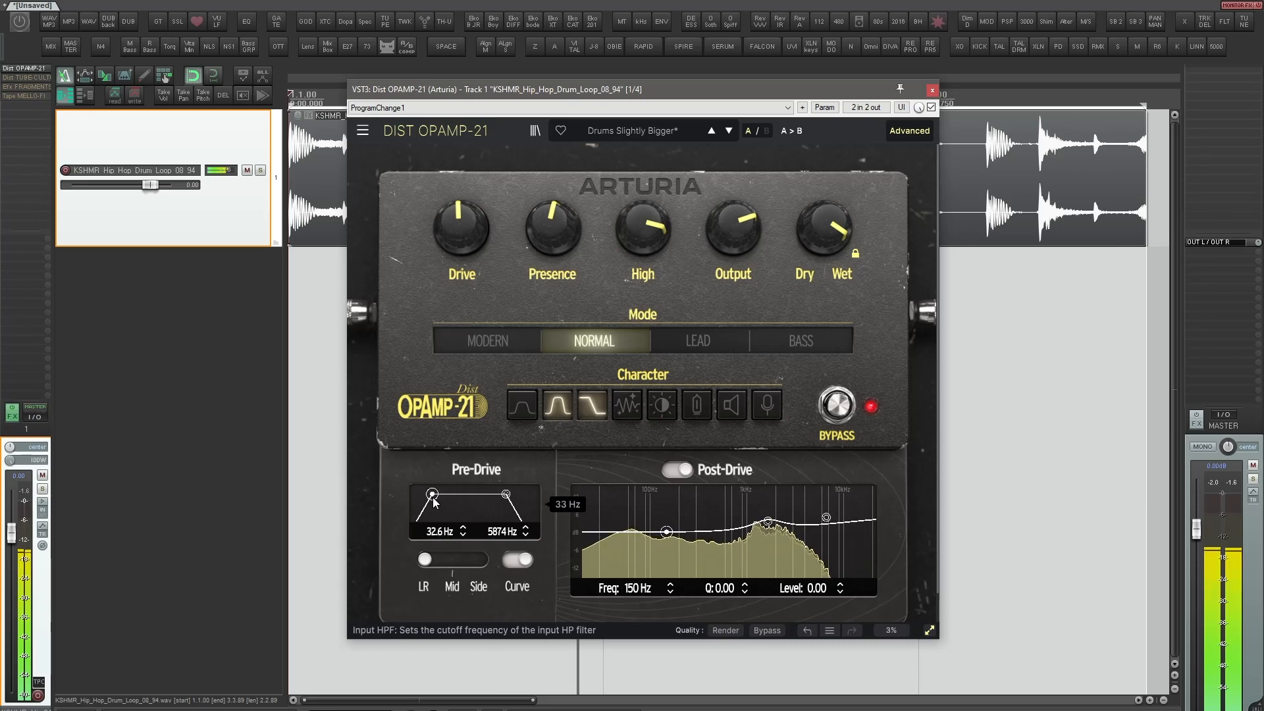
left_click_drag(506, 494, 539, 497)
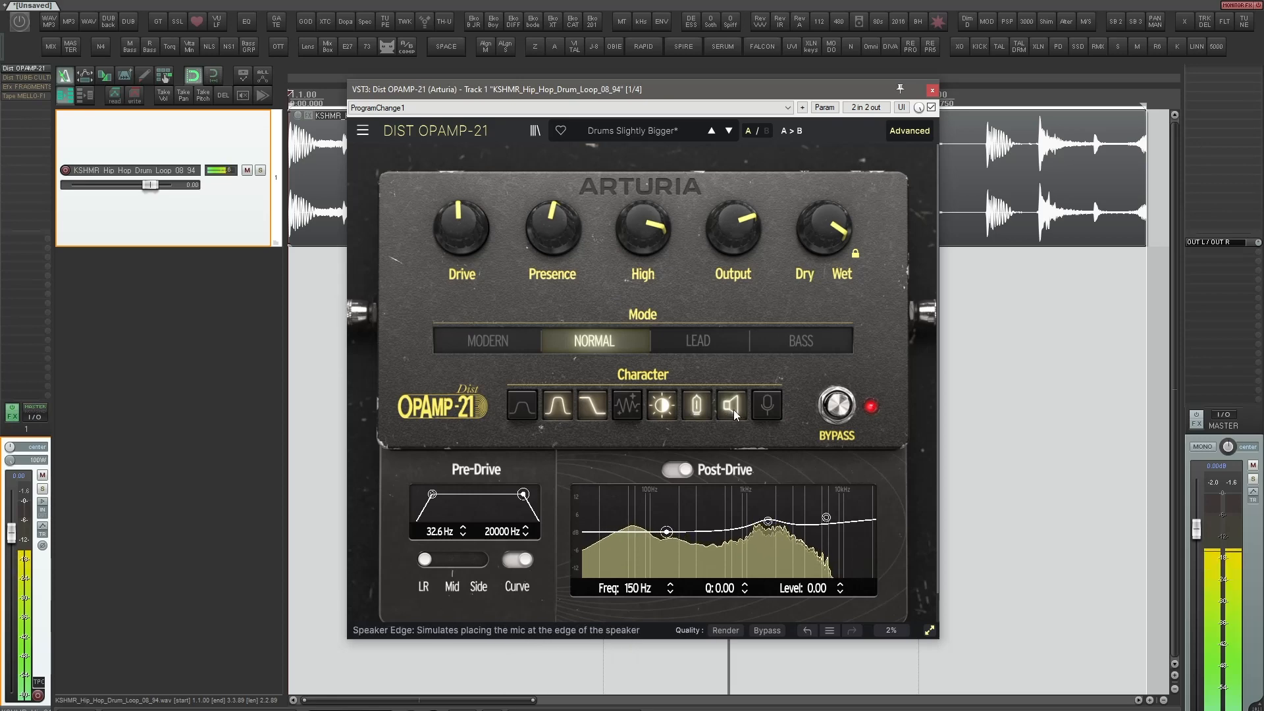
Shape the Post-Drive EQ with cuts of -2.57 at 1754 Hz and about -6 near 175 Hz, and a 7.50 boost at 4087 Hz
left_click_drag(777, 525, 771, 540)
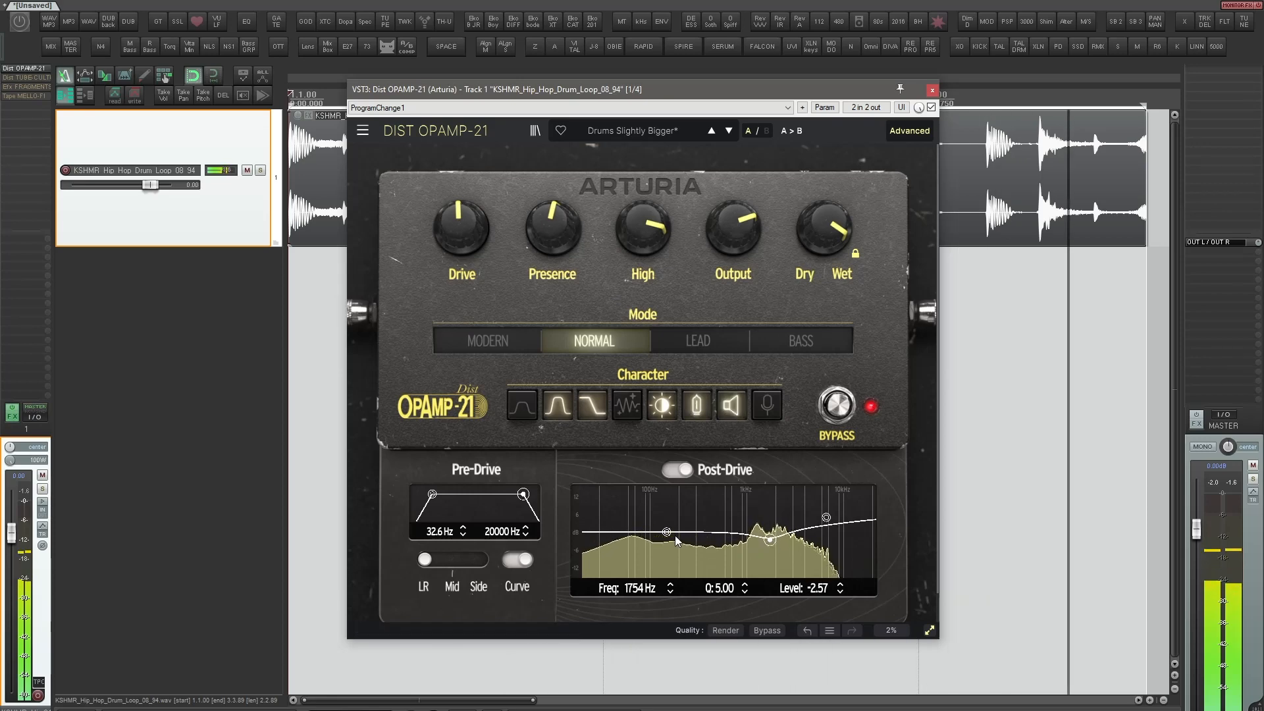
mouse_move(667, 531)
left_mouse_down()
mouse_move(669, 507)
mouse_move(677, 548)
left_mouse_up()
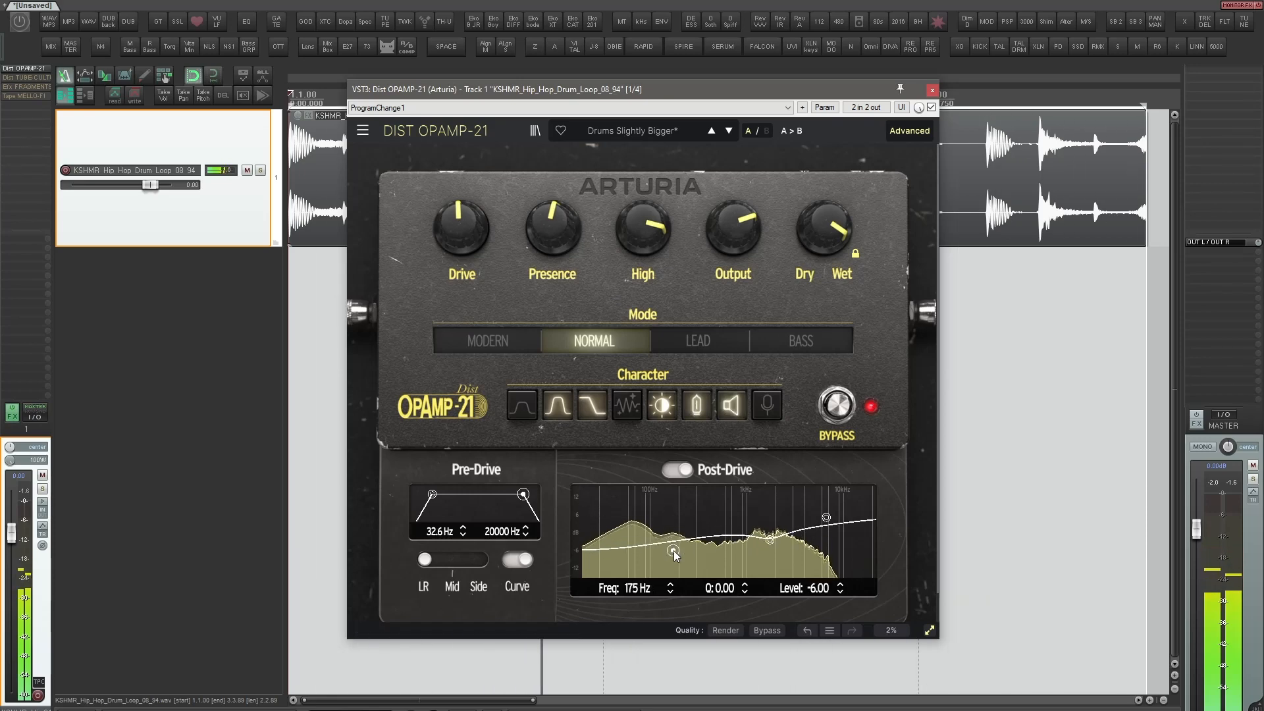
left_click_drag(828, 518, 807, 510)
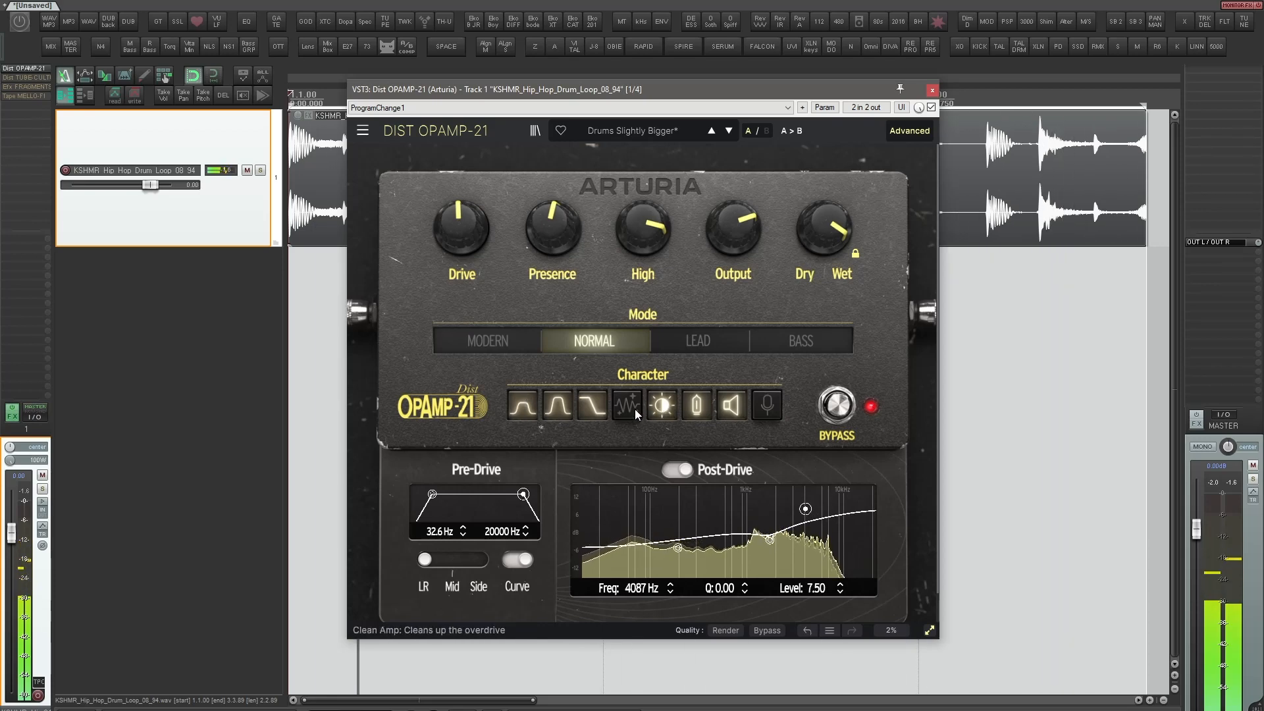
Raise Presence to about 92% and Drive close to maximum, then audition Lead and Bass modes before choosing Modern
left_click_drag(567, 240, 564, 189)
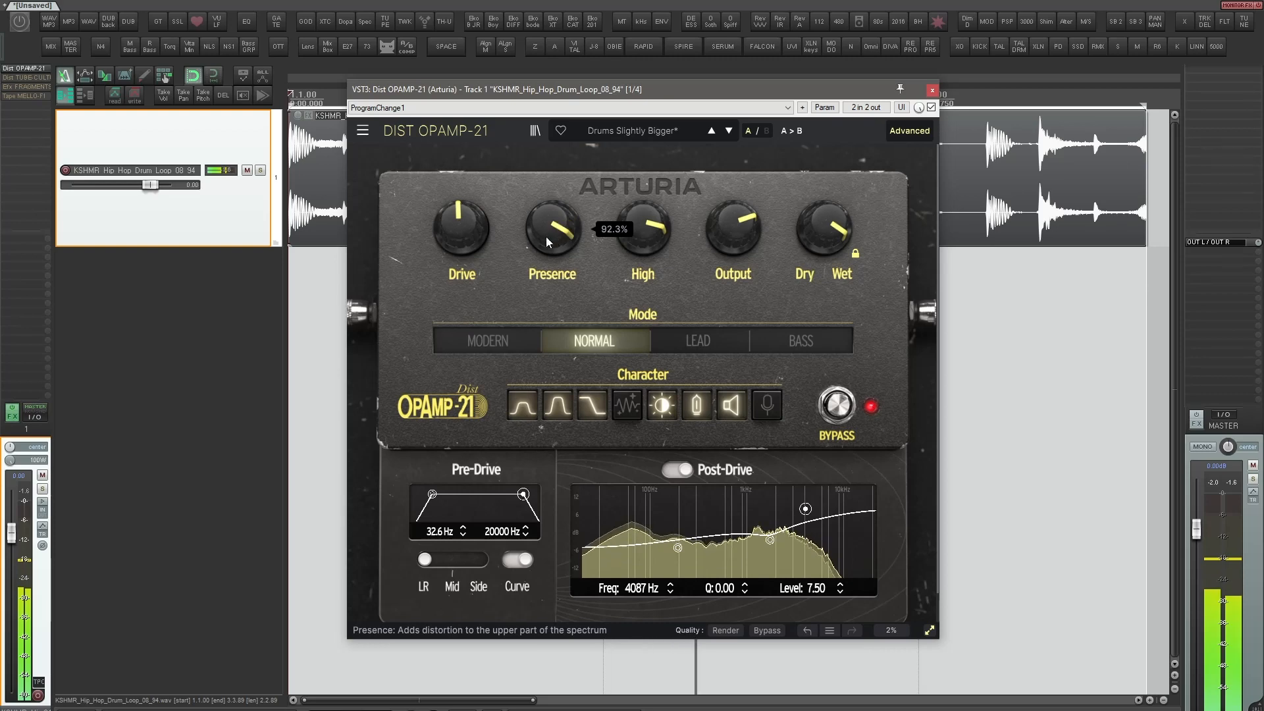
left_click_drag(466, 235, 468, 176)
left_click(706, 337)
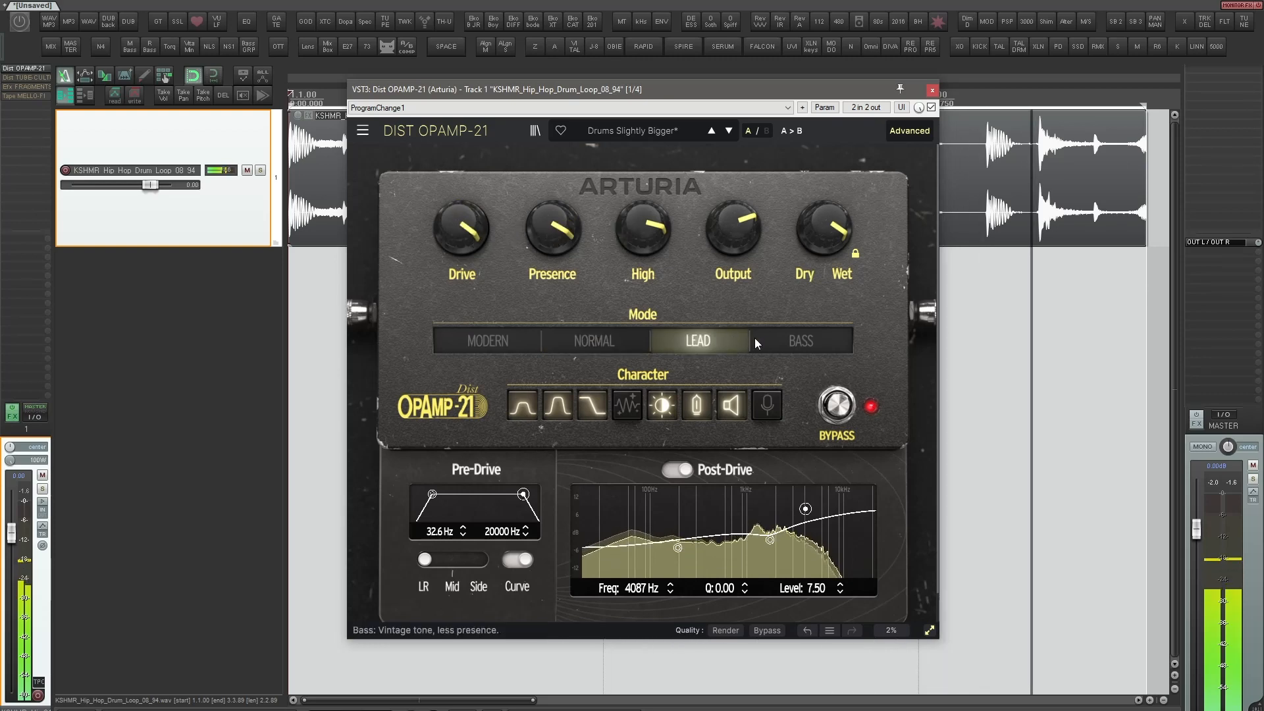
left_click(786, 342)
left_click(519, 343)
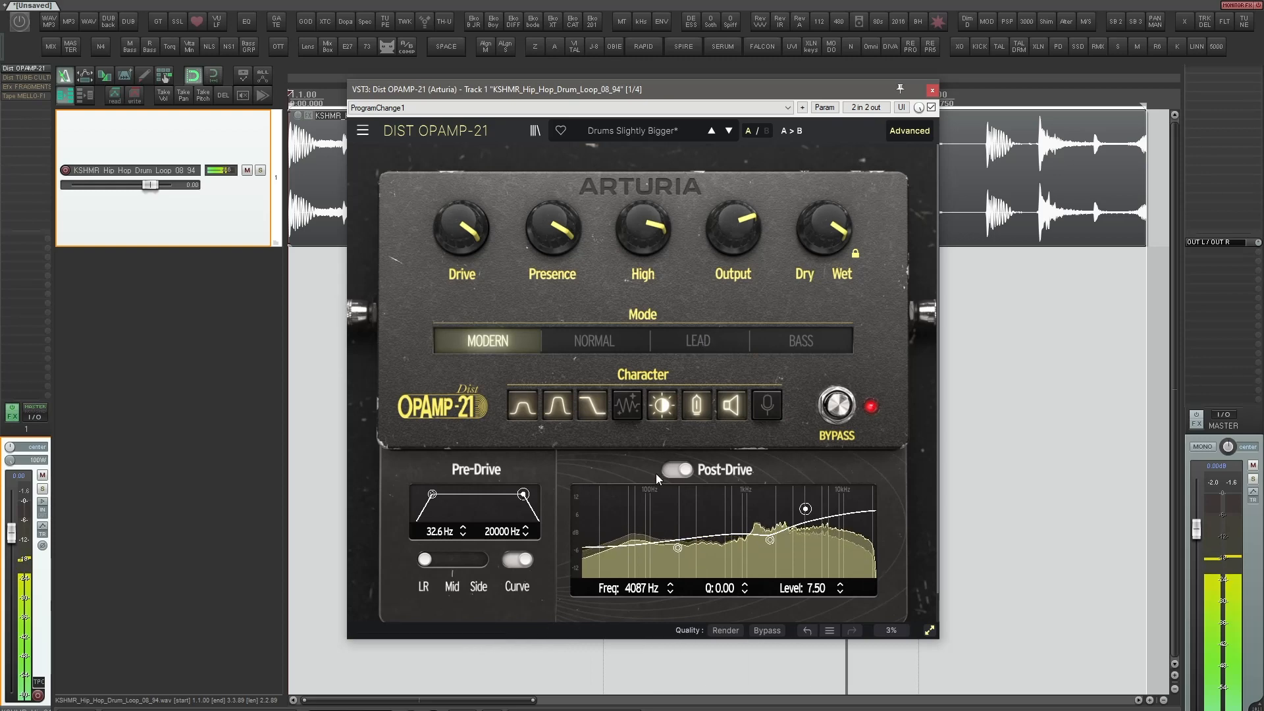
Lower the Pre-Drive low-pass to 1679 Hz and move the Post-Drive high band to 5252 Hz at 7.07
left_click_drag(524, 494, 488, 495)
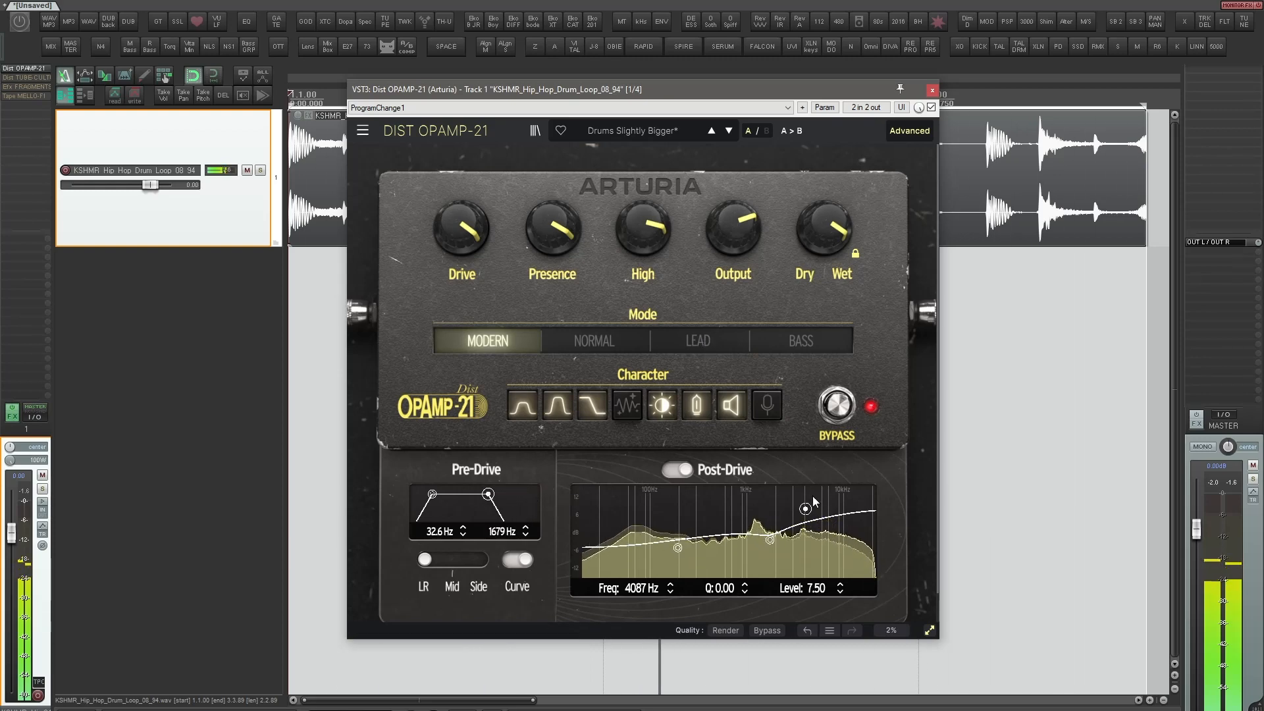
mouse_move(805, 509)
left_mouse_down()
mouse_move(804, 551)
mouse_move(844, 553)
mouse_move(817, 511)
left_mouse_up()
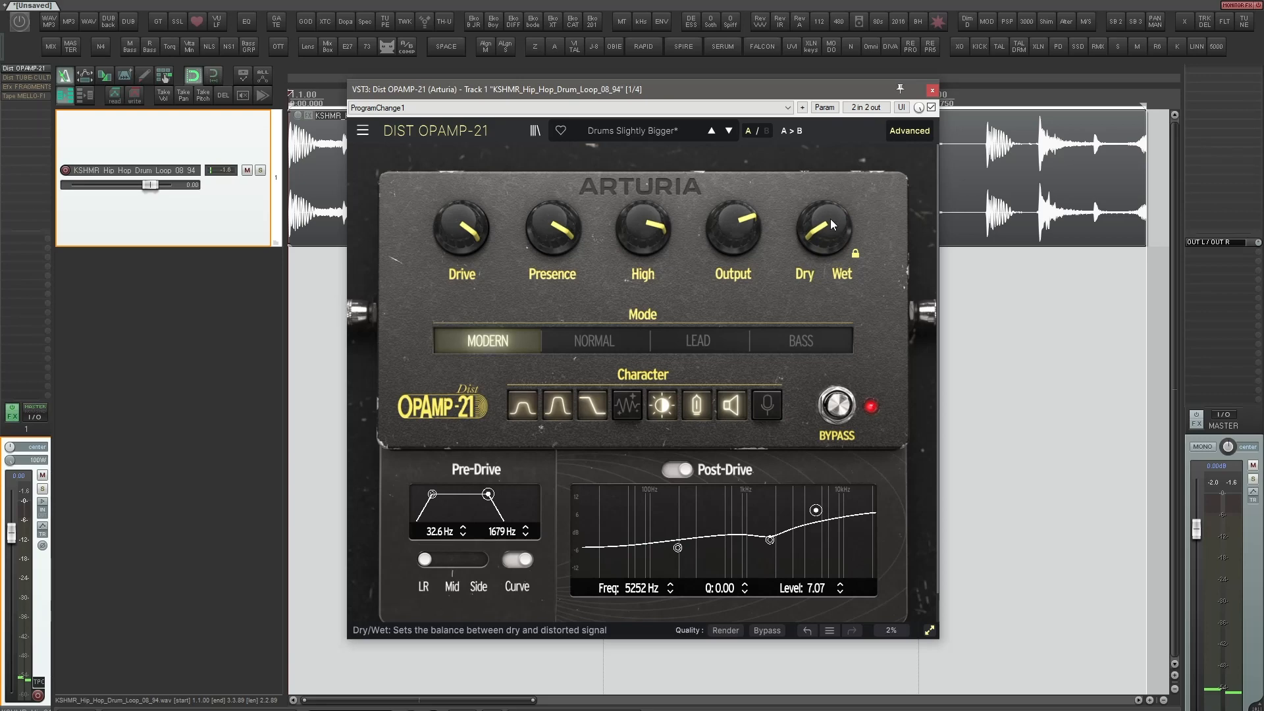
Play the loop with Dry/Wet raised to about a quarter and switch the Pre-Drive stereo mode to Mid
key("space")
left_click_drag(829, 219, 830, 200)
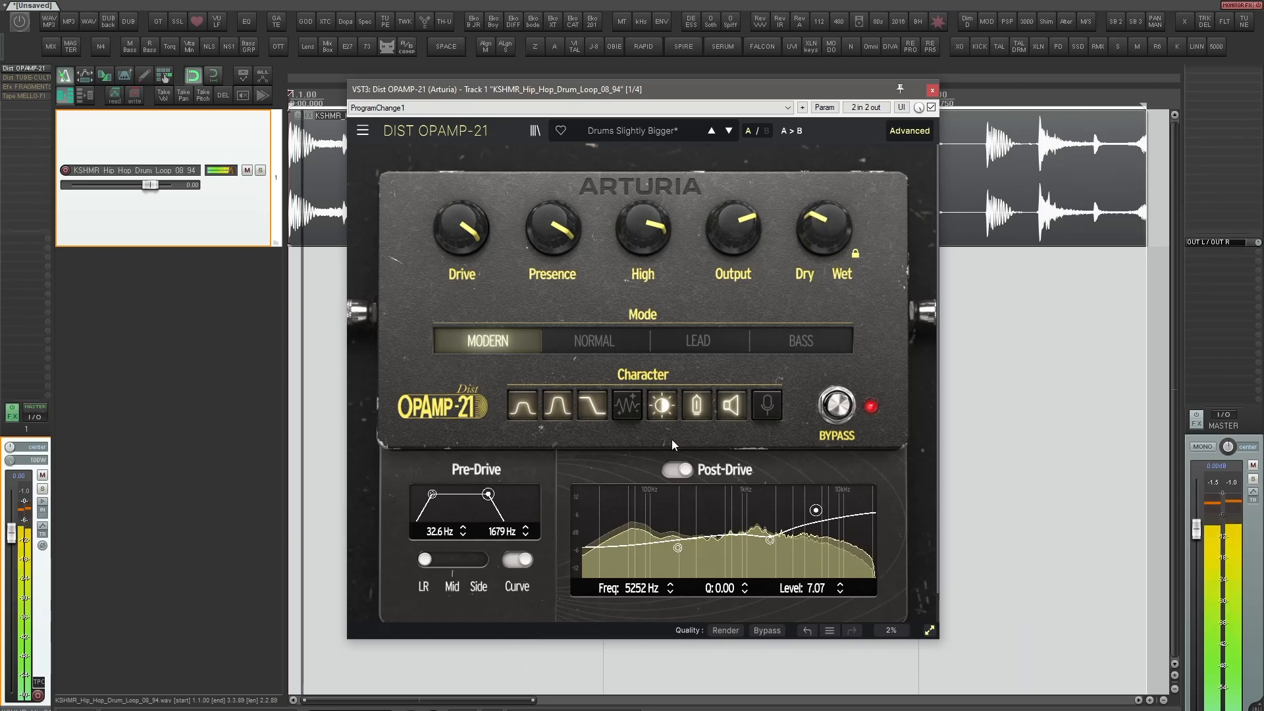
left_click(455, 556)
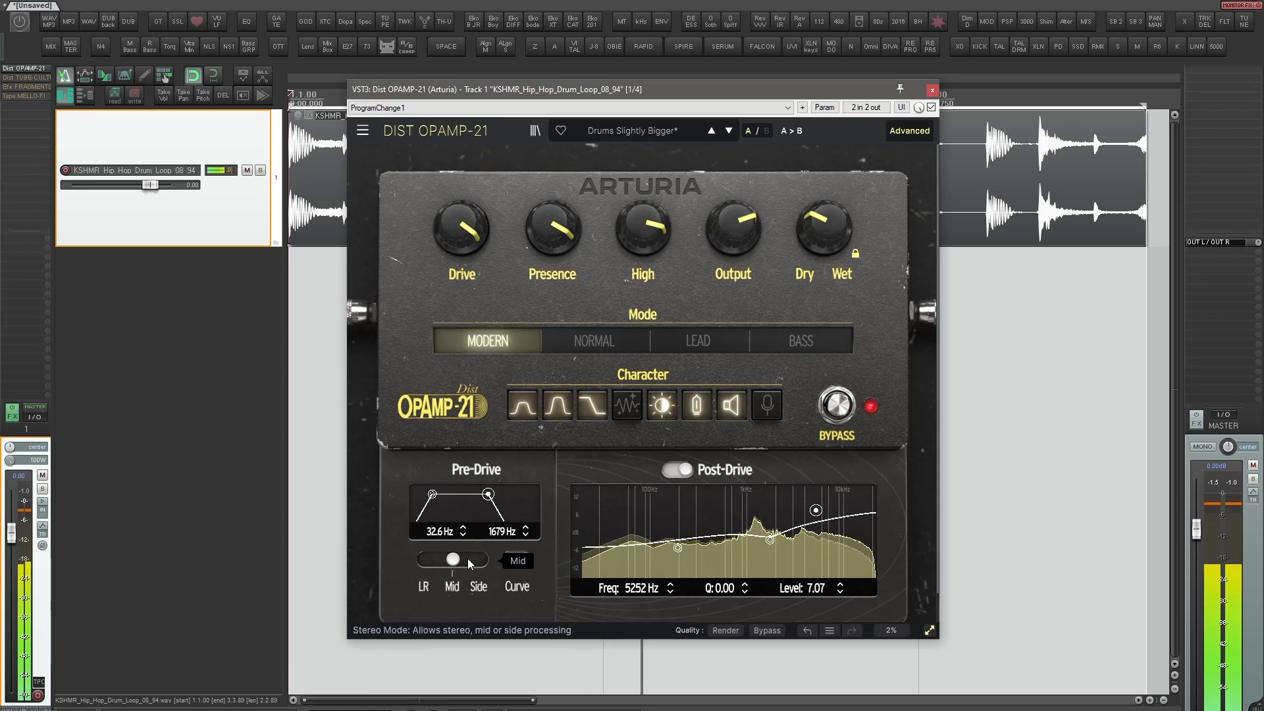
Audition the Side stereo mode on the Pre-Drive section, return it to LR, and lower High to about 16.4%
left_click(480, 561)
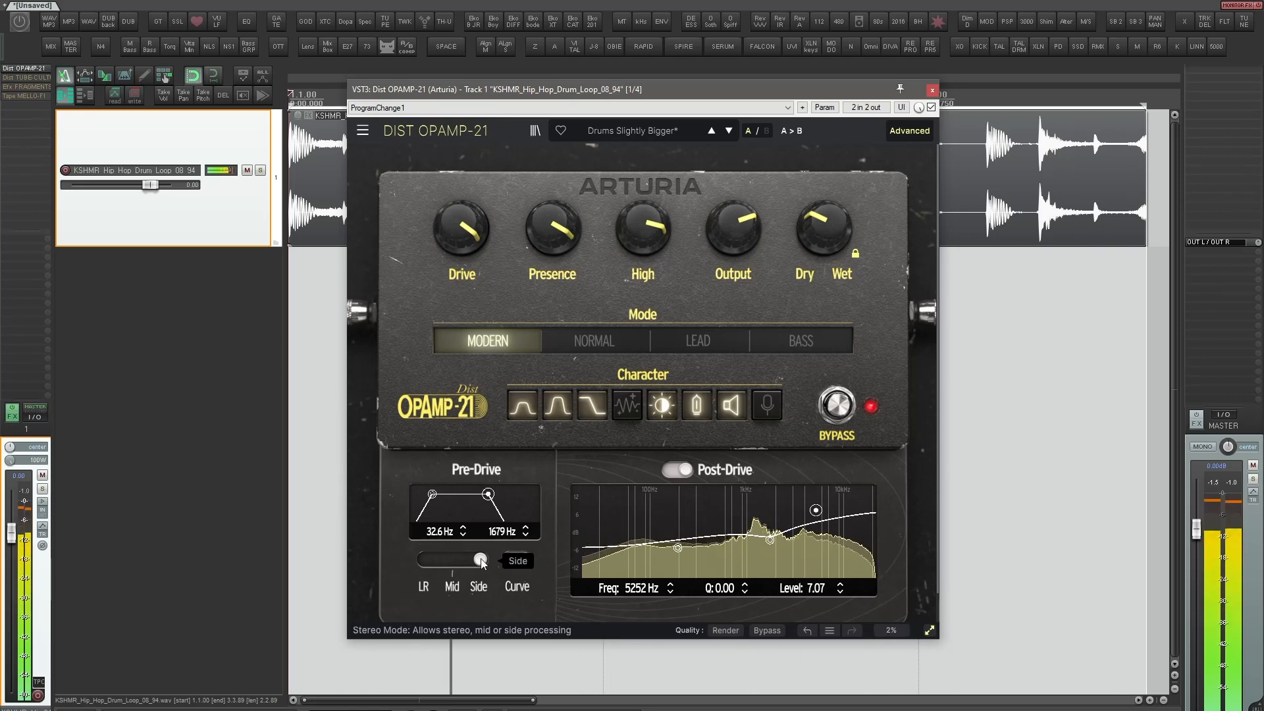
left_click(482, 559)
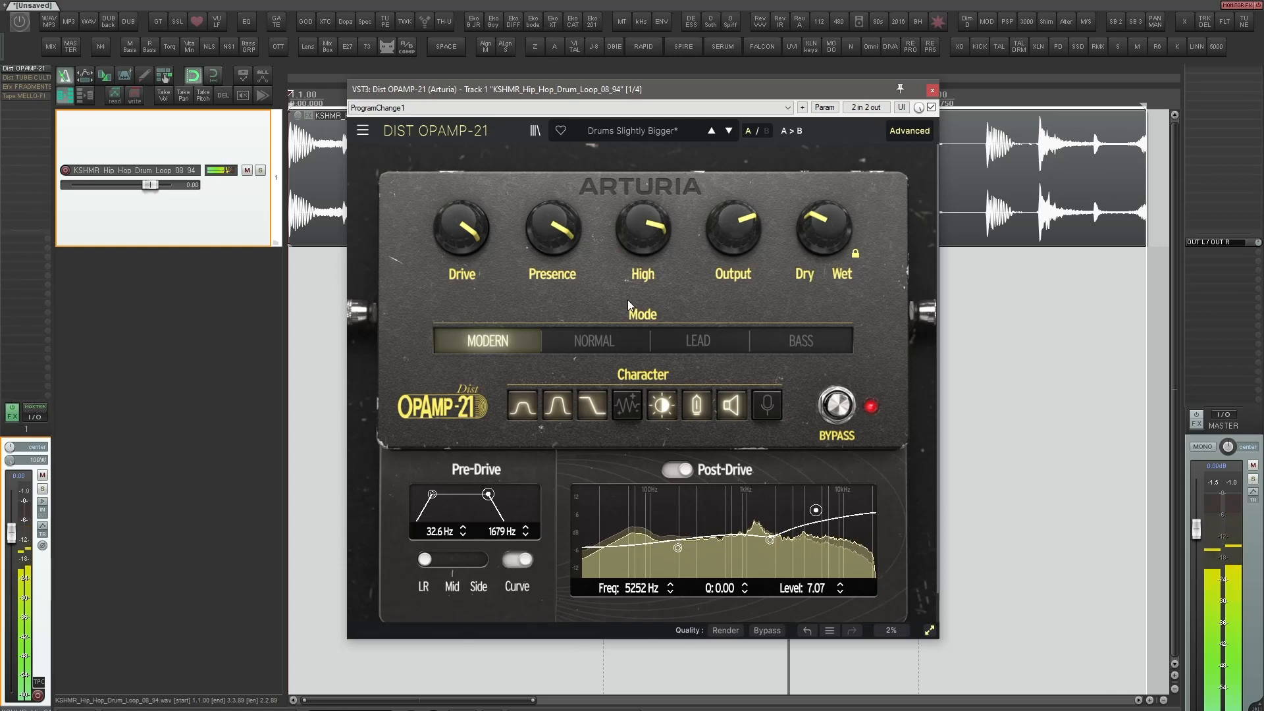
scroll(662, 232, "down", 14)
scroll(663, 232, "up", 2)
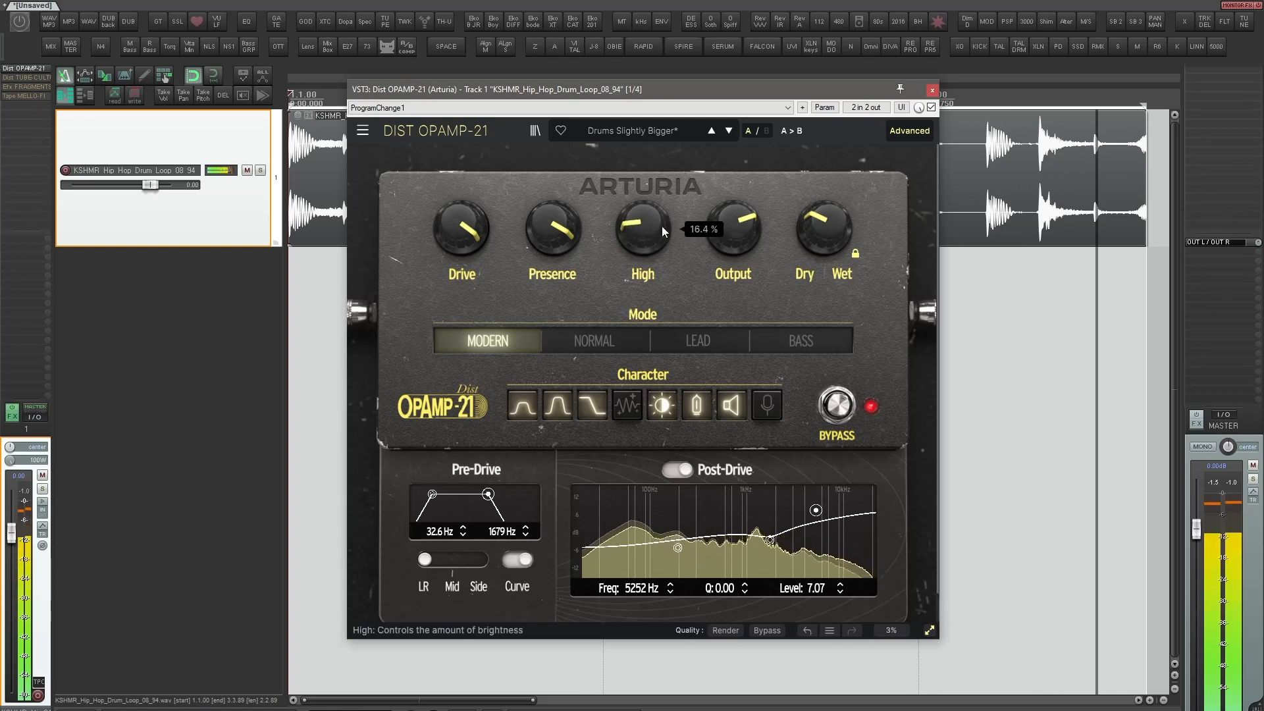
Set Dry/Wet to 50.8% and compare the loop with the plugin bypassed and re-enabled
scroll(825, 228, "down", 3)
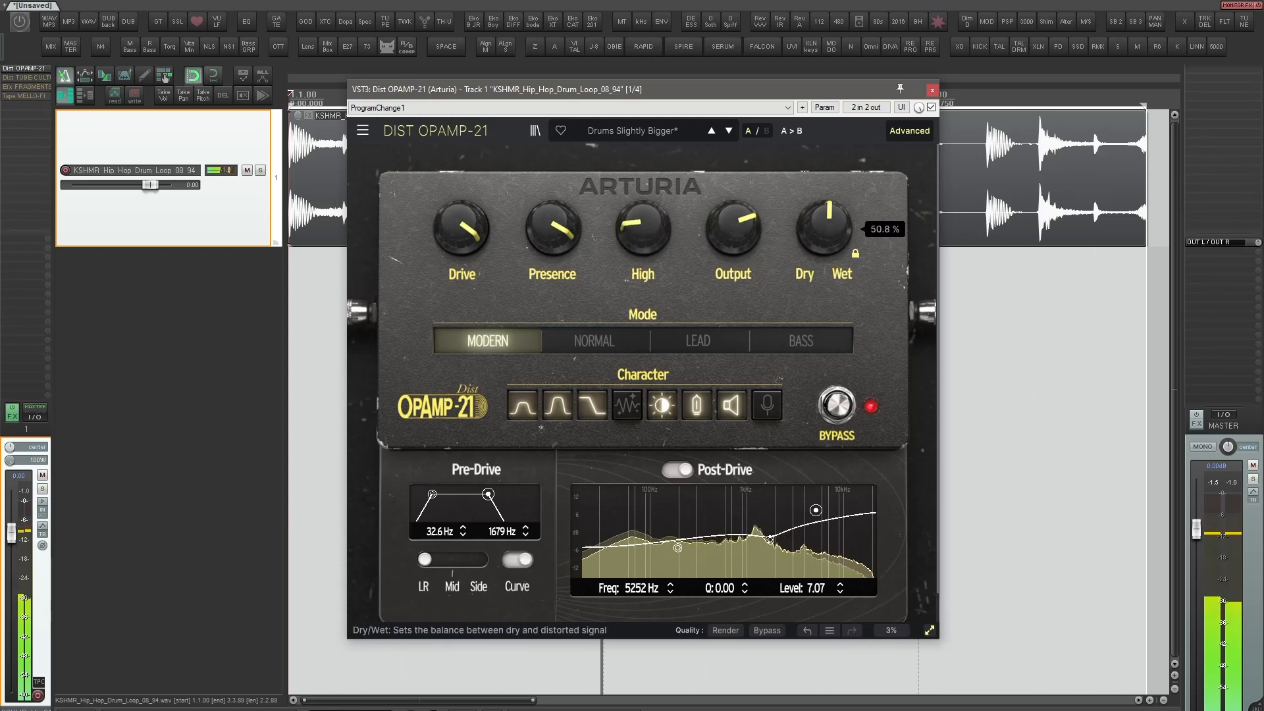
left_click(932, 107)
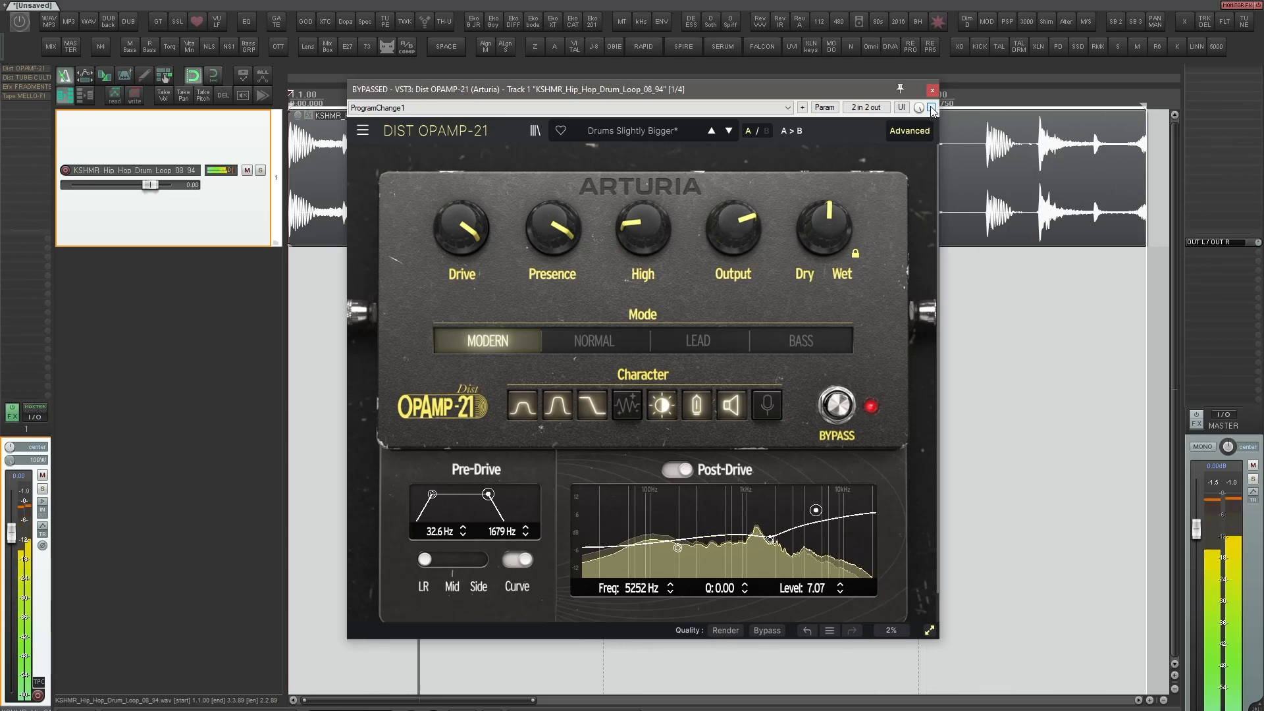
left_click(932, 107)
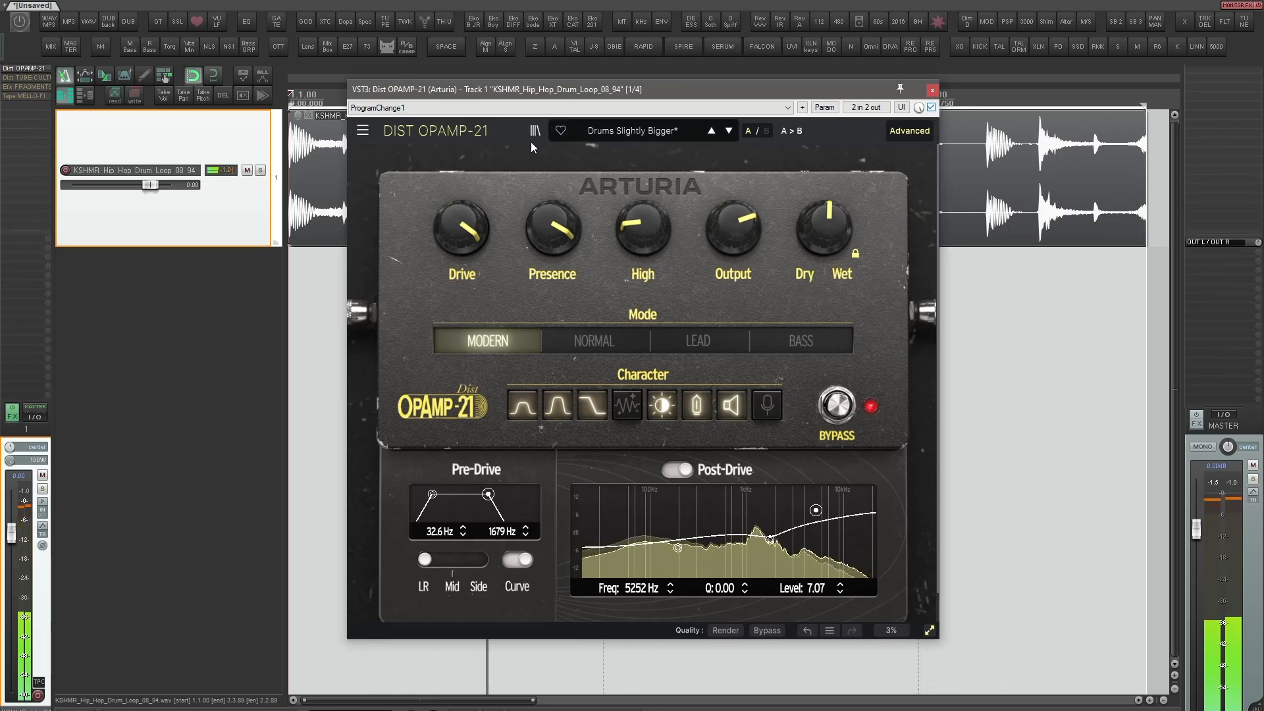
Load the Drone Atomizer preset, advance through Kick Atomizer to Bass Amp 21 during playback, and stop the loop
left_click(618, 129)
mouse_move(628, 174)
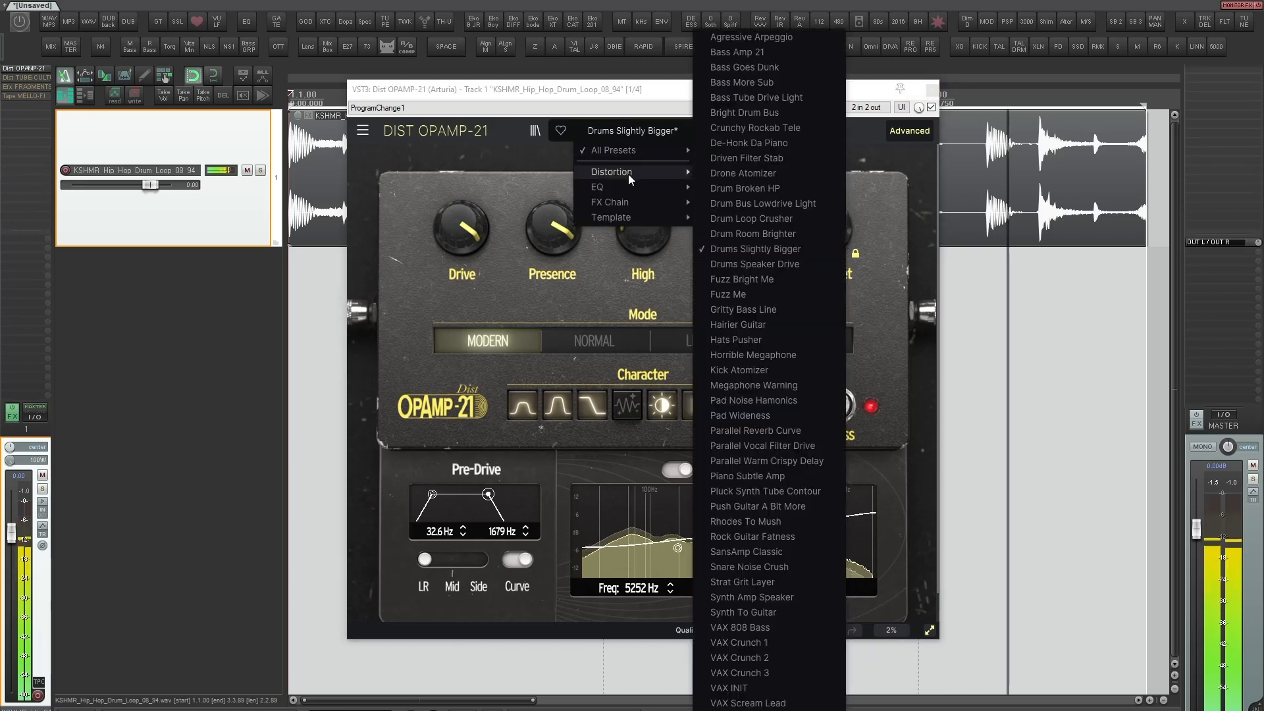
left_click(730, 172)
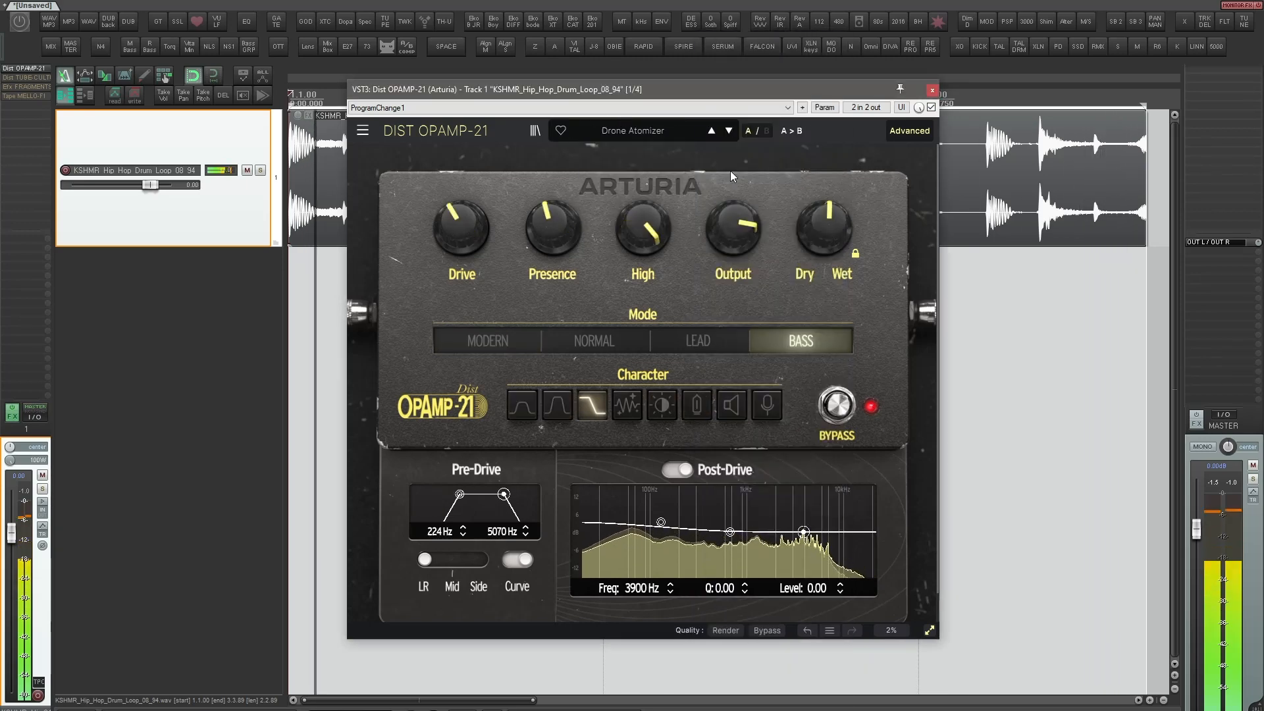
left_click(729, 131)
left_click(729, 131)
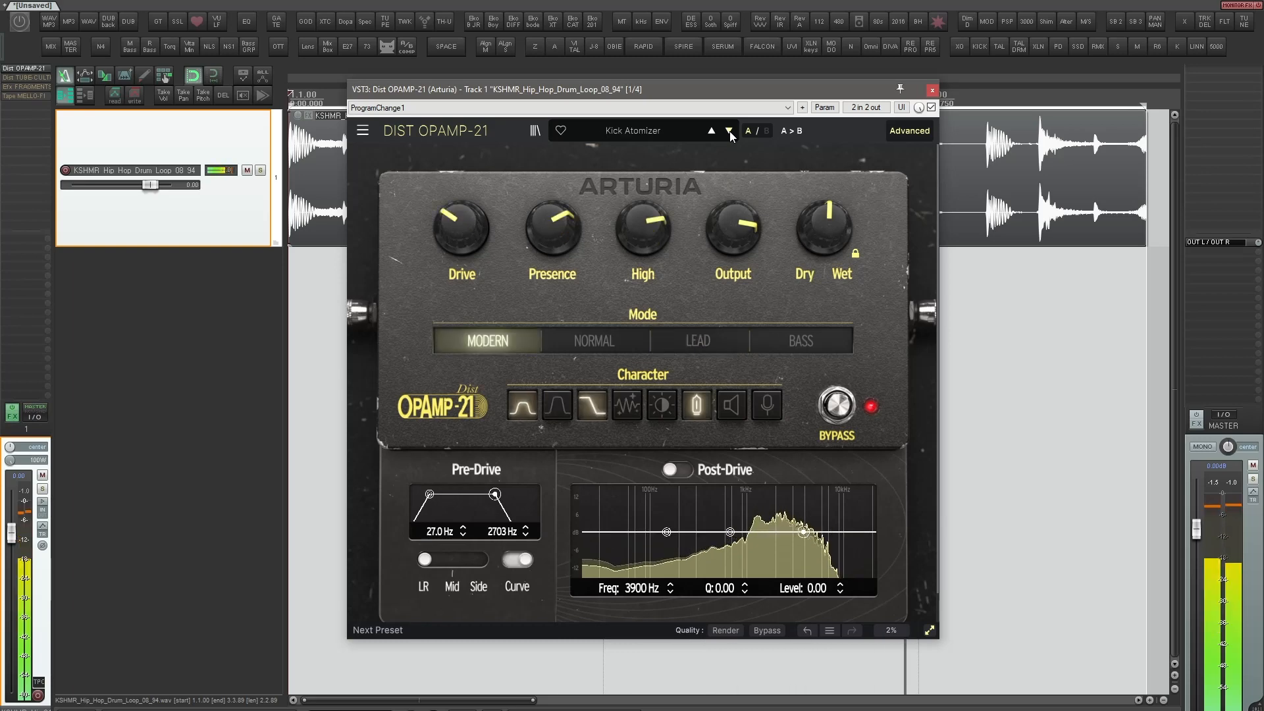
left_click(729, 131)
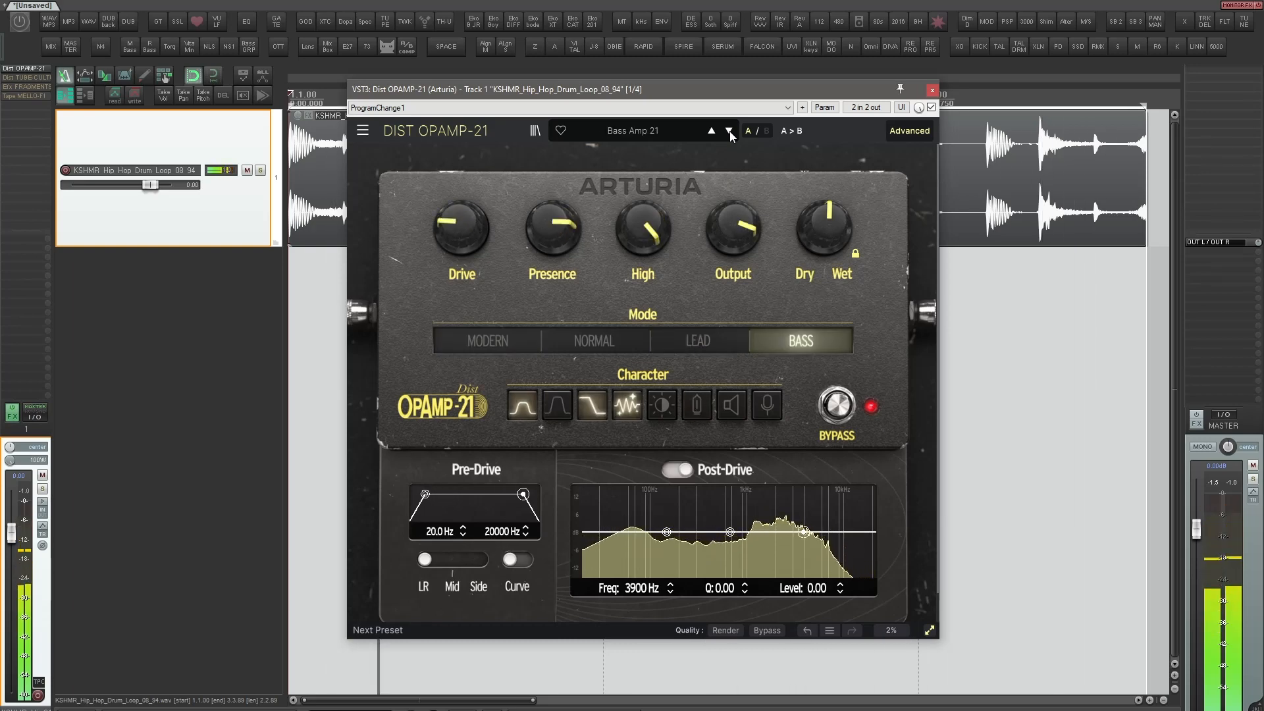
key("space")
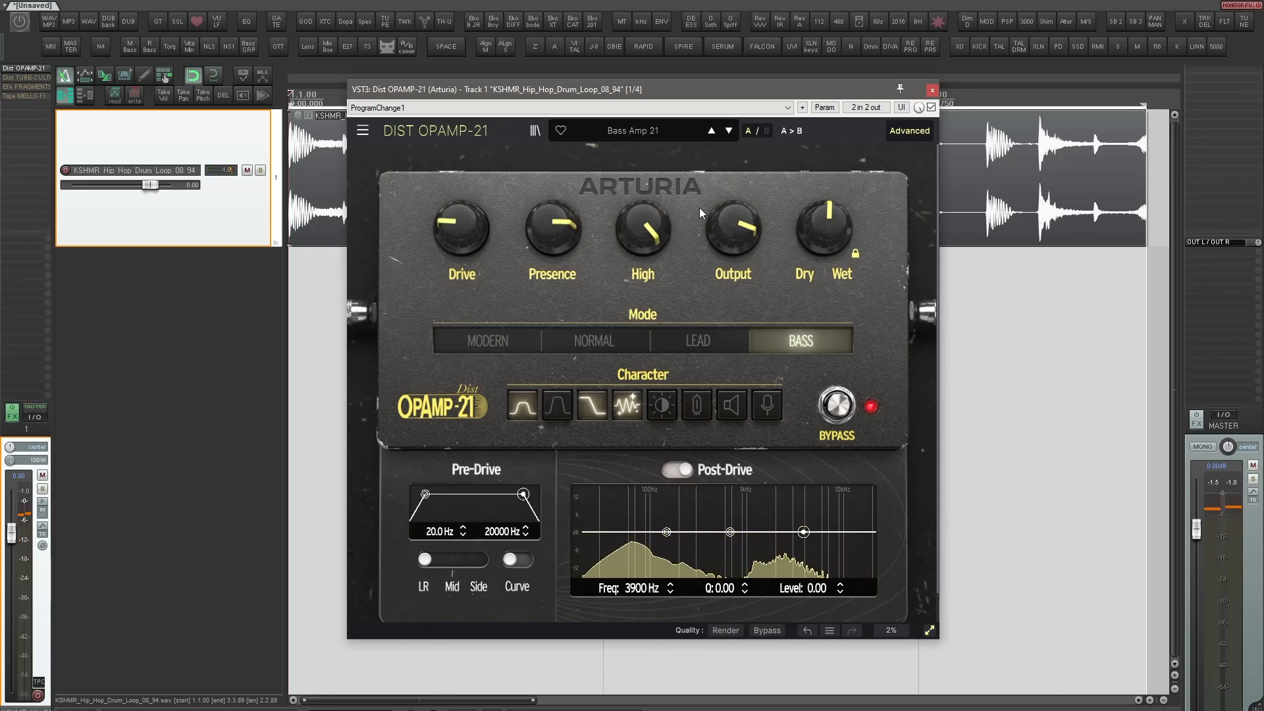
Remove Dist OPAMP-21 from the drum track, open Dist TUBE-CULTURE and move its window fully into view
left_click(36, 71, "alt")
left_click(37, 70)
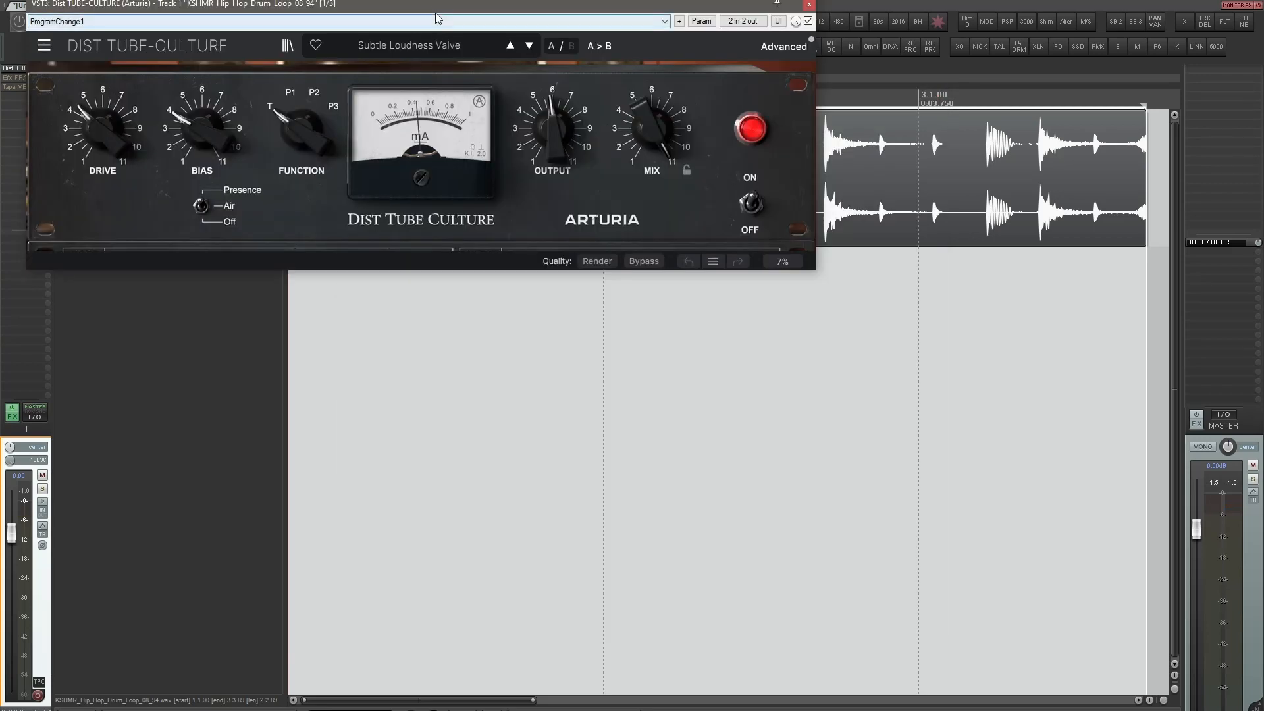
left_click_drag(433, 8, 696, 129)
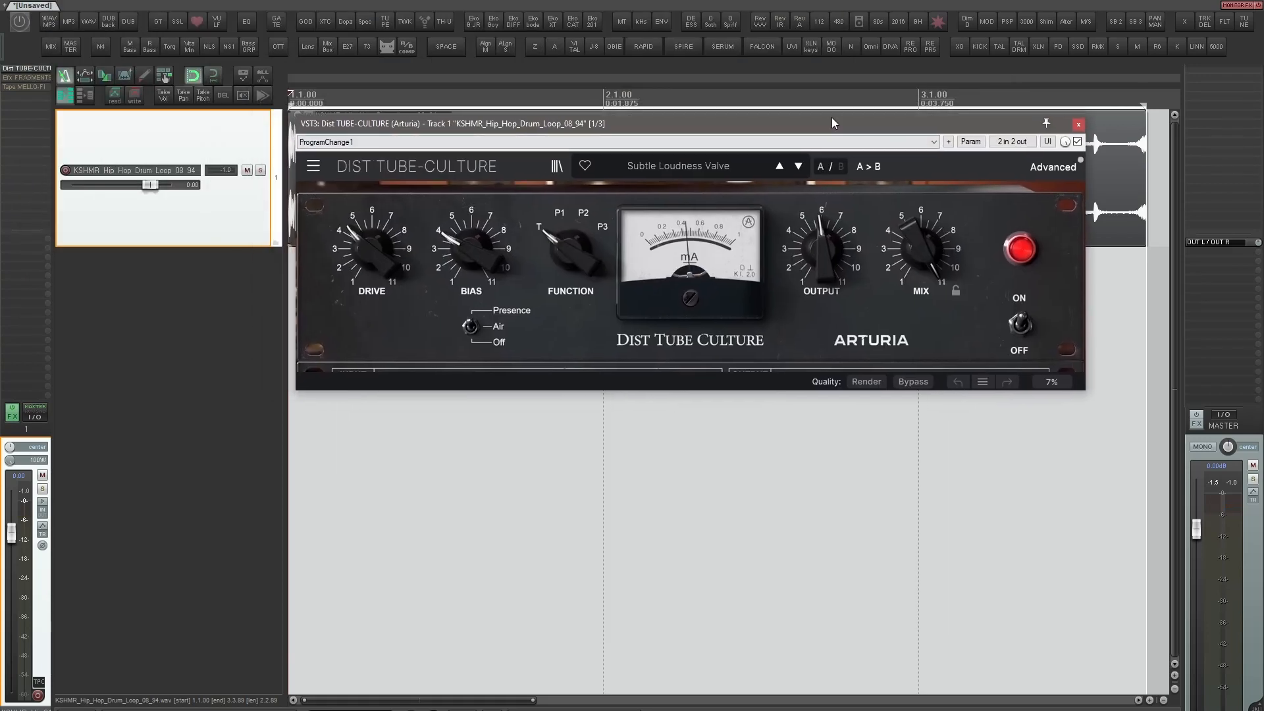
Show the advanced controls and play the loop through the 909 Bassdrum Exciter and Abbey Bass presets
left_click(1050, 168)
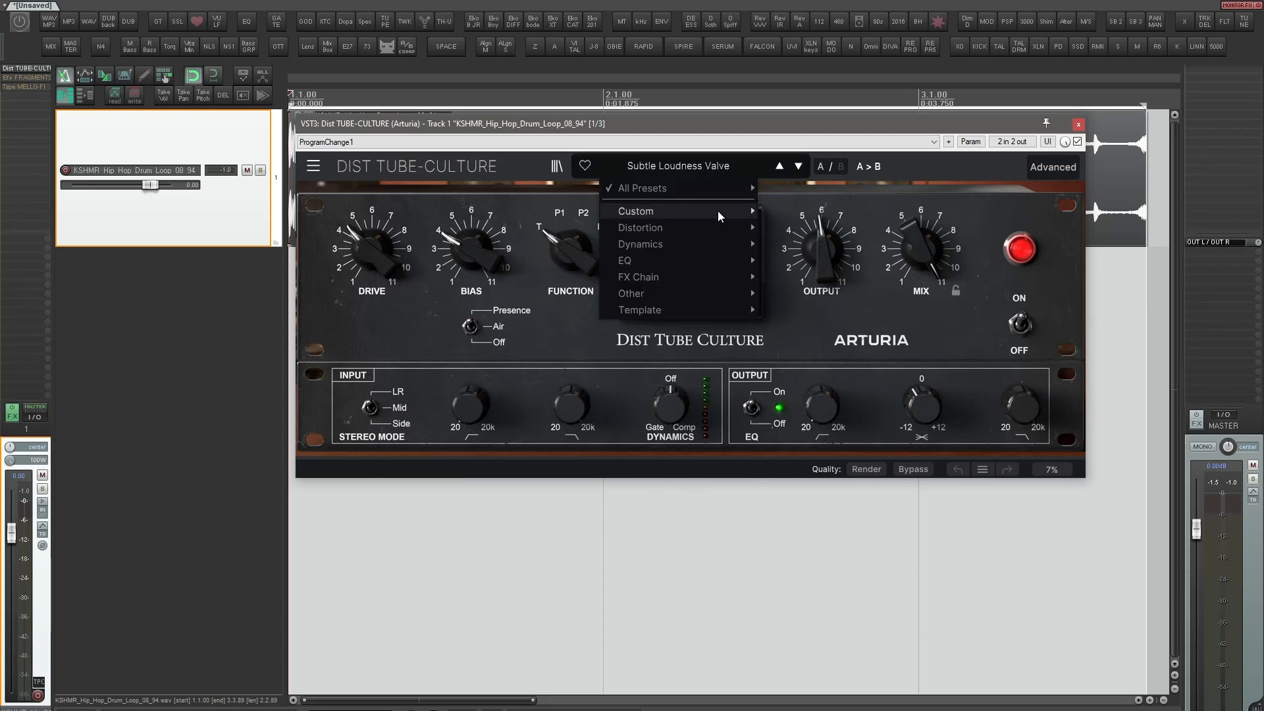
left_click(772, 198)
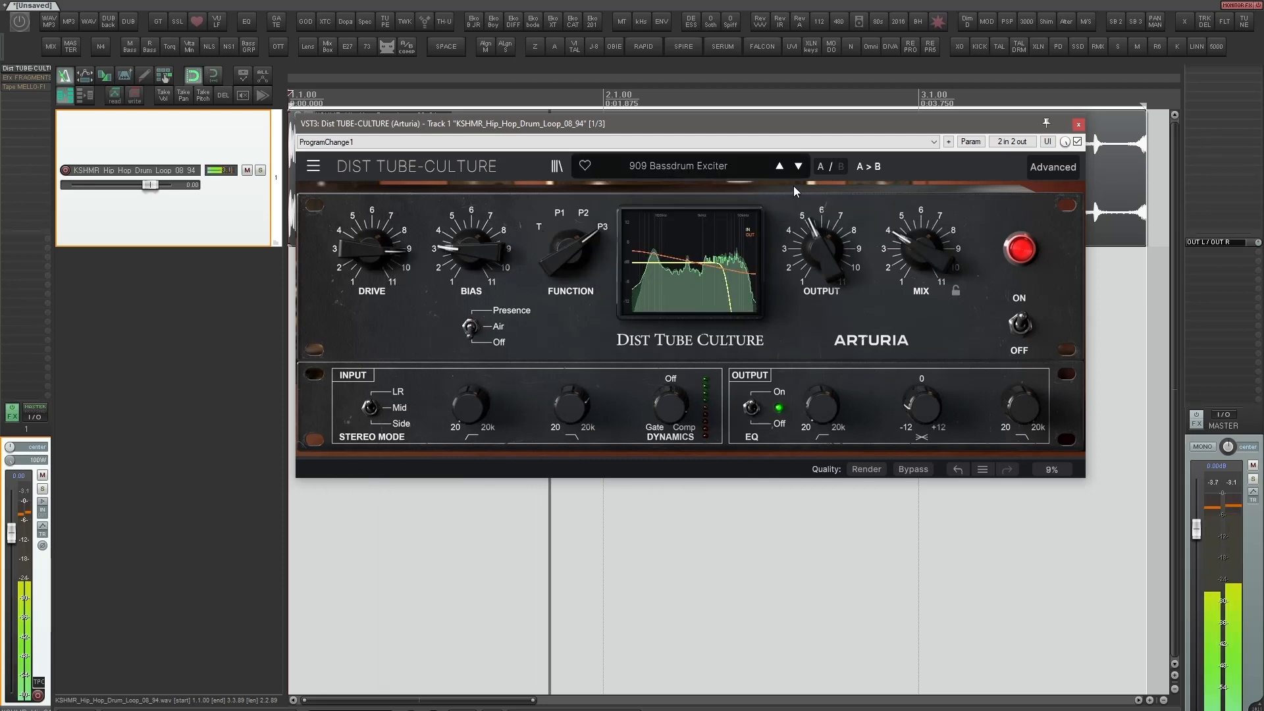
left_click(799, 167)
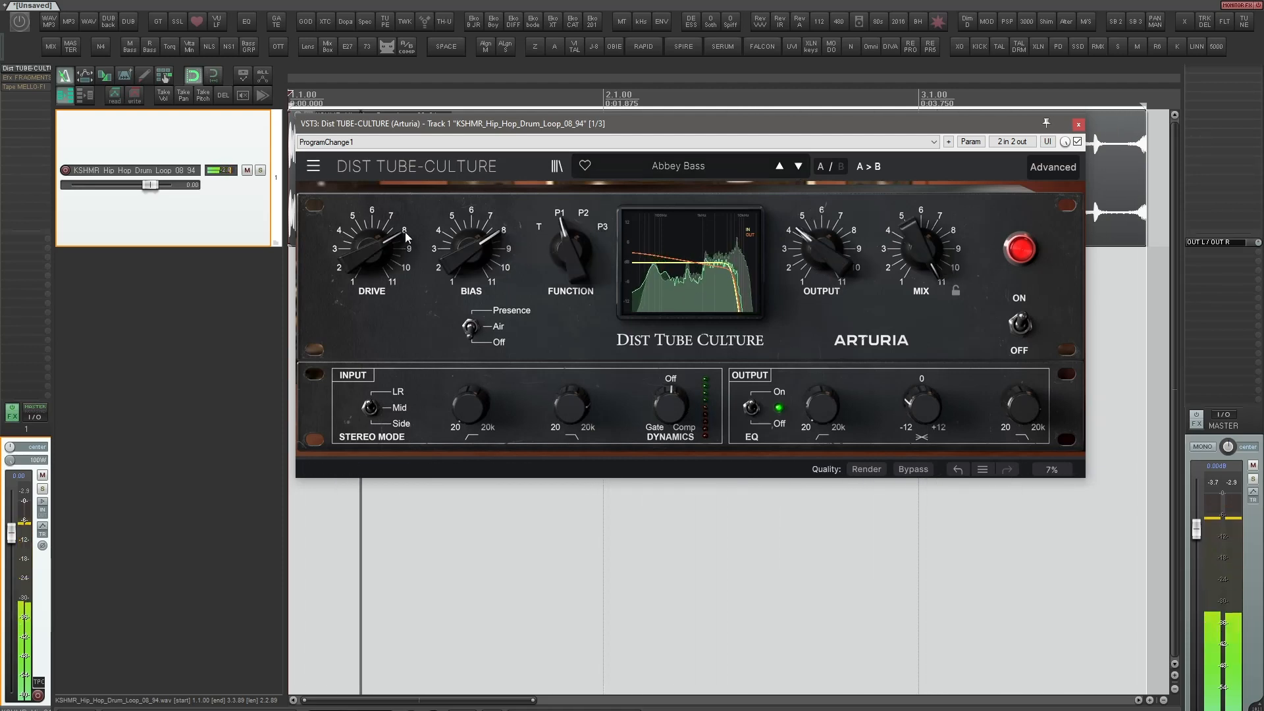
Set Drive, Bias and Output to about 5, raise the output EQ low cut, lower Mix and set Function to P3
left_click_drag(381, 250, 381, 205)
left_click_drag(487, 253, 487, 290)
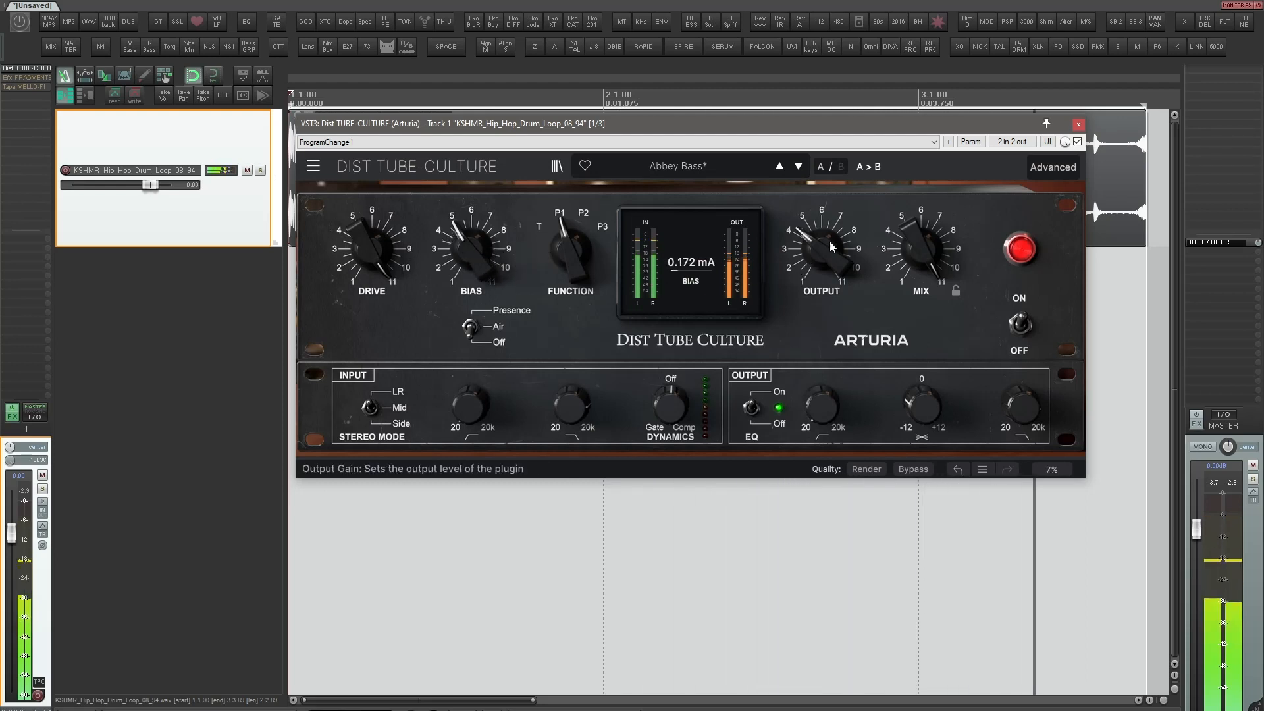
left_click_drag(829, 241, 830, 221)
left_click_drag(823, 406, 822, 395)
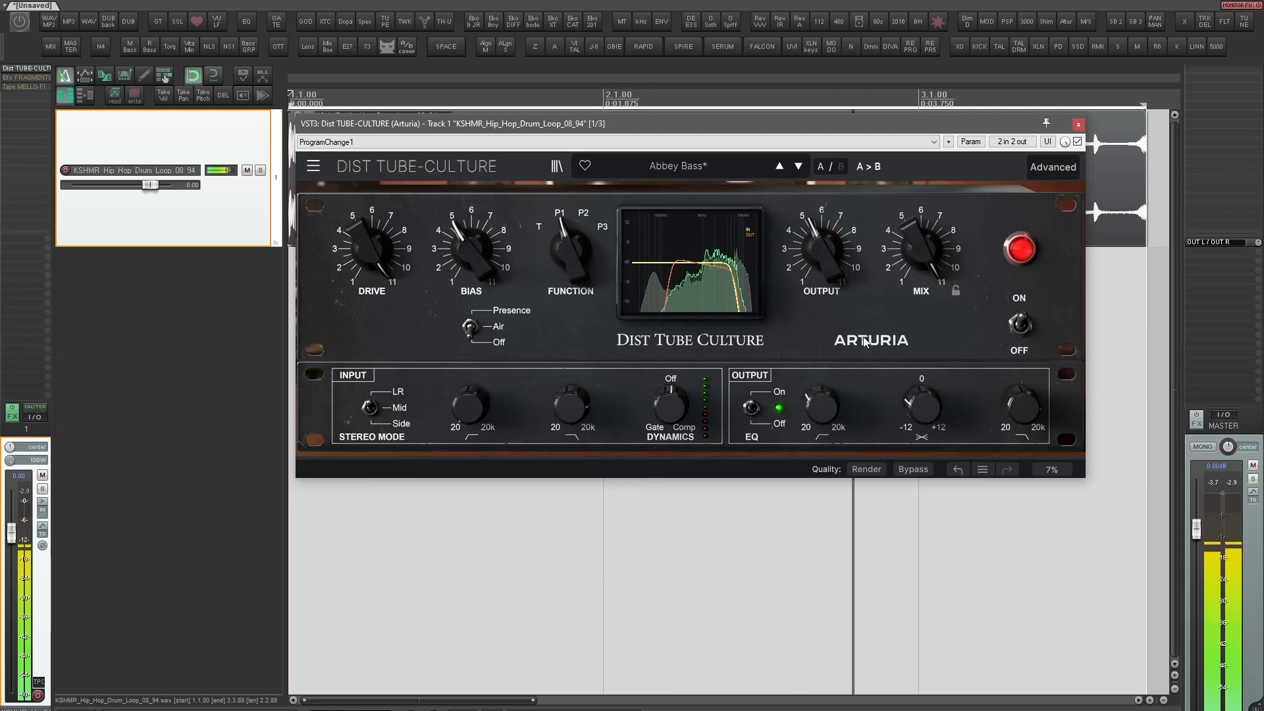
left_click_drag(915, 239, 916, 272)
left_click_drag(566, 256, 566, 238)
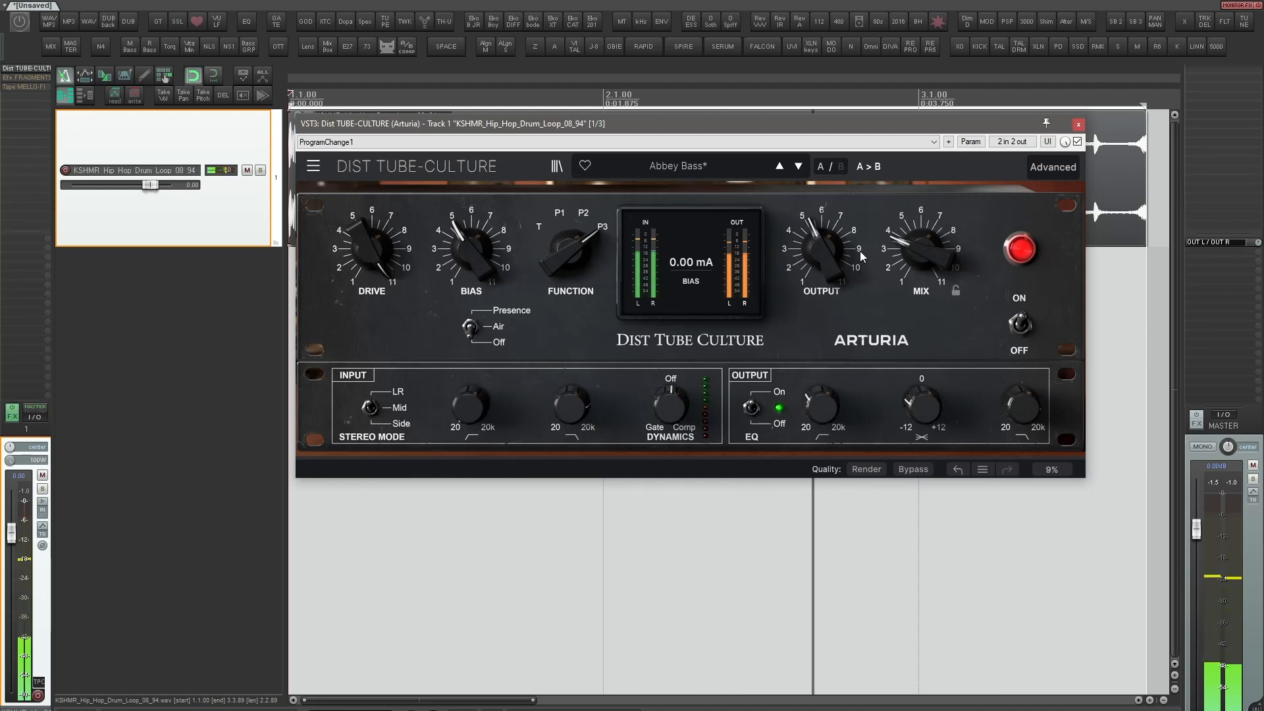
Test the input Dynamics at 100% Gate, set Mix to about 4, and adjust the input low cut and stereo mode
mouse_move(670, 405)
left_mouse_down()
mouse_move(669, 441)
mouse_move(663, 389)
left_mouse_up()
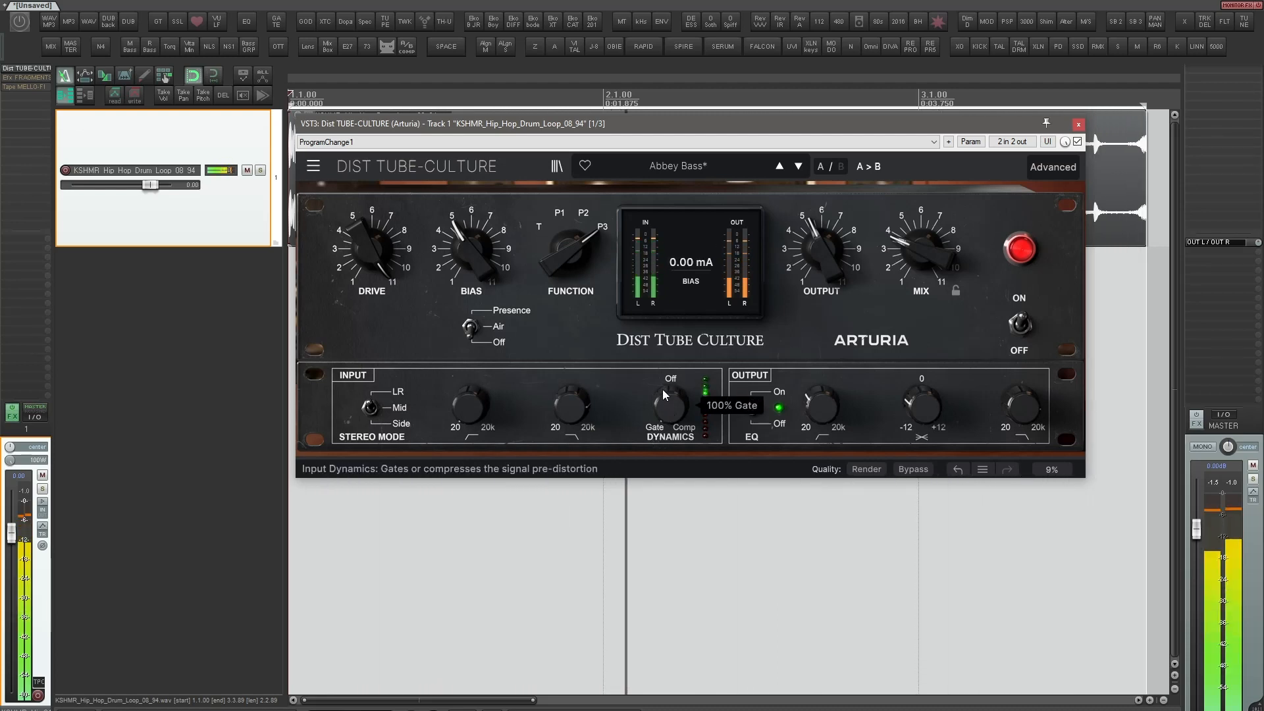
left_click_drag(922, 250, 922, 251)
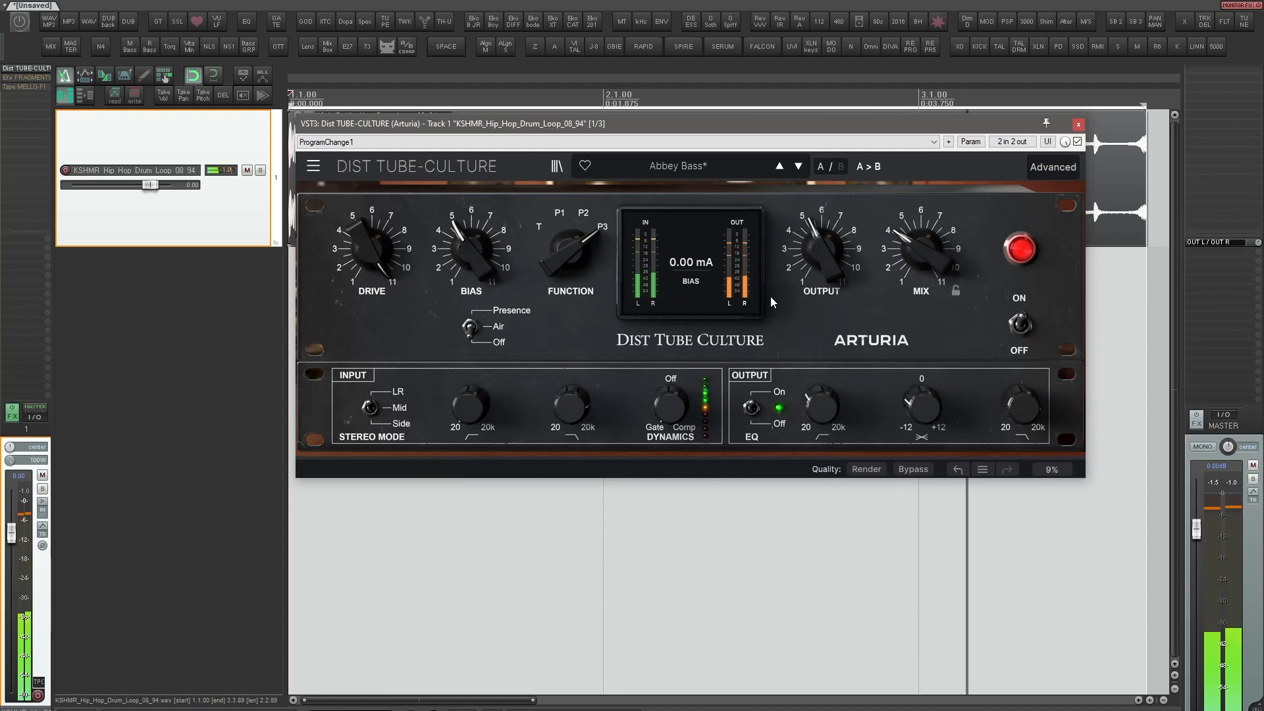
left_click_drag(469, 405, 469, 423)
left_click_drag(370, 408, 370, 421)
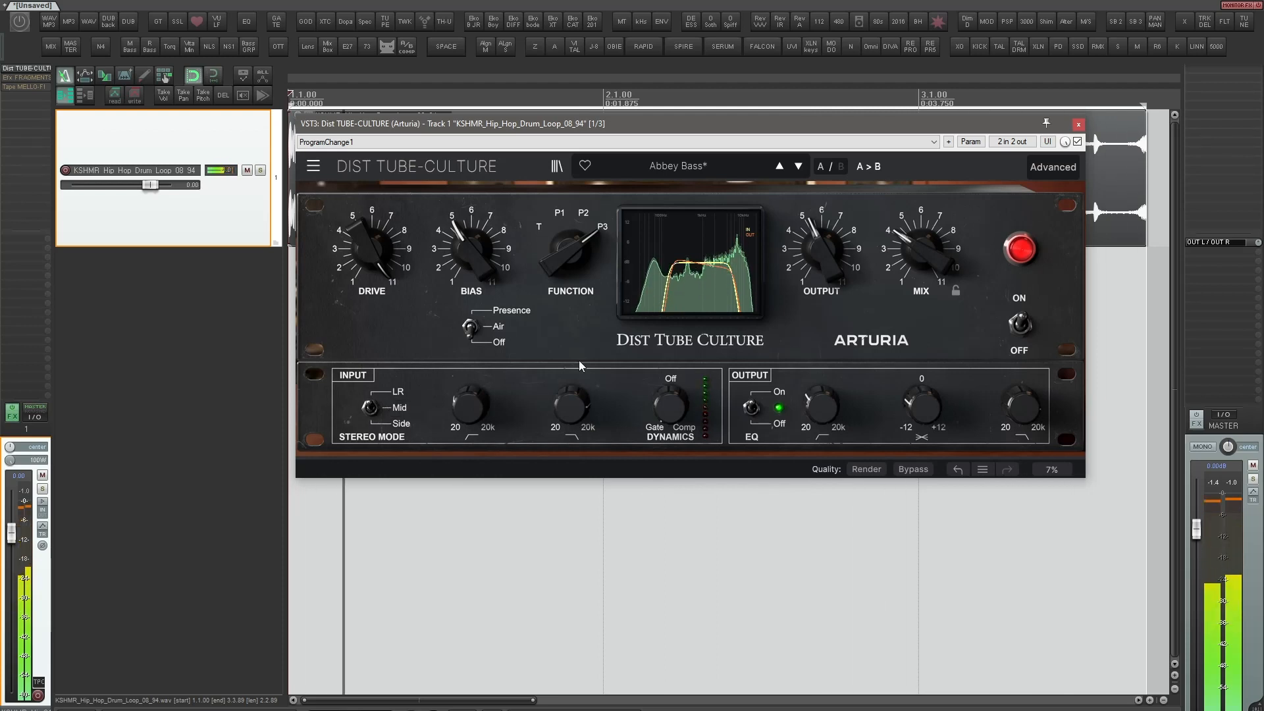
Advance past Acid Synth to the Amp Wasn't Pushed Enough preset, try a higher Drive and settle on +22.0 dB
left_click(799, 167)
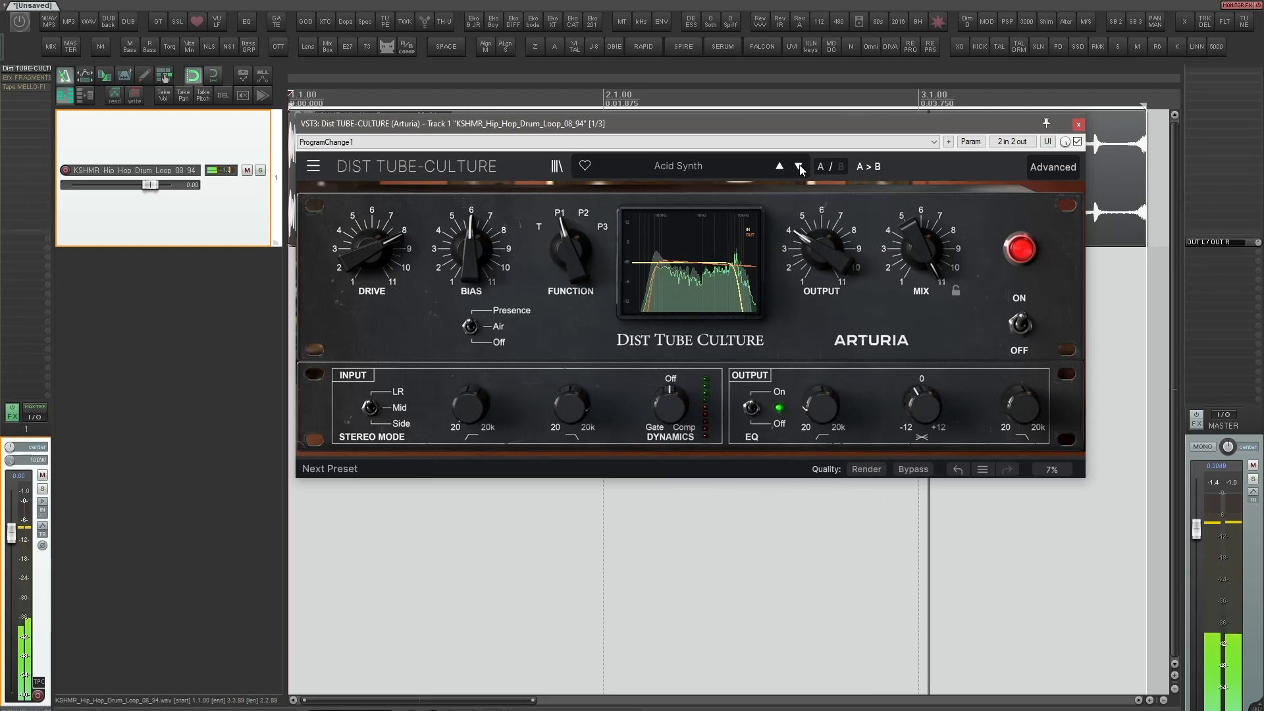
left_click(799, 167)
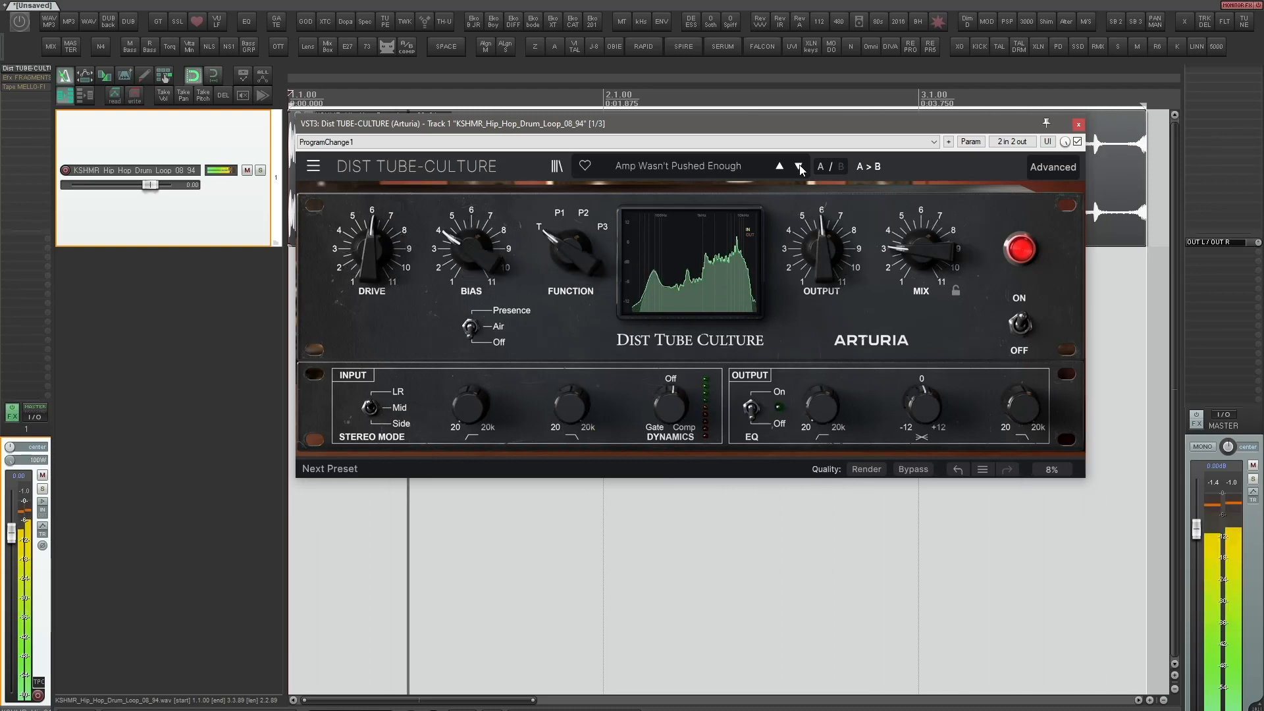
mouse_move(370, 248)
left_mouse_down()
mouse_move(372, 211)
mouse_move(372, 230)
left_mouse_up()
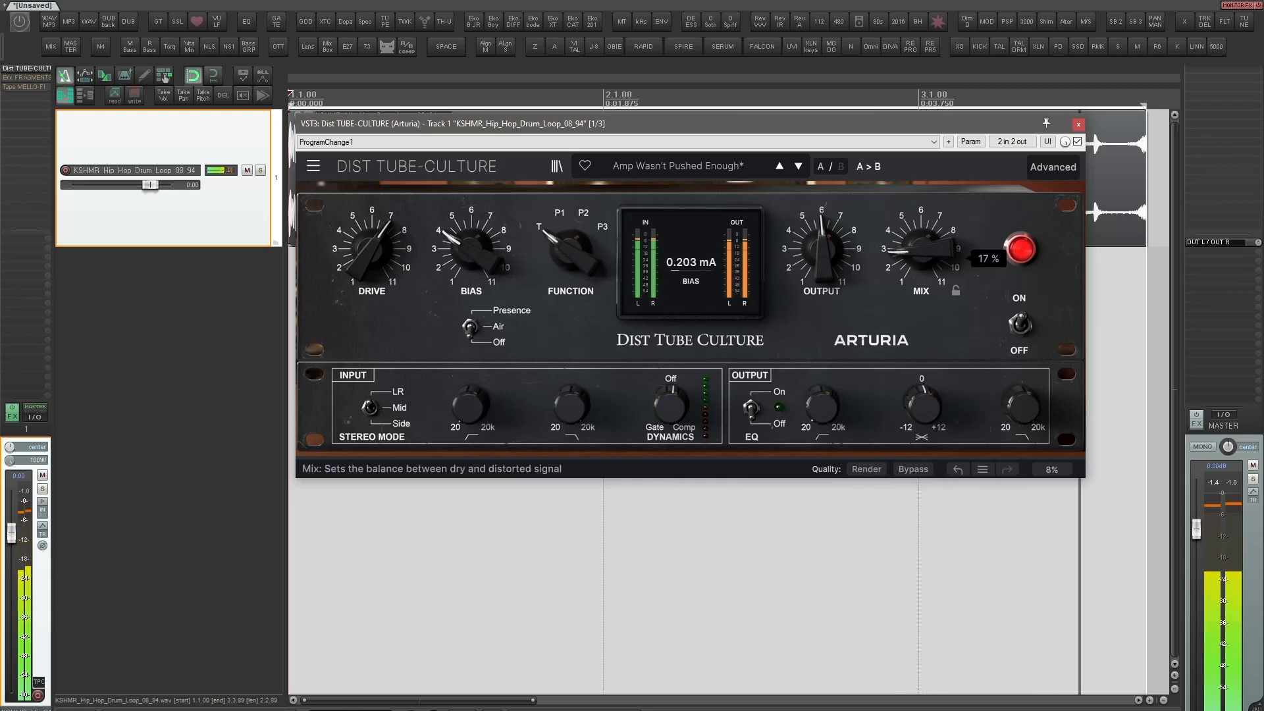
left_click_drag(365, 248, 364, 258)
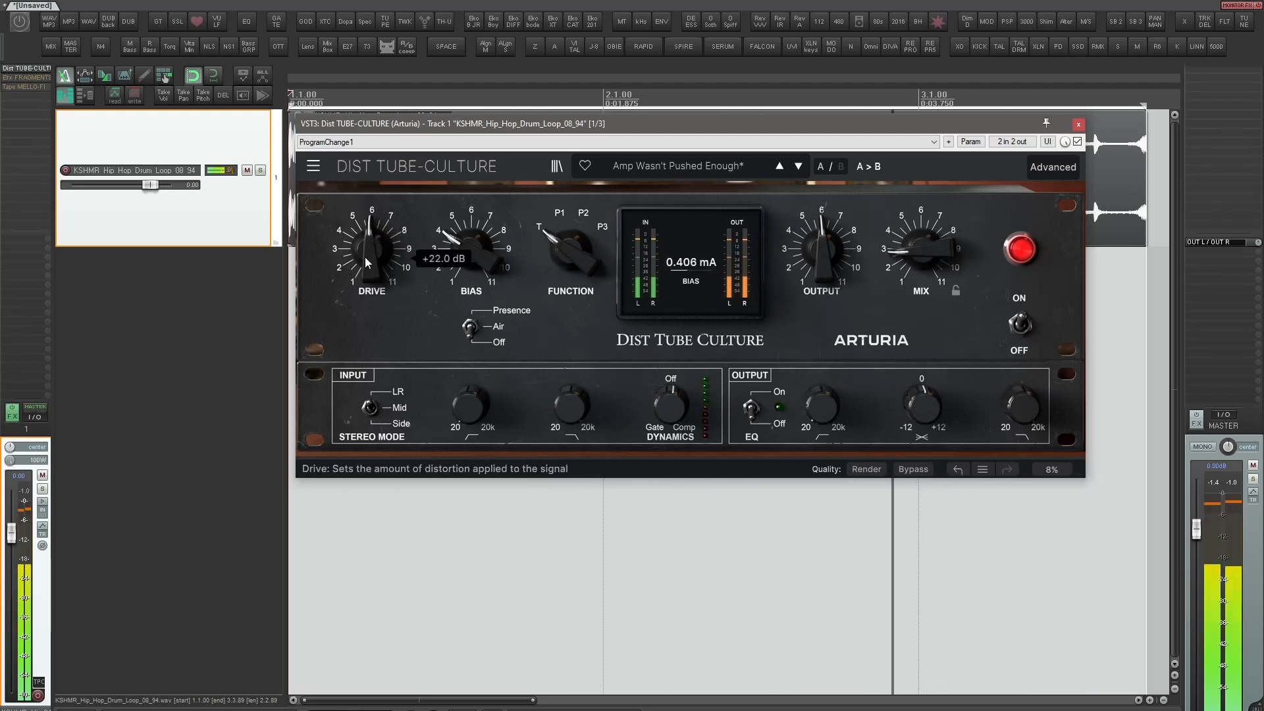
Compare the loop with the tube distortion off and on, before and after raising Mix to about 4
left_click(1021, 326)
left_click(1023, 326)
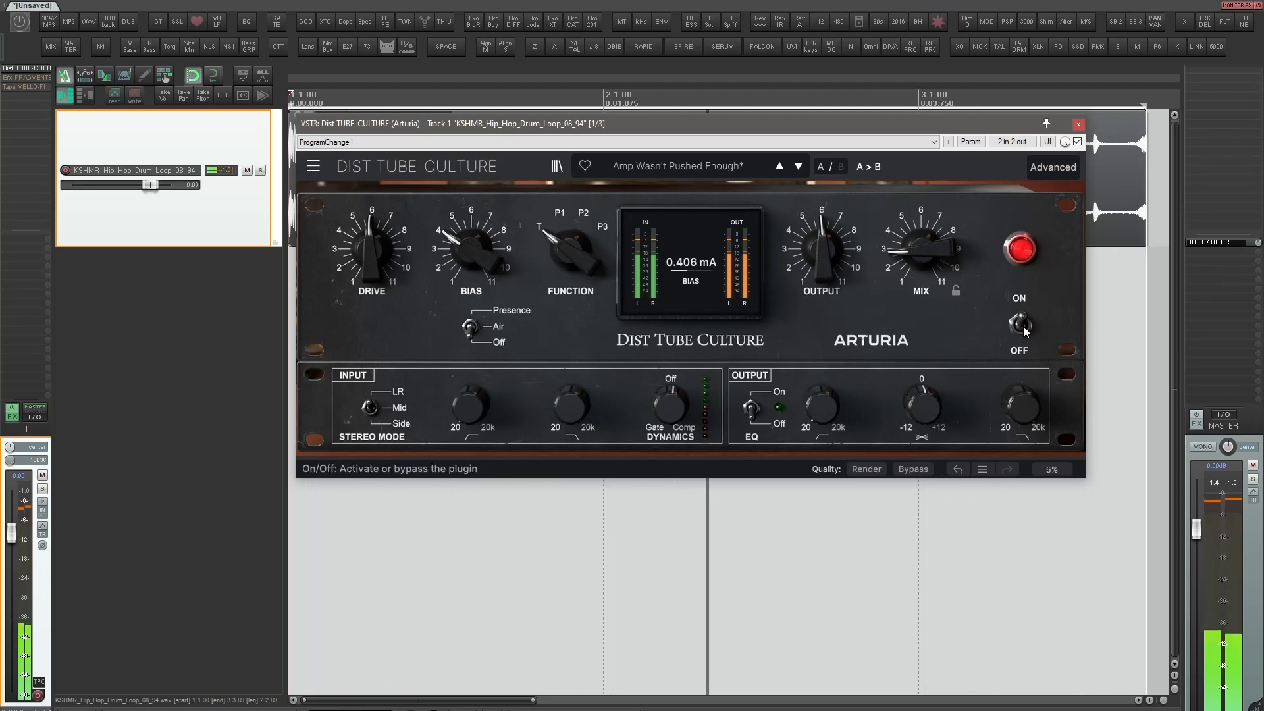
mouse_move(927, 248)
left_mouse_down()
mouse_move(927, 201)
mouse_move(928, 237)
left_mouse_up()
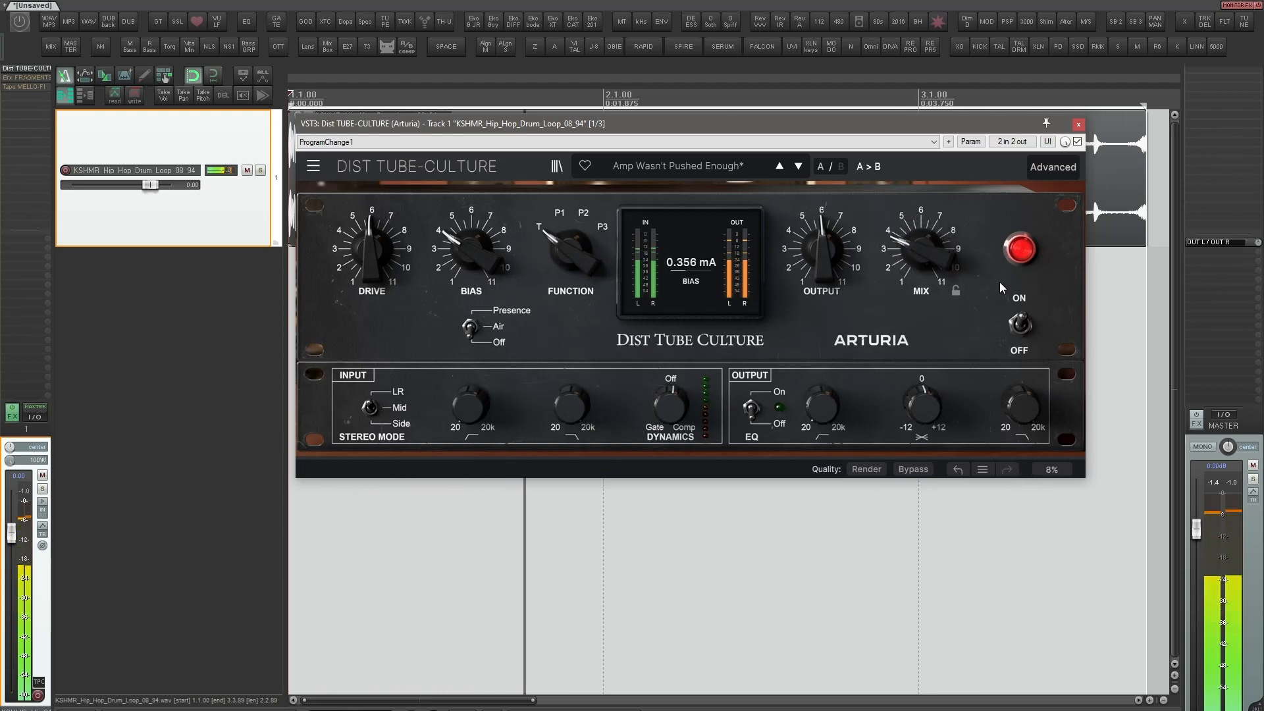
left_click(1022, 324)
left_click(1027, 322)
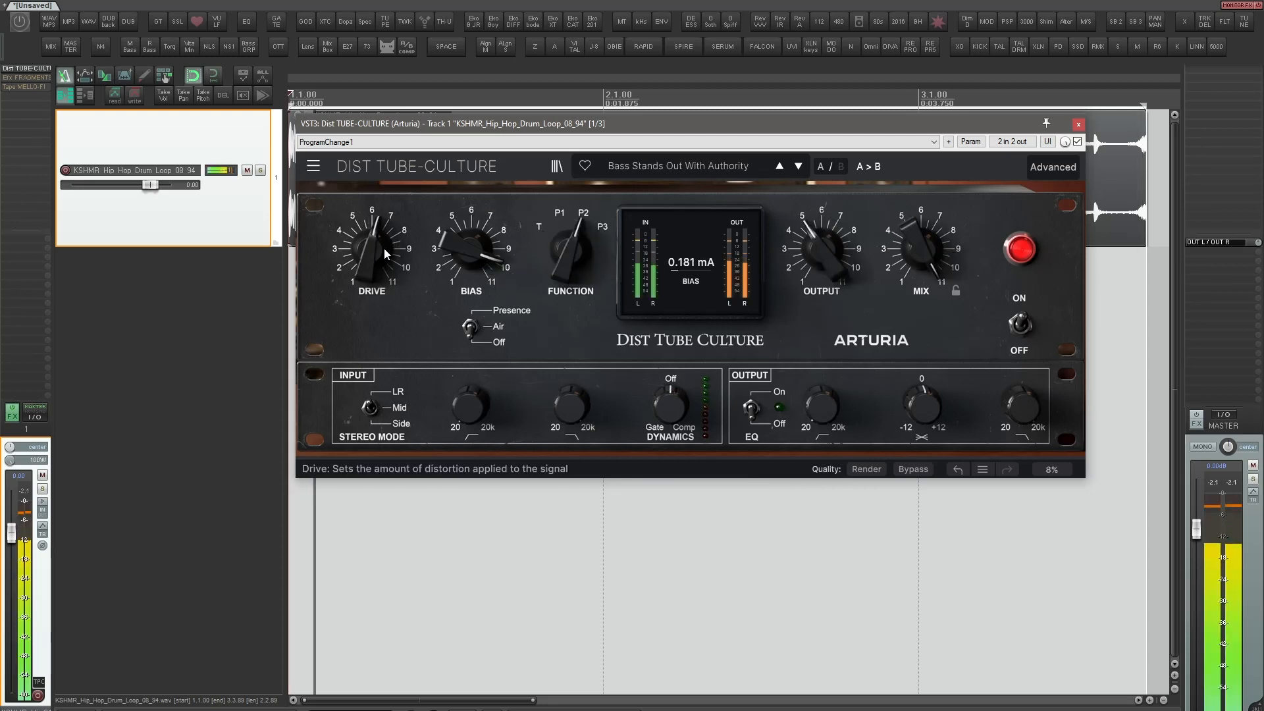
Raise Drive to about 8 on the Bass Stands Out With Authority preset and stop playback
mouse_move(384, 248)
left_mouse_down()
mouse_move(385, 199)
mouse_move(400, 263)
left_mouse_up()
key("space")
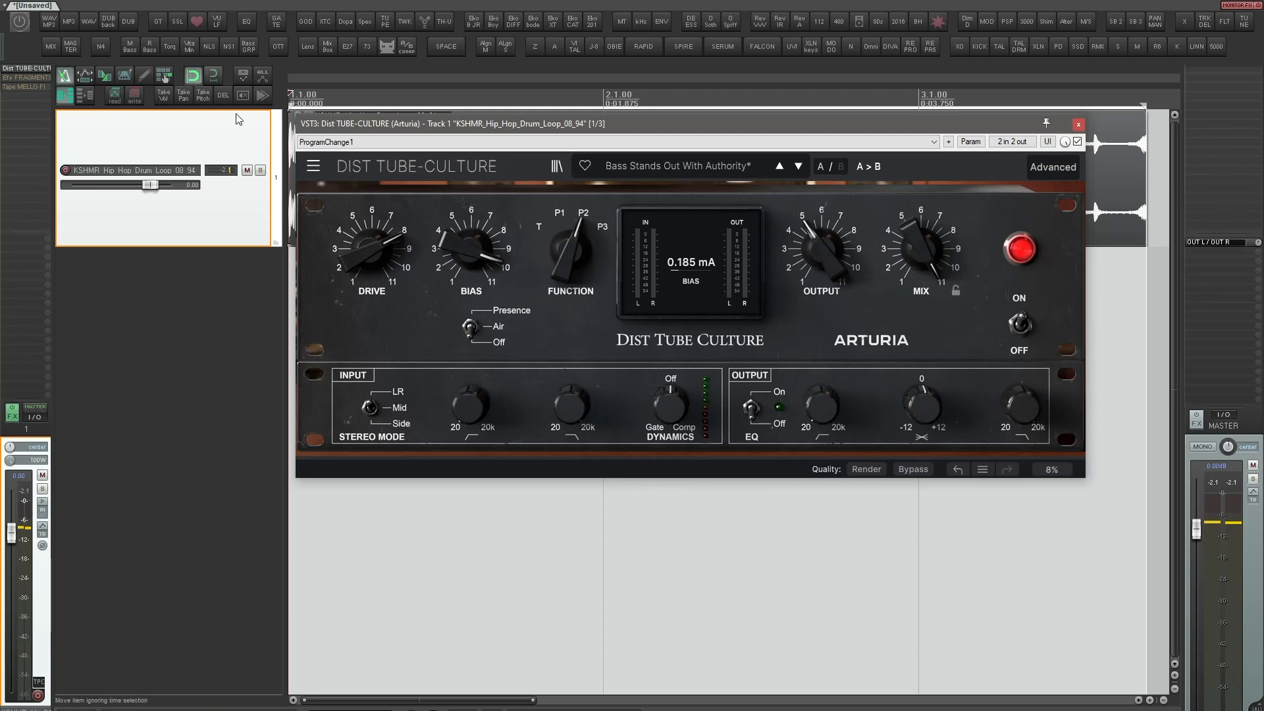
Remove Dist TUBE-CULTURE from the track, open Tape MELLO-FI in view and load its 1920 preset
left_click(43, 70, "alt")
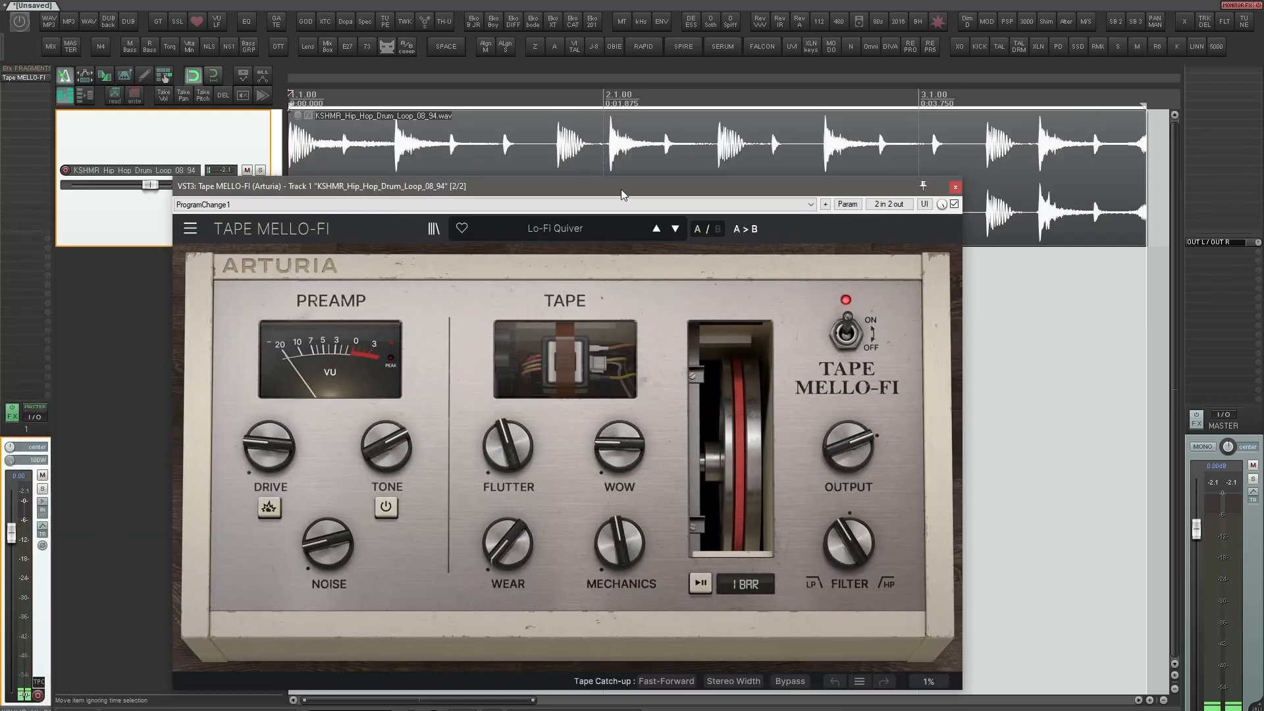
left_click_drag(622, 188, 738, 124)
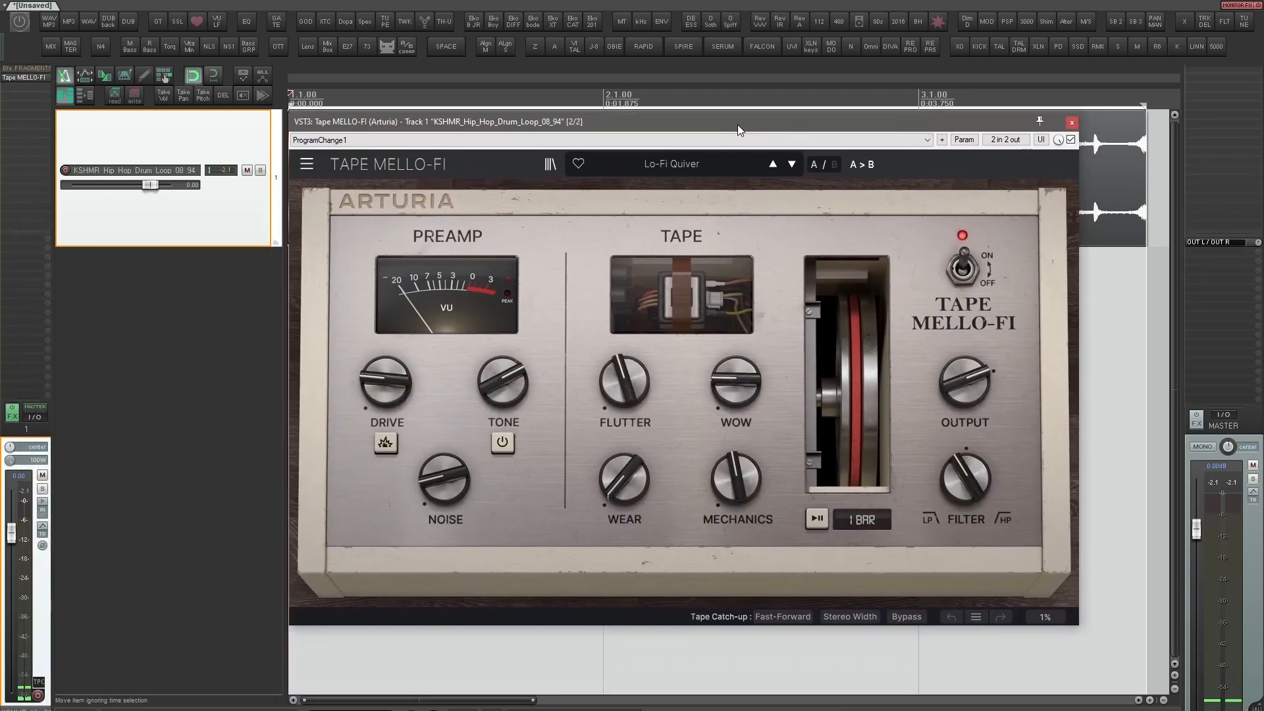
left_click(697, 163)
mouse_move(681, 206)
left_click(779, 210)
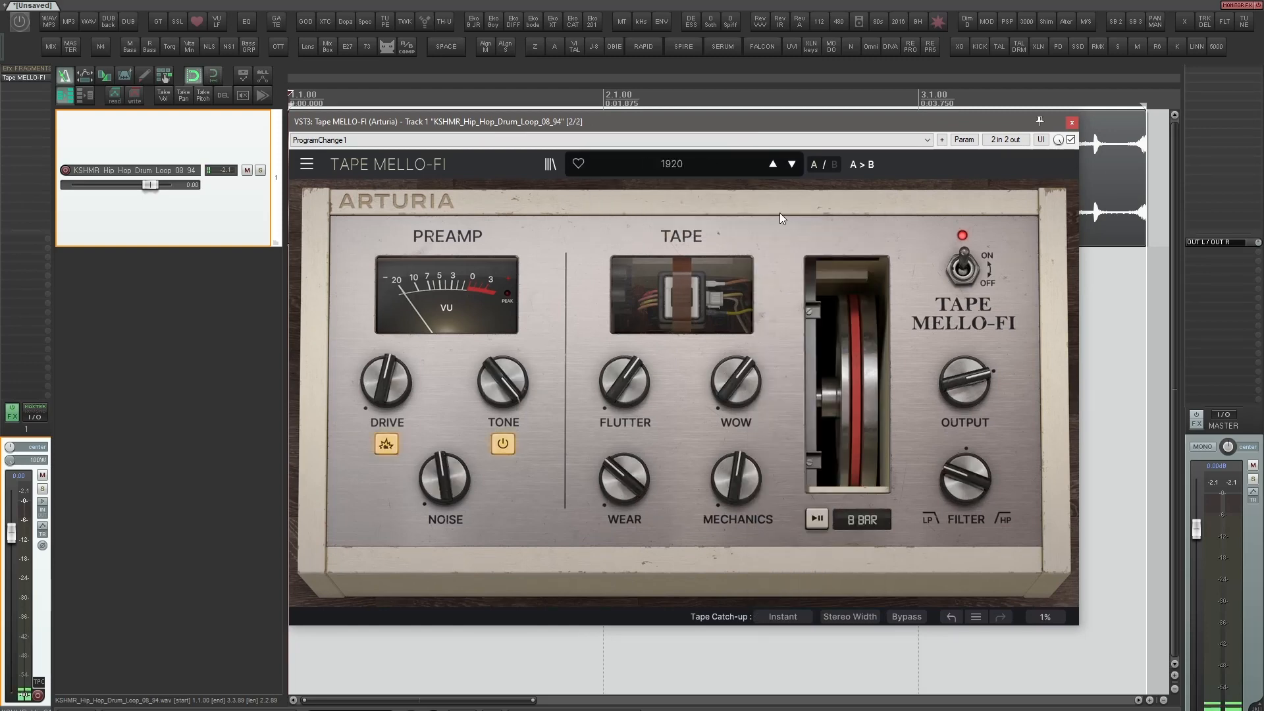
Play the loop through to the Analog Tape preset and reduce Wow to 0%
left_click(794, 164)
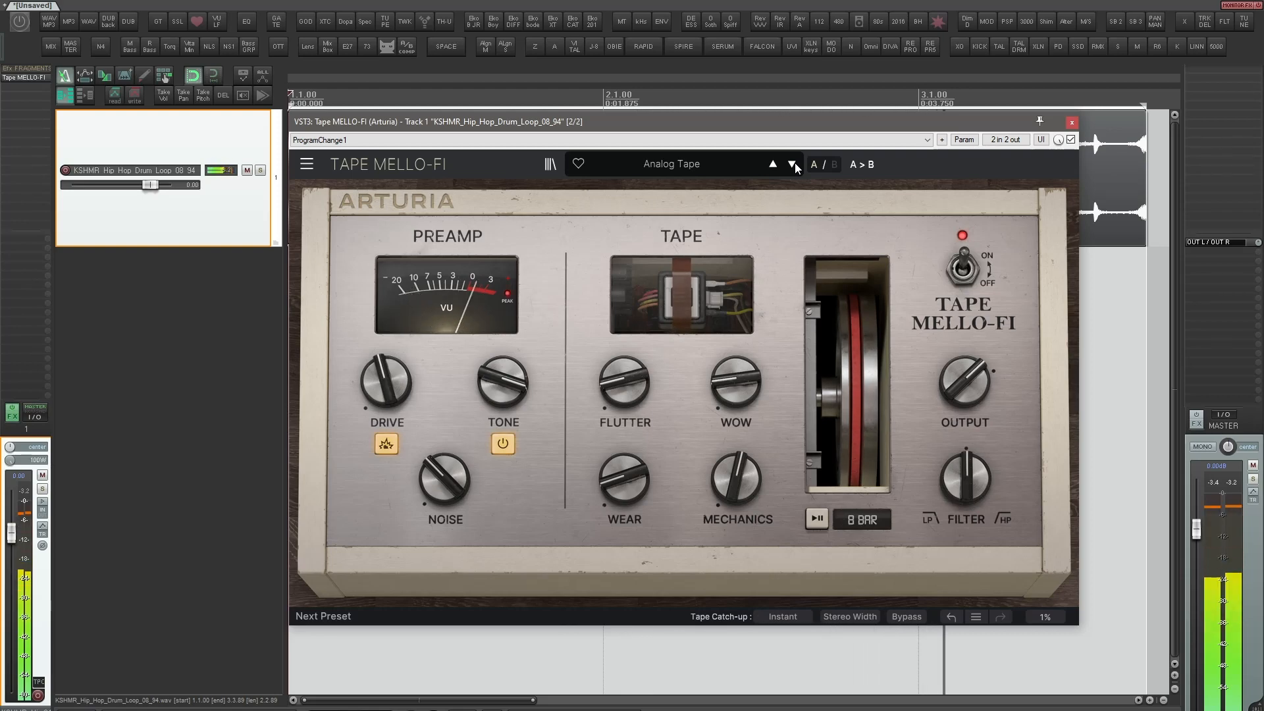
mouse_move(760, 386)
left_mouse_down()
mouse_move(760, 352)
mouse_move(760, 398)
left_mouse_up()
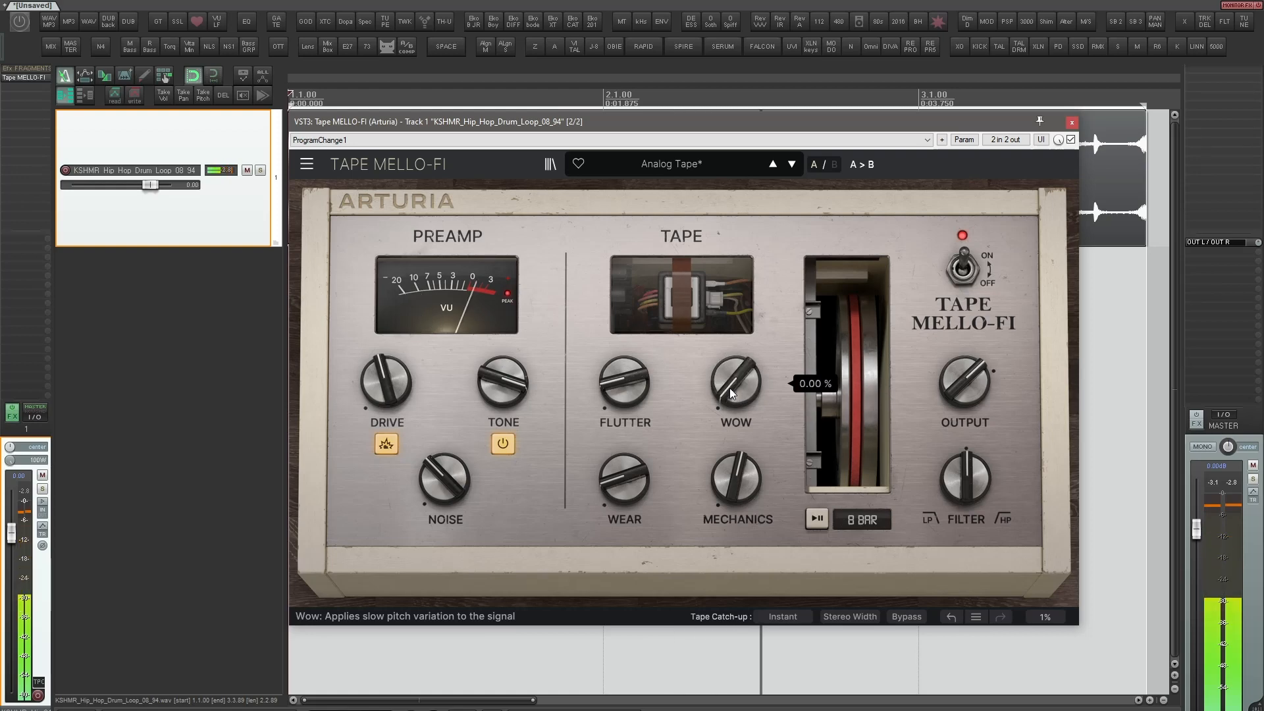
Adjust Flutter and Wear on the Analog Tape preset and lower Mechanics to -70.0 dB
mouse_move(624, 393)
left_mouse_down()
mouse_move(624, 352)
mouse_move(623, 392)
left_mouse_up()
left_click_drag(615, 476, 614, 454)
left_click_drag(718, 476, 717, 520)
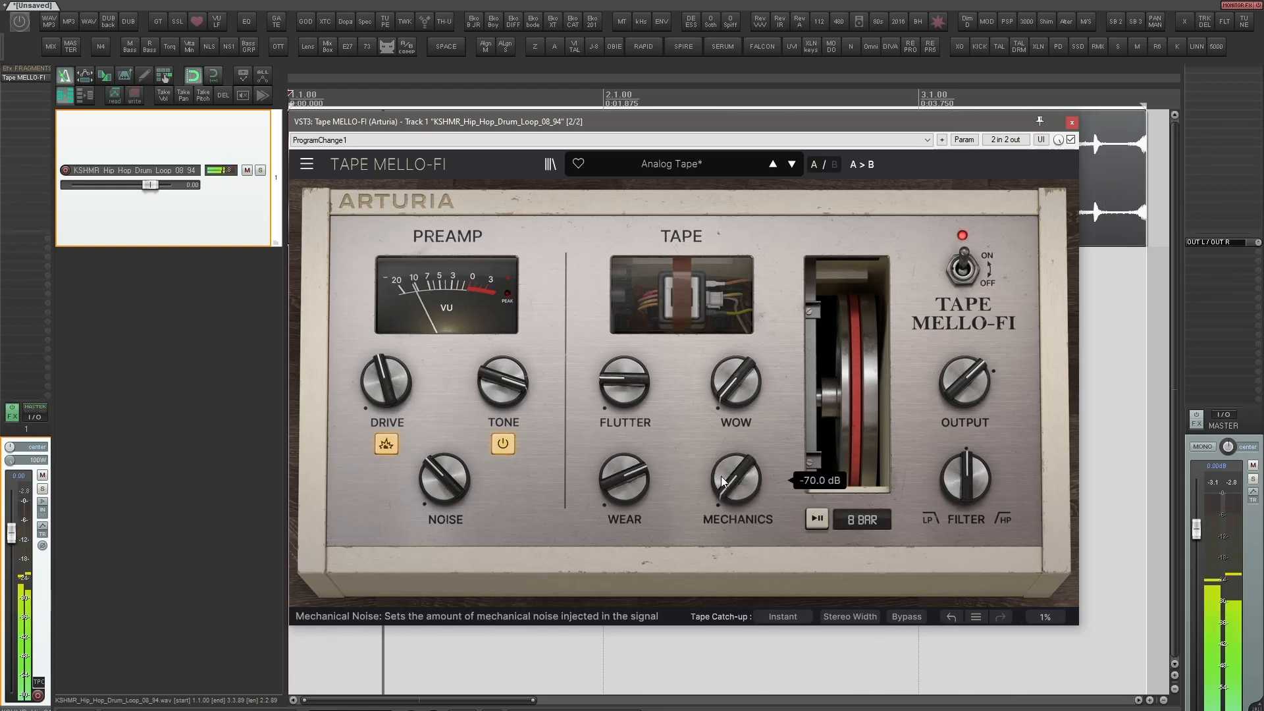
Try the Filter, raise Drive and Tone, and set Noise to -70.0 dB
mouse_move(961, 476)
left_mouse_down()
mouse_move(962, 511)
mouse_move(961, 454)
mouse_move(961, 477)
left_mouse_up()
left_click_drag(387, 381, 387, 365)
left_click_drag(480, 390, 481, 372)
left_click_drag(444, 478, 436, 466)
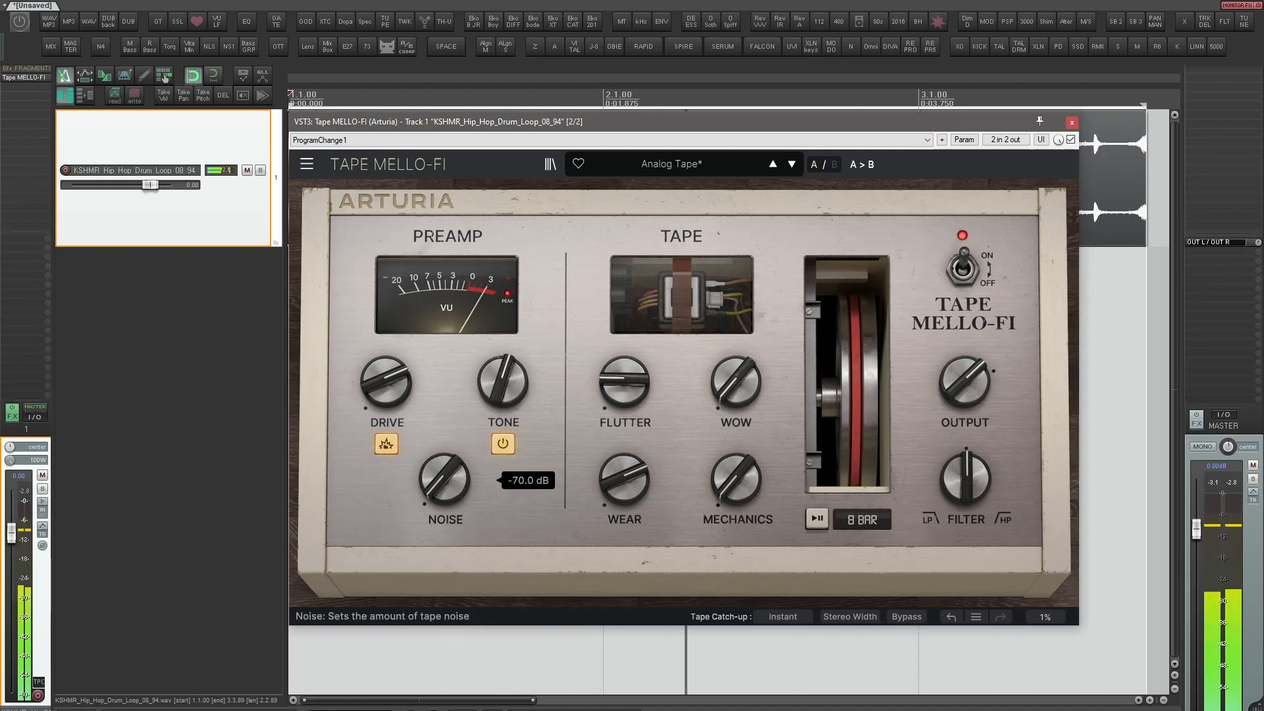
Audition Stereo Width on and off, and set Tape Catch-up to Fast-Forward
left_click(843, 617)
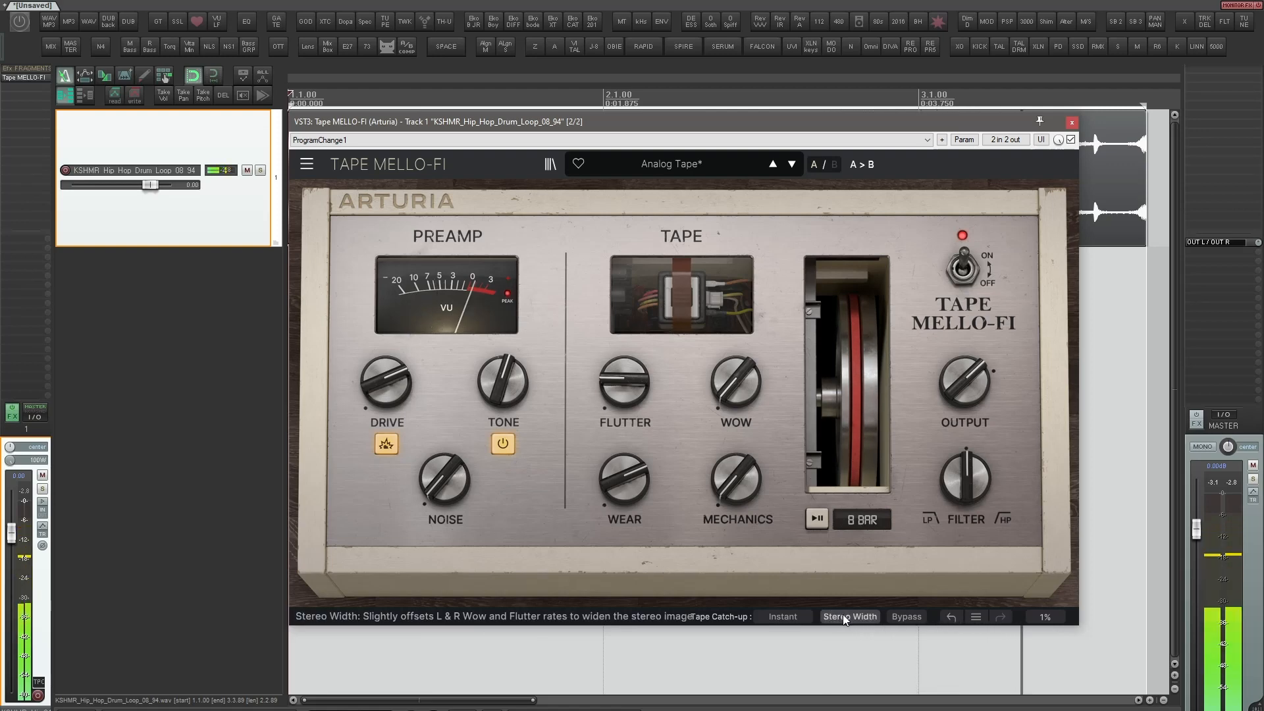
left_click(843, 615)
left_click(802, 618)
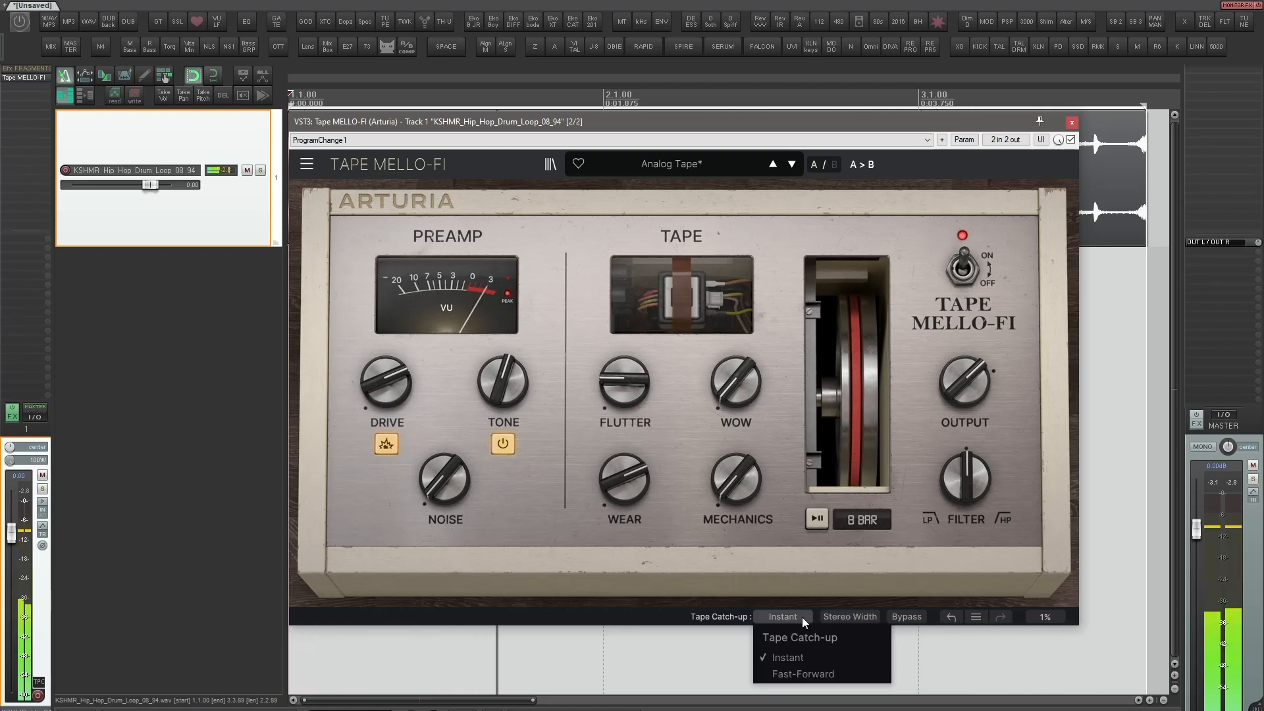
left_click(799, 676)
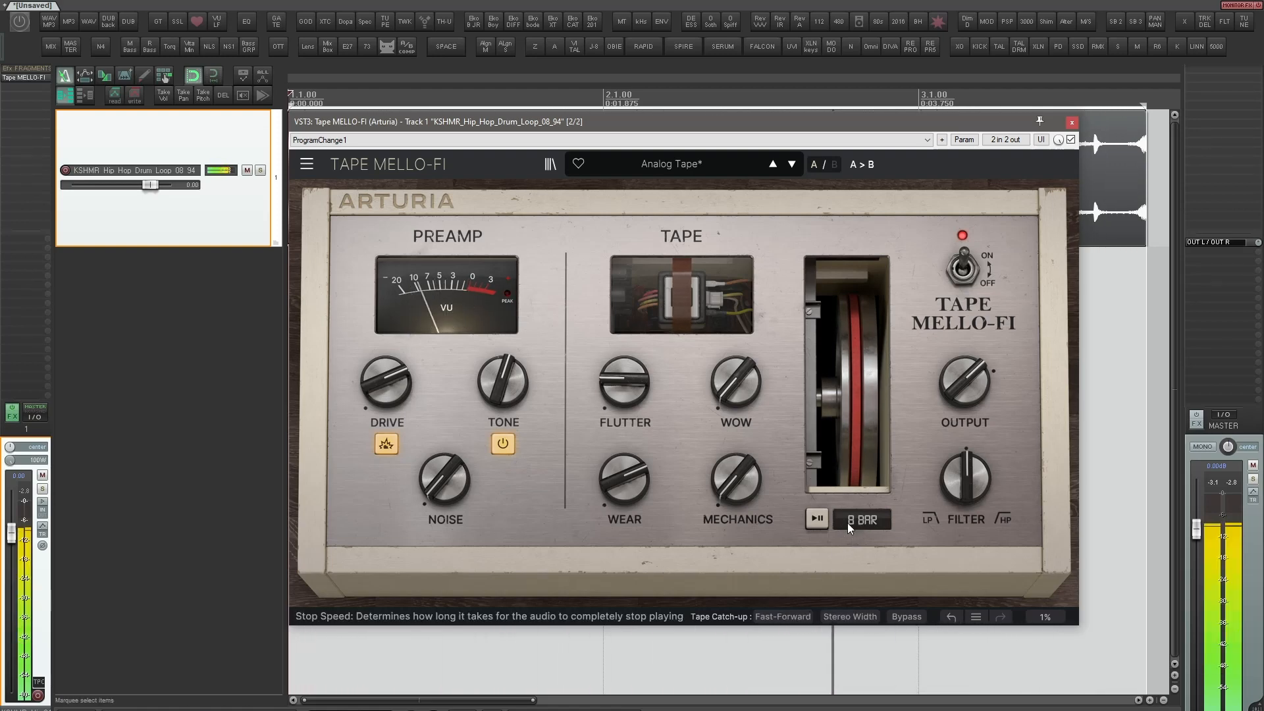
Engage the tape stop, look through its Stop Speed options with 8 Bar kept, and release it
left_click(823, 520)
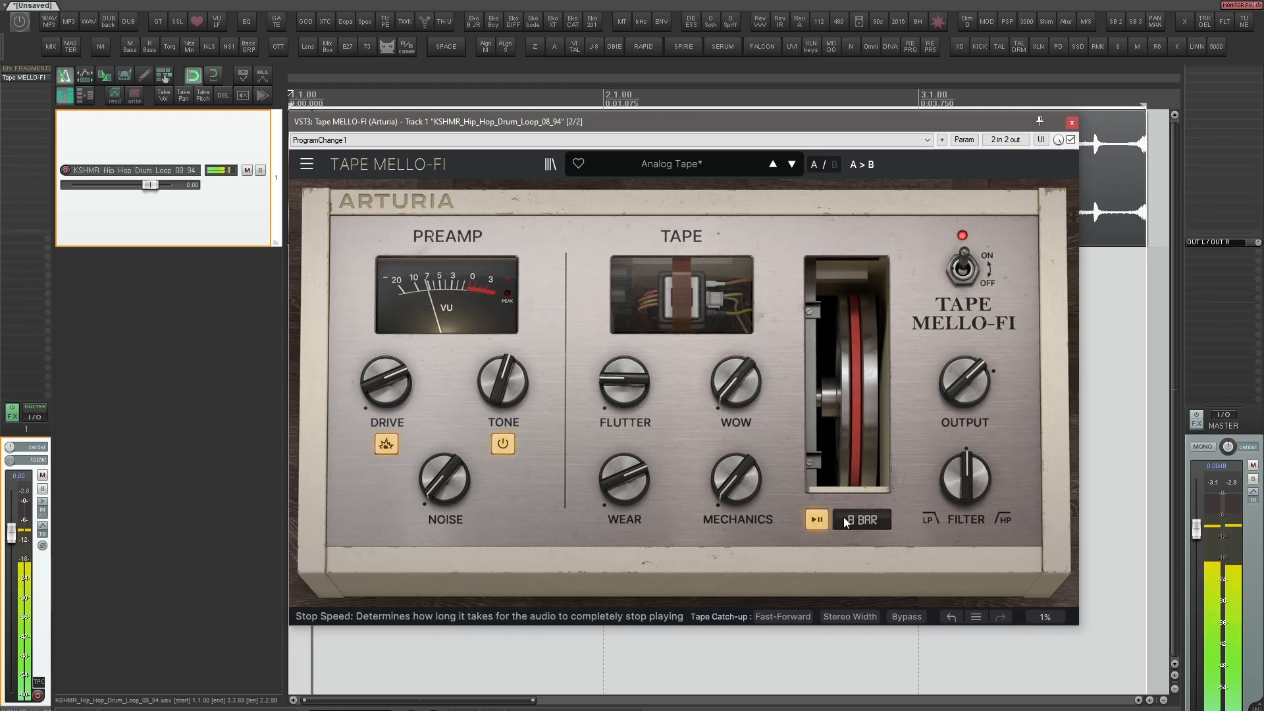
left_click(847, 518)
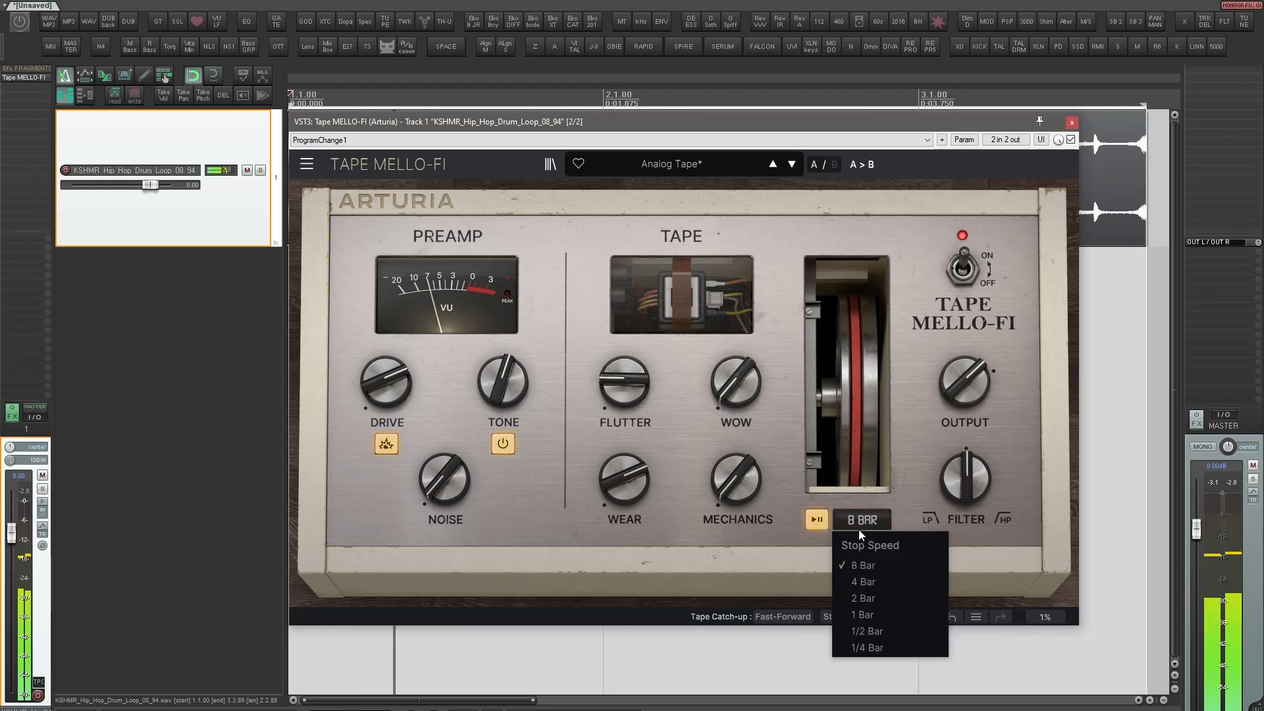
left_click(814, 553)
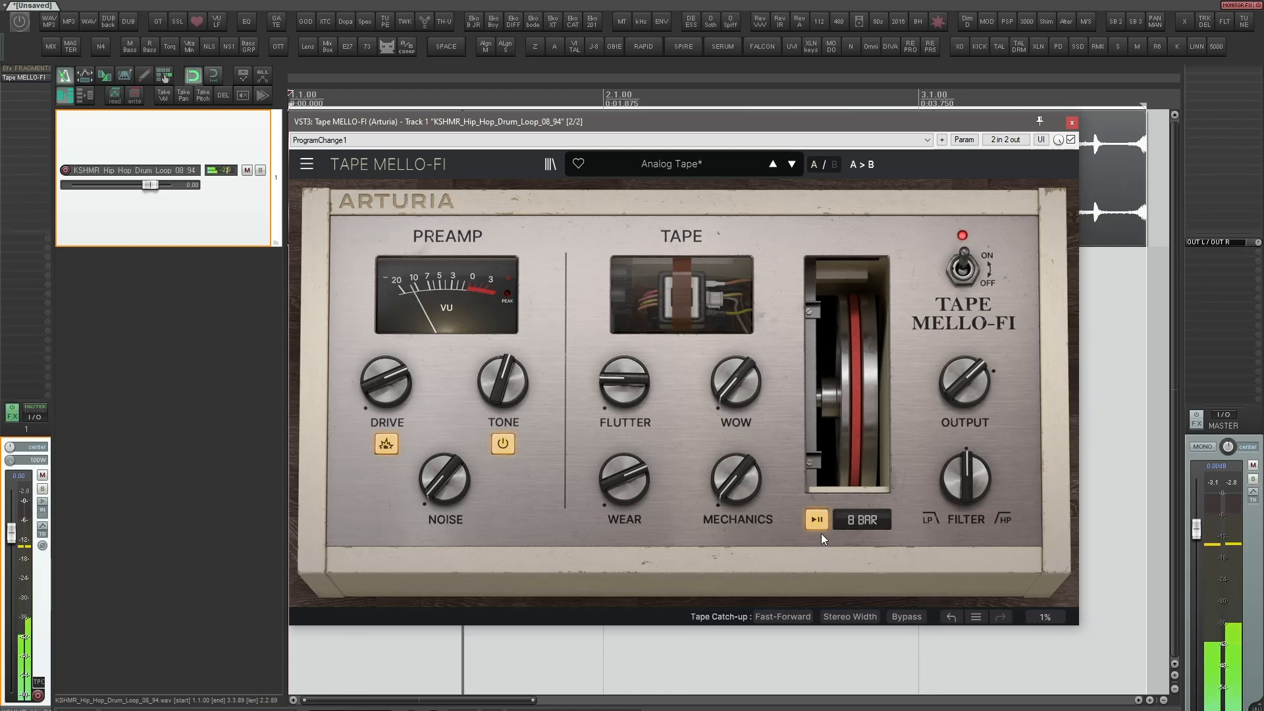
left_click(820, 516)
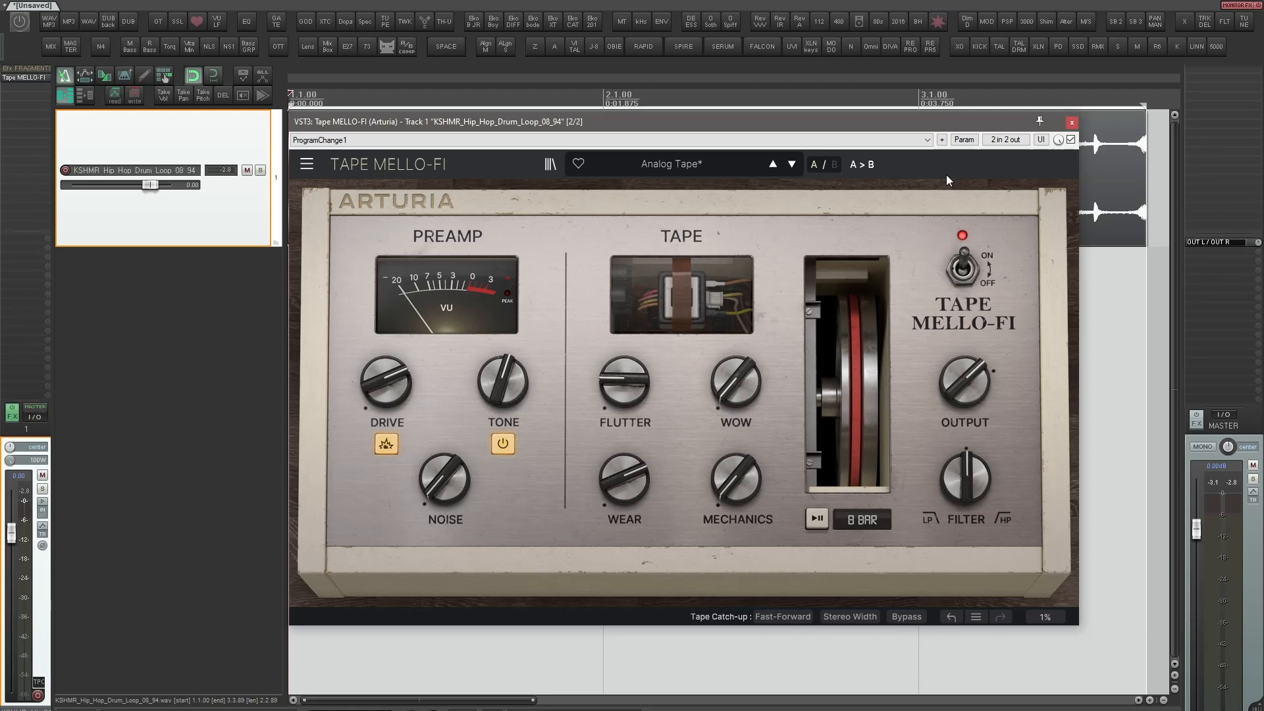
Close Tape MELLO-FI, place the Efx FRAGMENTS window below the synth arp clip and set the time selection to that clip
left_click(1073, 123)
scroll(773, 275, "right", 5)
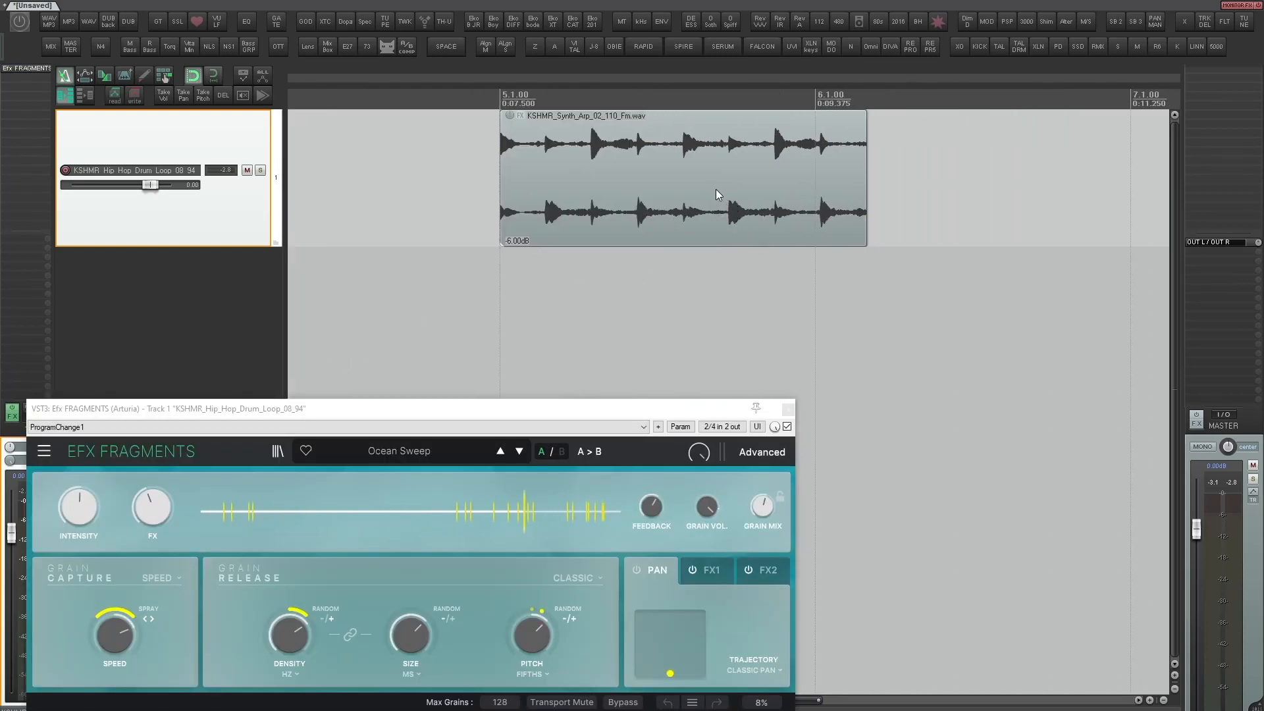
left_click_drag(613, 408, 878, 295)
double_click(840, 236)
Play the synth arp loop with Efx FRAGMENTS bypassed, stop it and re-enable the plugin
left_click(1058, 307)
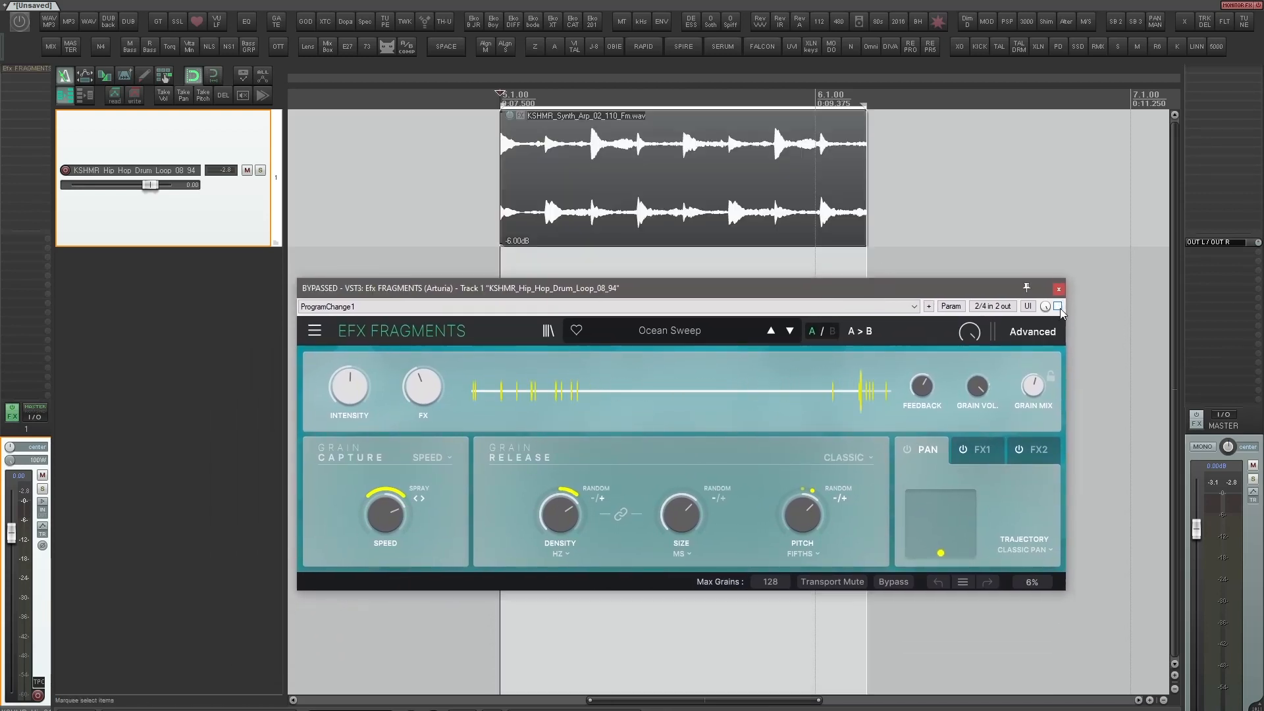
key("space")
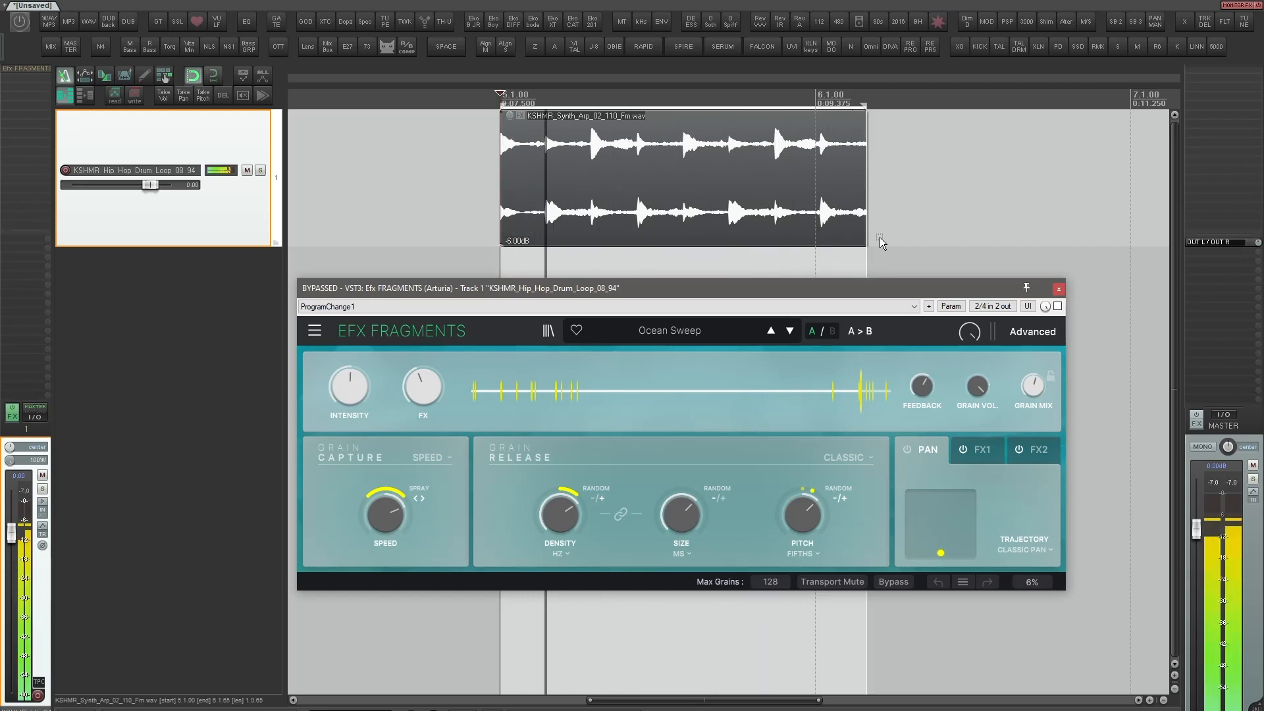
key("space")
left_click(1058, 306)
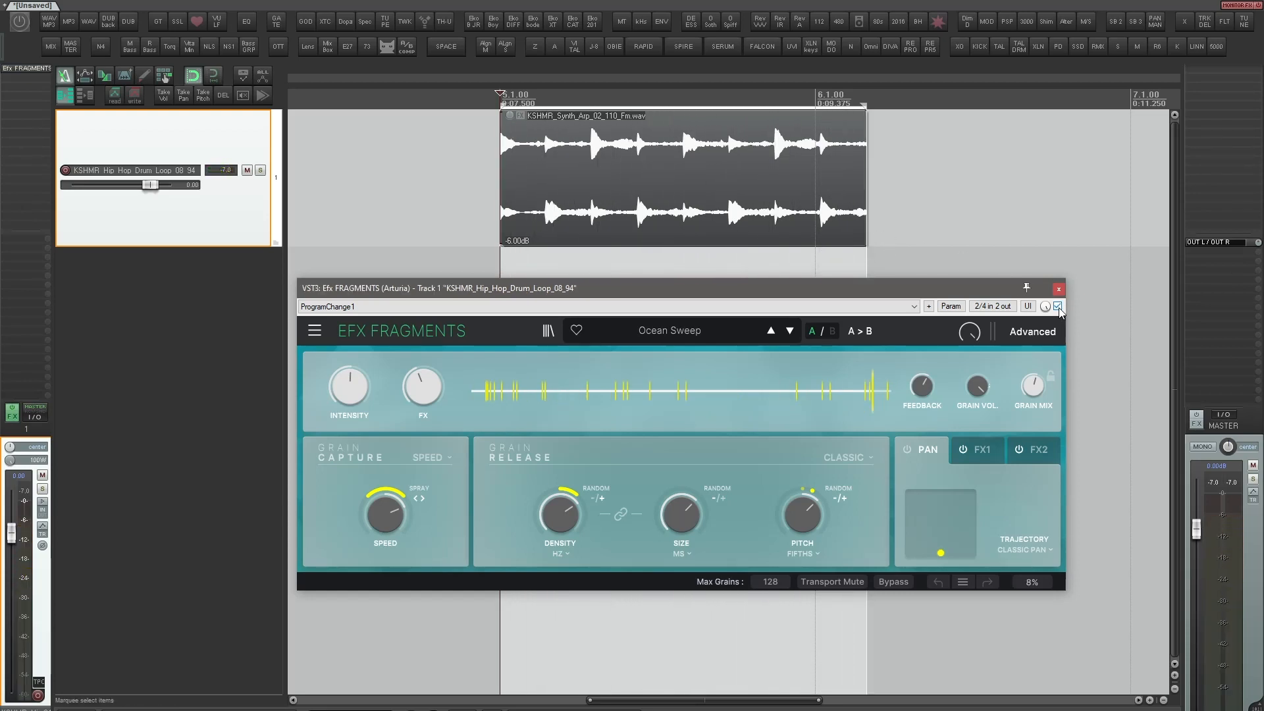
Load the Cartesian Distribution delay preset, play the loop and step through Crystal Tree to Dream Sequence
left_click(699, 336)
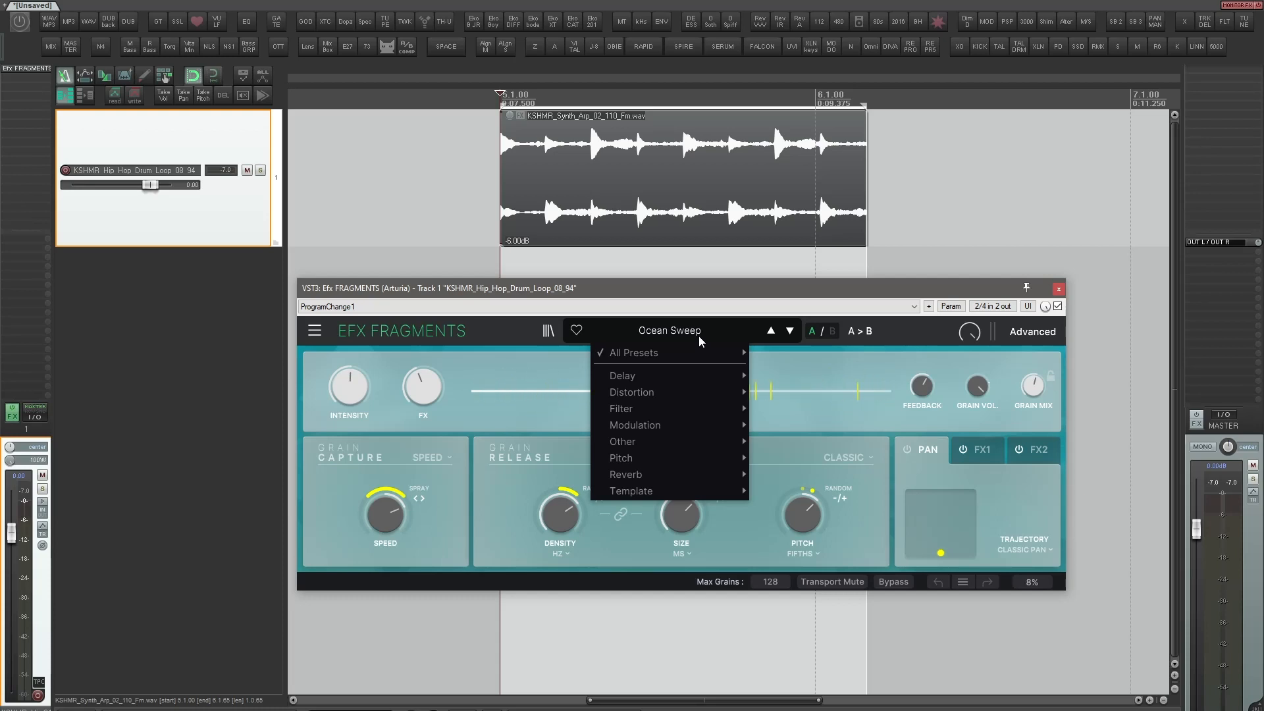
mouse_move(693, 372)
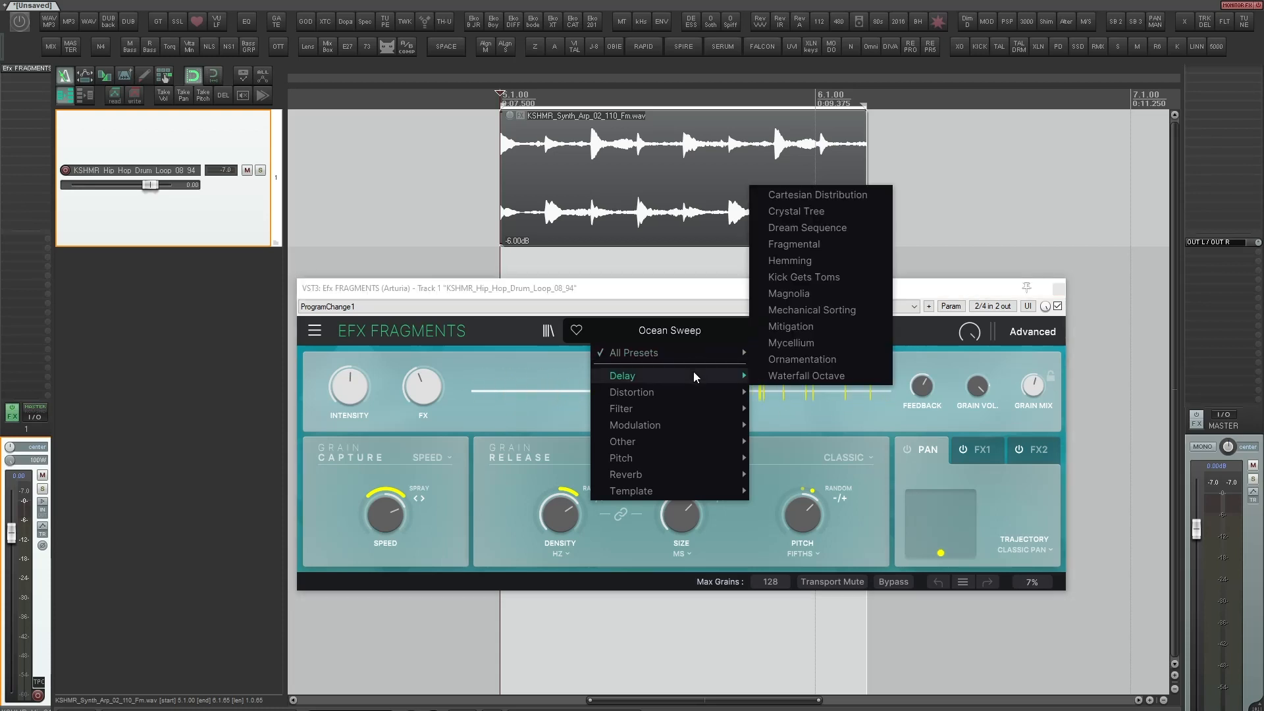
left_click(811, 193)
key("space")
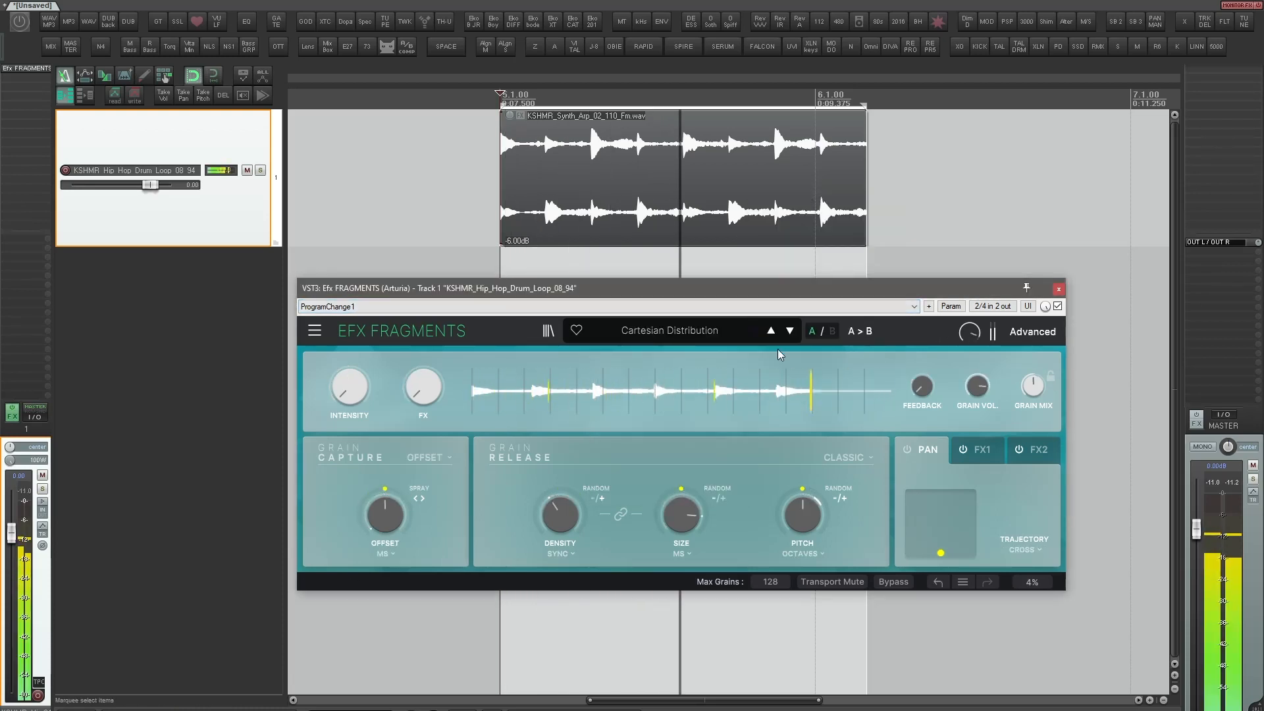
left_click(790, 331)
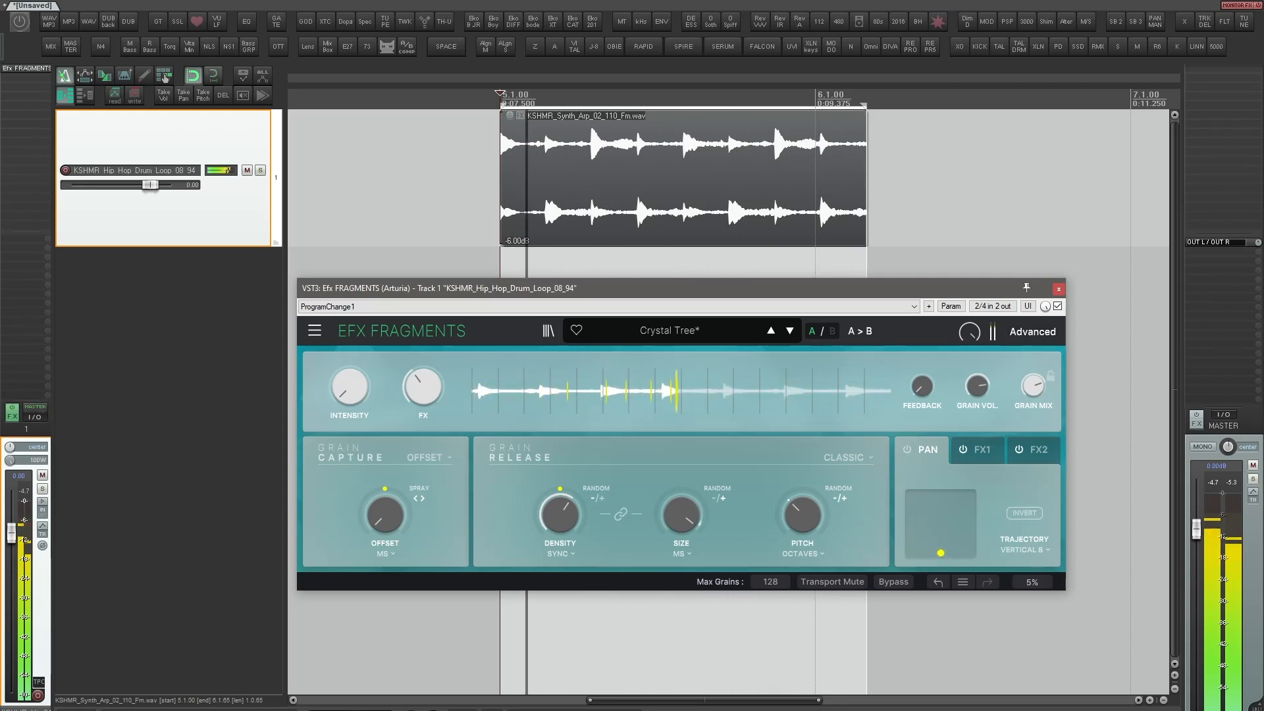
left_click(790, 332)
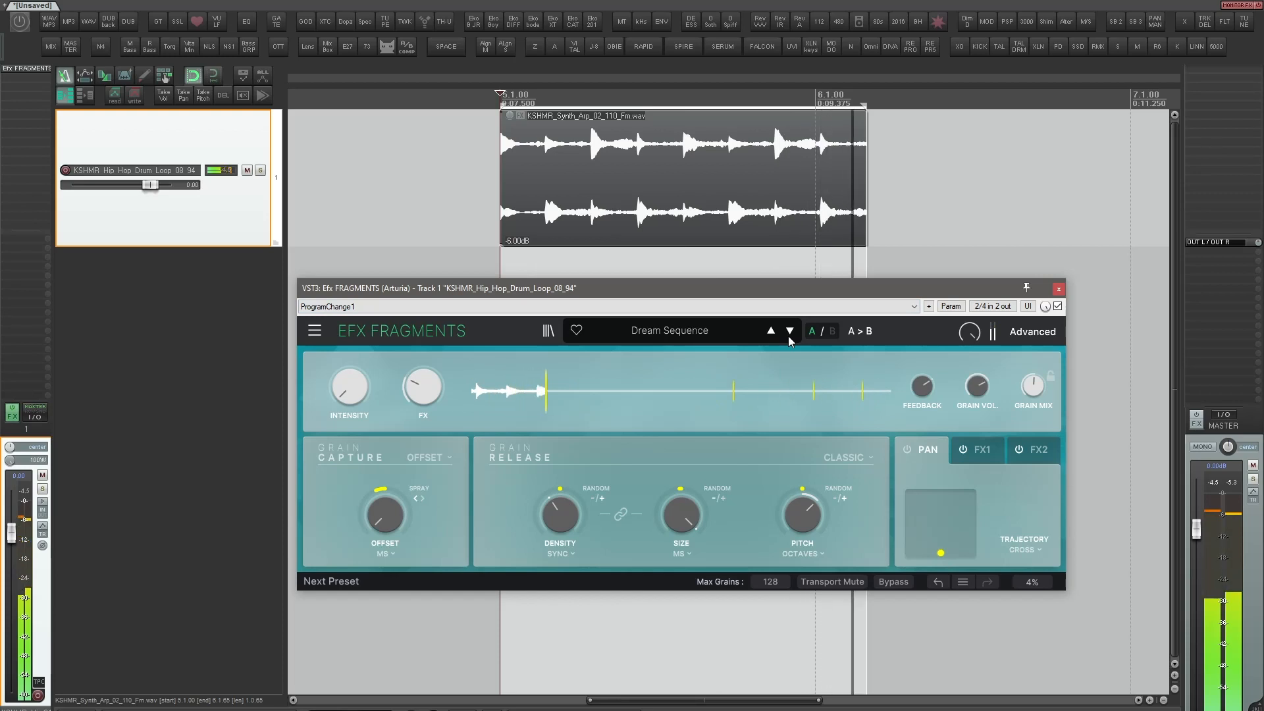
Audition the Decomposition distortion preset on the playing loop
left_click(723, 335)
mouse_move(698, 392)
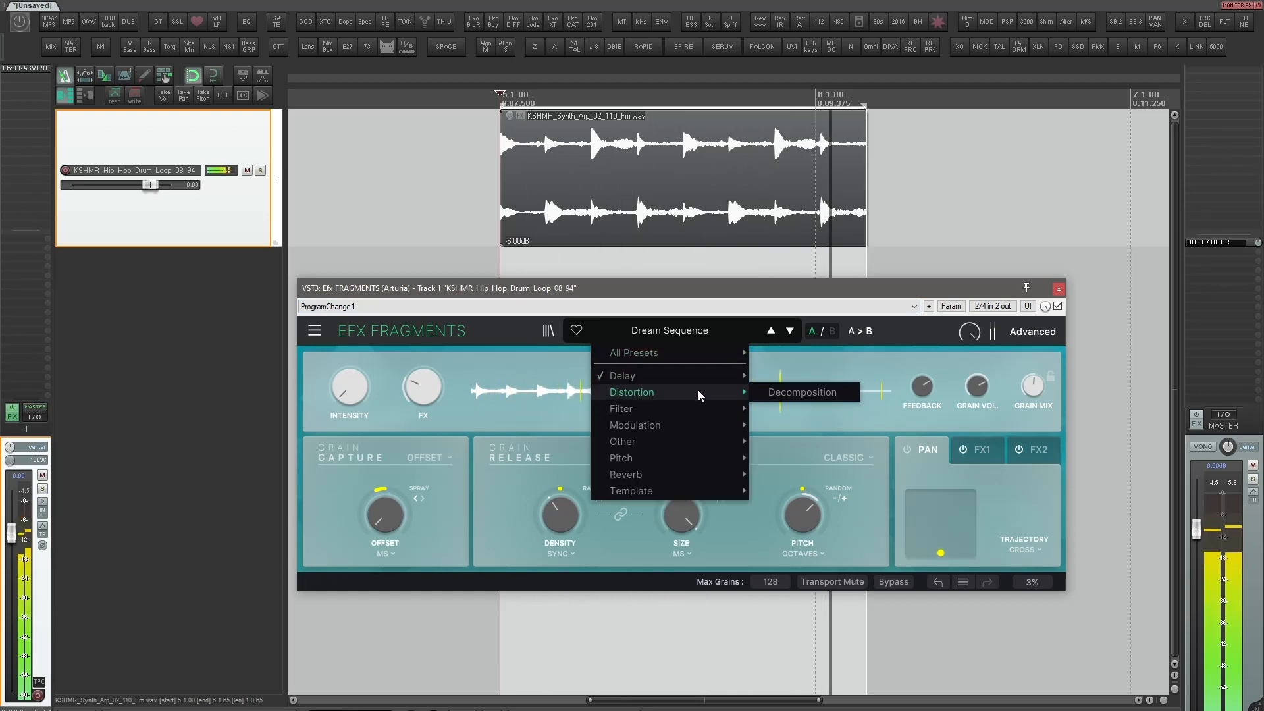
left_click(773, 393)
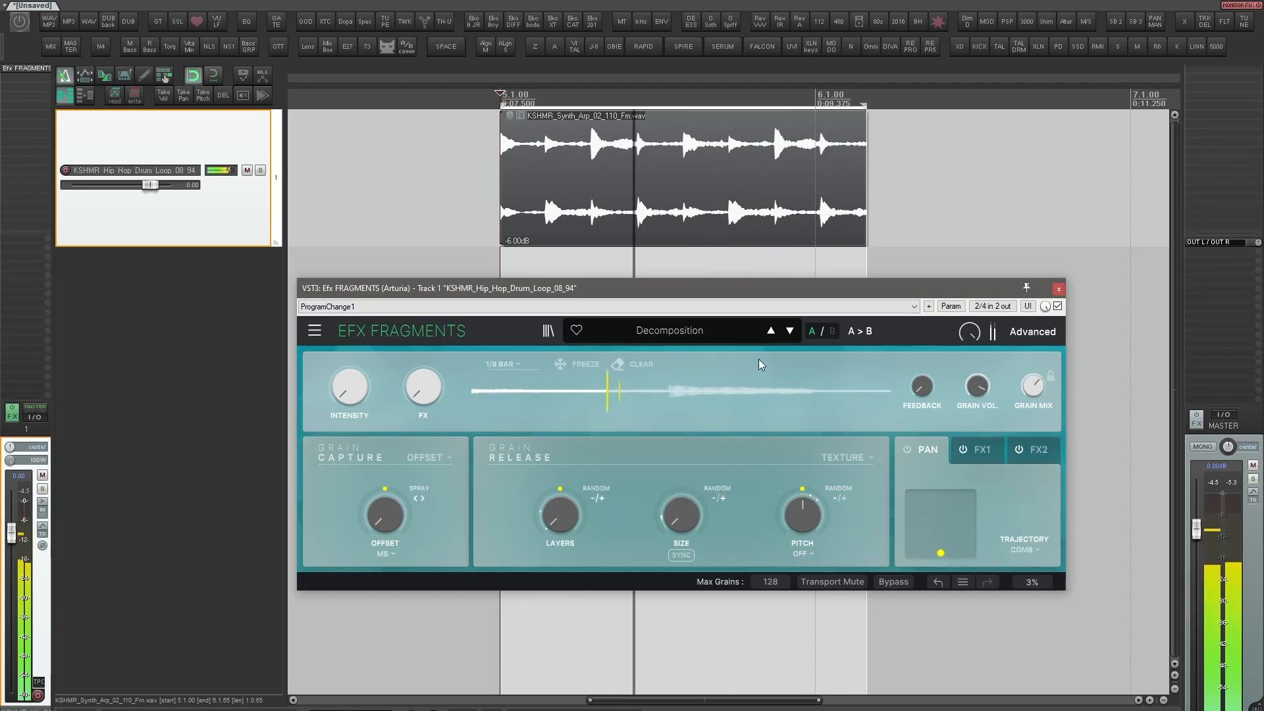
Load Ghost Drum Reverse, step through Granular Gated Delay to Granular Reverb, and adjust its FX amount
left_click(722, 331)
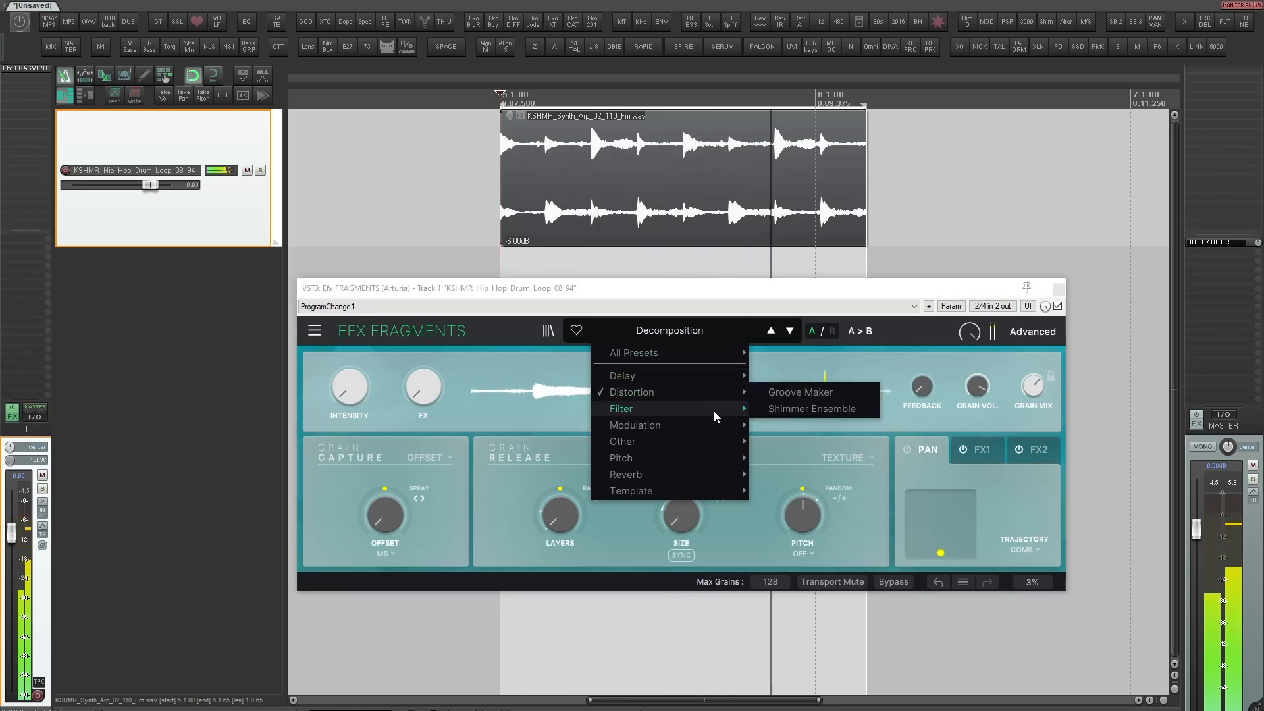
mouse_move(706, 458)
left_click(797, 451)
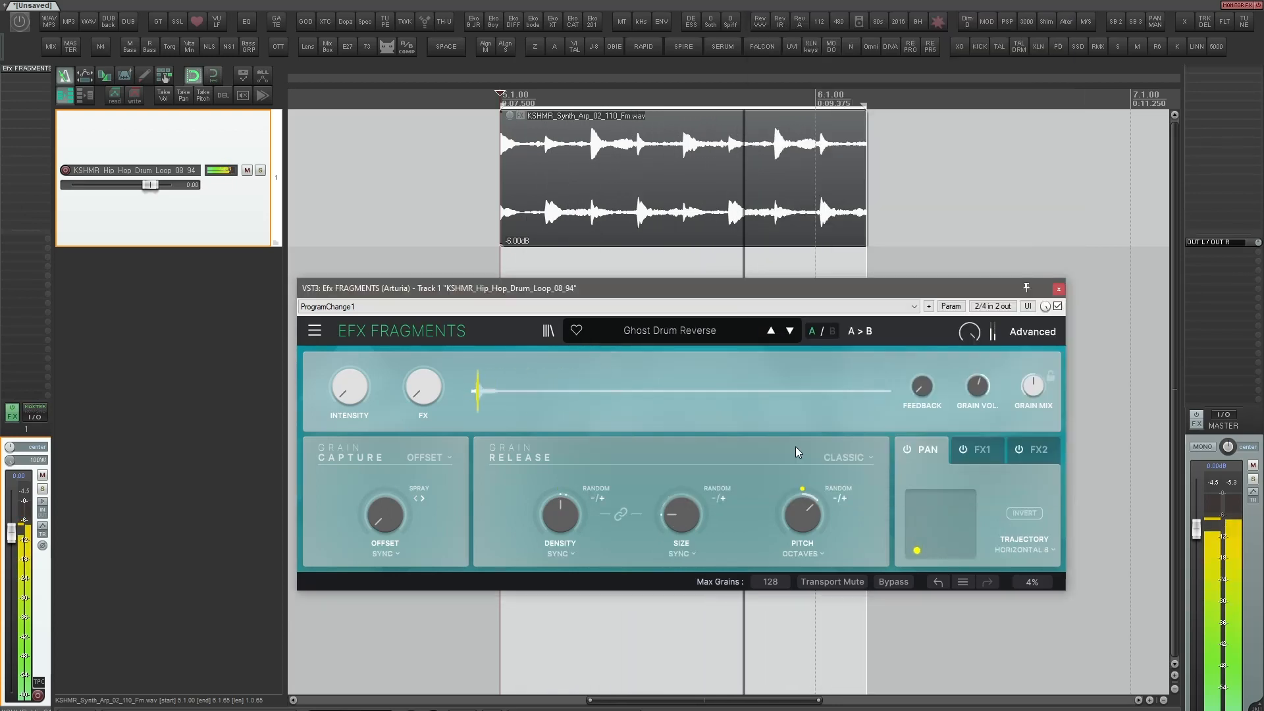
left_click(790, 331)
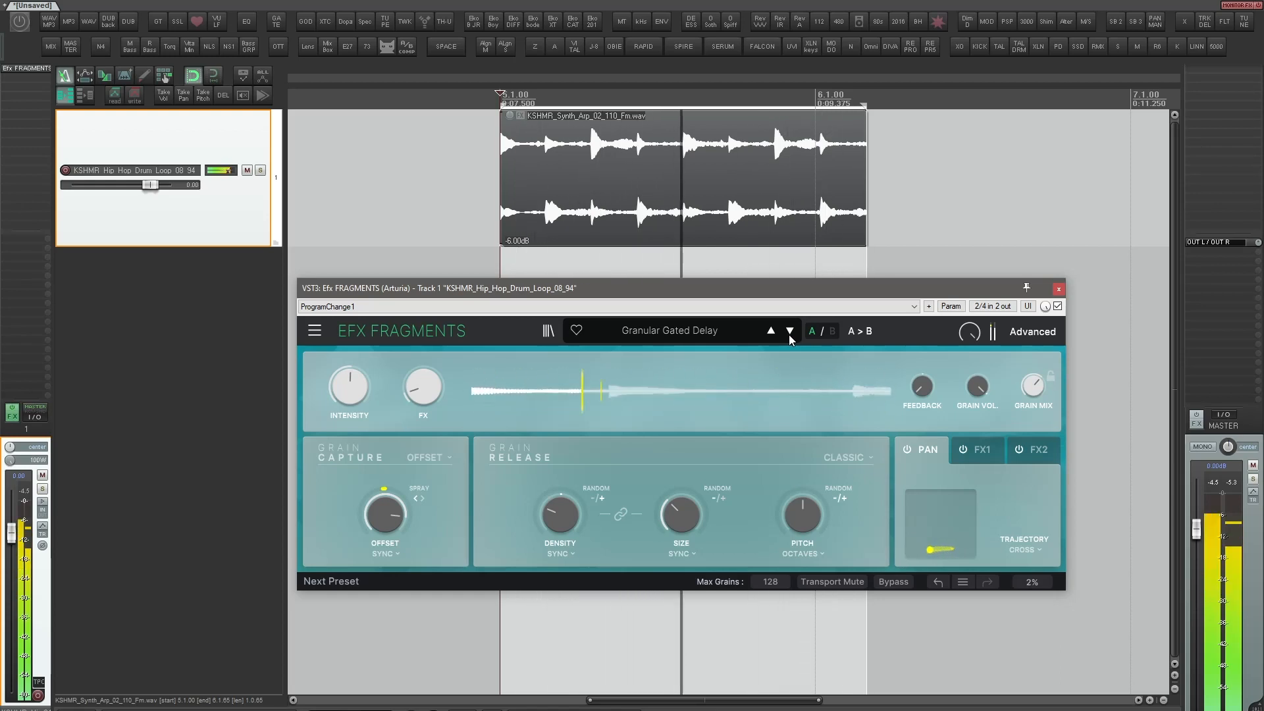
left_click(790, 331)
mouse_move(428, 394)
left_mouse_down()
mouse_move(428, 362)
mouse_move(428, 389)
left_mouse_up()
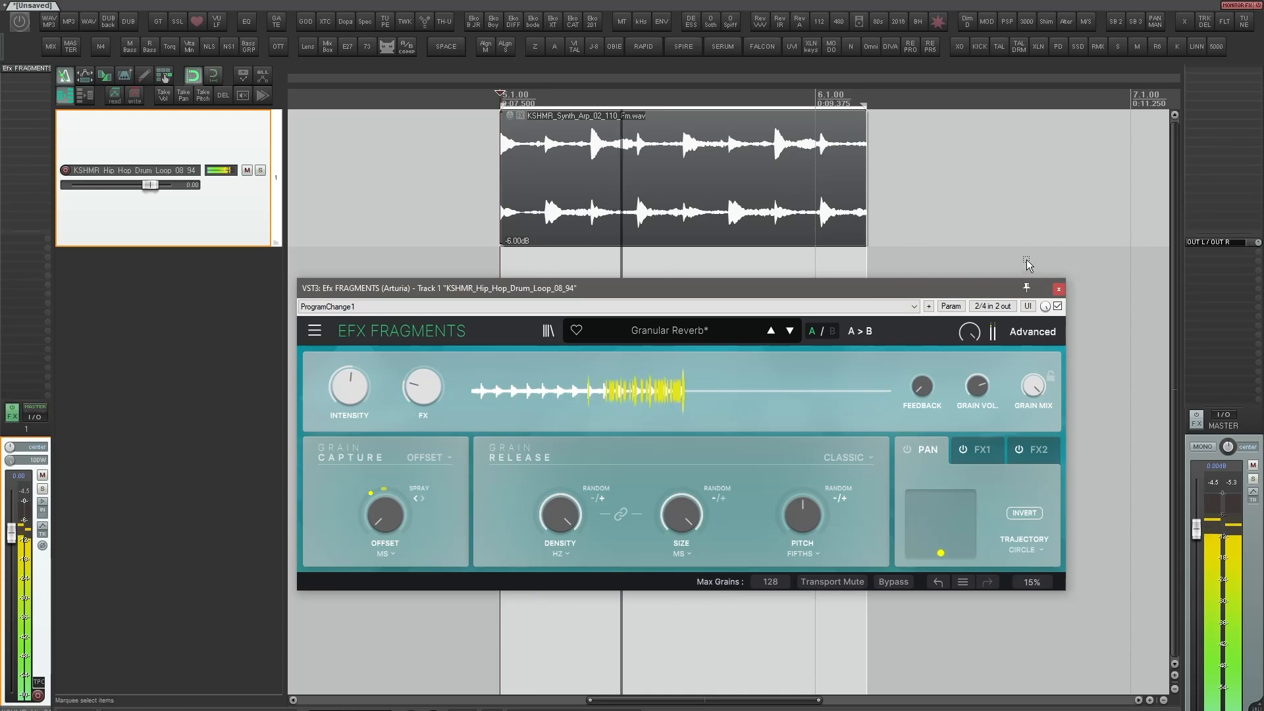
Show the advanced controls, change the FX2 type from Delay to Reverb and slightly lower its Dry/Wet
left_click(1043, 329)
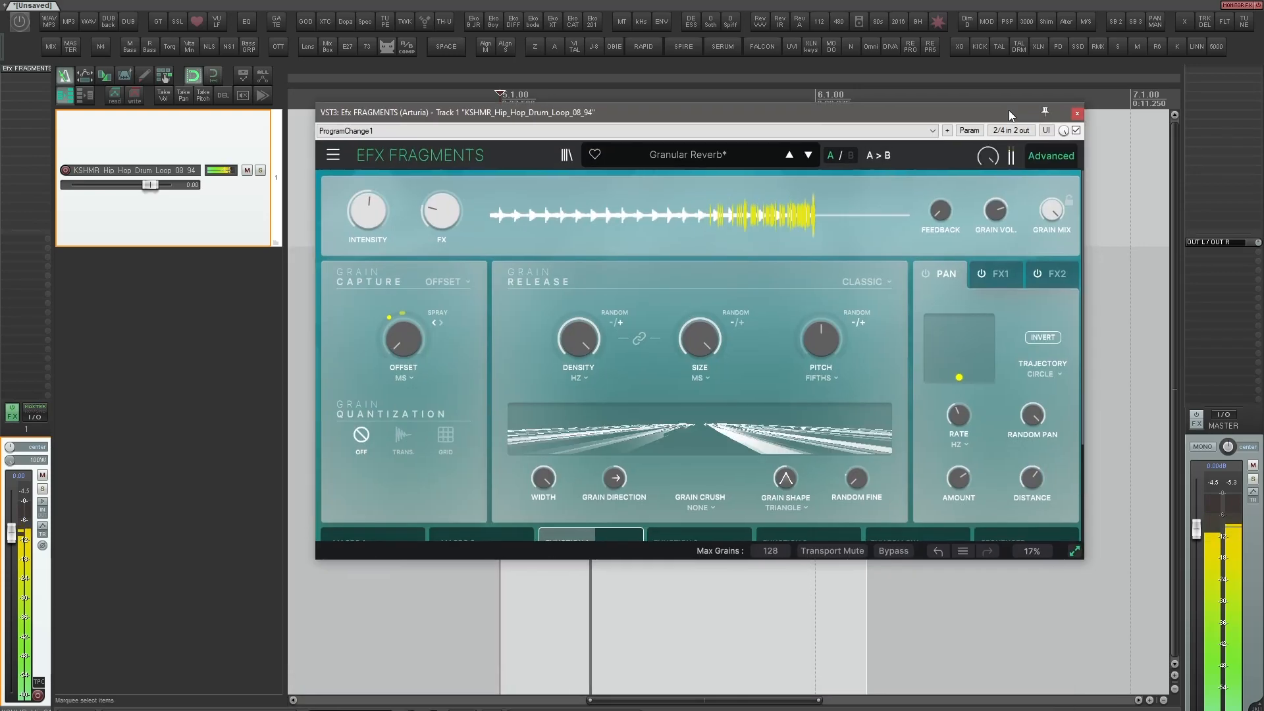
left_click(1001, 271)
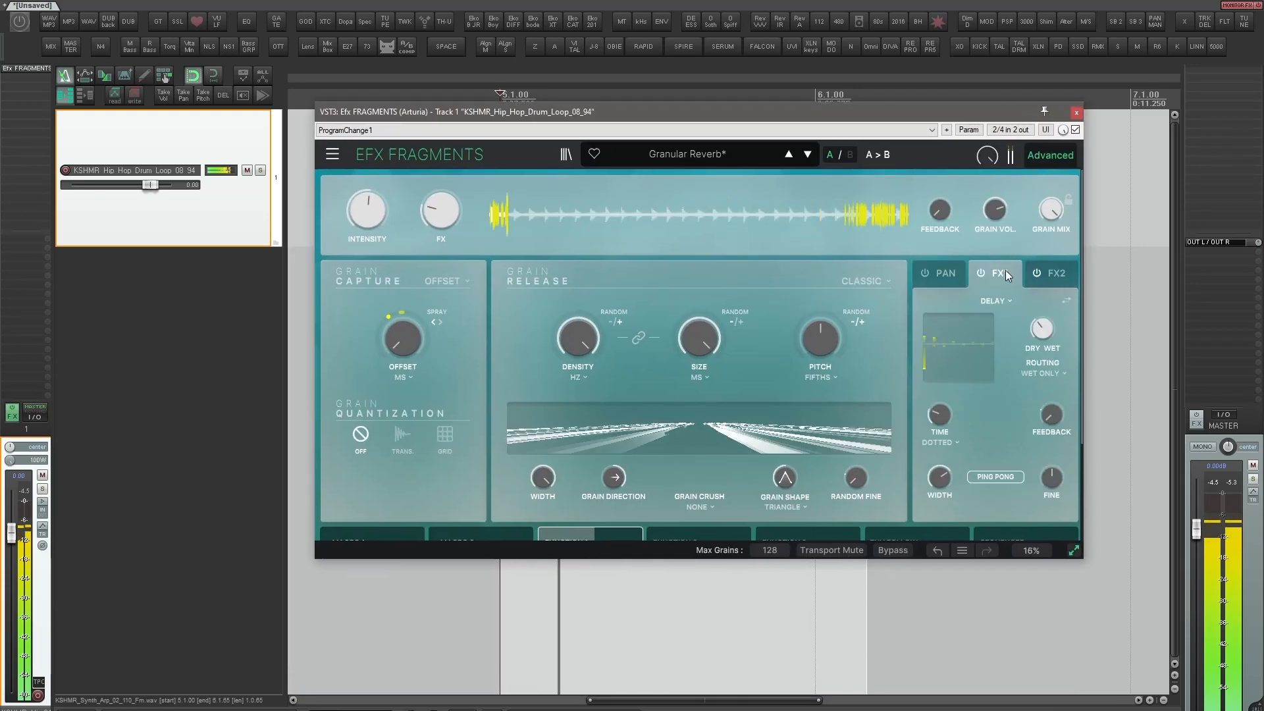
left_click(1056, 274)
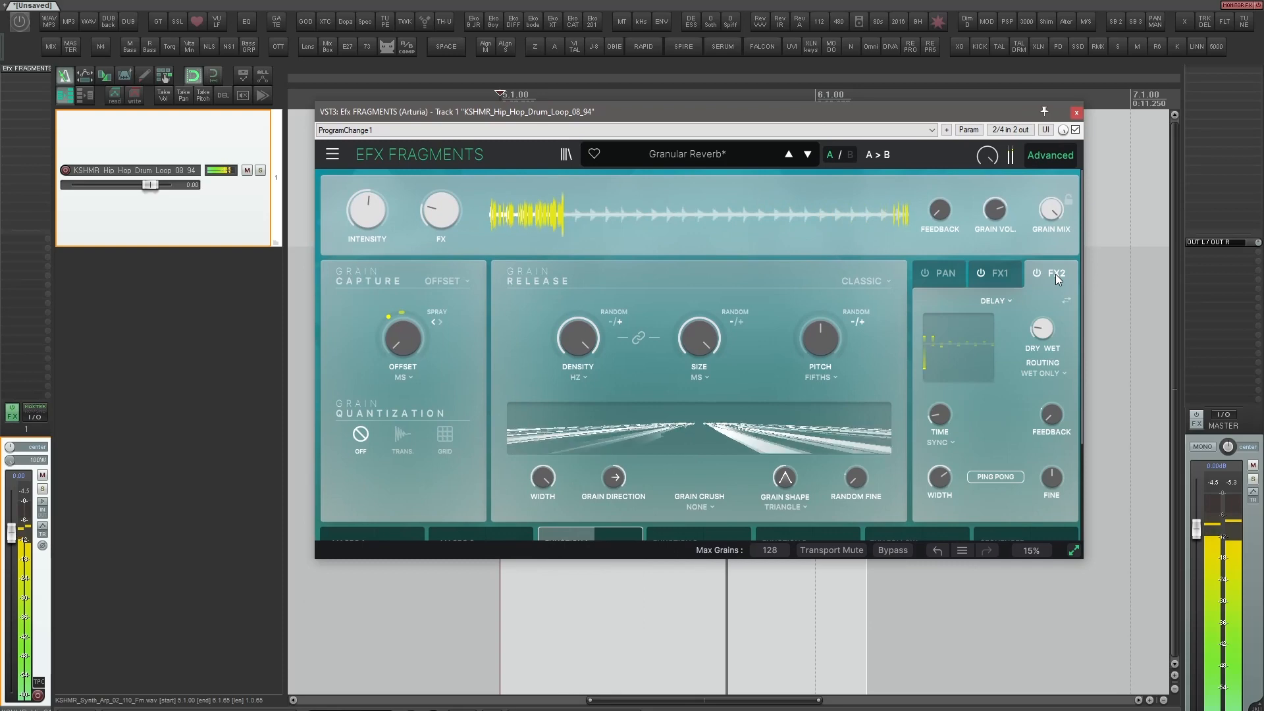
left_click(1005, 301)
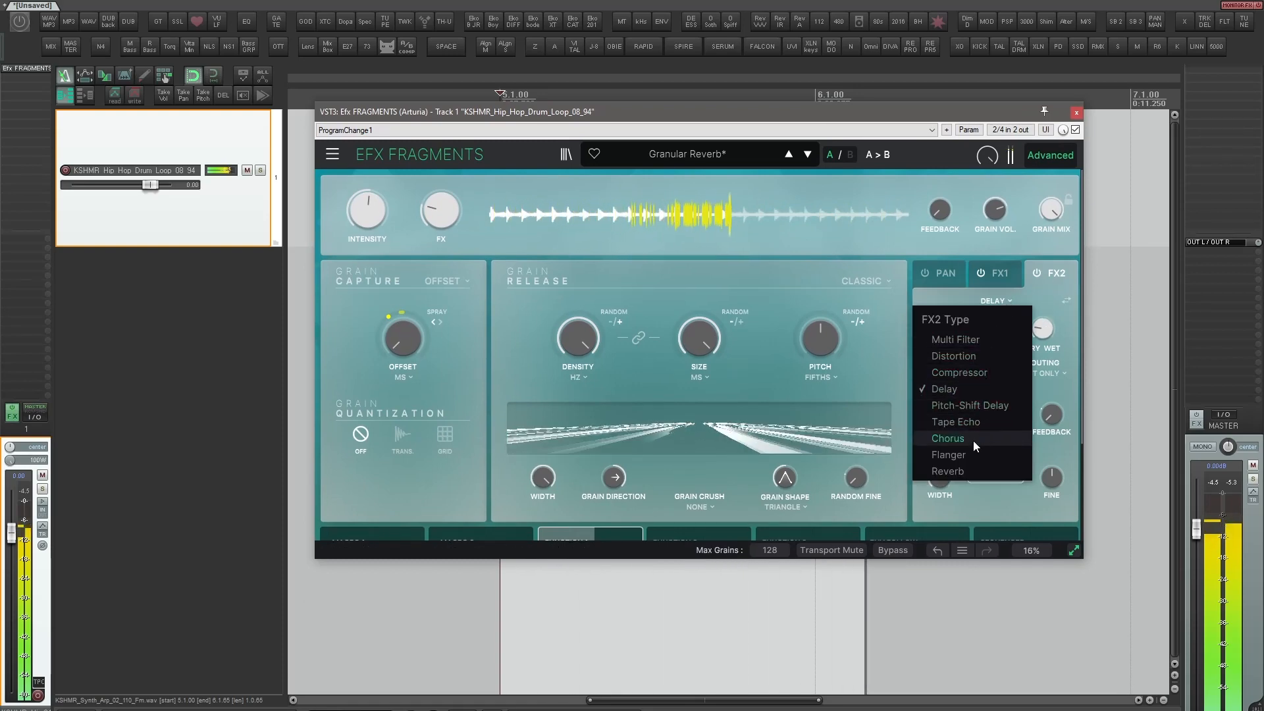
left_click(973, 471)
mouse_move(1043, 328)
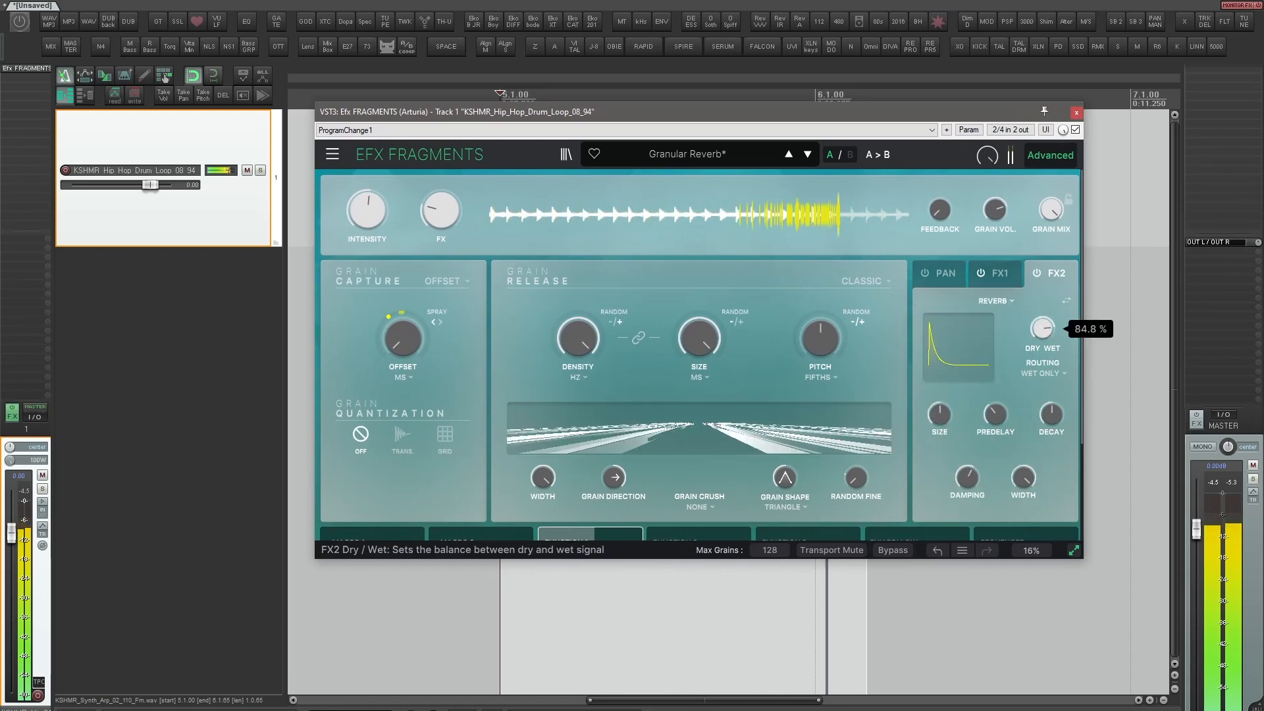
left_click_drag(1044, 329, 1043, 353)
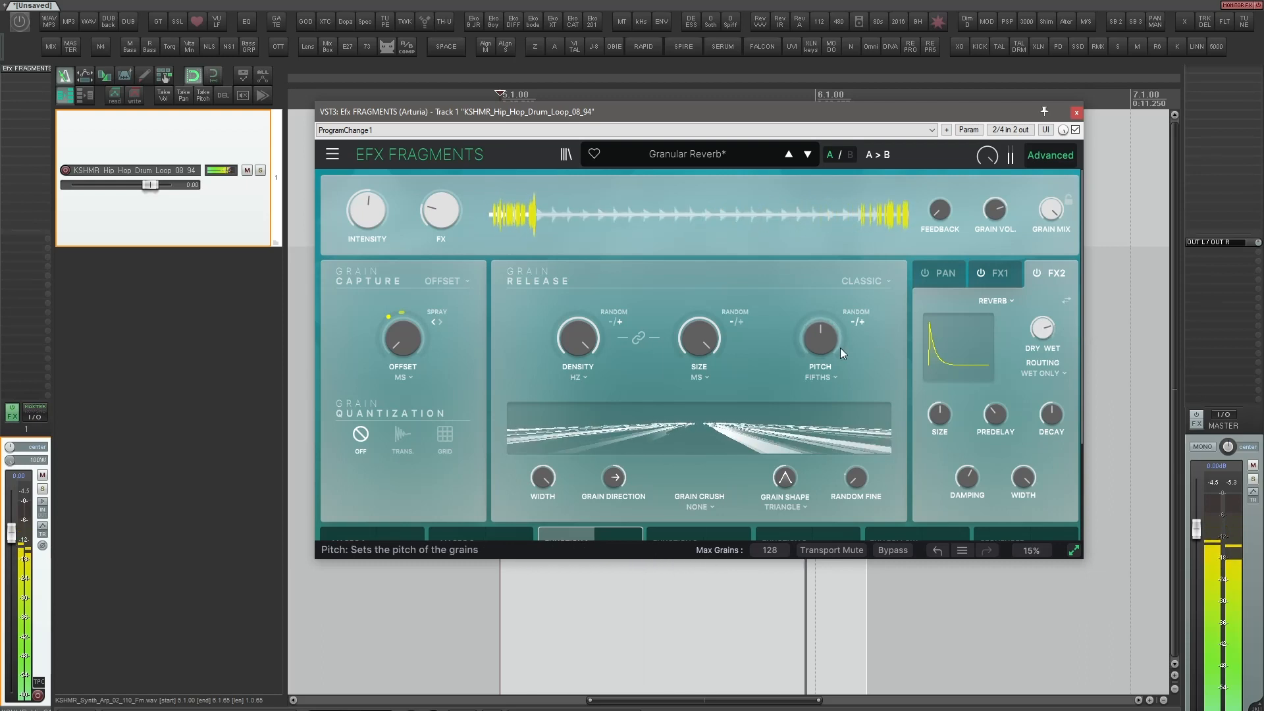
Lower the grain Pitch and enlarge the plugin window to reveal the modulation section
left_click_drag(829, 343, 830, 392)
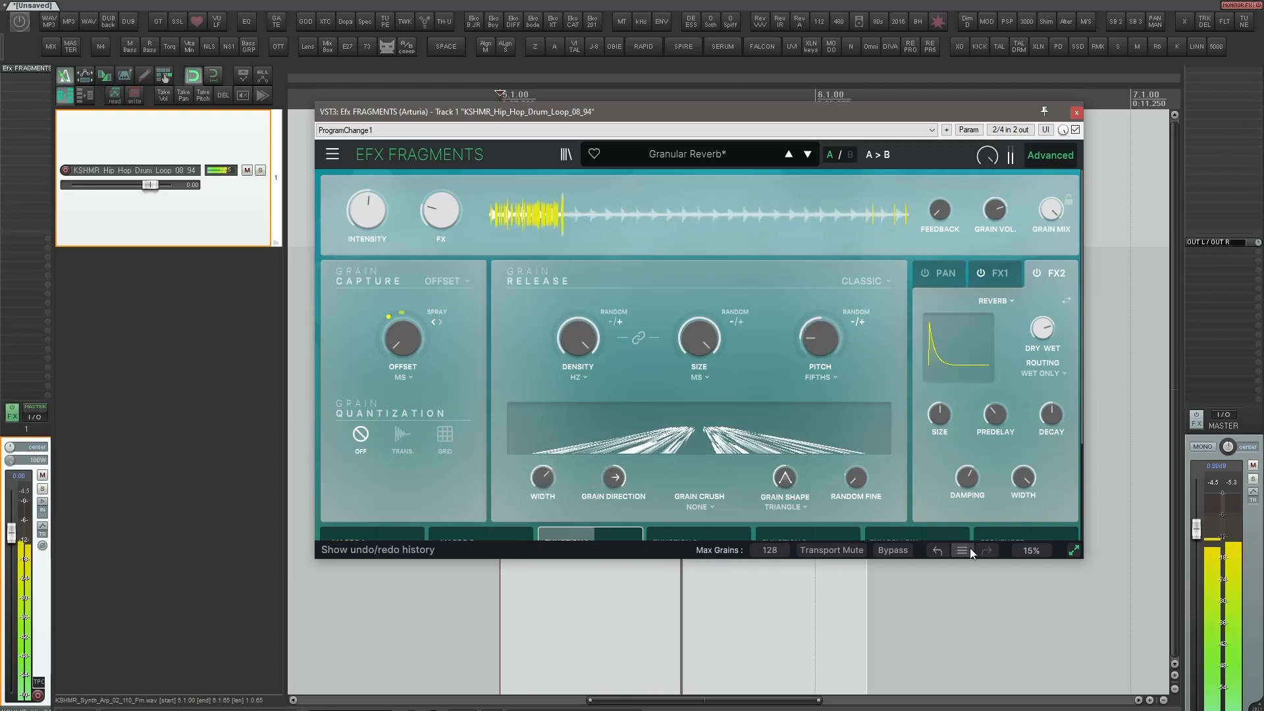
left_click(1074, 550)
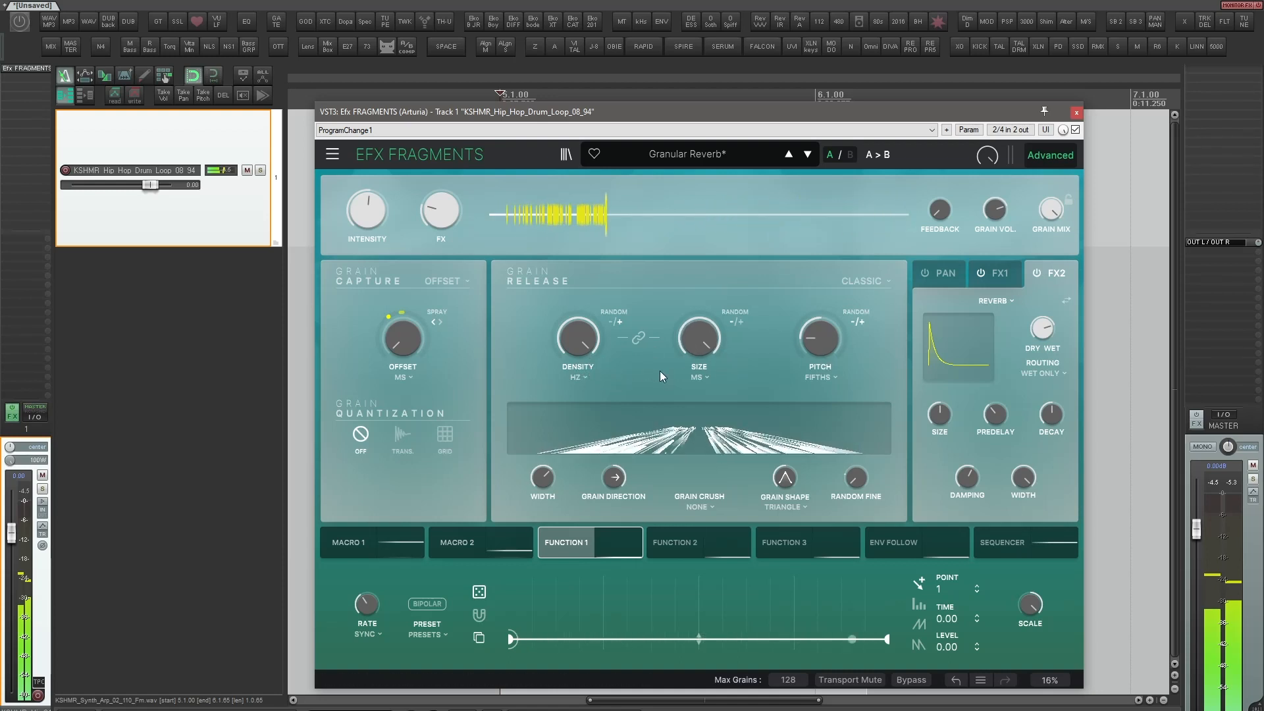
Reduce the grain Size to a low value and lower the grain Density slightly
mouse_move(652, 212)
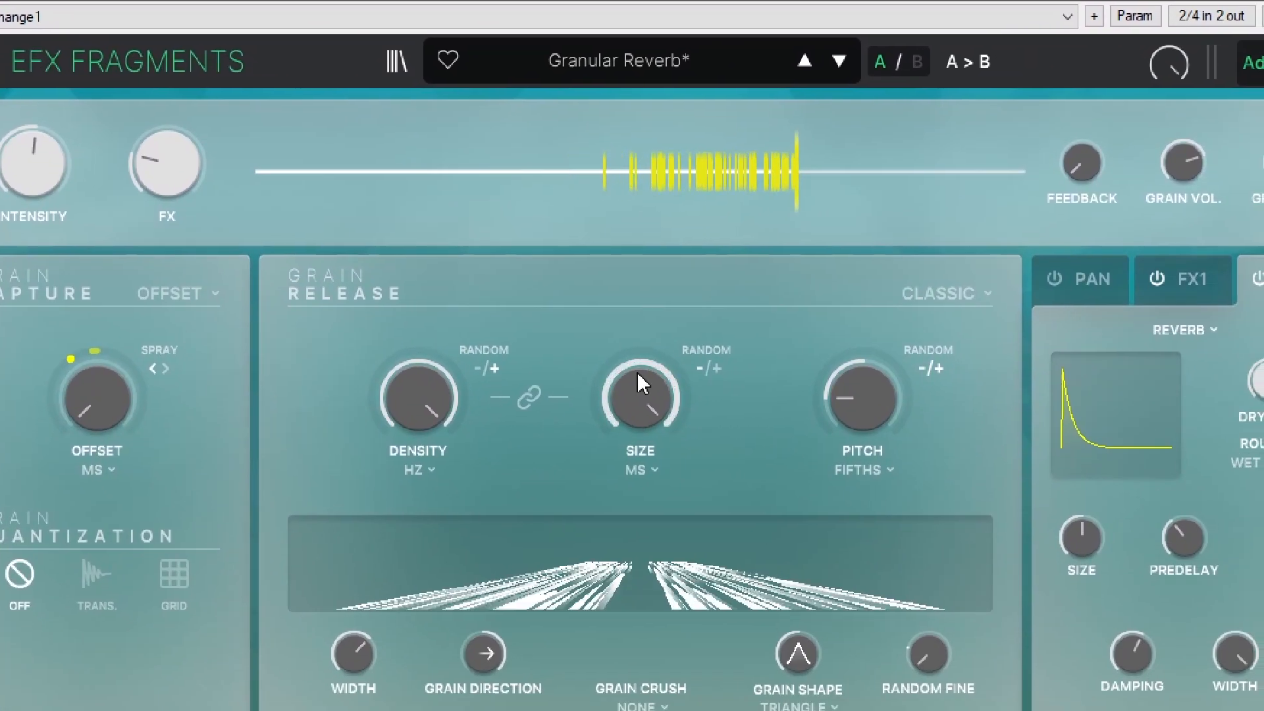
left_click_drag(741, 539, 742, 556)
left_click_drag(633, 368, 633, 368)
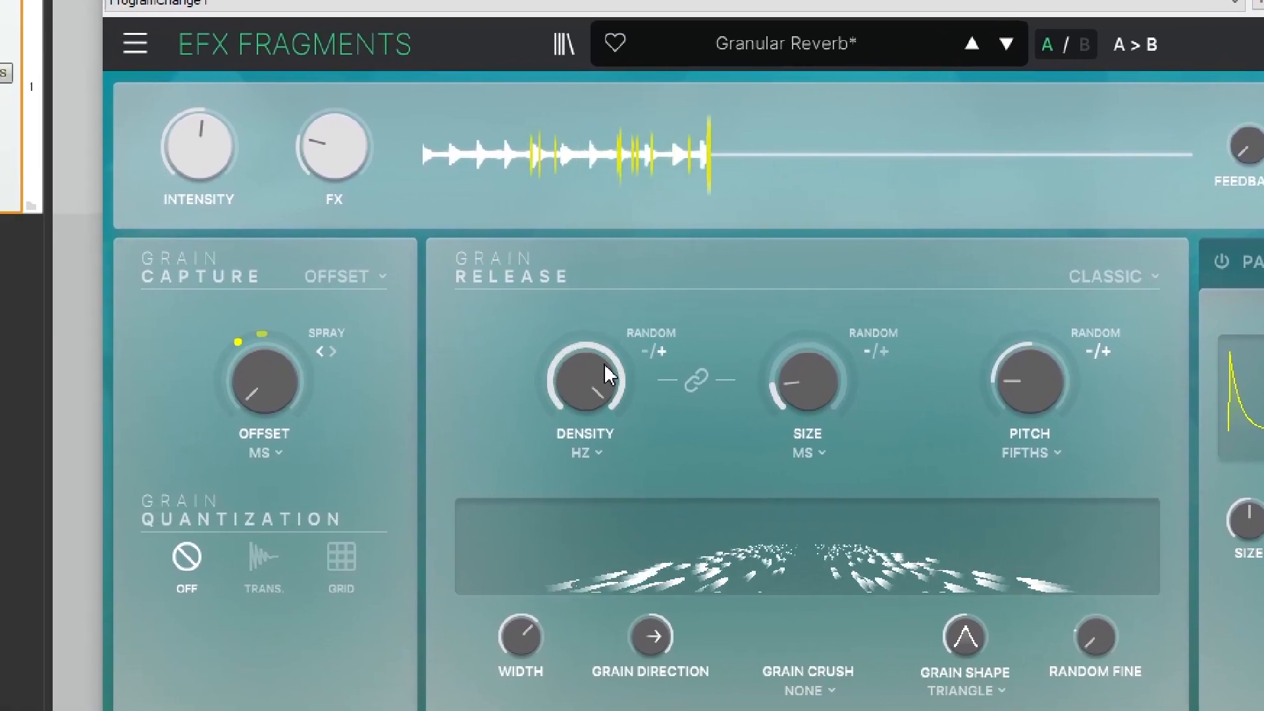
left_click_drag(608, 374, 607, 374)
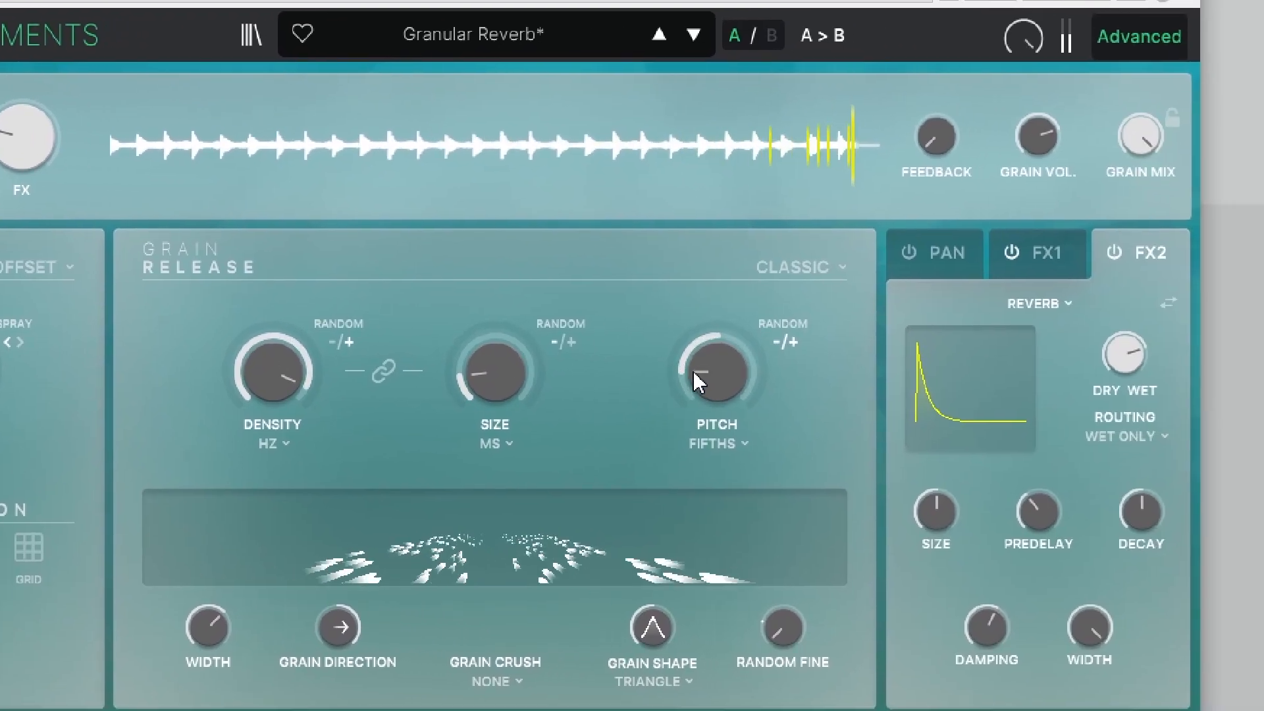
Change the scale of the grain Pitch from Fifths to Octaves
mouse_move(1054, 387)
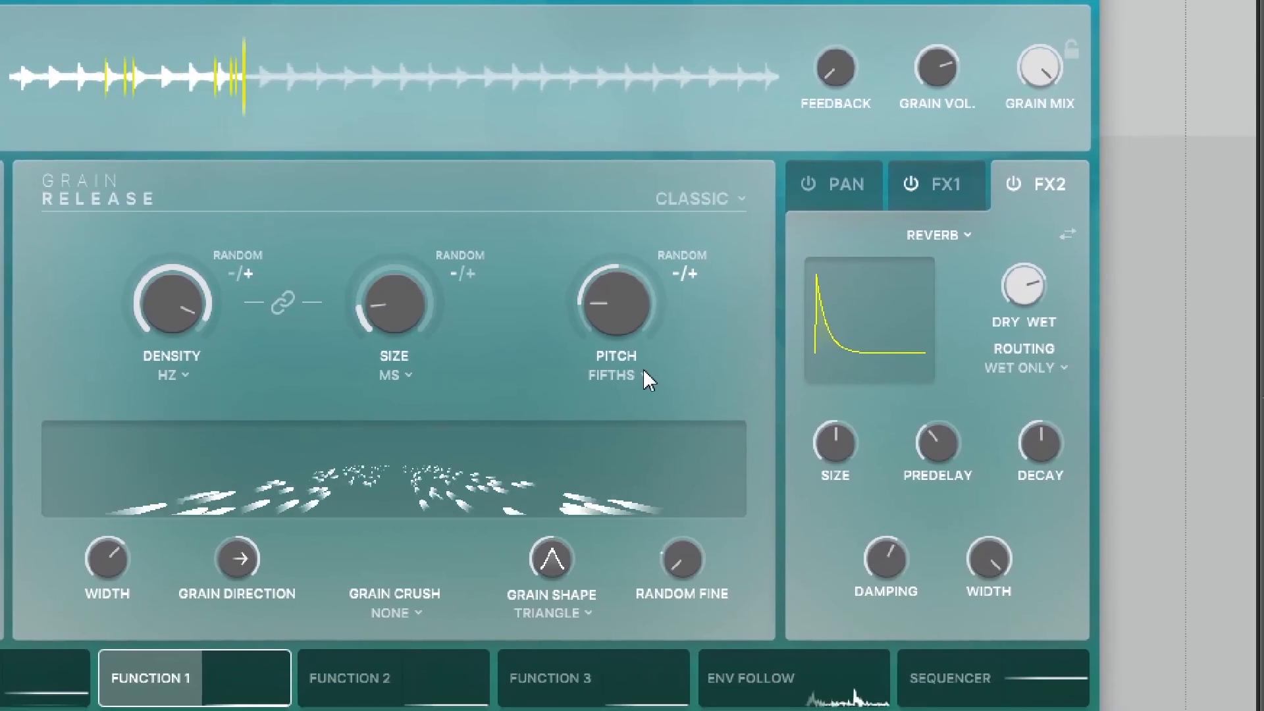
left_click(667, 436)
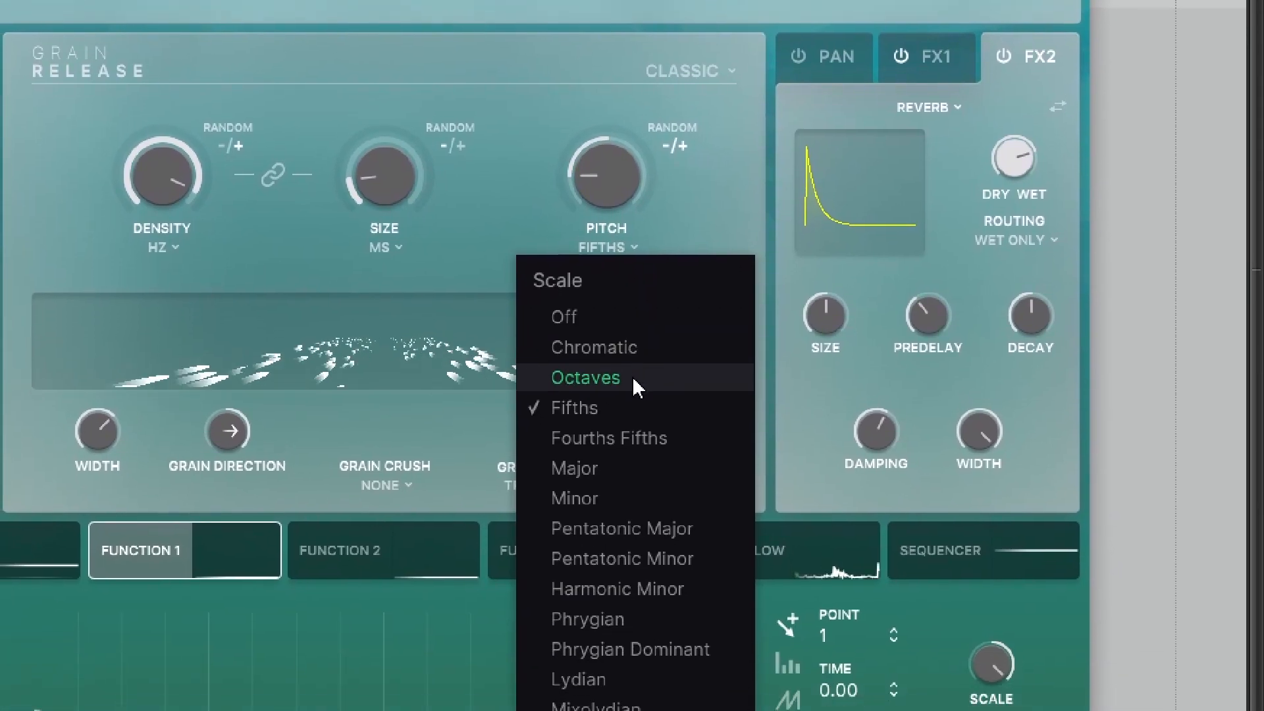
left_click(632, 377)
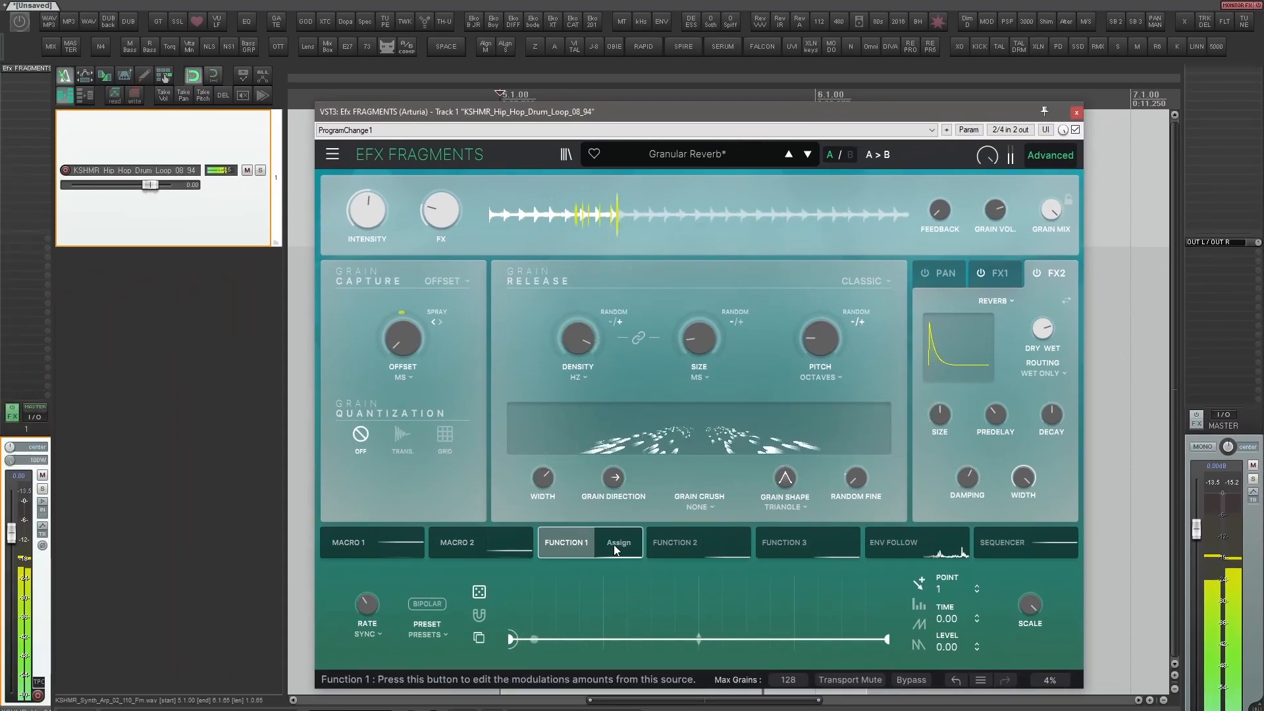
Reverse the Grain Direction and raise the Random Fine amount of the grains
mouse_move(521, 540)
left_click_drag(613, 482, 613, 597)
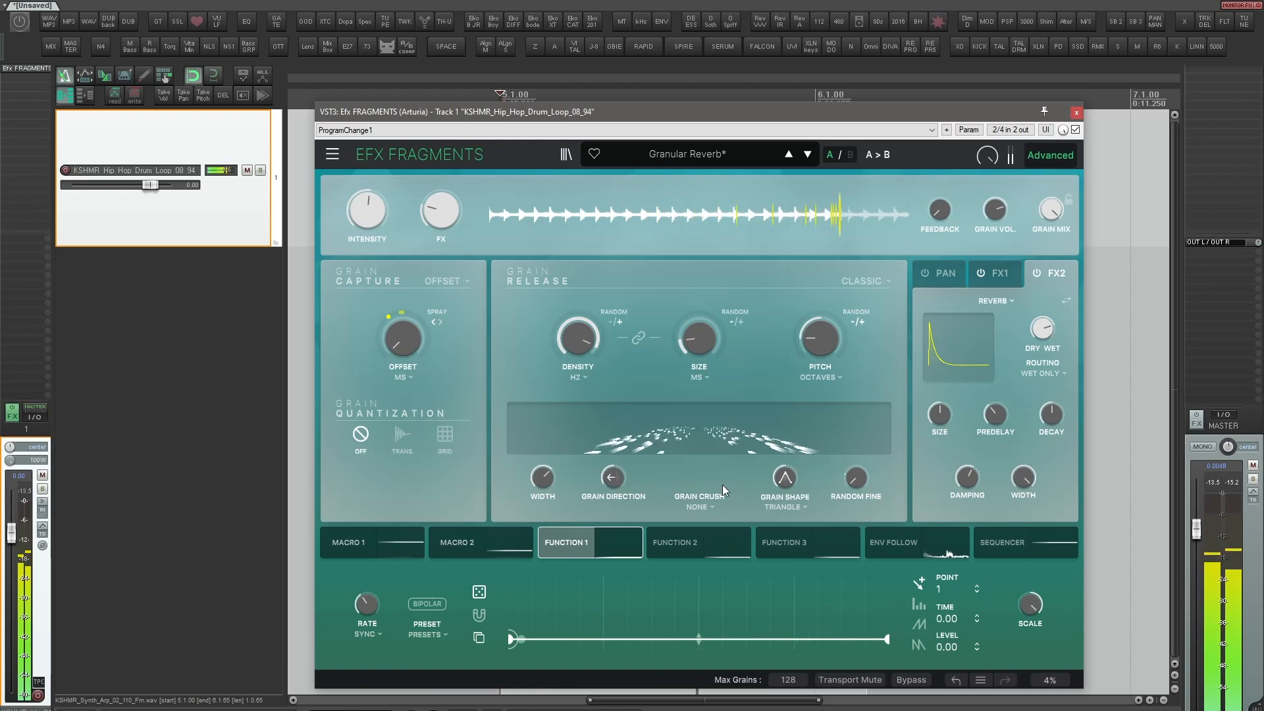
mouse_move(858, 485)
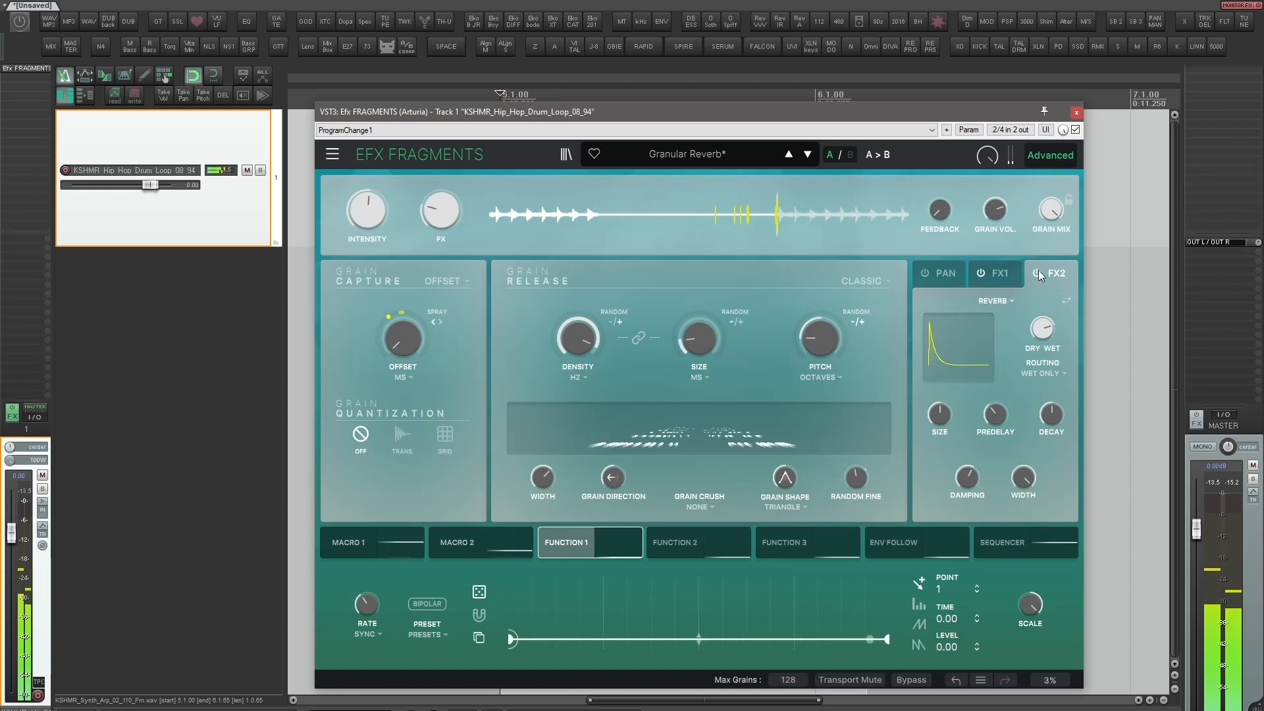
Swap the two FX slots so FX1 holds the Reverb, and change the FX2 type to Flanger
left_click(1005, 275)
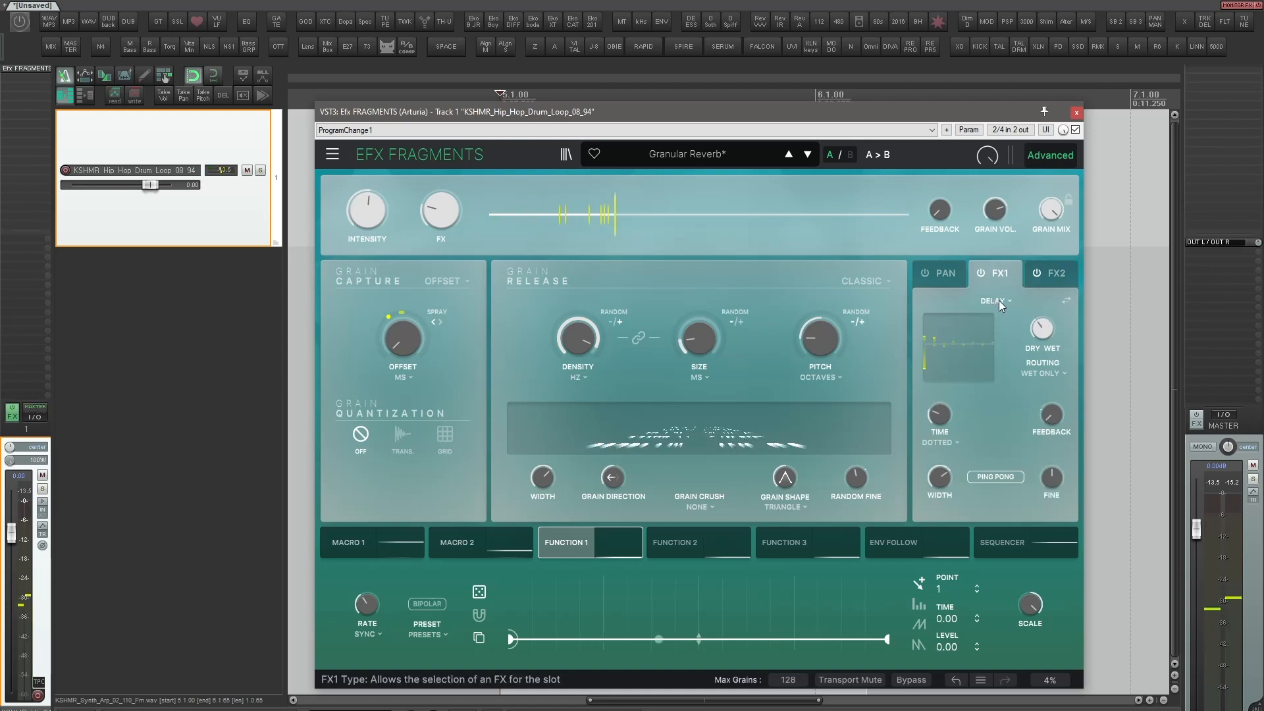
left_click(1065, 301)
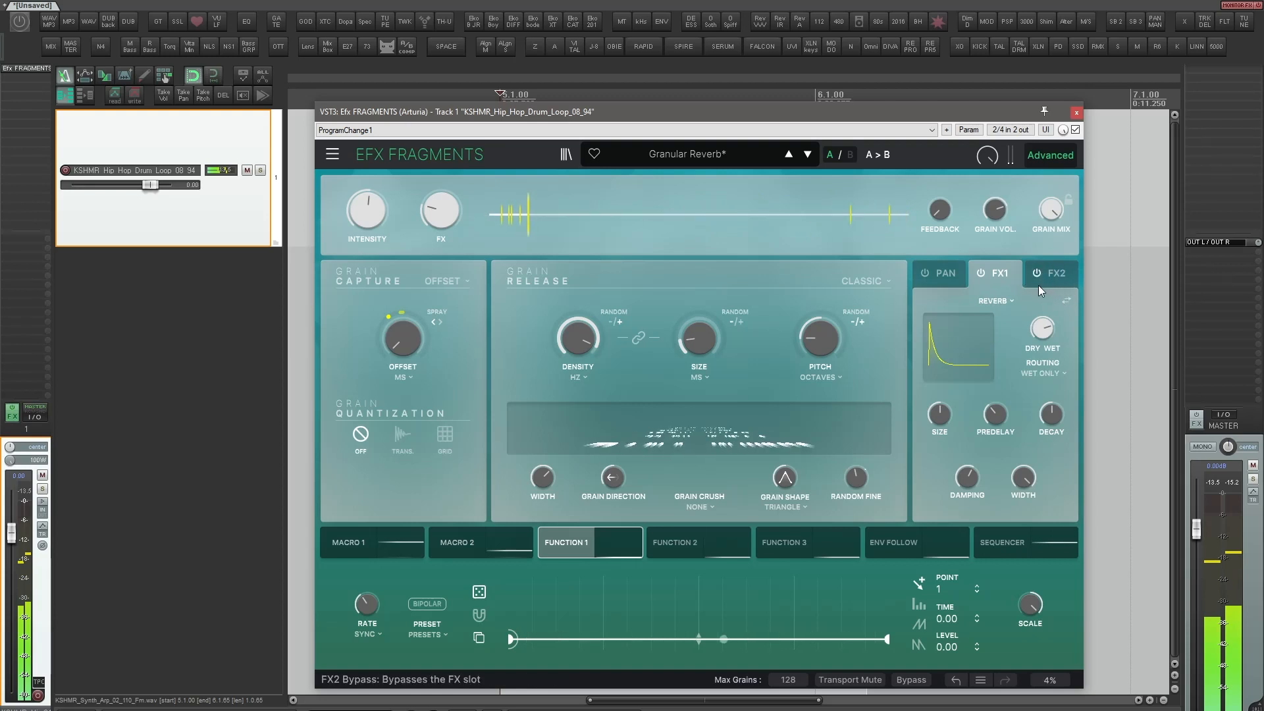
left_click(1056, 277)
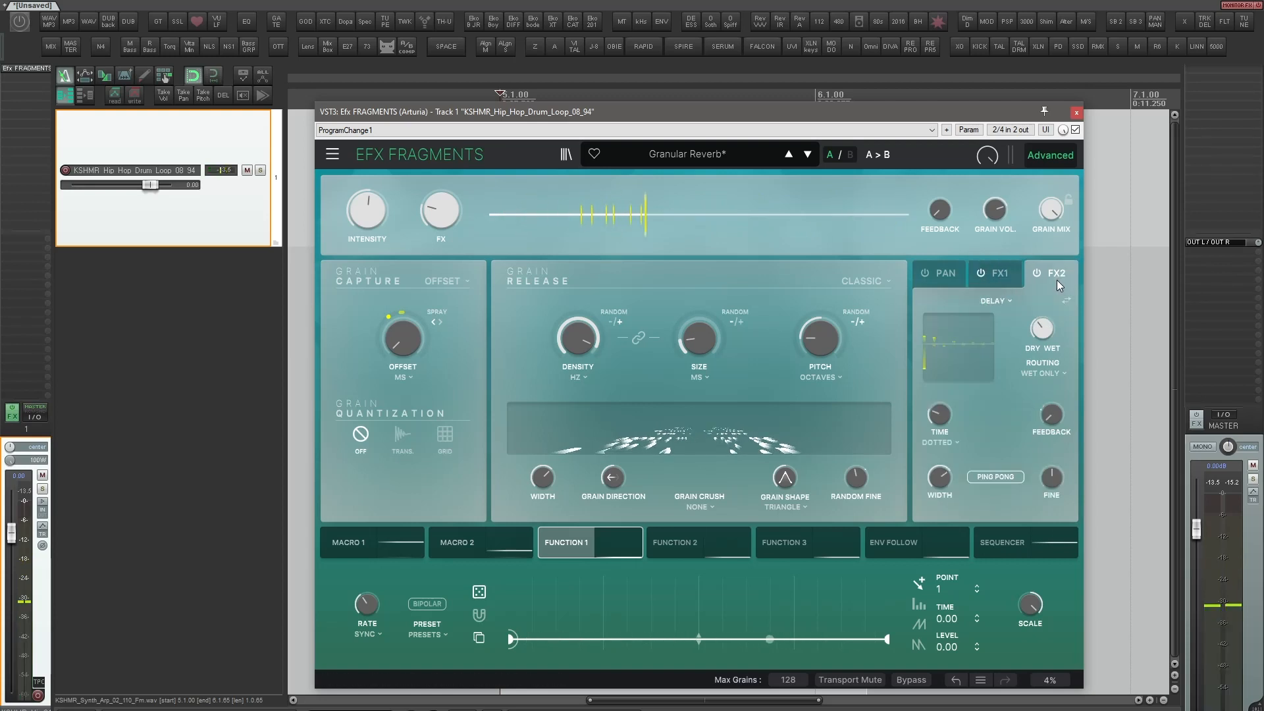
left_click(1009, 301)
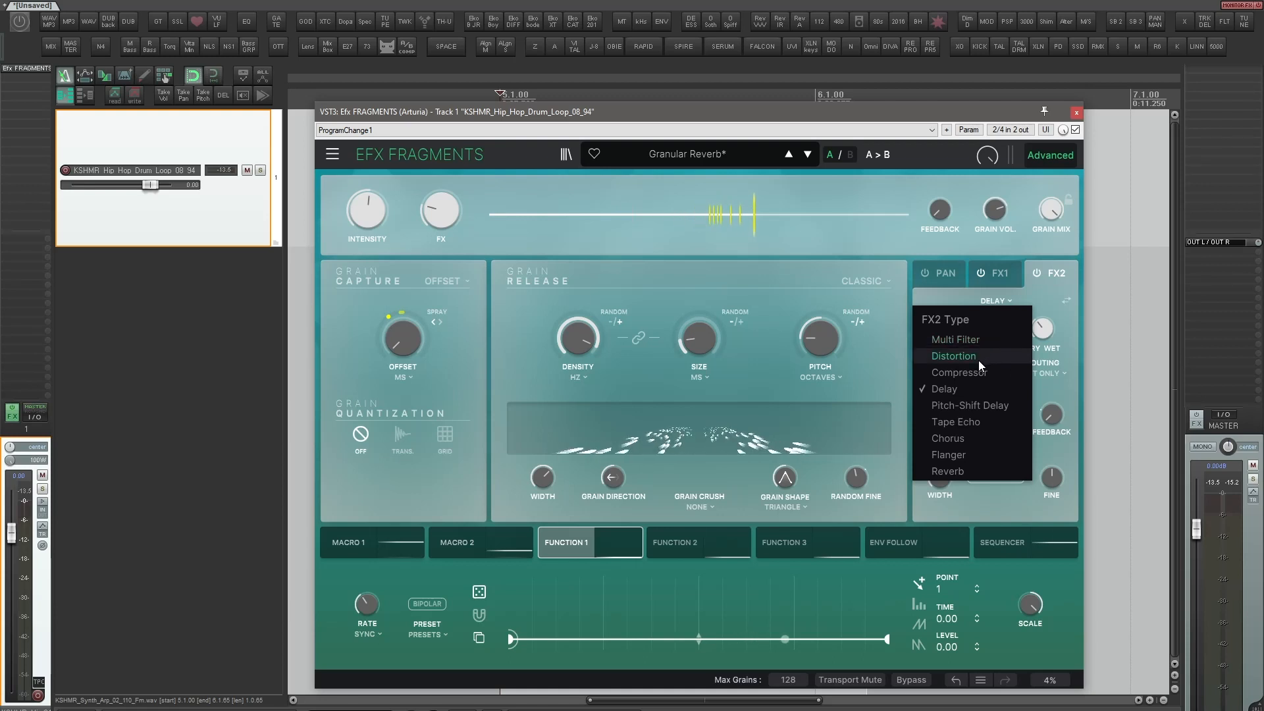
left_click(968, 454)
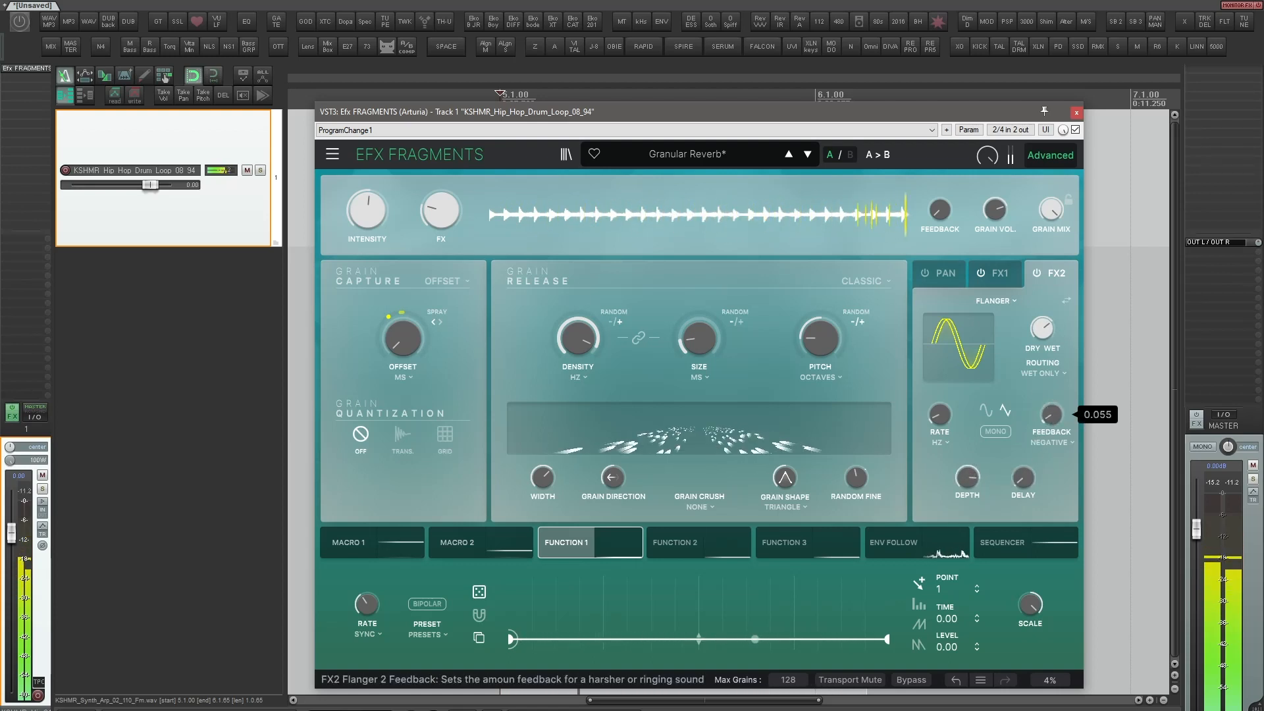
Shape the FX2 Flanger by trying high Feedback and reducing it again, adjusting the Rate and setting a high Depth
left_click_drag(1051, 414, 1051, 389)
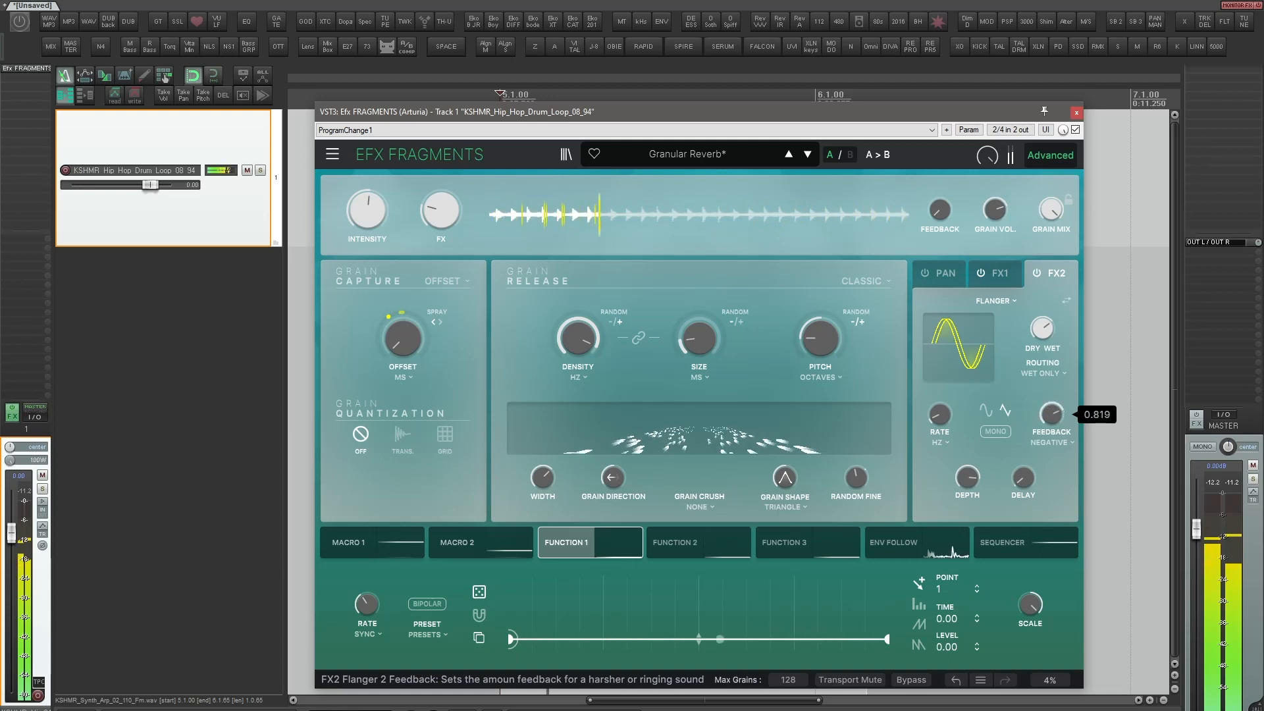
left_click_drag(1052, 414, 1052, 418)
left_click_drag(940, 414, 940, 415)
left_click_drag(981, 493, 981, 494)
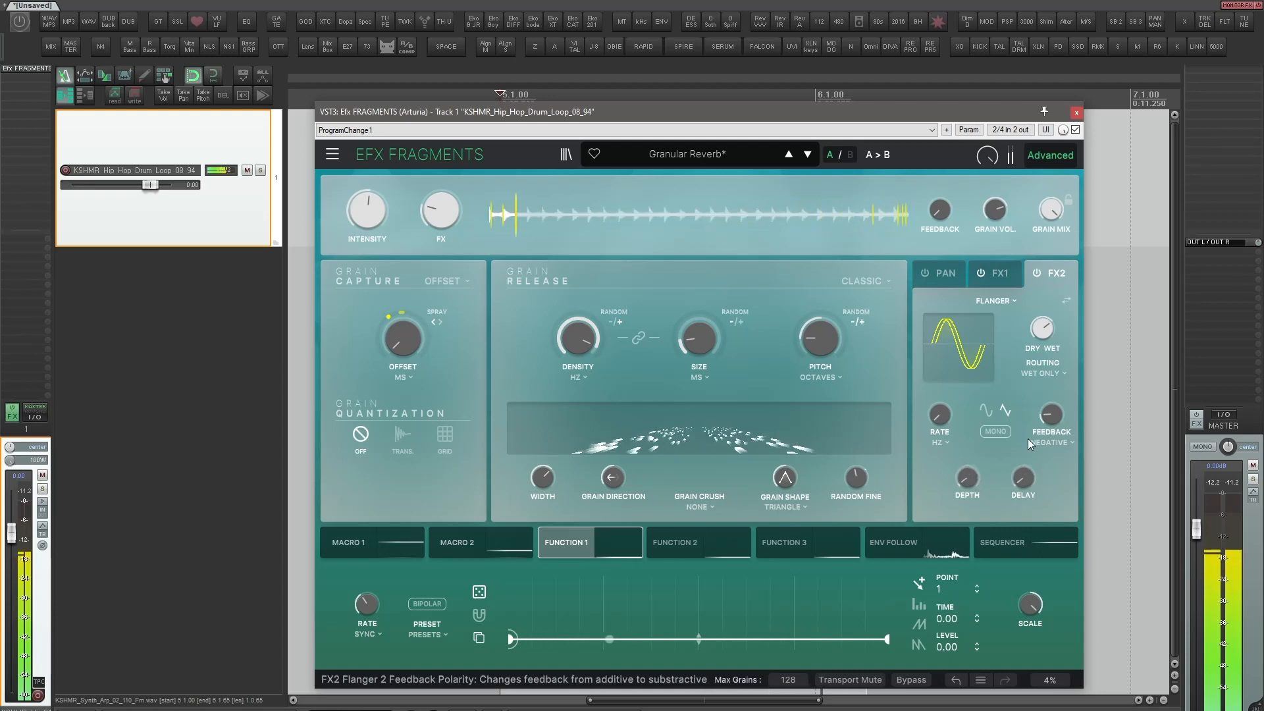
mouse_move(1052, 415)
left_mouse_down()
mouse_move(1052, 388)
mouse_move(1052, 426)
left_mouse_up()
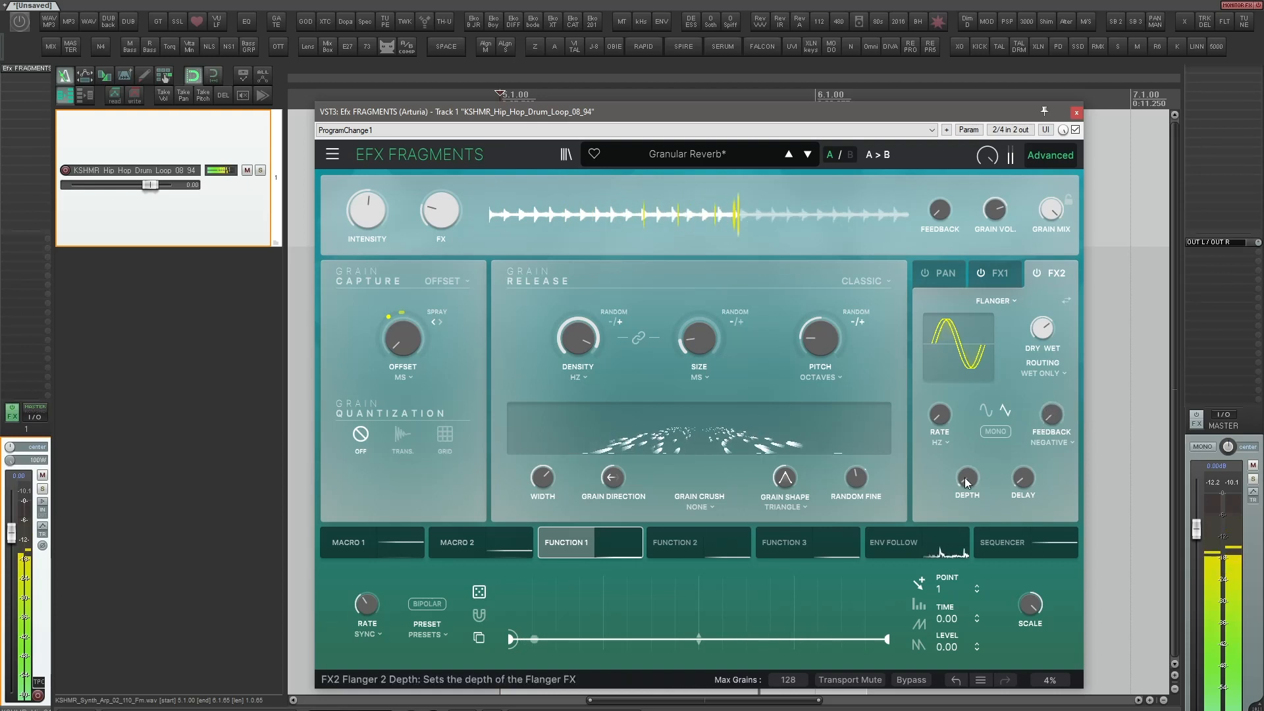
left_click_drag(966, 480, 966, 455)
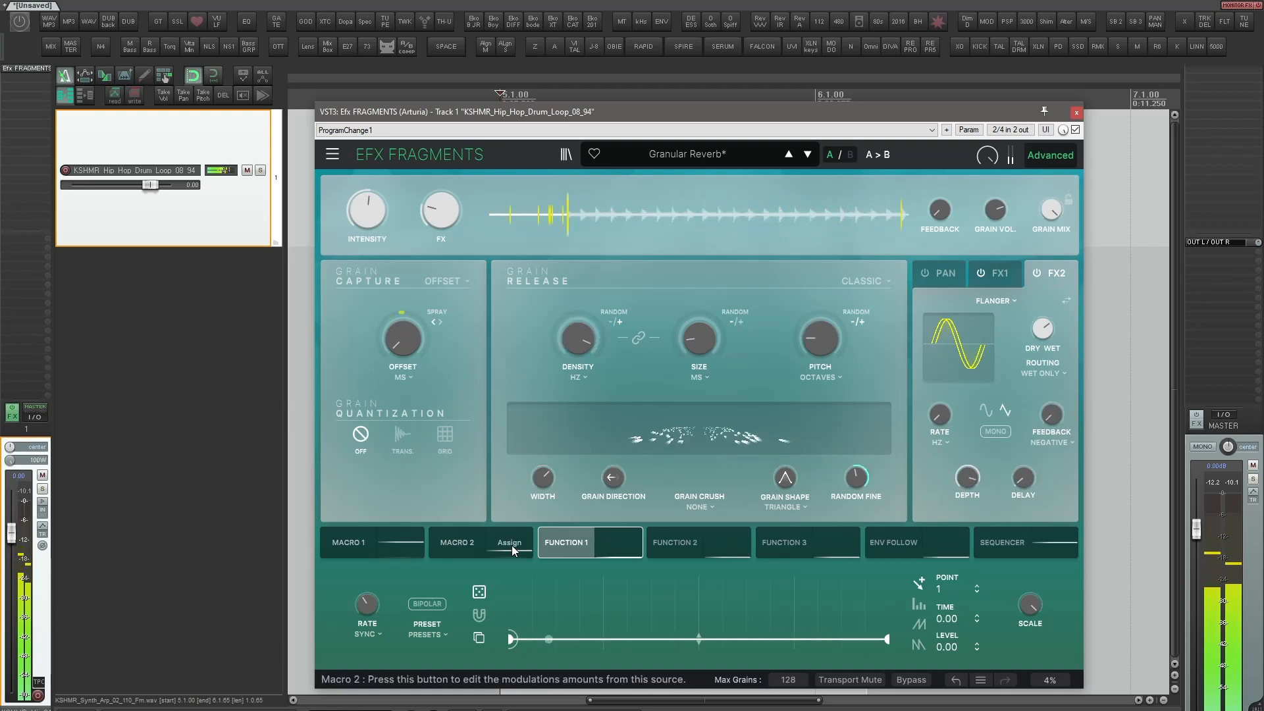
Show the Function 2 modulator and load the Groove Maker preset
left_click(718, 543)
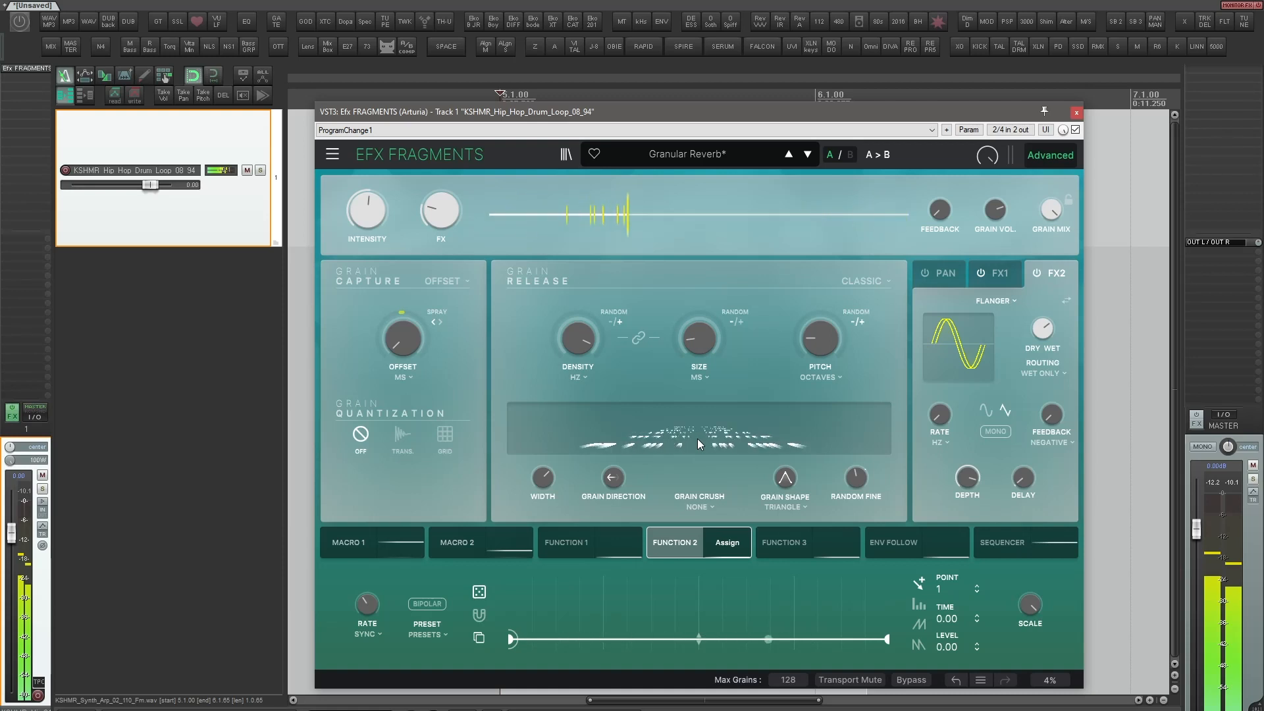
left_click(723, 157)
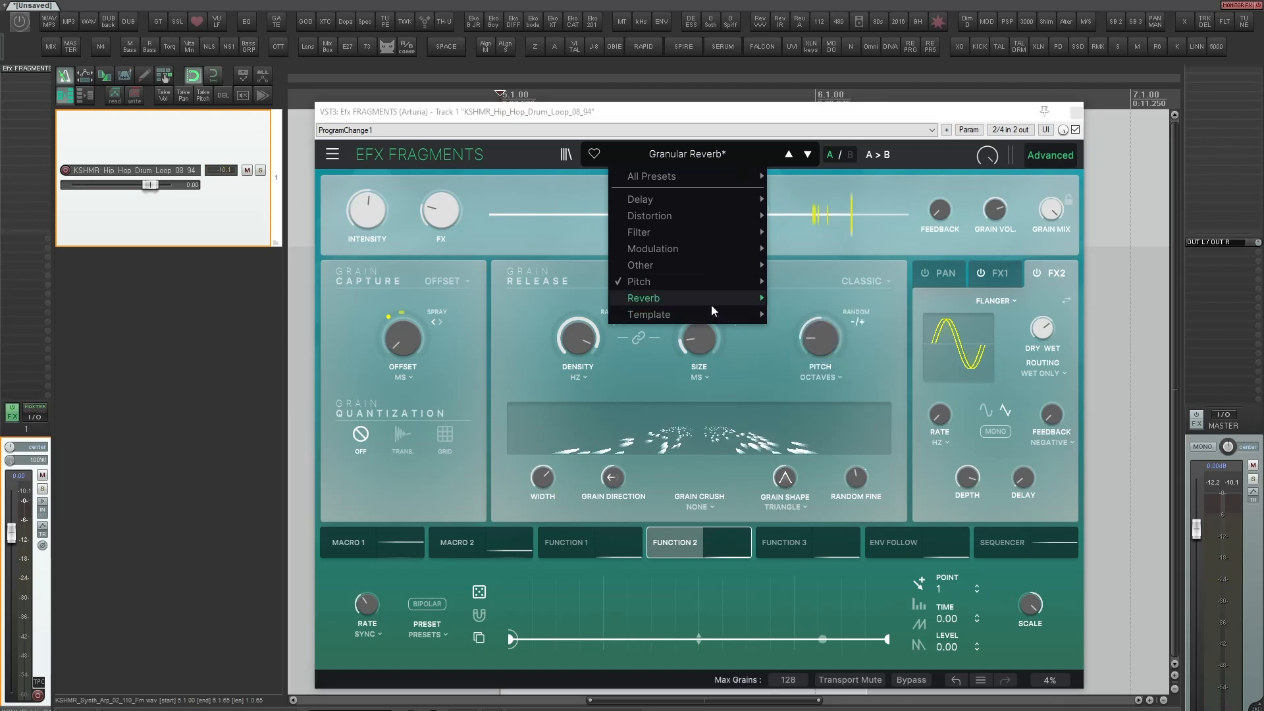
mouse_move(711, 299)
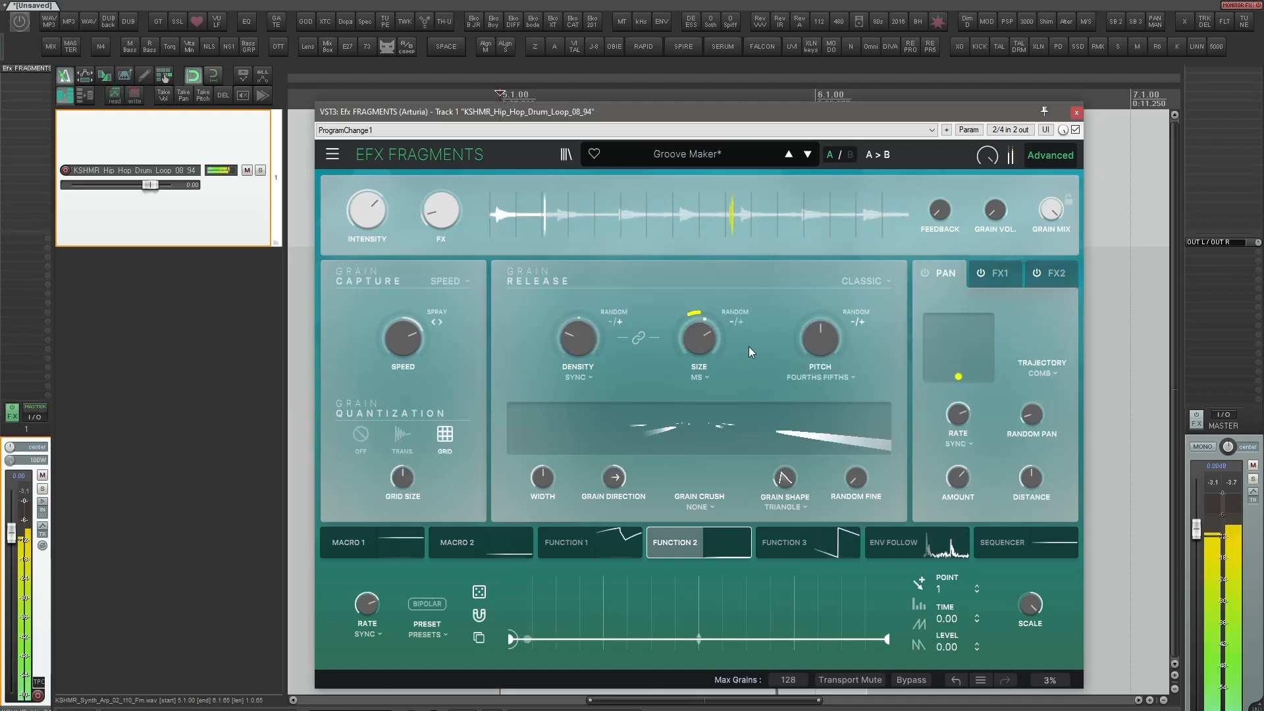
Raise the synced grain Density to 1/16 and reduce the grain Size to around the middle of its range
mouse_move(578, 338)
left_mouse_down()
mouse_move(578, 284)
mouse_move(579, 329)
left_mouse_up()
mouse_move(700, 343)
left_mouse_down()
mouse_move(700, 369)
mouse_move(700, 316)
mouse_move(700, 335)
left_mouse_up()
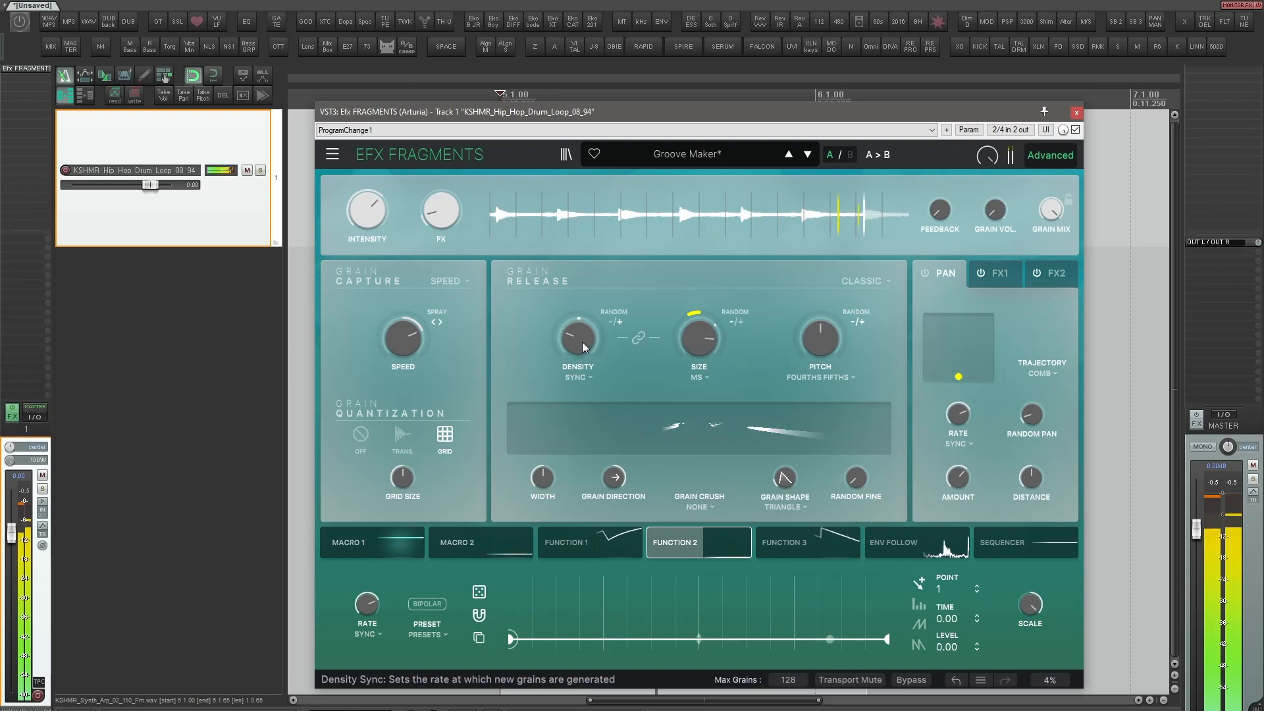
left_click_drag(578, 337, 578, 313)
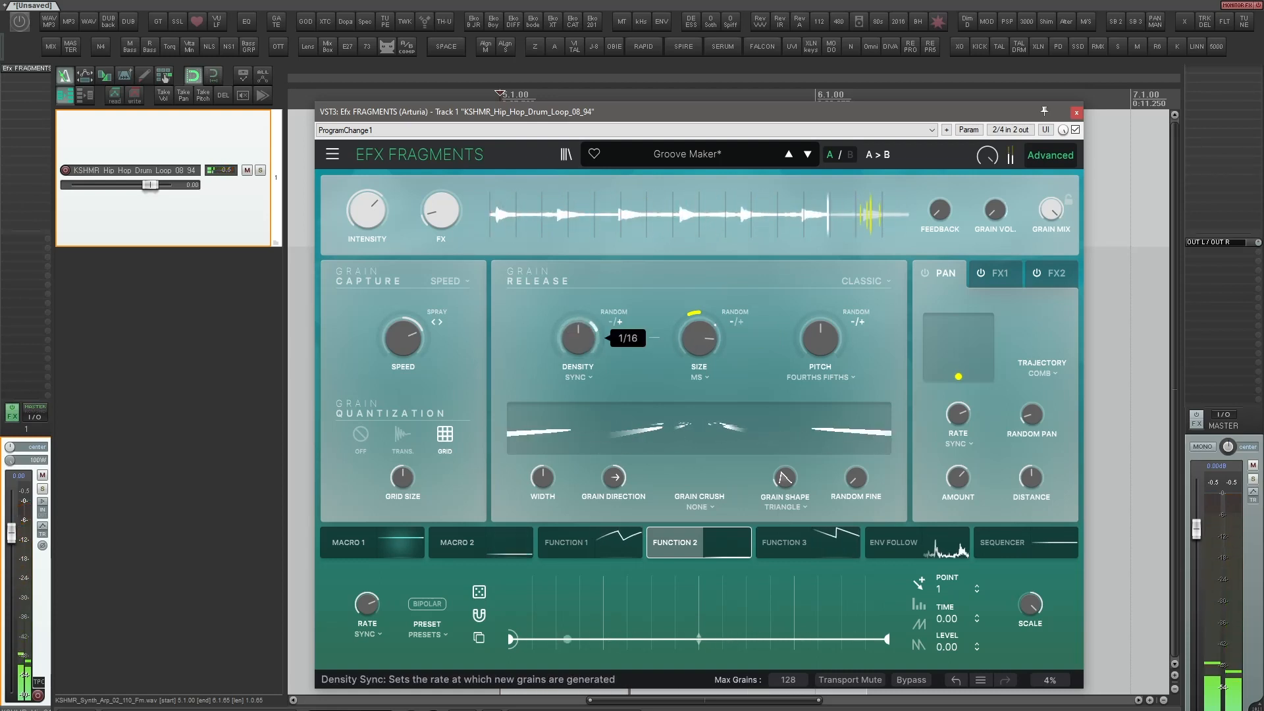
mouse_move(695, 350)
left_mouse_down()
mouse_move(695, 386)
mouse_move(695, 368)
left_mouse_up()
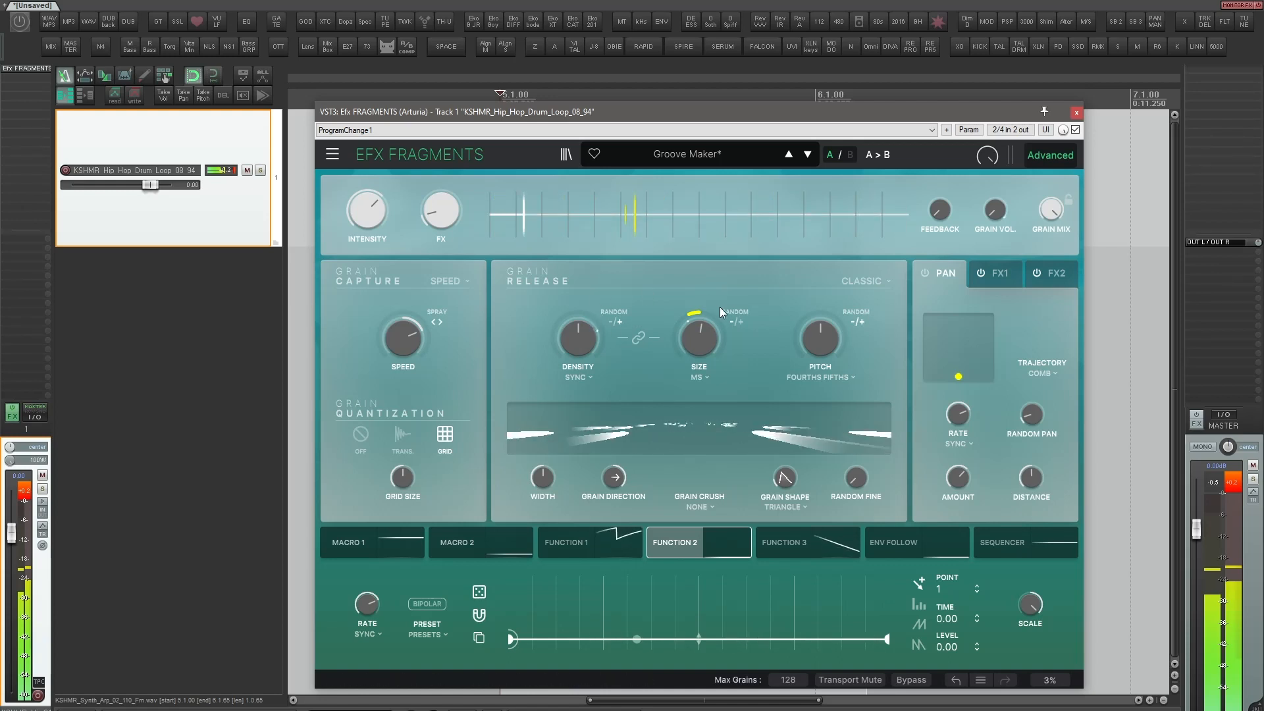
mouse_move(683, 215)
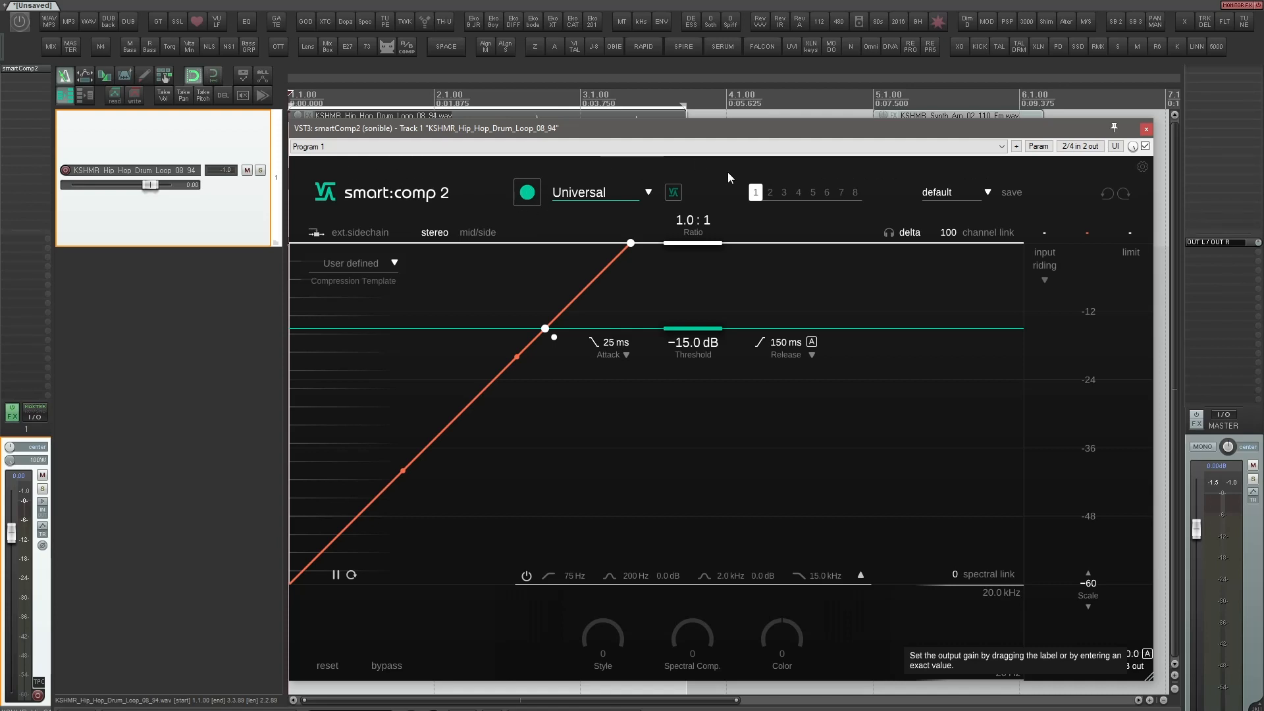
In smart:comp 2, have the compressor learn the drum loop and apply the Drums | Bus profile
left_click(528, 193)
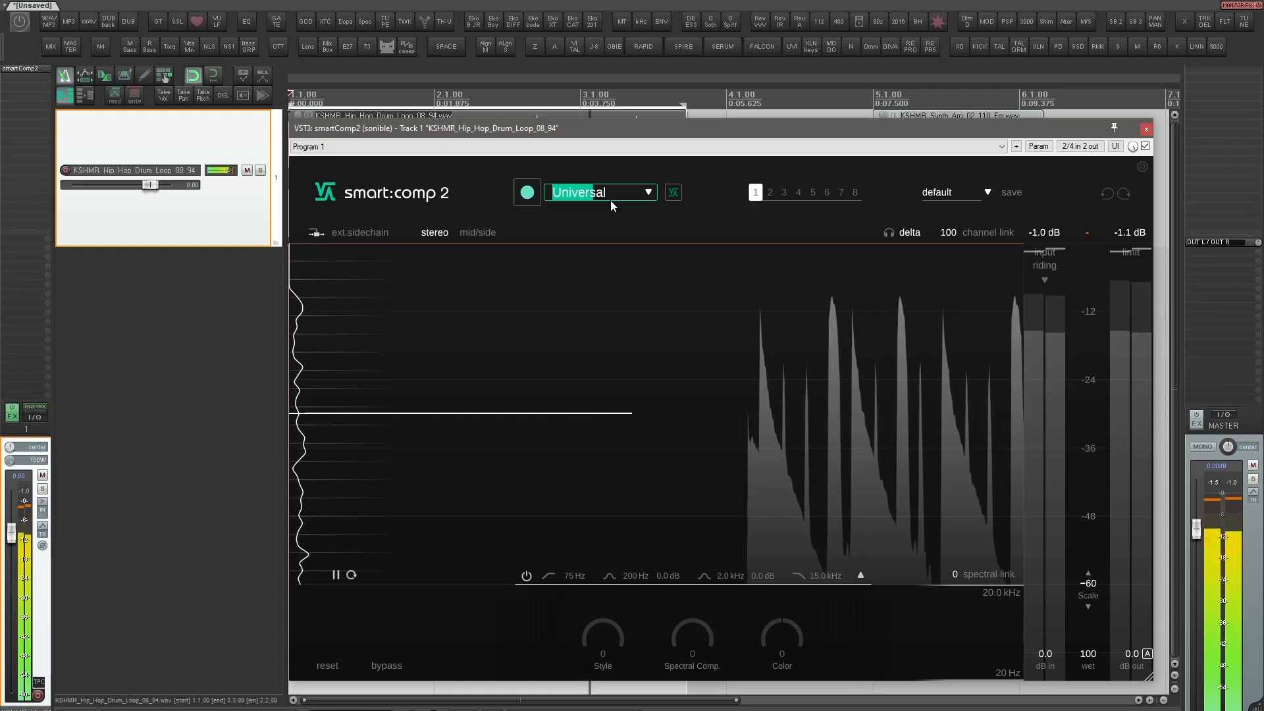
left_click(649, 193)
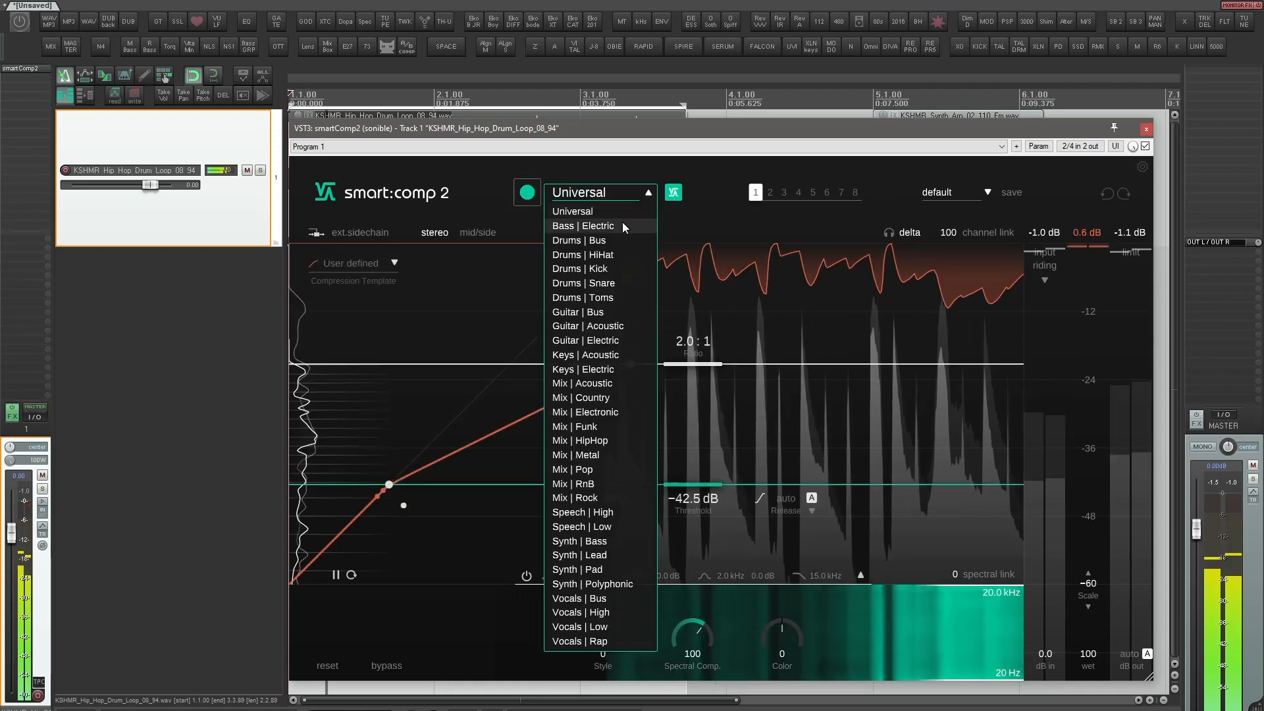
left_click(596, 241)
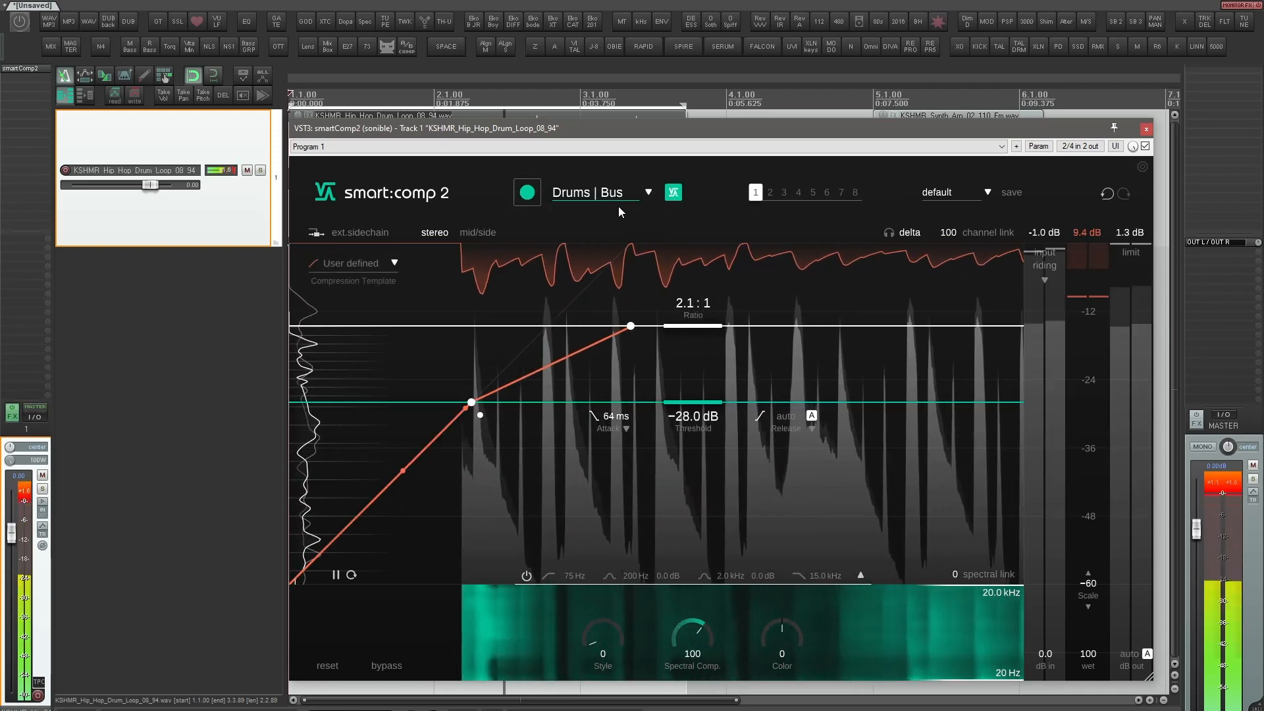
left_click(652, 193)
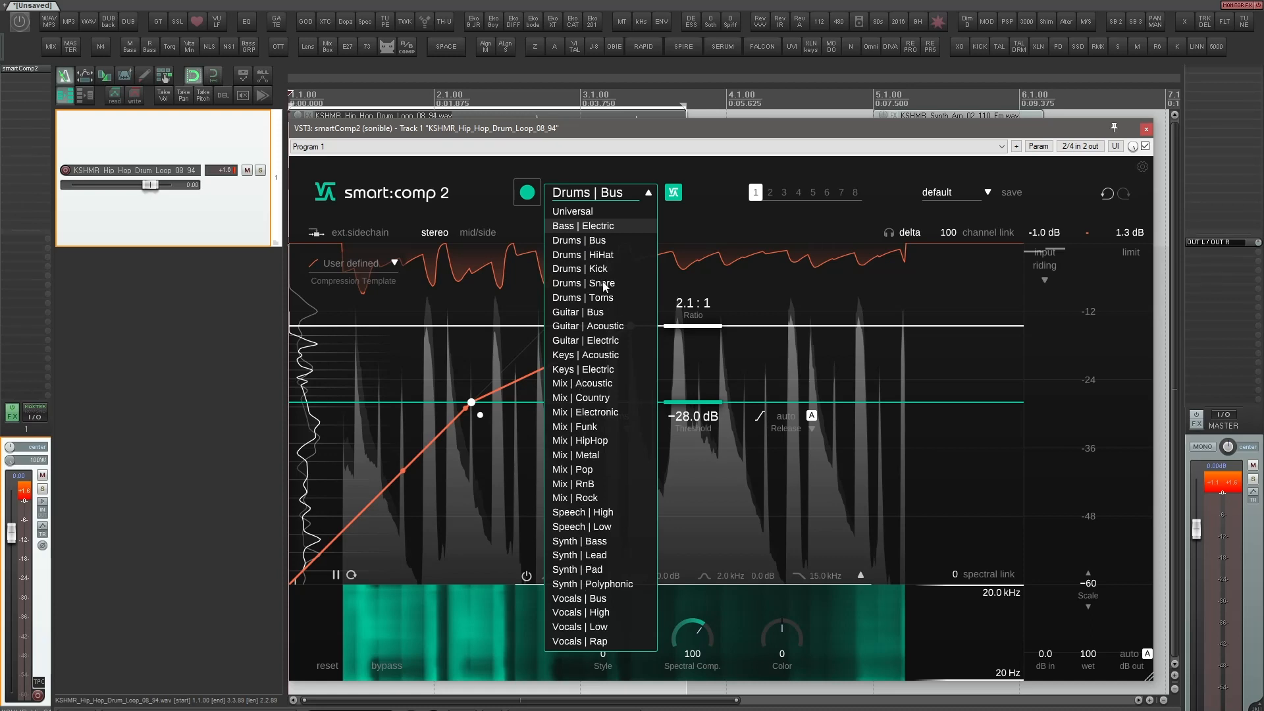
left_click(600, 242)
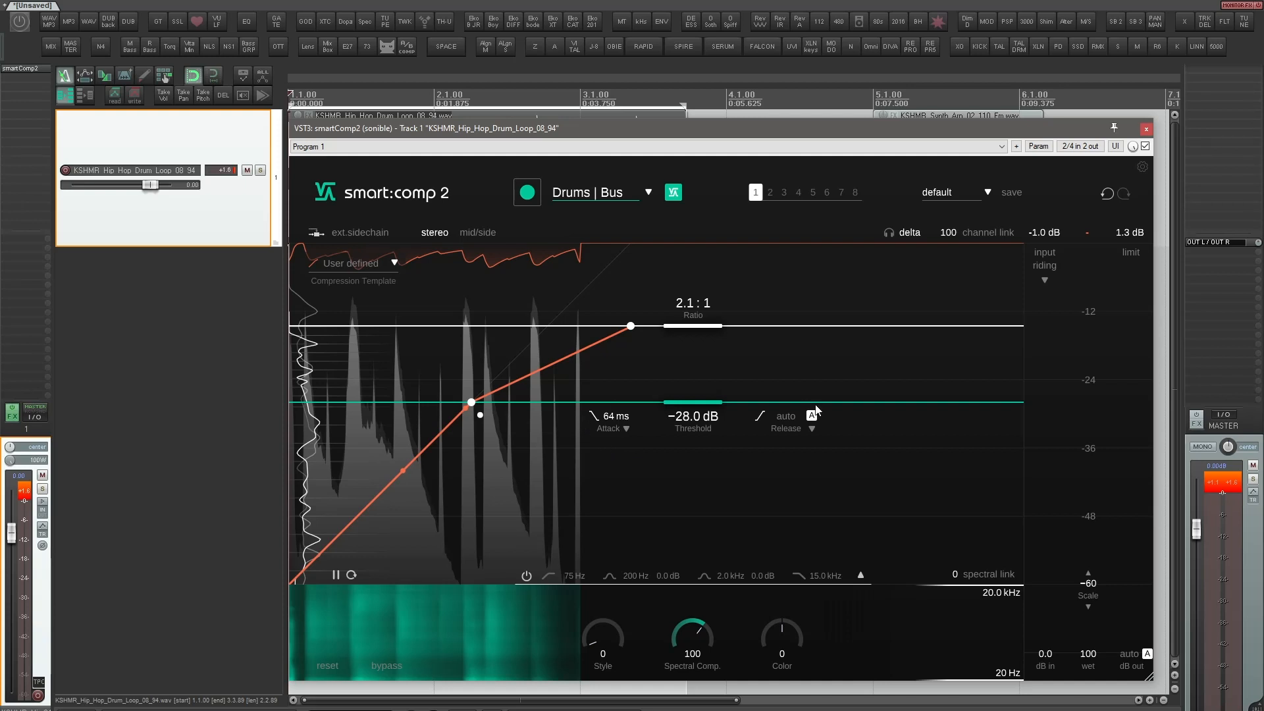
Set the compressor's ratio to 7.6 : 1, threshold to −33.8 dB and attack to 16 ms
left_click_drag(674, 328, 617, 592)
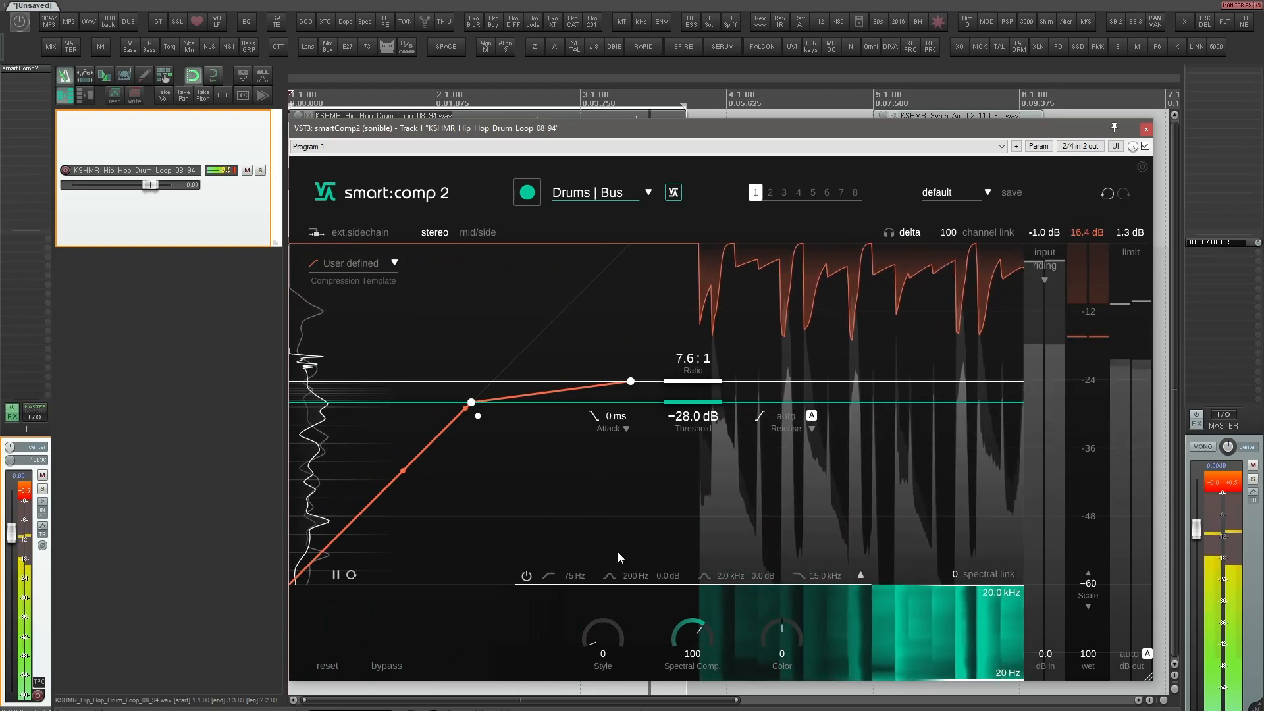
left_click_drag(692, 402, 697, 437)
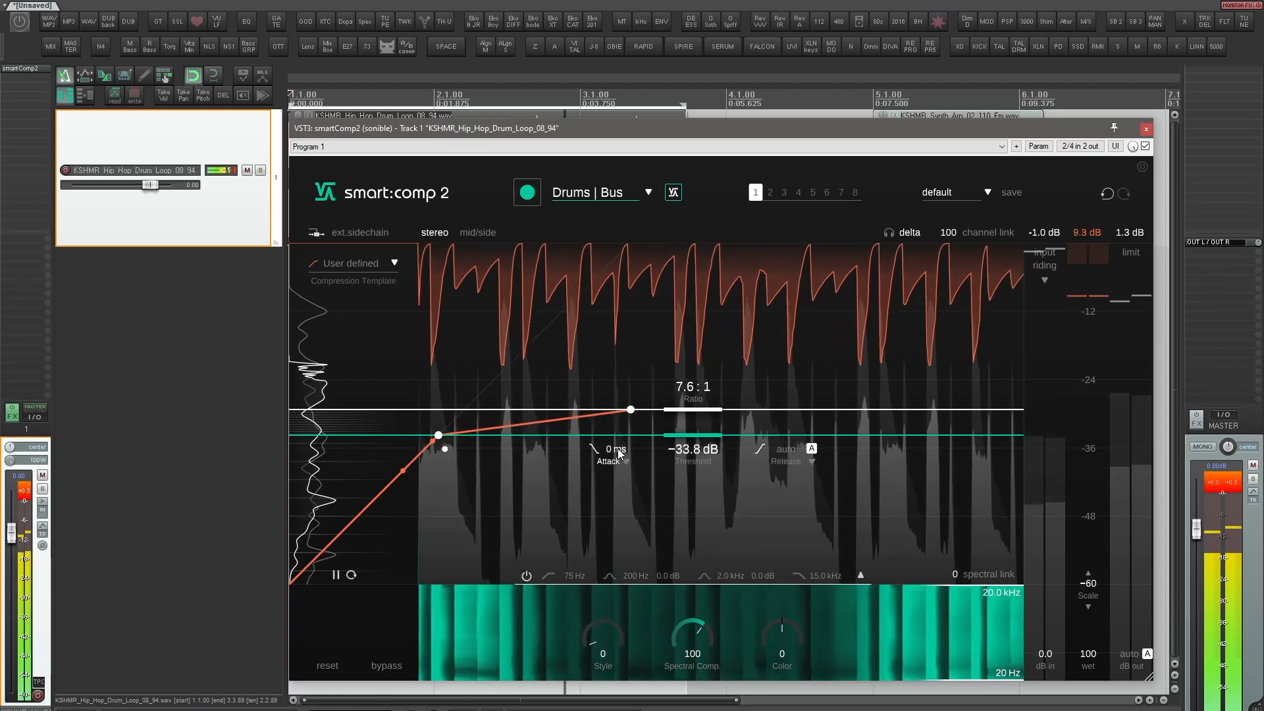
left_click_drag(619, 450, 646, 421)
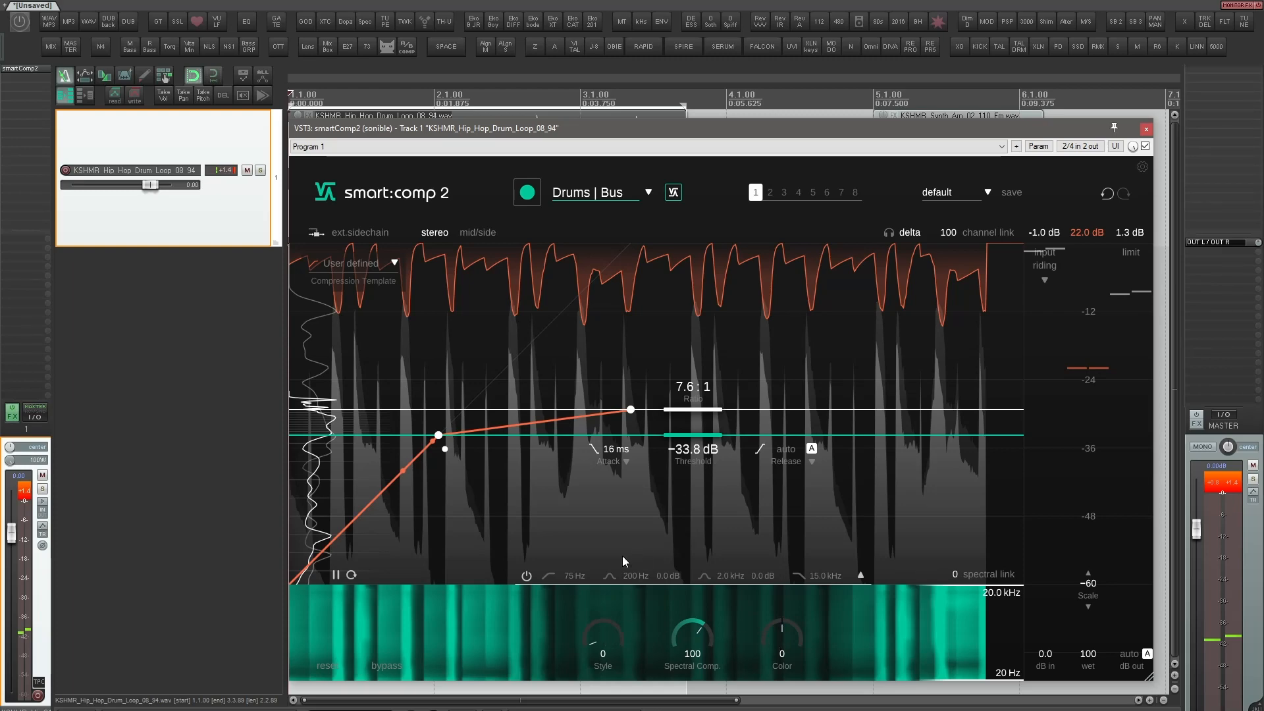
Set the compression Style to 87 on the dirty side, audition bright Color settings of 100 and 18, and set Color to −6
left_click_drag(591, 622, 607, 605)
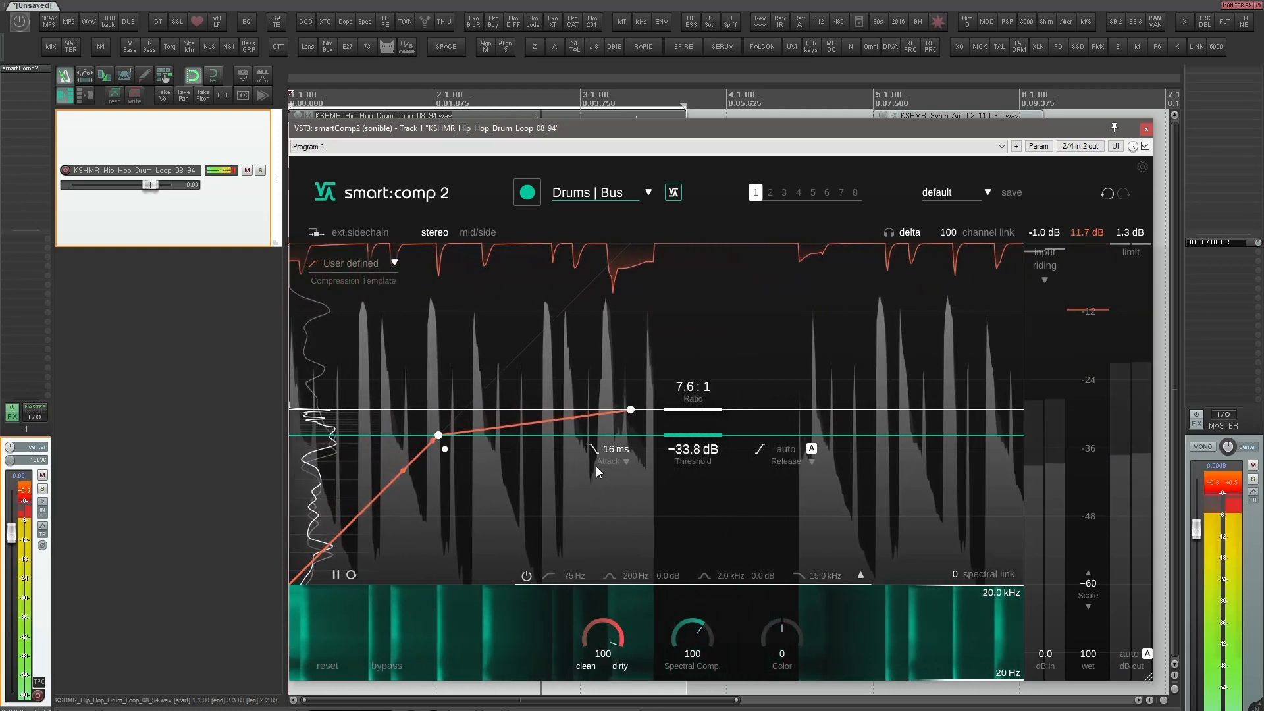
left_click_drag(595, 466, 615, 491)
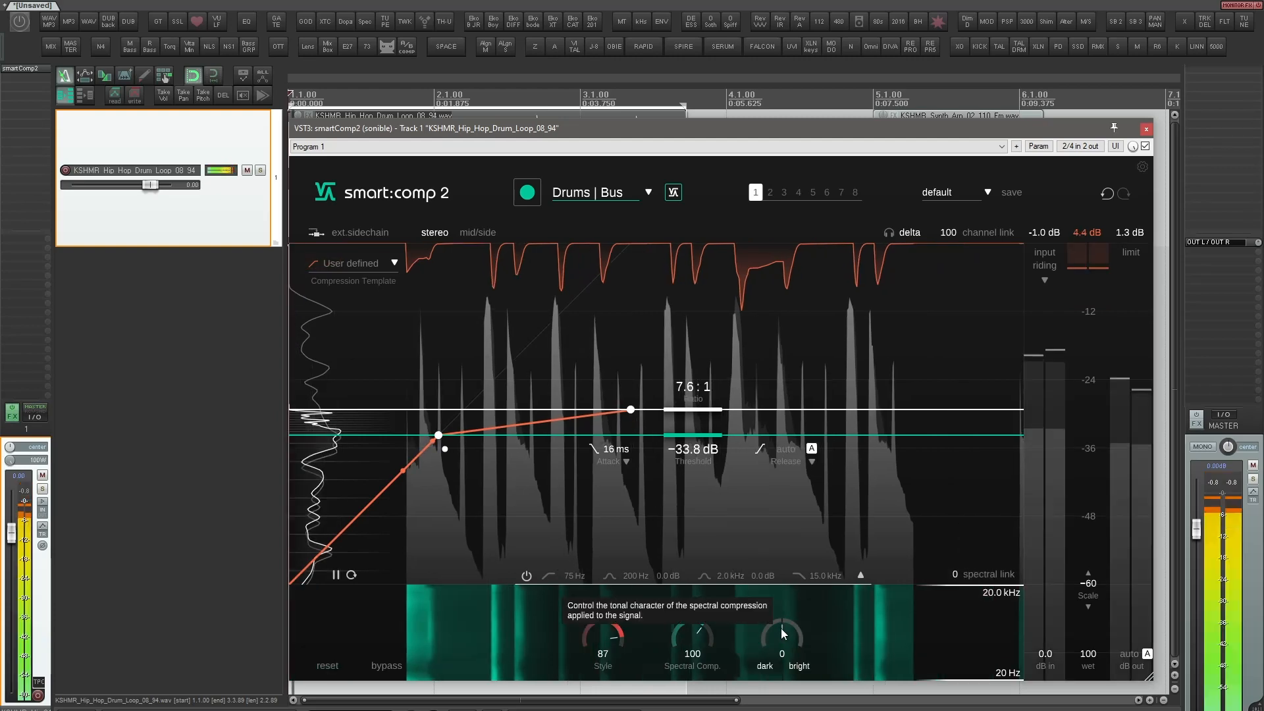
left_click_drag(781, 628, 792, 537)
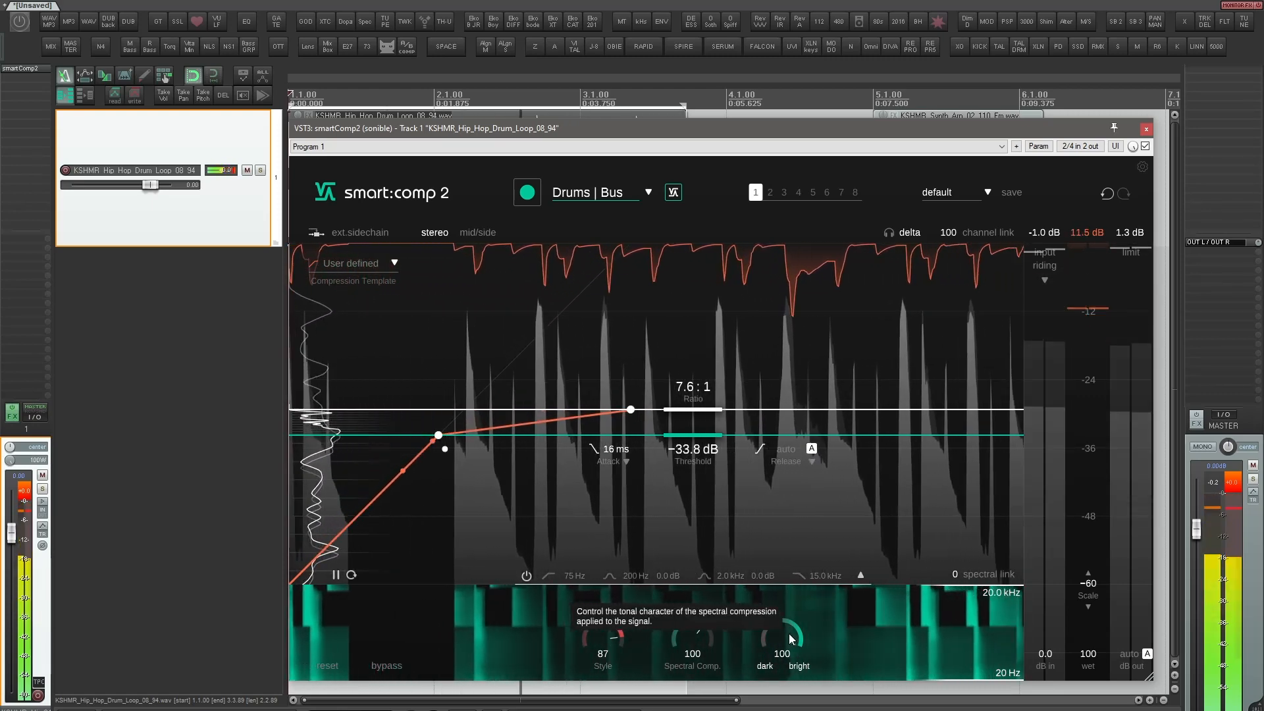
double_click(788, 631)
key("space")
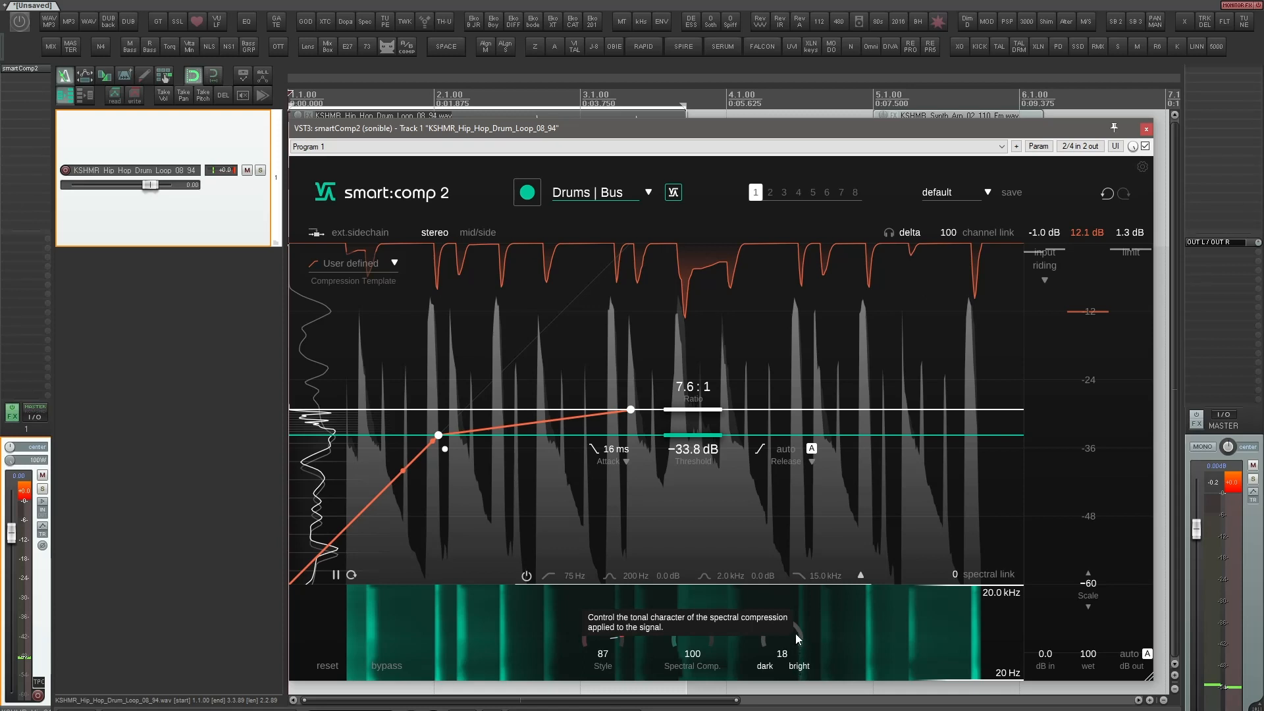
key("space")
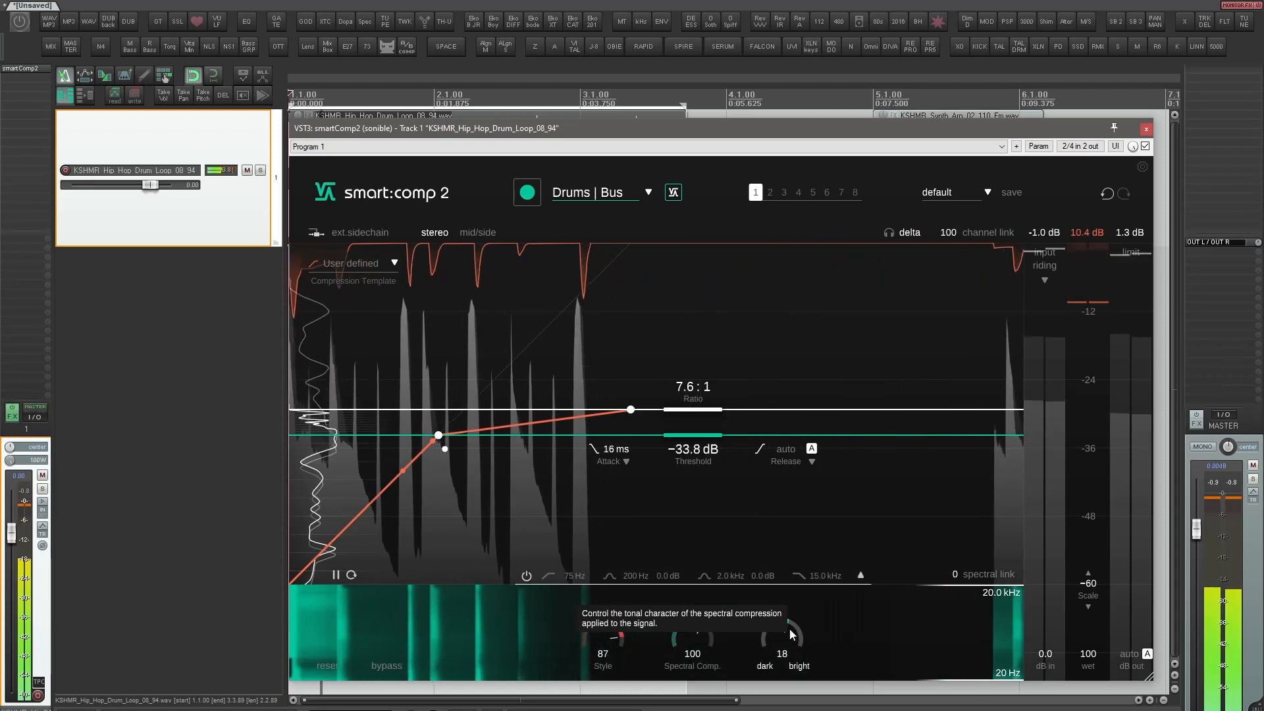
left_click_drag(791, 633, 801, 558)
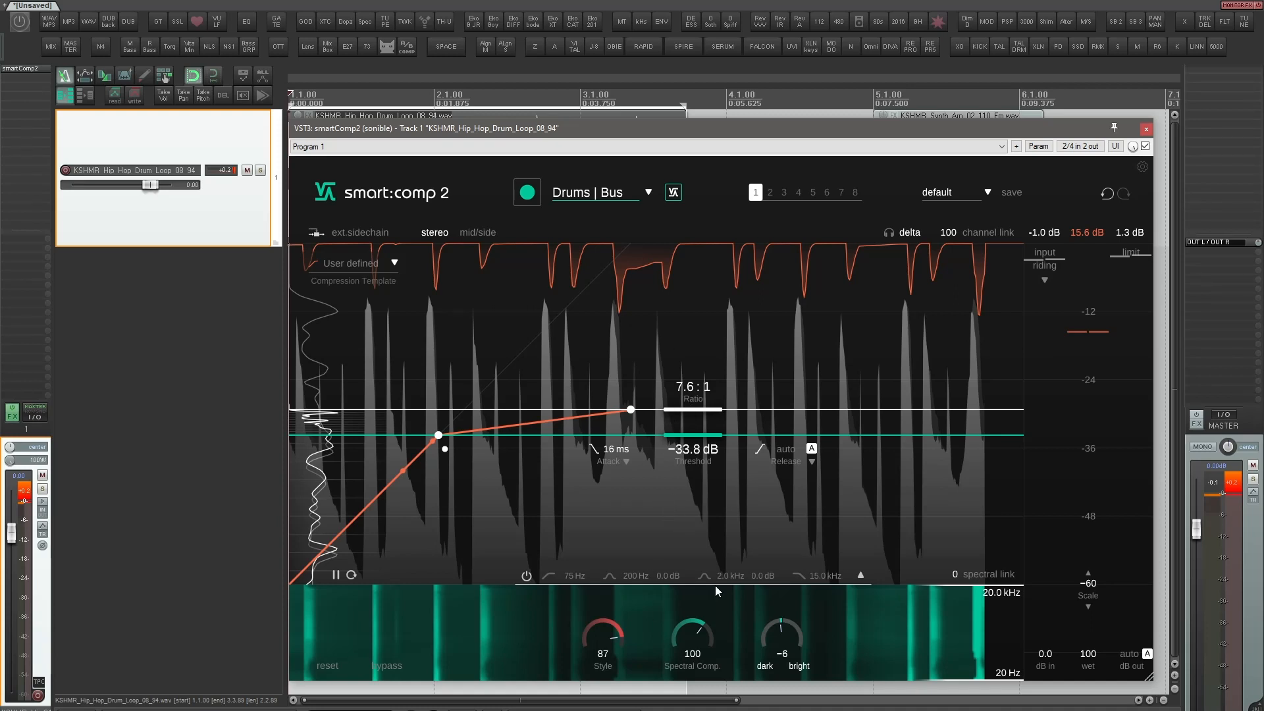
Audition Spectral Comp. at 0 and 150 on the drum loop, and set it to 122
left_click_drag(698, 635, 699, 662)
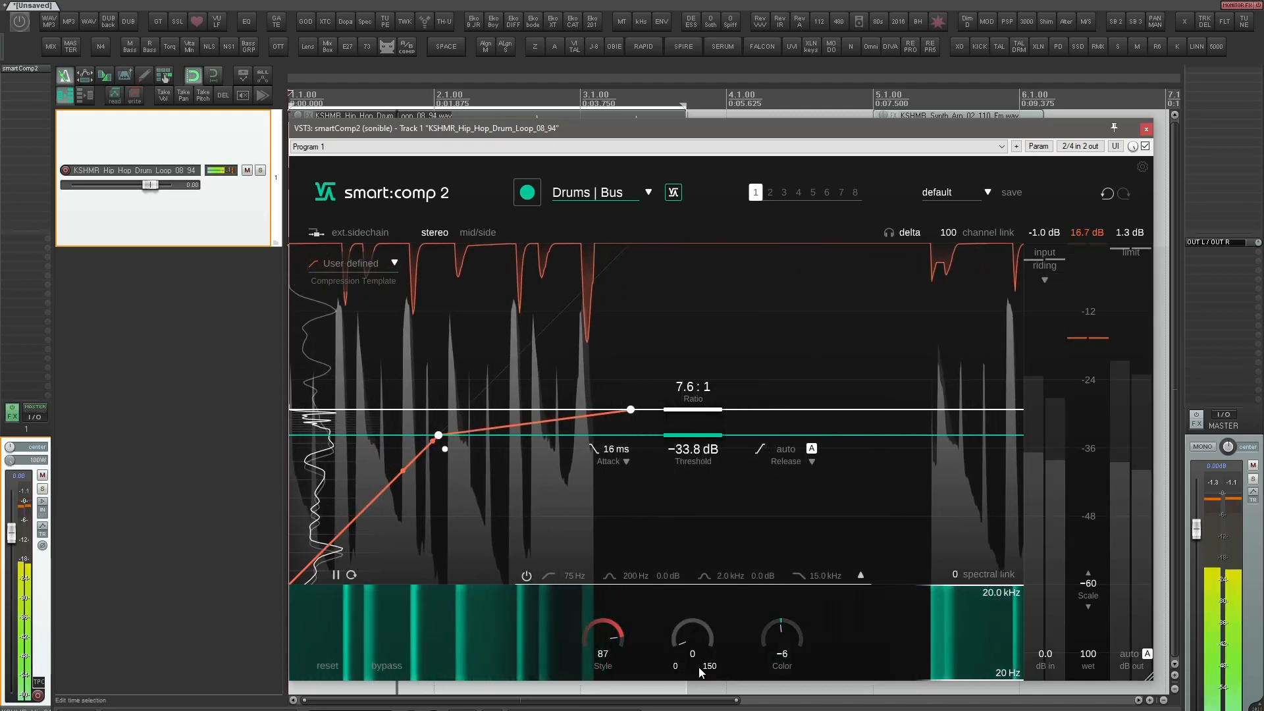
left_click_drag(697, 637, 689, 473)
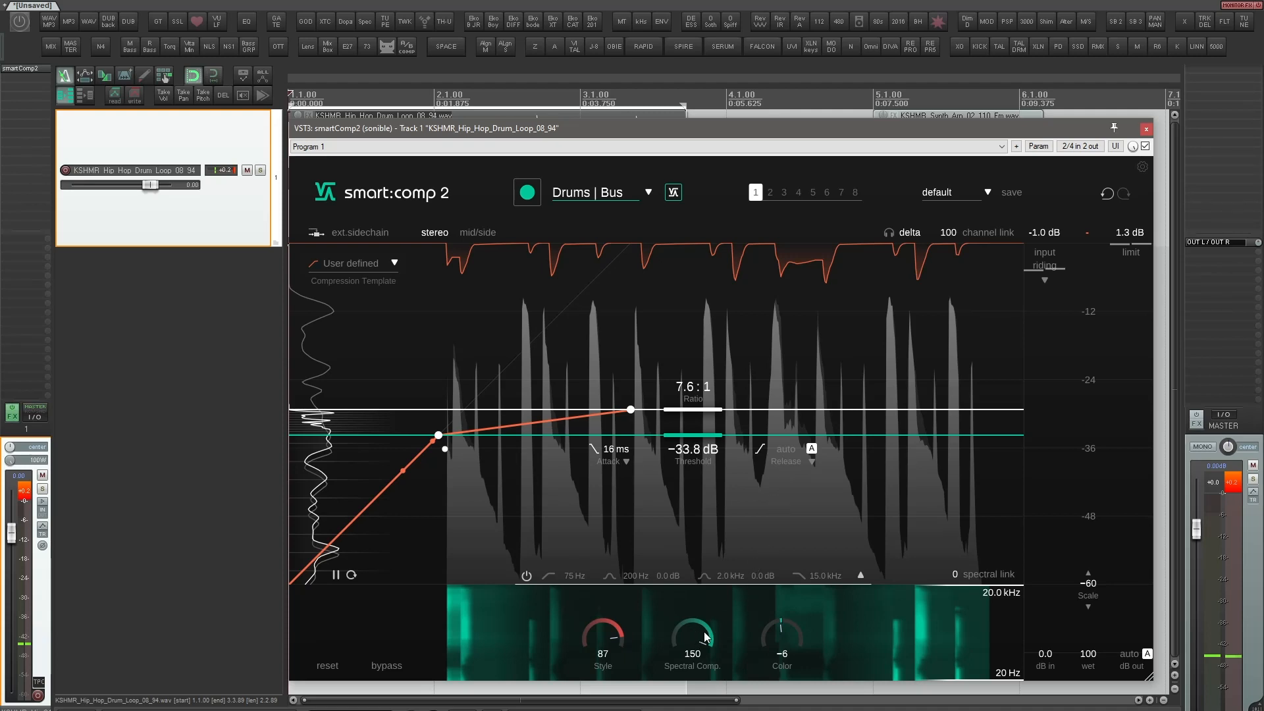
scroll(700, 635, "down", 4)
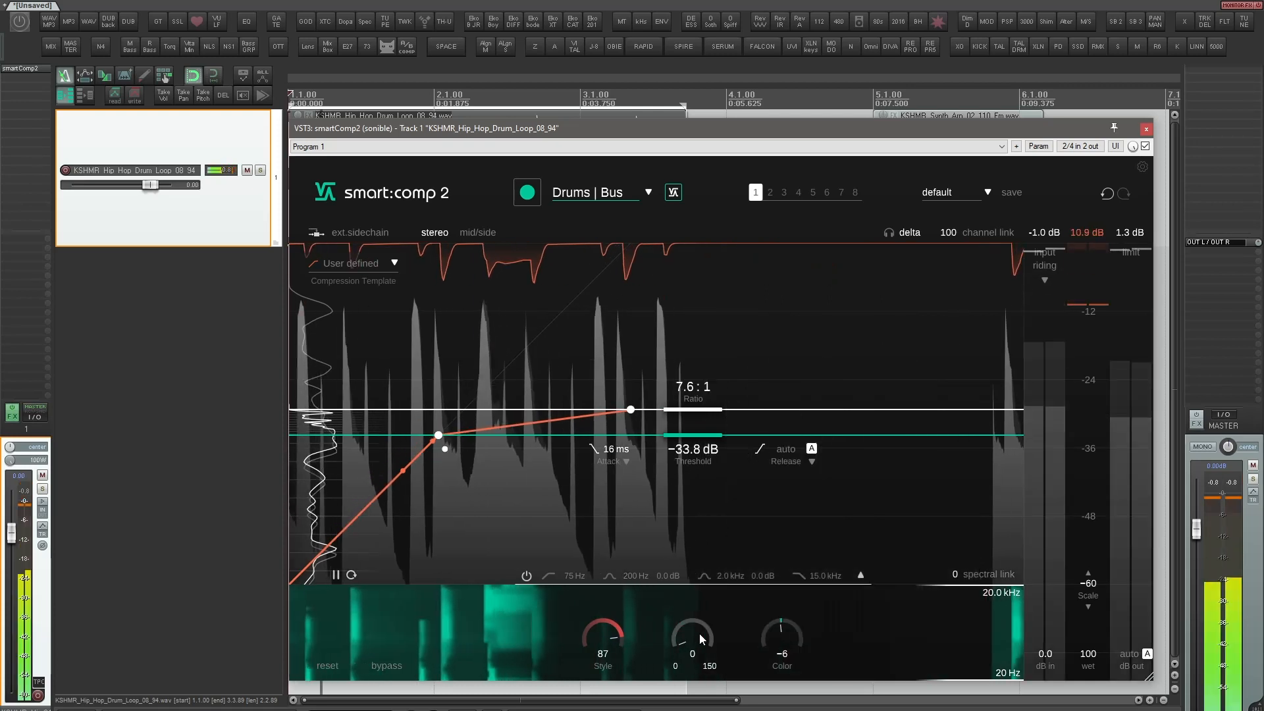
left_click_drag(709, 516, 713, 496)
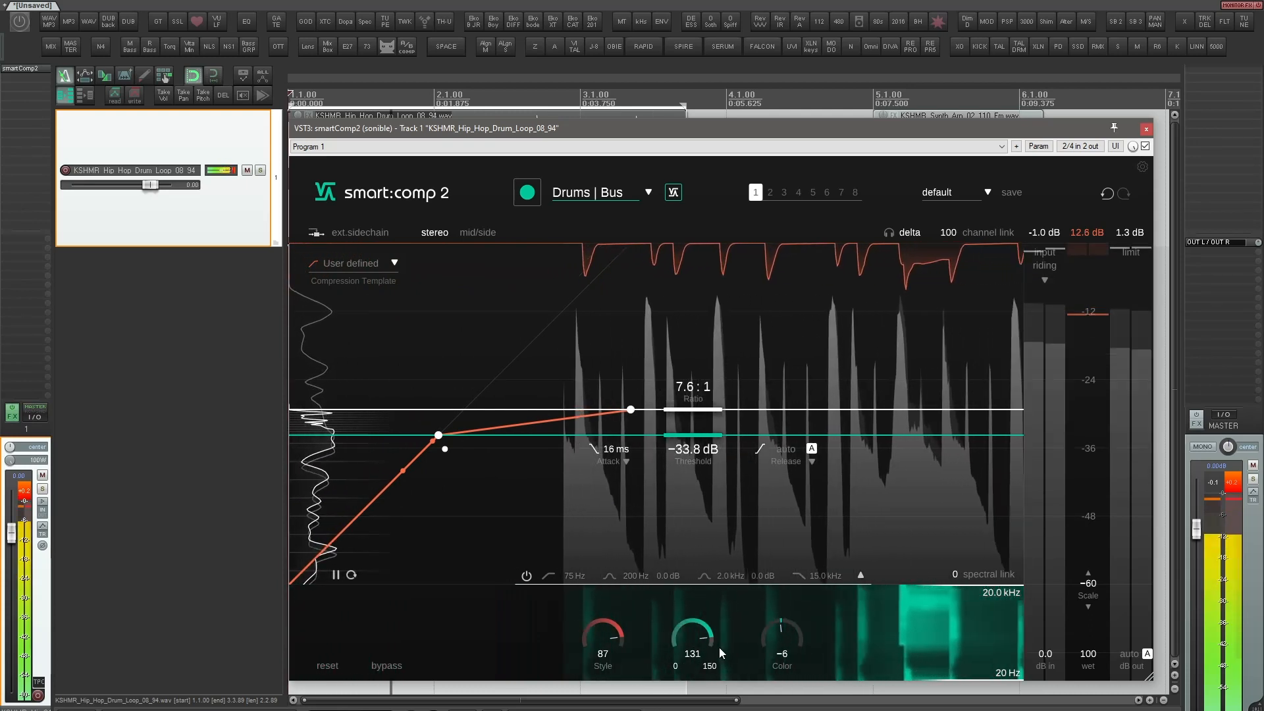
left_click_drag(706, 635, 706, 644)
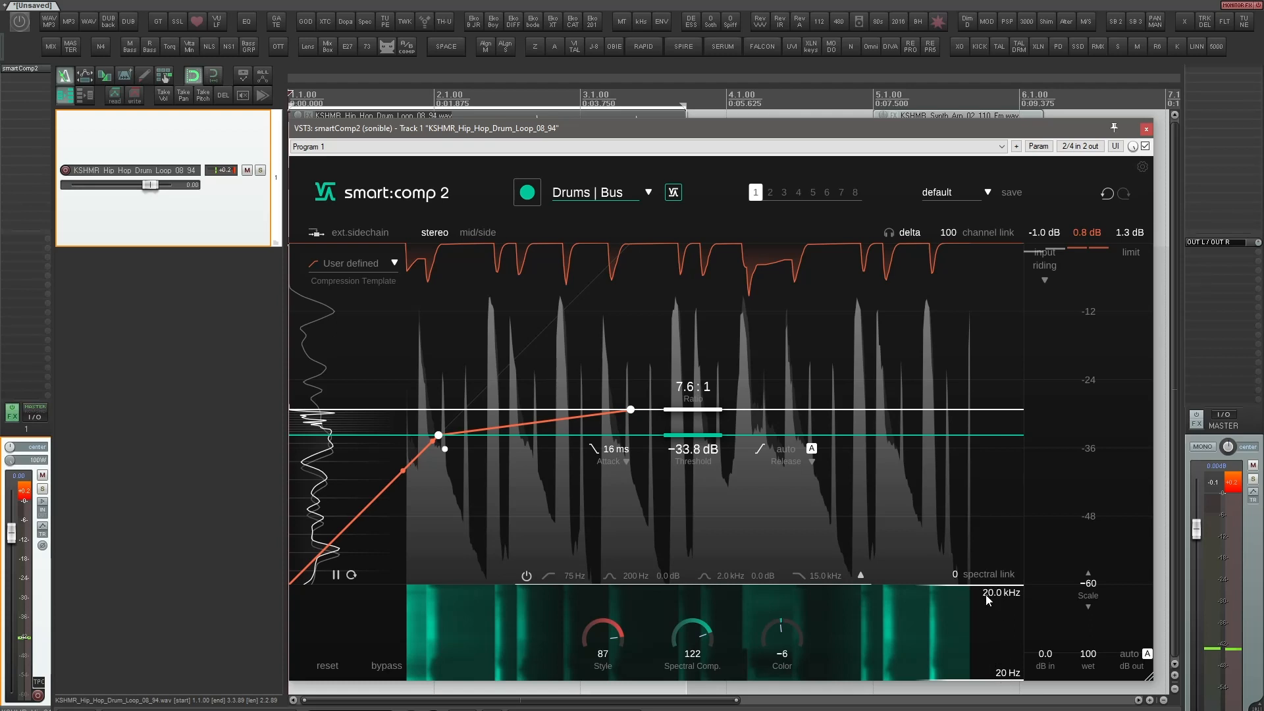
Limit the spectral compression range to 593 Hz–3.0 kHz and raise Spectral Comp. to 150
left_click_drag(988, 594, 998, 625)
left_click_drag(997, 679, 994, 647)
left_click_drag(708, 632, 708, 574)
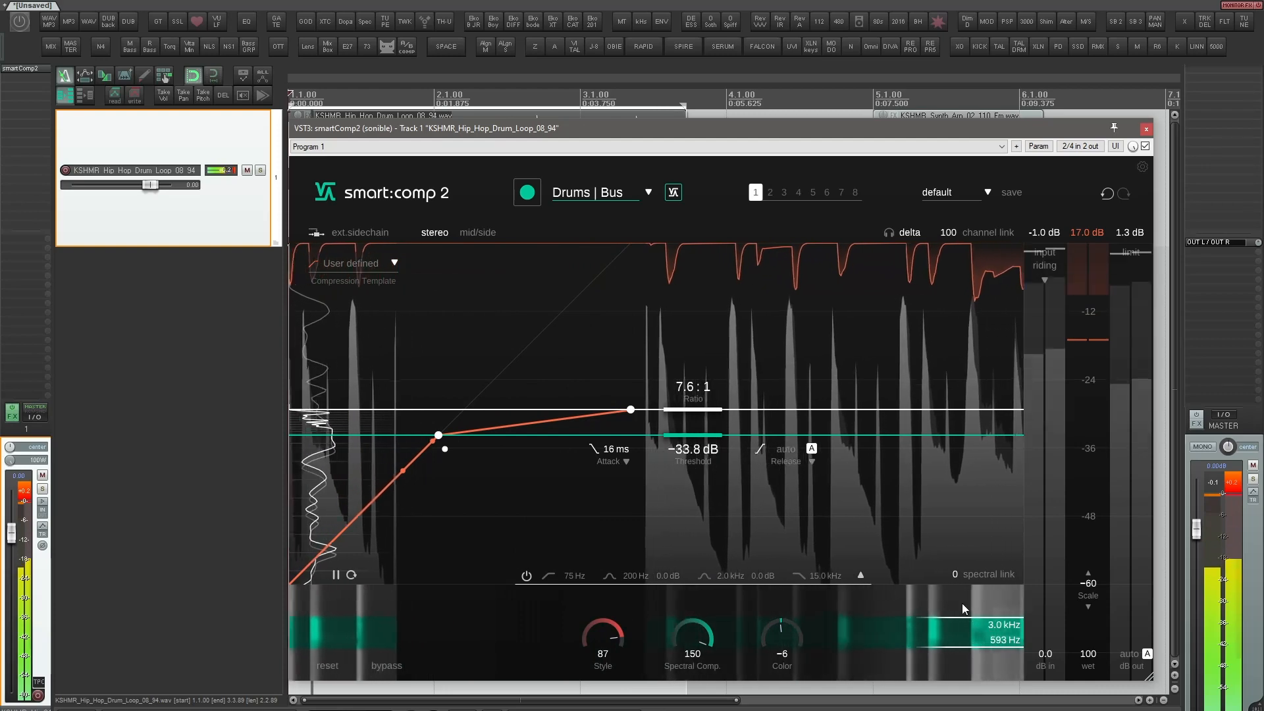
Reset Style and Color to 0 and set the spectral compression range to 635 Hz–6.6 kHz
double_click(611, 630)
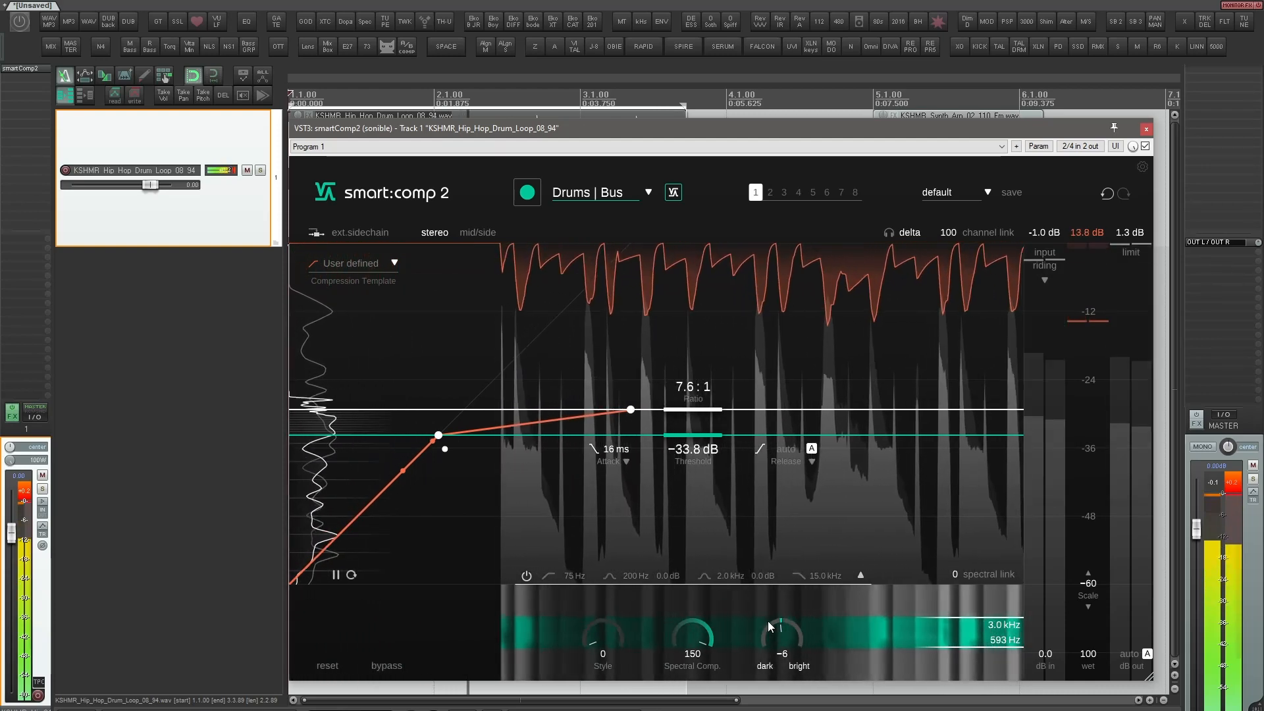
double_click(770, 626)
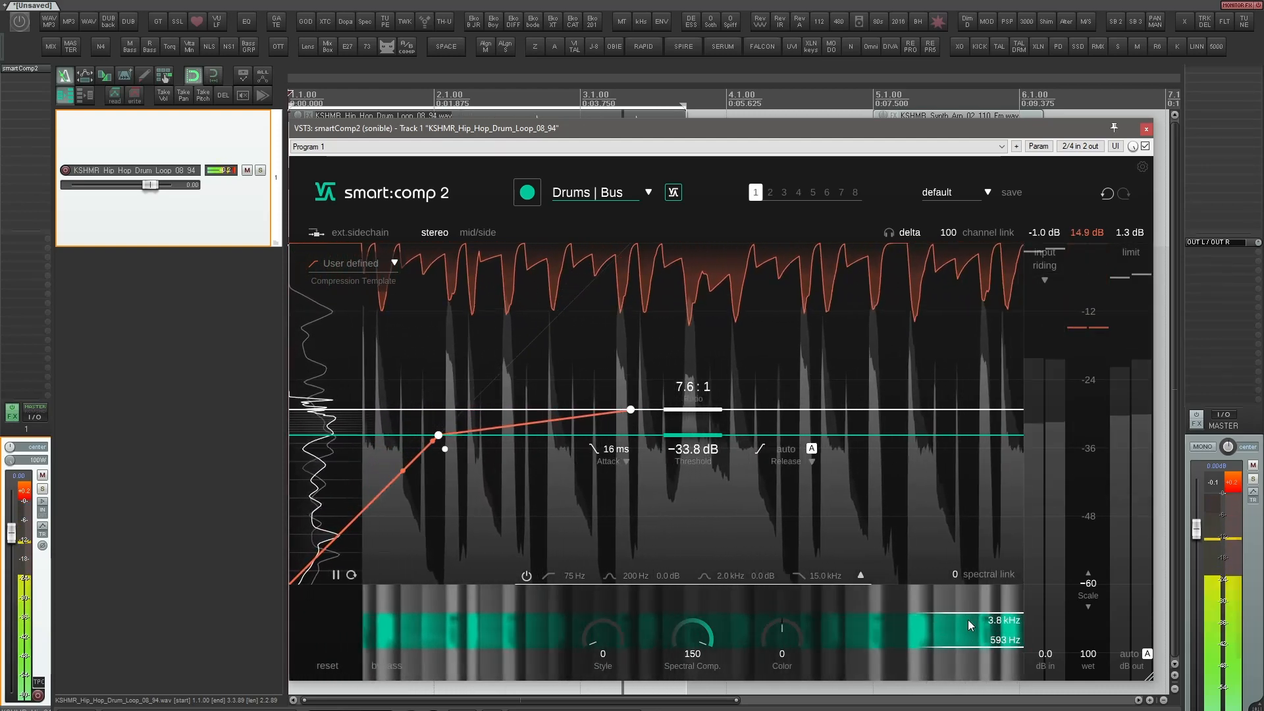
mouse_move(969, 620)
left_mouse_down()
mouse_move(970, 600)
mouse_move(972, 637)
left_mouse_up()
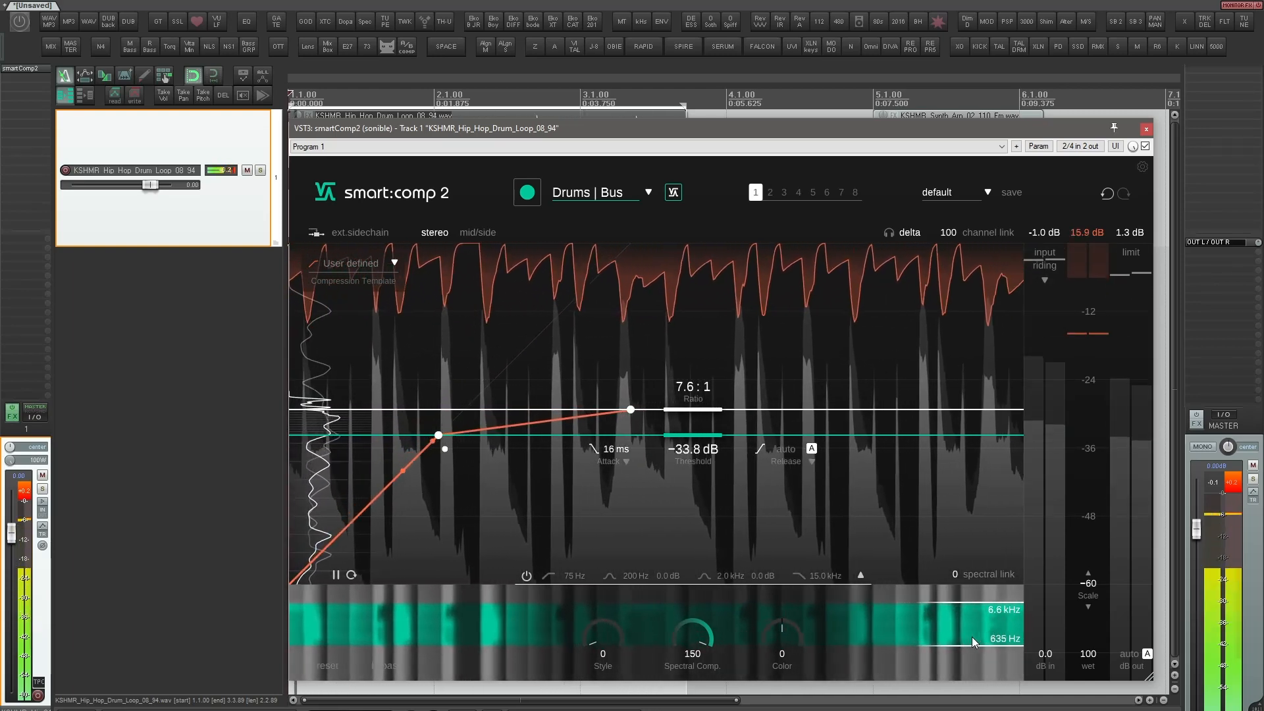
Set Style to 50, Spectral Comp. to 105 and output gain to 6.0 dB, and compare the result with the bypassed signal
mouse_move(701, 629)
left_mouse_down()
mouse_move(702, 515)
mouse_move(718, 622)
mouse_move(707, 631)
left_mouse_up()
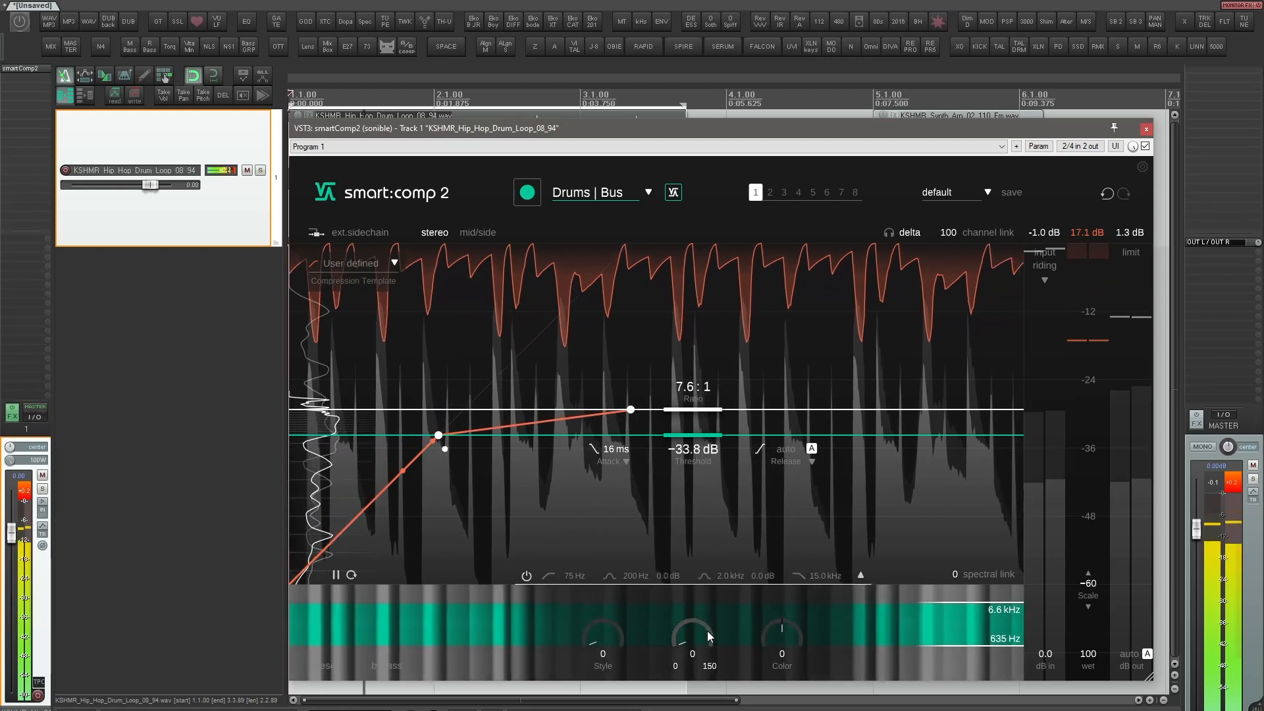
left_click_drag(604, 633, 645, 548)
left_click_drag(697, 629, 695, 520)
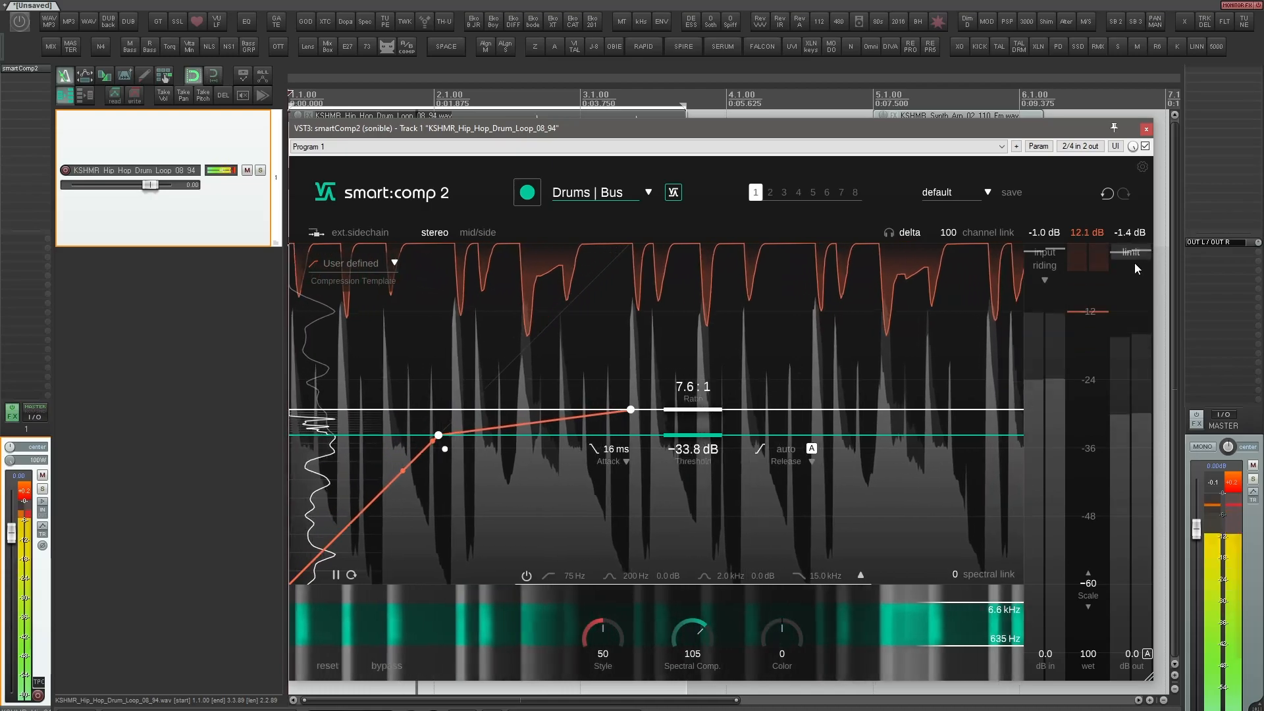
mouse_move(1128, 649)
left_mouse_down()
mouse_move(1135, 621)
mouse_move(1135, 634)
left_mouse_up()
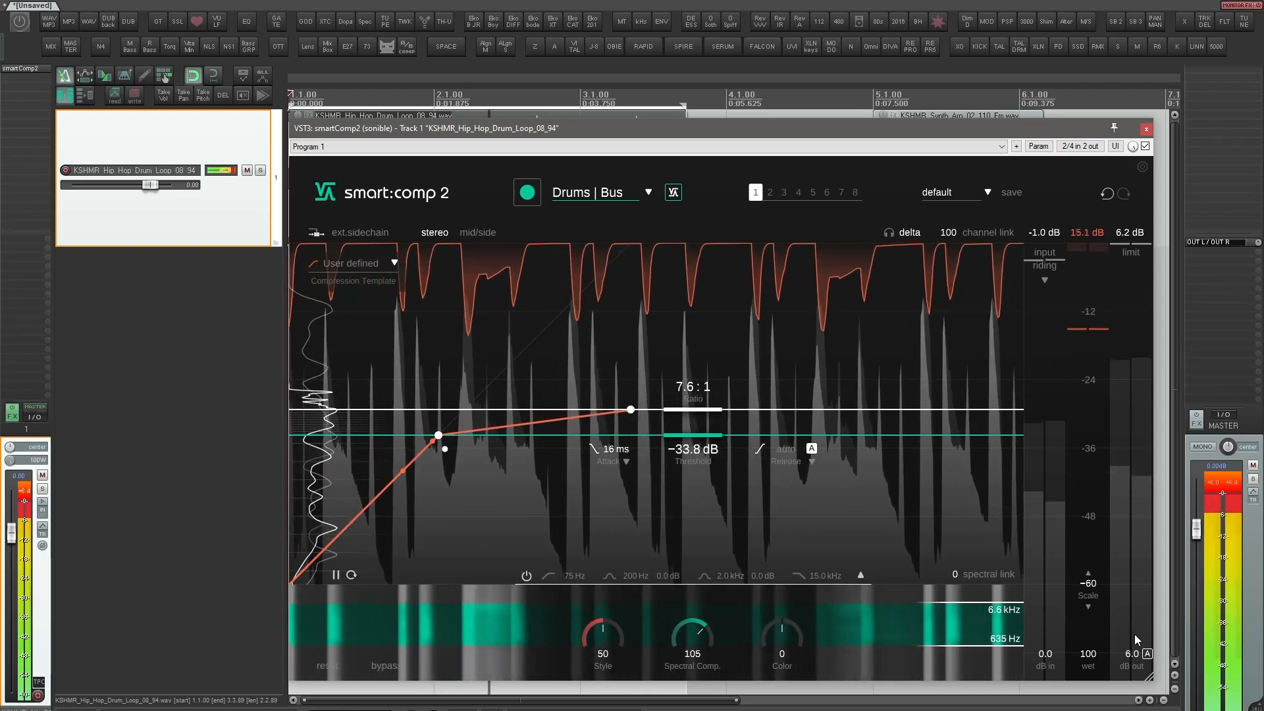
left_click(386, 666)
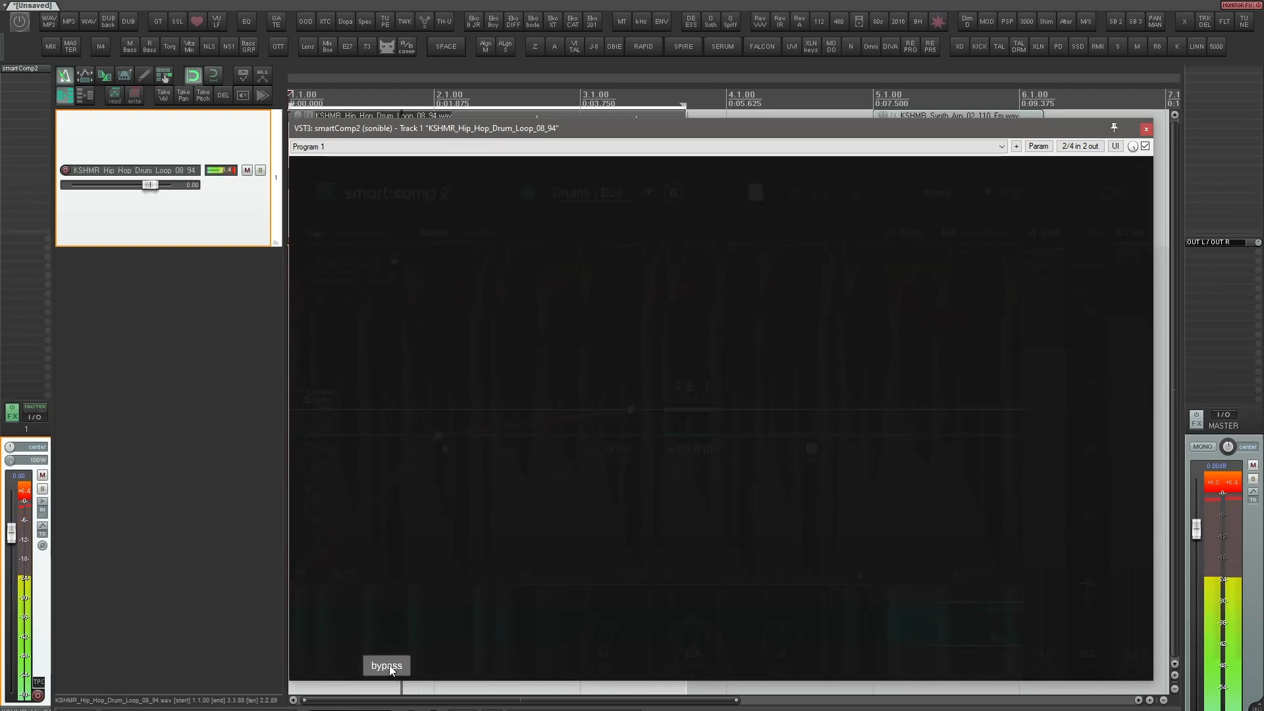
left_click(389, 666)
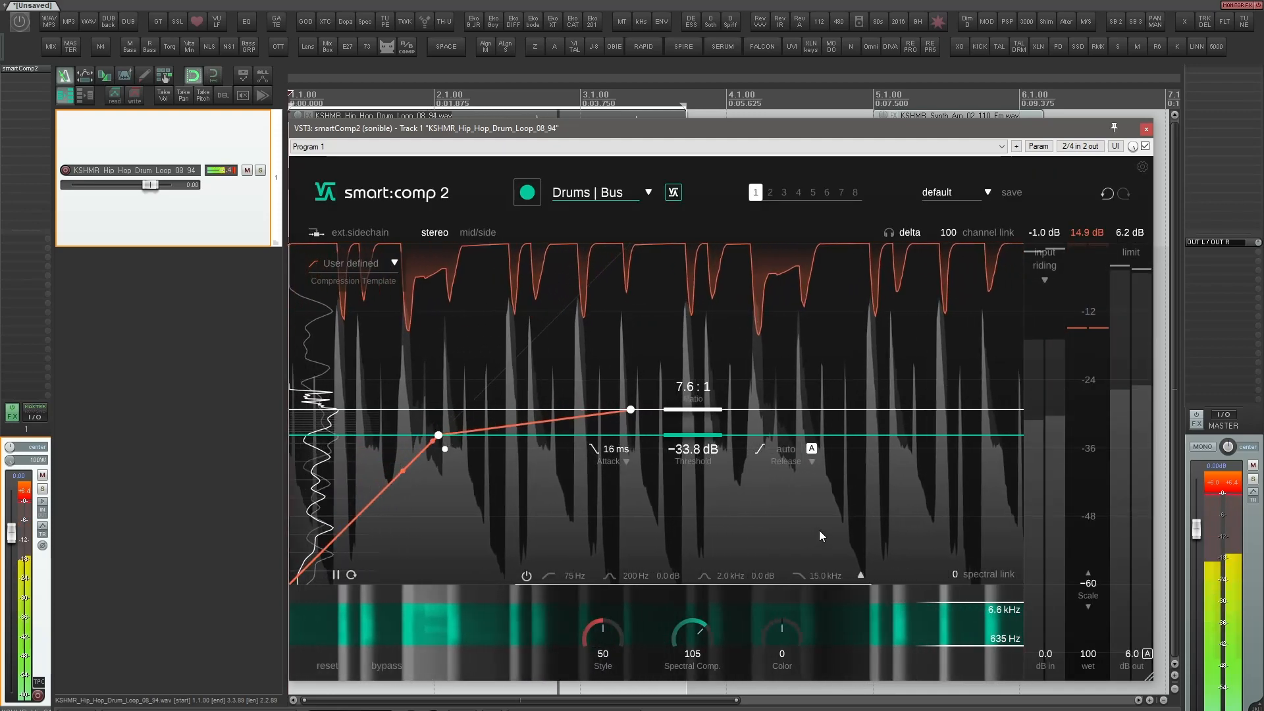
Set Spectral Comp. to 112, Style to 39, attack to 49 ms and threshold to −30.0 dB, and compare against bypass
left_click_drag(707, 636, 716, 634)
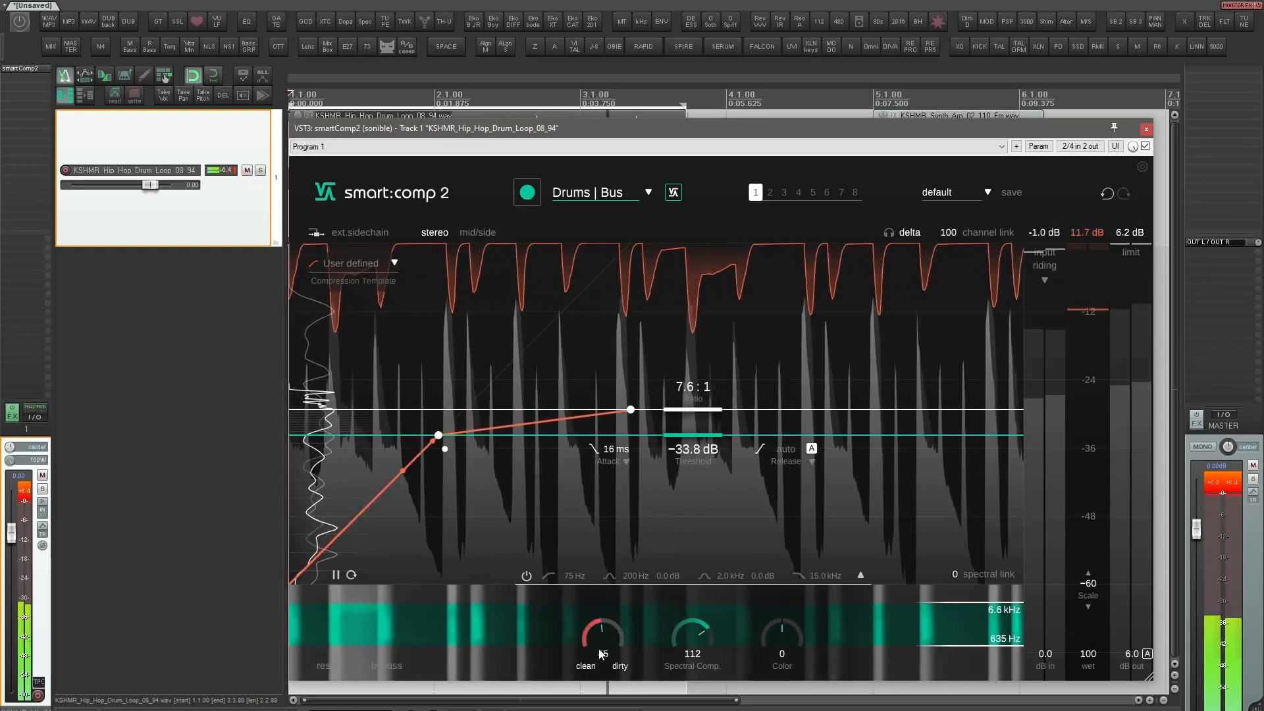
left_click_drag(601, 654, 599, 661)
mouse_move(625, 451)
left_mouse_down()
mouse_move(627, 417)
mouse_move(695, 415)
left_mouse_up()
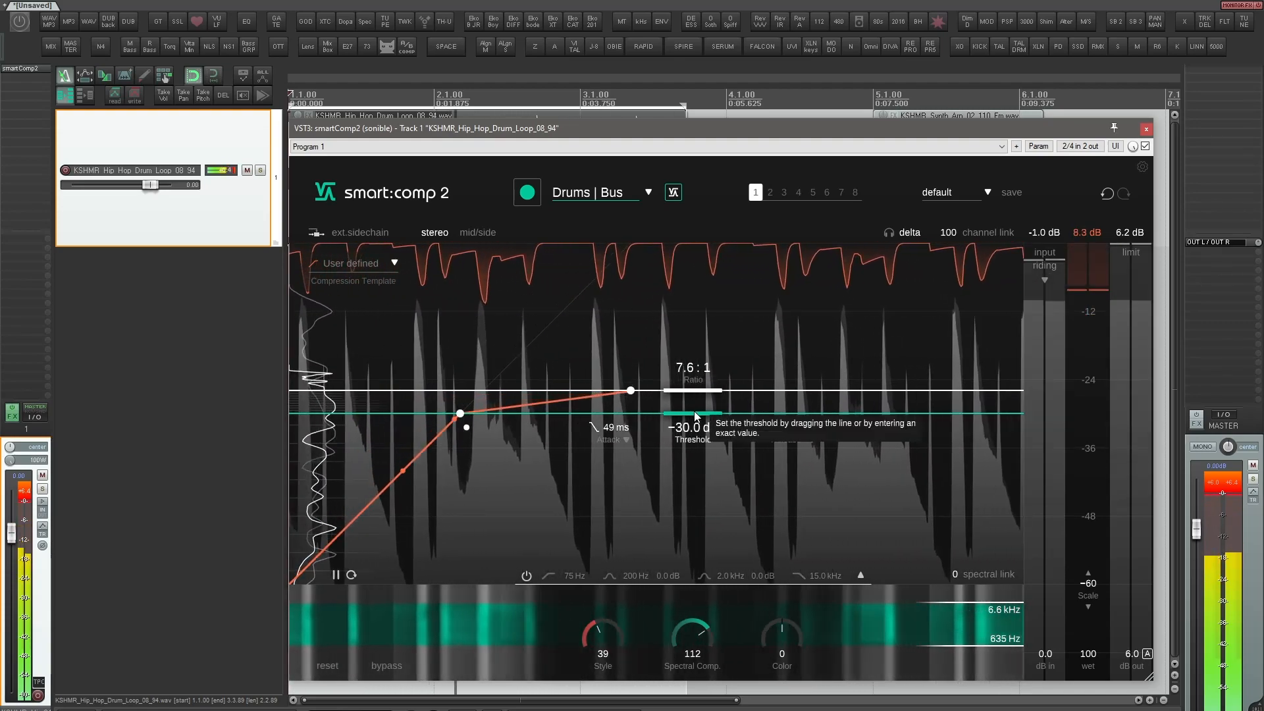
left_click(389, 665)
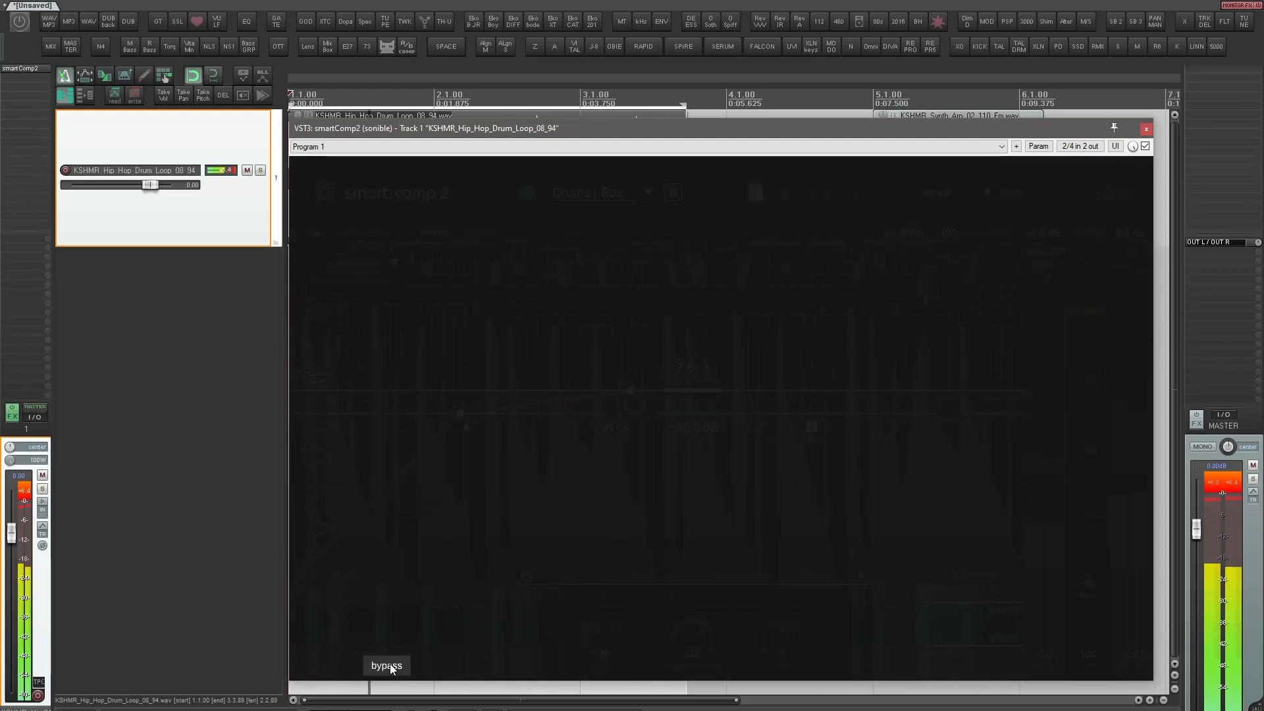
left_click(389, 665)
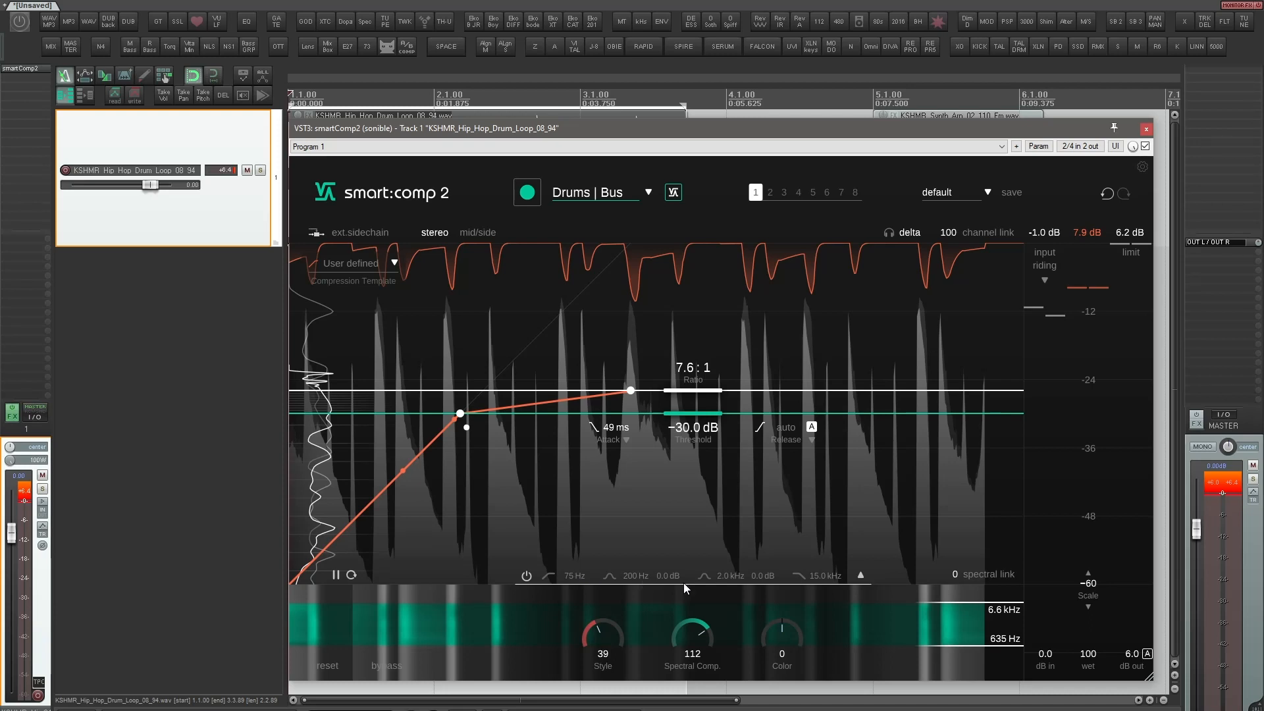
Enable the sidechain EQ with a 368 Hz low cut, a 9.2 dB boost at 2.9 kHz and an 11.6 kHz high cut
left_click(861, 577)
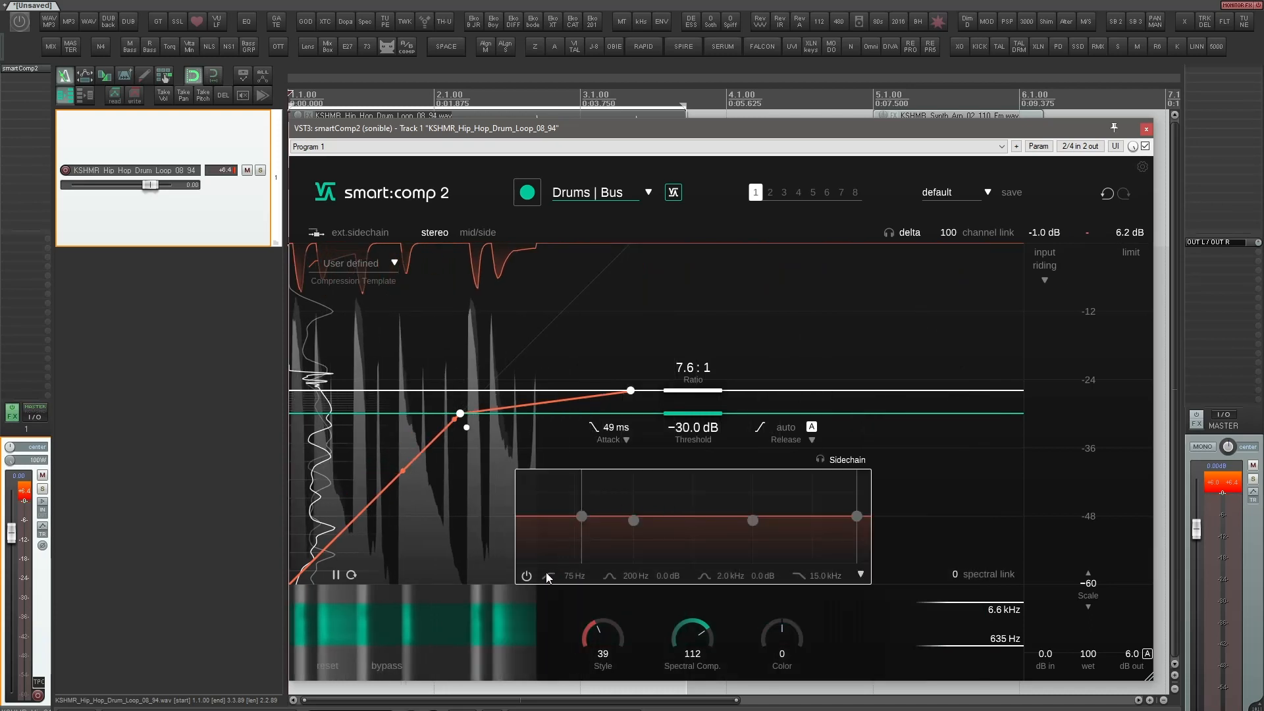
left_click_drag(580, 514, 582, 514)
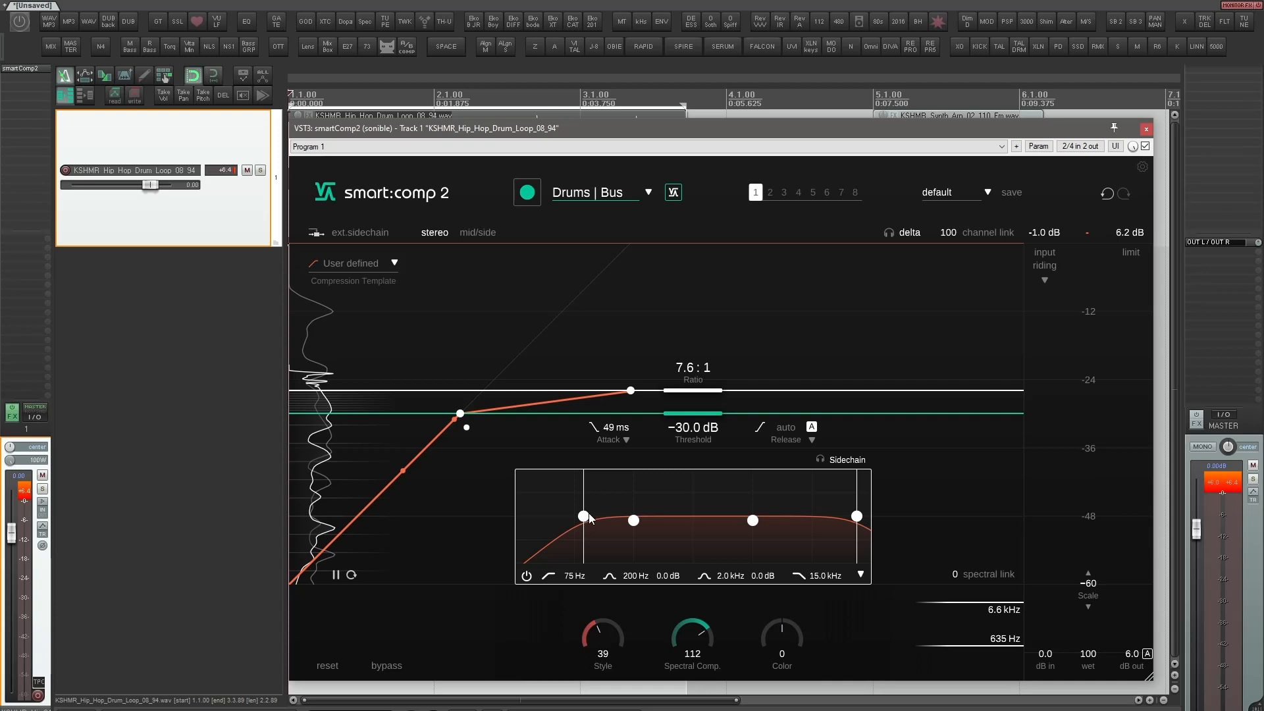
left_click_drag(587, 522, 665, 530)
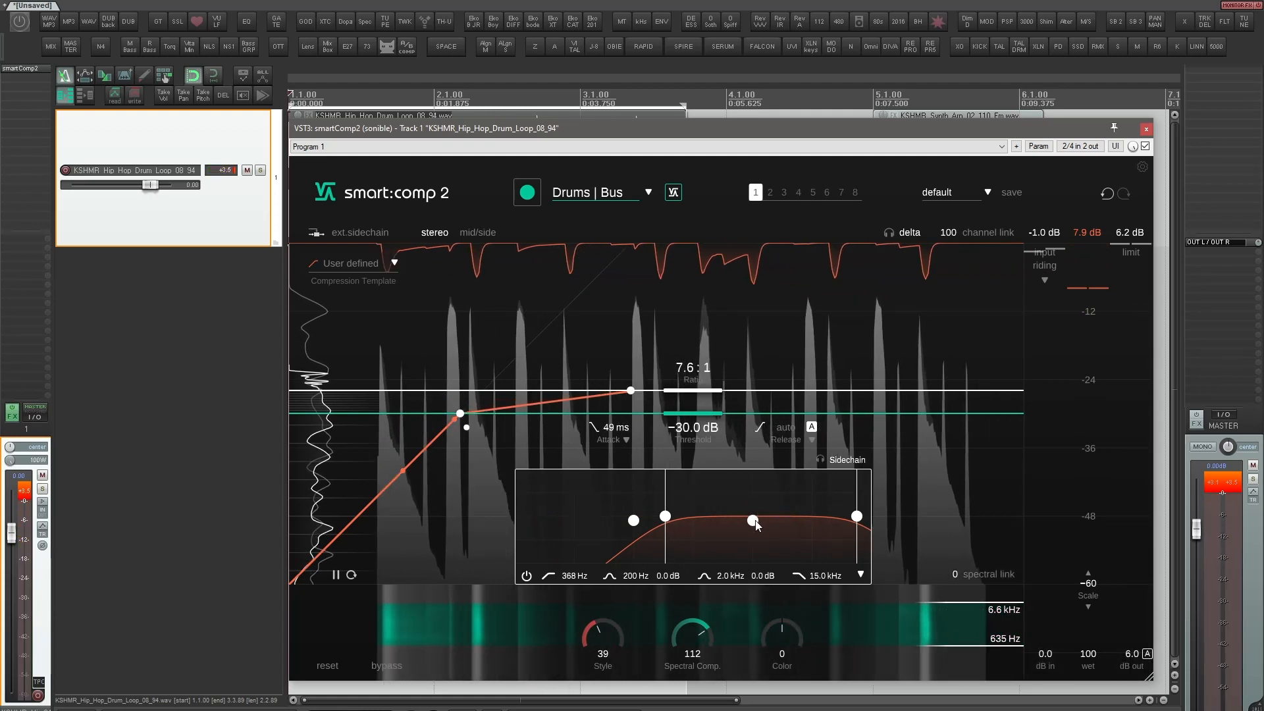
left_click_drag(753, 521, 772, 495)
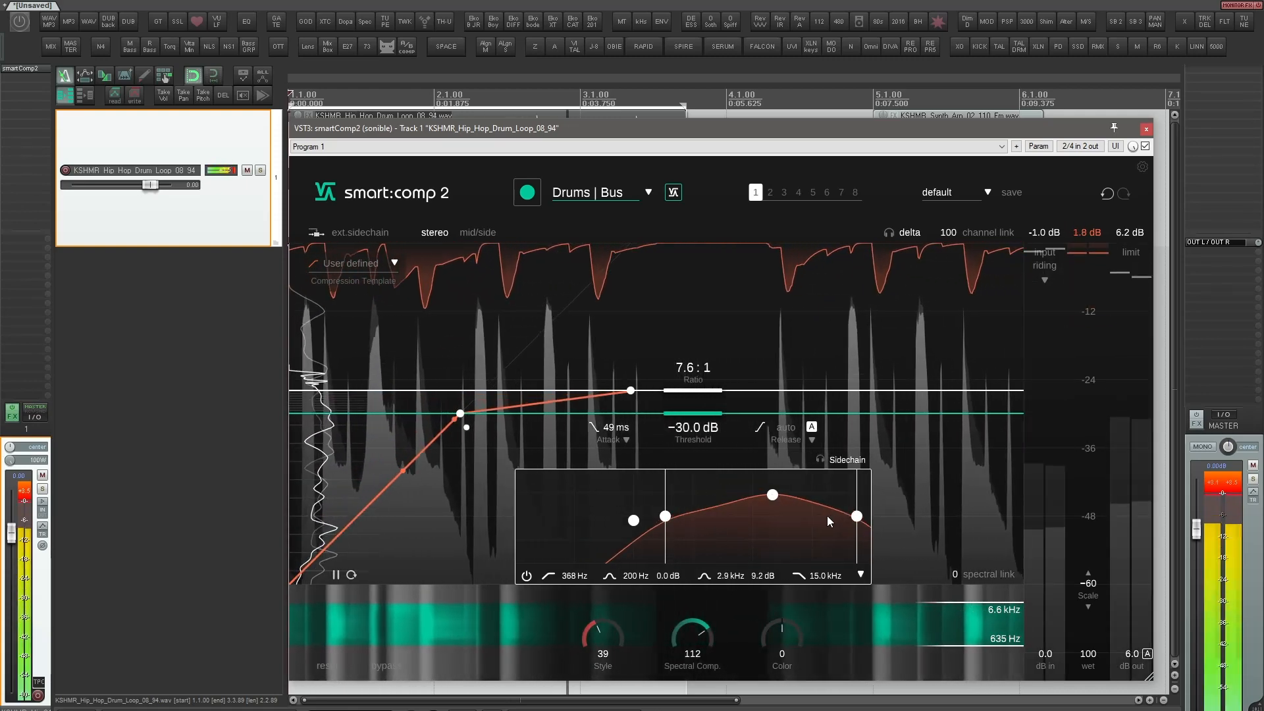
mouse_move(857, 517)
left_mouse_down()
mouse_move(816, 520)
mouse_move(843, 519)
left_mouse_up()
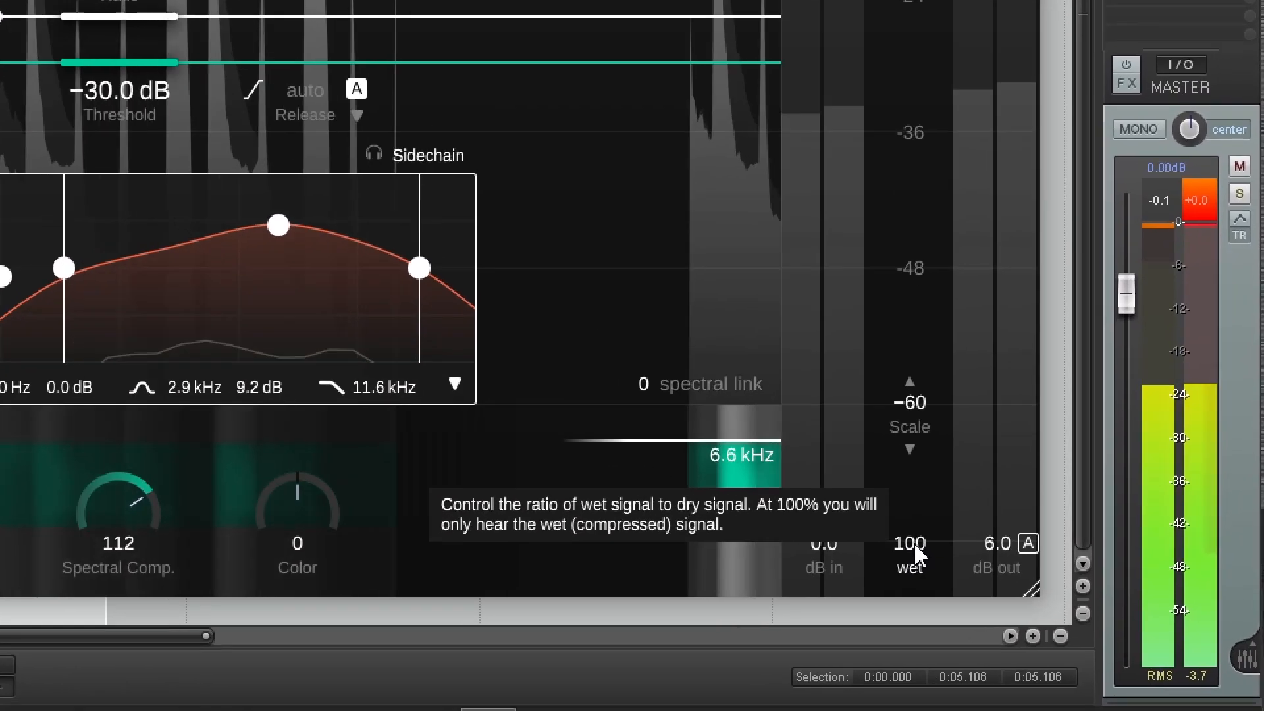
Audition lower wet amounts on the compressor and set the wet mix to 54
scroll(1090, 655, "down", 5)
scroll(914, 543, "down", 12)
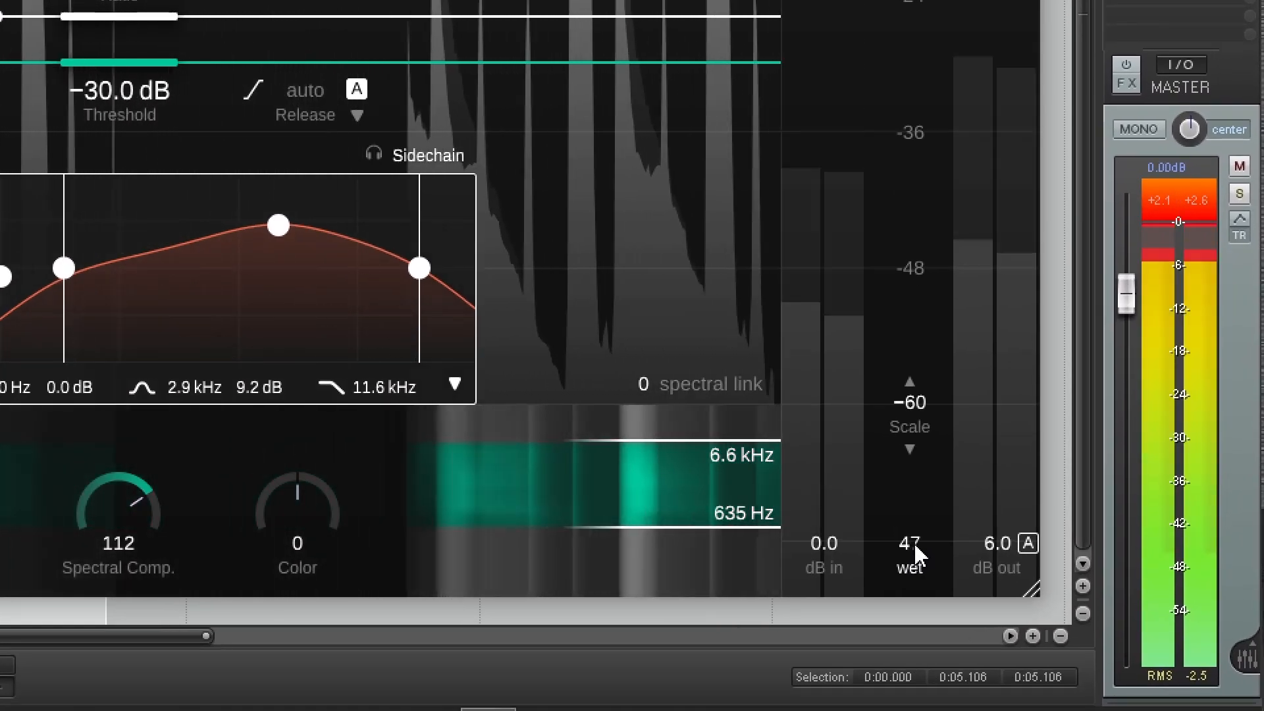
scroll(914, 542, "down", 10)
scroll(914, 543, "up", 10)
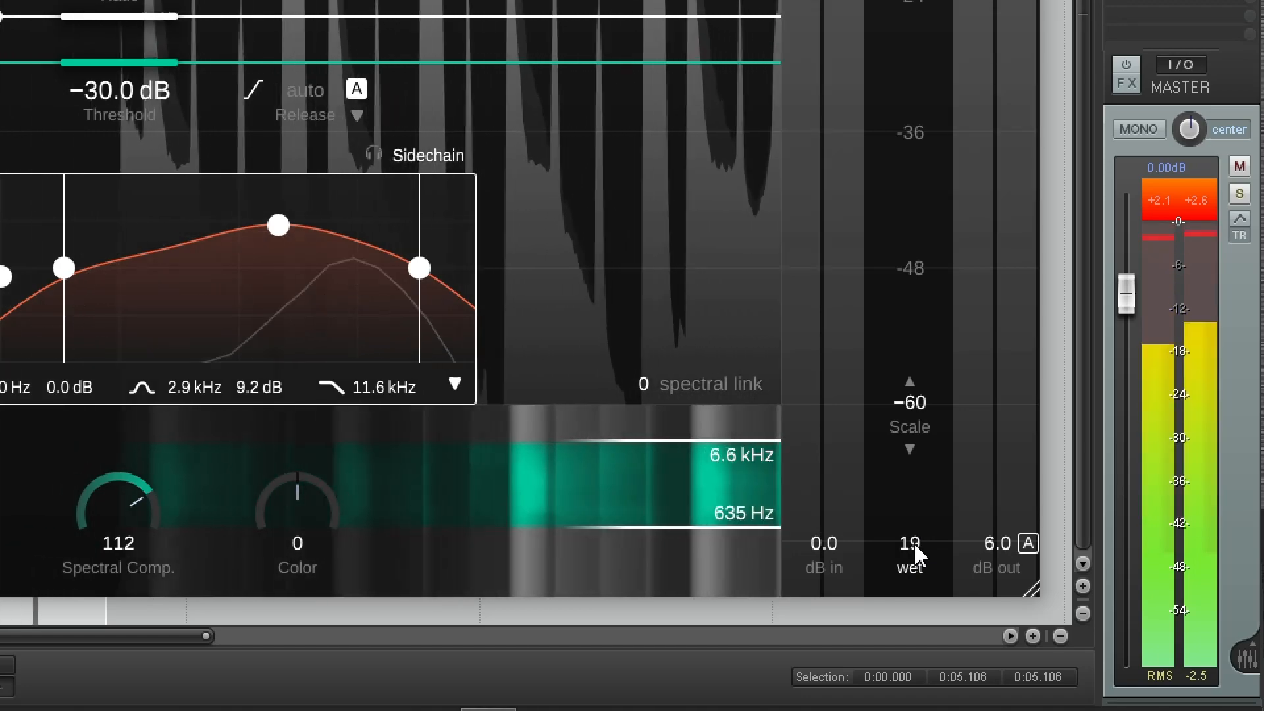
scroll(914, 542, "up", 6)
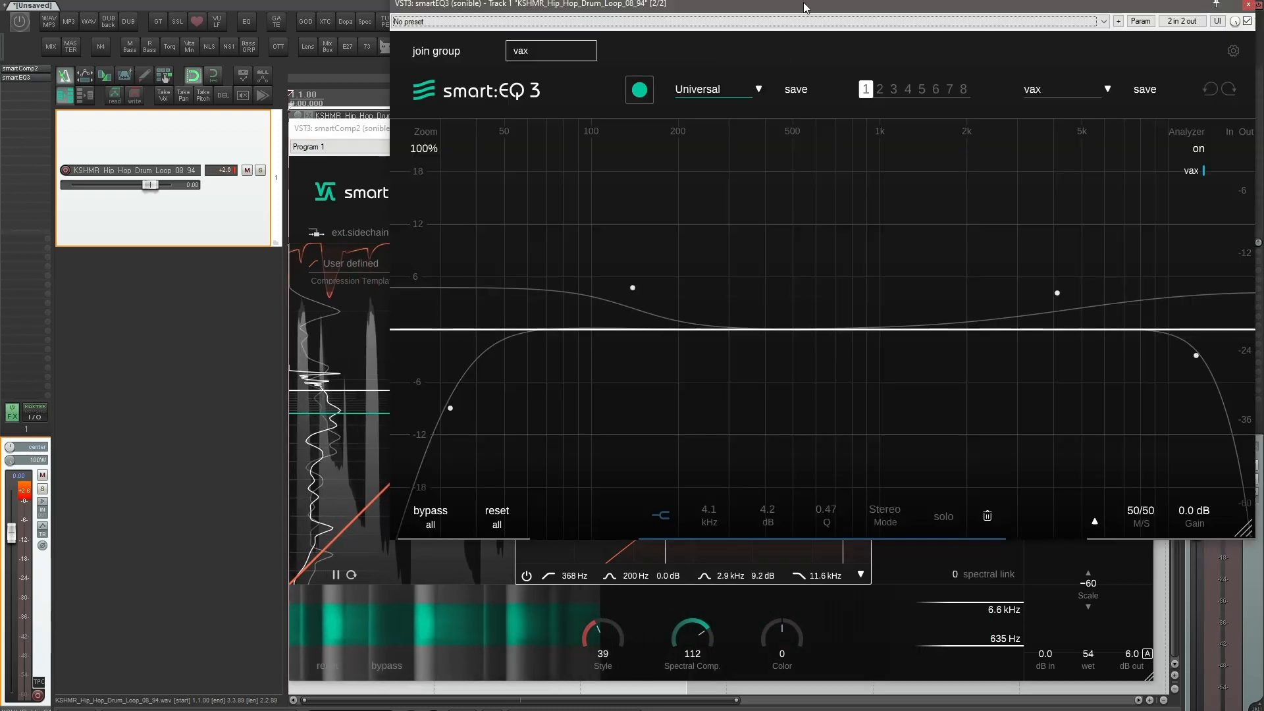
Move the smart:EQ 3 window clear and close it to return to smart:comp 2
left_click_drag(803, 4, 758, 30)
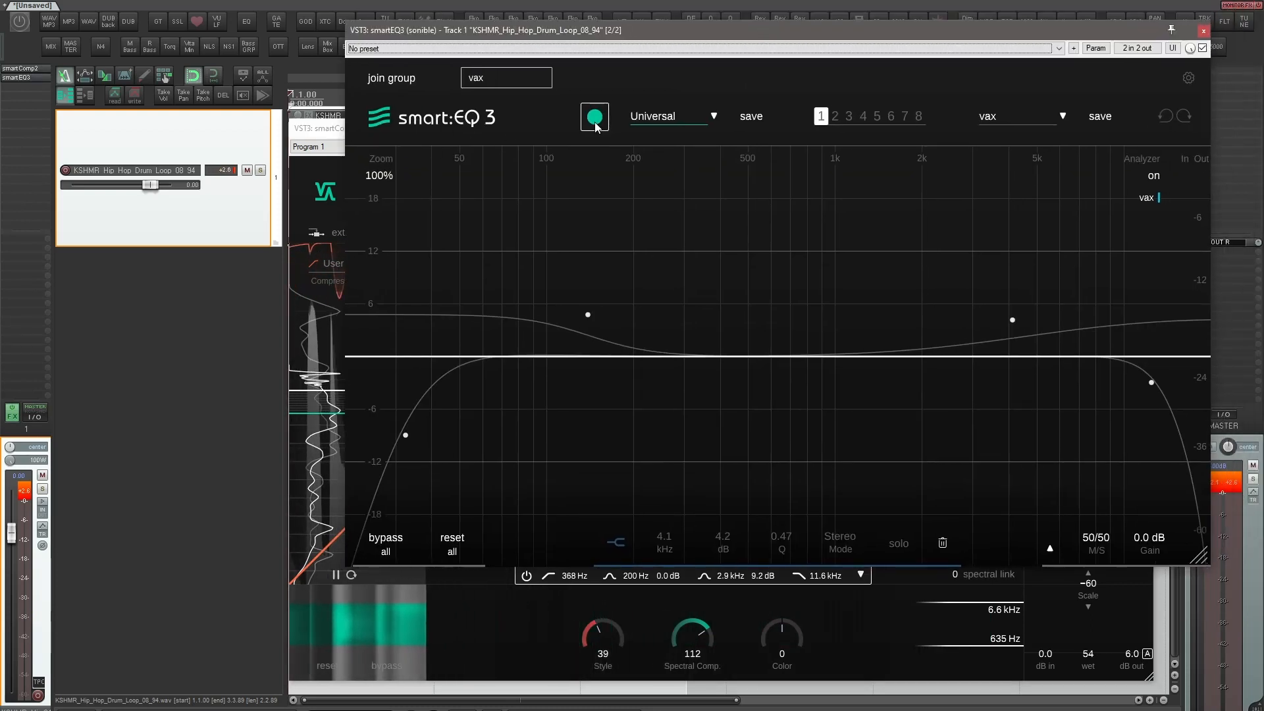
left_click(1205, 31)
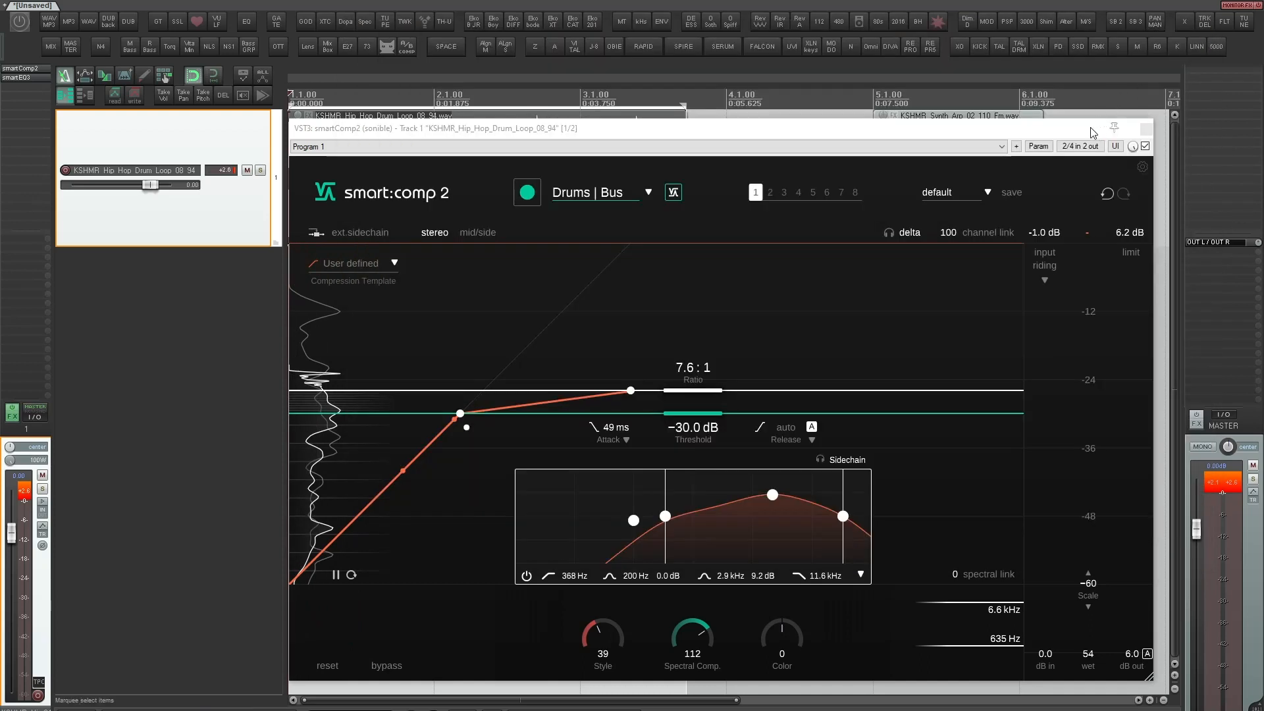
left_click_drag(1092, 133, 1098, 131)
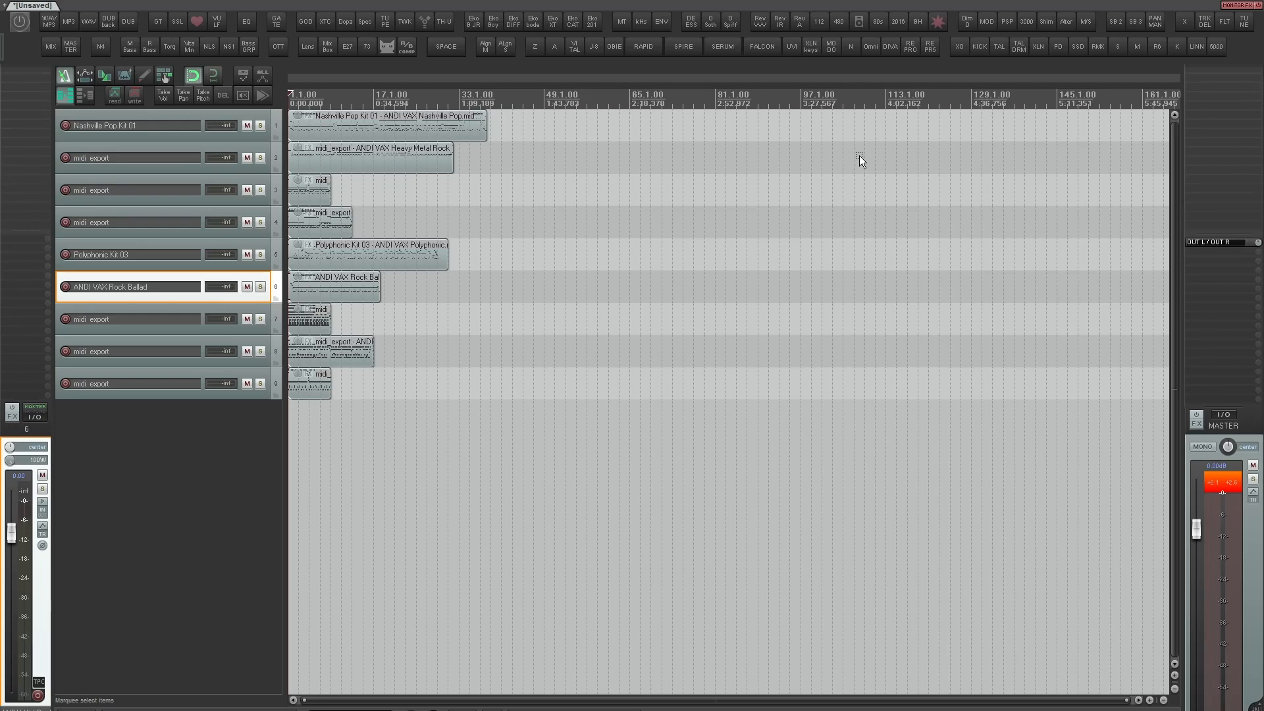
Add TAL-Drum on a new track and load the ANDI VAX Nashville Pop kit
left_click(1022, 48)
left_click_drag(595, 68, 623, 62)
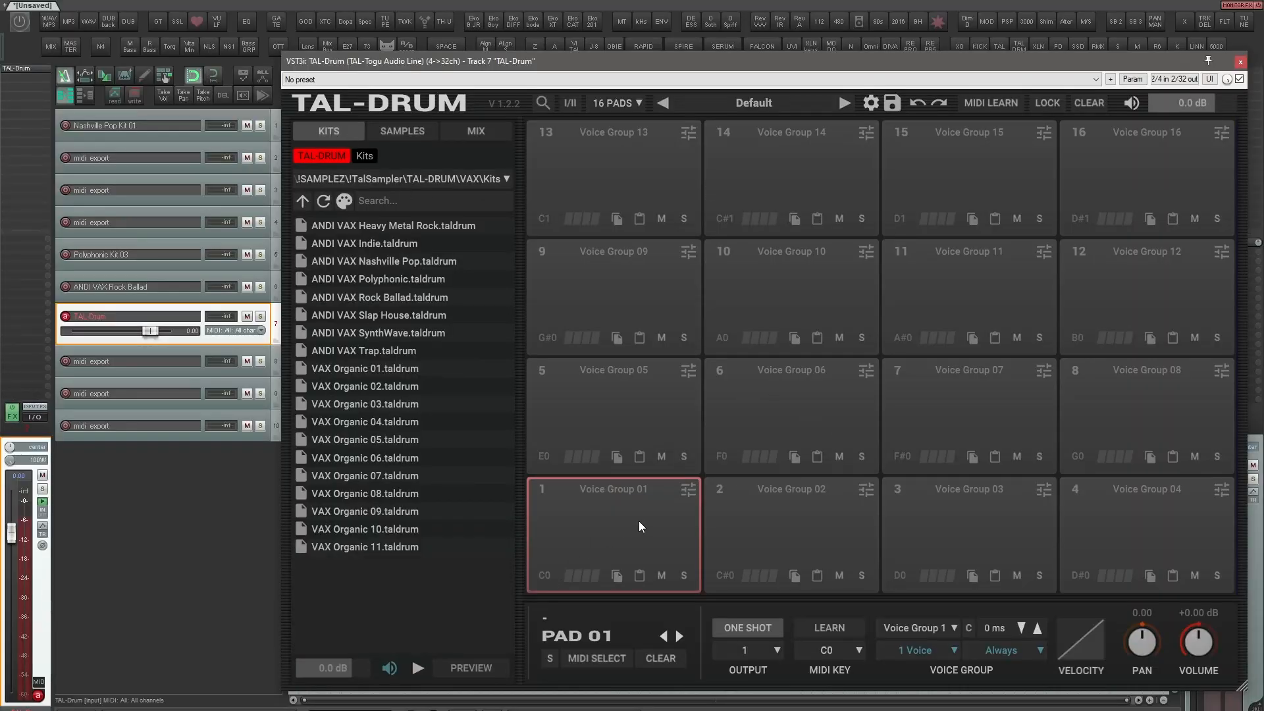
double_click(393, 261)
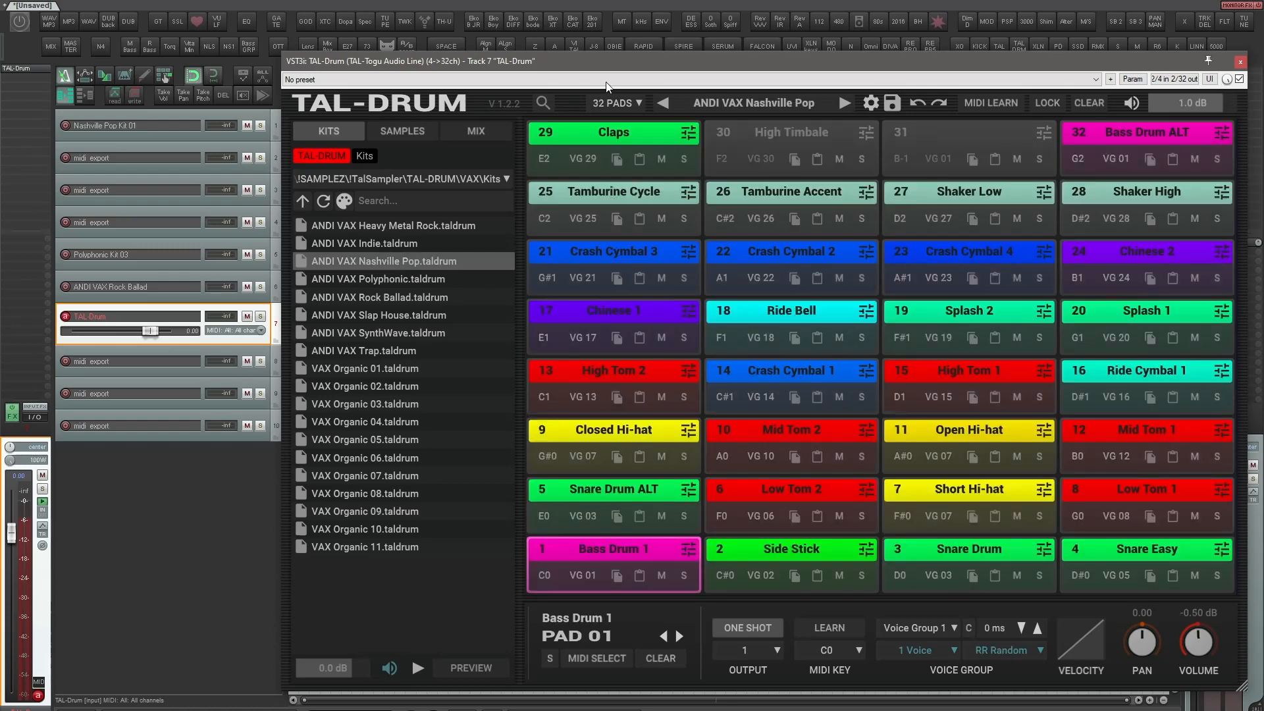
Place the Nashville Pop Kit 01 MIDI clip on the TAL-Drum track, play it, and bring the full TAL-Drum window back into view
left_click_drag(583, 67, 896, 95)
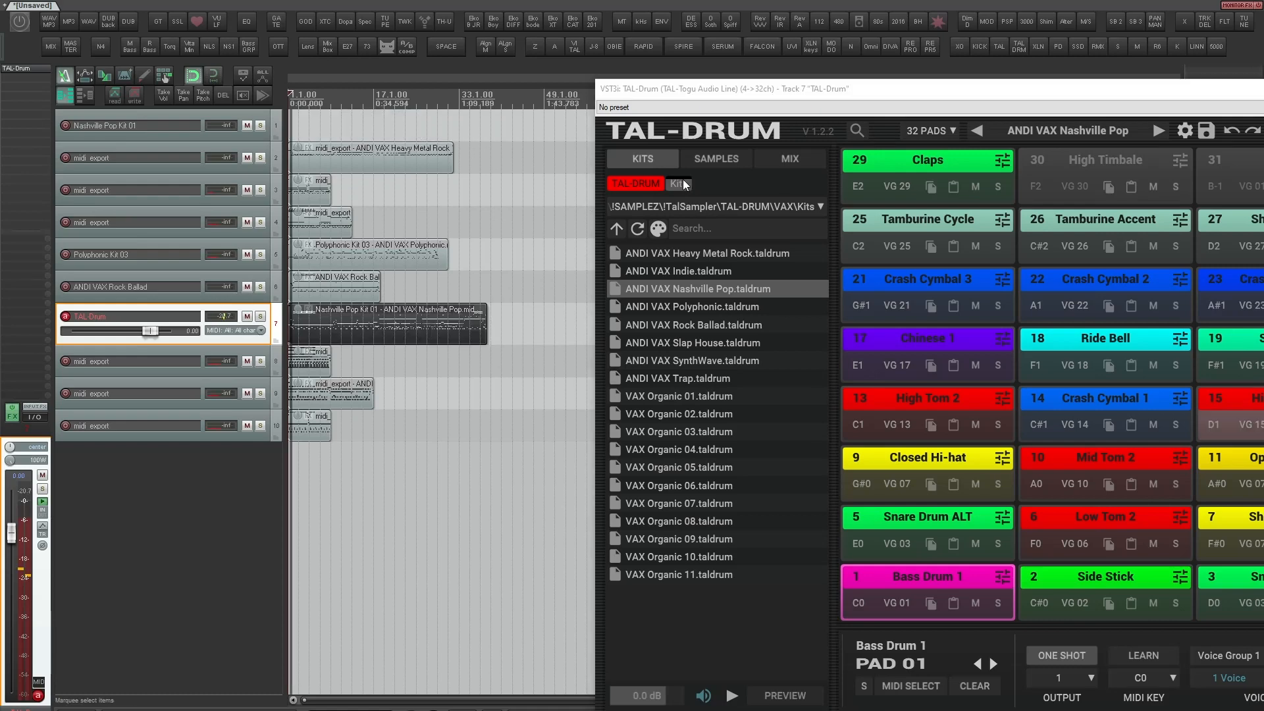
left_click_drag(784, 91, 476, 38)
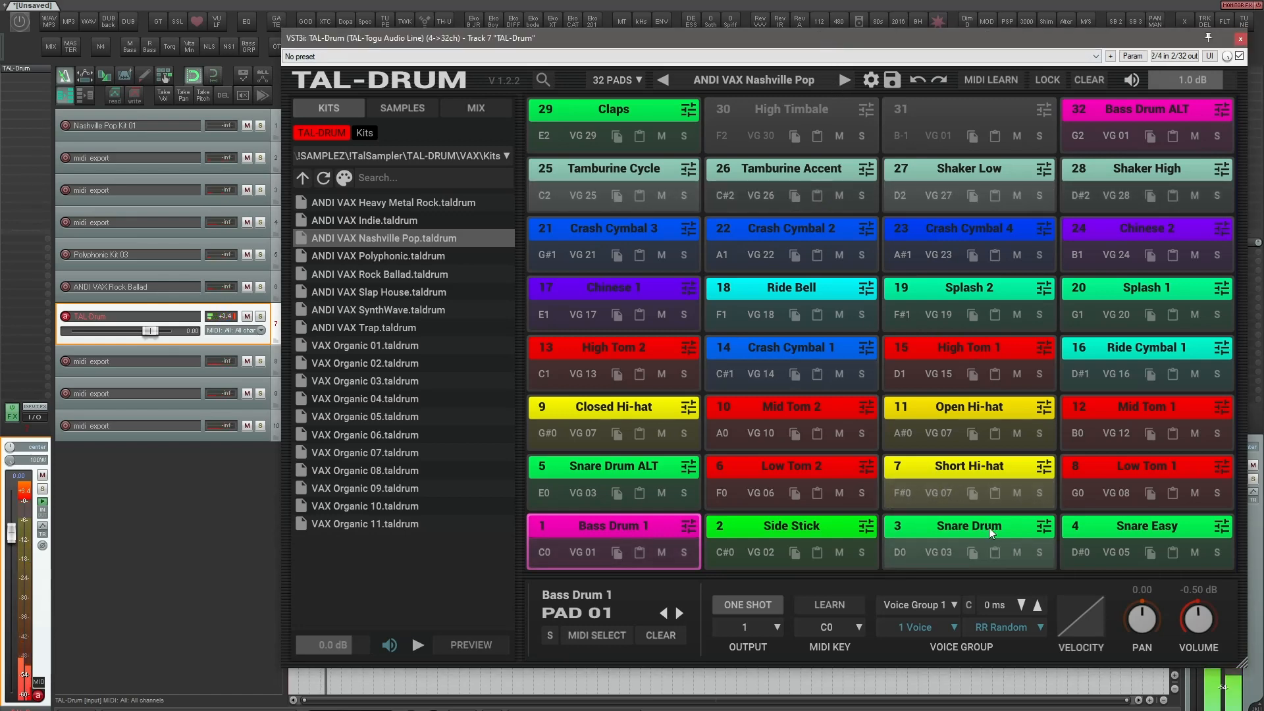
Inspect the Snare Drum pad's sample layers and settings, and return to the pad overview
left_click(1042, 525)
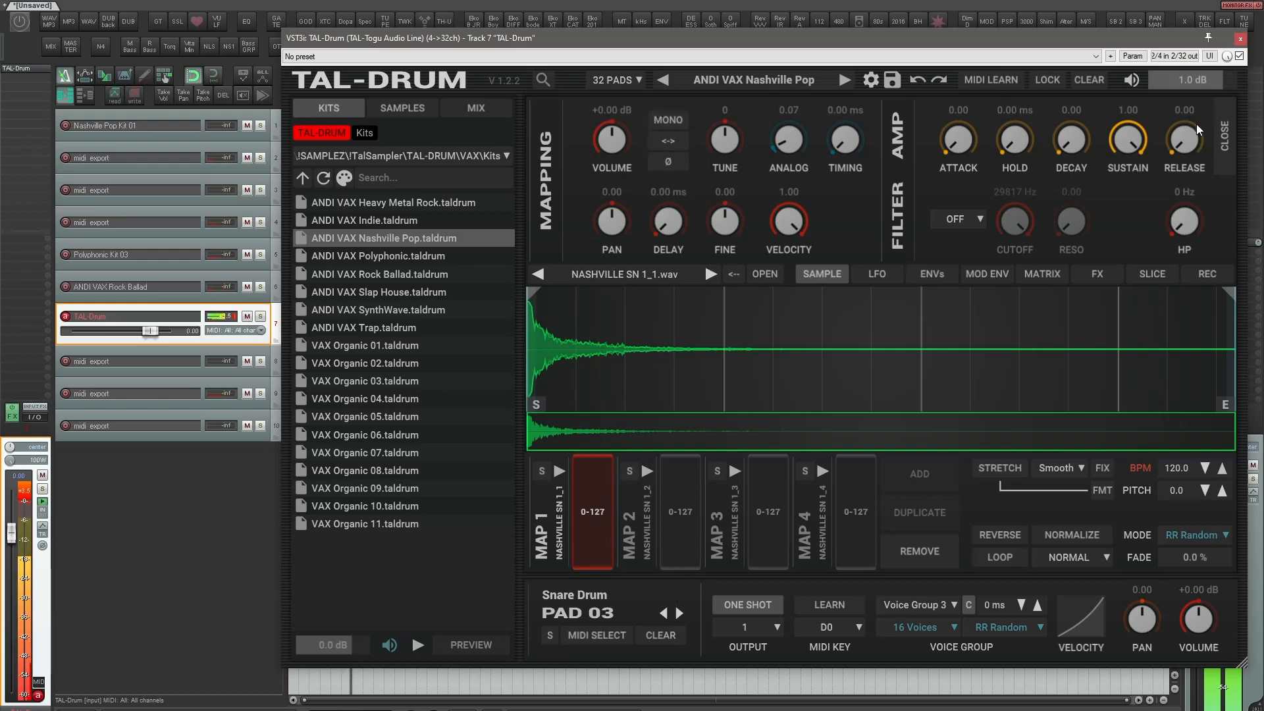
left_click(1224, 140)
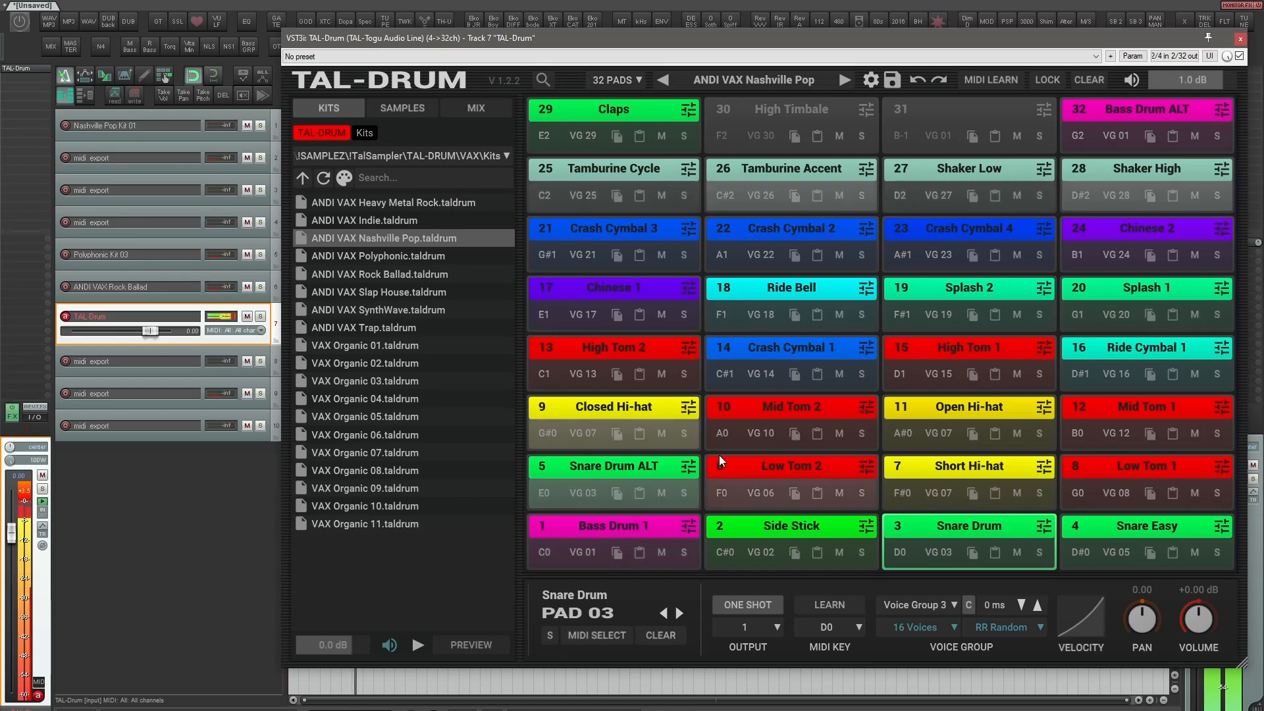
Adjust the tuning of all four sample layers on the Snare Drum ALT pad, and return to the pad overview
left_click(688, 467)
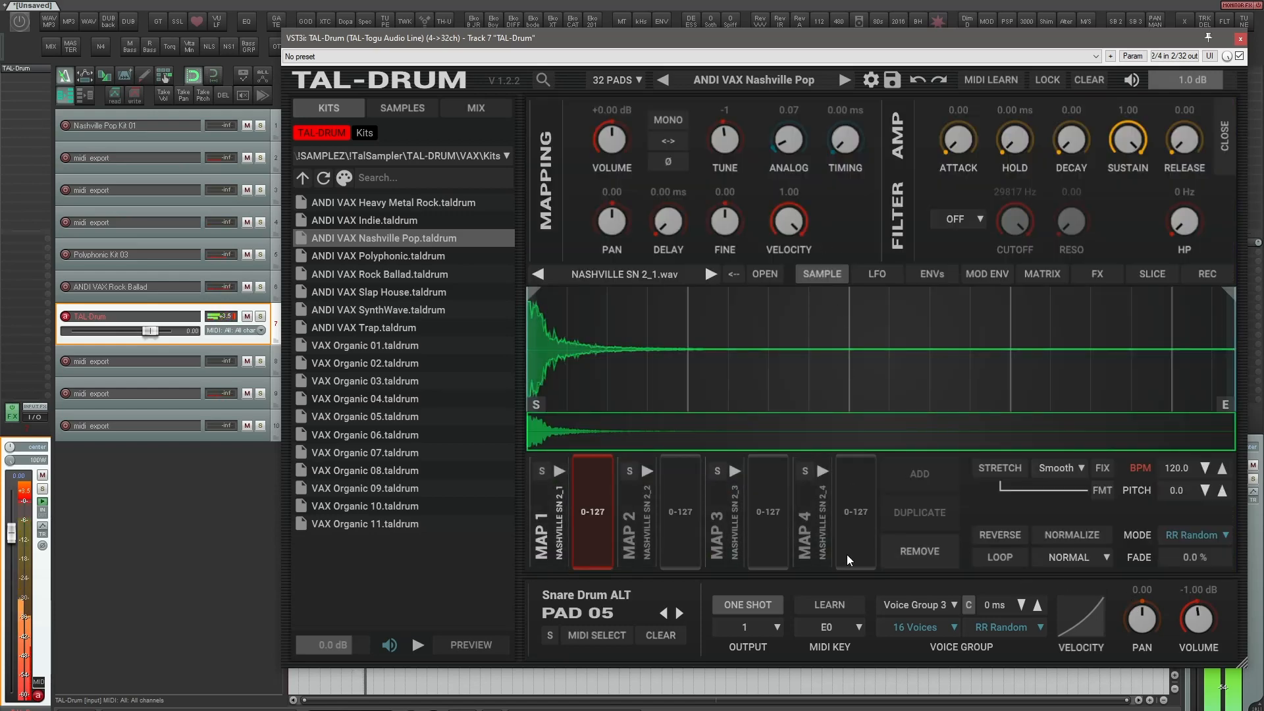
left_click_drag(847, 555, 595, 527)
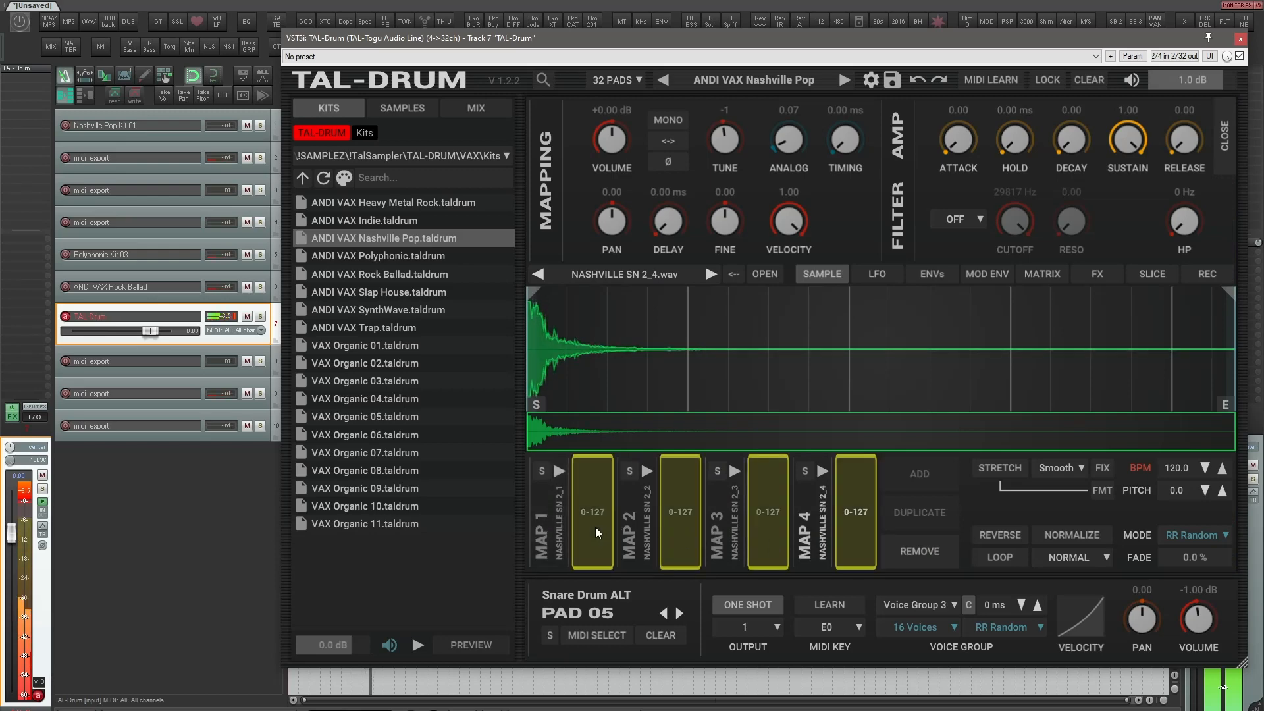
mouse_move(725, 141)
left_mouse_down()
mouse_move(725, 86)
mouse_move(722, 216)
mouse_move(712, 140)
left_mouse_up()
left_click(1226, 138)
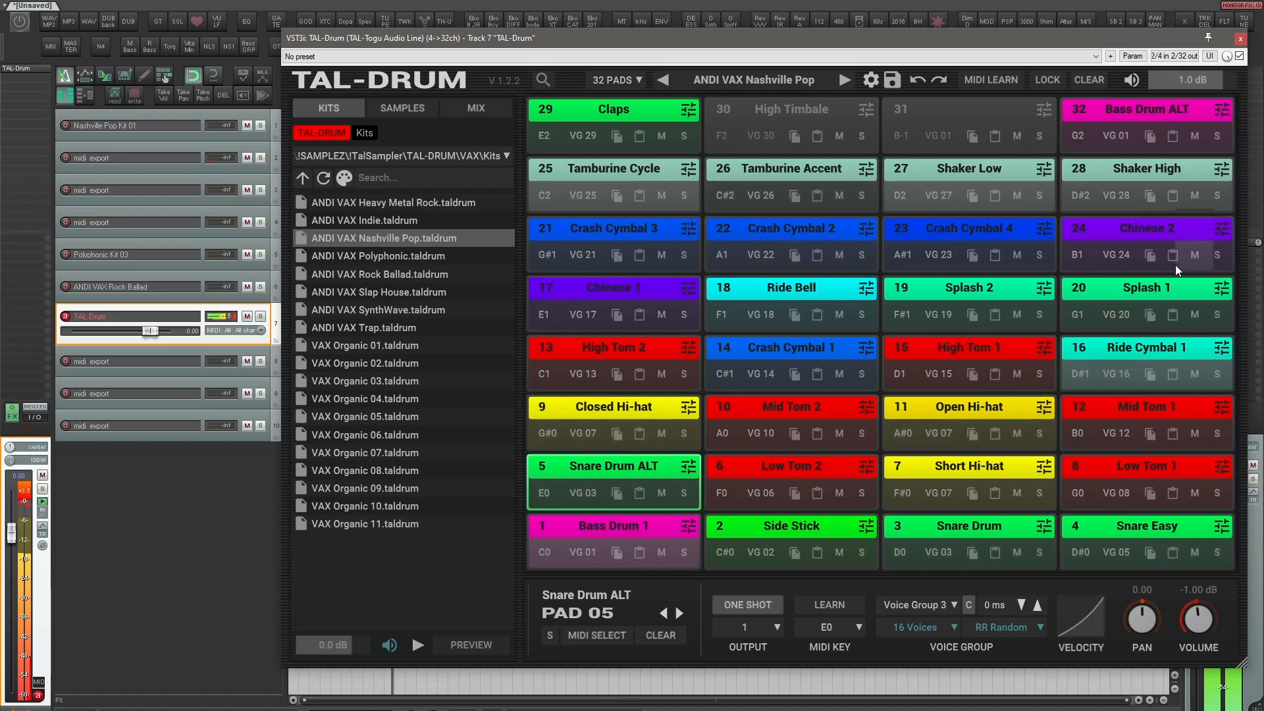
Select all four sample layers of the Snare Drum pad, adjust their tuning together, and return to the pad overview
left_click(1043, 526)
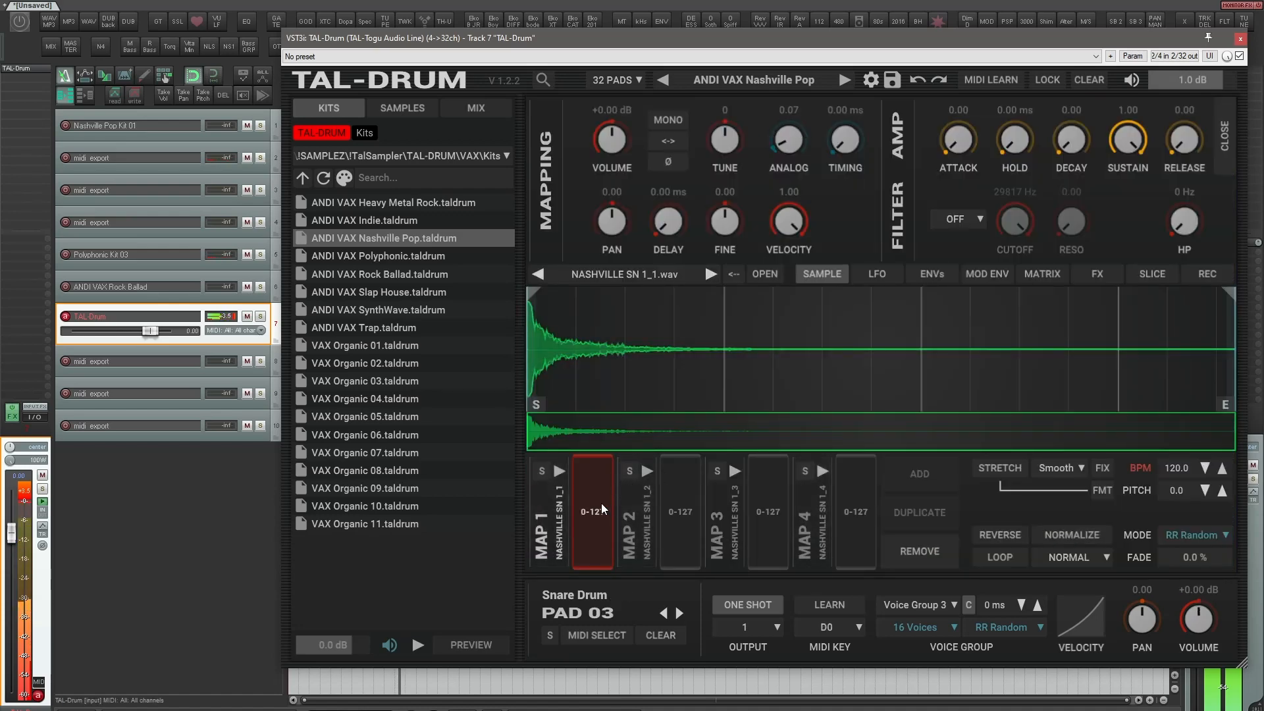
left_click(690, 505, "ctrl")
left_click(779, 521, "ctrl")
left_click(849, 527, "ctrl")
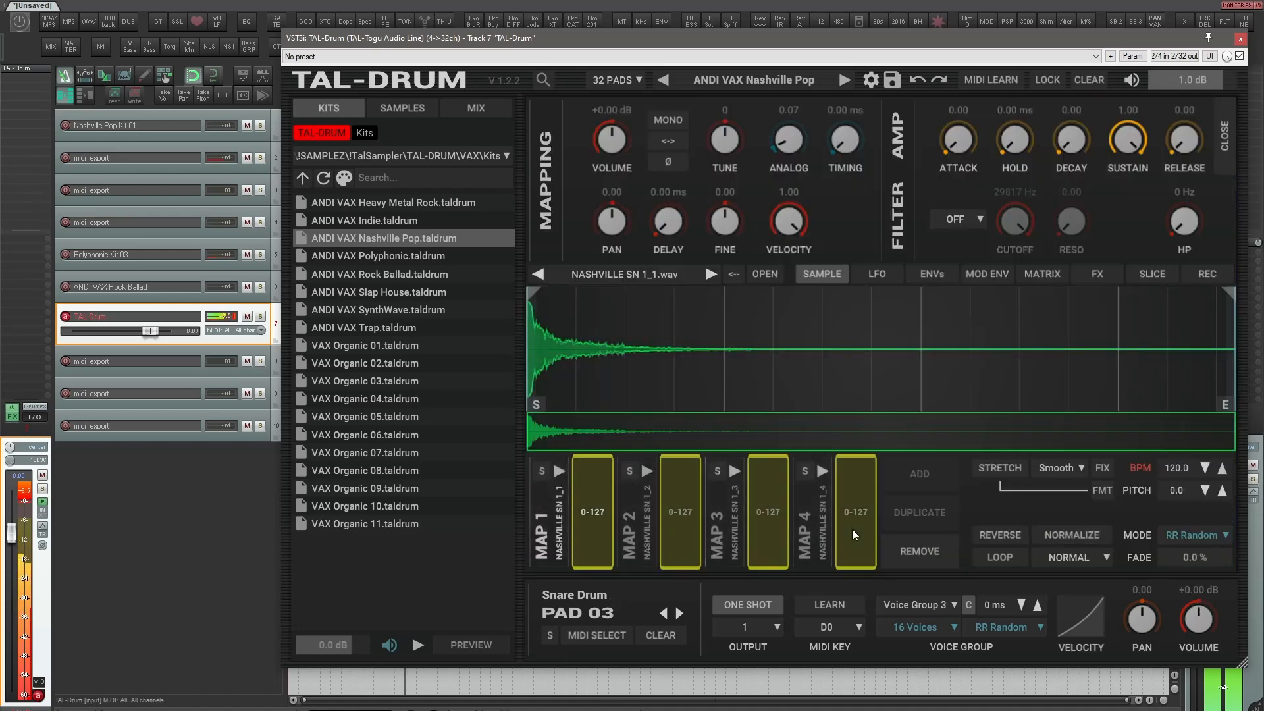
mouse_move(726, 139)
left_mouse_down()
mouse_move(728, 109)
mouse_move(735, 199)
mouse_move(734, 133)
left_mouse_up()
left_click(1216, 144)
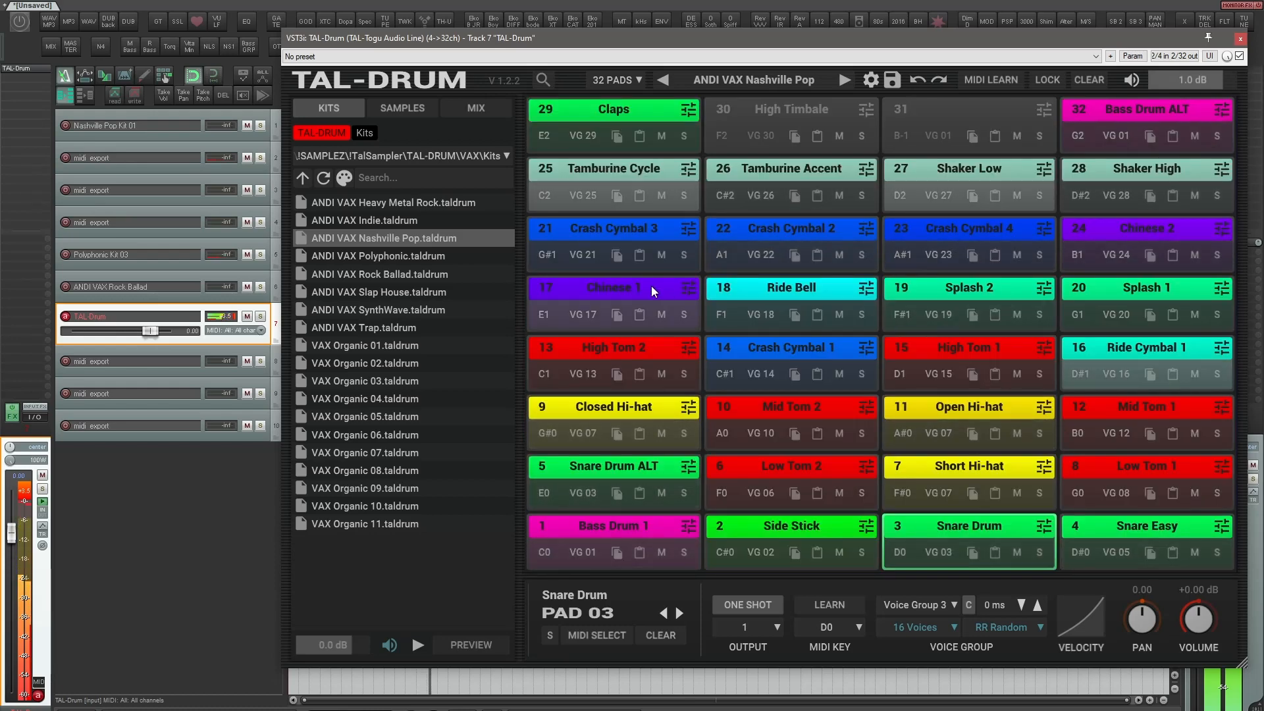
Load the ANDI VAX Polyphonic kit and play the Polyphonic Kit 03 clip on the TAL-Drum track at 122 BPM
left_click(402, 259)
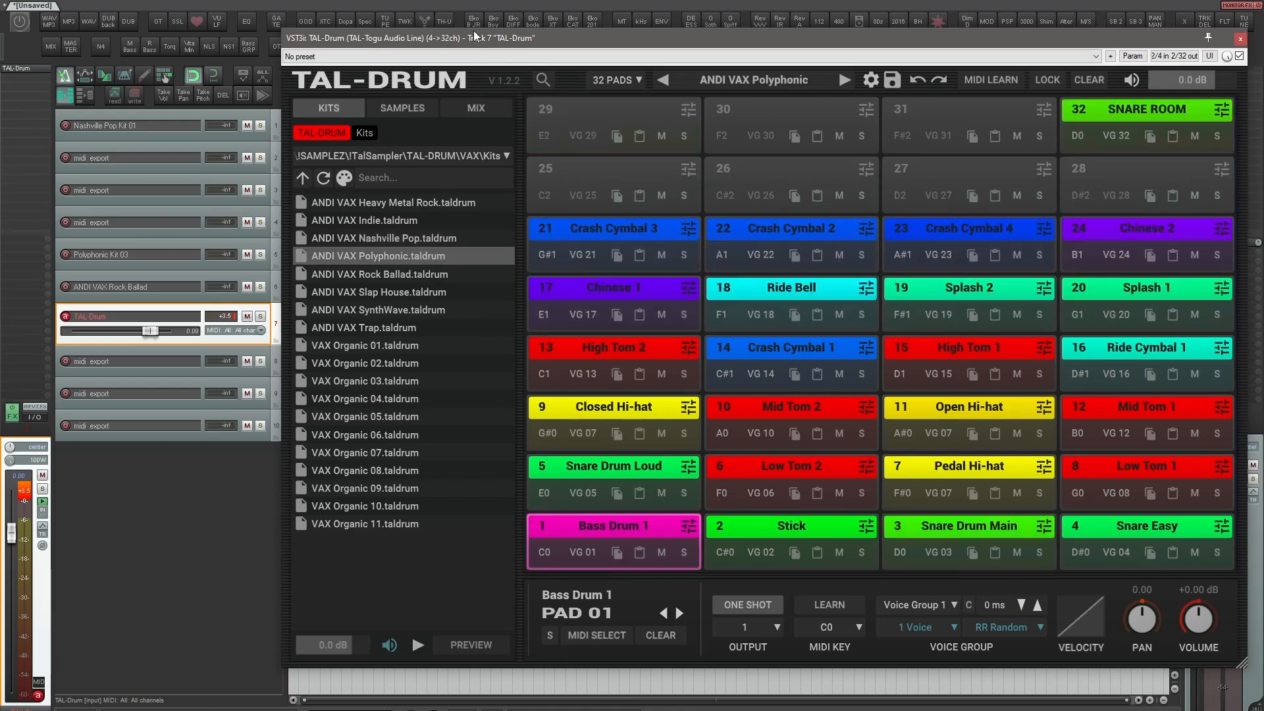
left_click_drag(585, 42, 690, 54)
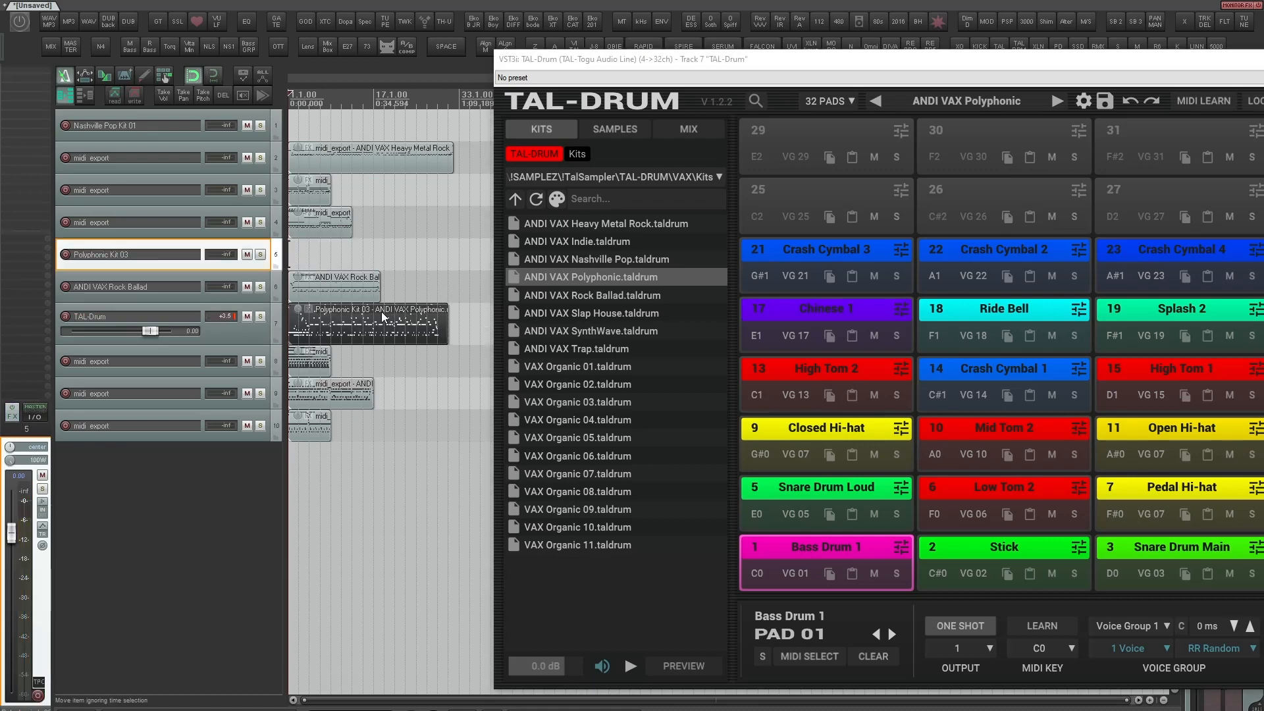
key("space")
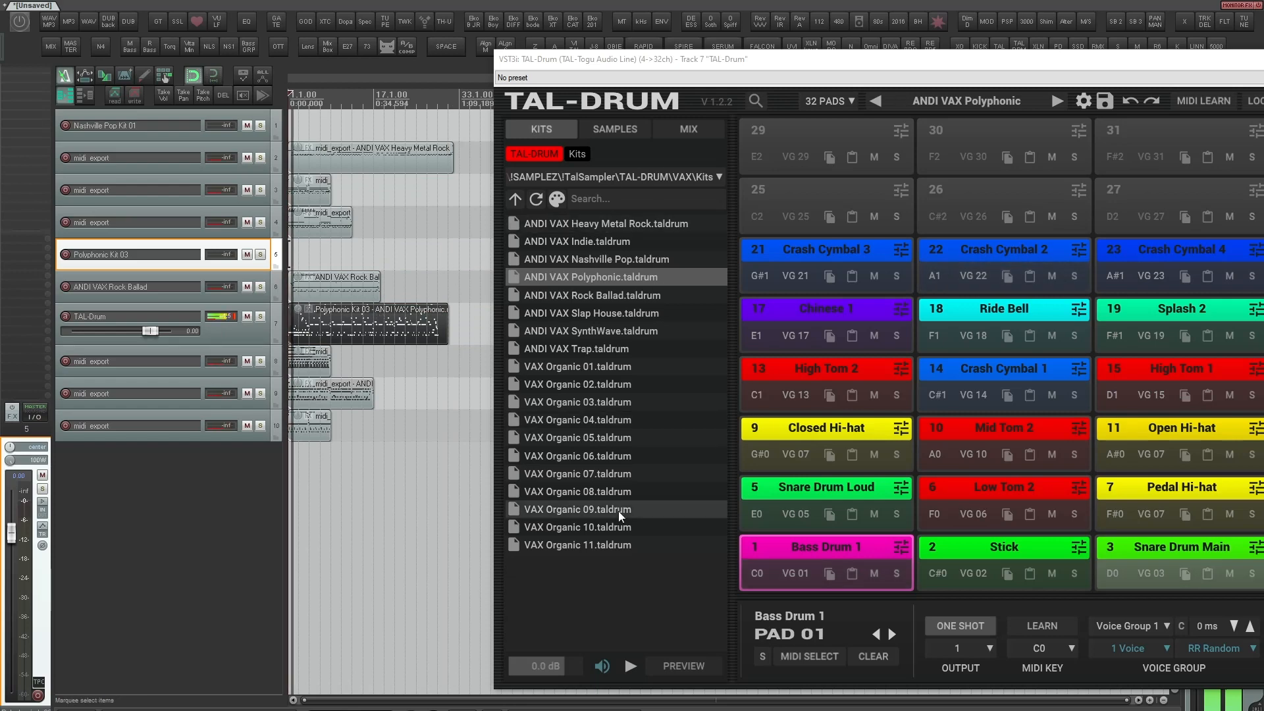
left_click(473, 710)
type("122")
key("Return")
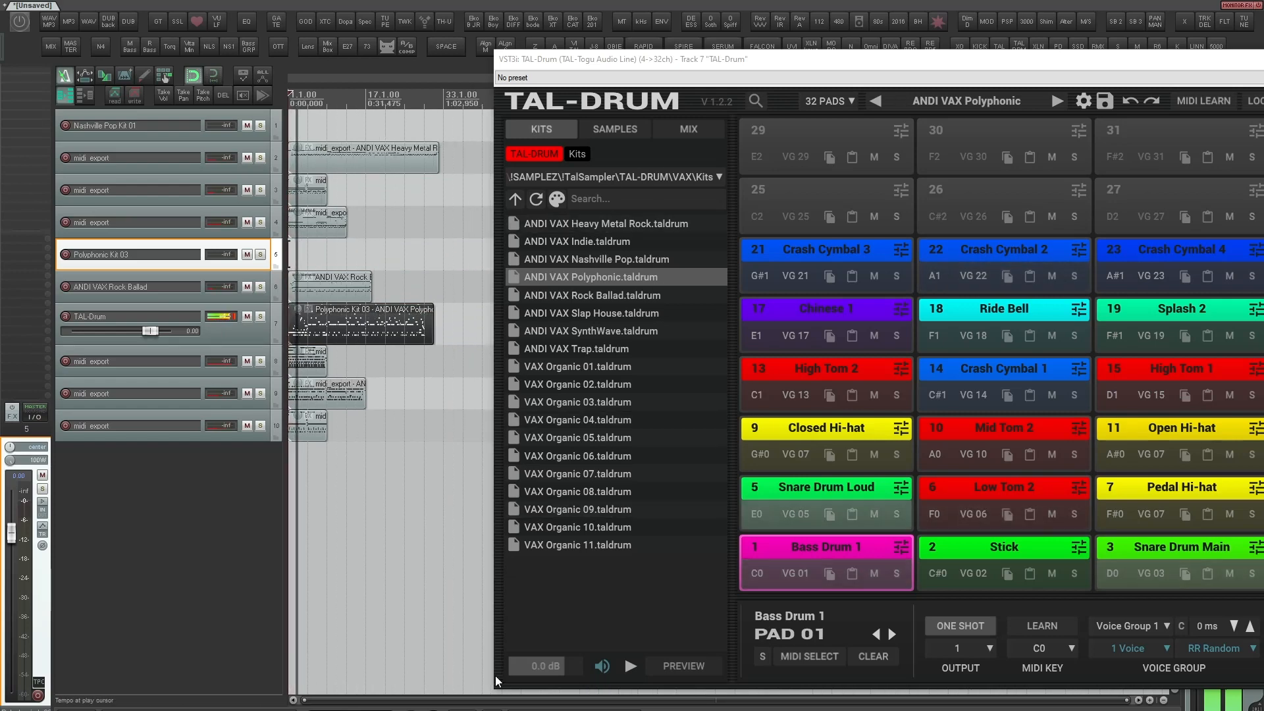
Bring the full TAL-Drum window back into view and try the tuning of the Bass Drum 1 sample during playback
left_click_drag(759, 64, 491, 63)
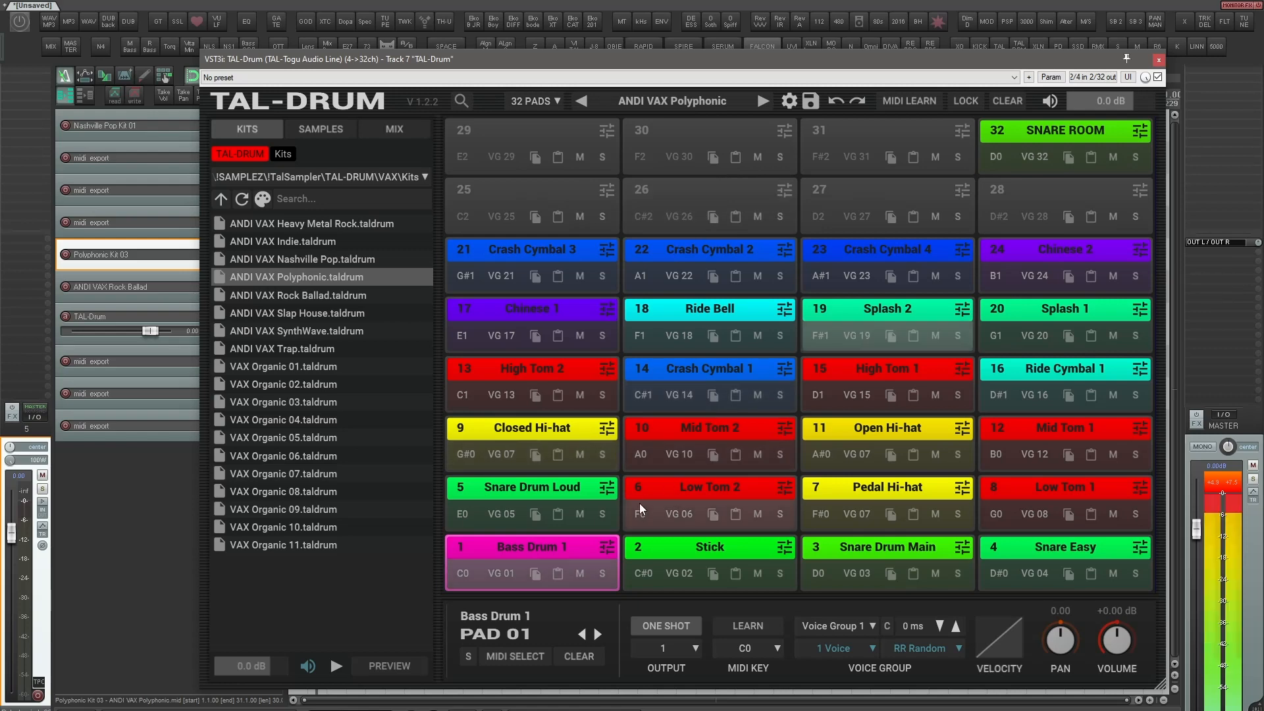
left_click(606, 547)
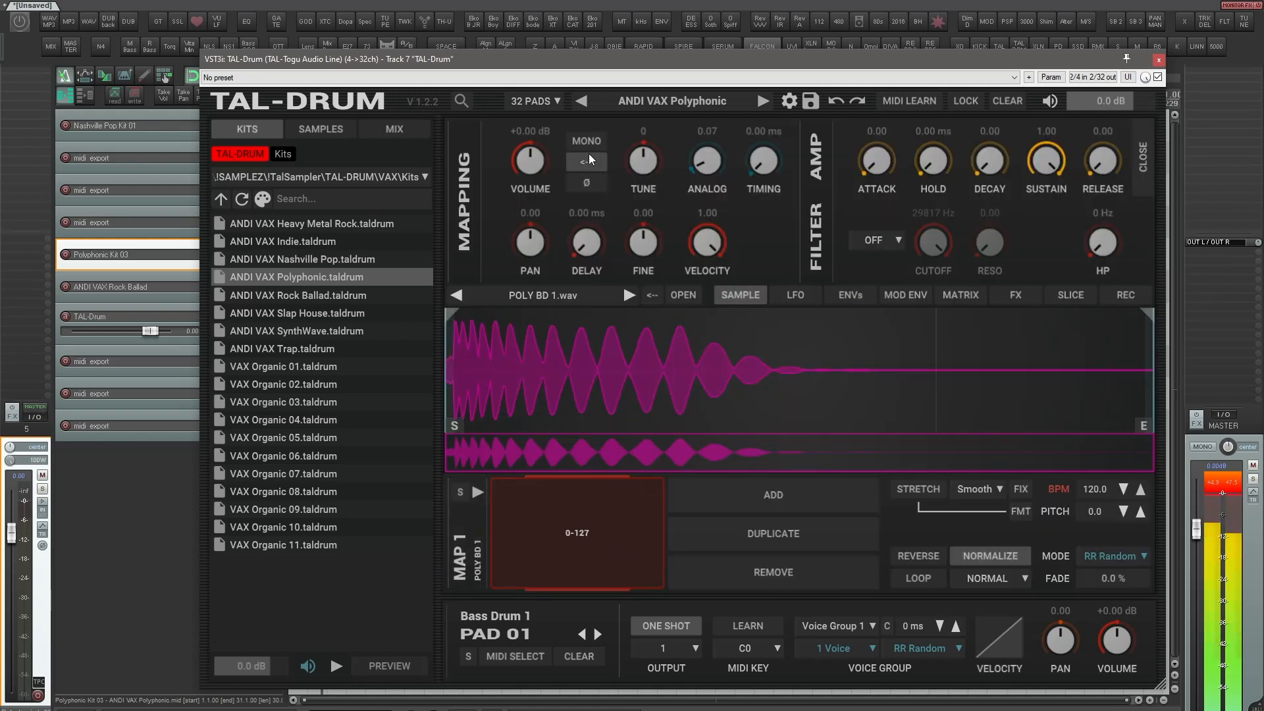
mouse_move(647, 166)
left_mouse_down()
mouse_move(647, 214)
mouse_move(645, 83)
mouse_move(651, 157)
left_mouse_up()
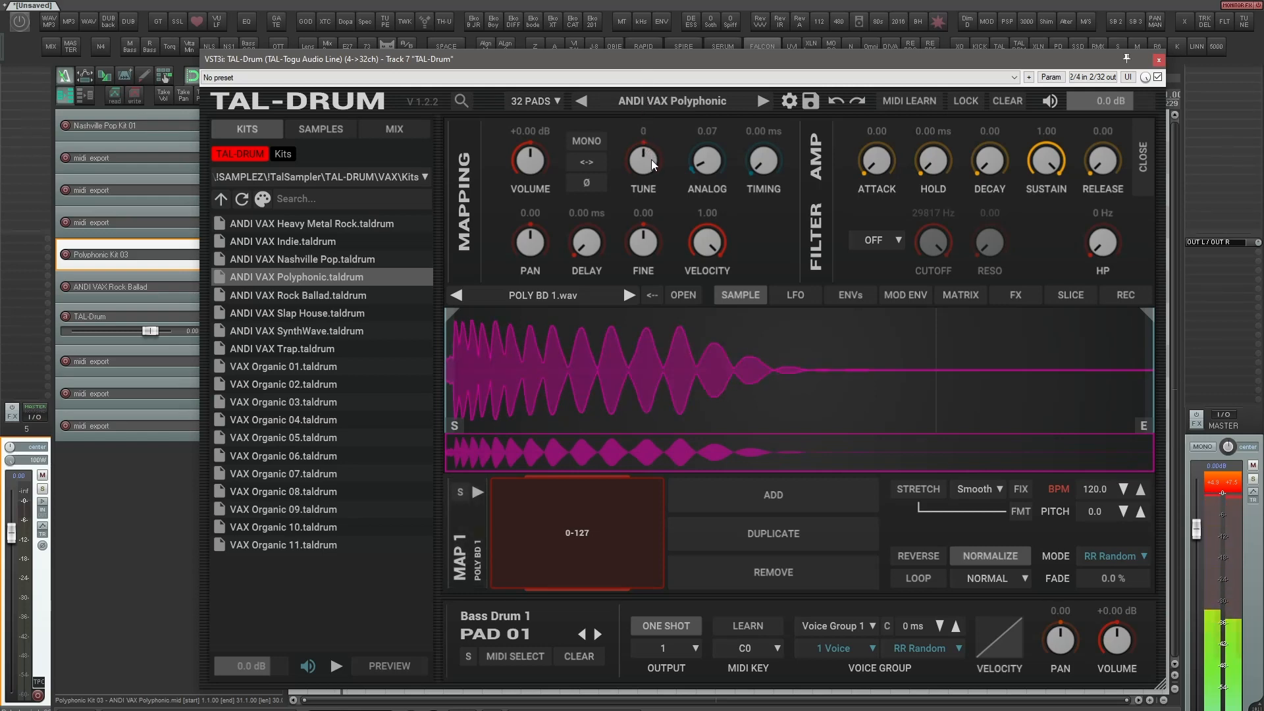
left_click(1151, 169)
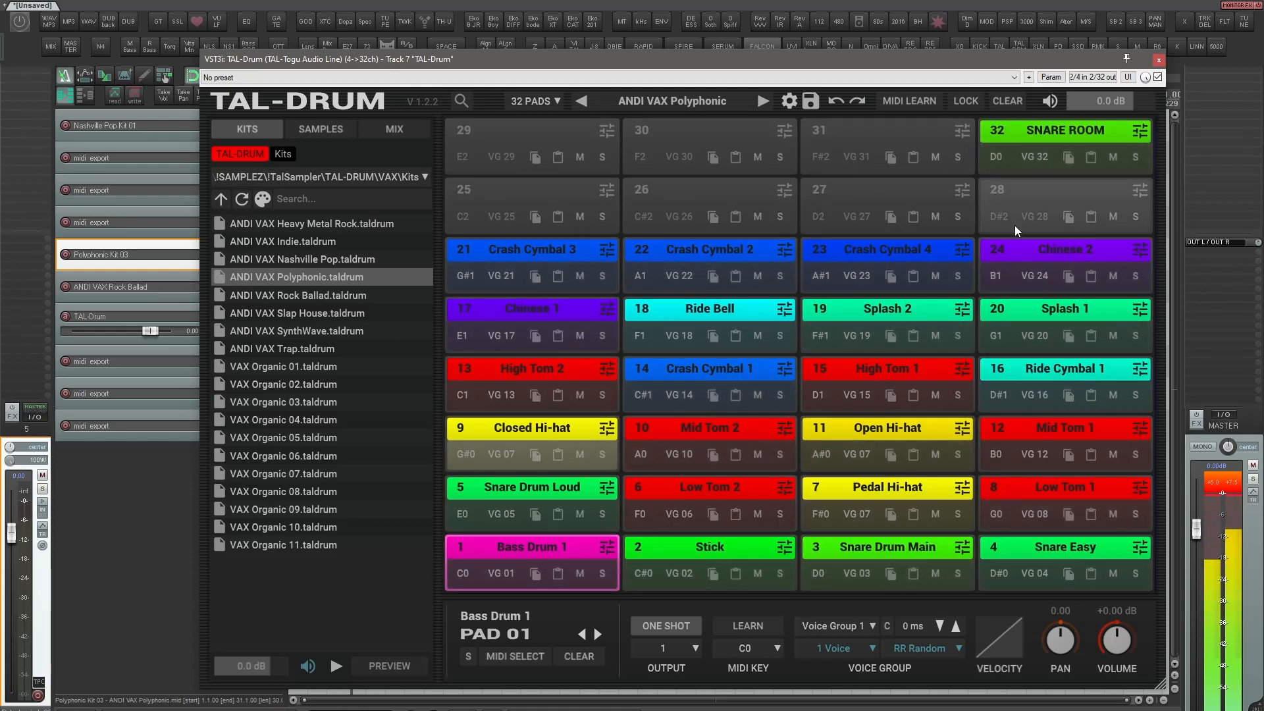
Load the ANDI VAX Trap kit, play its MIDI groove on the TAL-Drum track, and bring the full plugin window into view
left_click_drag(481, 62, 687, 75)
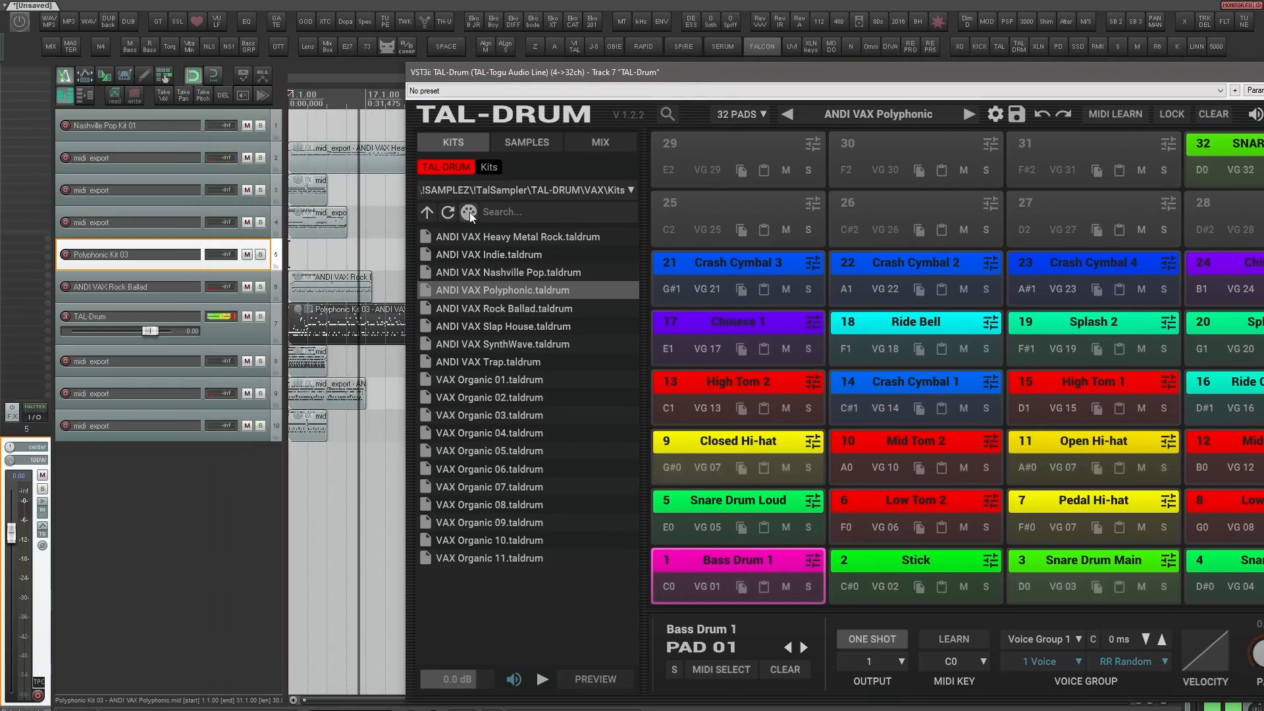
left_click(498, 361)
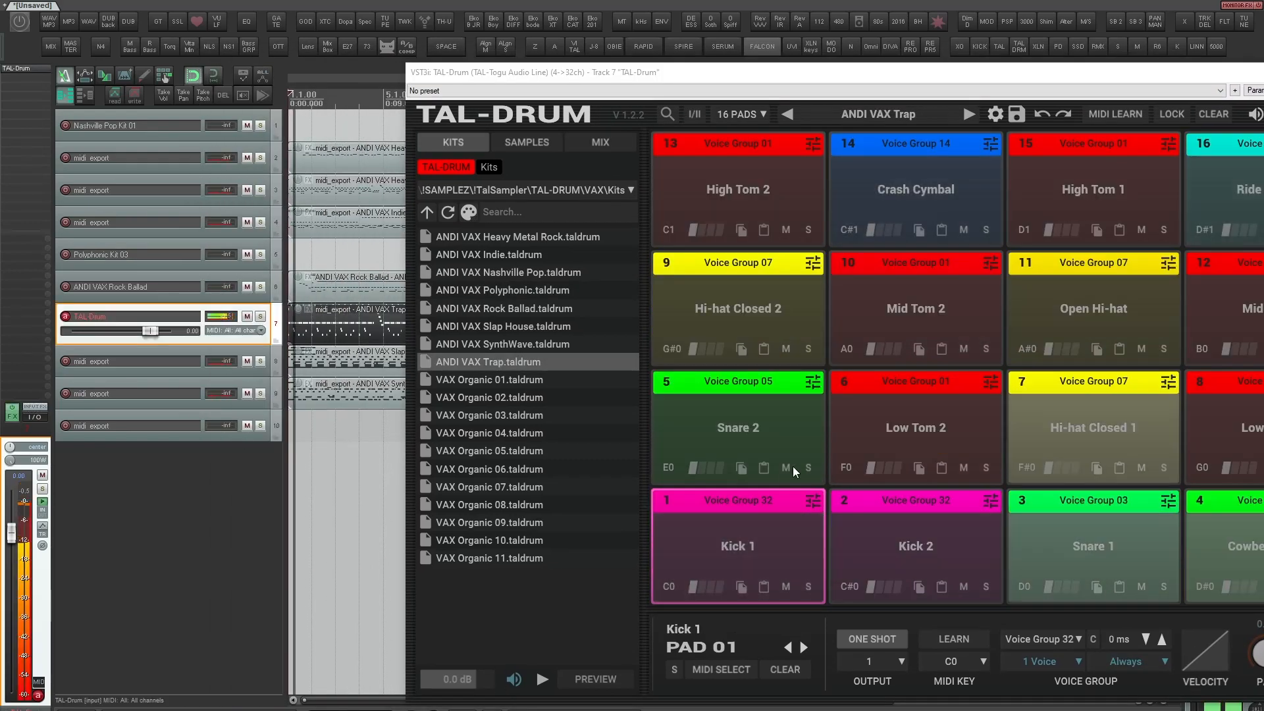
left_click_drag(871, 77, 690, 58)
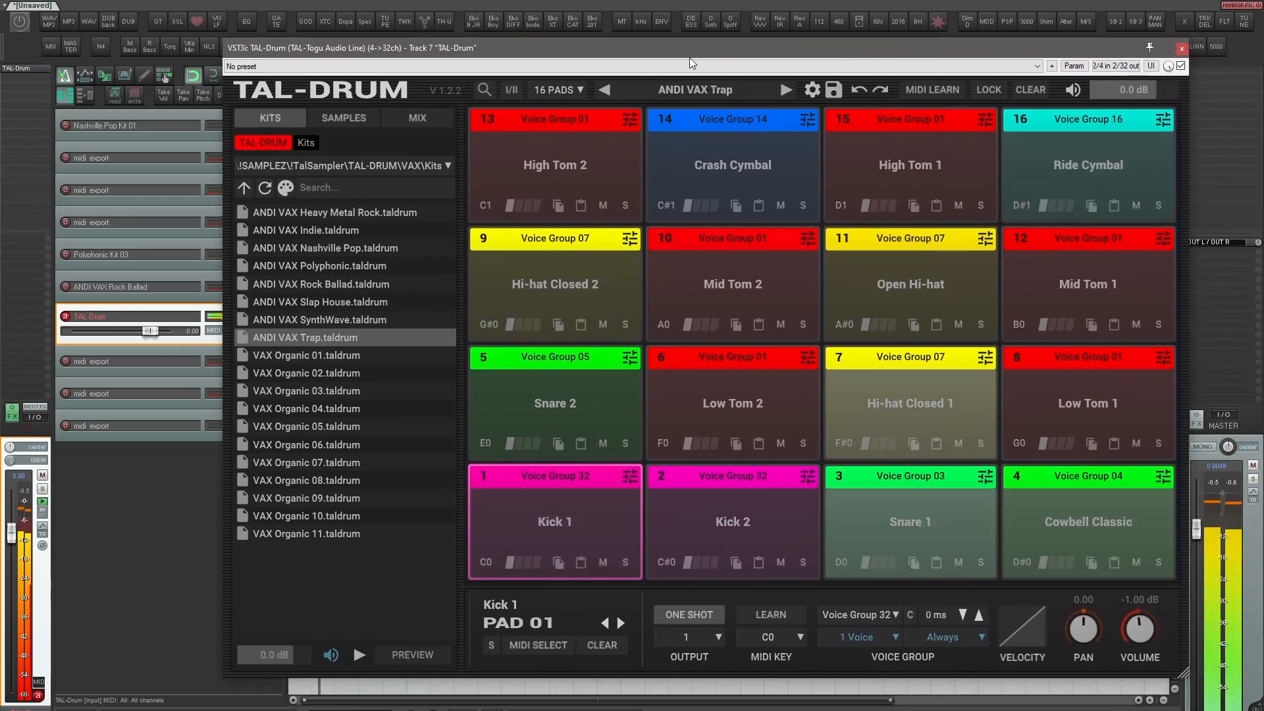
Try the tuning of the Kick 1 pad and review its LFO, envelopes, modulation envelope and modulation matrix
left_click(628, 476)
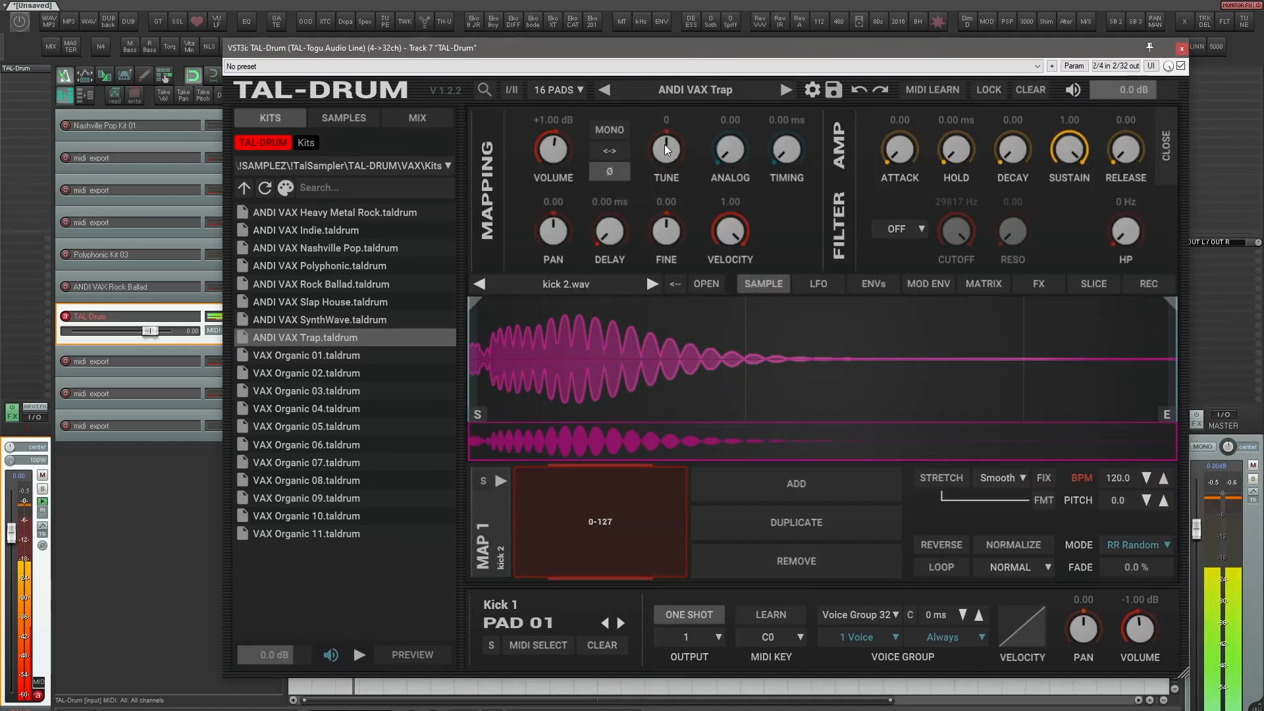
mouse_move(665, 144)
left_mouse_down()
mouse_move(677, 80)
mouse_move(674, 219)
mouse_move(670, 95)
mouse_move(670, 196)
mouse_move(669, 145)
left_mouse_up()
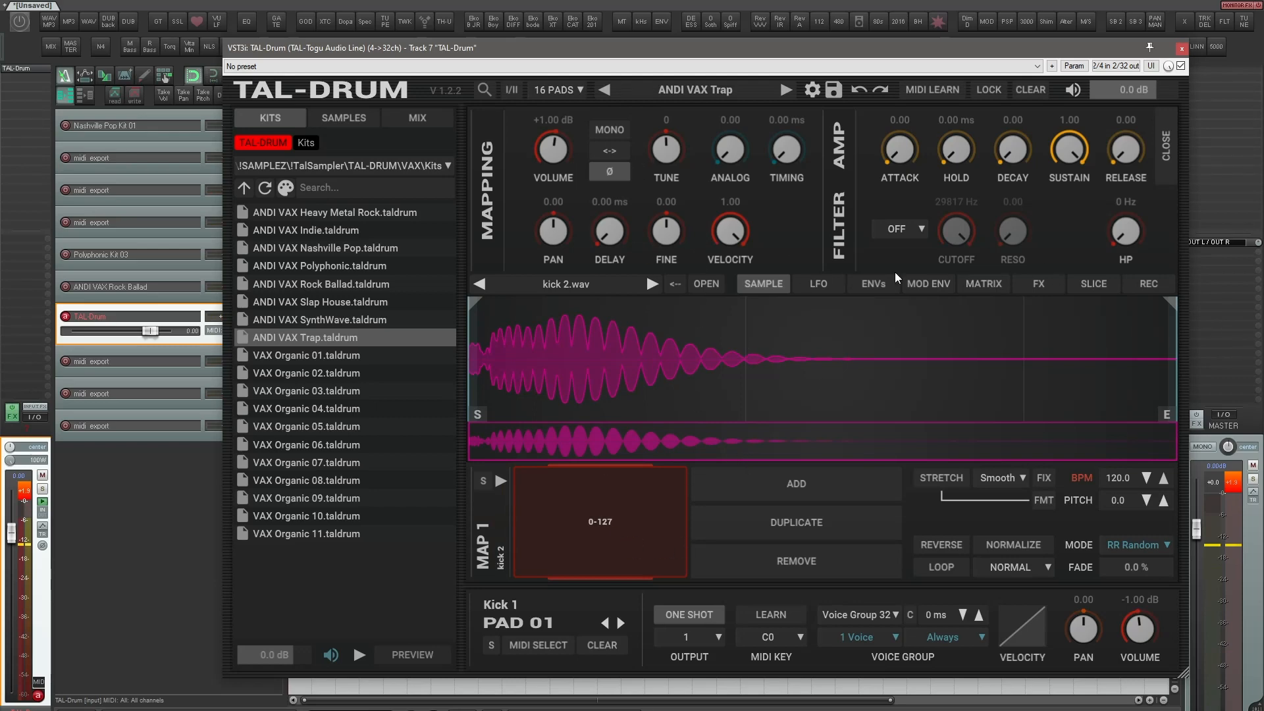
left_click(824, 282)
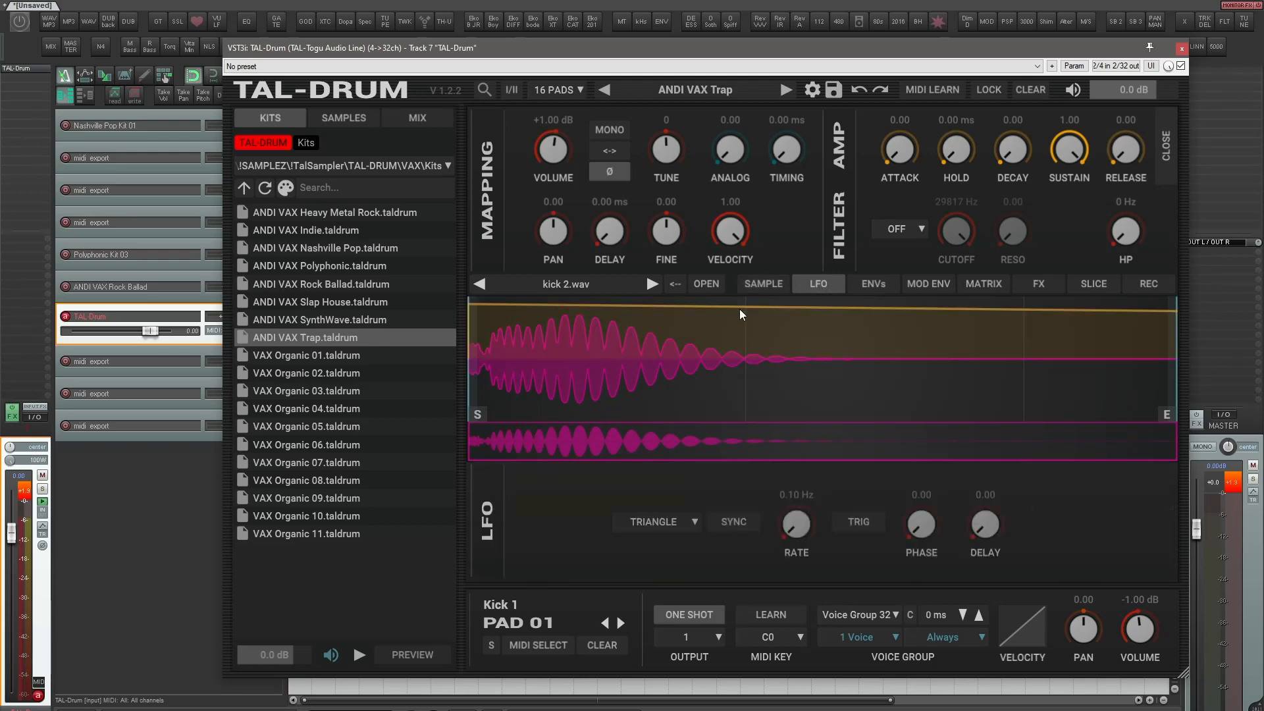
left_click(877, 283)
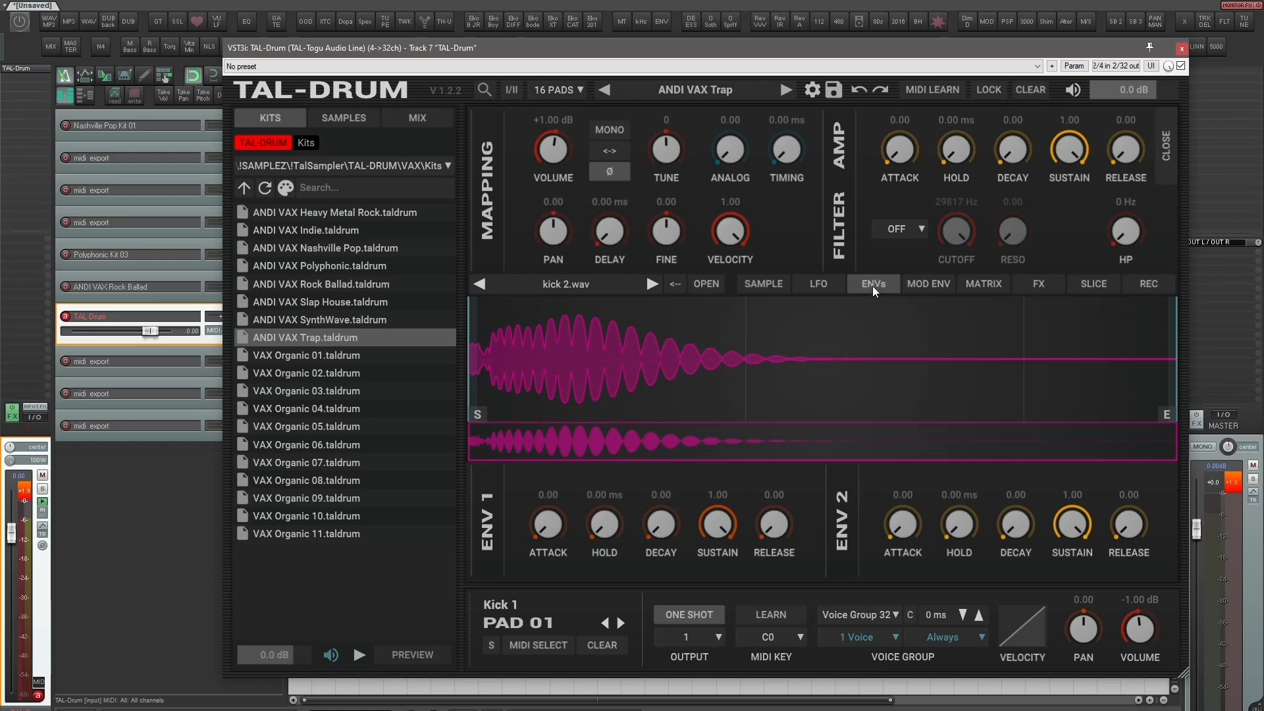
left_click(923, 286)
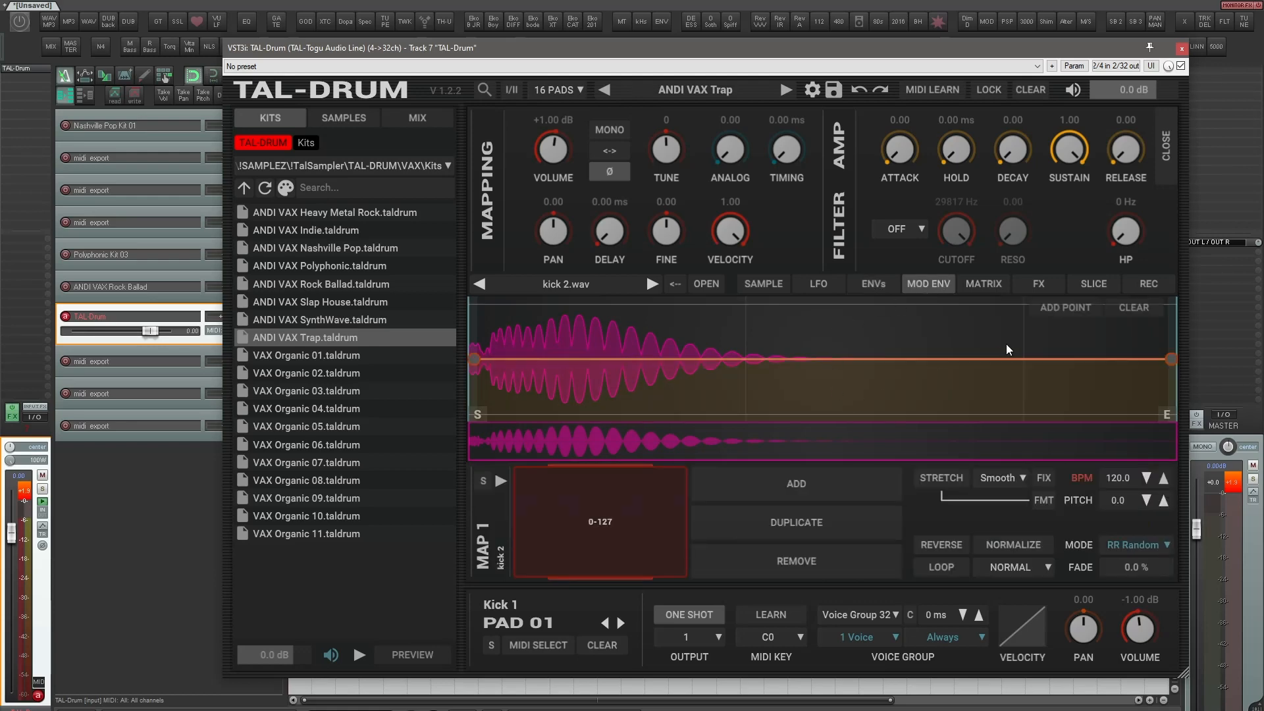
left_click(993, 283)
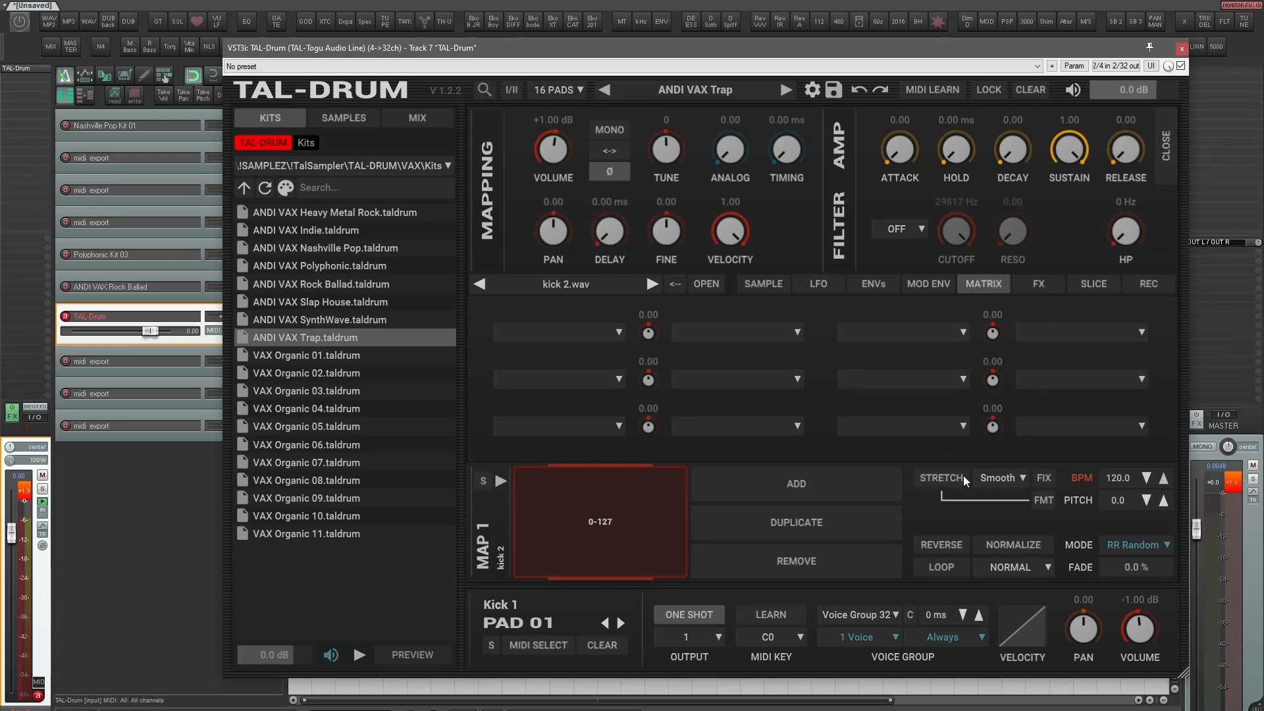
Enable Kick 1's dynamics effect with 37 ms attack, -19 dB threshold, 632 ms release, ratio 3.6 and 4 dB knee
left_click(1043, 286)
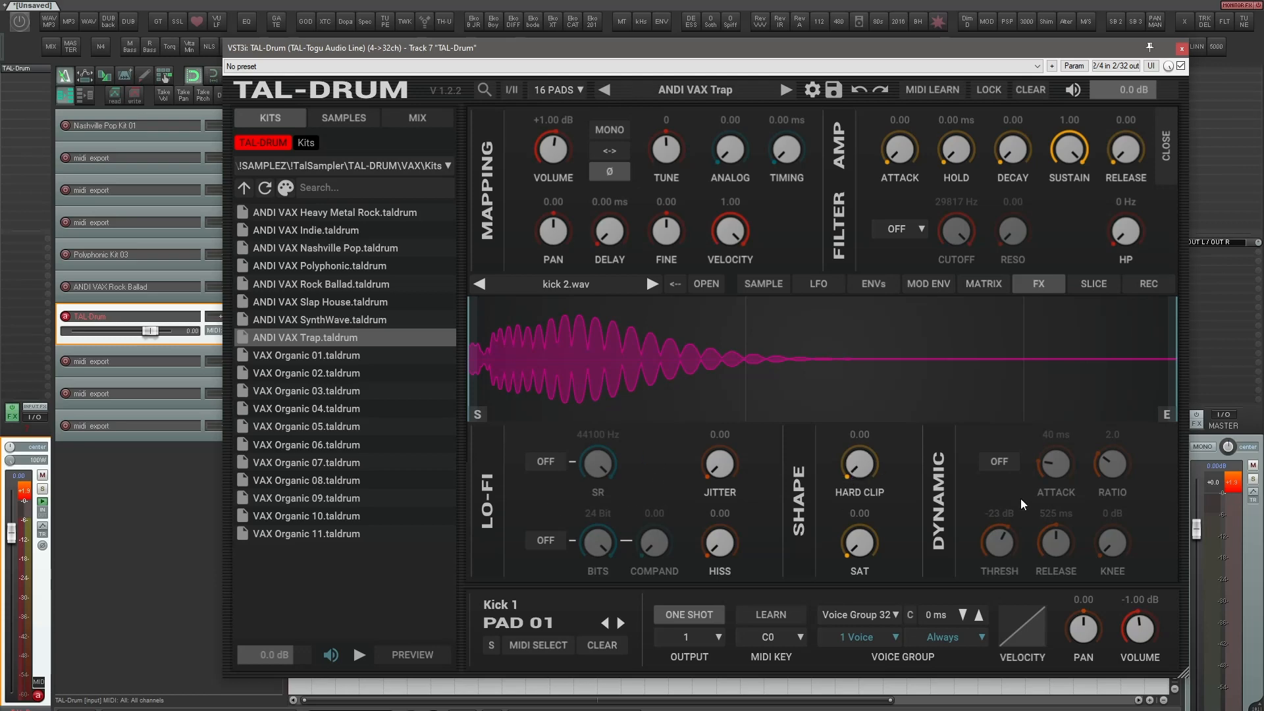
left_click(1001, 462)
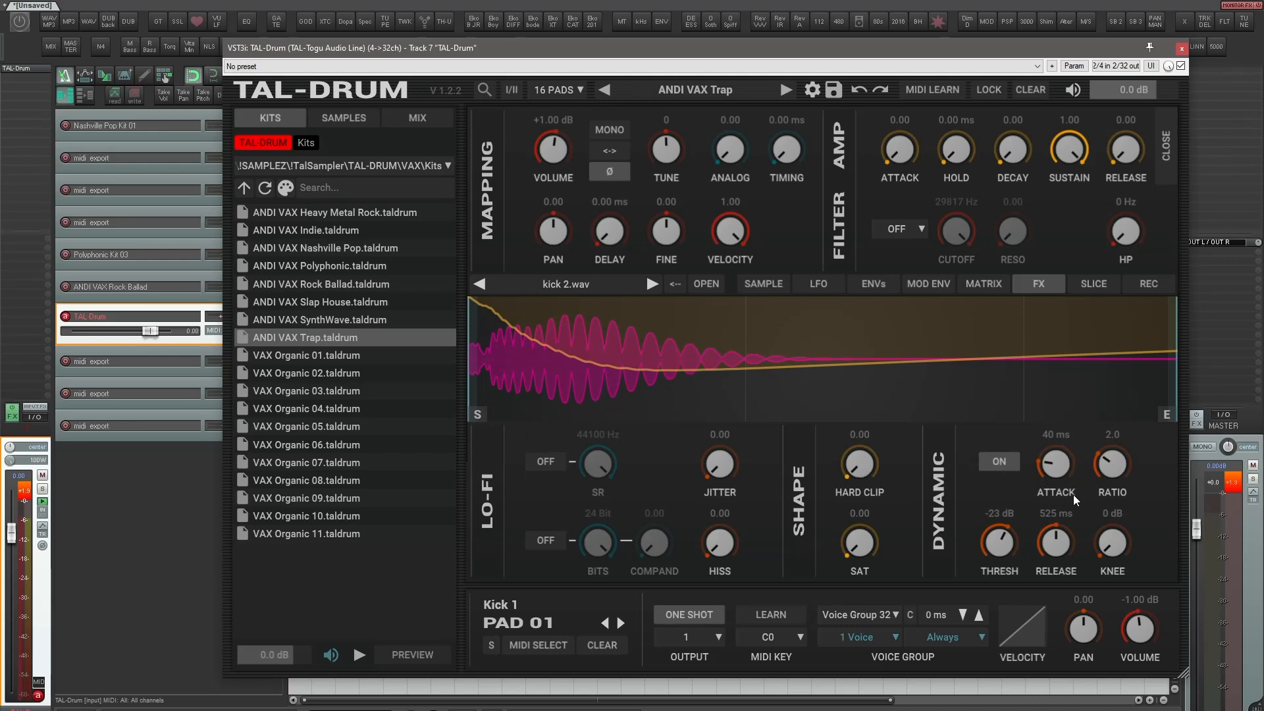
mouse_move(1059, 442)
left_mouse_down()
mouse_move(1061, 488)
mouse_move(1060, 448)
left_mouse_up()
left_click_drag(1002, 548, 1049, 436)
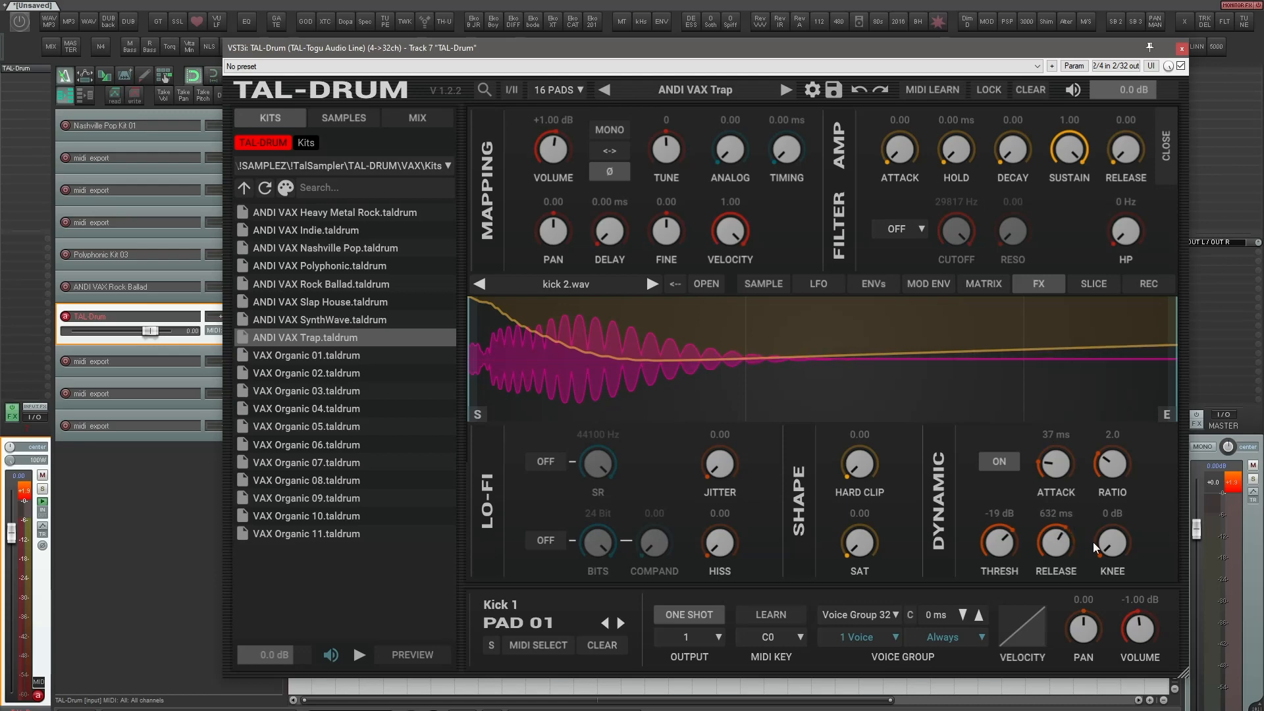
left_click_drag(1104, 469, 1111, 439)
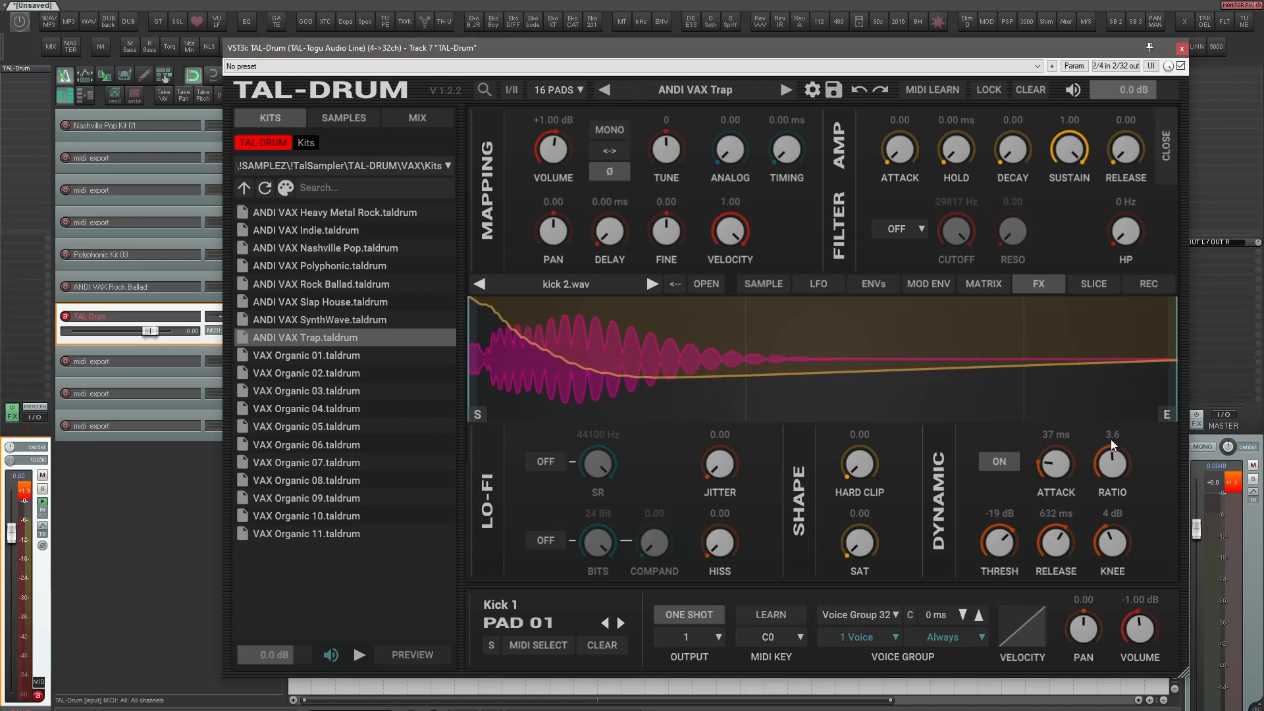
Review the slicing and recording options of the Kick 1 pad
left_click(1097, 284)
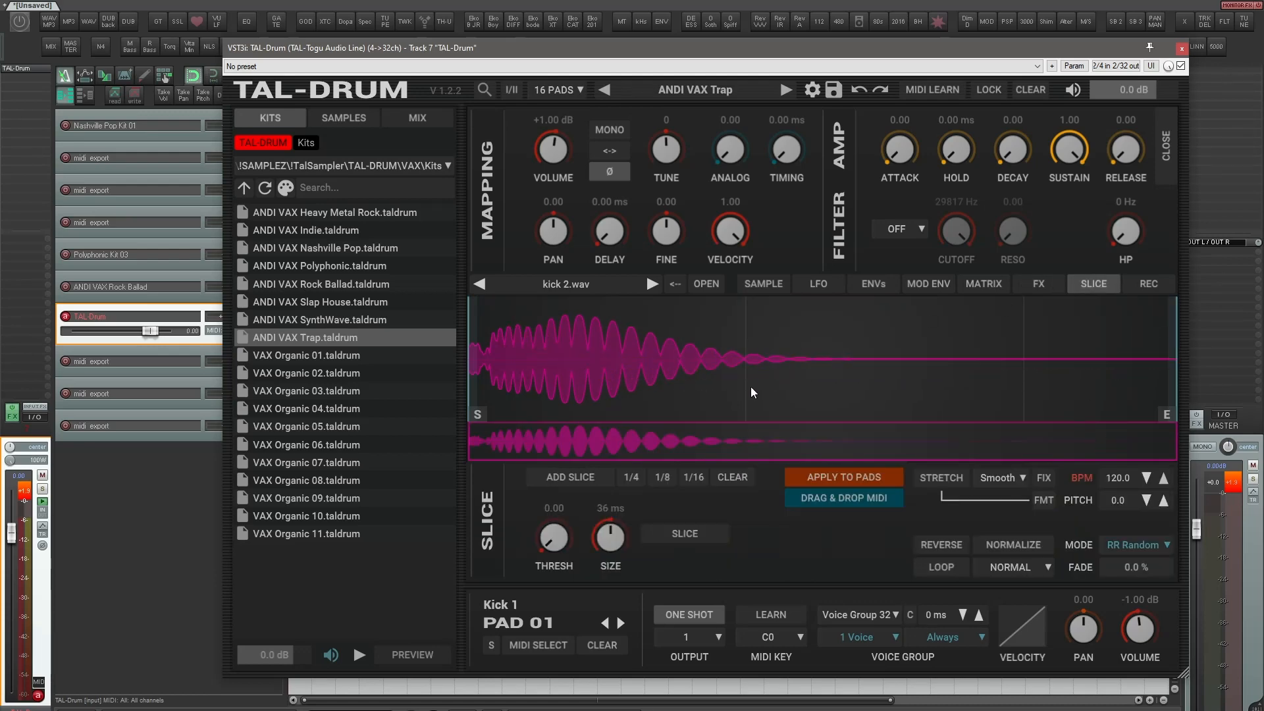
left_click(1152, 283)
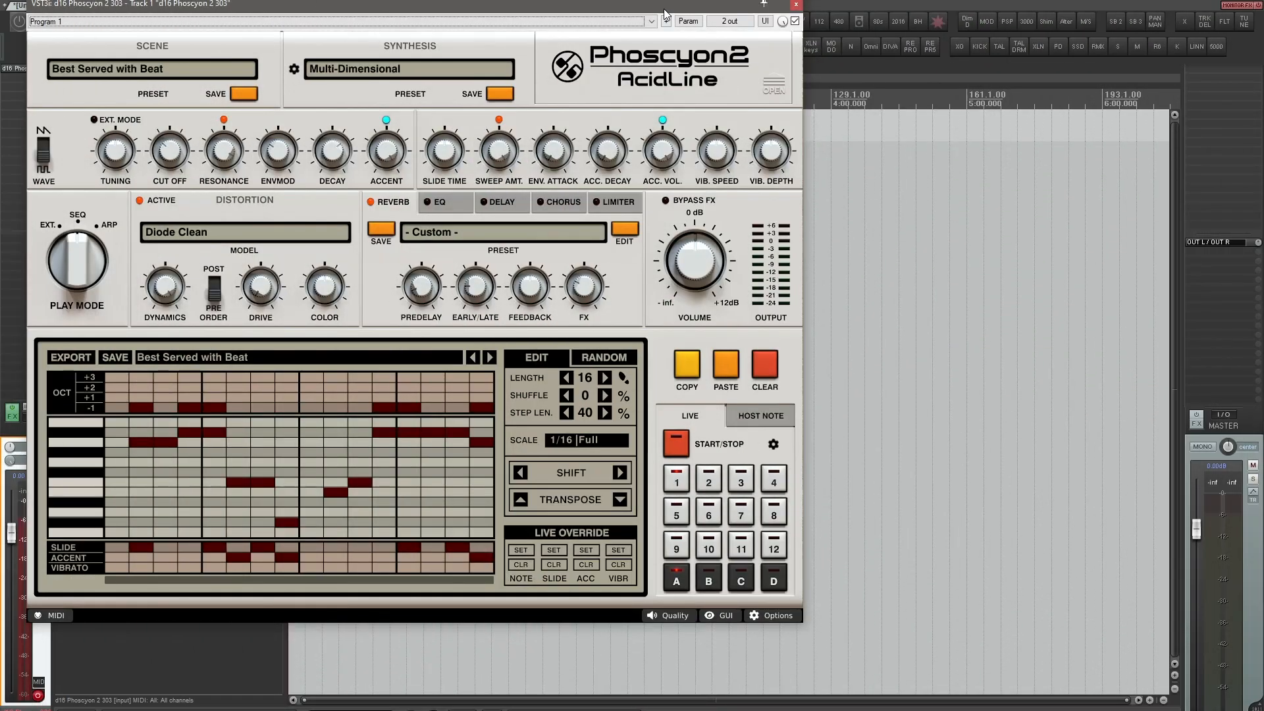
Move the Phoscyon 2 window fully into view and open its circuit modification panel
left_click_drag(665, 10, 985, 54)
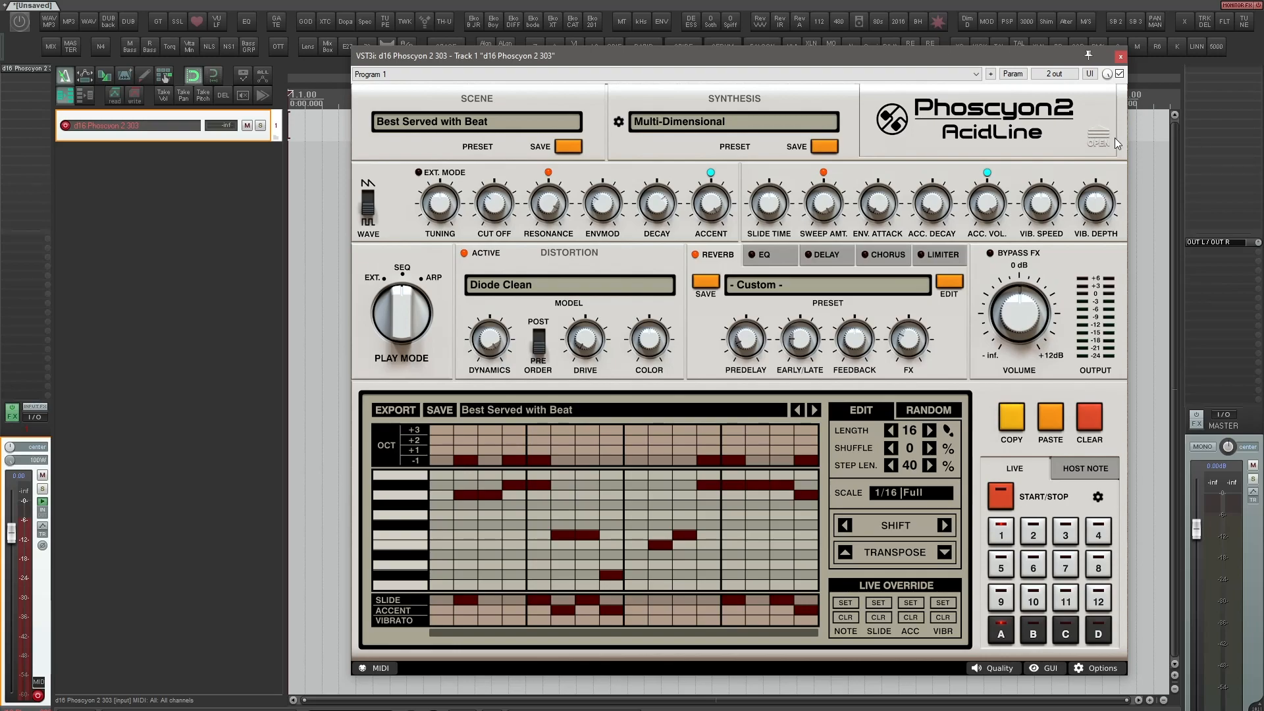
left_click(1112, 138)
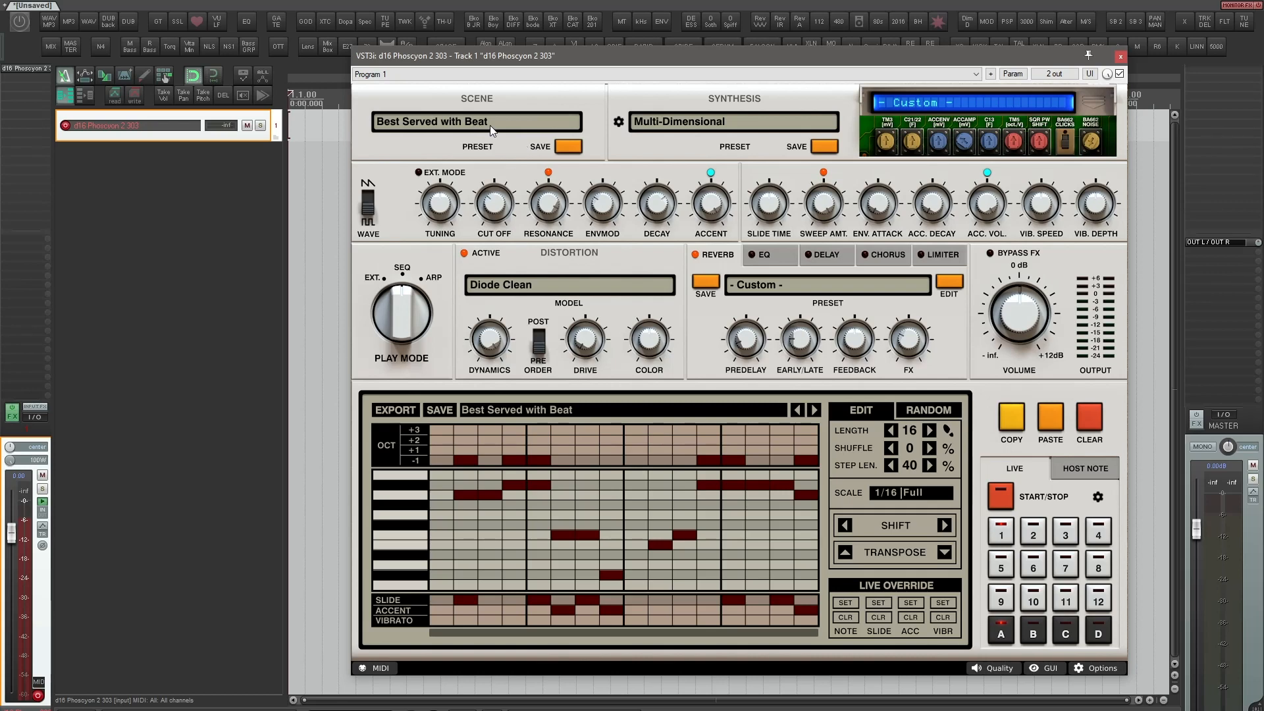
Load the Bagatela 2 scene preset in Phoscyon 2 and play its sequence
left_click(512, 122)
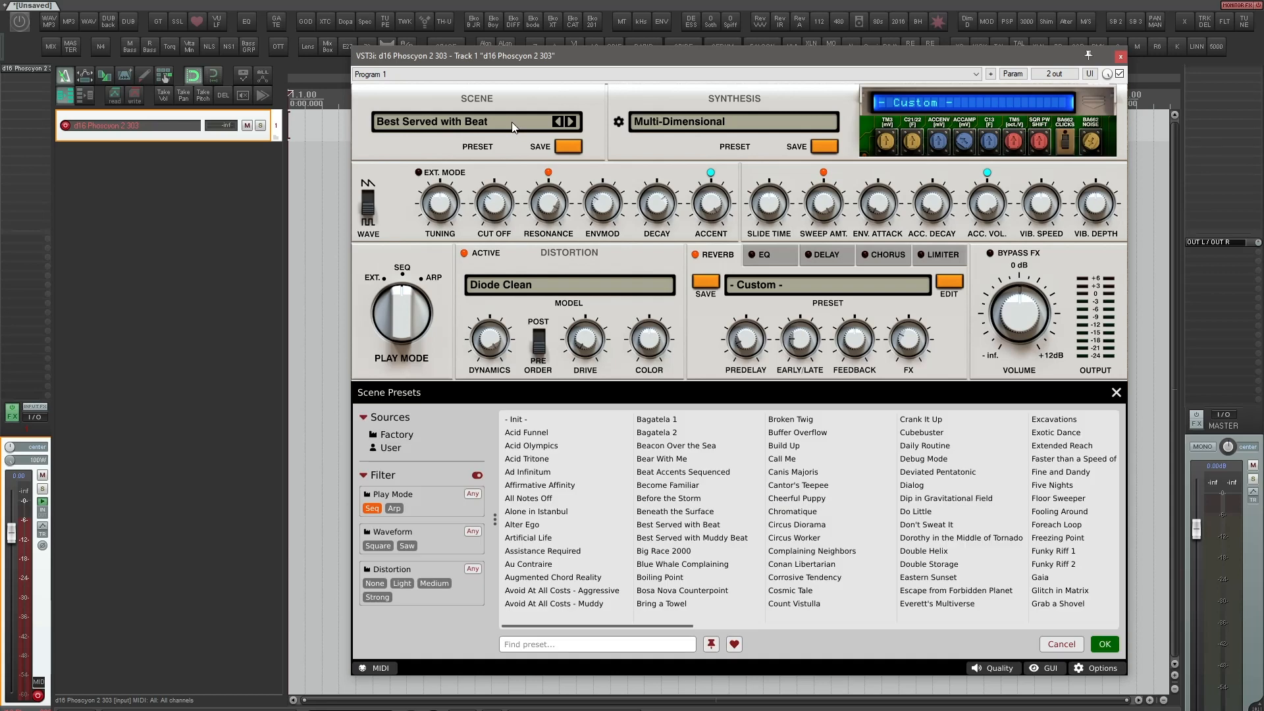
left_click(668, 428)
key("space")
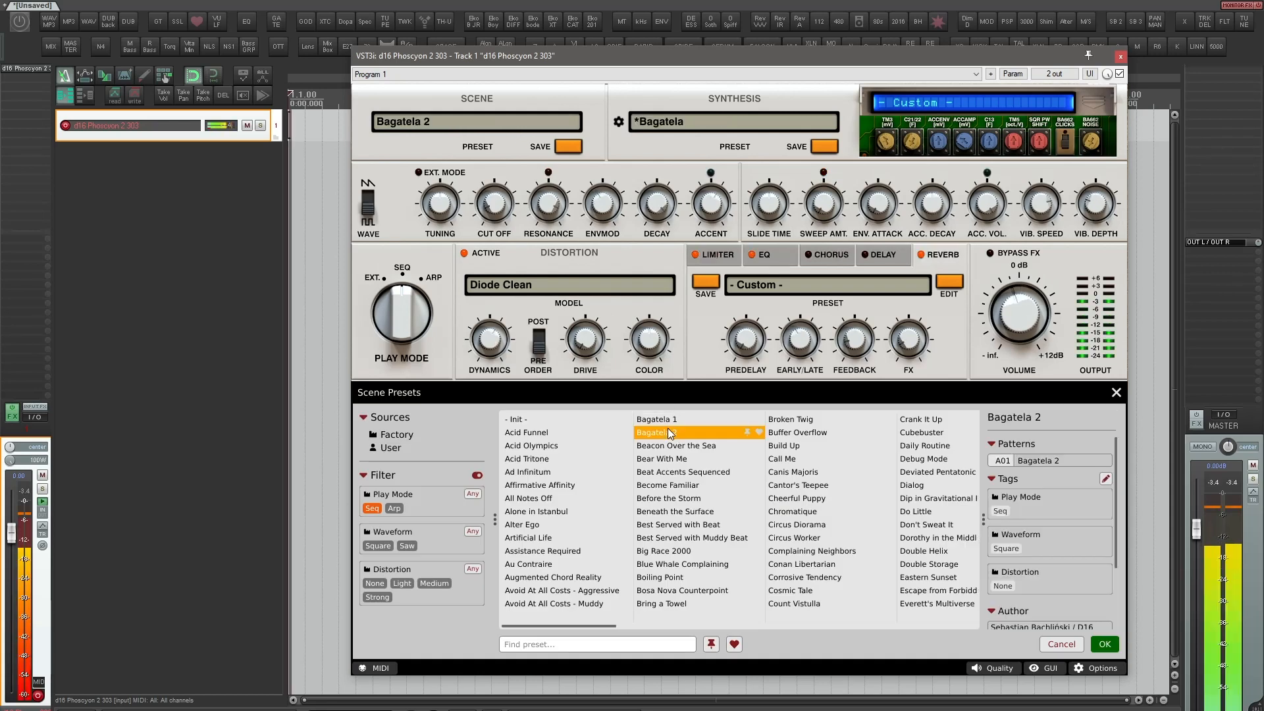
Tweak the playing sound by setting the cutoff to 1.6%, adjusting the TM3 circuit trimmer, and setting the envelope modulation to 58.8%
left_click_drag(497, 206, 514, 230)
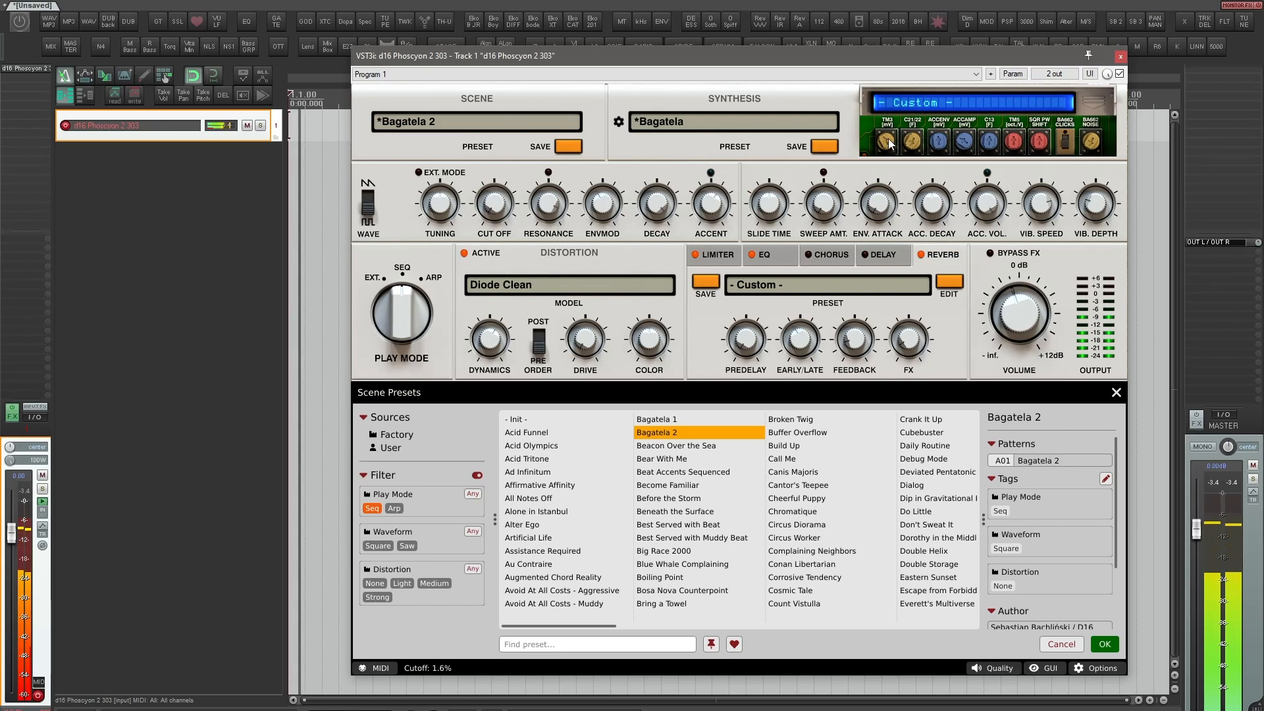
mouse_move(887, 140)
left_mouse_down()
mouse_move(890, 78)
mouse_move(899, 131)
left_mouse_up()
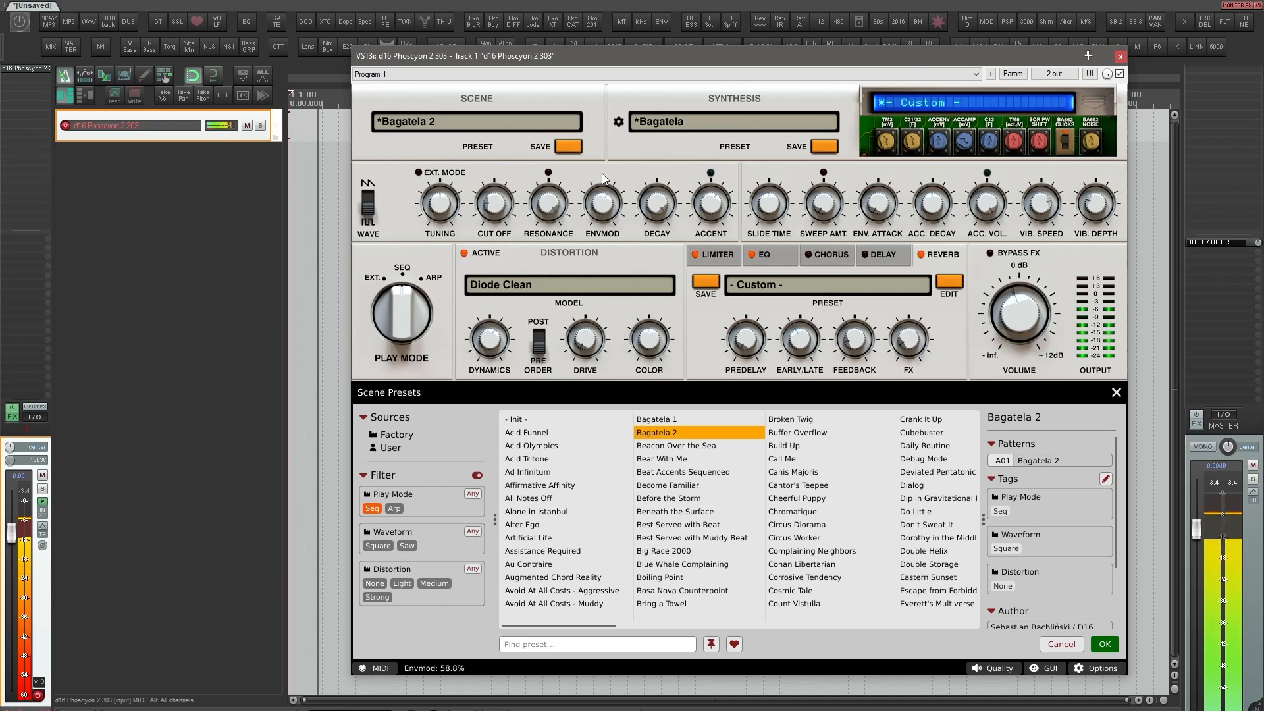
Audition scene presets in list order from Become Familiar through Before the Storm, Big Race 2000 and Boiling Point to Bring a Towel
left_click(721, 487)
left_click(705, 499)
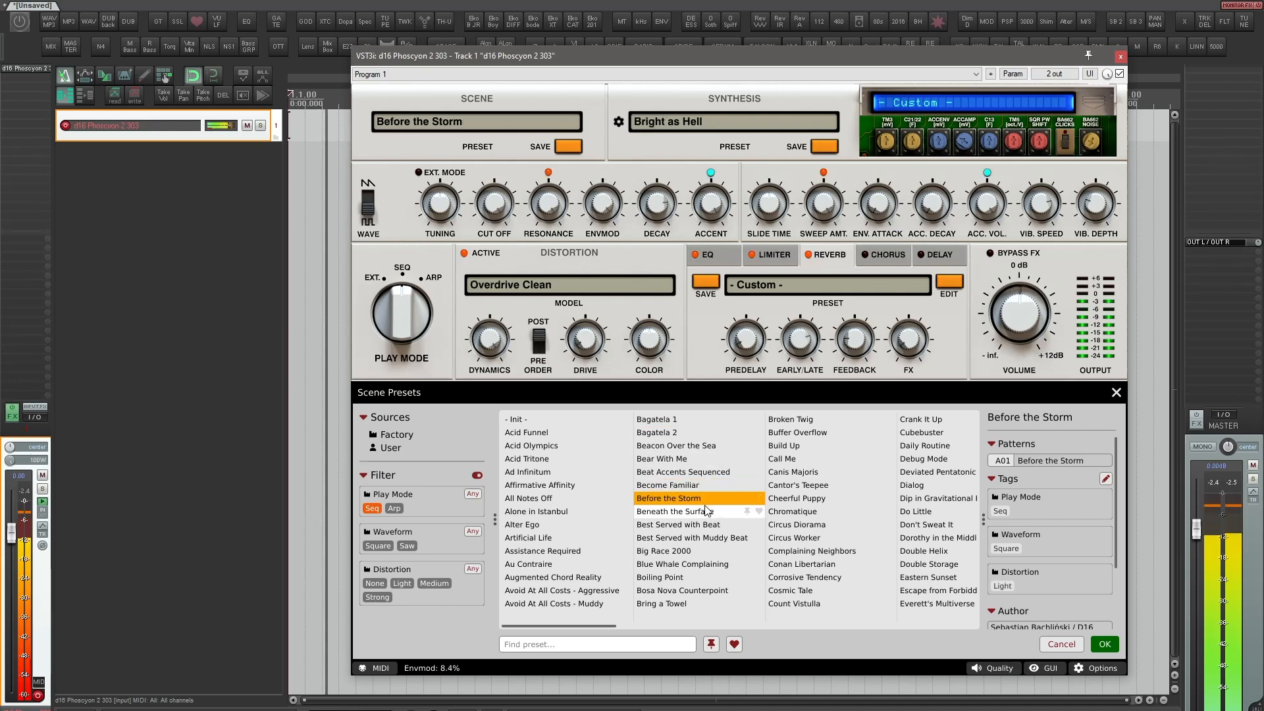
left_click(710, 512)
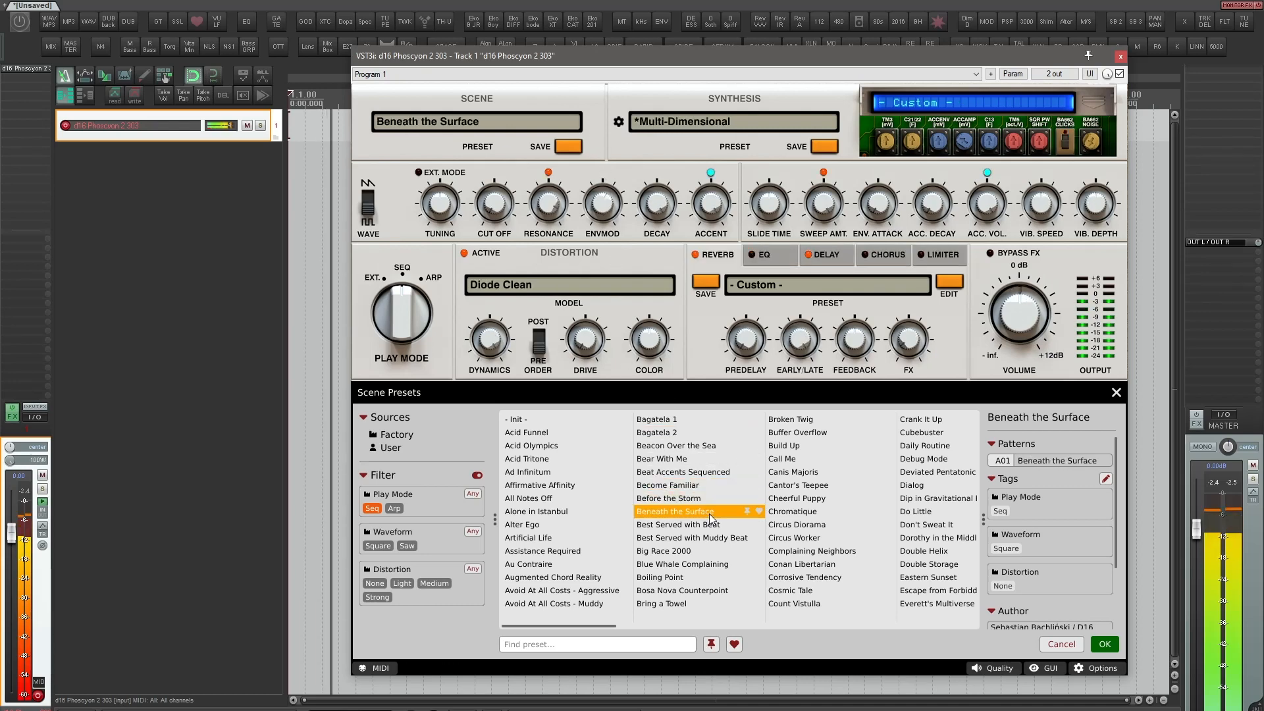
left_click(710, 525)
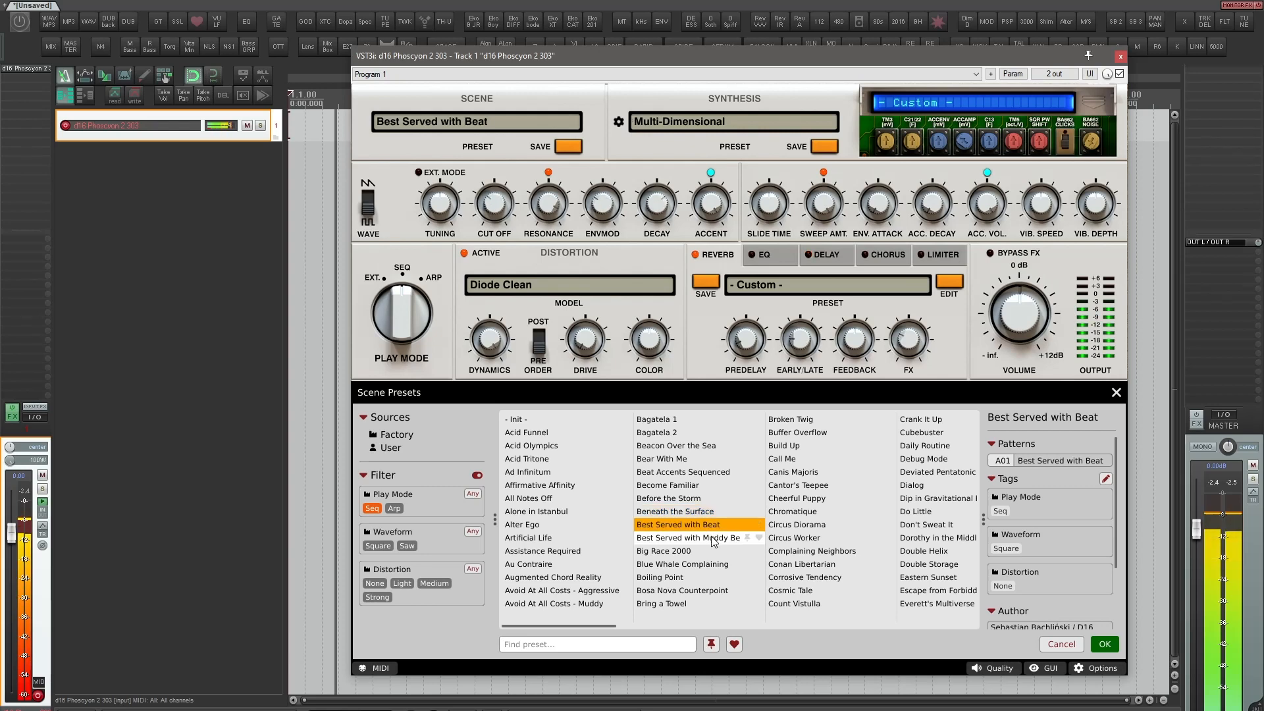
left_click(711, 551)
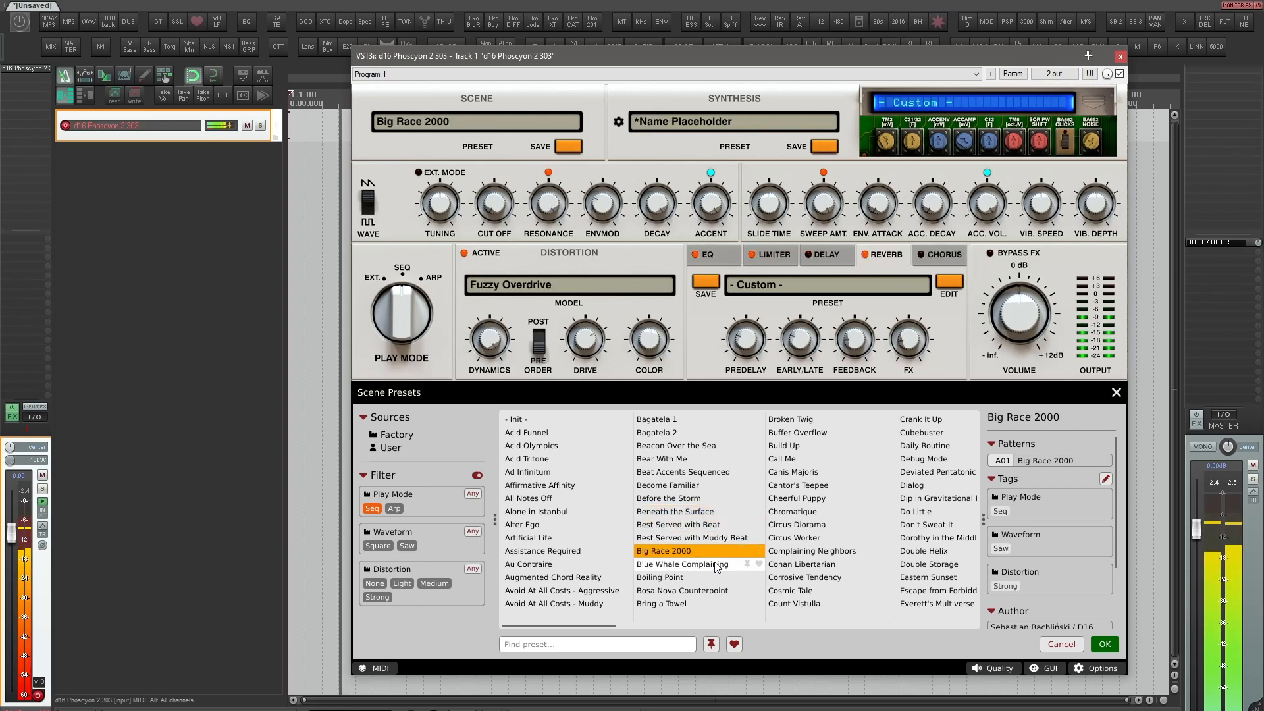
left_click(714, 564)
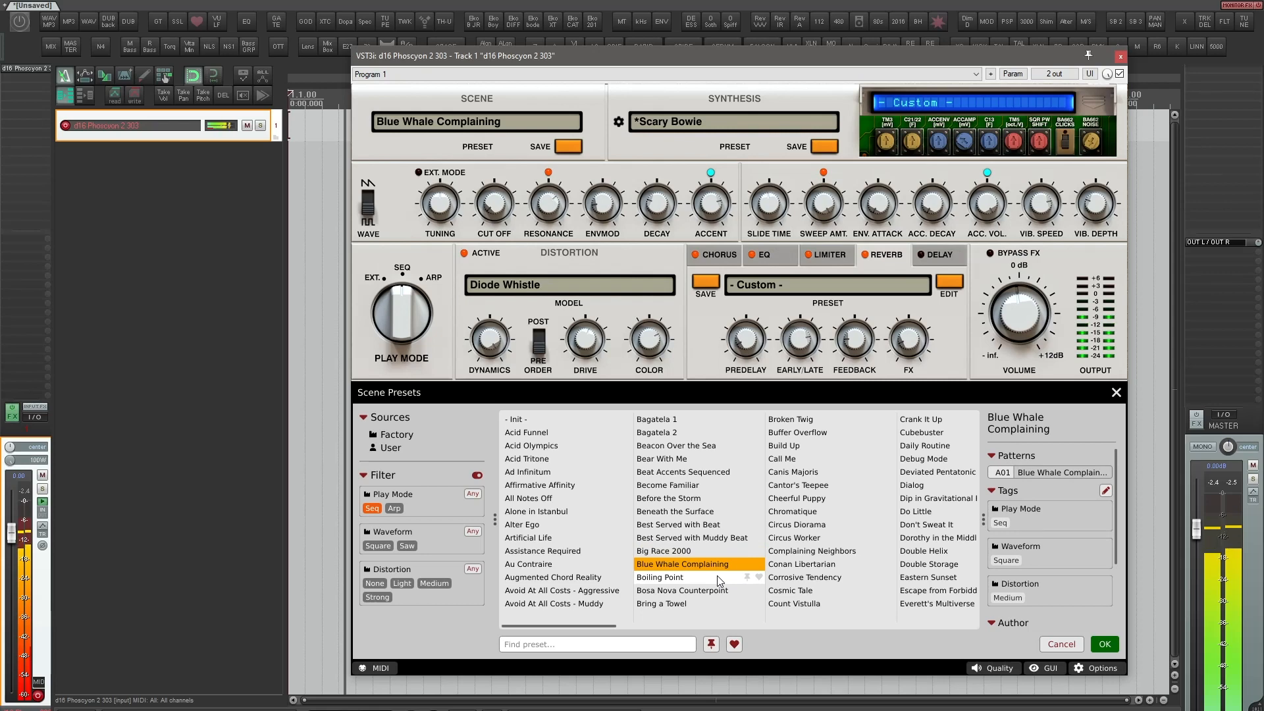
left_click(718, 577)
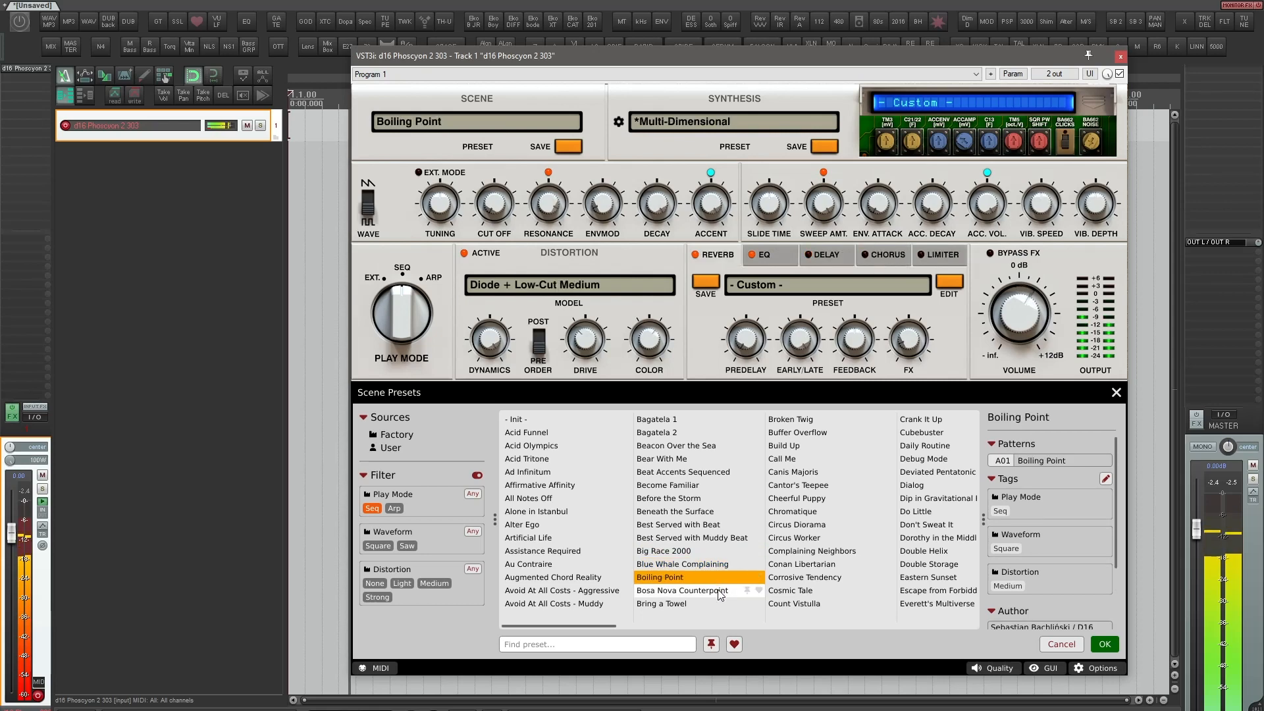
left_click(717, 590)
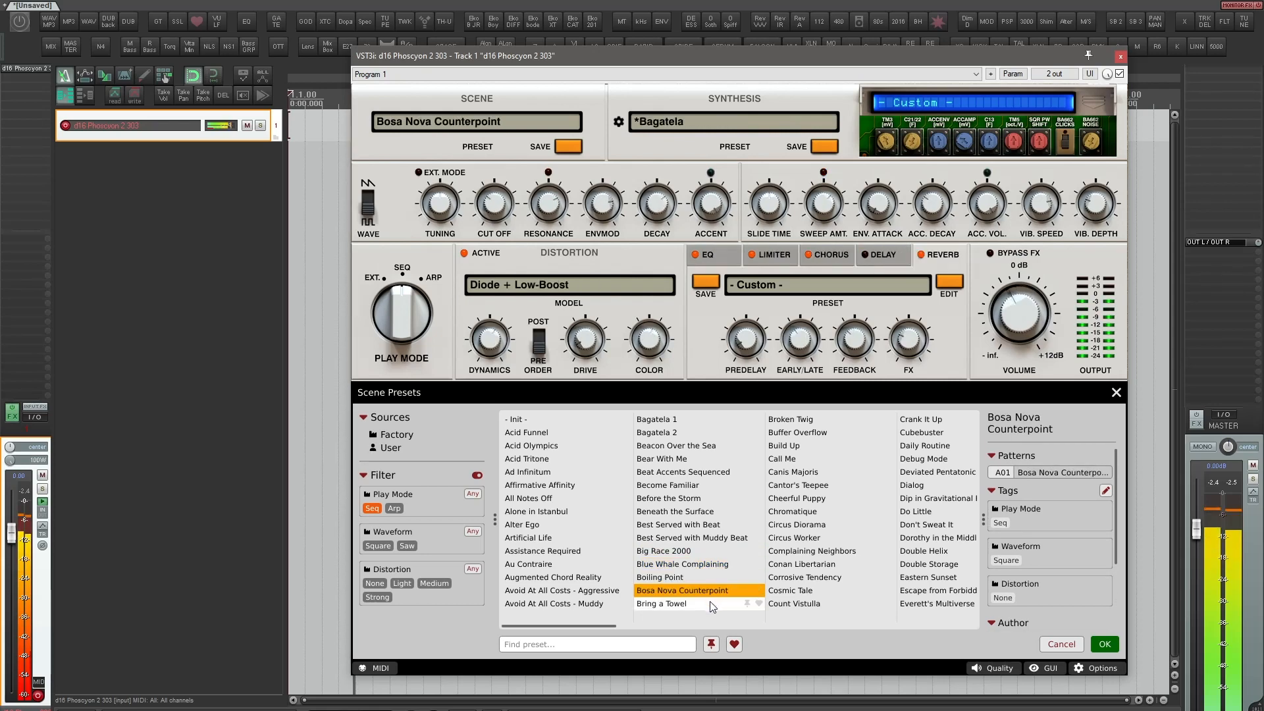
left_click(716, 603)
Audition scene presets further down the list, including Chromatique, Debug Mode, Do Little and Hidden Fifth
left_click(806, 512)
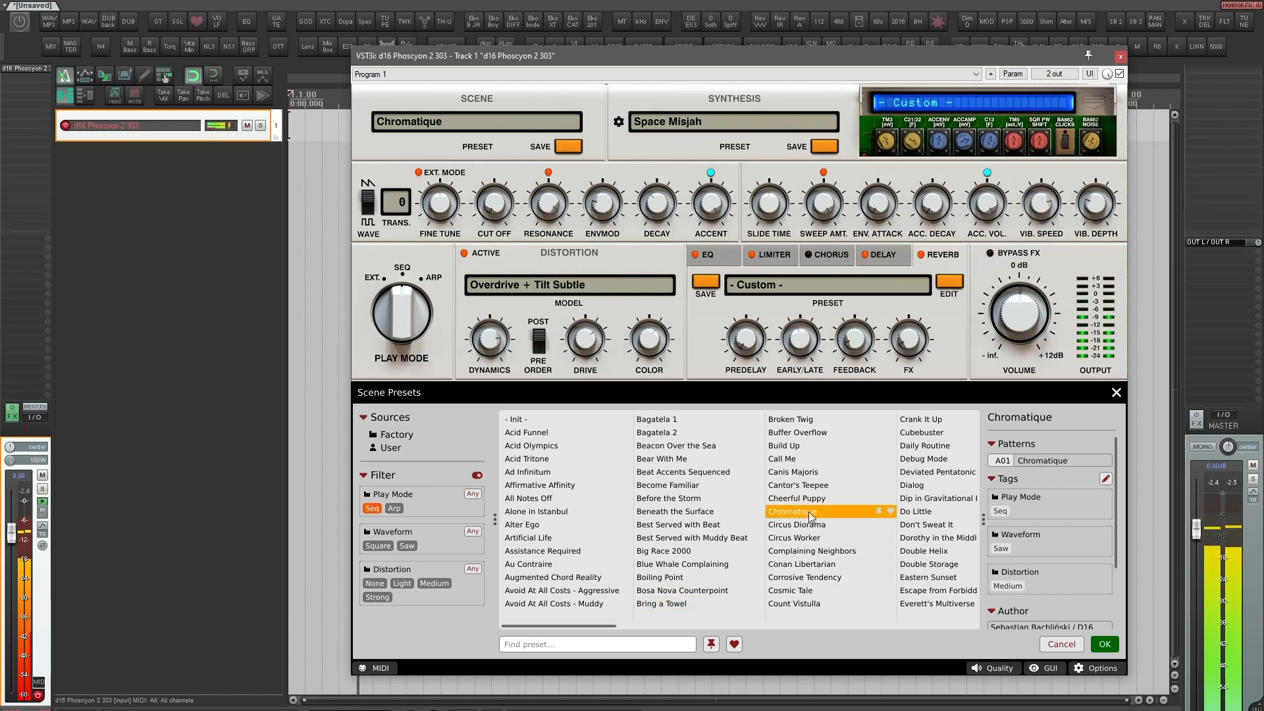
left_click(923, 461)
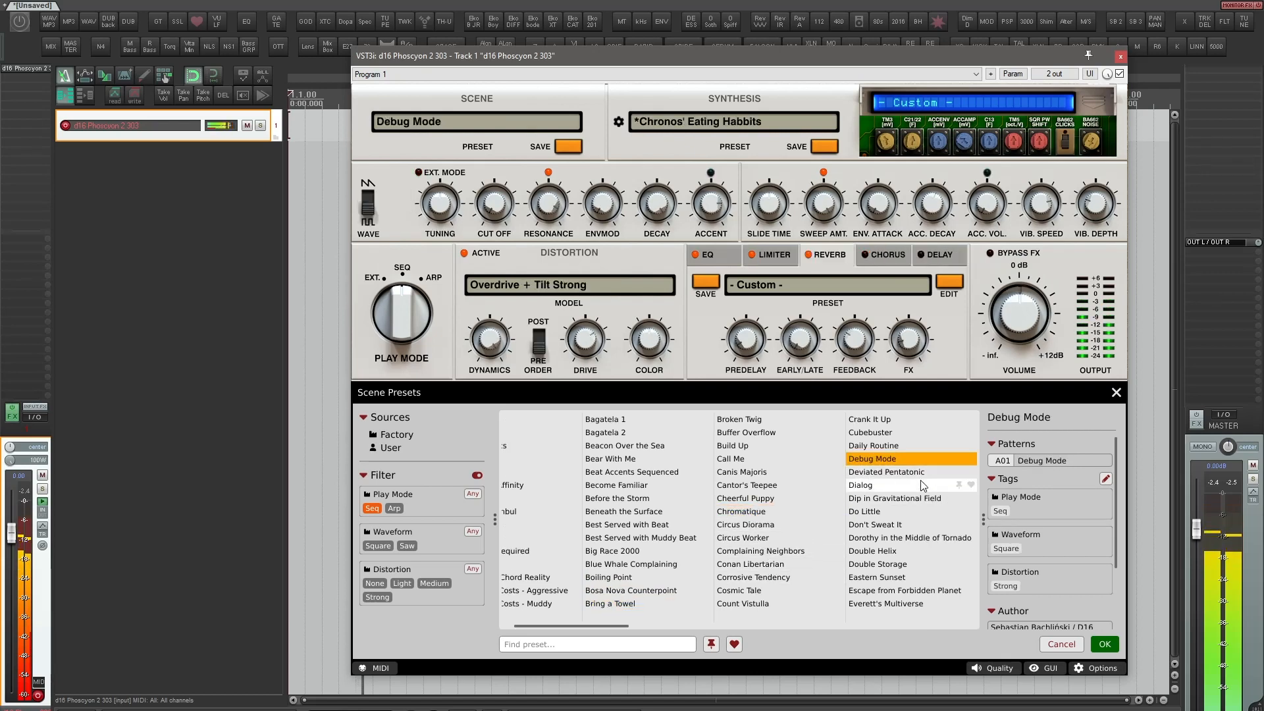
left_click(873, 512)
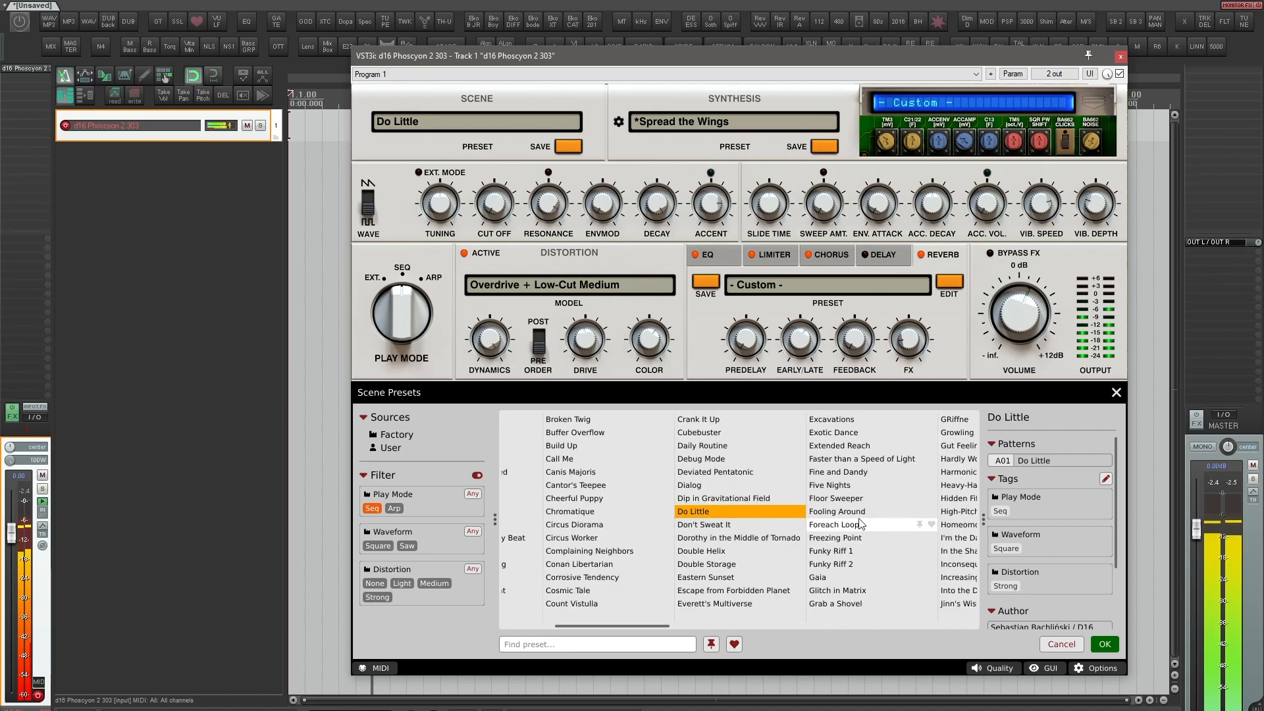
left_click(875, 510)
left_click(864, 459)
left_click(958, 499)
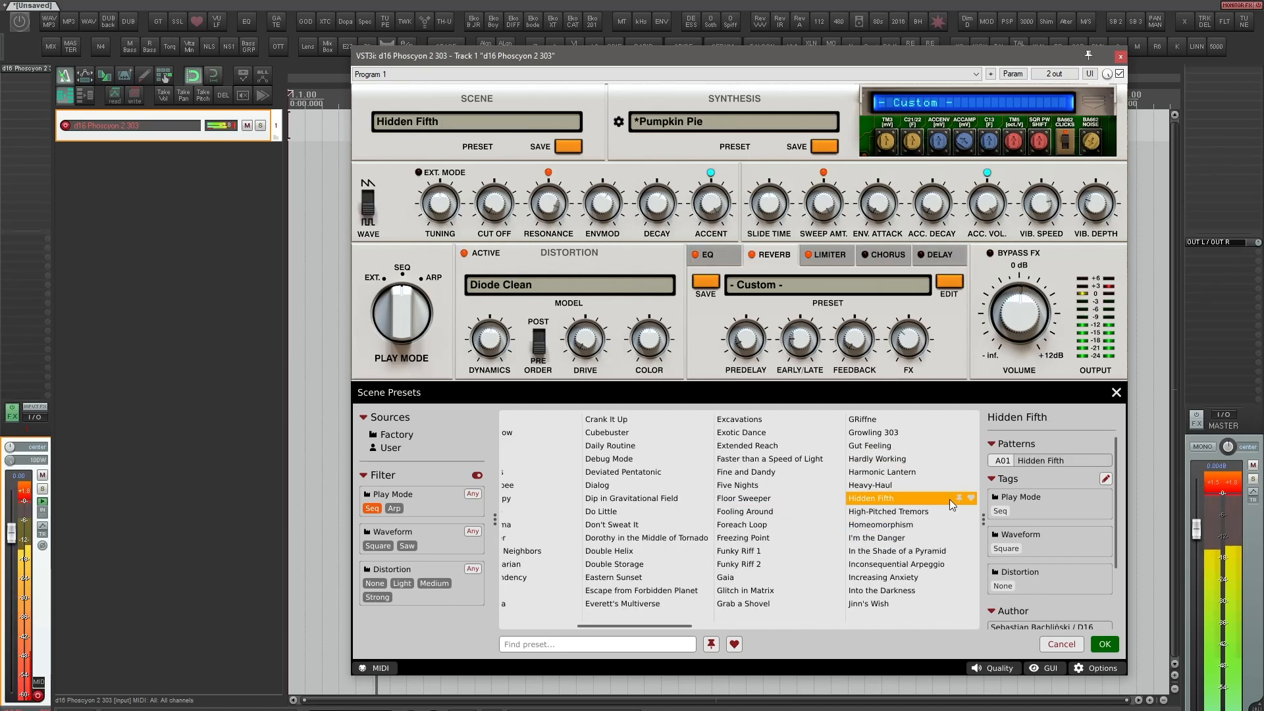
Sample more scene presets toward the end of the list, including Move Up, Salsa Techno Bosa Acid, Something Silly and Techno Bass 9
left_click(883, 513)
left_click(885, 525)
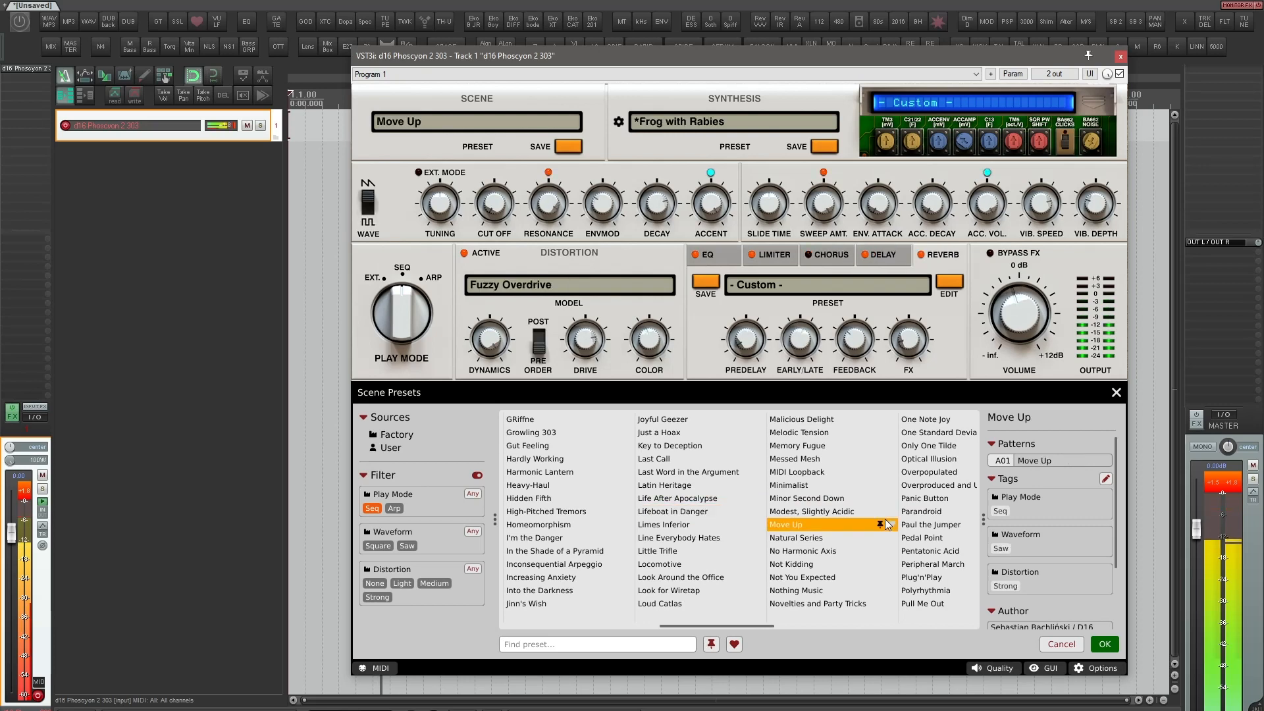
left_click(935, 516)
left_click(911, 539)
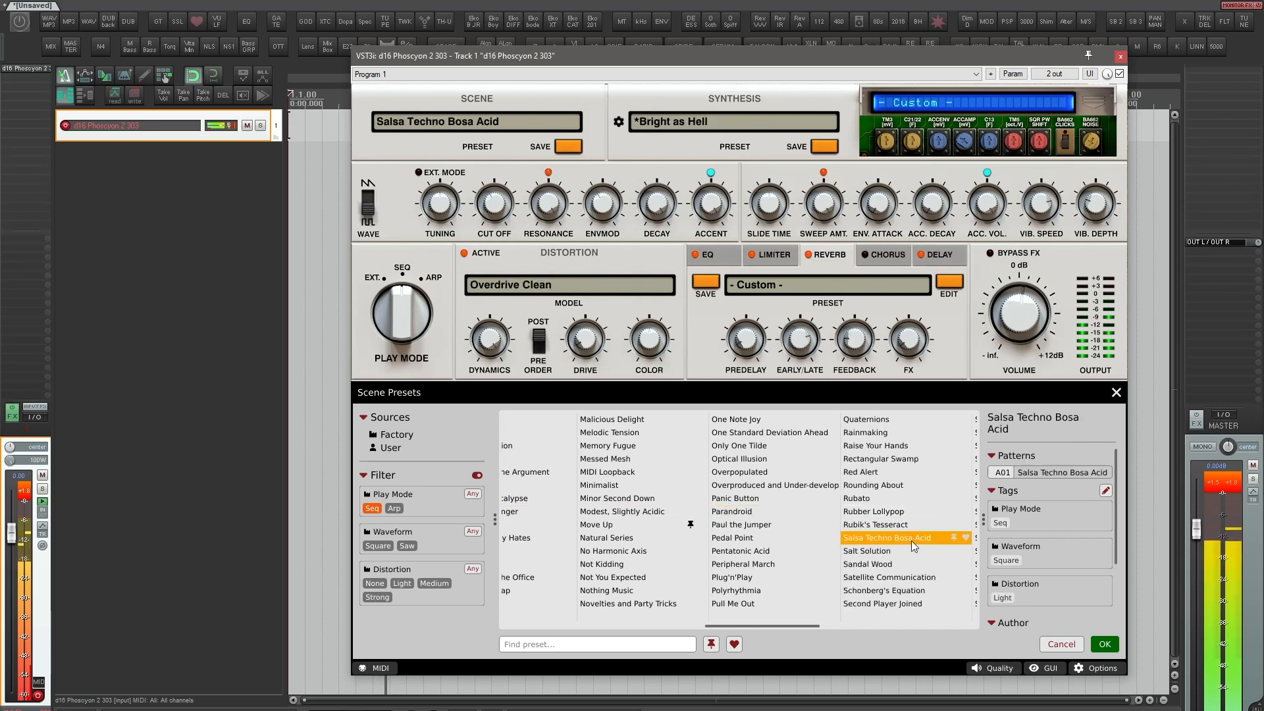
left_click(849, 525)
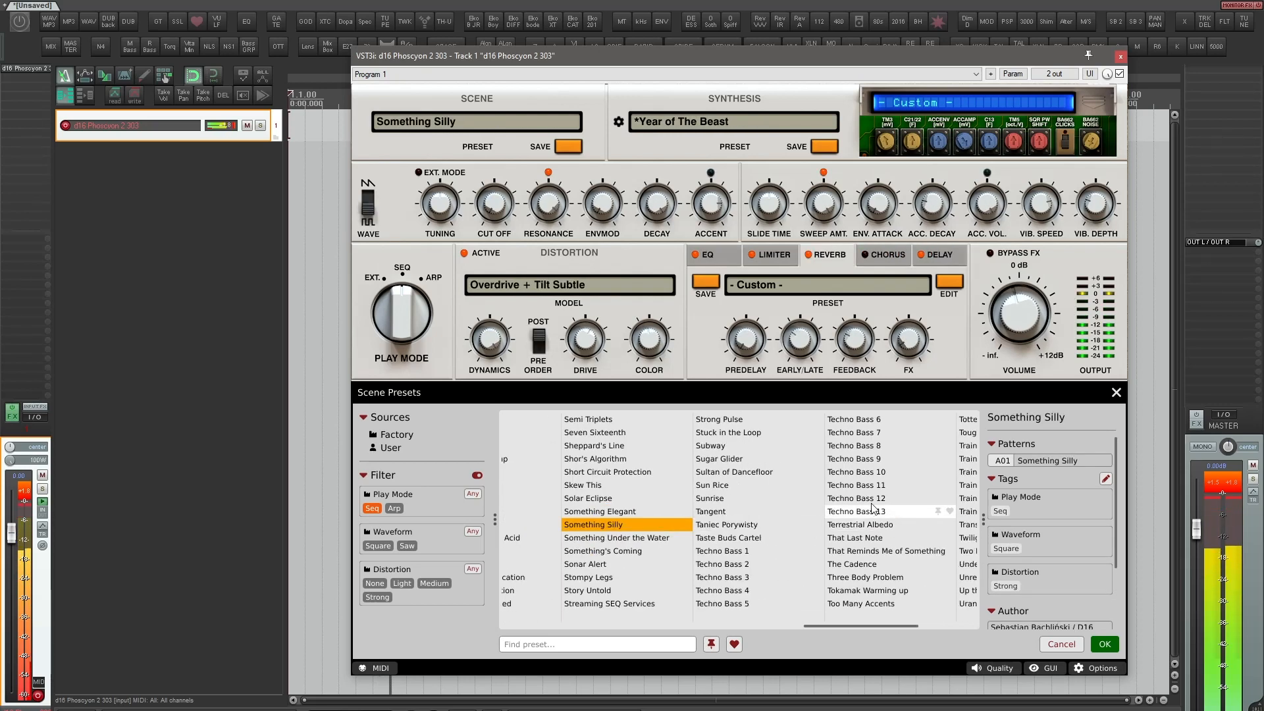
left_click(871, 501)
left_click(867, 466)
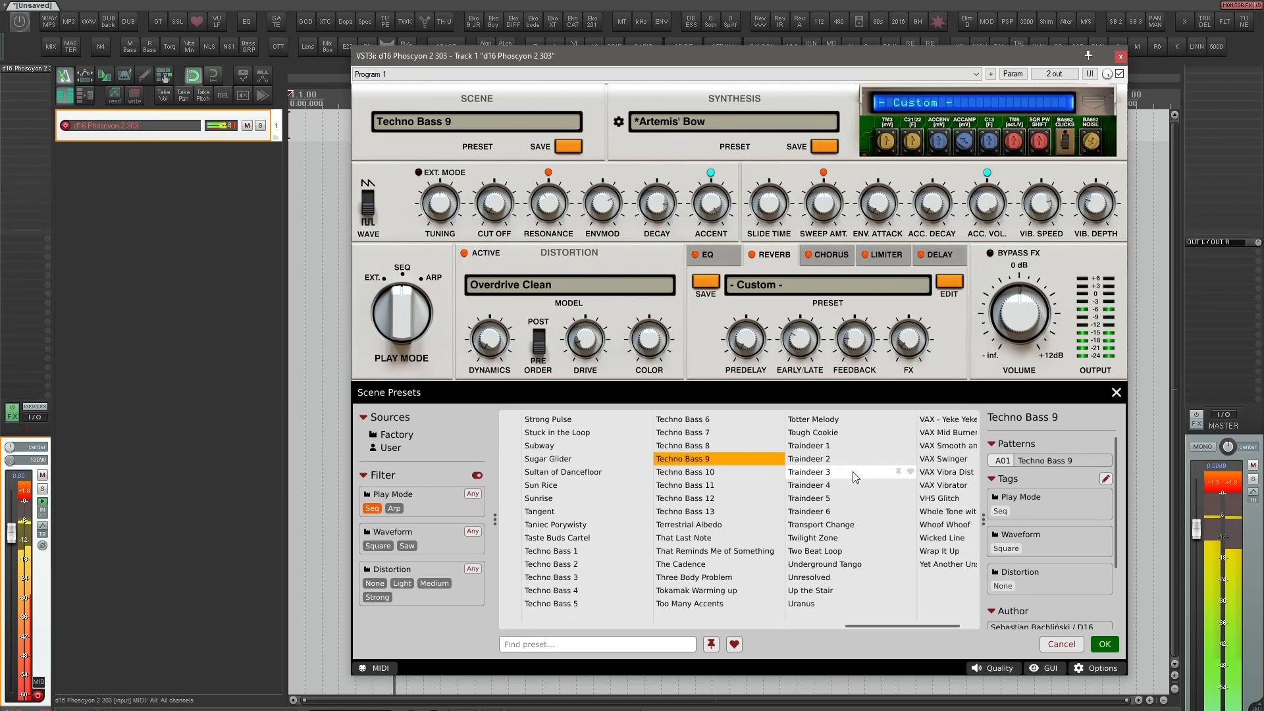
left_click(844, 472)
Play the VAX - Yeke Yeke Hardfloor Remix and VAX Mid Burner presets, setting the TM3 cutoff tuning to -424 mV on the latter
left_click(879, 419)
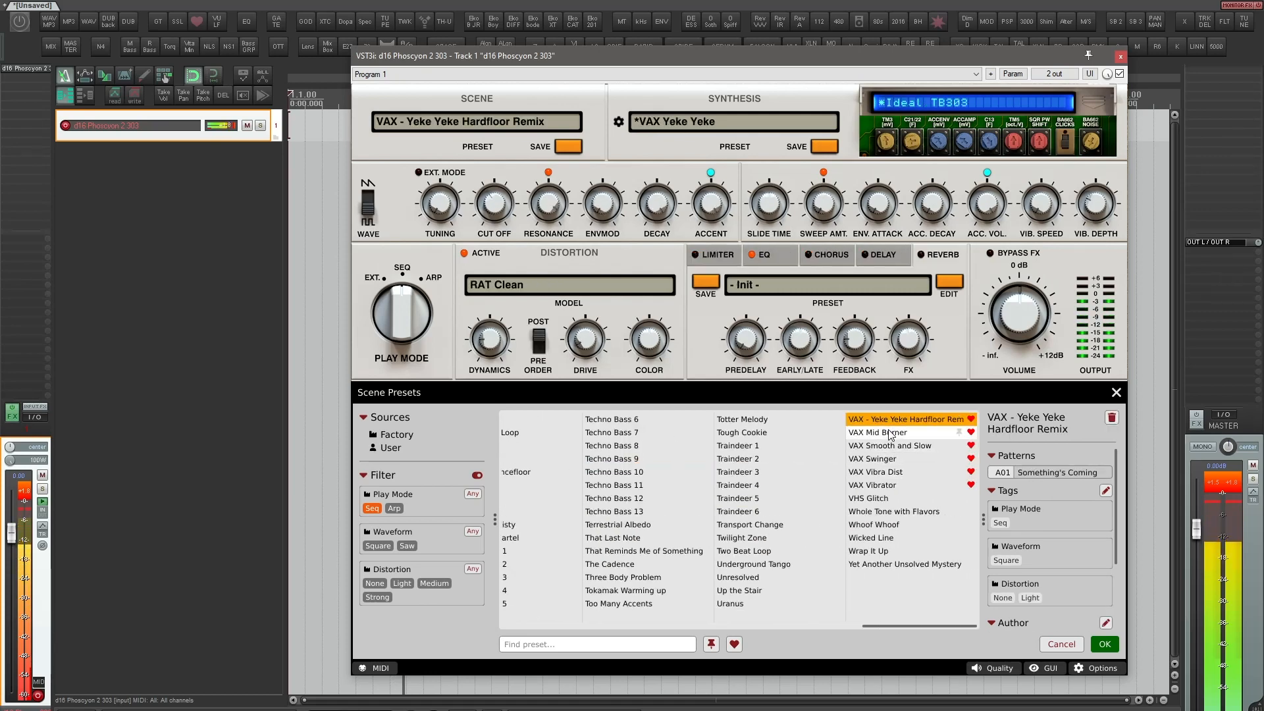
left_click(890, 433)
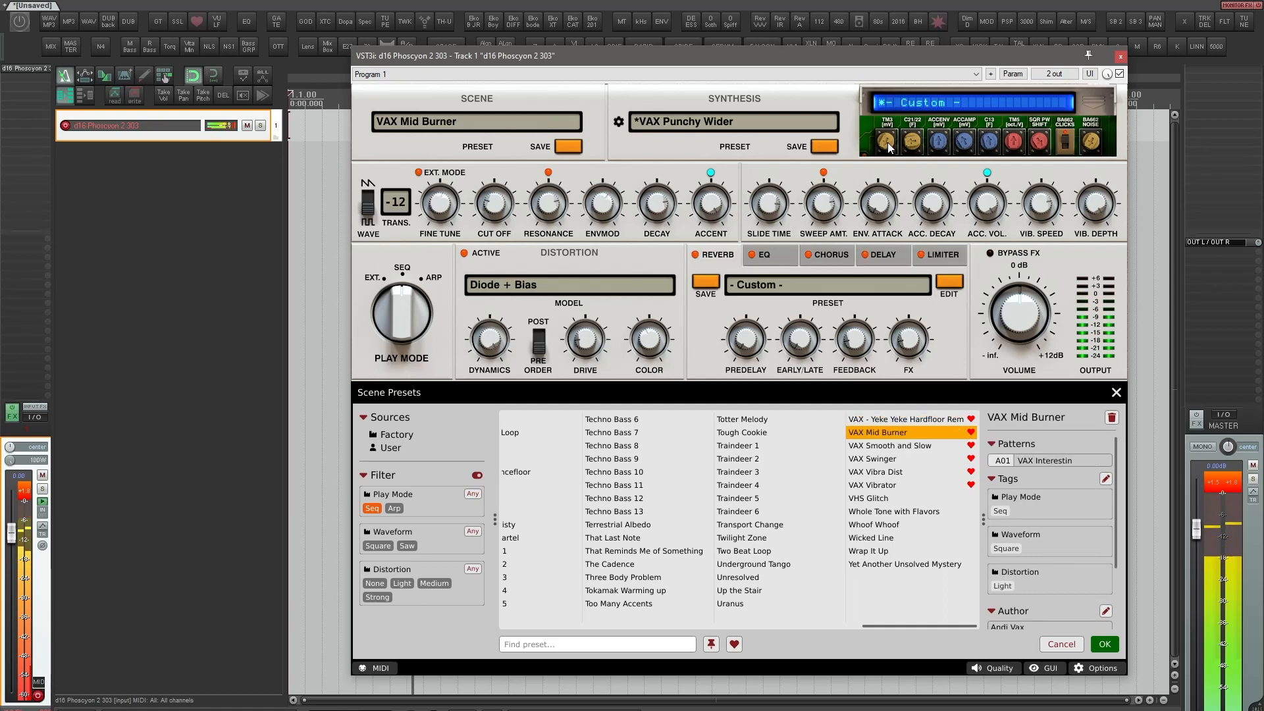
left_click_drag(885, 141, 893, 98)
Play the VAX Smooth and Slow and VAX Swinger presets, sweeping the TM3 cutoff tuning down to -500 mV
left_click(929, 446)
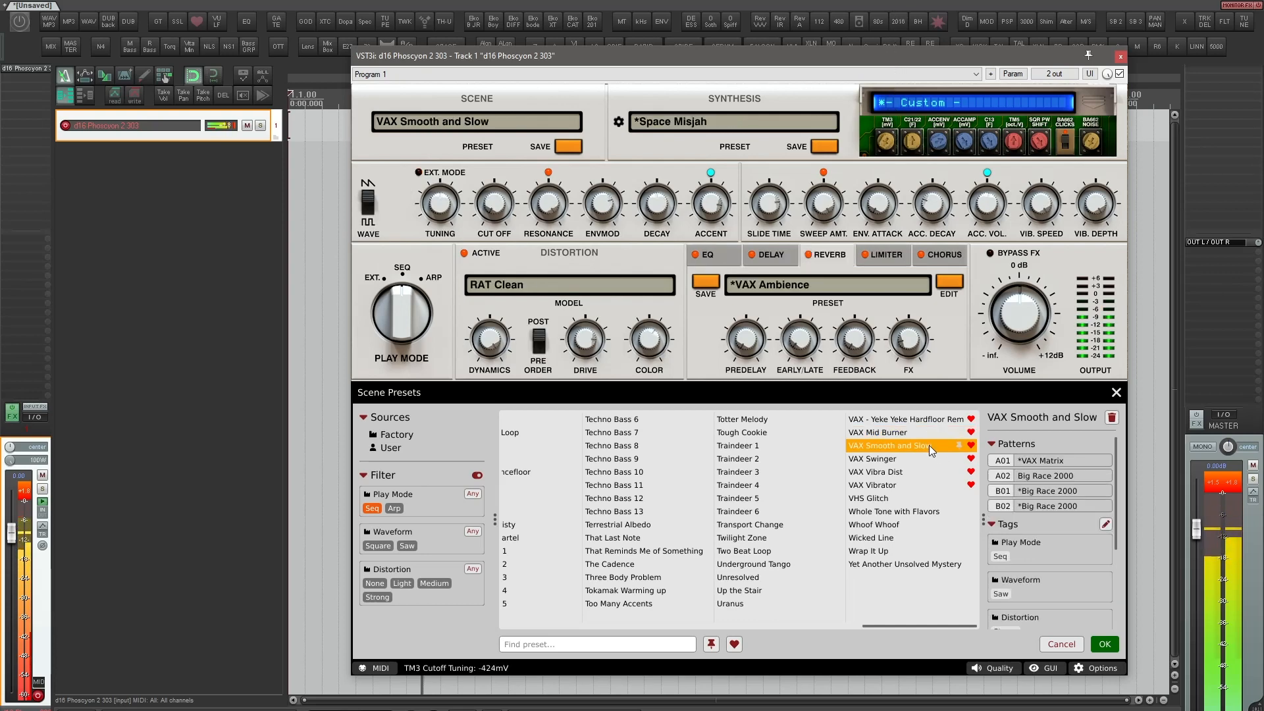
left_click_drag(886, 141, 891, 342)
left_click(897, 459)
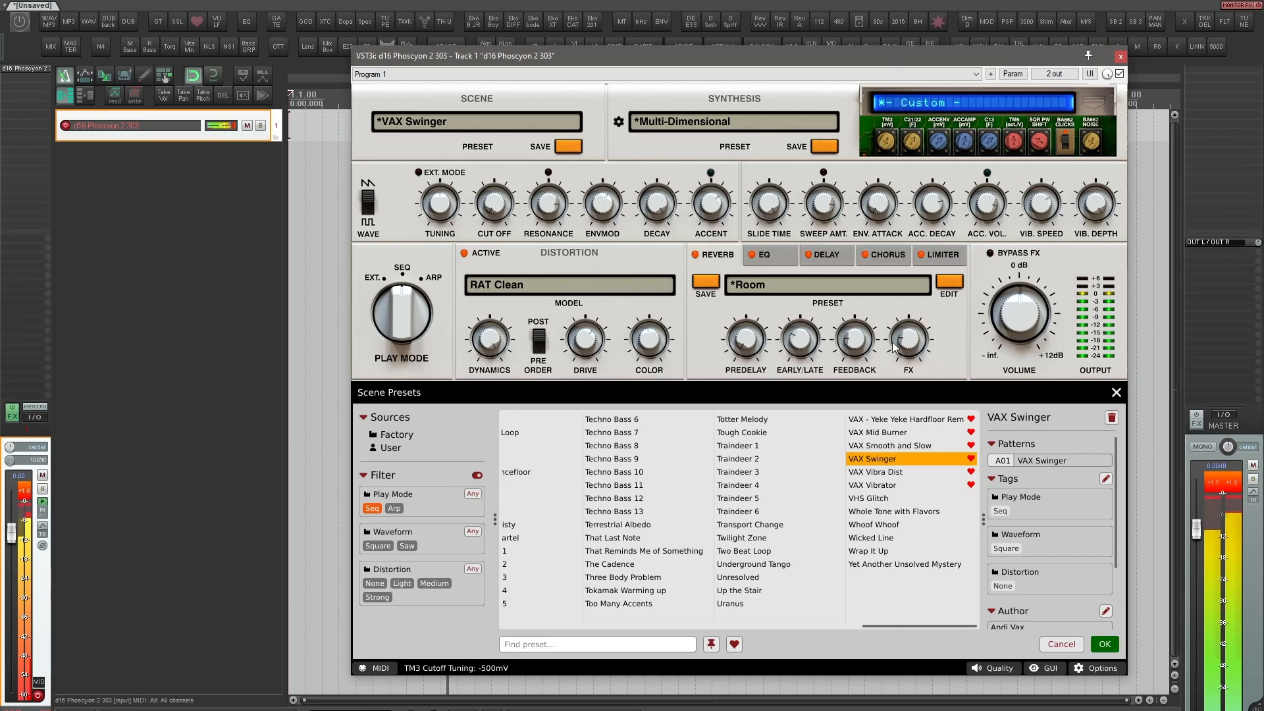
Play VAX Vibra Dist with TM3 cutoff tuning at -412 mV, and load VAX Vibrator with the tuning set to -365 mV
left_click(902, 472)
left_click_drag(894, 122, 922, 434)
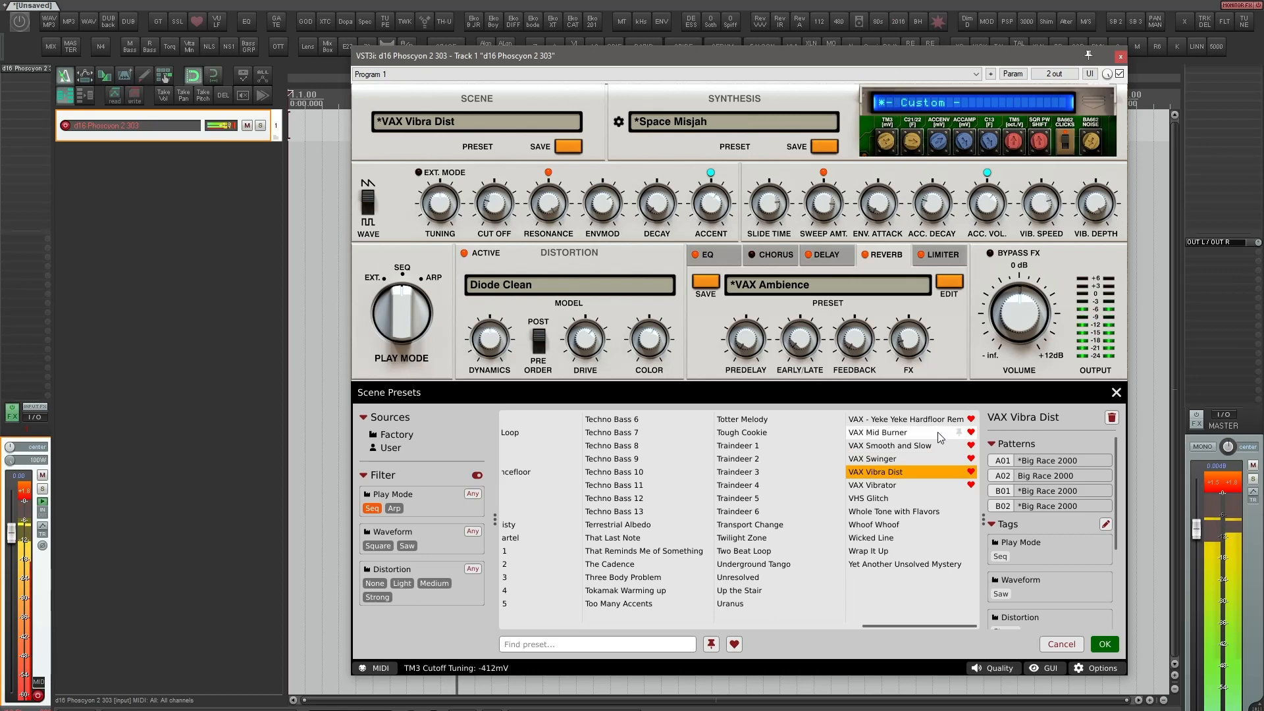
left_click(927, 485)
left_click_drag(887, 139, 905, 98)
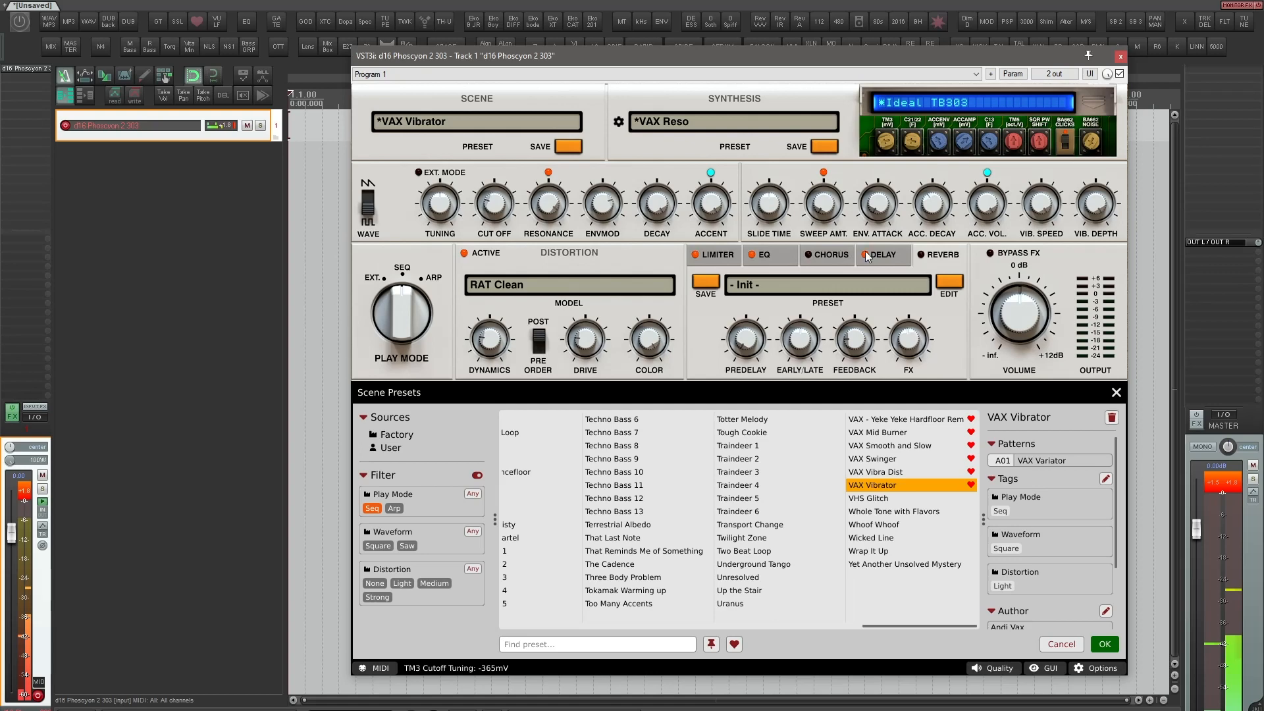
Review the list of distortion models without picking one, and cancel the scene preset browser
left_click(564, 287)
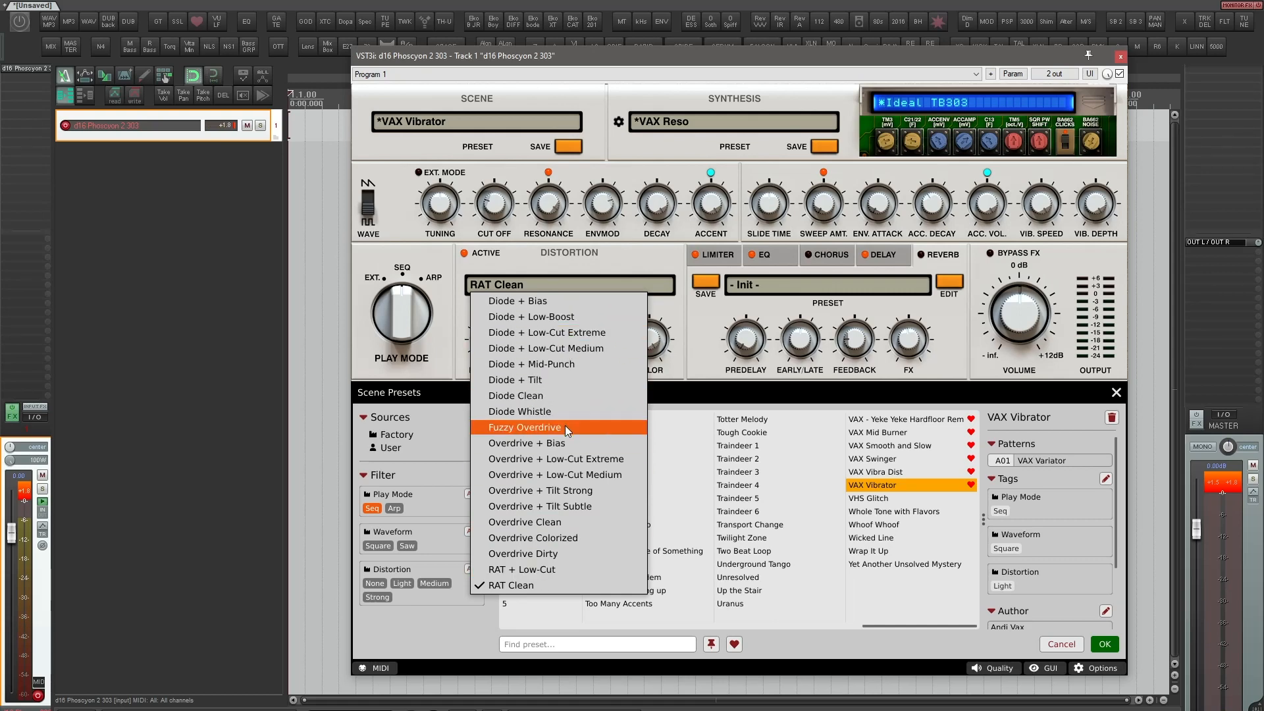
left_click(702, 316)
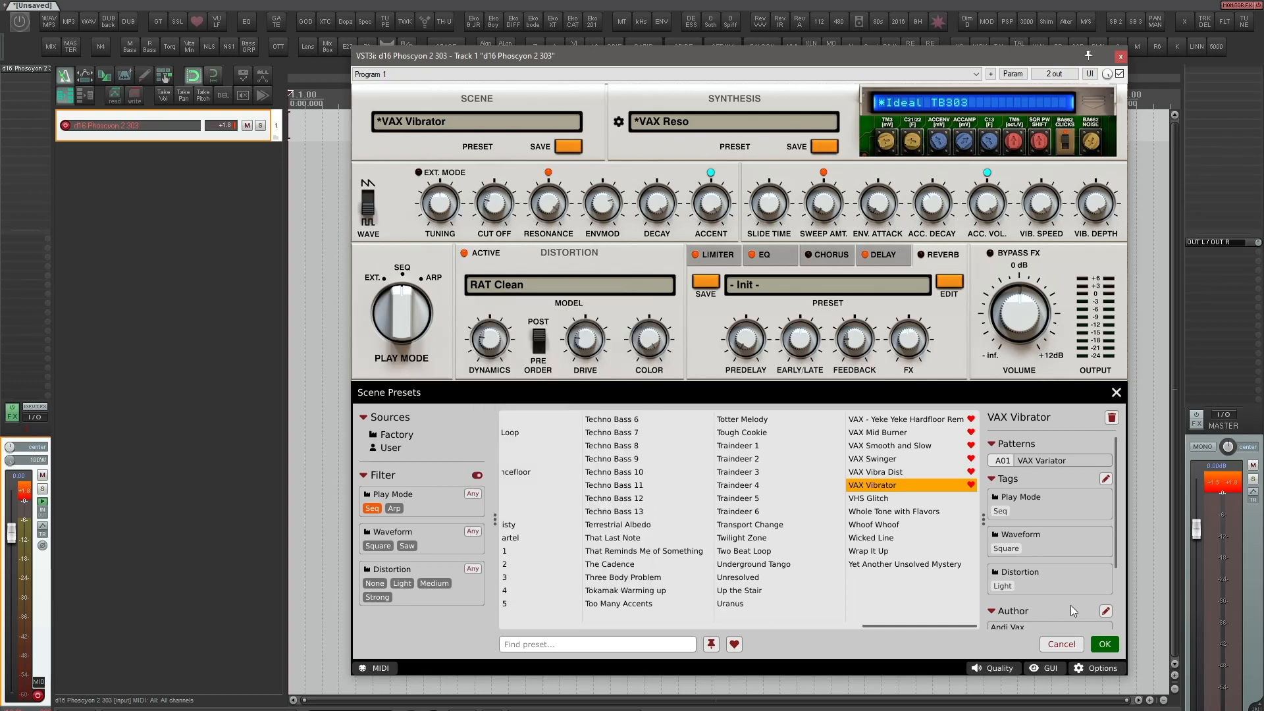
left_click(1063, 645)
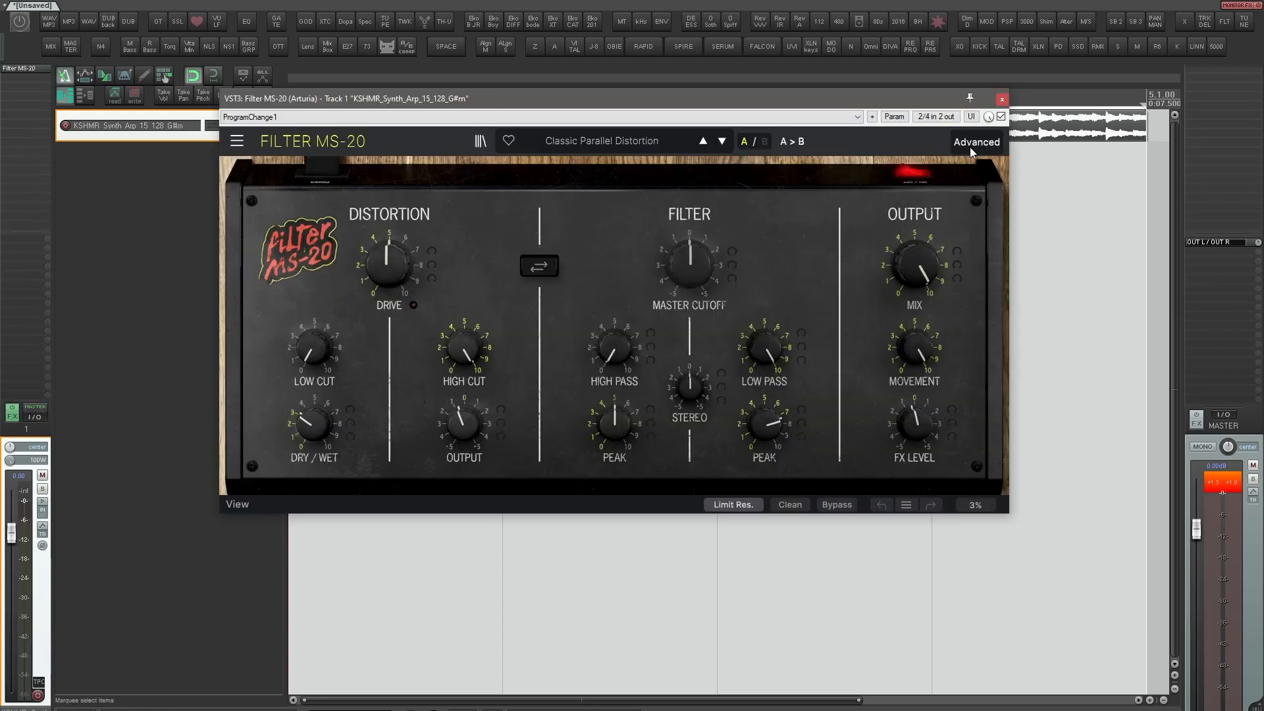
Expand the advanced section of Arturia Filter MS-20 and review its Envelope Follower, Step Sequencer and Function Generator modulators
left_click(971, 146)
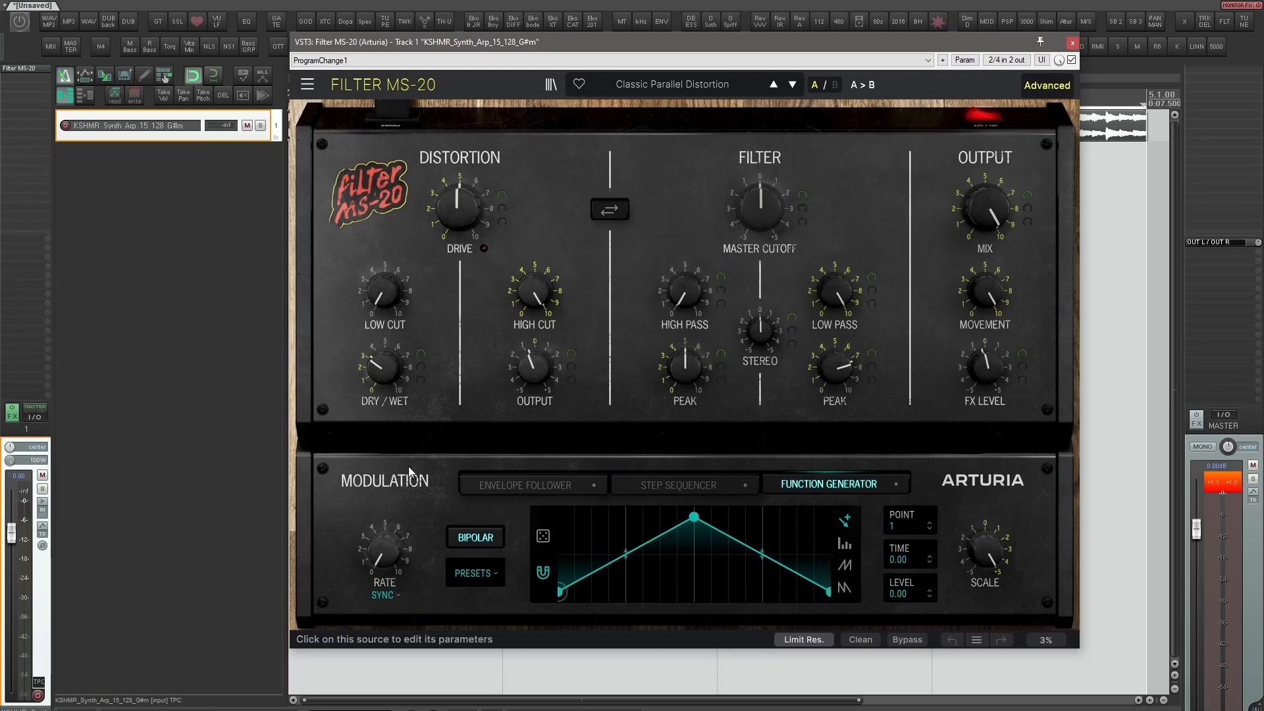
left_click(568, 484)
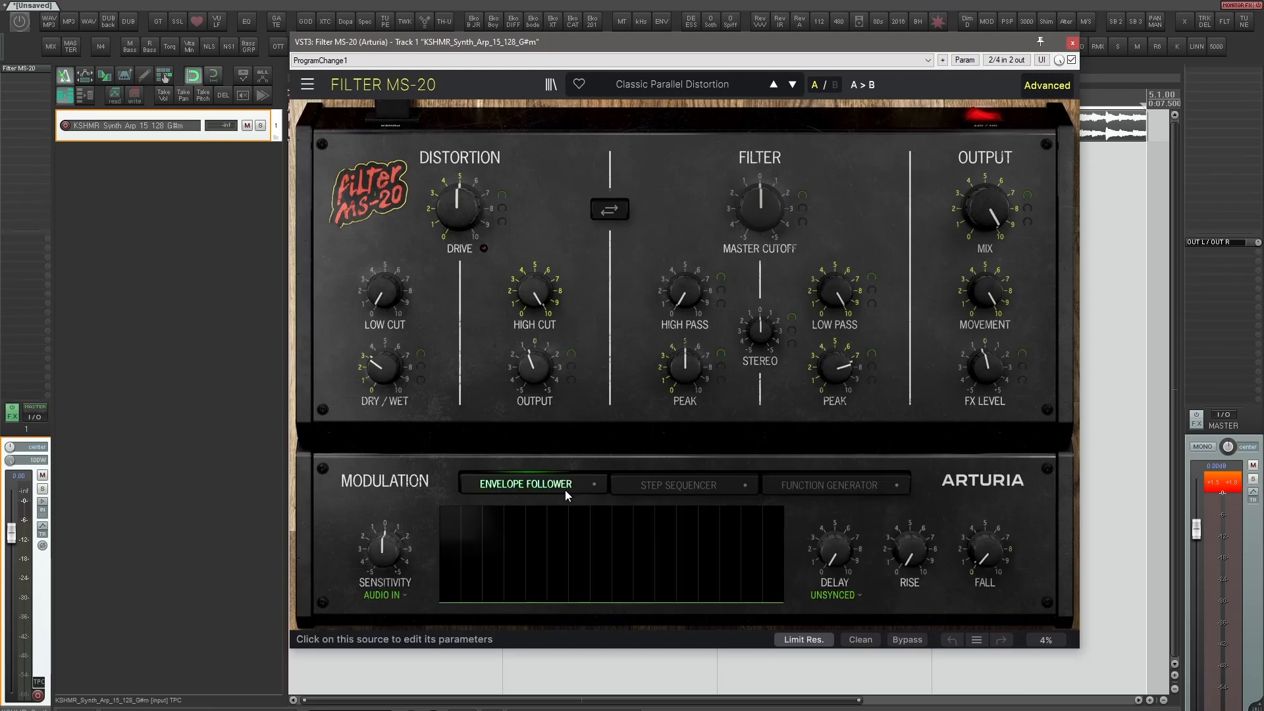
left_click(687, 490)
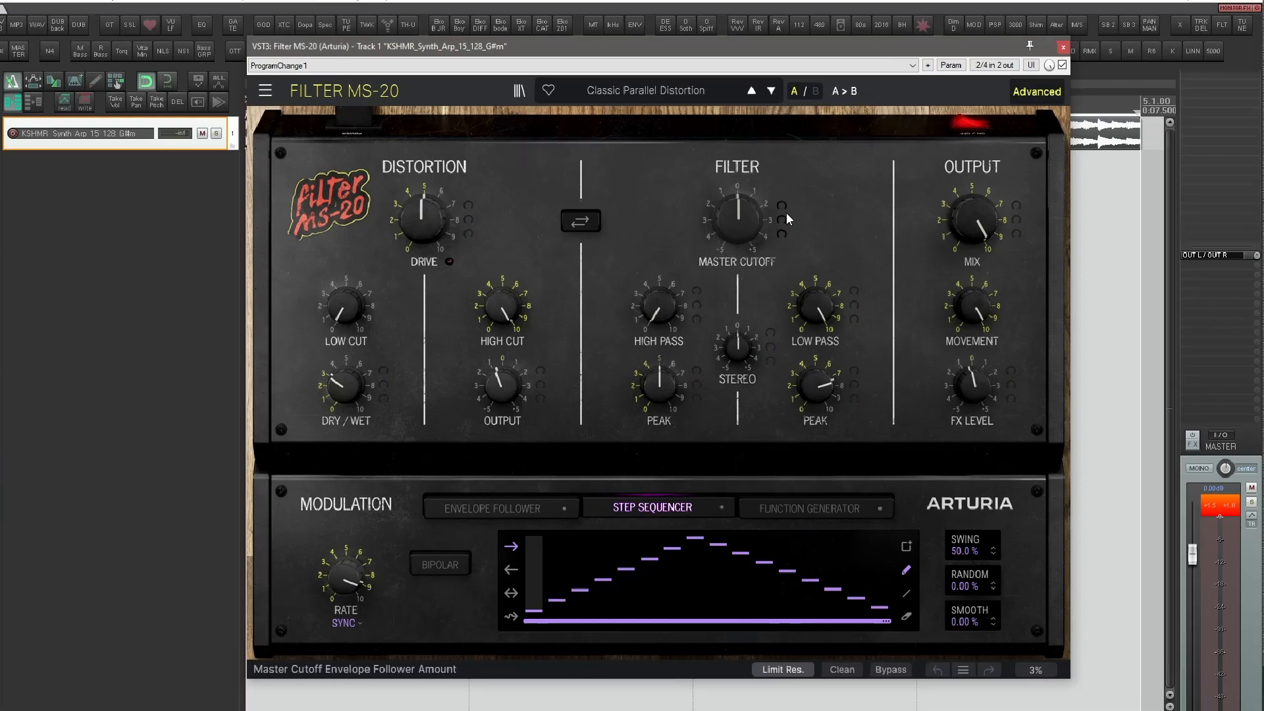
mouse_move(807, 201)
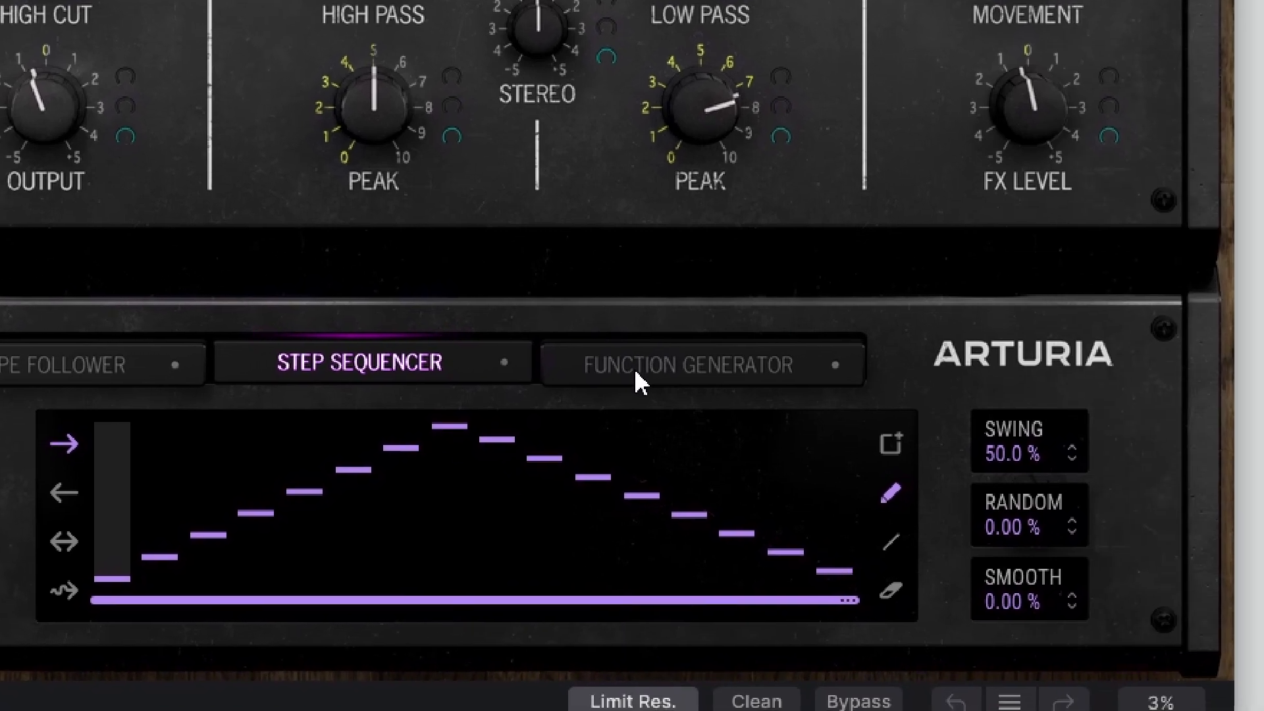
left_click(637, 380)
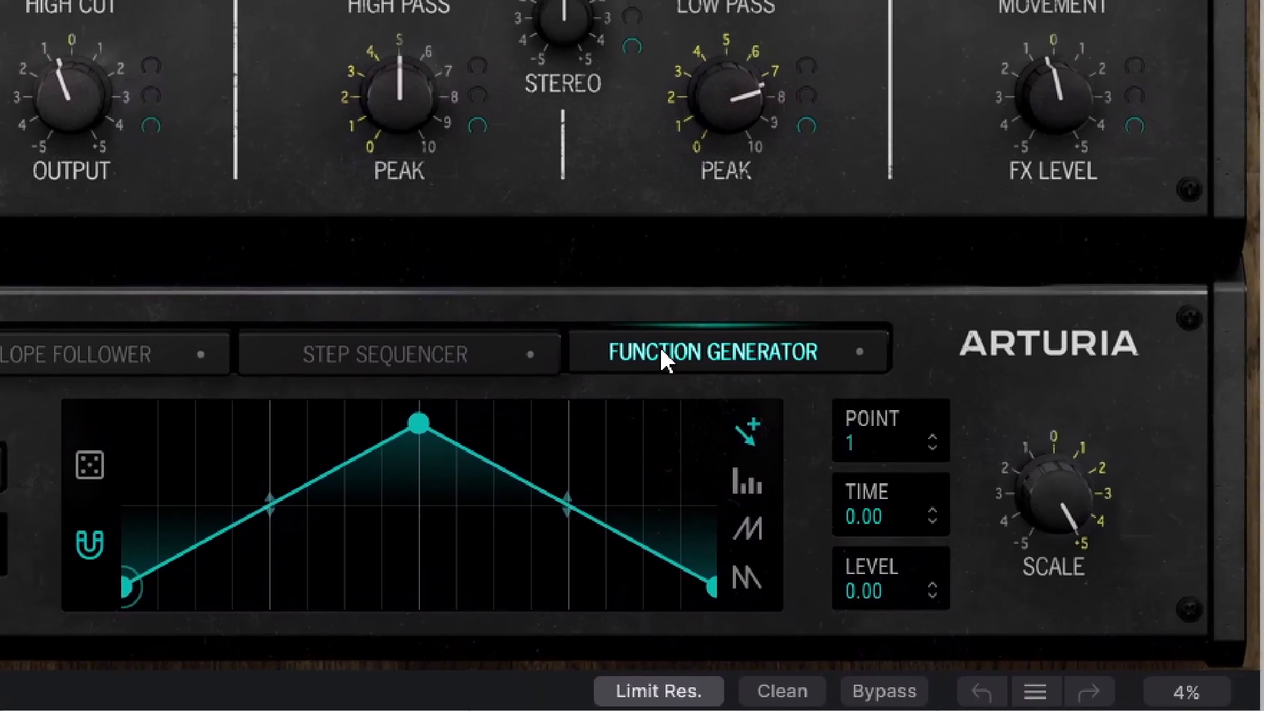
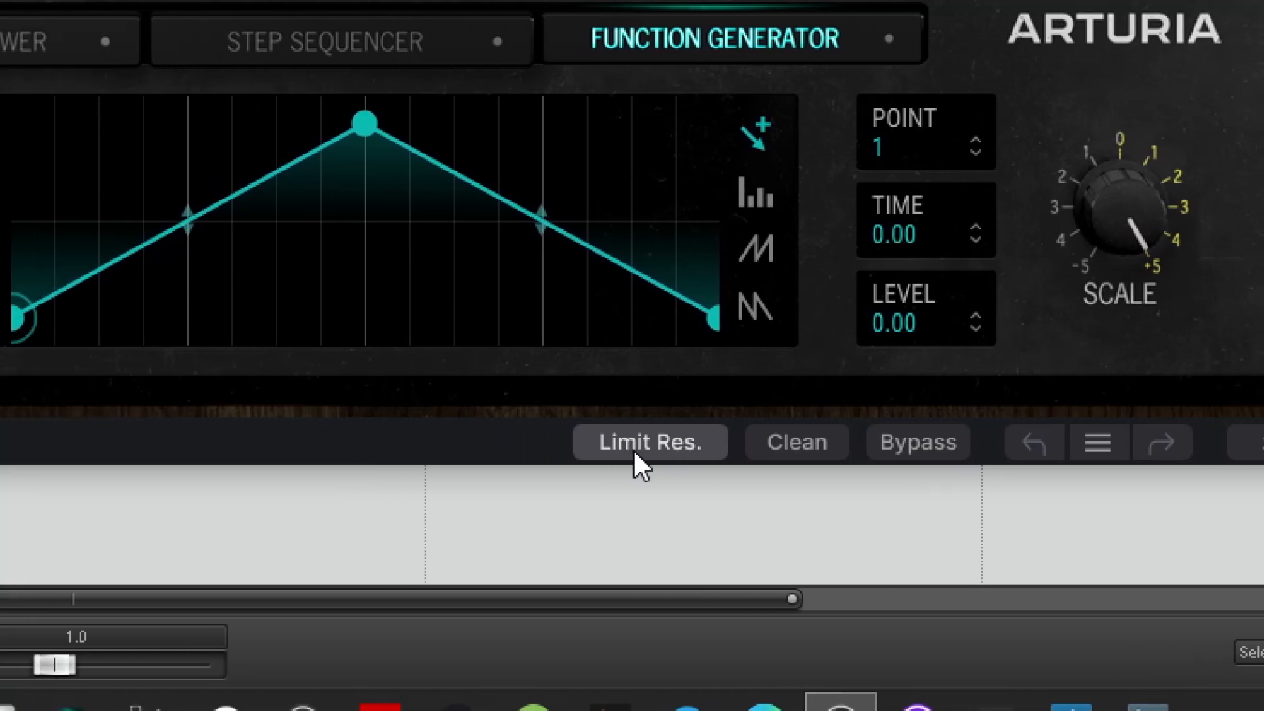
Turn off resonance limiting in Filter MS-20 and check the filter mode options, keeping Clean
left_click(639, 443)
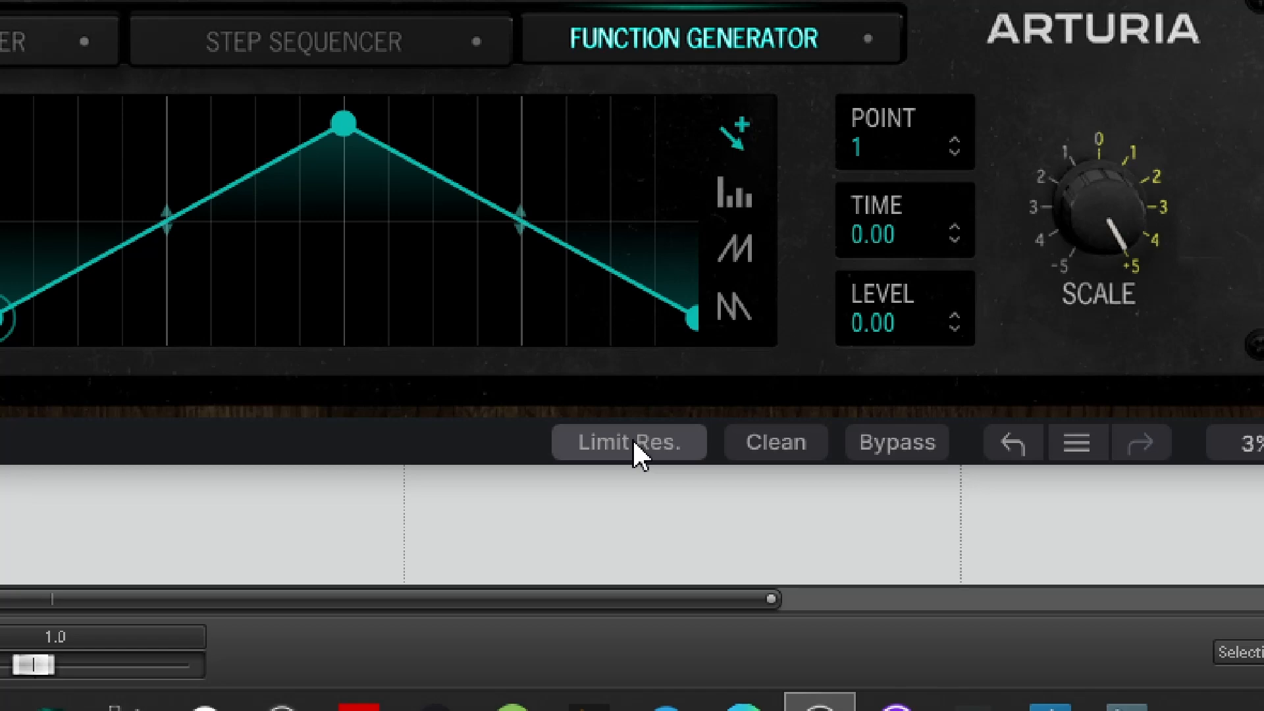
left_click(779, 448)
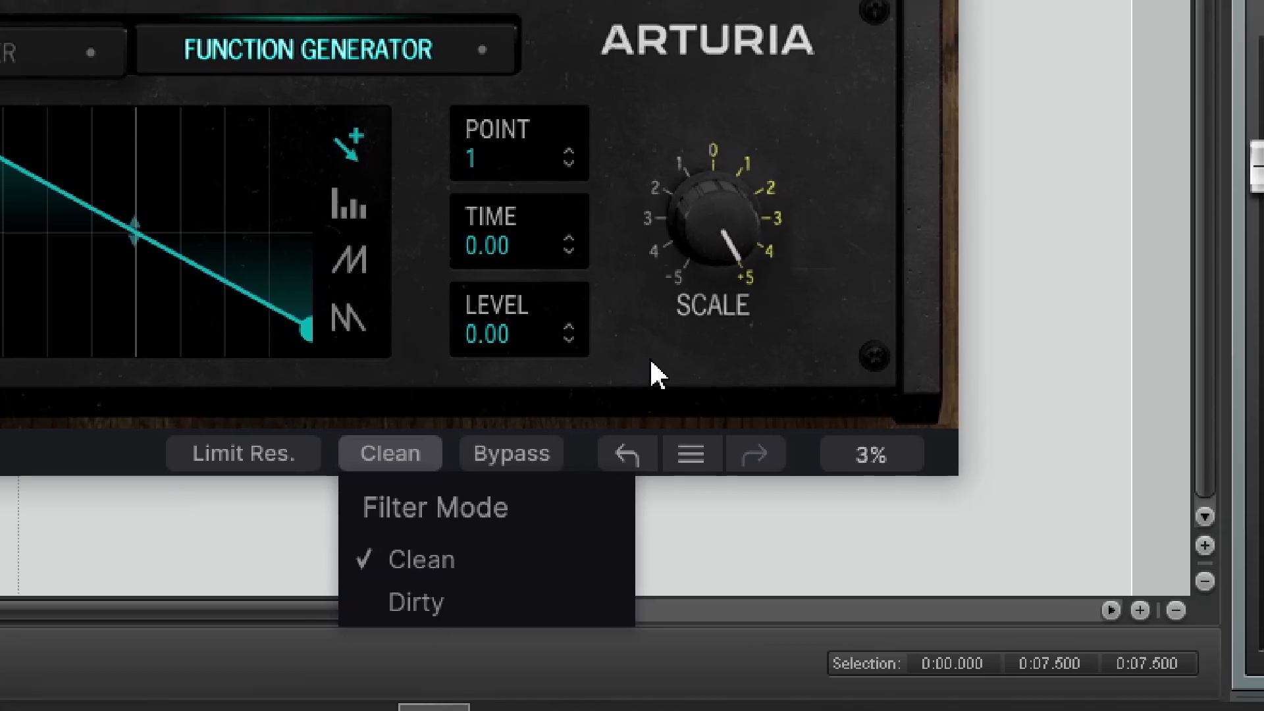
left_click(827, 352)
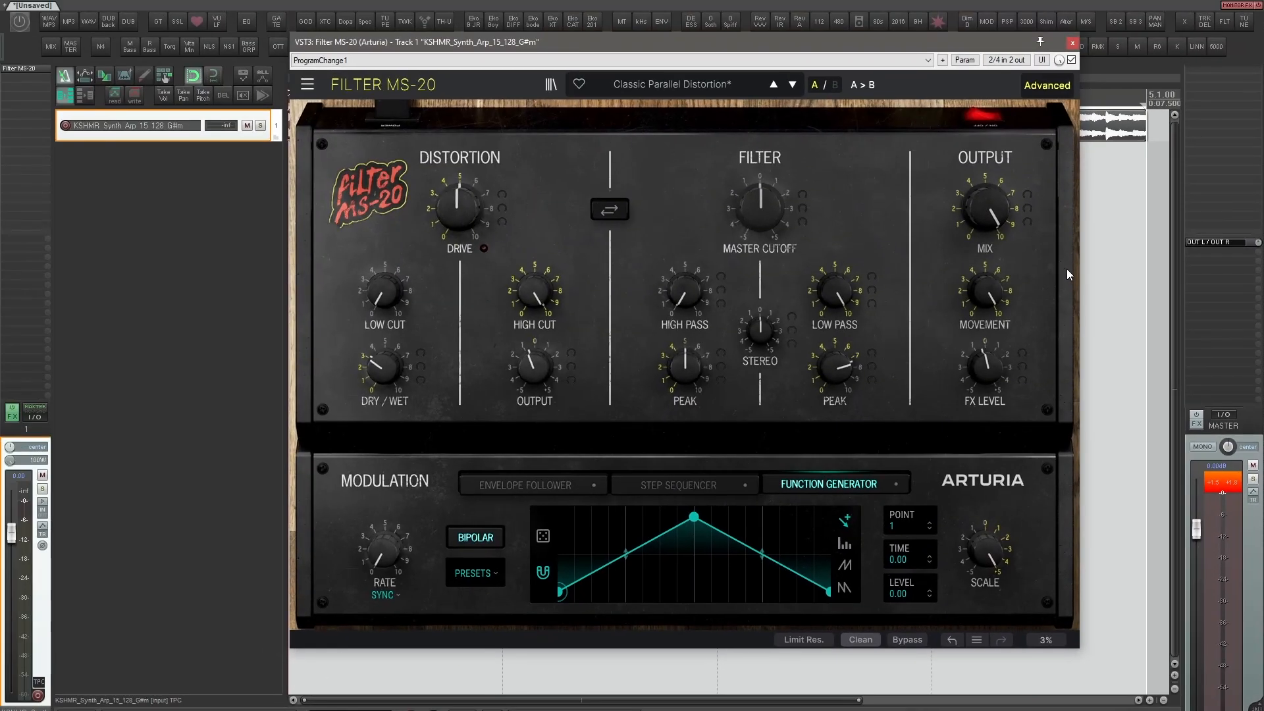
Bypass Filter MS-20 and play the synth arp track to hear the dry signal
left_click(1072, 60)
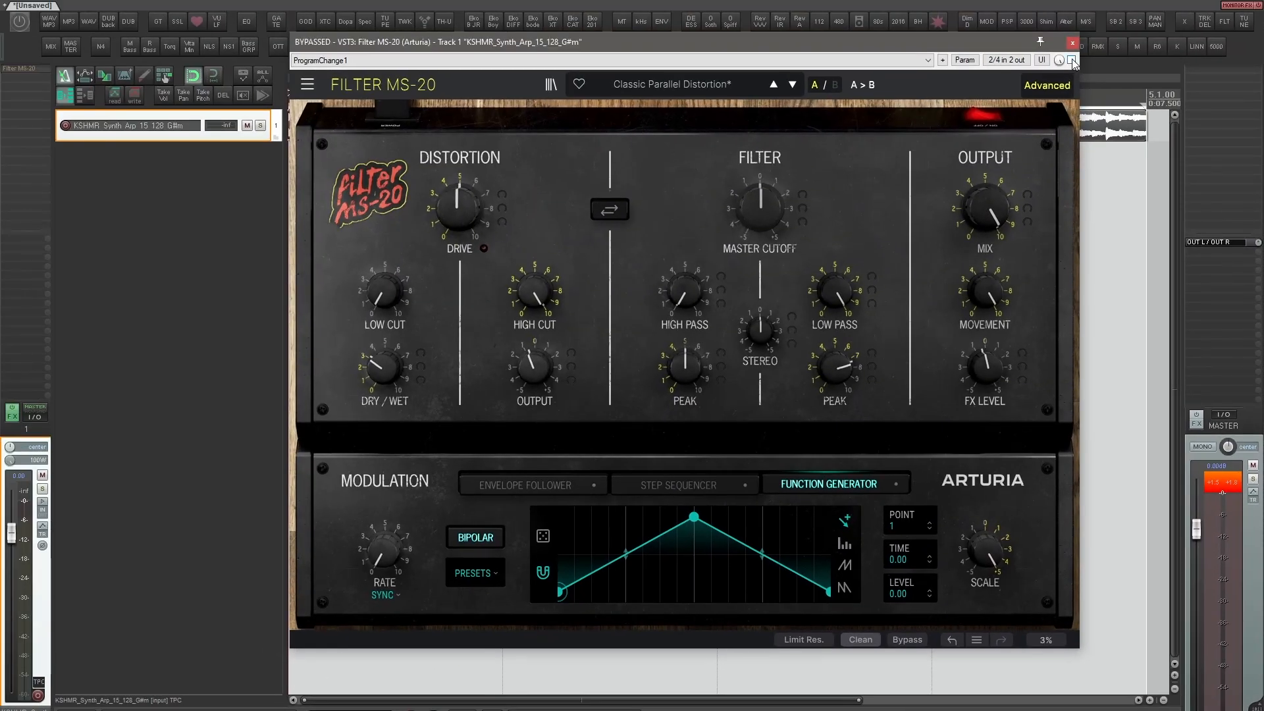
key("space")
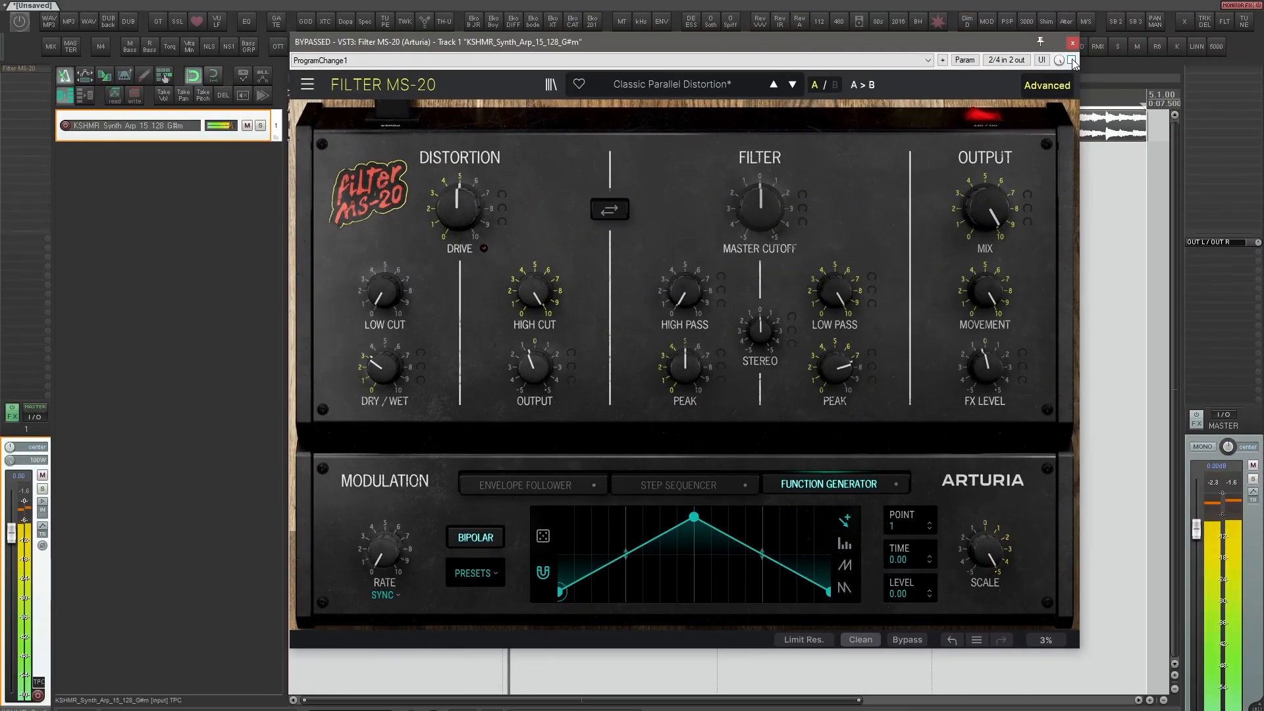
Re-enable Filter MS-20 and play the synth arp loop while turning up the distortion Drive
left_click(1072, 60)
key("space")
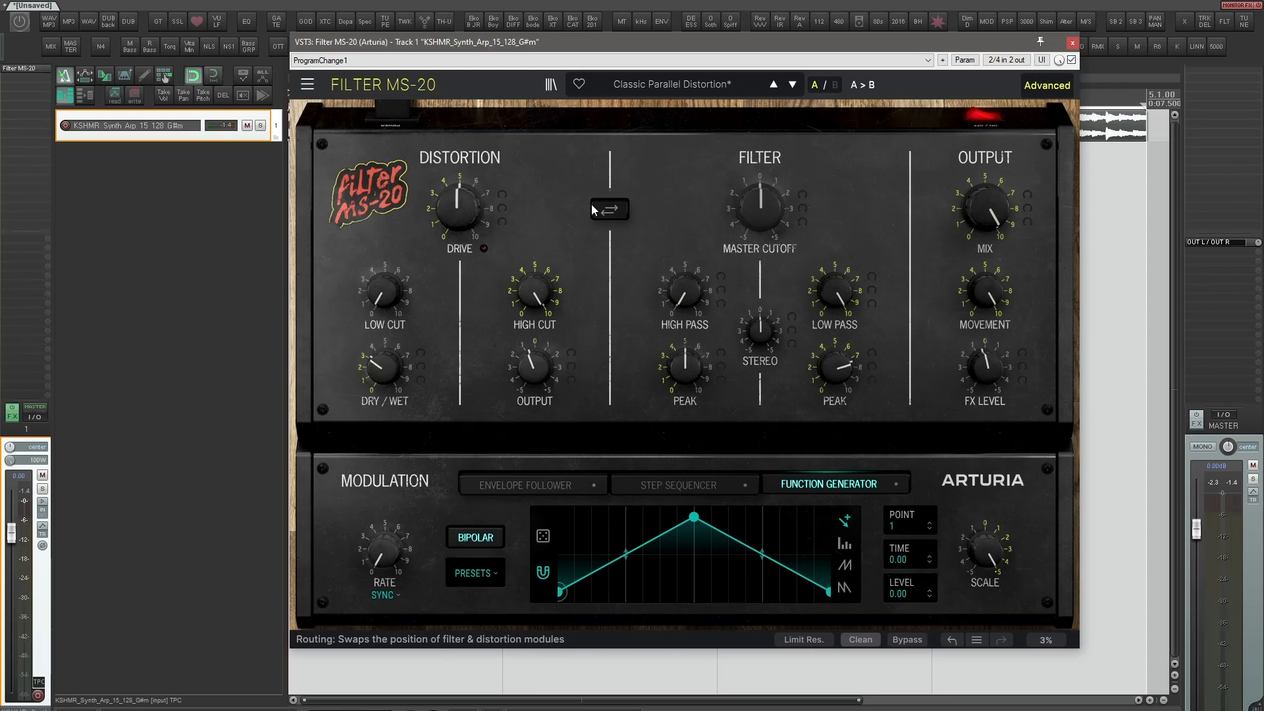
key("space")
left_click_drag(468, 200, 468, 169)
Shape the distortion with Drive at maximum, High Cut at 9288 Hz, Low Cut at about 2 and Dry/Wet at zero
left_click_drag(532, 291, 532, 313)
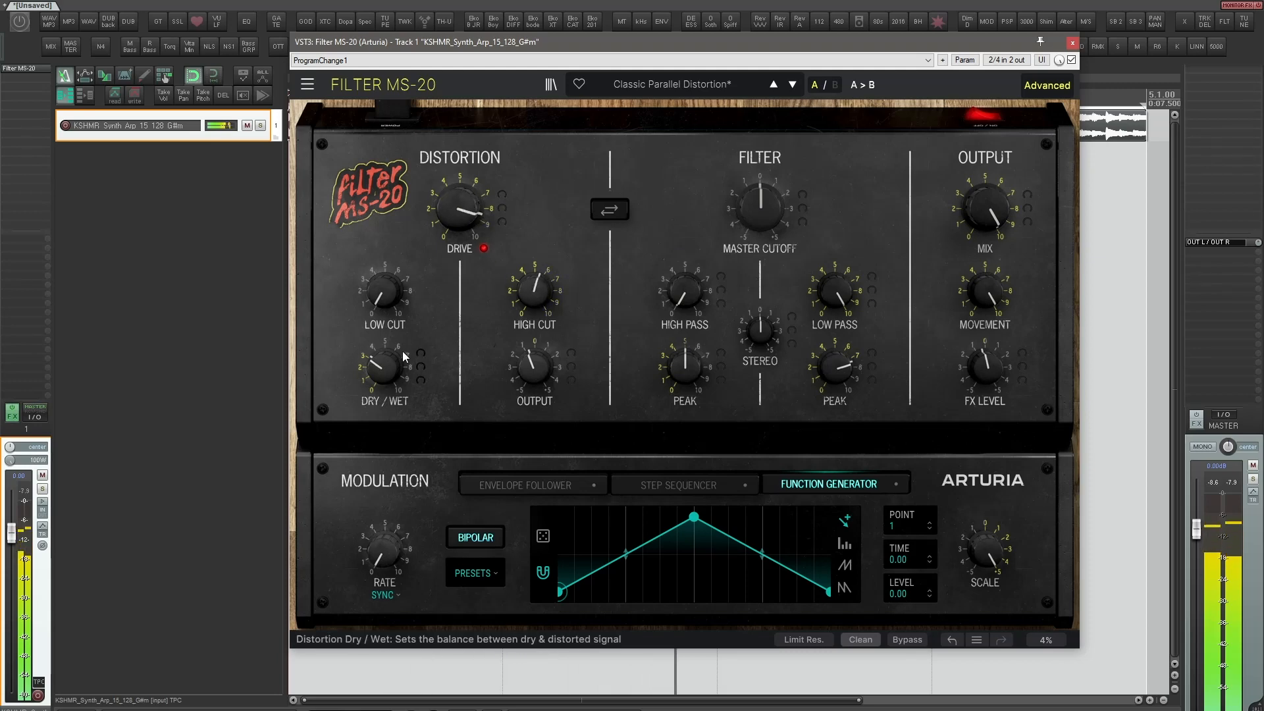
left_click_drag(402, 351, 402, 302)
left_click_drag(459, 210, 459, 203)
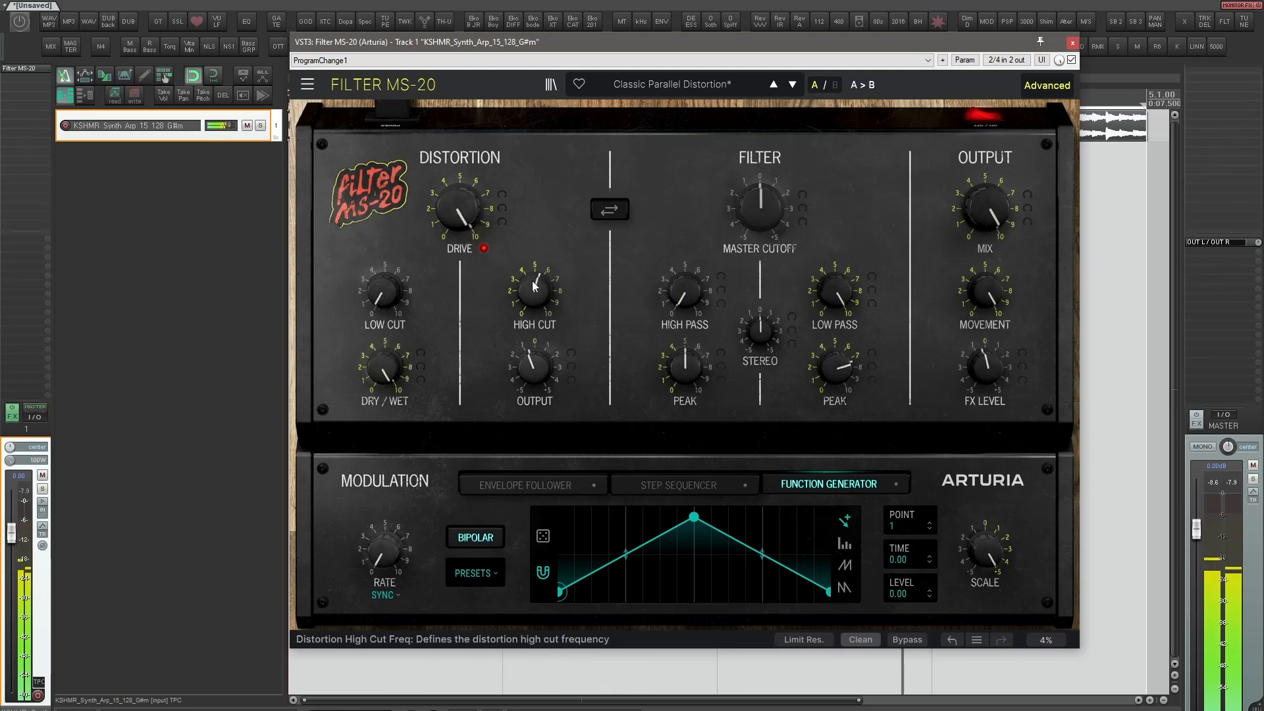
left_click_drag(533, 290, 534, 276)
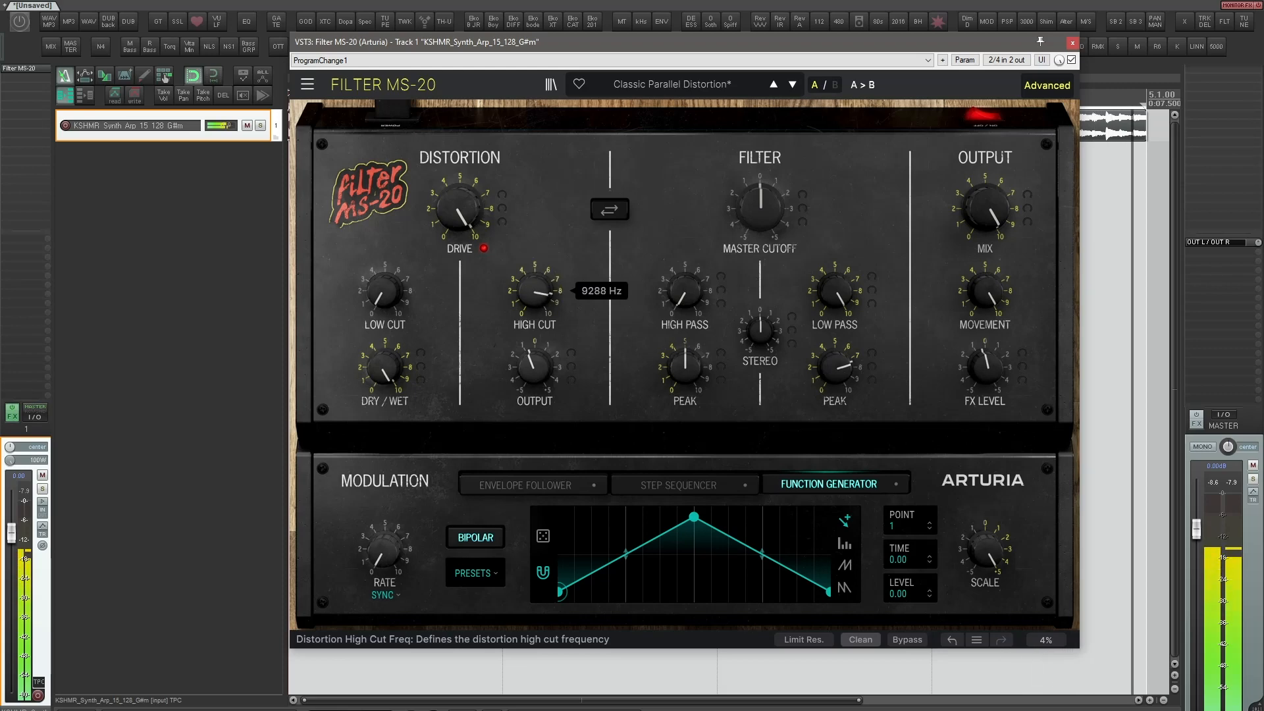
left_click_drag(383, 293, 388, 411)
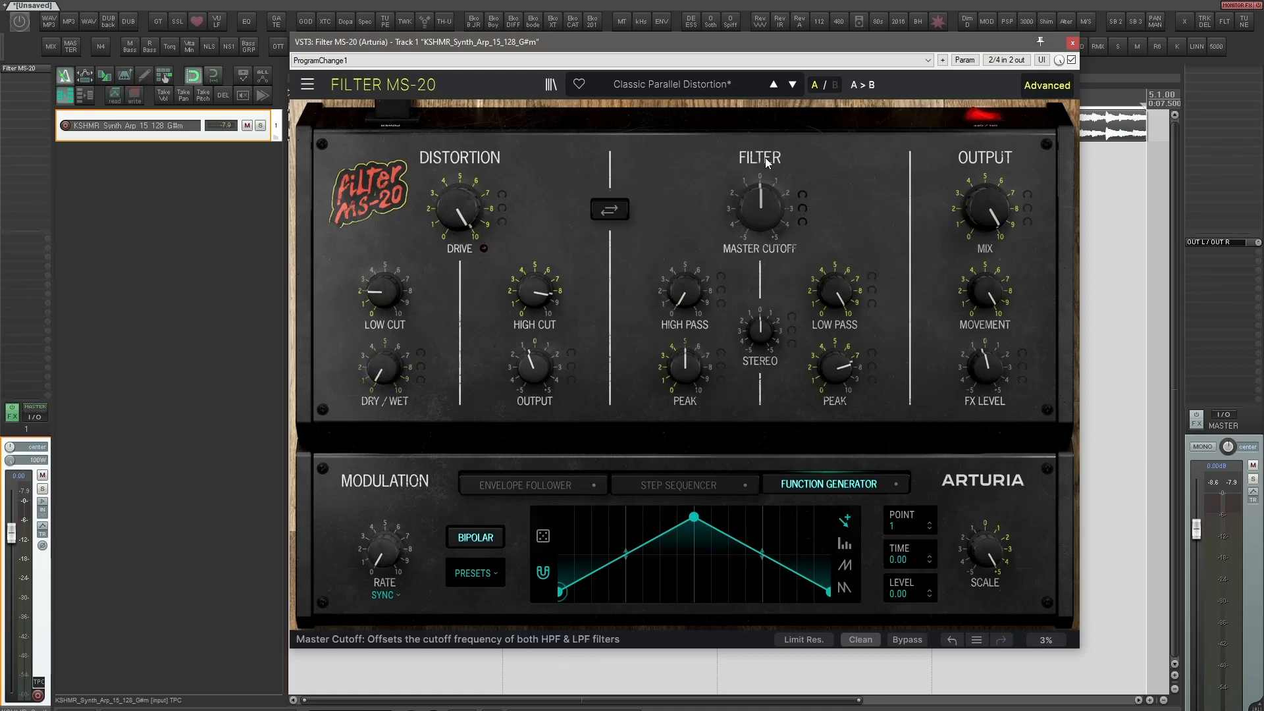
Sweep the filter's Master Cutoff up and back to slightly above zero while raising the high-pass Peak to about 6
left_click_drag(778, 215, 777, 153)
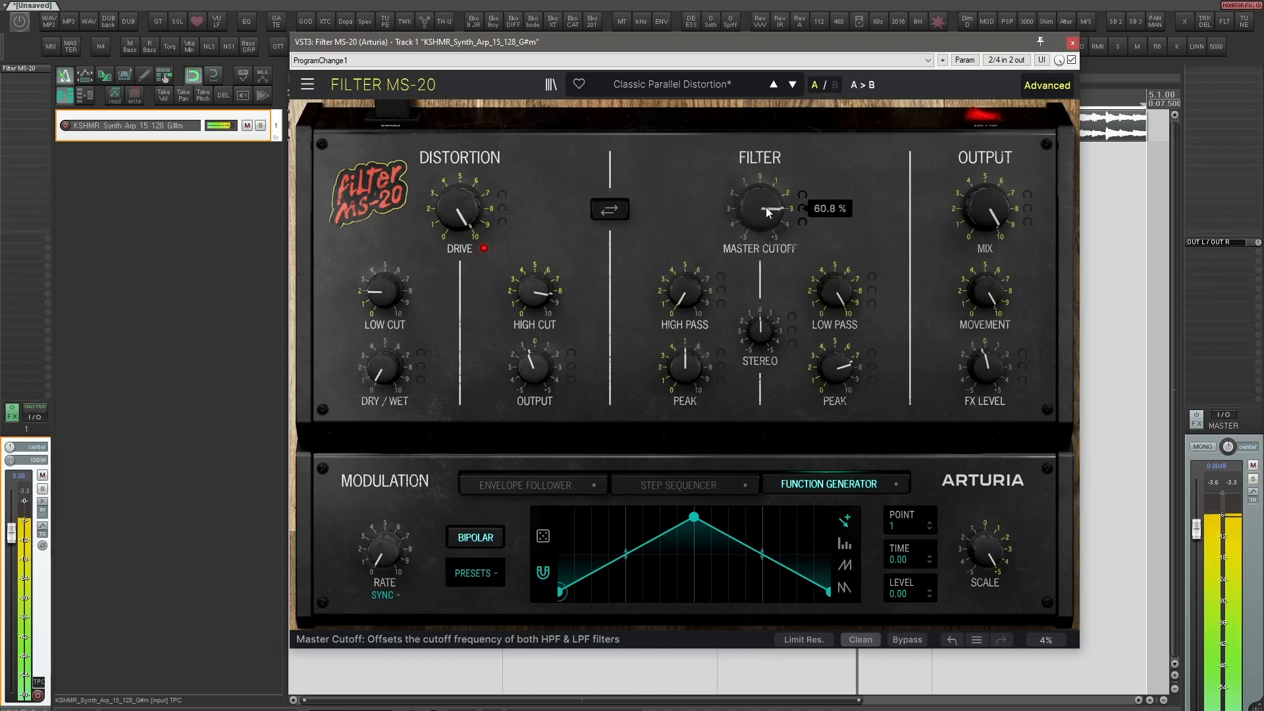
left_click_drag(685, 366, 684, 348)
left_click_drag(760, 197, 759, 212)
left_click_drag(748, 204, 748, 232)
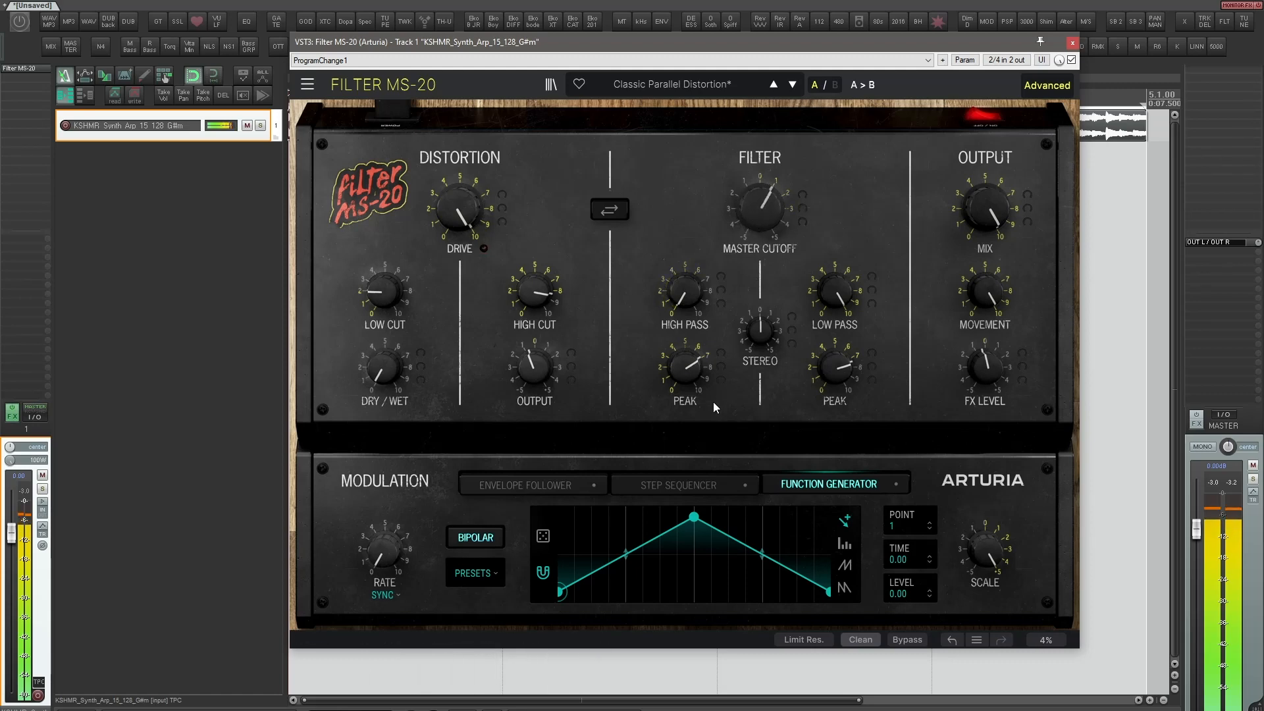
left_click_drag(689, 370, 688, 374)
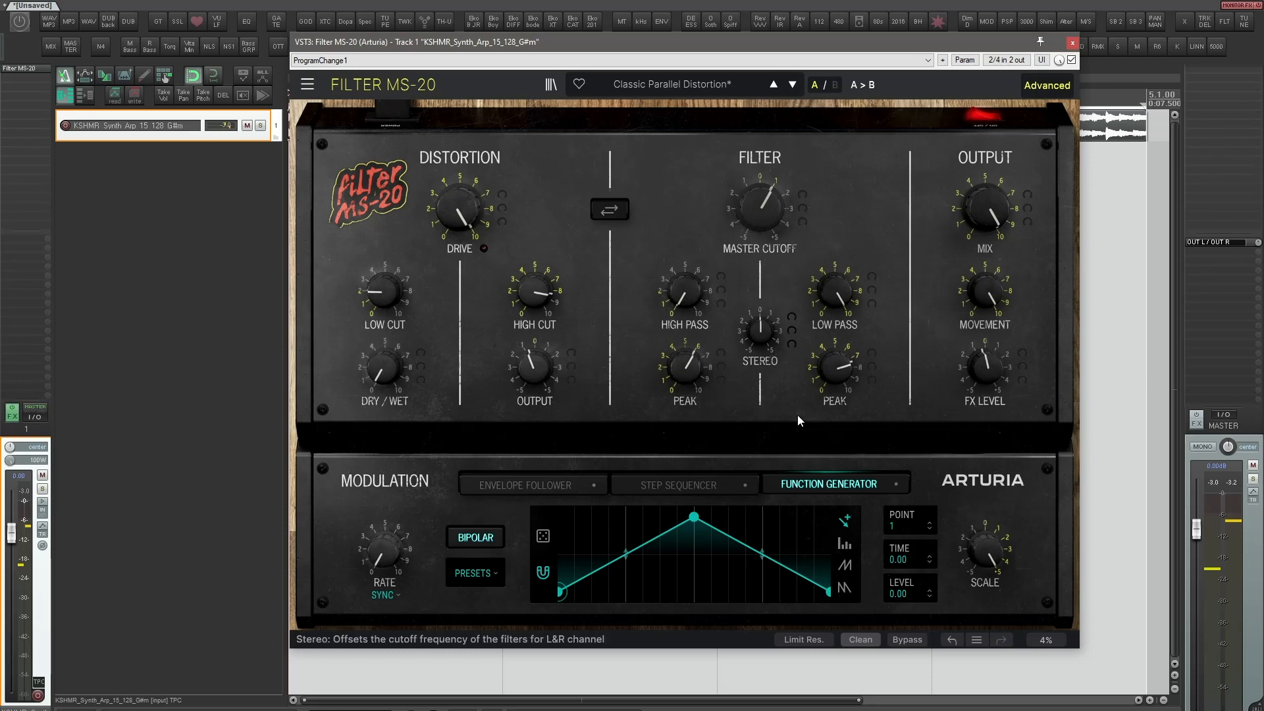
Play the loop and sweep the filter's Master Cutoff down to between -2 and -3 on its scale
left_click(804, 640)
key("space")
left_click_drag(763, 212, 762, 277)
key("space")
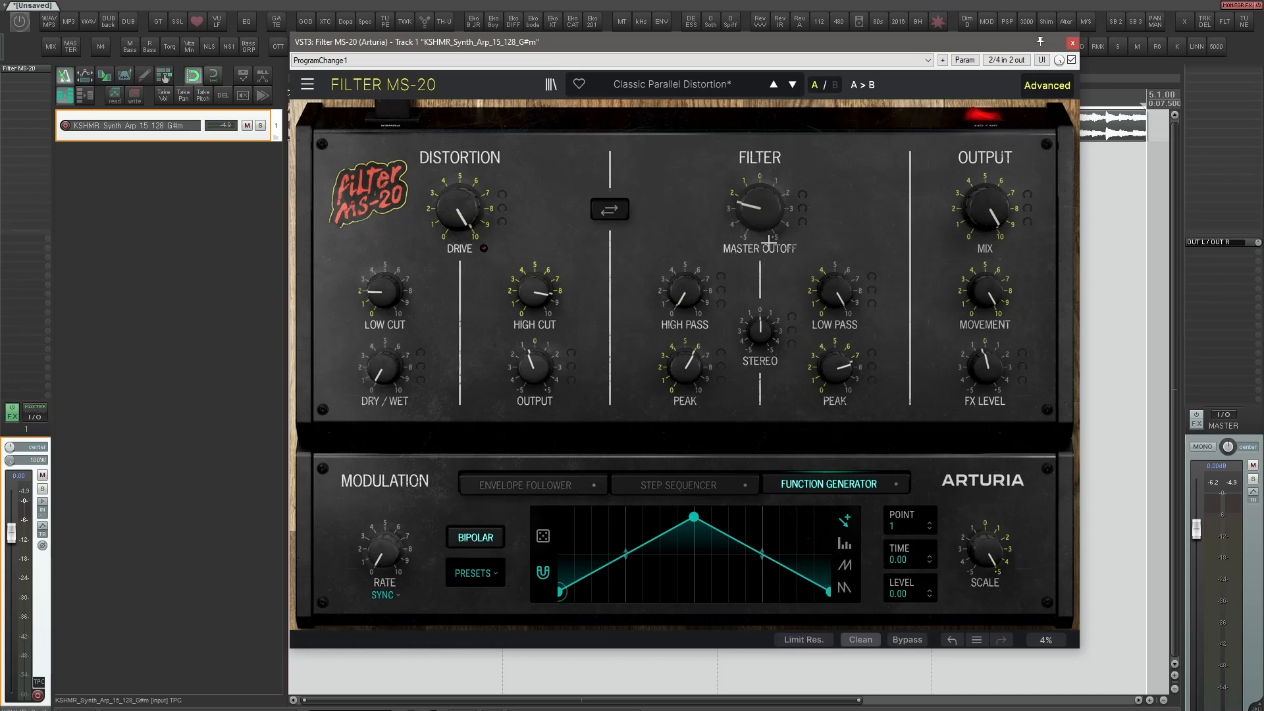
key("space")
left_click_drag(755, 227, 754, 272)
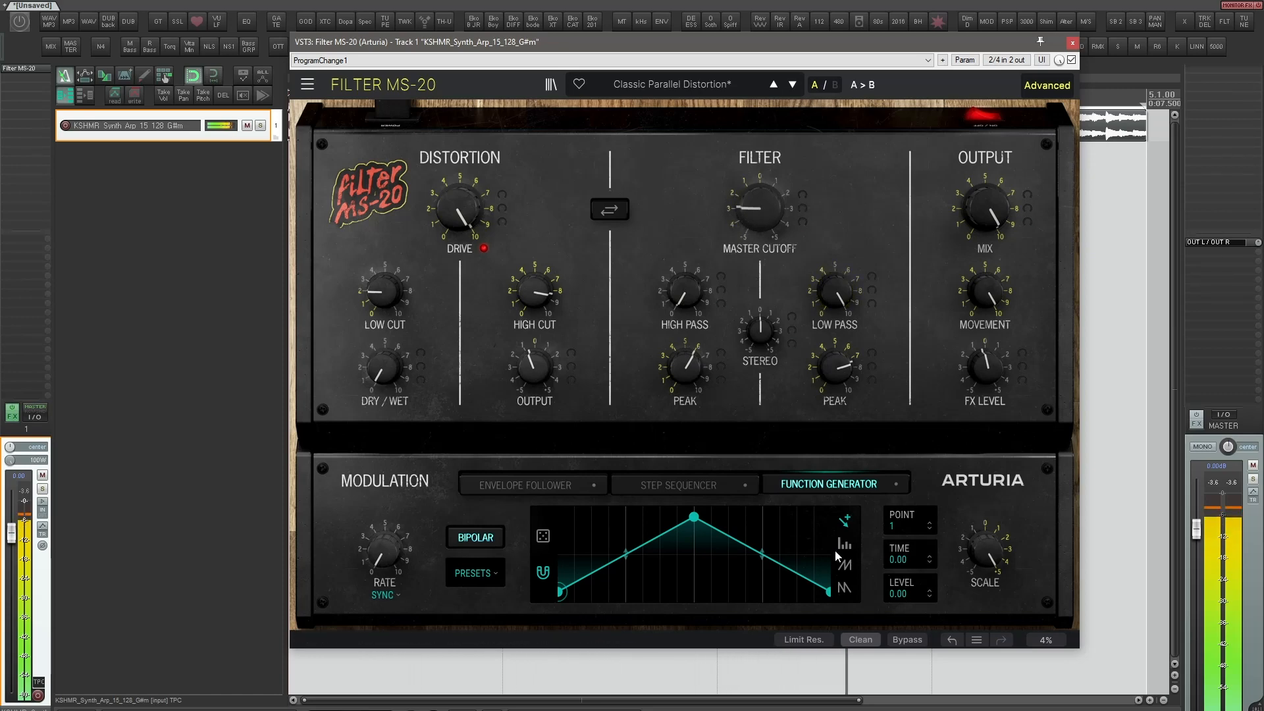
mouse_move(792, 224)
left_mouse_down()
mouse_move(791, 257)
mouse_move(792, 227)
left_mouse_up()
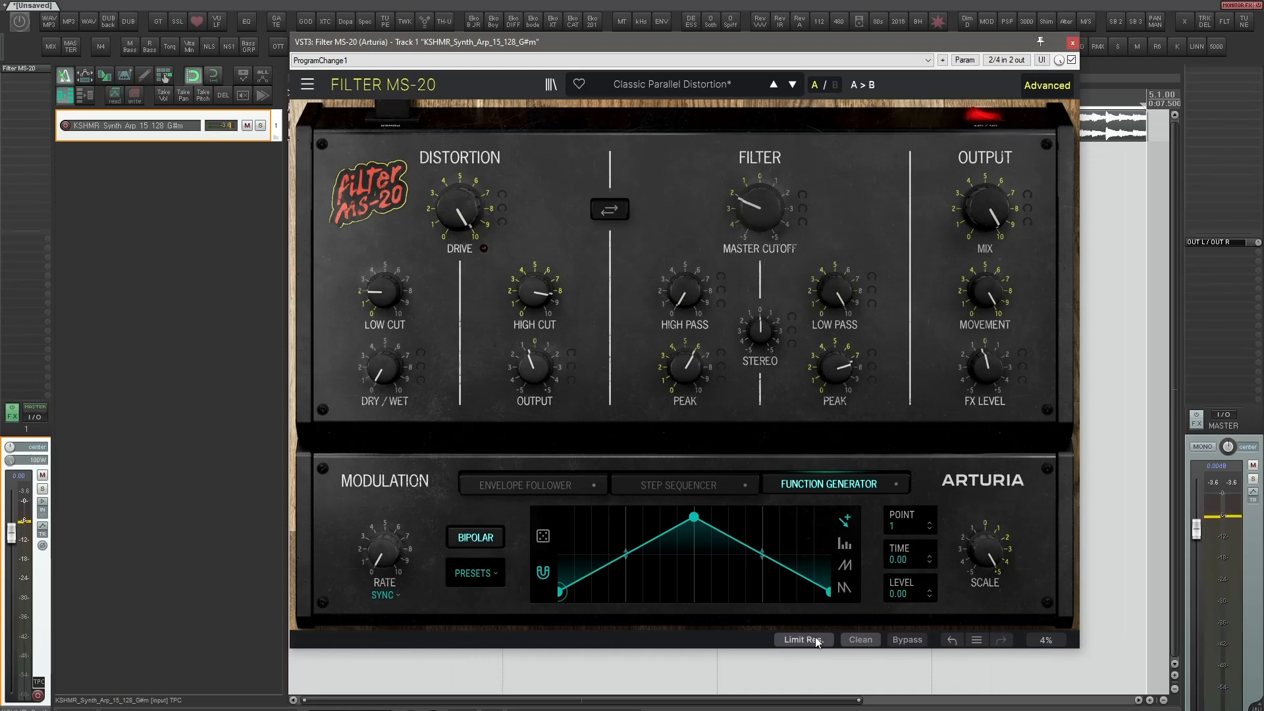
Turn on resonance limiting and play the loop in Clean filter mode
left_click(864, 640)
left_click(875, 573)
key("space")
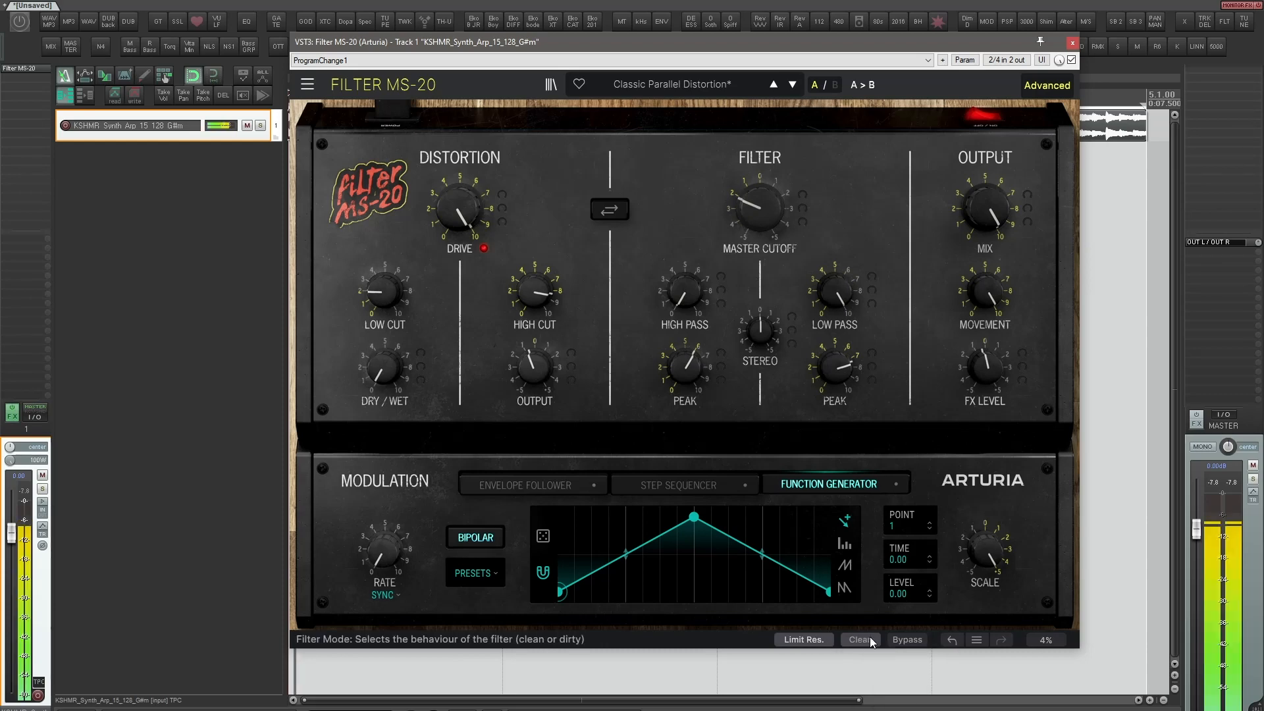
Compare the Dirty and Clean filter modes during playback, leave the mode on Dirty and stop the loop
left_click(870, 642)
left_click(871, 682)
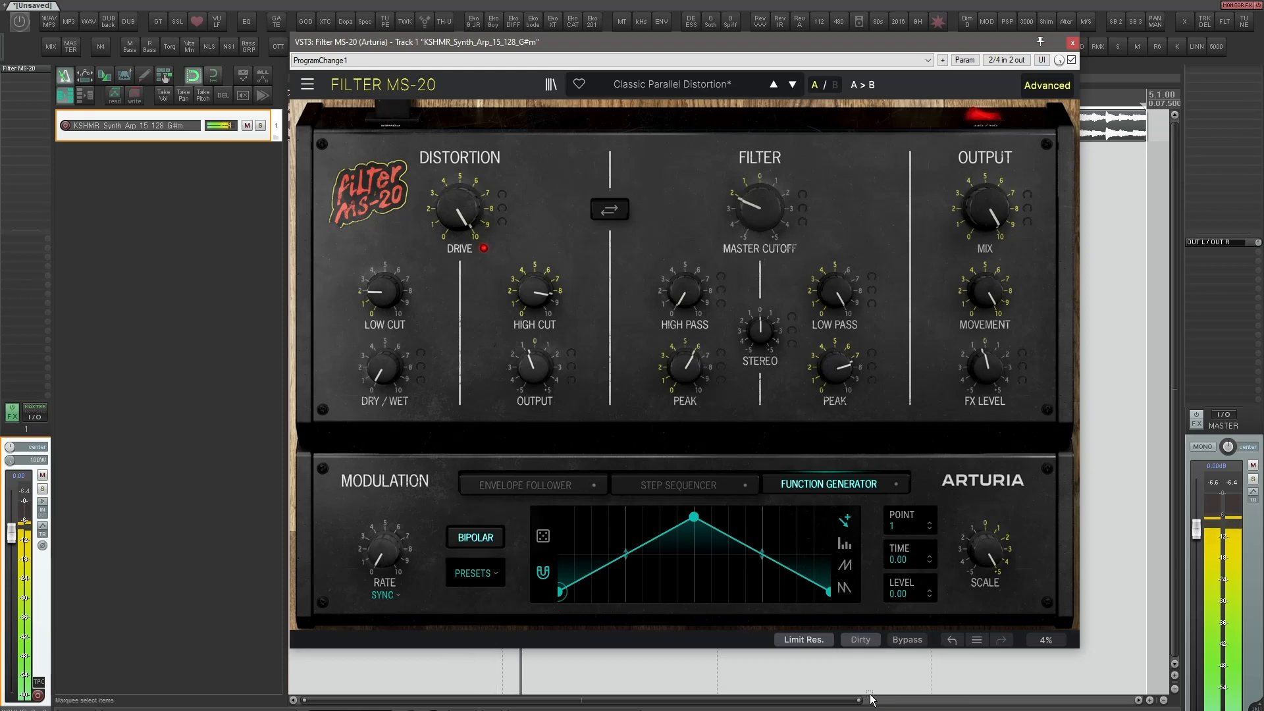
left_click(863, 640)
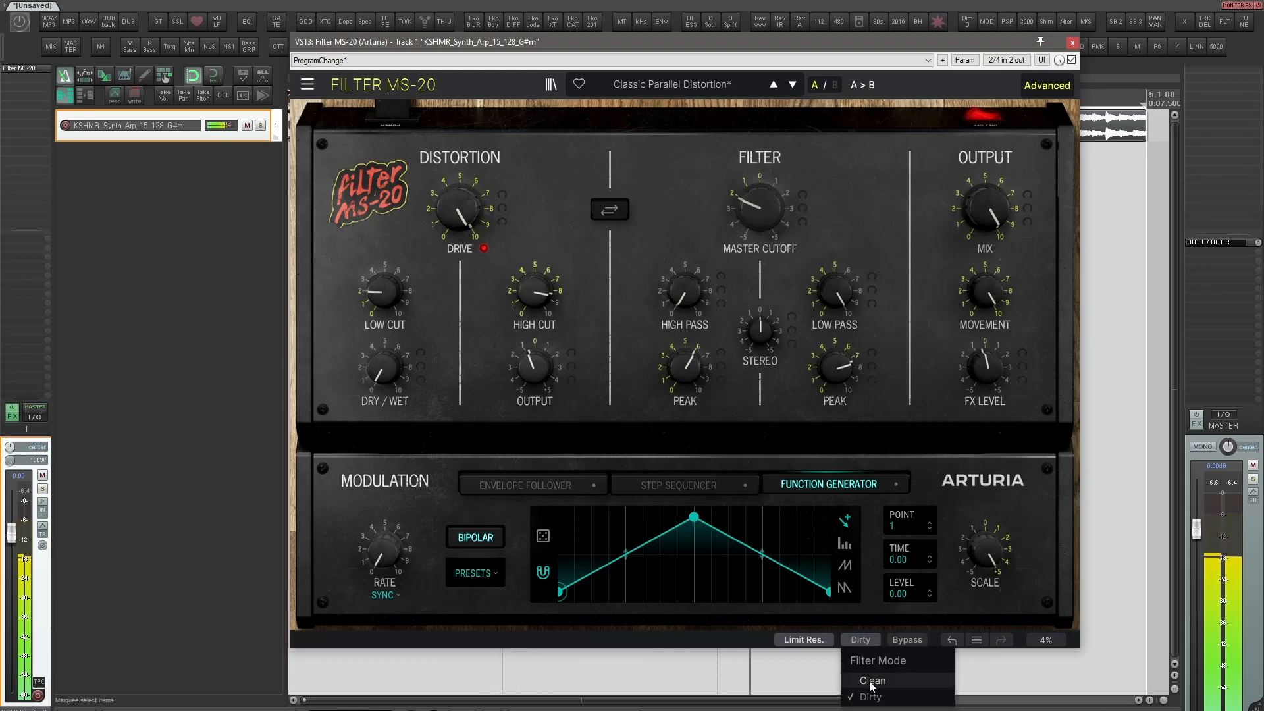
left_click(871, 667)
left_click(863, 641)
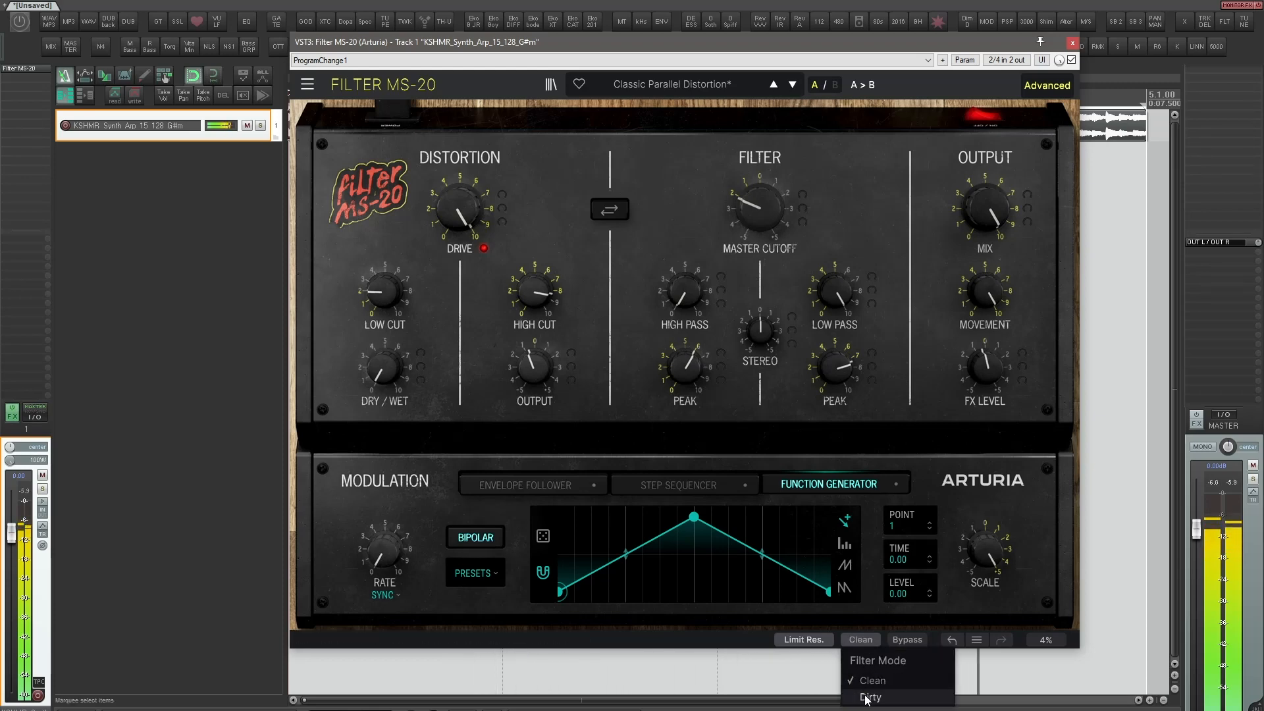
left_click(867, 681)
key("space")
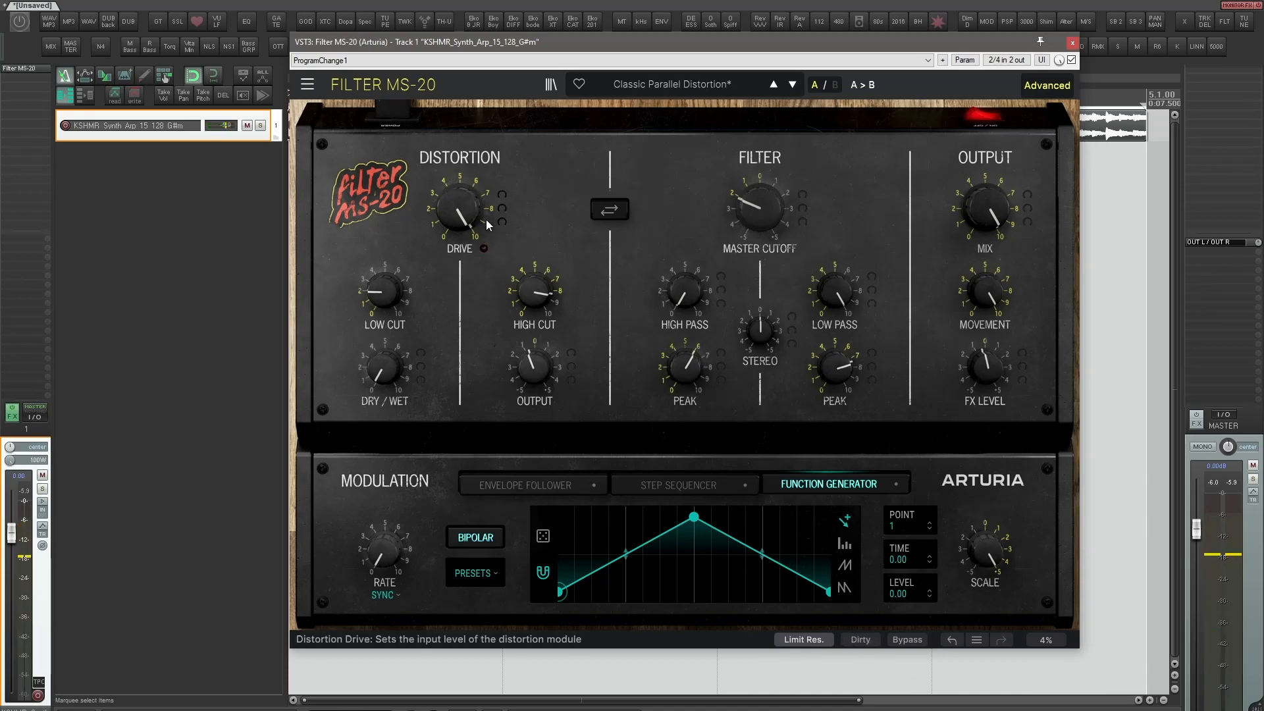
Play the loop with distortion Dry/Wet raised to about 8 and High Cut off, and route the filter before the distortion
key("space")
left_click_drag(382, 373, 382, 282)
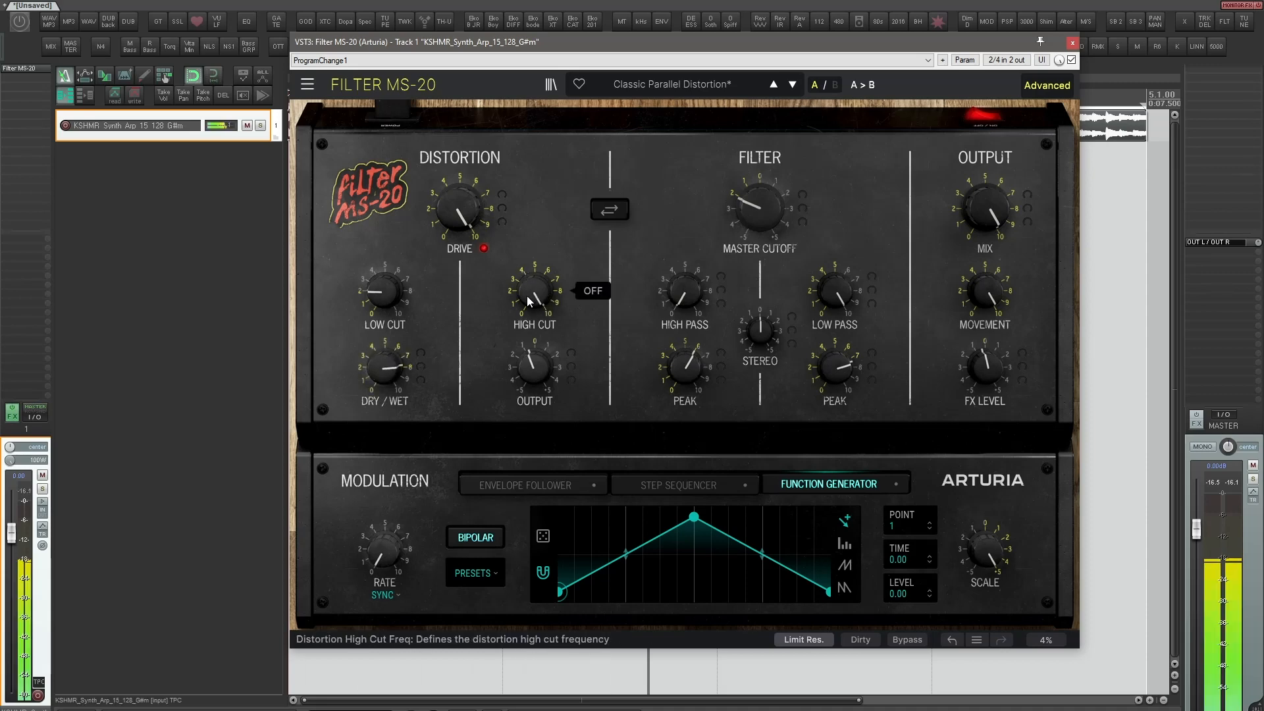
left_click(608, 210)
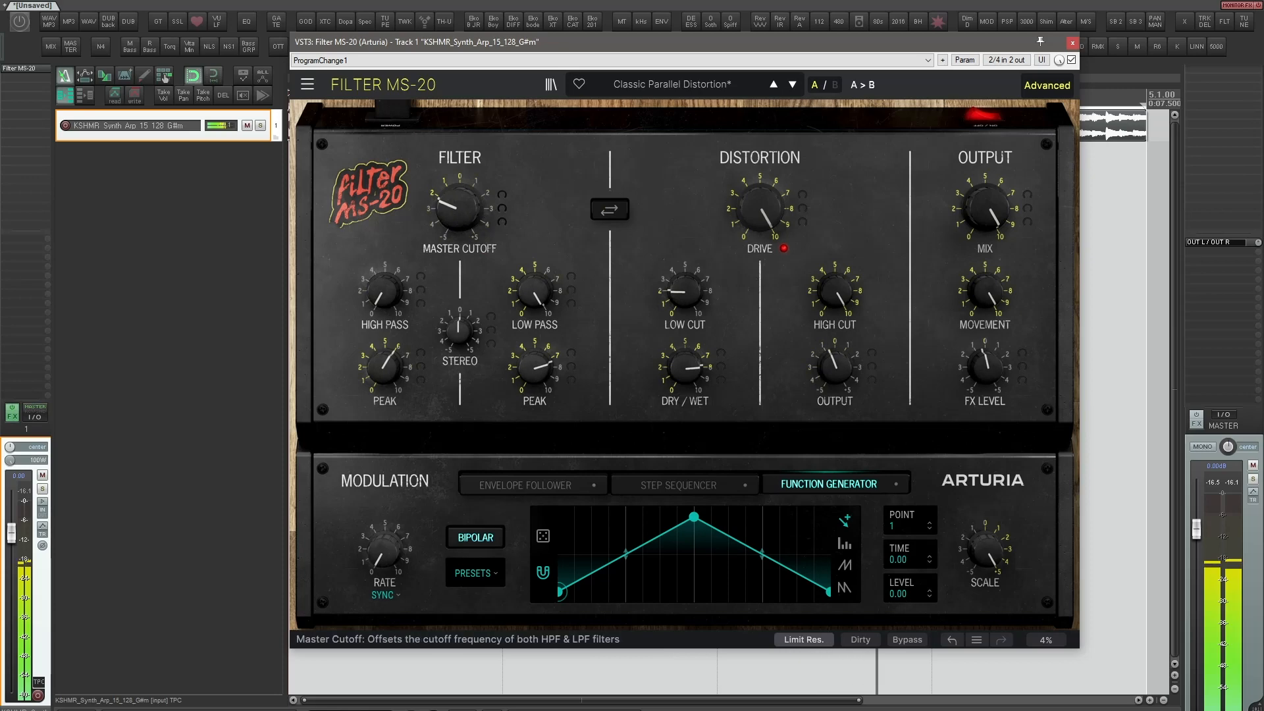
Nudge the Master Cutoff and reduce the distortion's Dry/Wet to about 2 and High Cut to just above 5
mouse_move(458, 208)
left_mouse_down()
mouse_move(458, 145)
mouse_move(457, 208)
left_mouse_up()
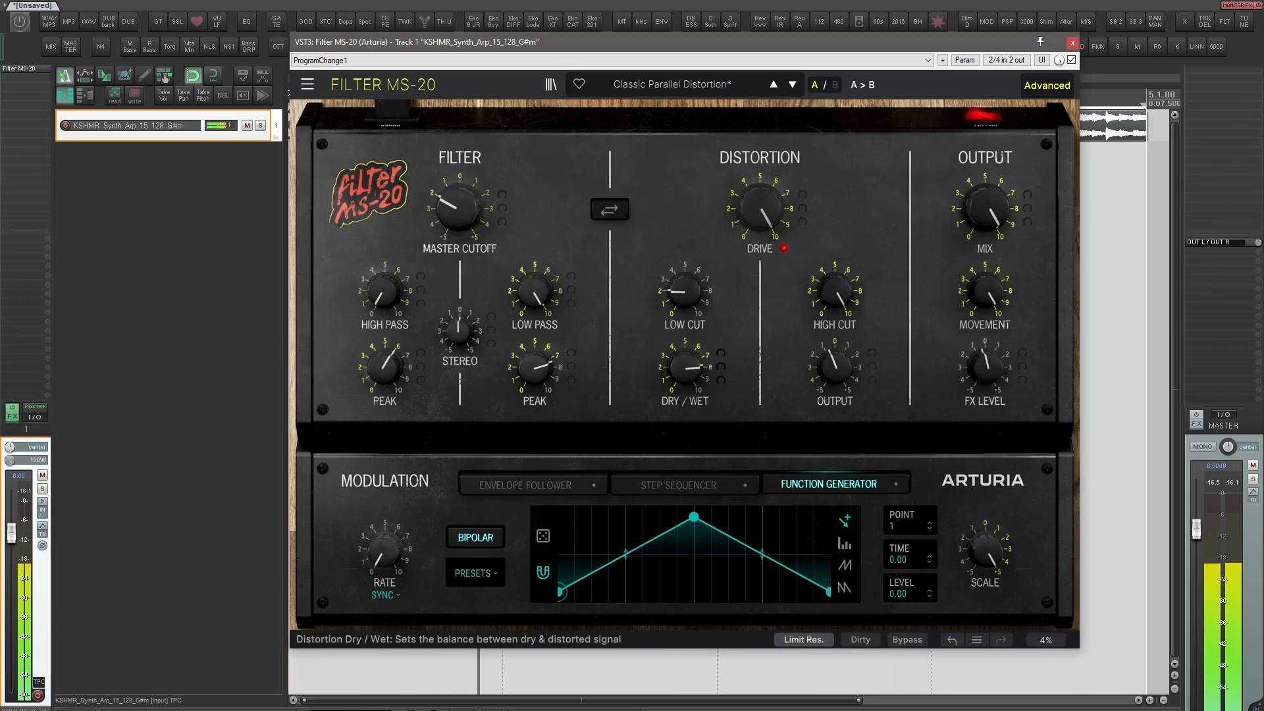
left_click_drag(684, 368, 685, 388)
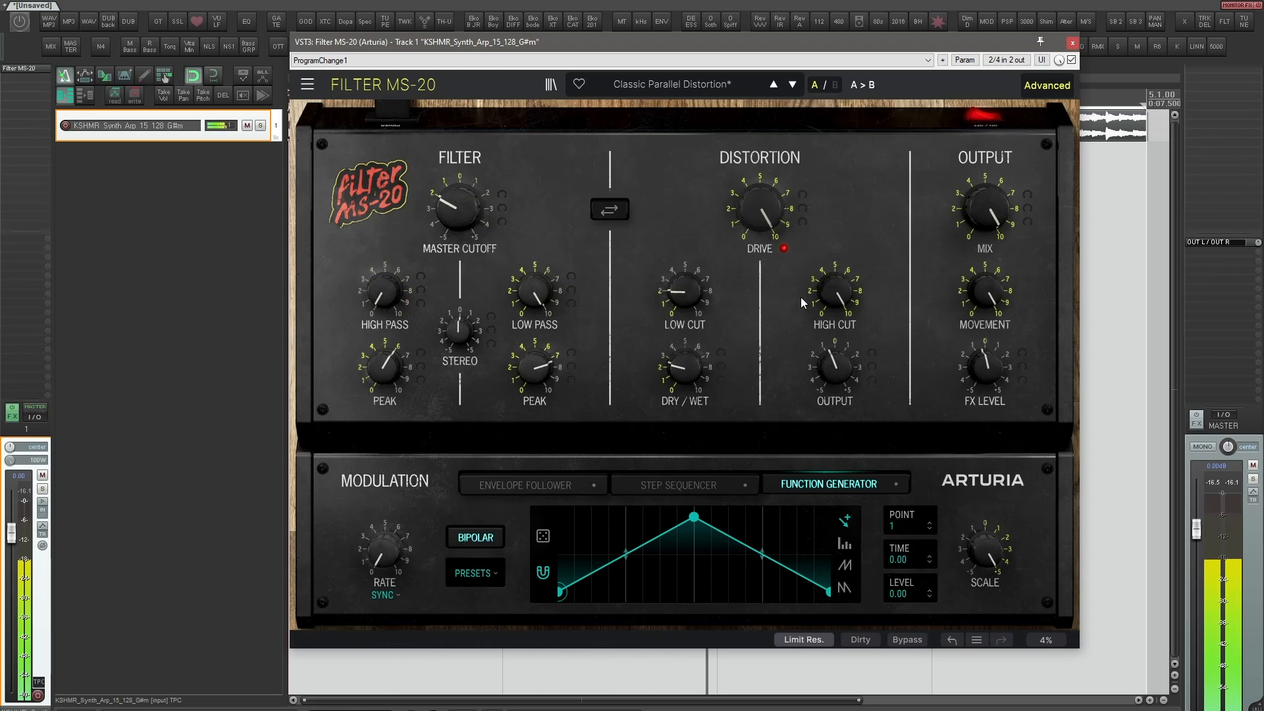
left_click_drag(835, 292, 835, 313)
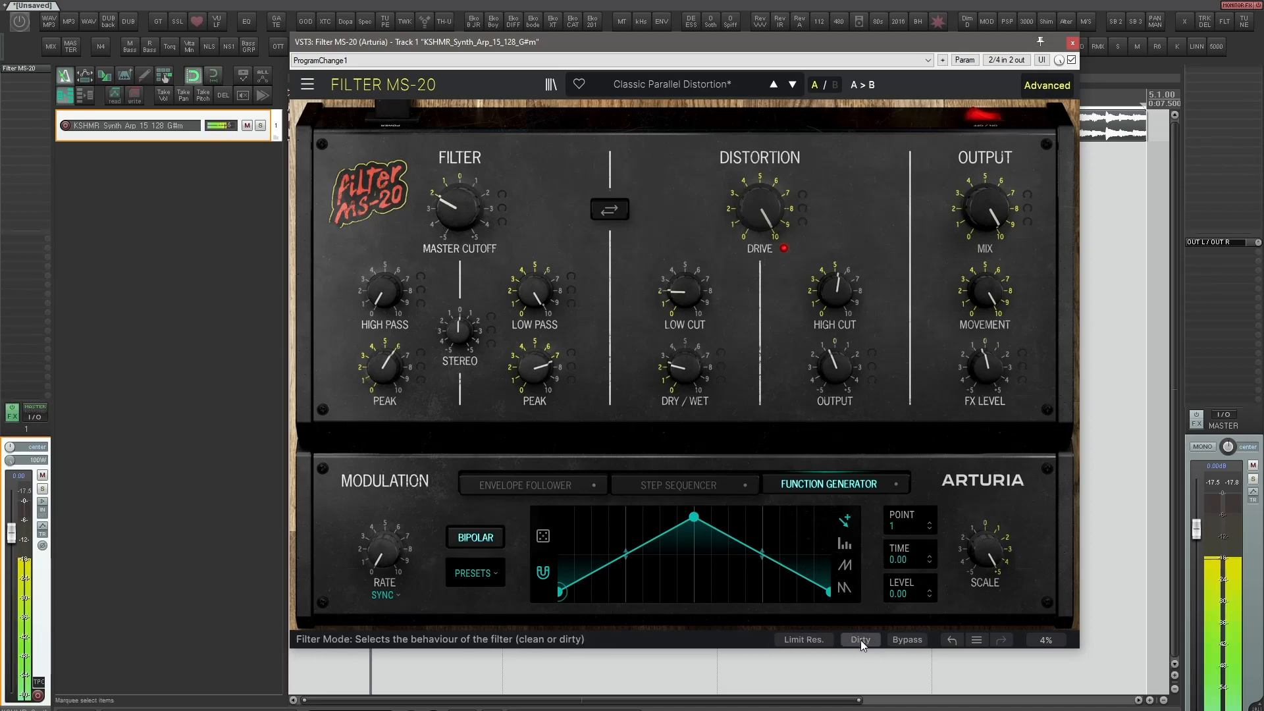
Turn off resonance limiting, set Master Cutoff to -44 % with a lower low-pass Peak, and stop playback
left_click_drag(459, 208, 460, 270)
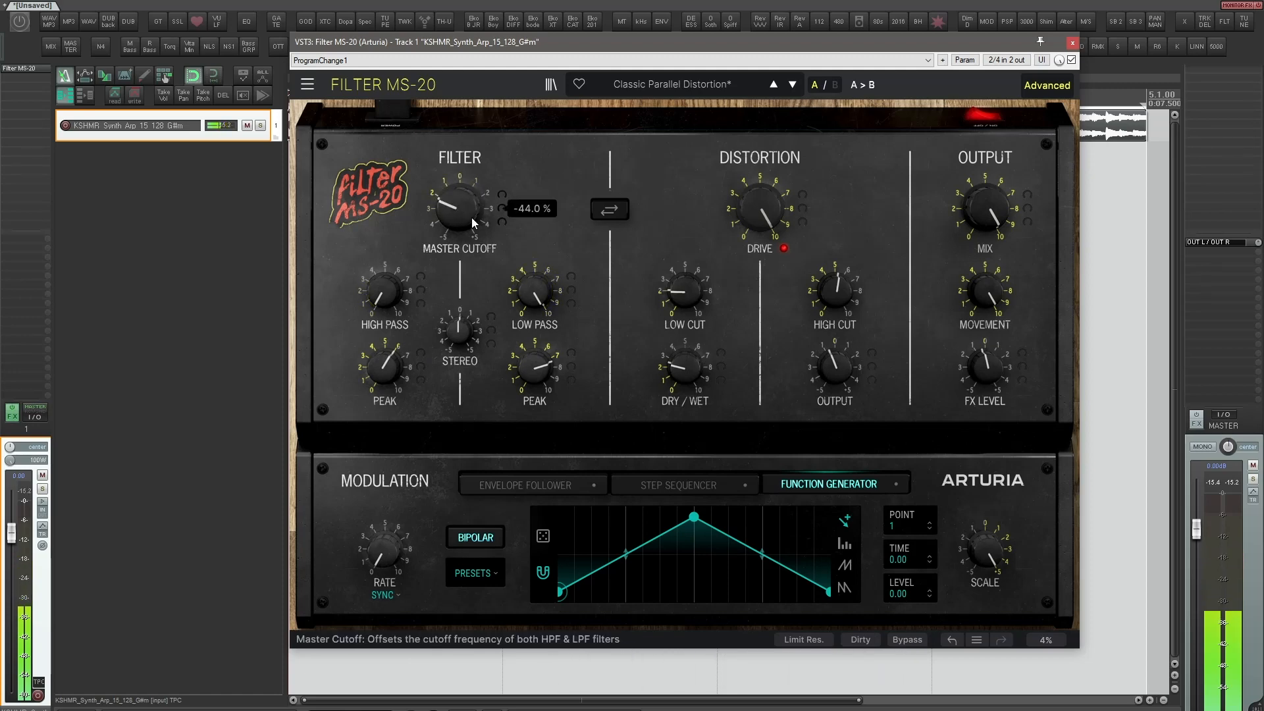
left_click_drag(529, 373, 529, 396)
key("space")
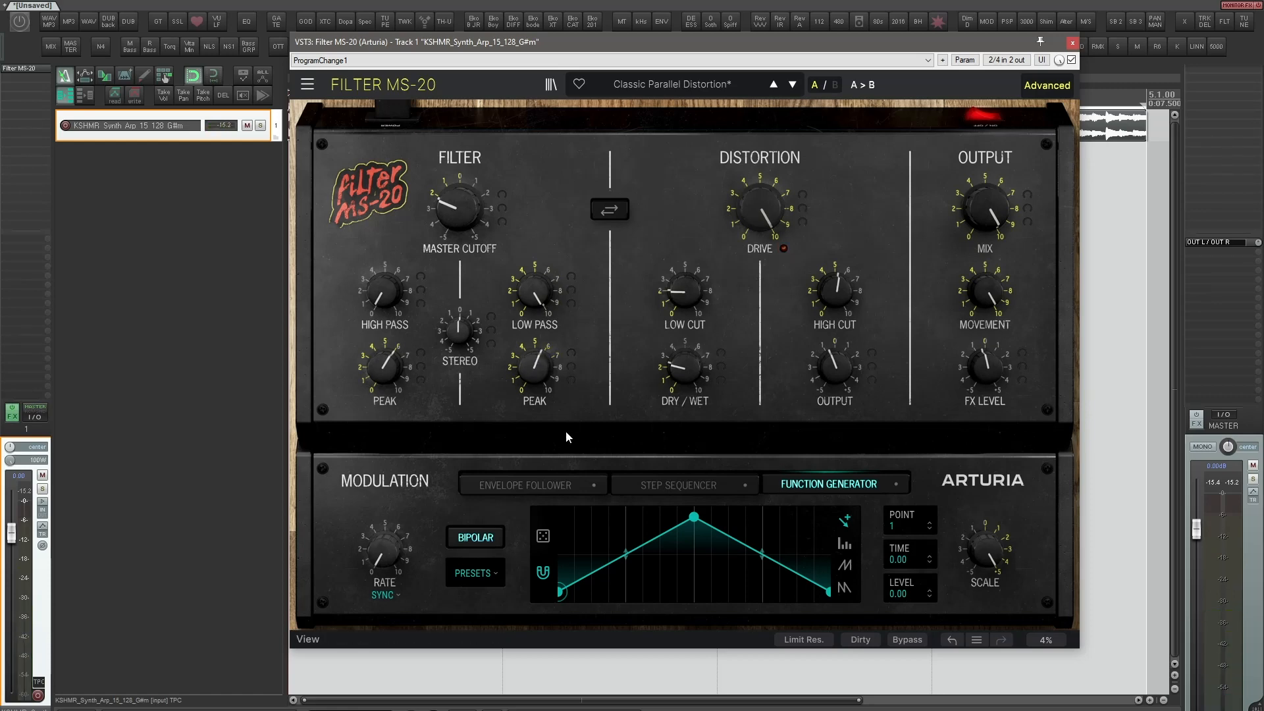
Assign the Step Sequencer to modulate Master Cutoff and draw an irregular pattern across its steps during playback
left_click(690, 486)
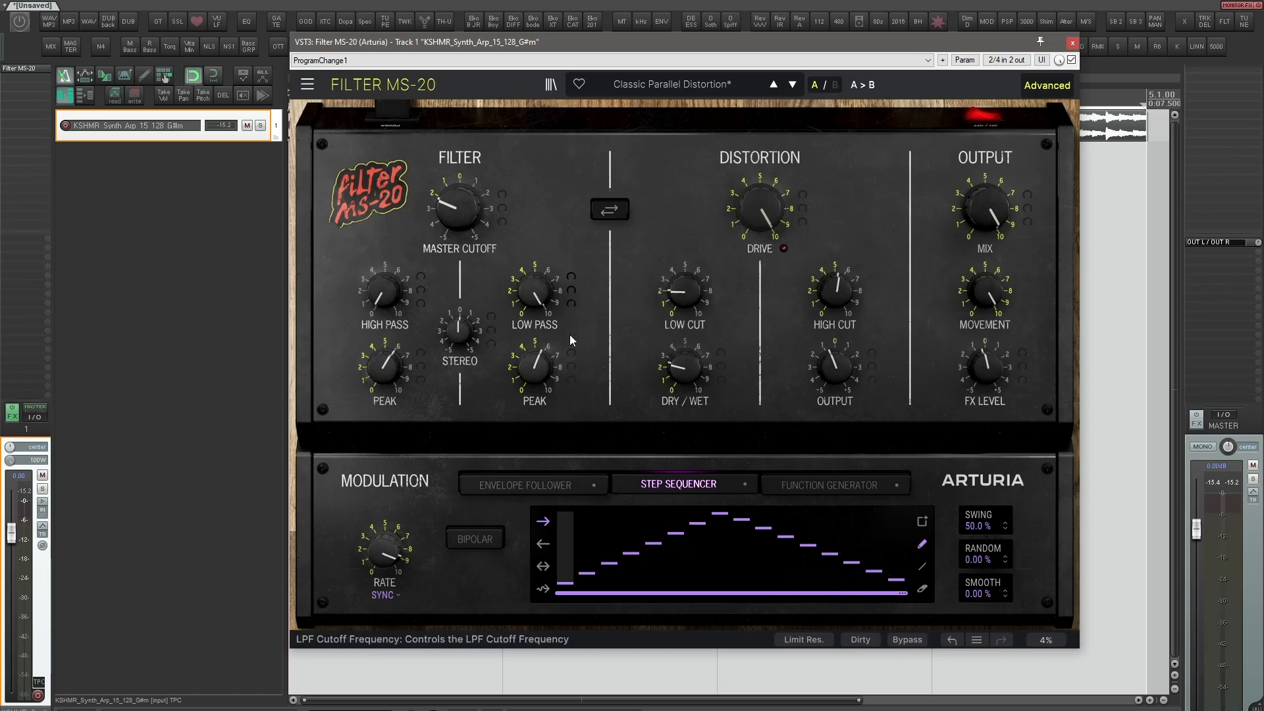
key("space")
left_click_drag(511, 211, 511, 128)
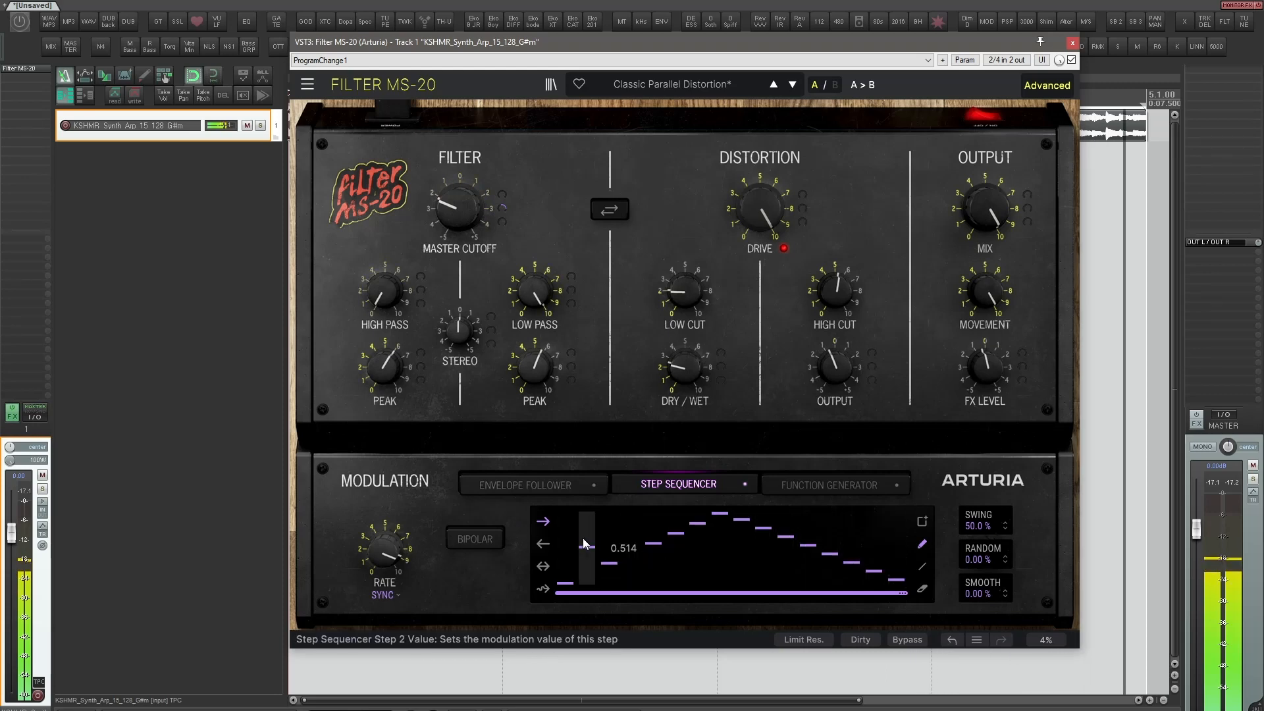
mouse_move(587, 536)
left_mouse_down()
mouse_move(761, 598)
mouse_move(897, 544)
left_mouse_up()
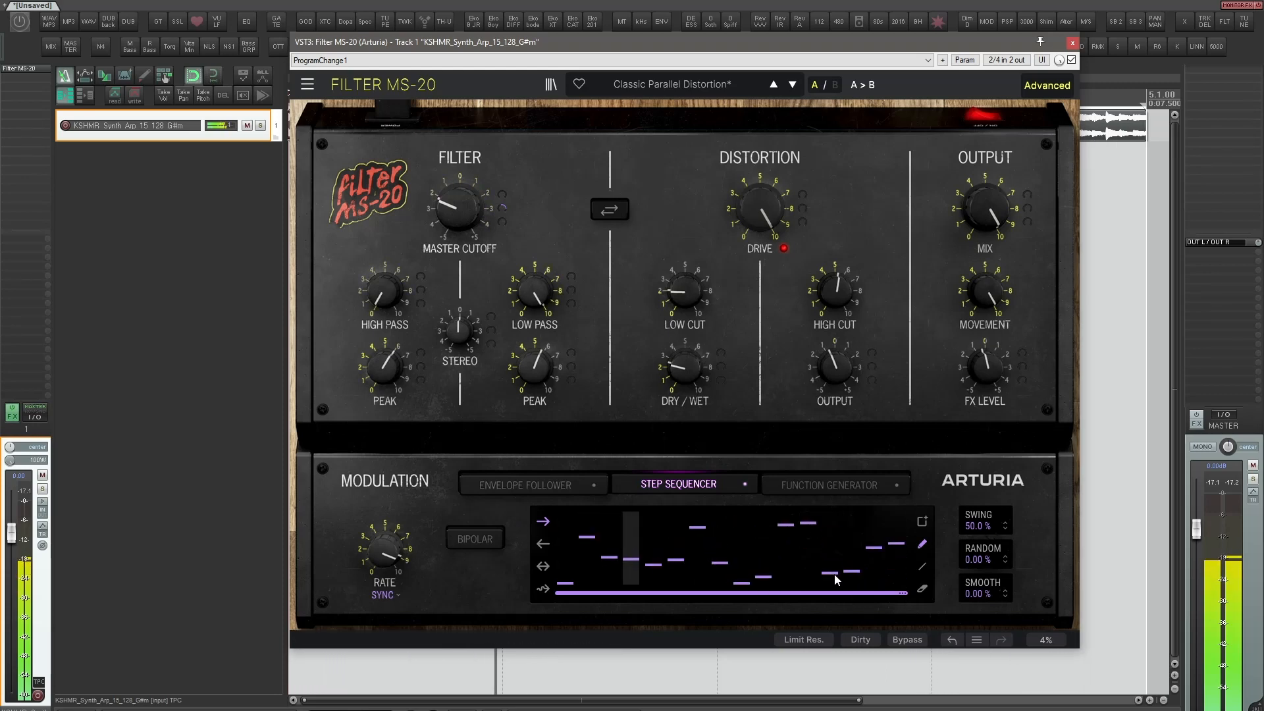
Raise the low-pass Peak, set the Step Sequencer's Random to 47.6 % and retune the Master Cutoff to -20 %
left_click_drag(535, 366, 534, 336)
mouse_move(459, 208)
left_mouse_down()
mouse_move(459, 170)
mouse_move(468, 216)
left_mouse_up()
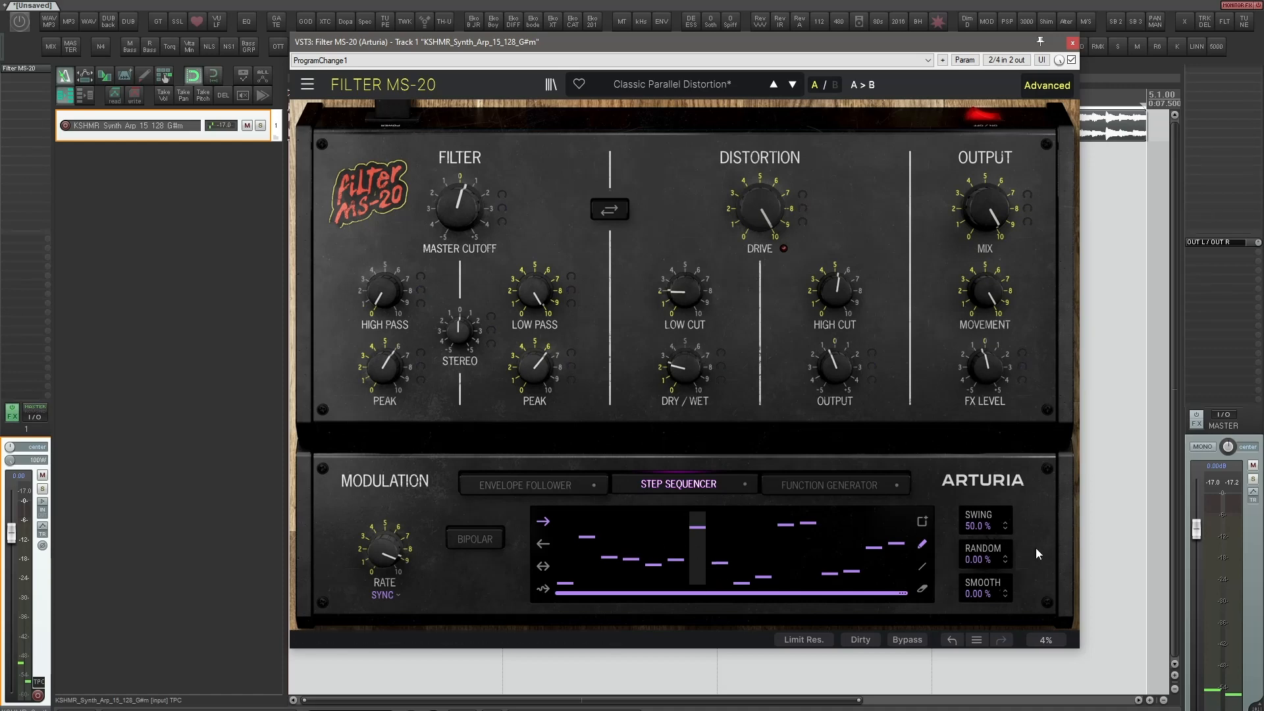
left_click_drag(975, 550, 974, 490)
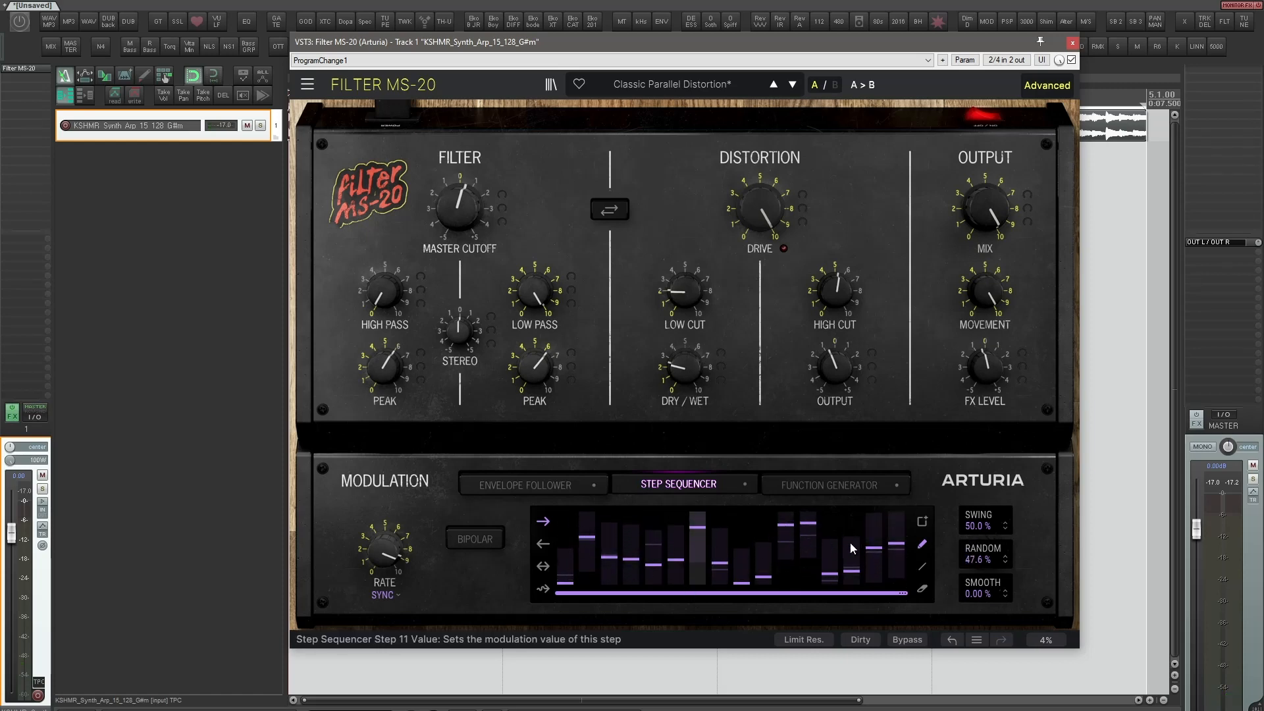
key("space")
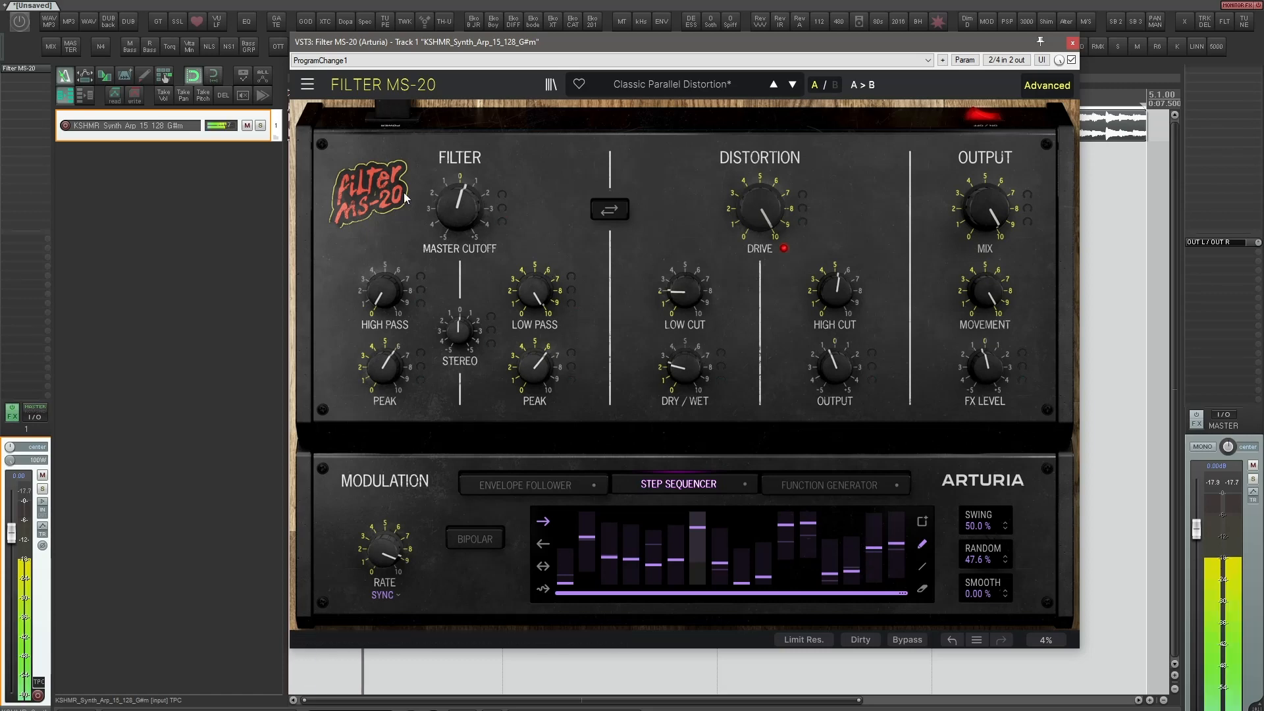
left_click_drag(501, 211, 501, 178)
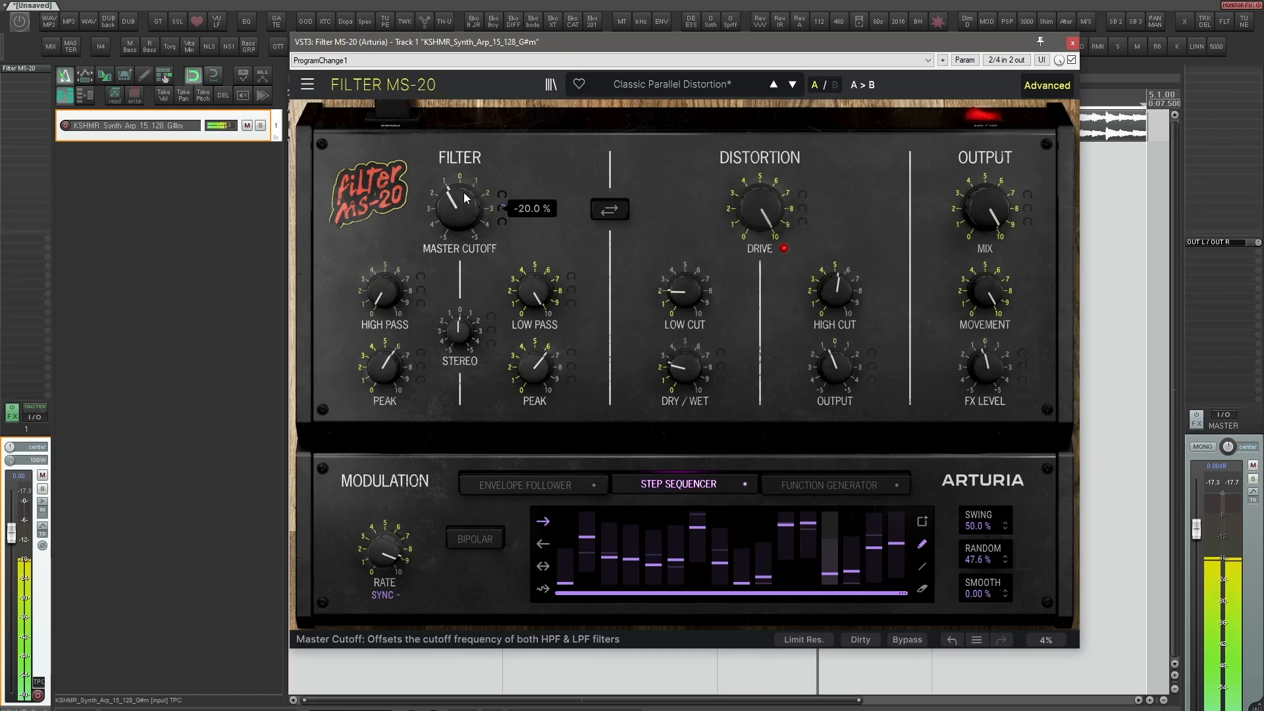
Switch the filter mode to Clean and lower the Low Pass cutoff to about 6
left_click(868, 642)
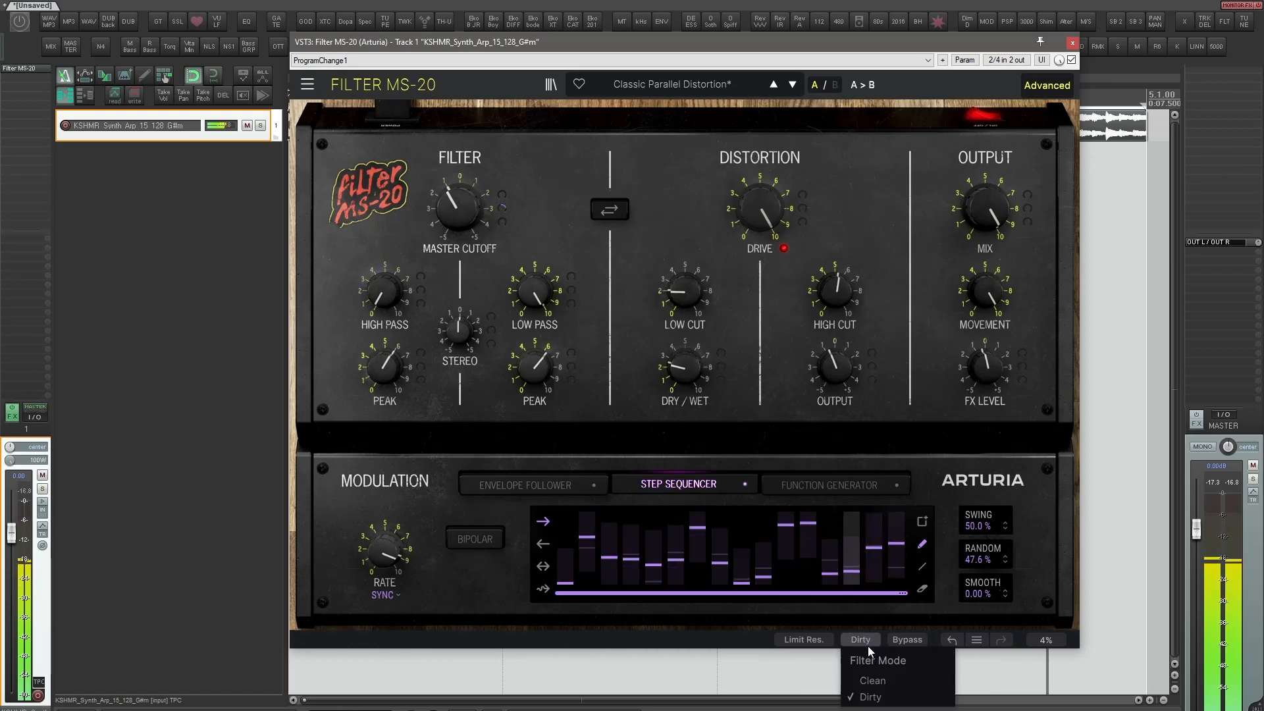
left_click(876, 681)
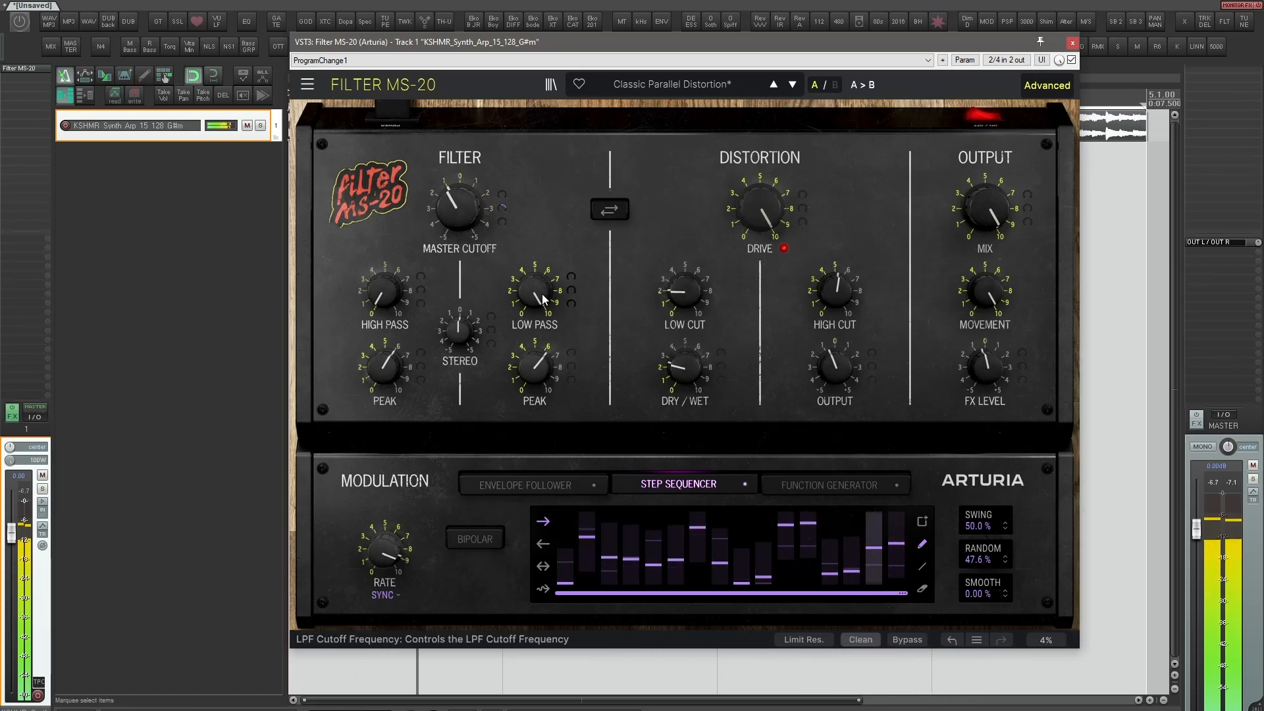
left_click_drag(537, 294, 547, 340)
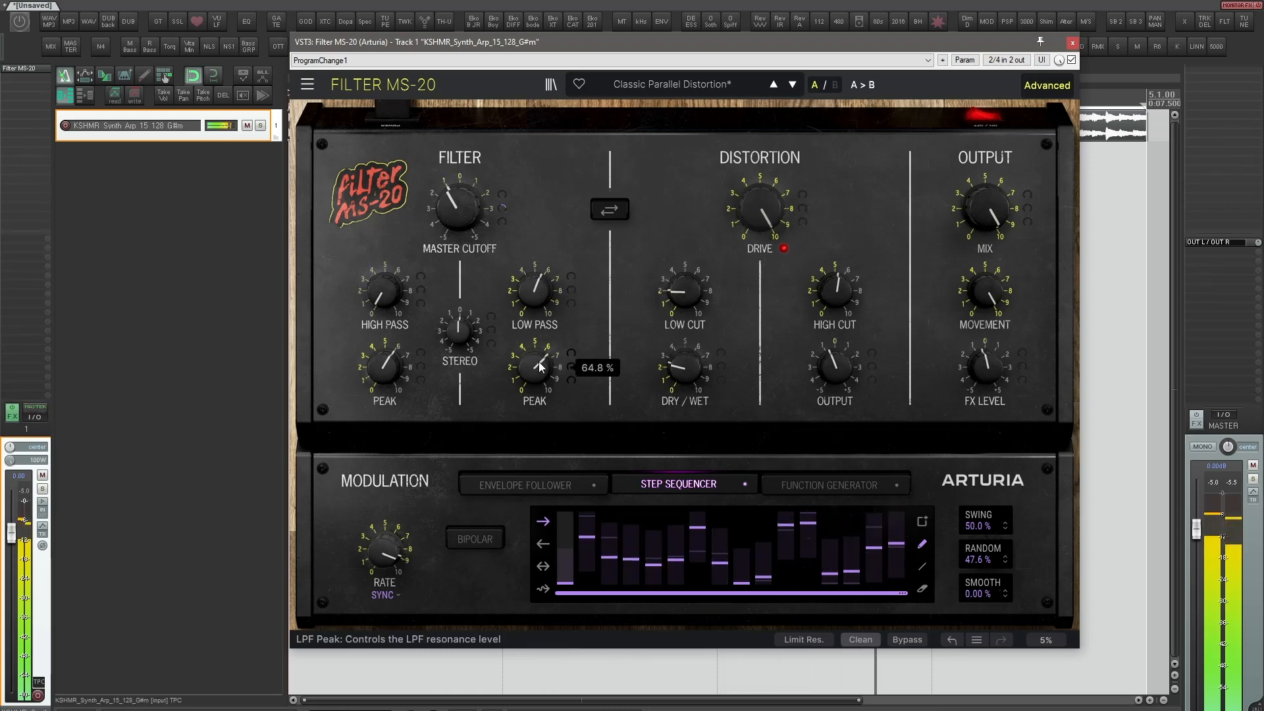
Add three points to the Function Generator curve: an early peak, a low dip and a high point near the end
left_click(827, 486)
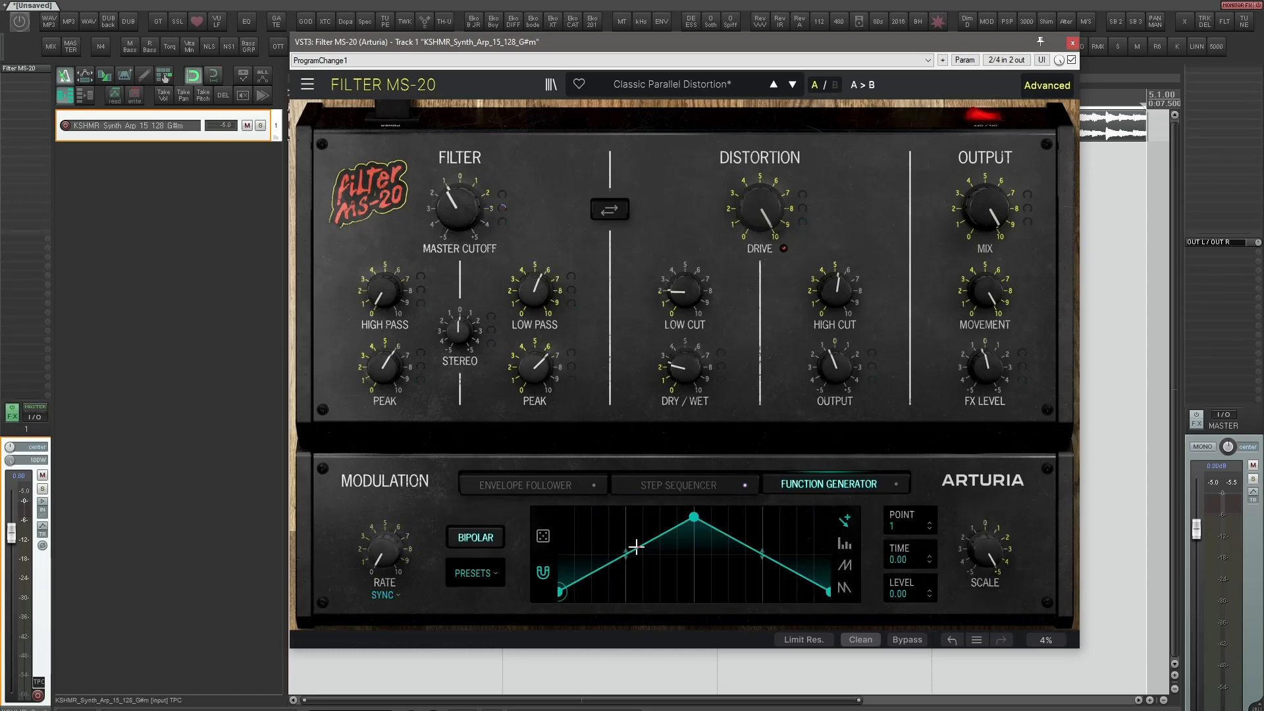
left_click(592, 526)
left_click(637, 576)
left_click(775, 518)
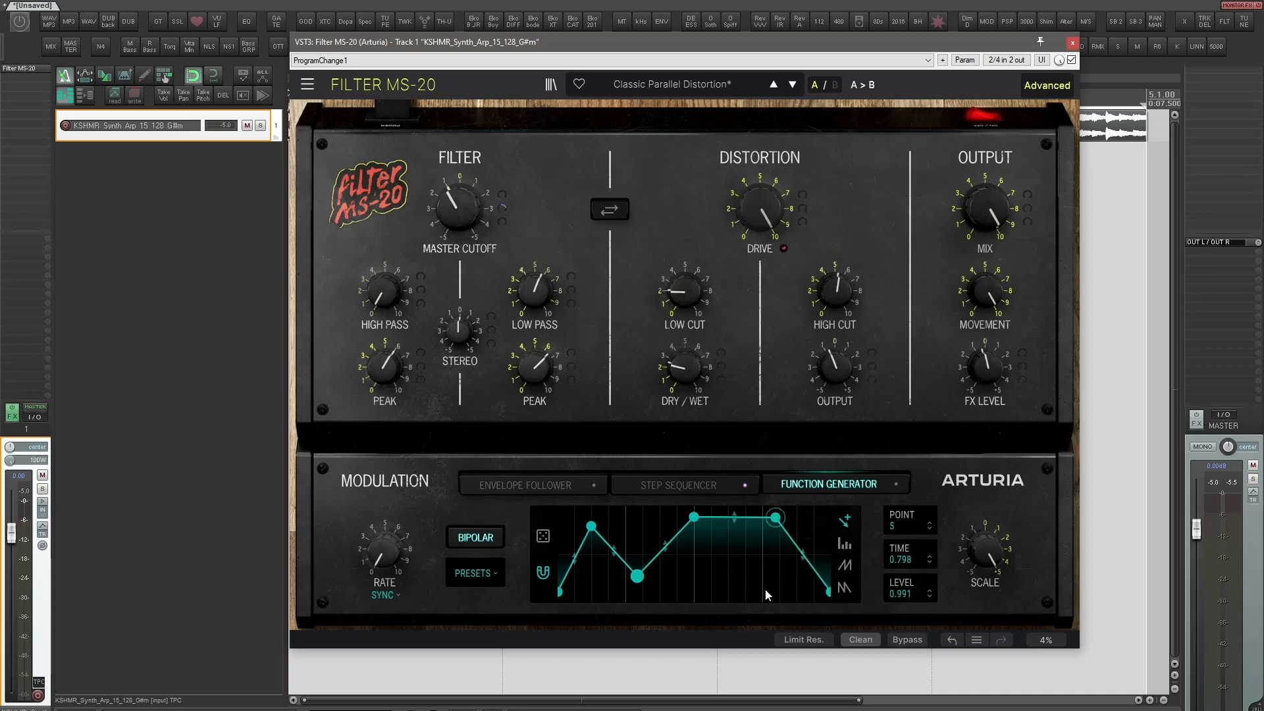
Add five points to the Function Generator curve: three low ones forming a trough, one high near its end and one high before the middle peak
left_click(762, 588)
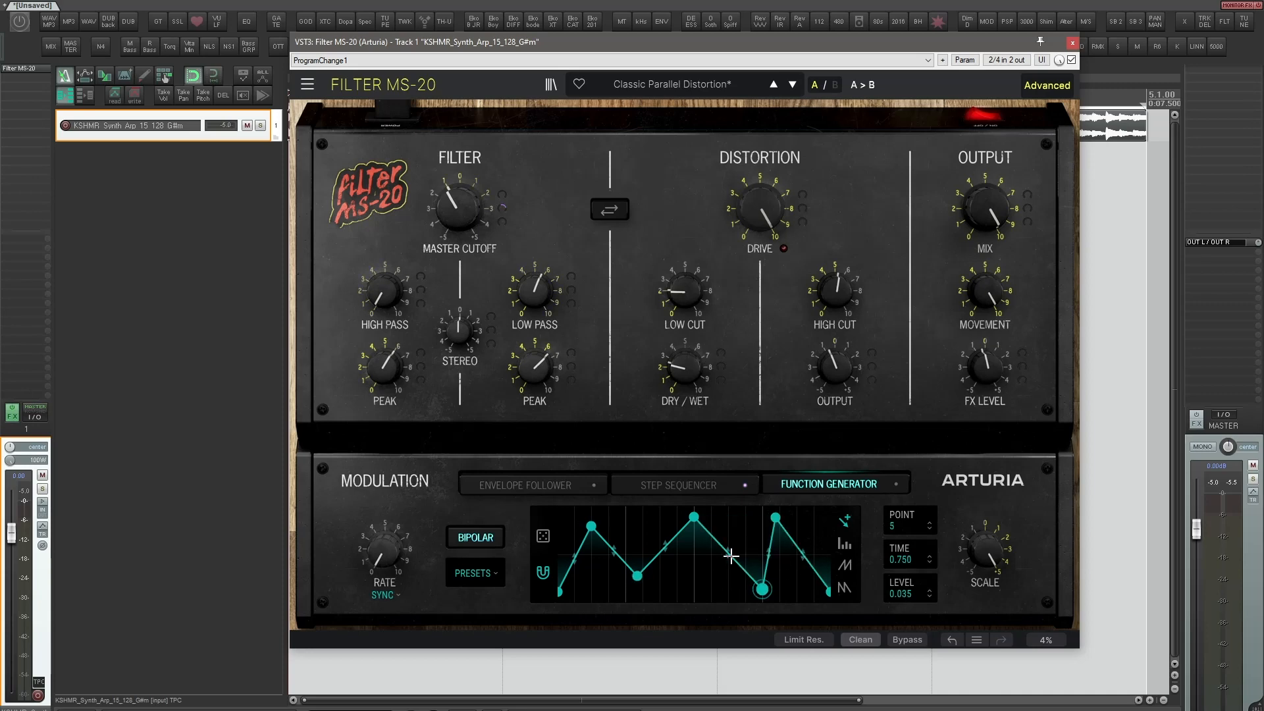
left_click(728, 589)
left_click(814, 525)
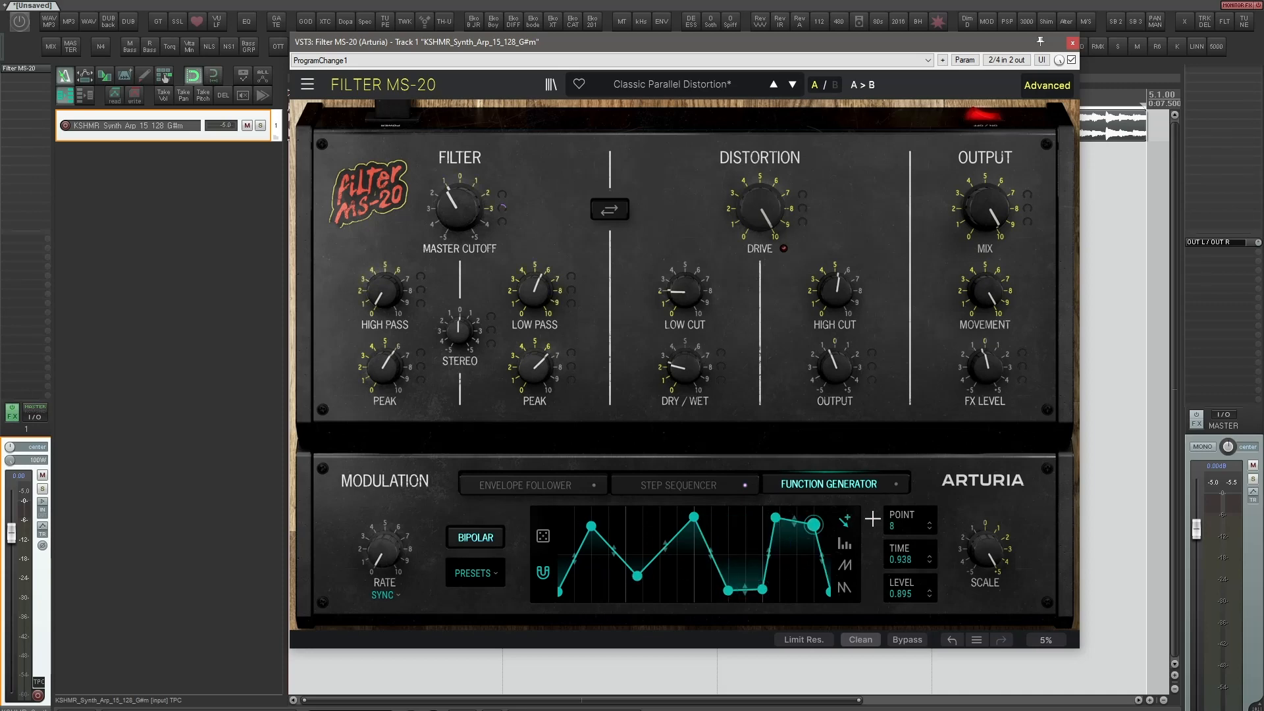
left_click(706, 581)
left_click(654, 530)
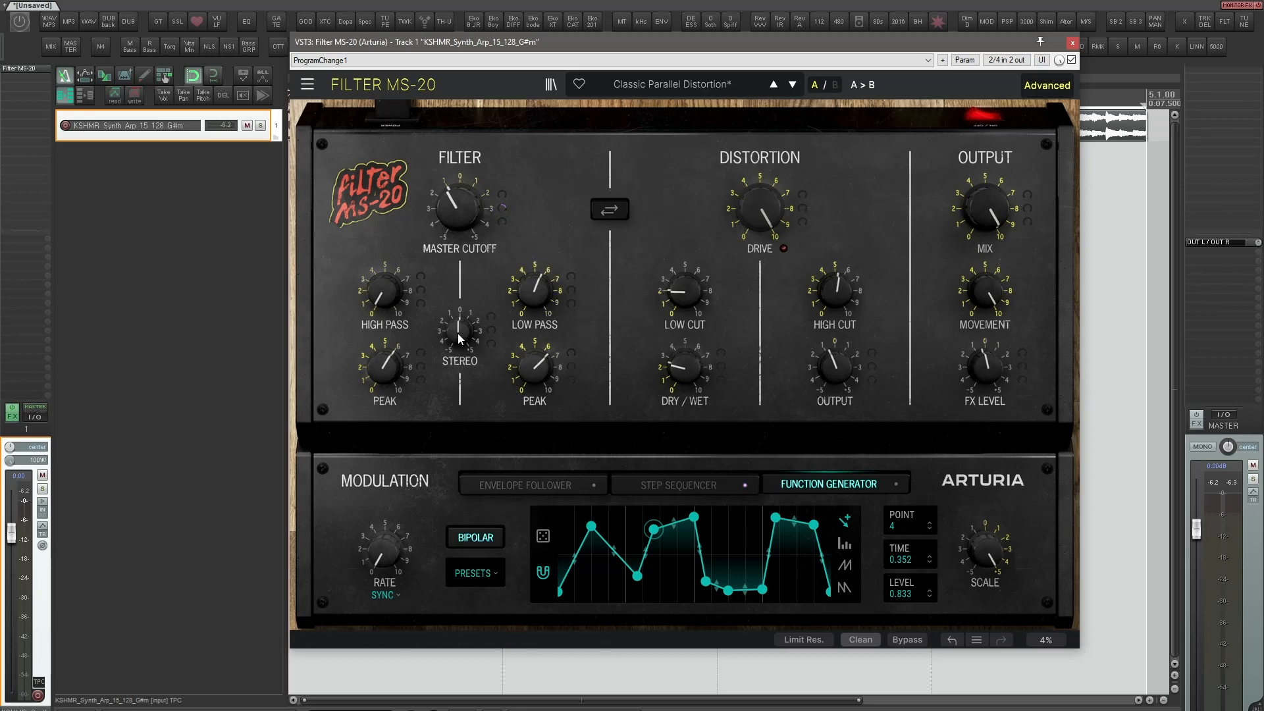
Modulate the filter's Stereo offset with the Function Generator during playback and set the generator's Rate to about 2.5
key("space")
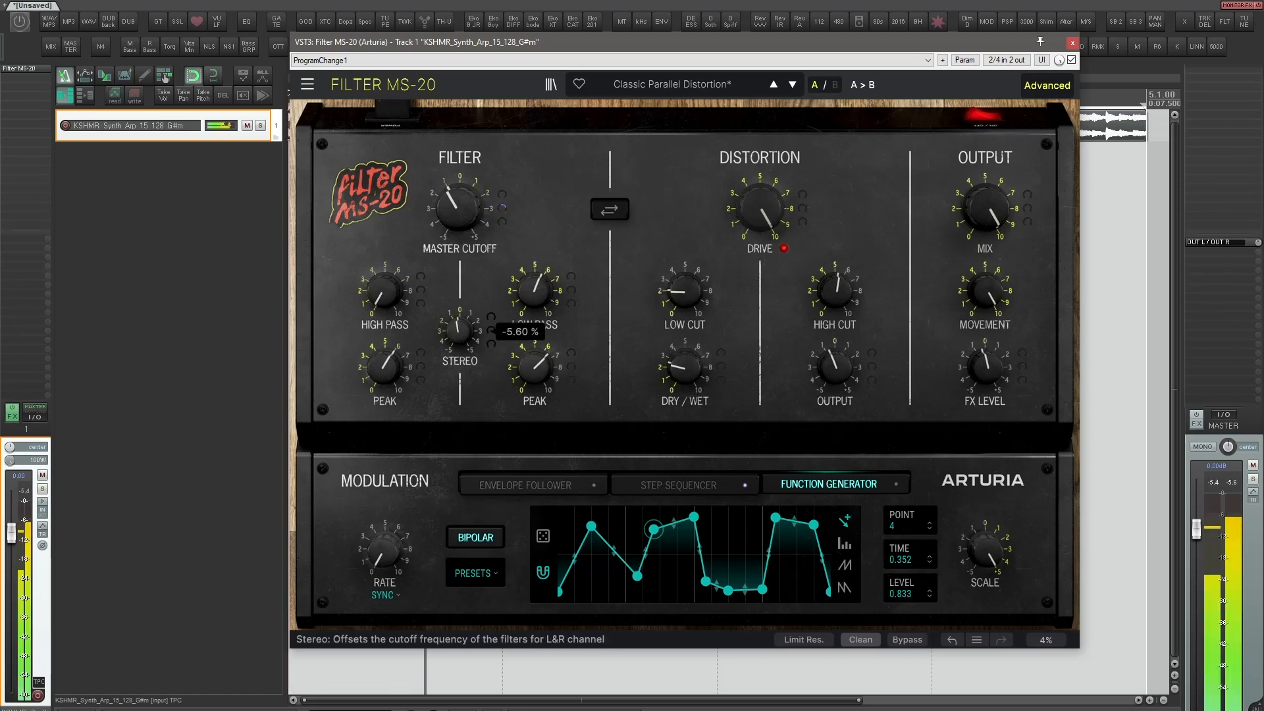
key("space")
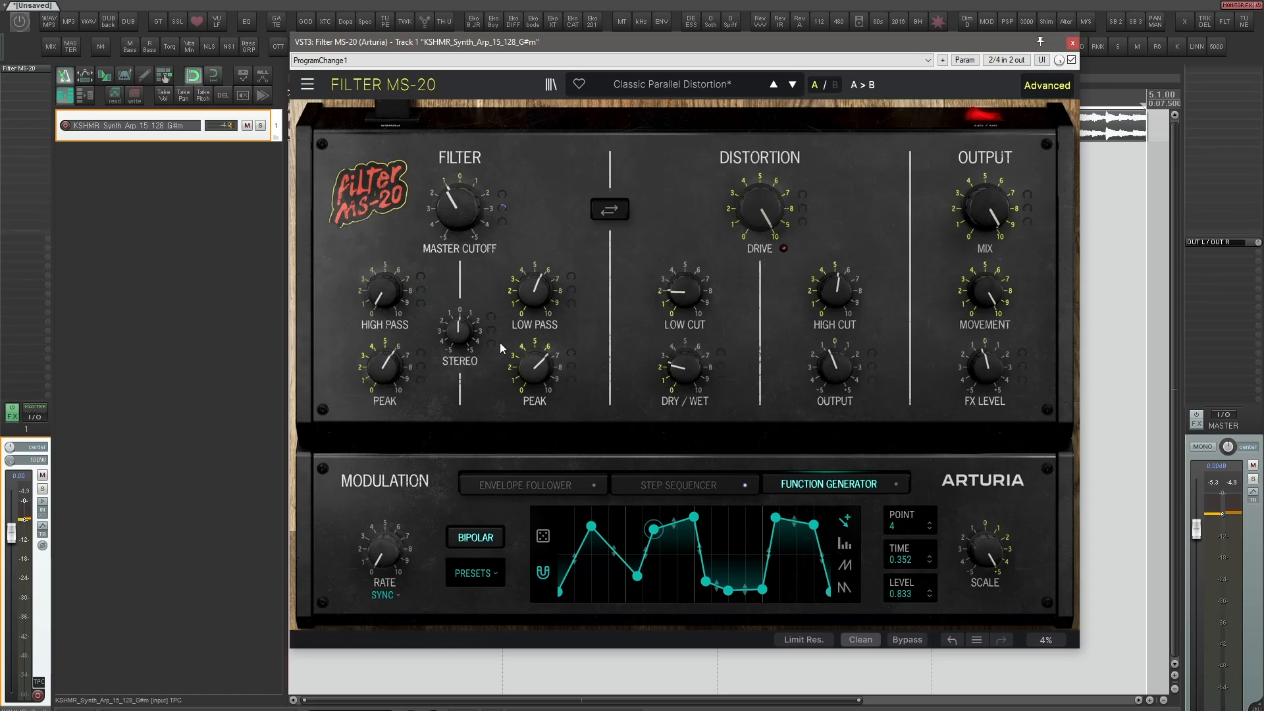
key("space")
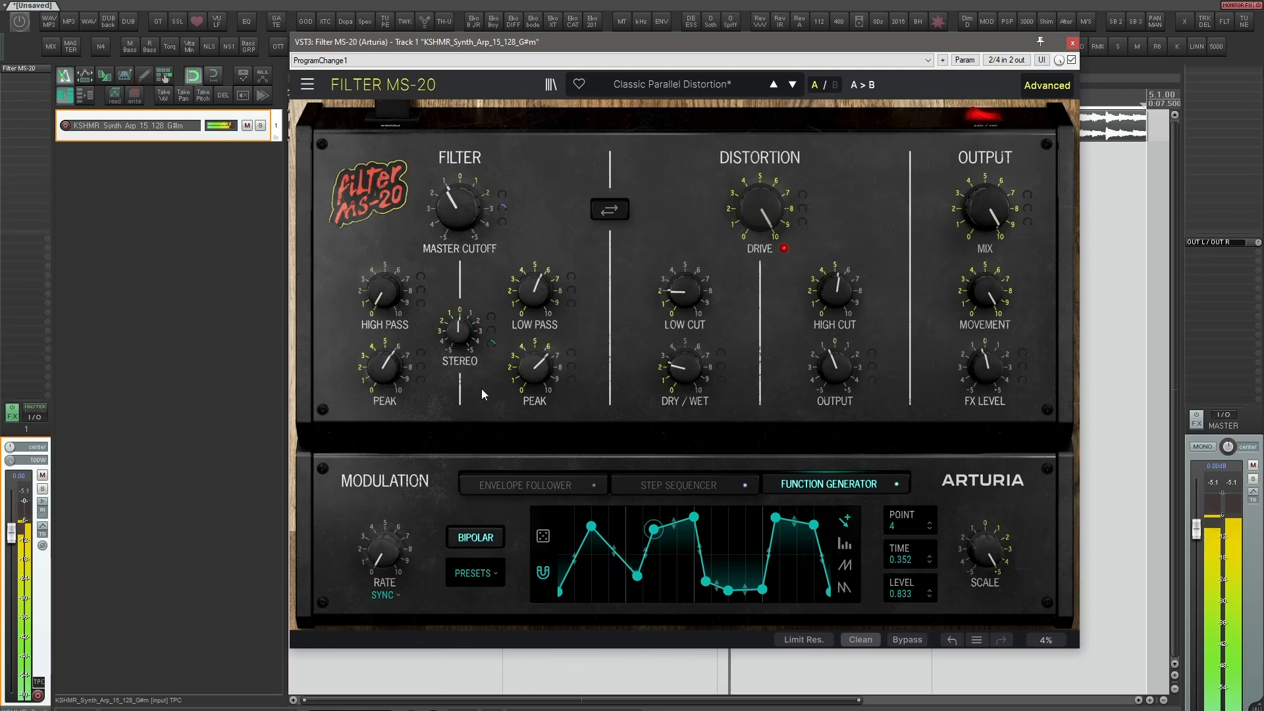
left_click_drag(384, 550, 384, 505)
left_click_drag(385, 550, 385, 601)
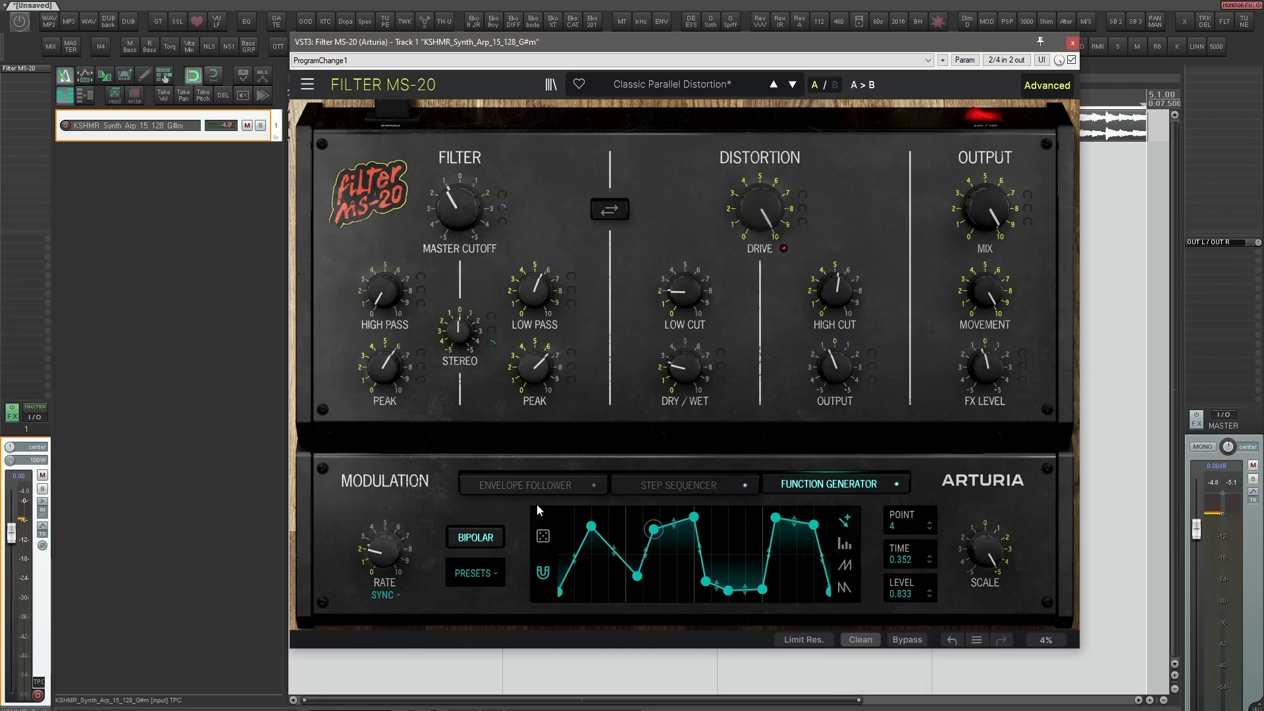
Turn the output Mix down to 0 and assign the Envelope Follower to modulate it
left_click(556, 488)
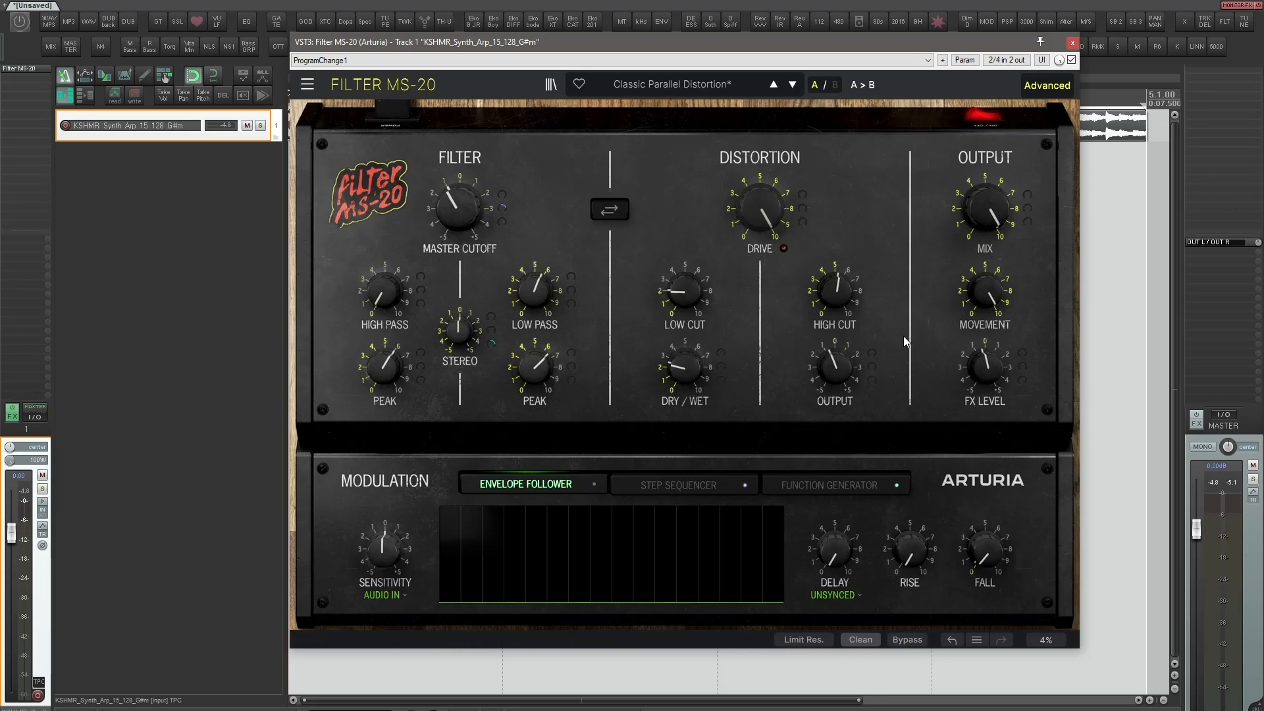
key("space")
left_click_drag(1002, 220, 993, 362)
key("space")
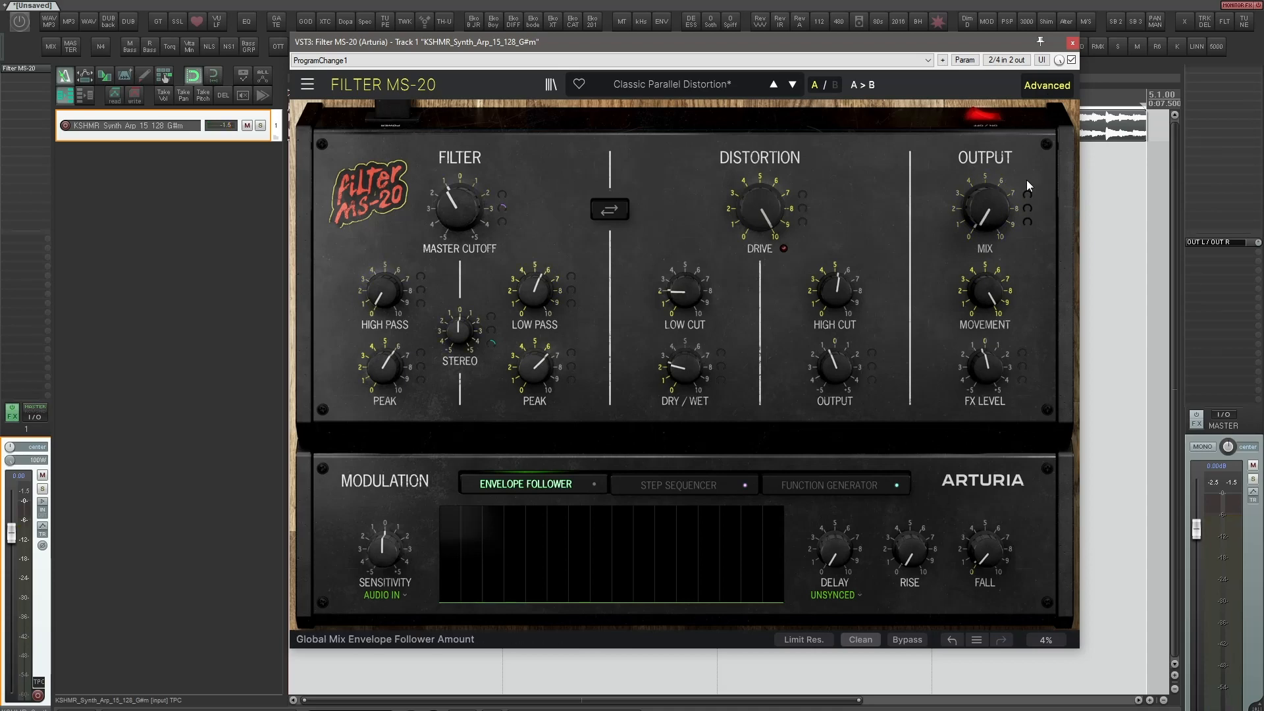
left_click_drag(1027, 196, 1028, 165)
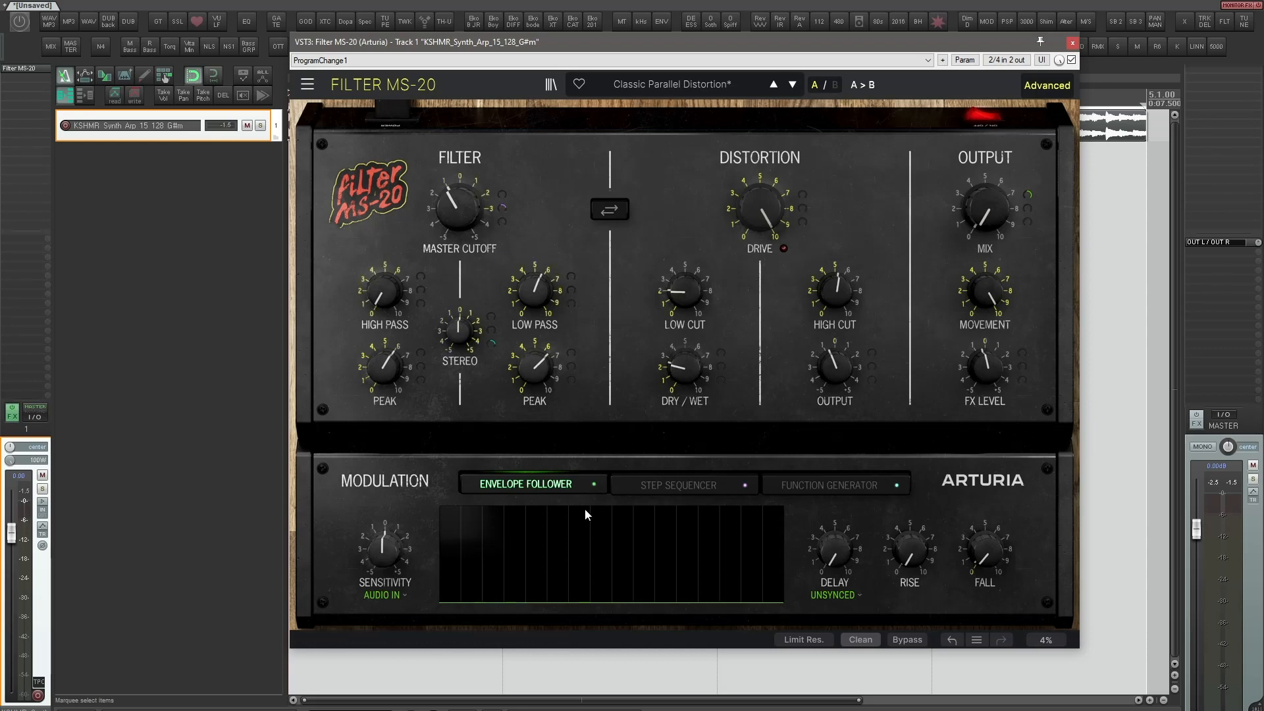
During playback, set the Envelope Follower's Rise to 278 ms and raise its Sensitivity to about 3
key("space")
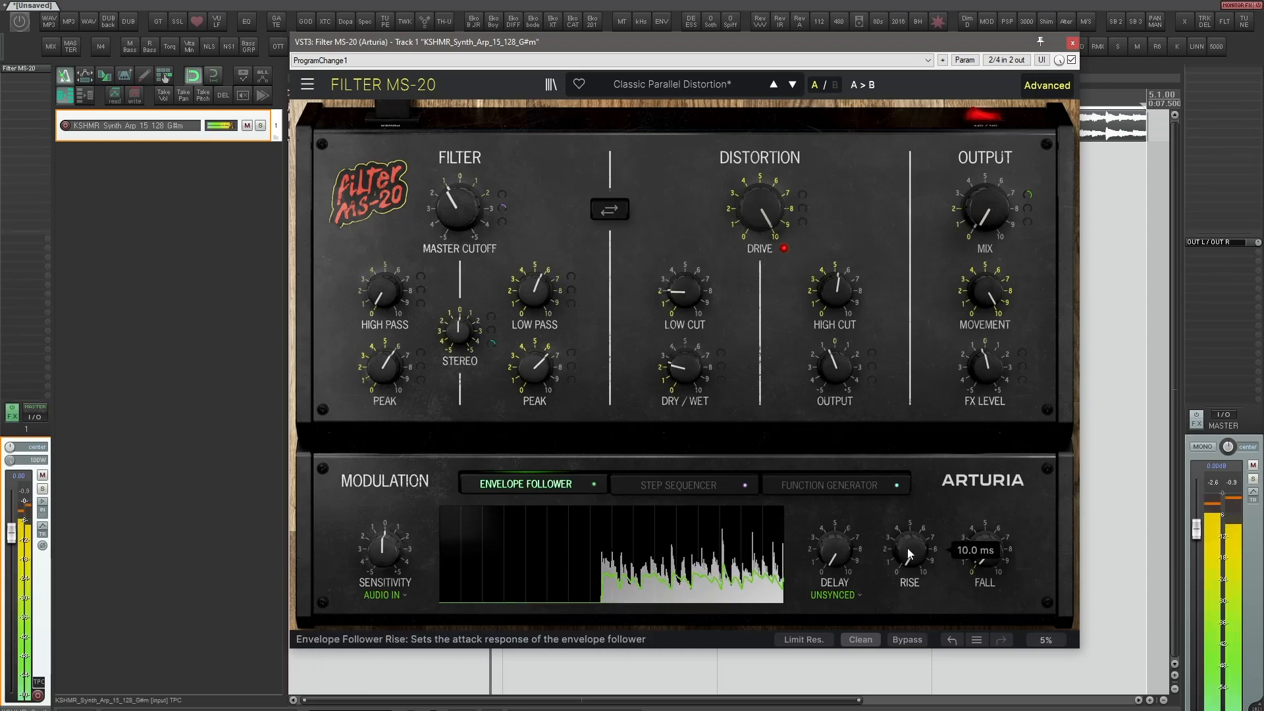
mouse_move(910, 553)
left_mouse_down()
mouse_move(910, 527)
mouse_move(915, 550)
left_mouse_up()
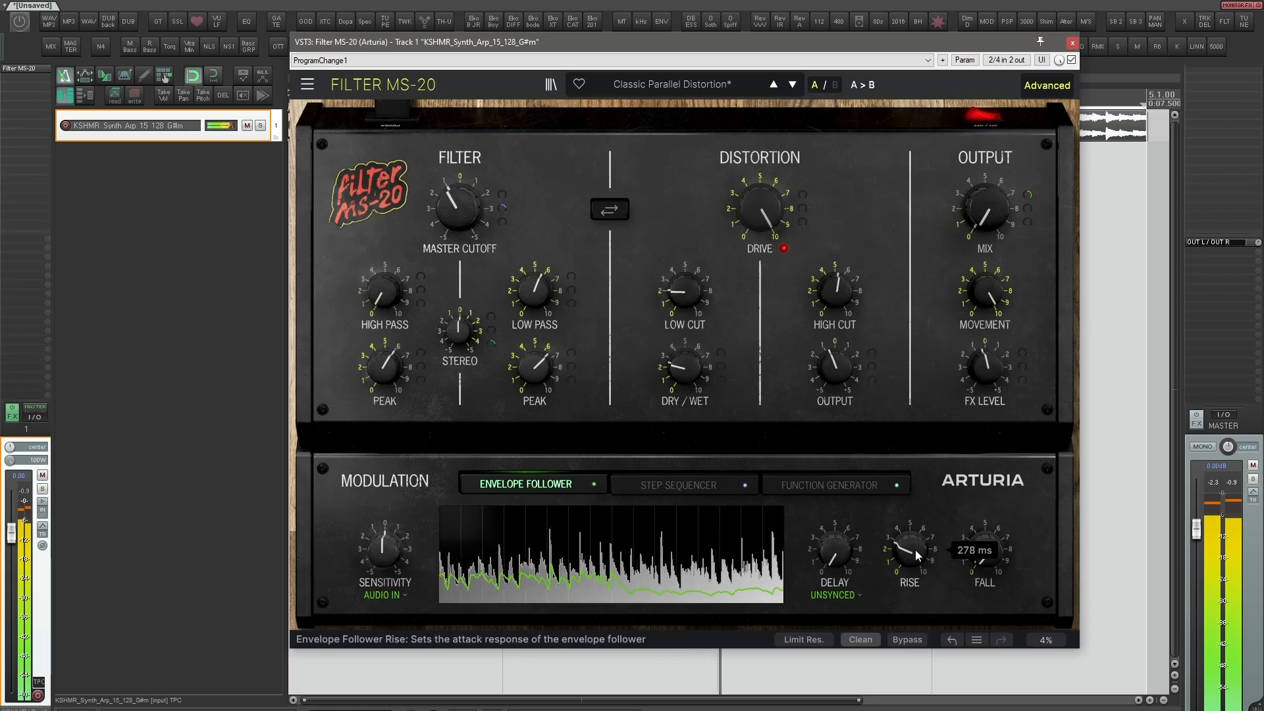
left_click_drag(383, 549, 382, 533)
key("space")
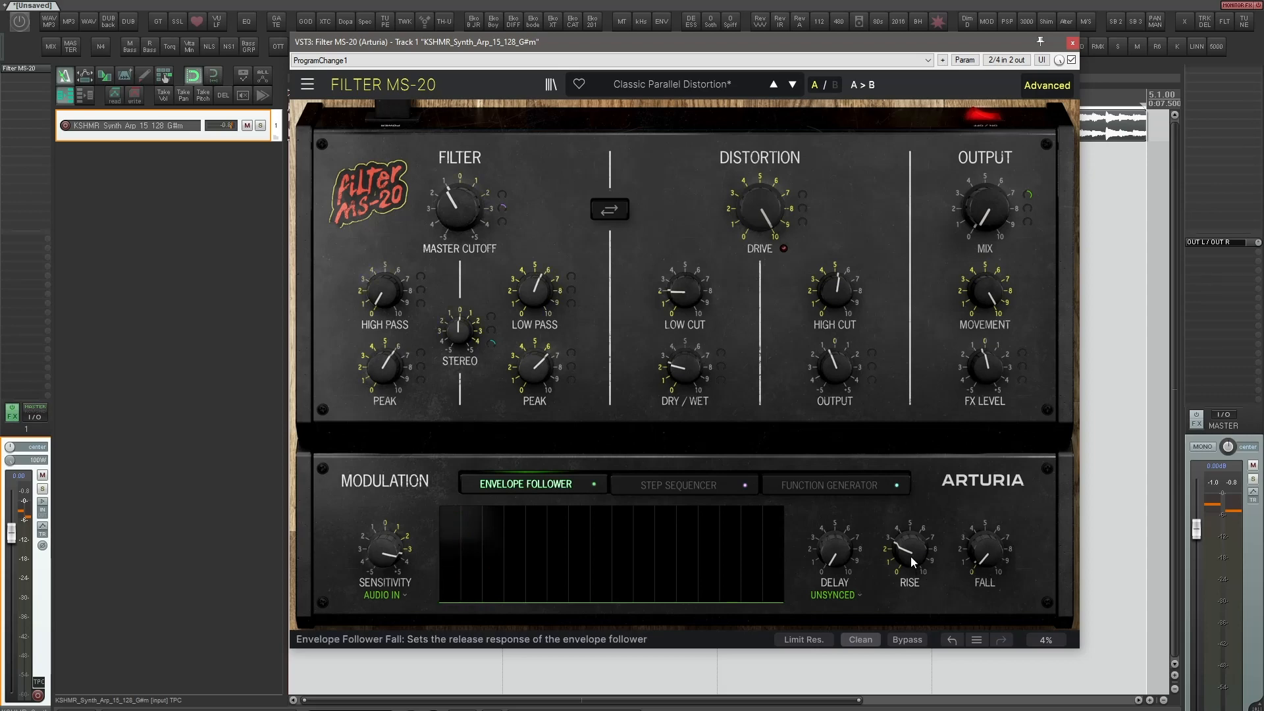
Return the Envelope Follower's Rise to its minimum and raise its Fall slightly during playback
key("space")
left_click_drag(911, 551, 911, 580)
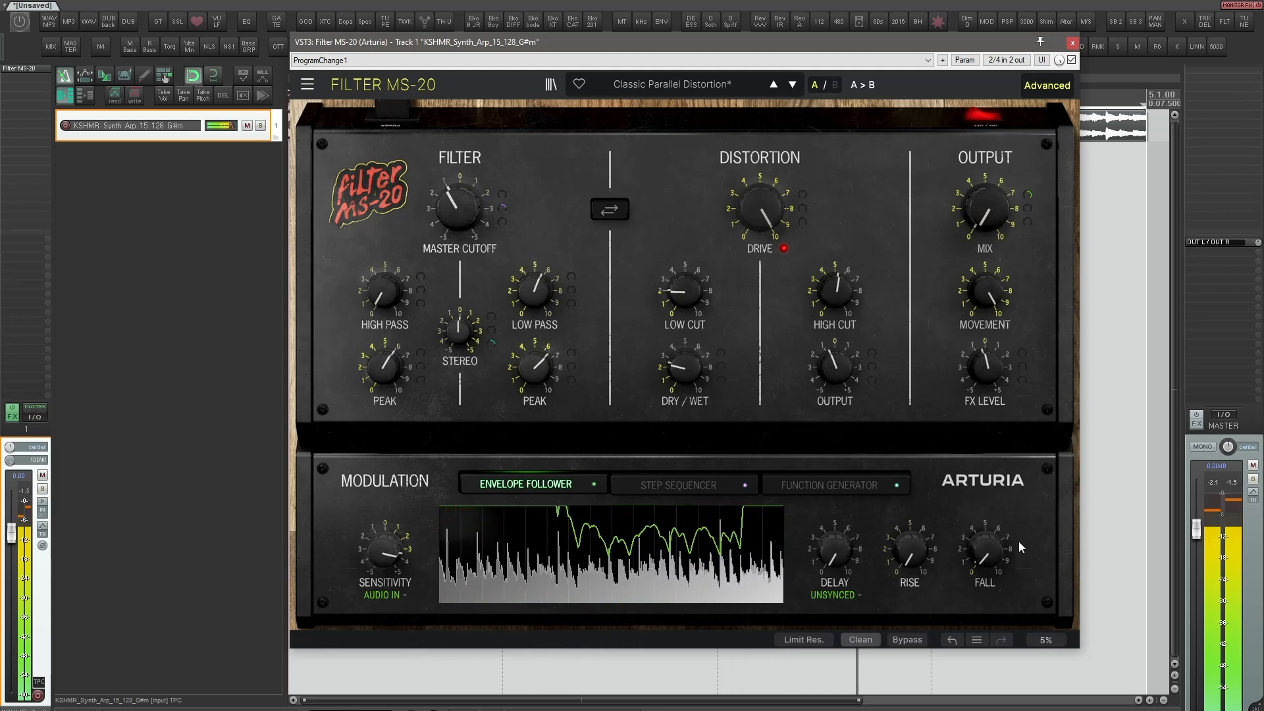
left_click_drag(986, 551, 986, 541)
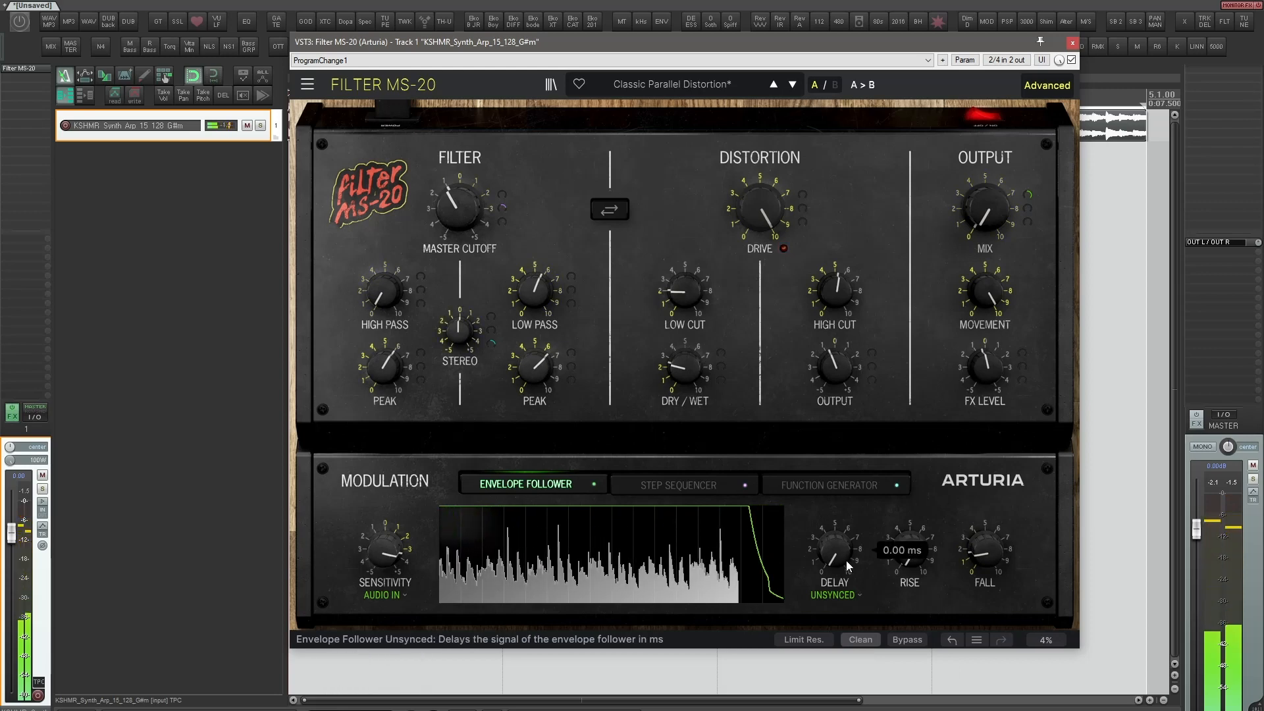